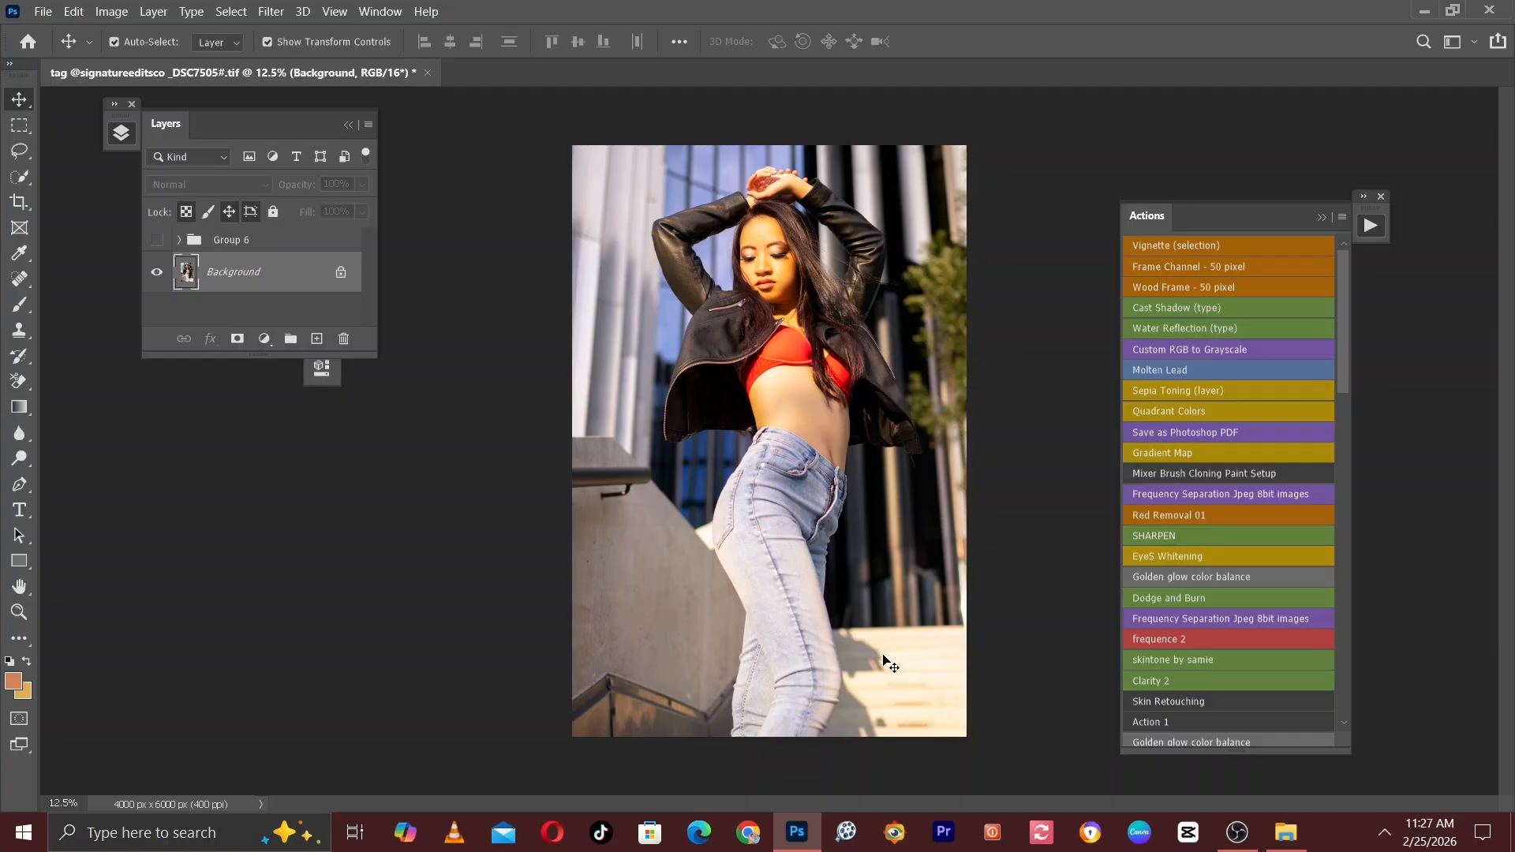
Compare the photo with and without Group 6, and delete the group from the layer stack.
left_click(156, 240)
left_click(157, 240)
left_click(157, 240)
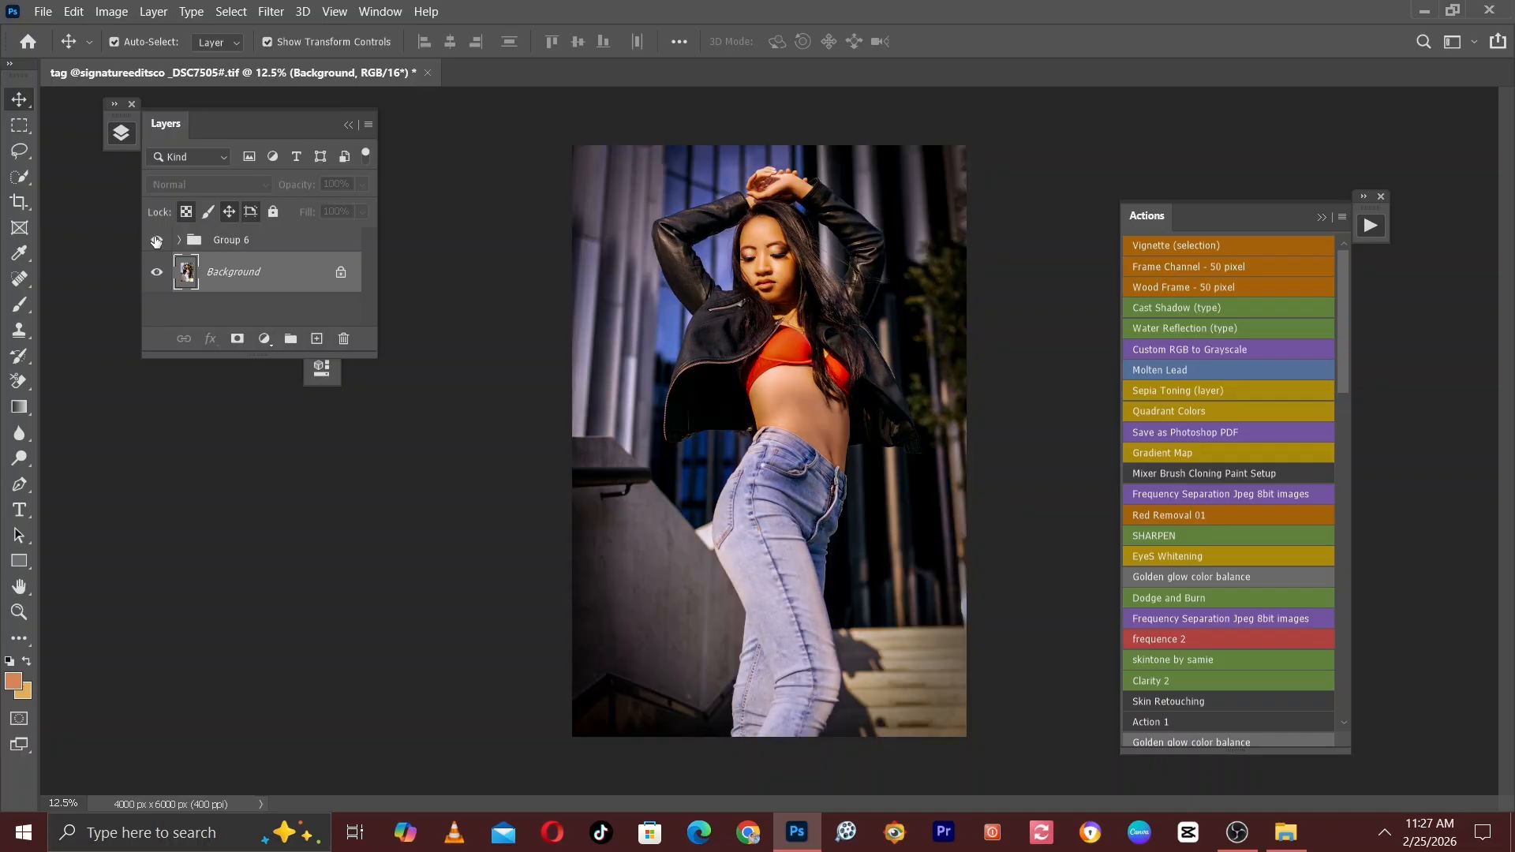
left_click(156, 240)
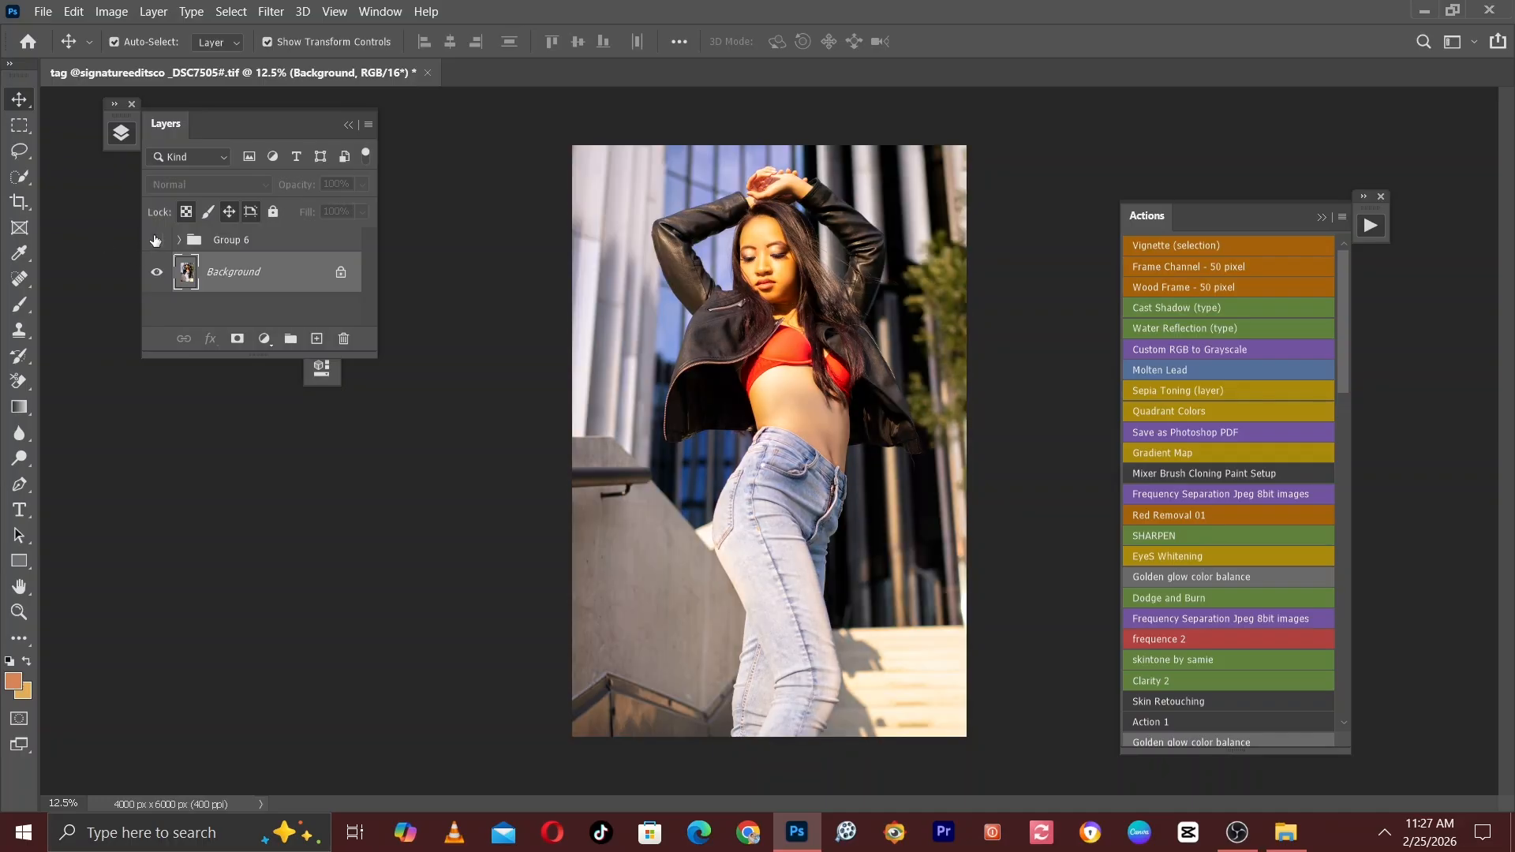
left_click(155, 240)
left_click(154, 240)
left_click(152, 245)
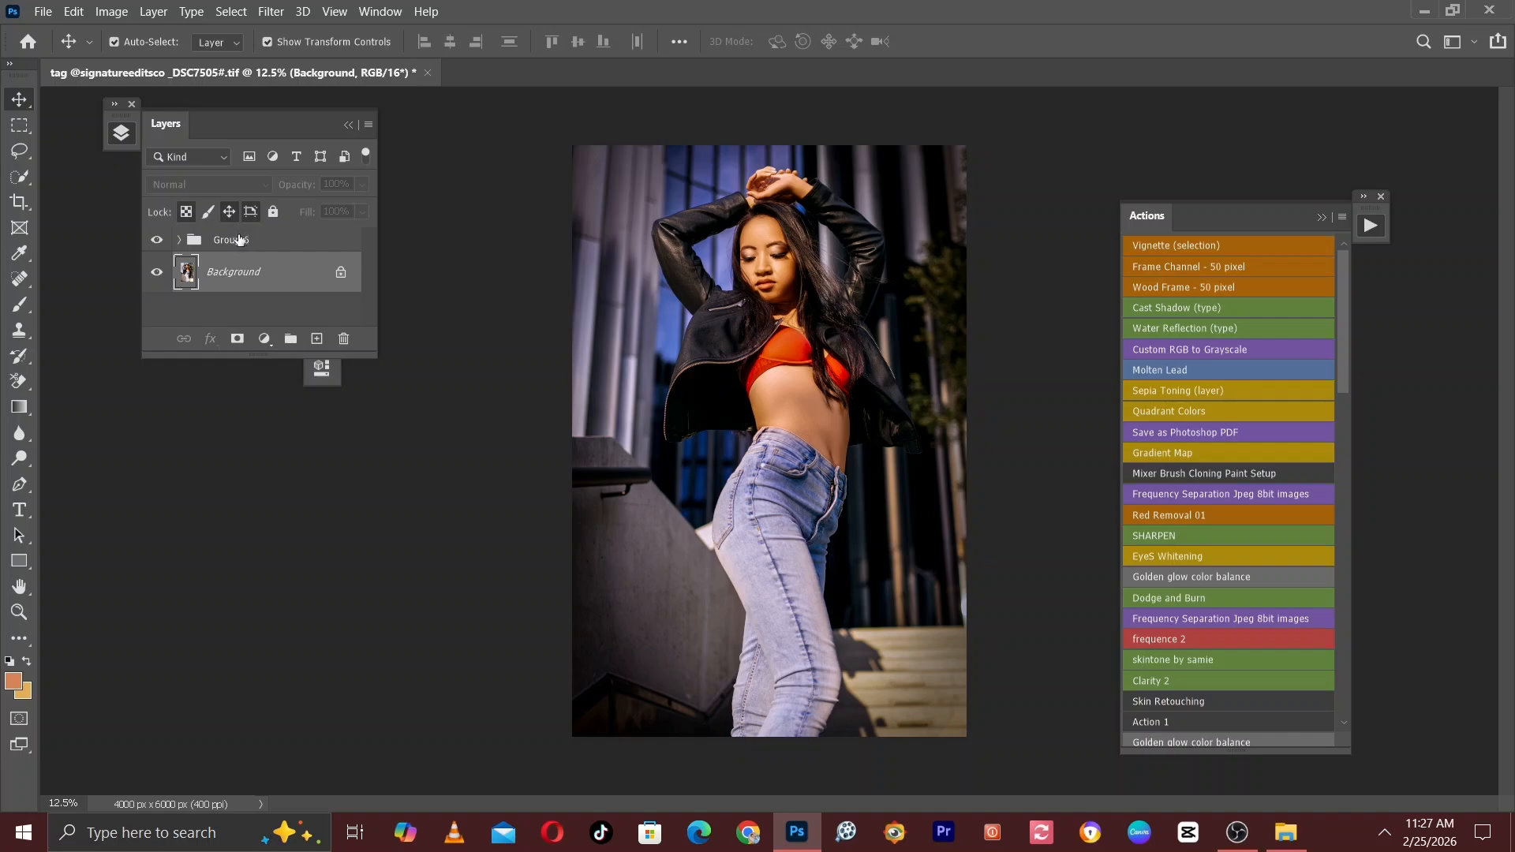
left_click_drag(237, 239, 341, 338)
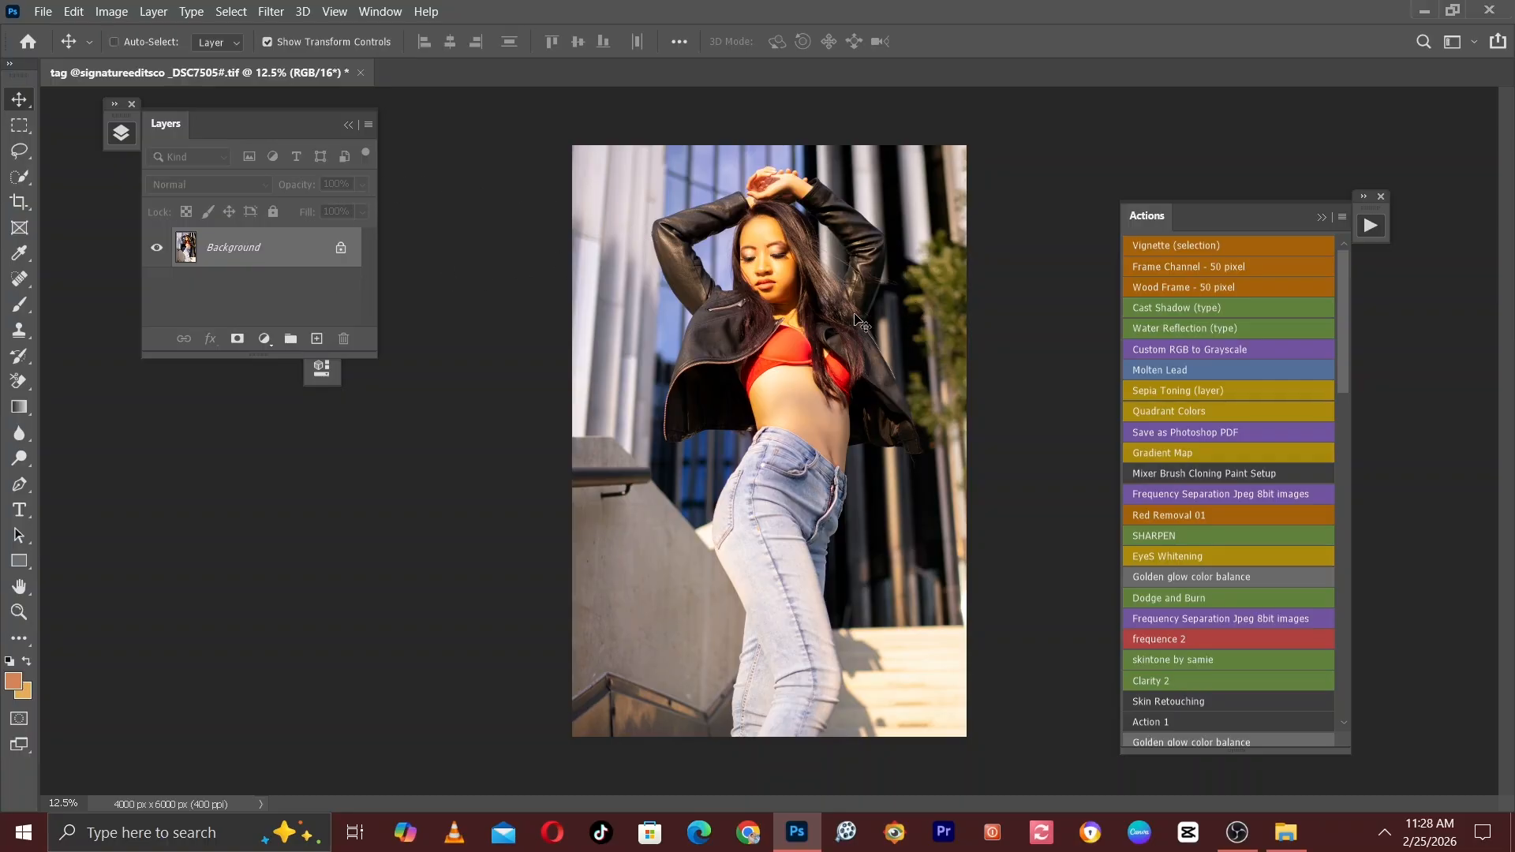
Examine the unedited photo up close, checking light and colour on the model's face, jacket, midriff and jeans.
key("ctrl+plus")
left_click_drag(867, 296, 850, 456)
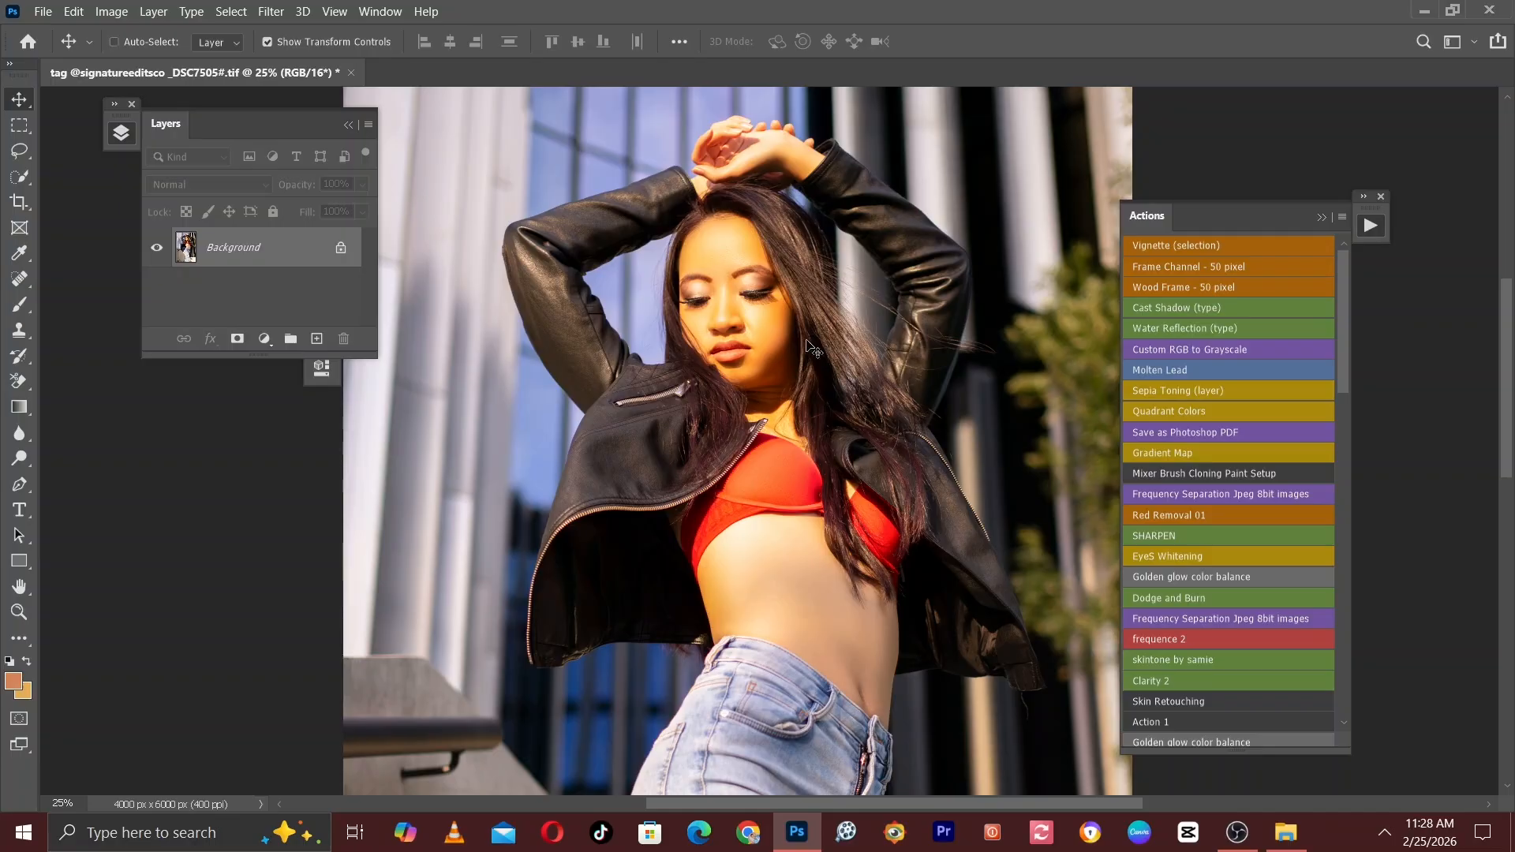
key("ctrl+plus")
key("ctrl+plus")
key("ctrl+plus")
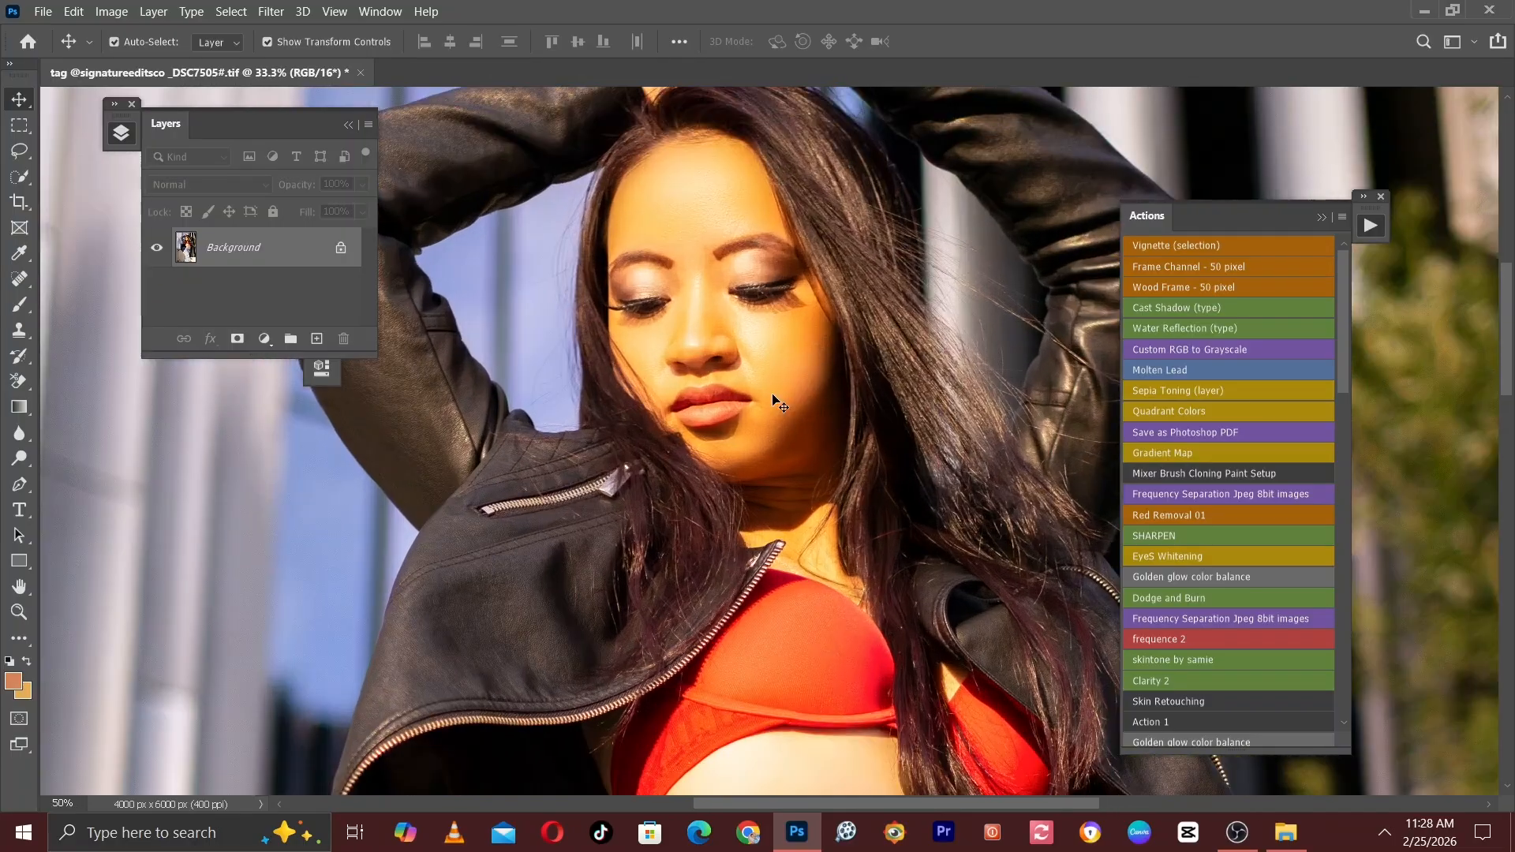
left_click_drag(782, 305, 769, 461)
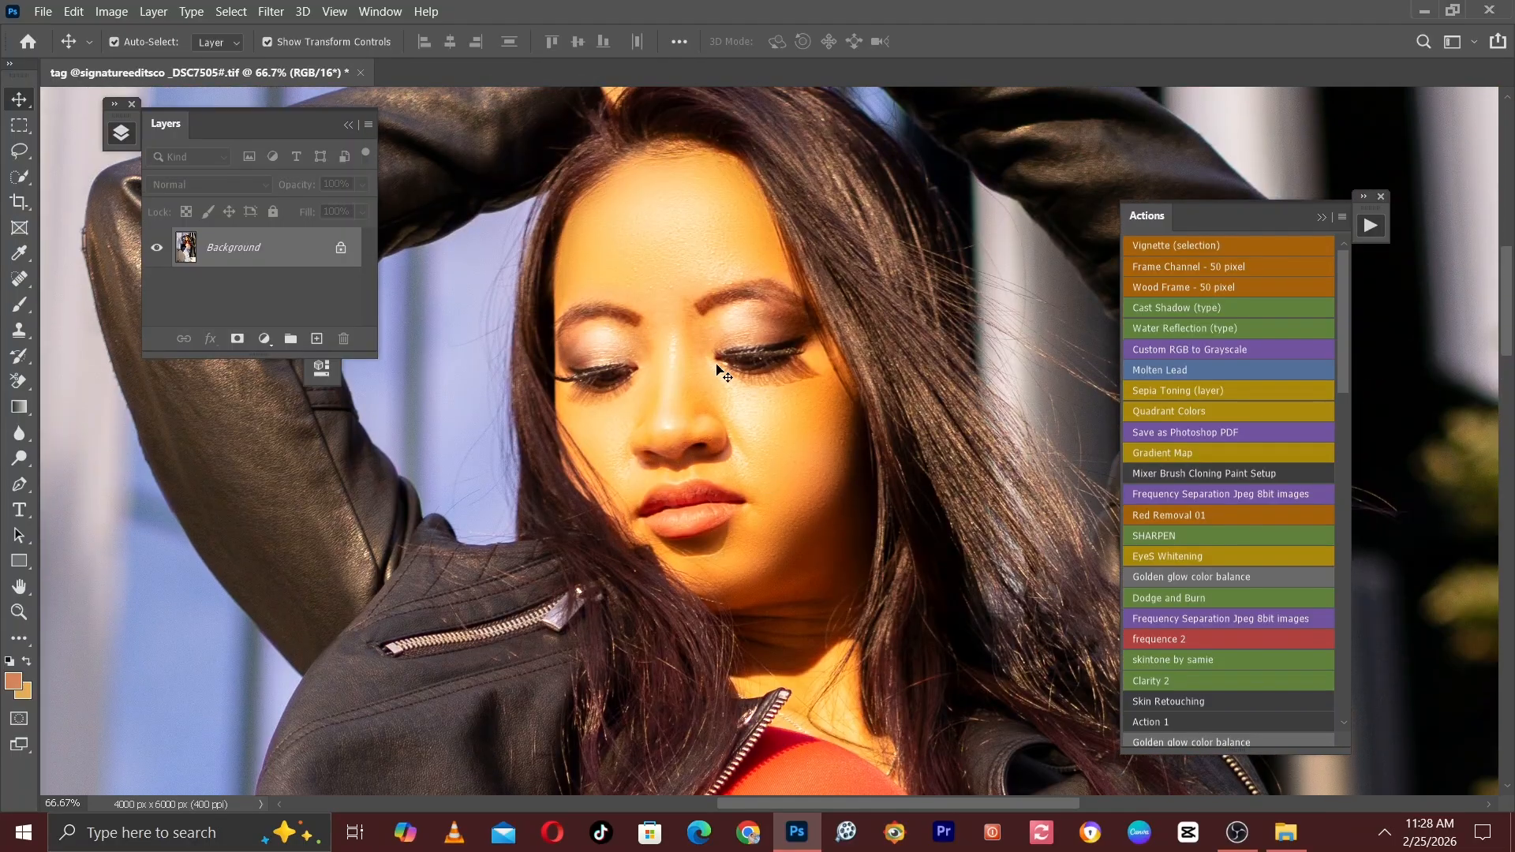
key("ctrl+minus")
left_click_drag(766, 360, 750, 187)
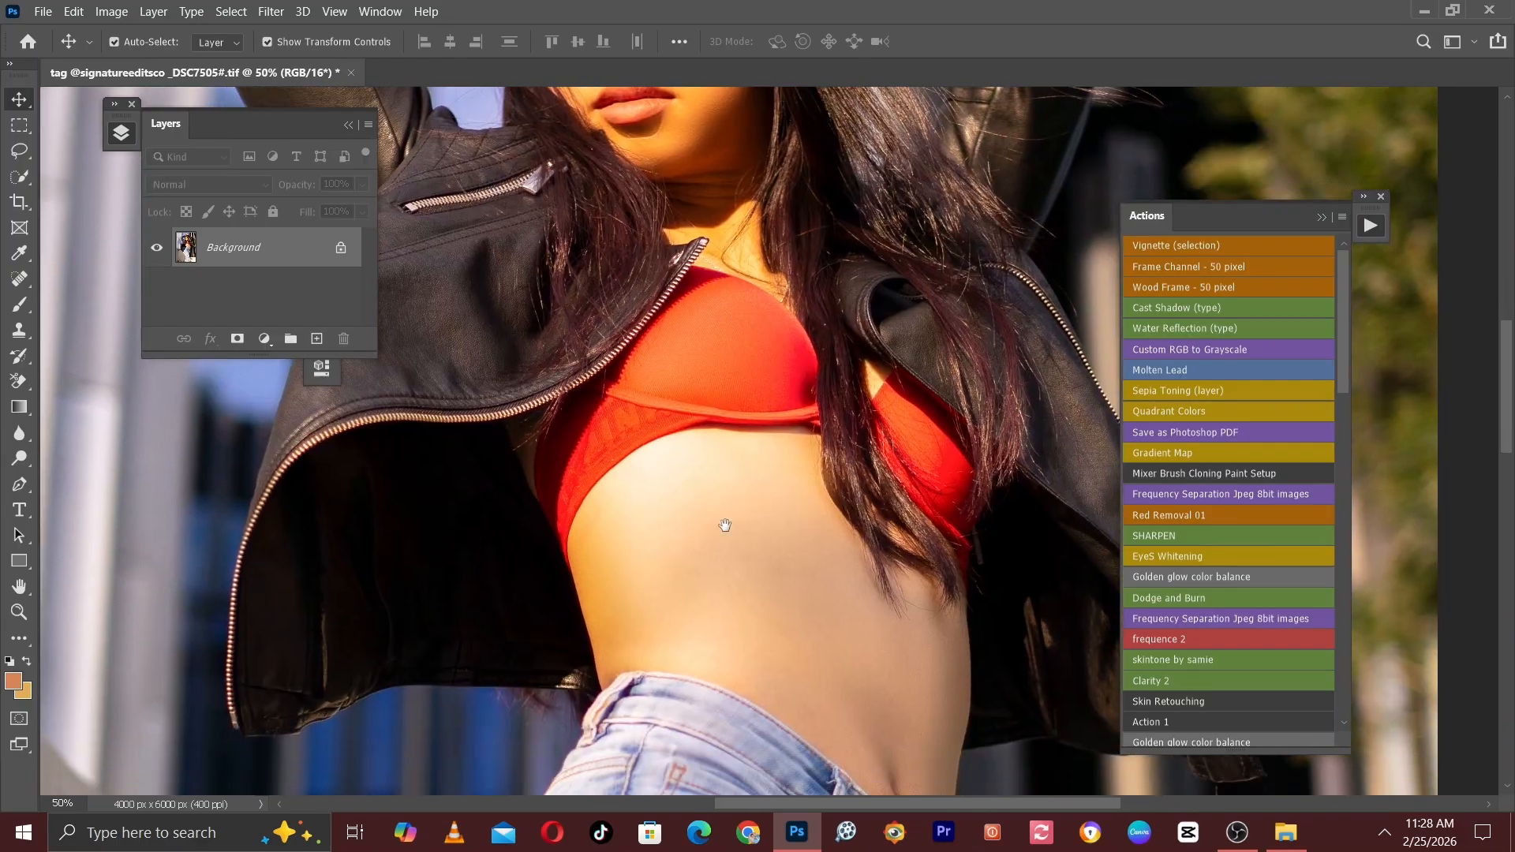
left_click_drag(773, 305, 715, 658)
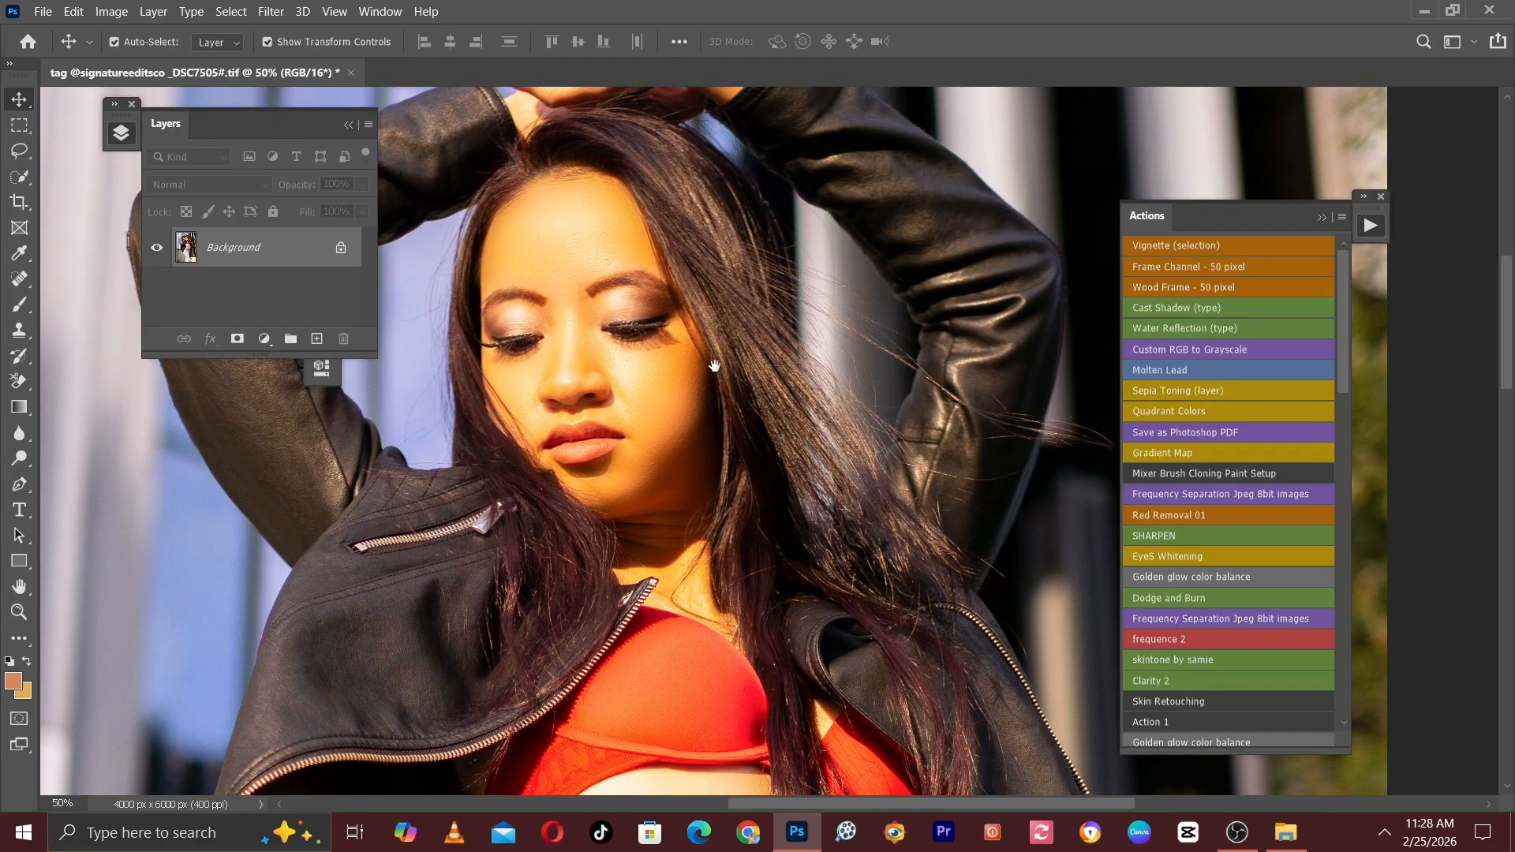
left_click_drag(726, 368, 812, 438)
key("ctrl+minus")
key("ctrl+plus")
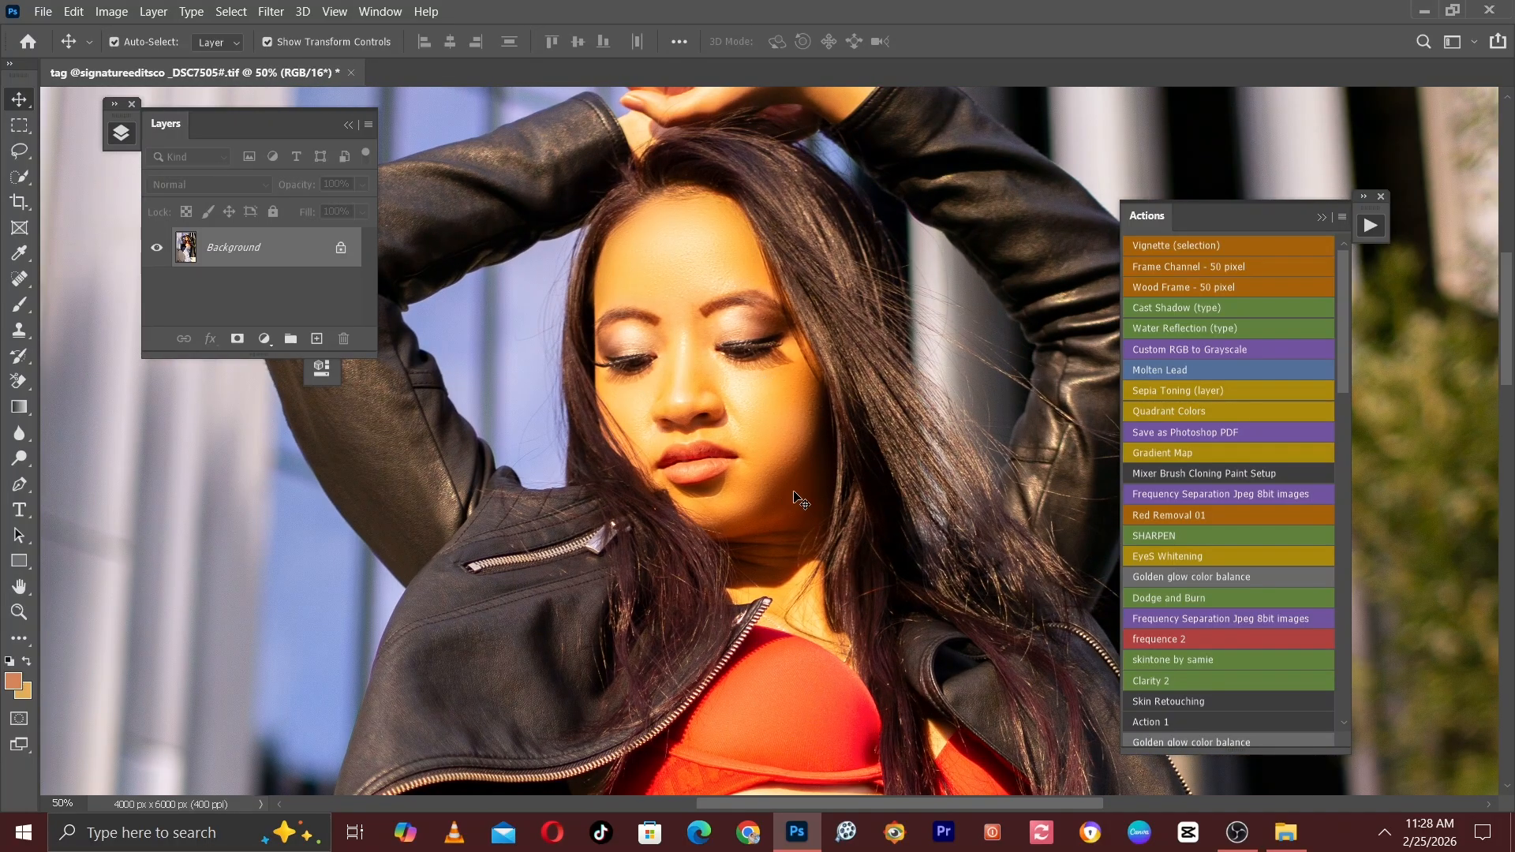
key("ctrl+minus")
left_click_drag(797, 503, 792, 343)
left_click_drag(836, 478, 803, 342)
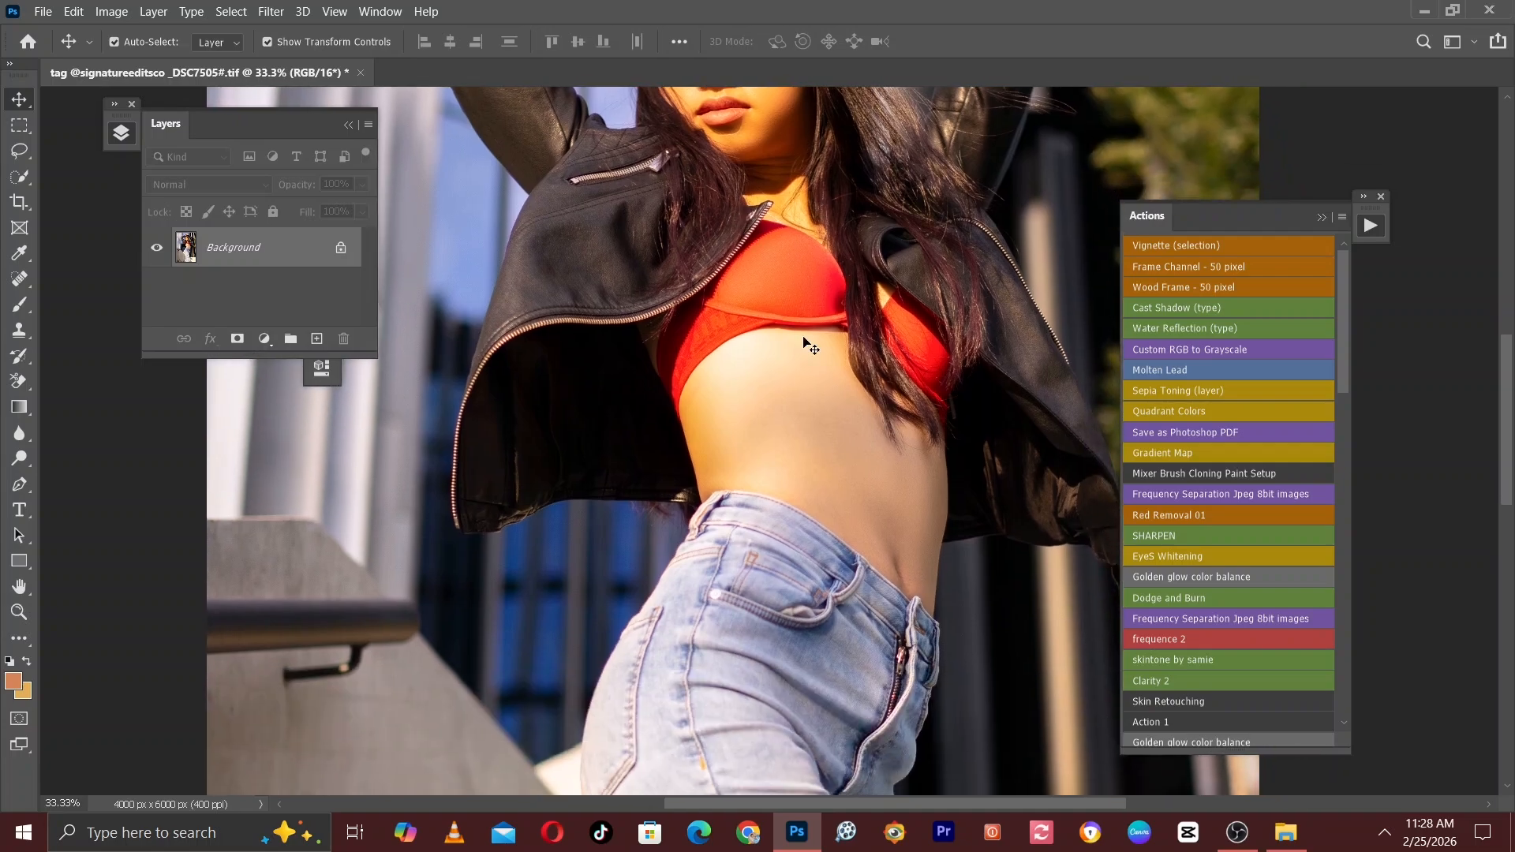
key("ctrl+minus")
key("ctrl+minus")
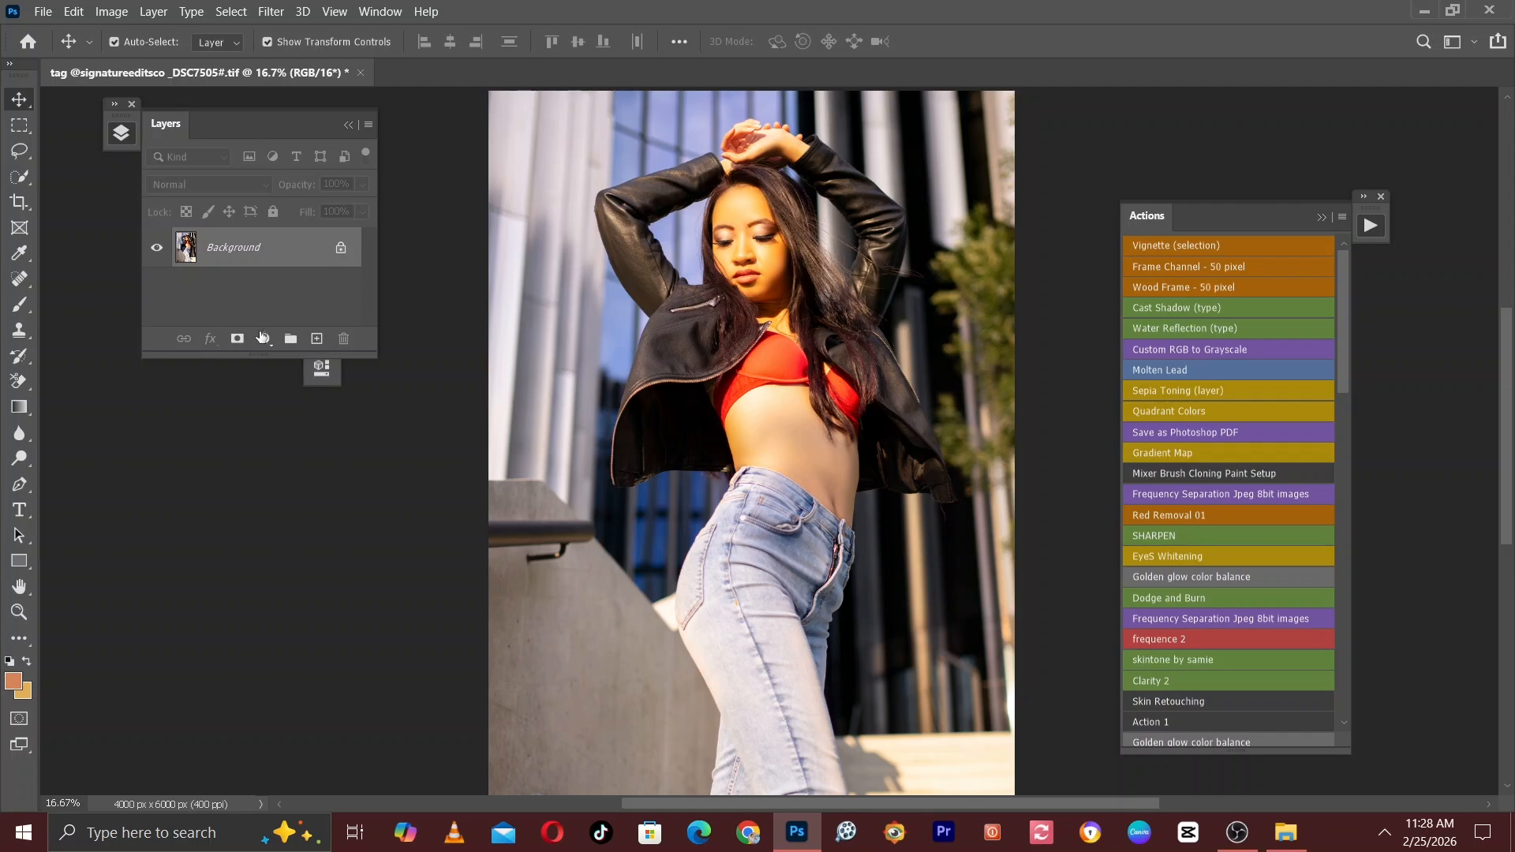
Duplicate the Background layer and open the copy in the Camera Raw Filter.
key("ctrl+minus")
key("ctrl+plus")
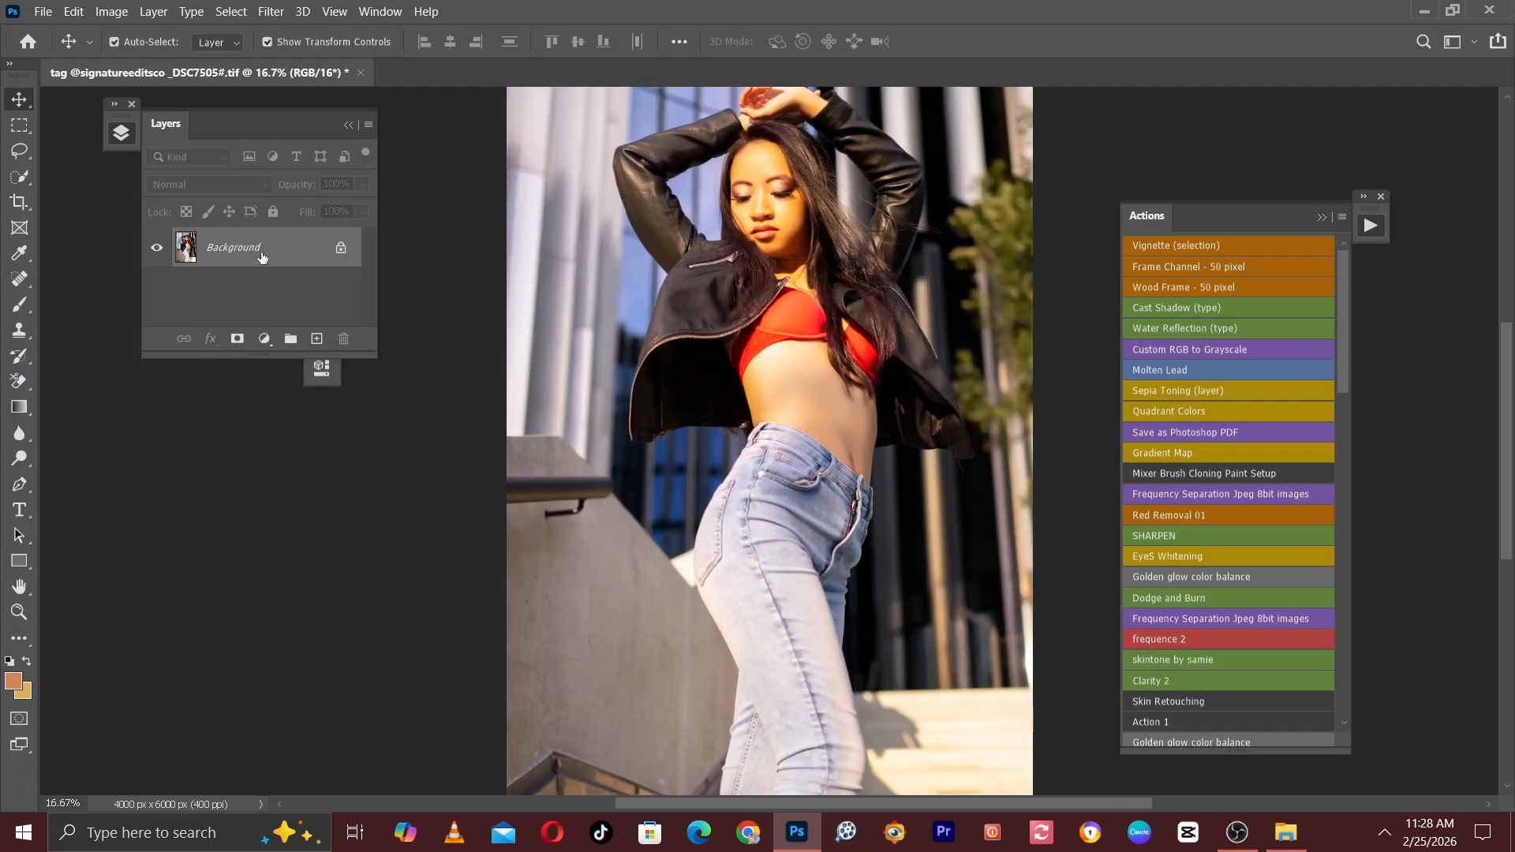
left_click_drag(267, 249, 318, 339)
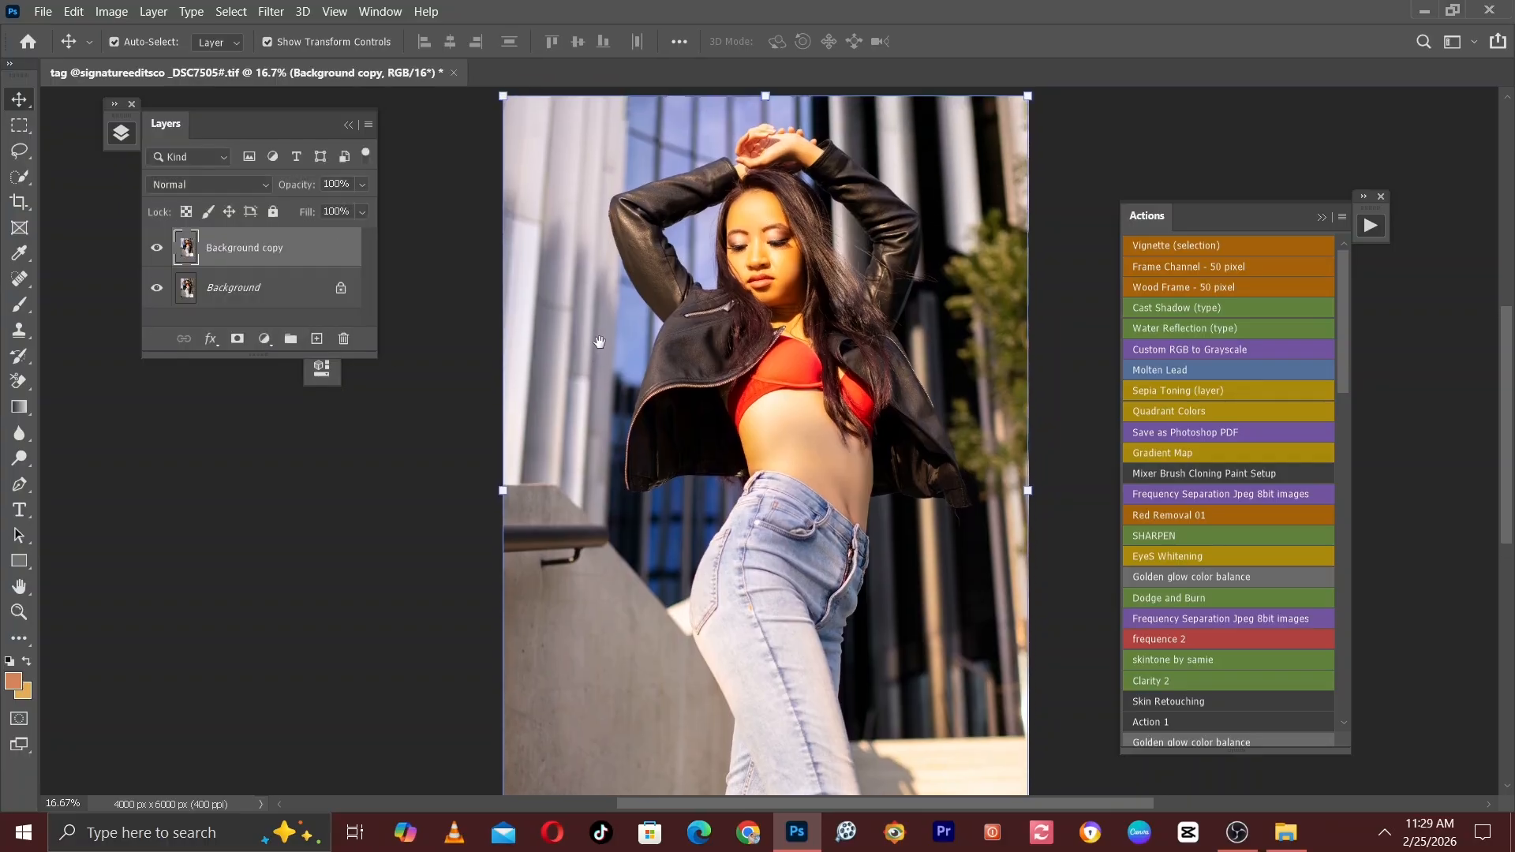
key("ctrl+minus")
key("ctrl+plus")
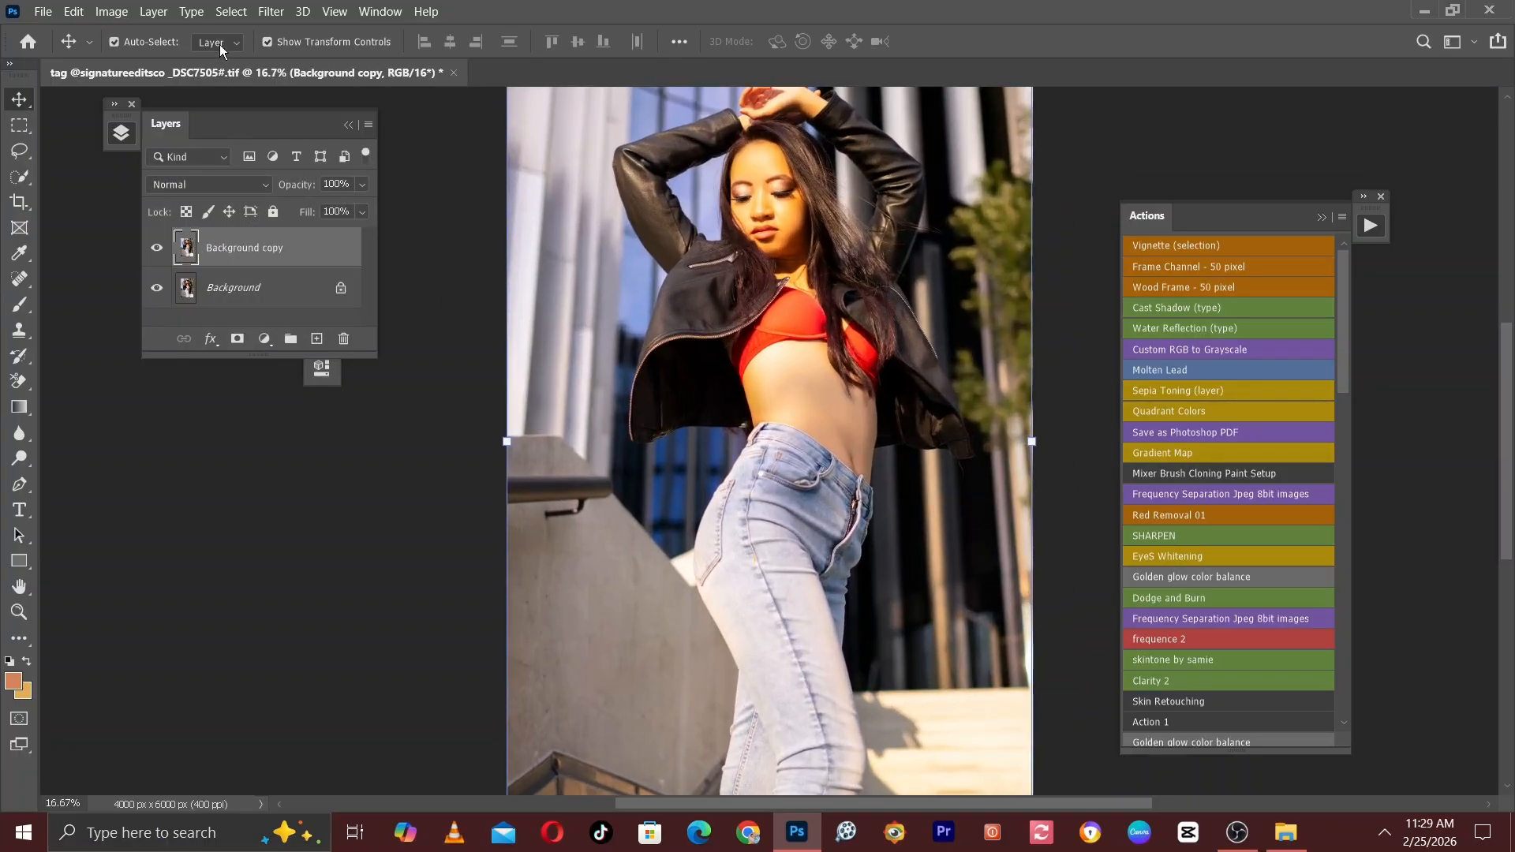
left_click(276, 12)
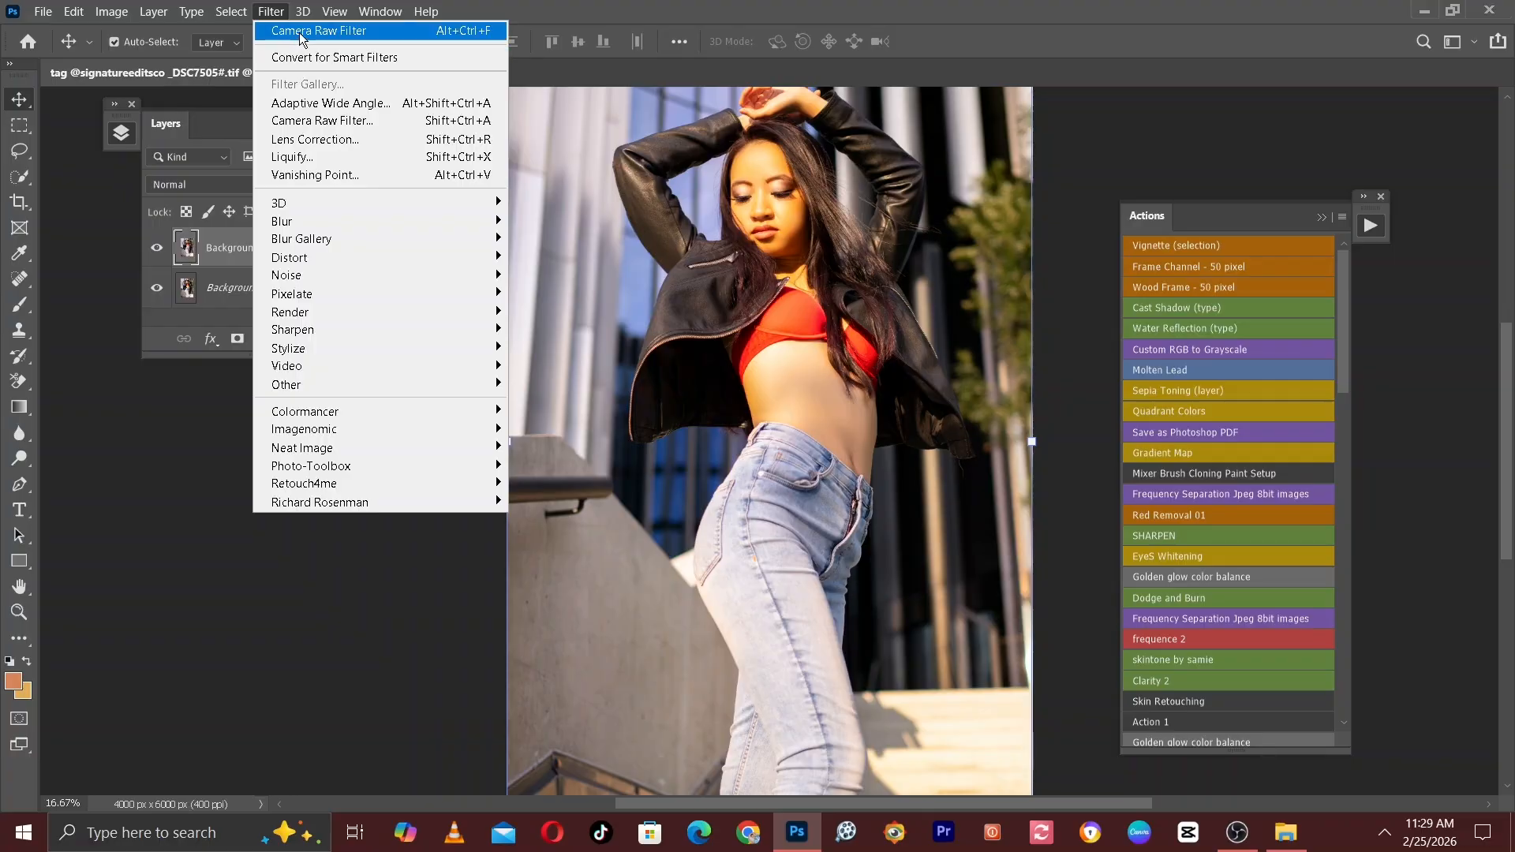
left_click(306, 122)
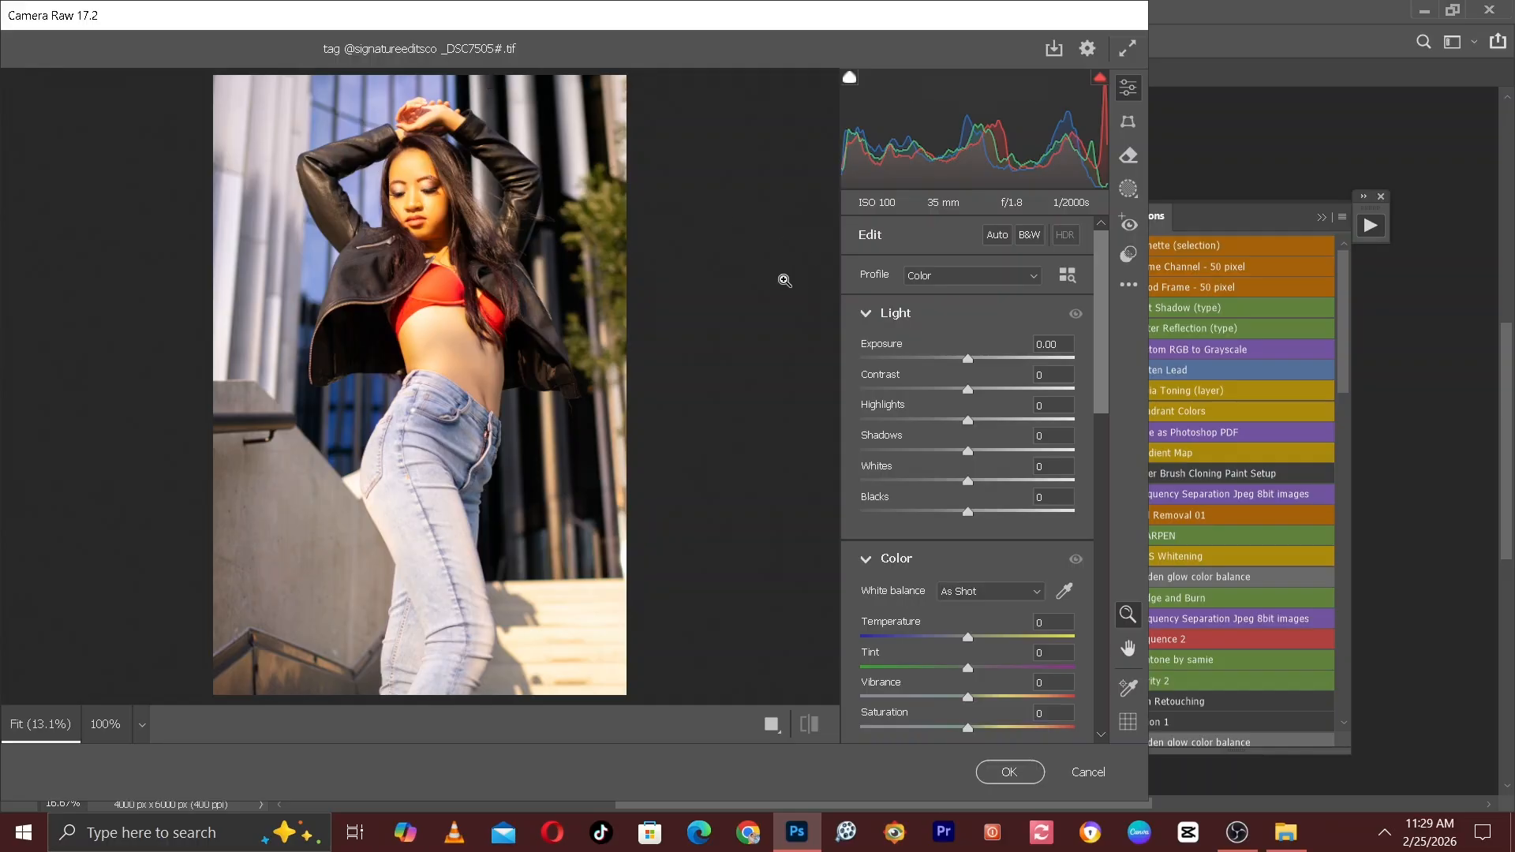
Set the Light values to Exposure -0.25, Contrast +13, Highlights -44, Shadows +6 and Whites -39.
left_click_drag(968, 421, 940, 426)
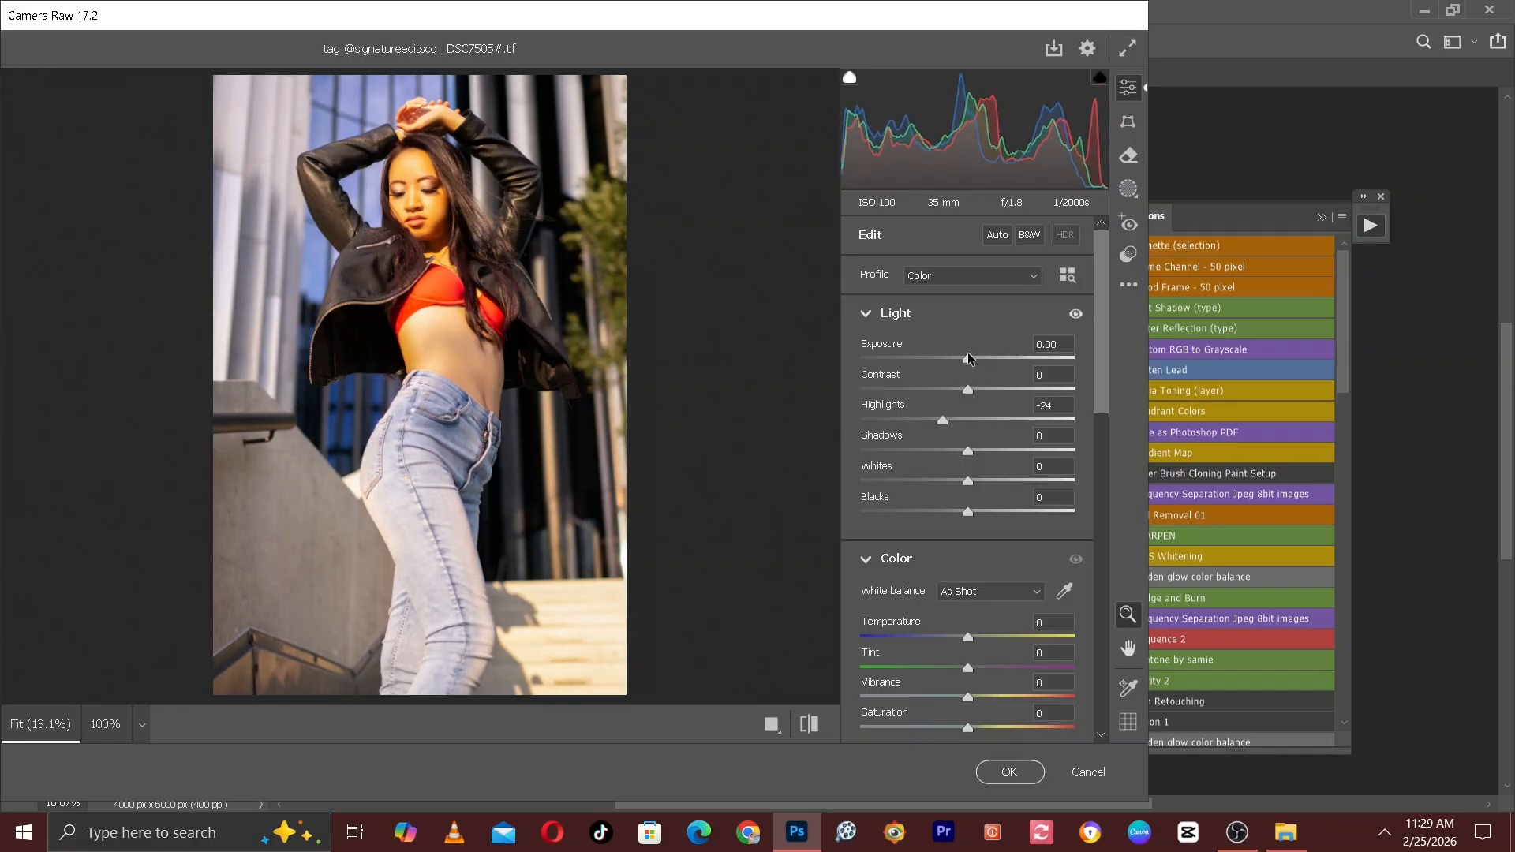
left_click_drag(968, 359, 963, 360)
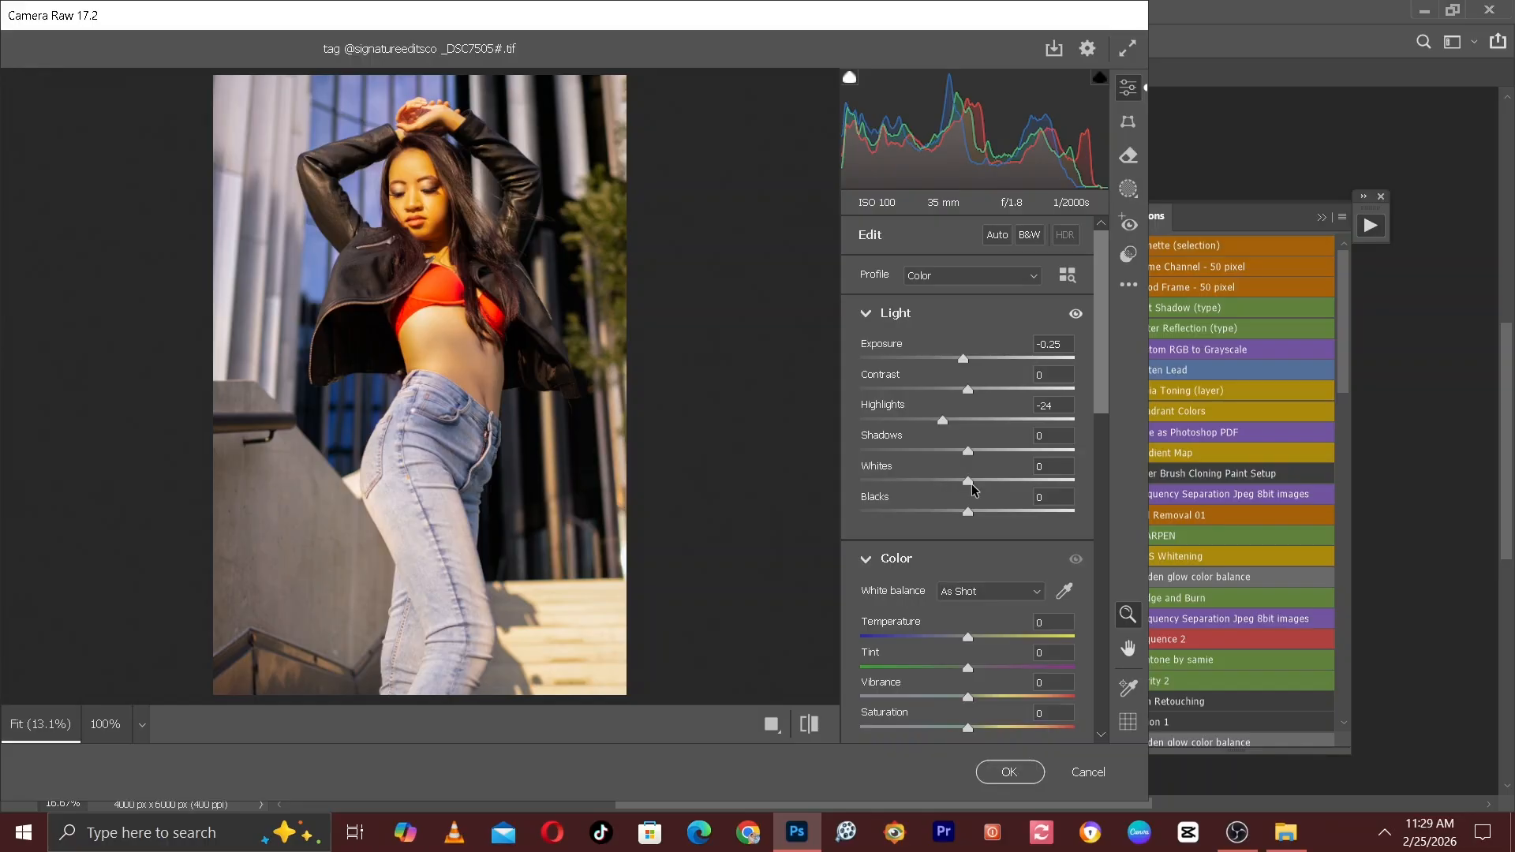
left_click_drag(954, 483, 927, 483)
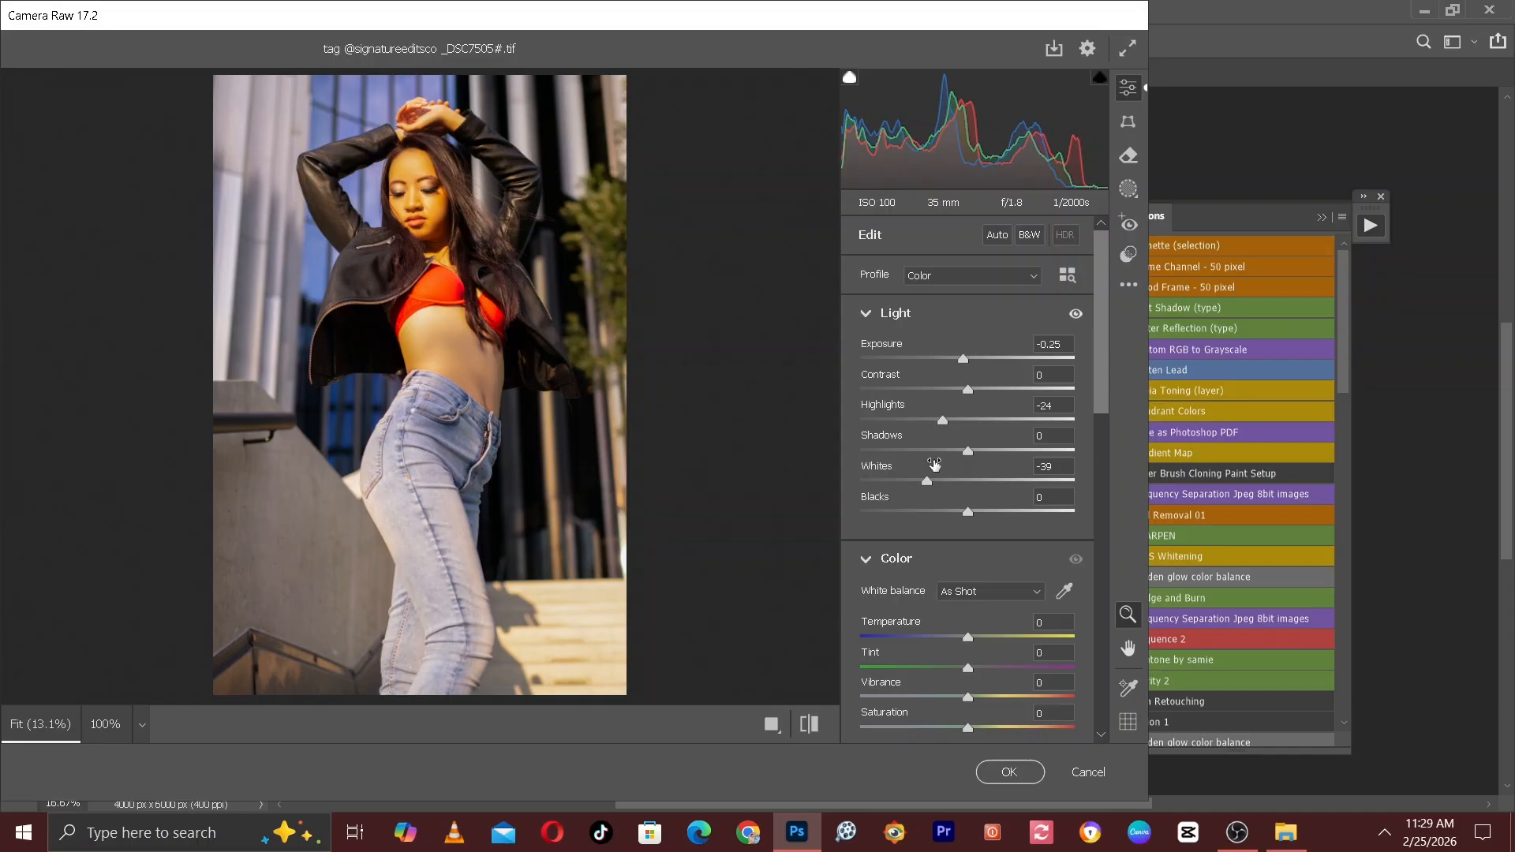
left_click_drag(944, 420, 920, 419)
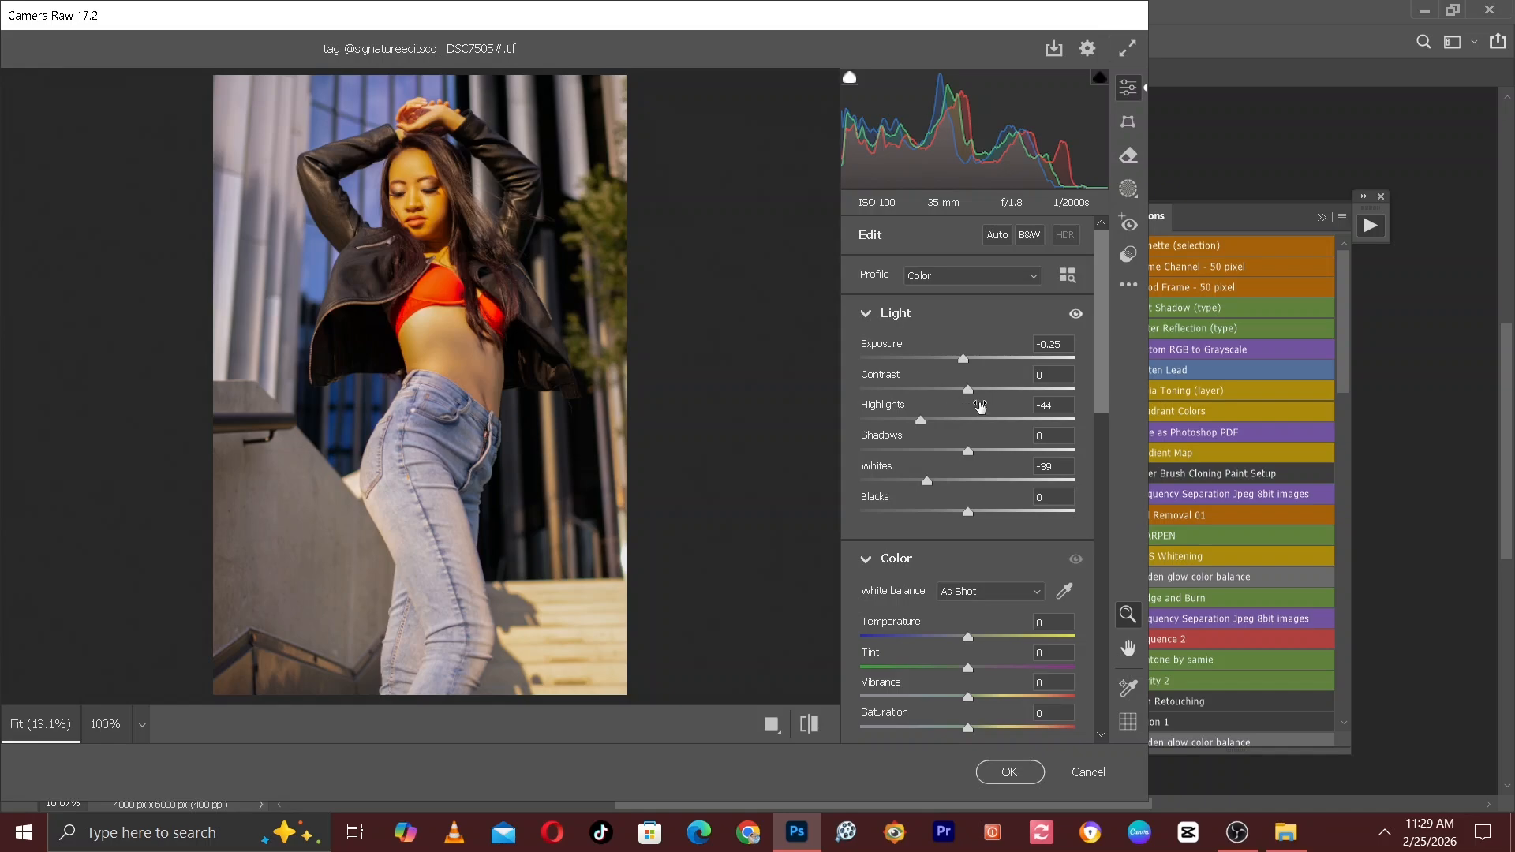
left_click_drag(968, 390, 982, 390)
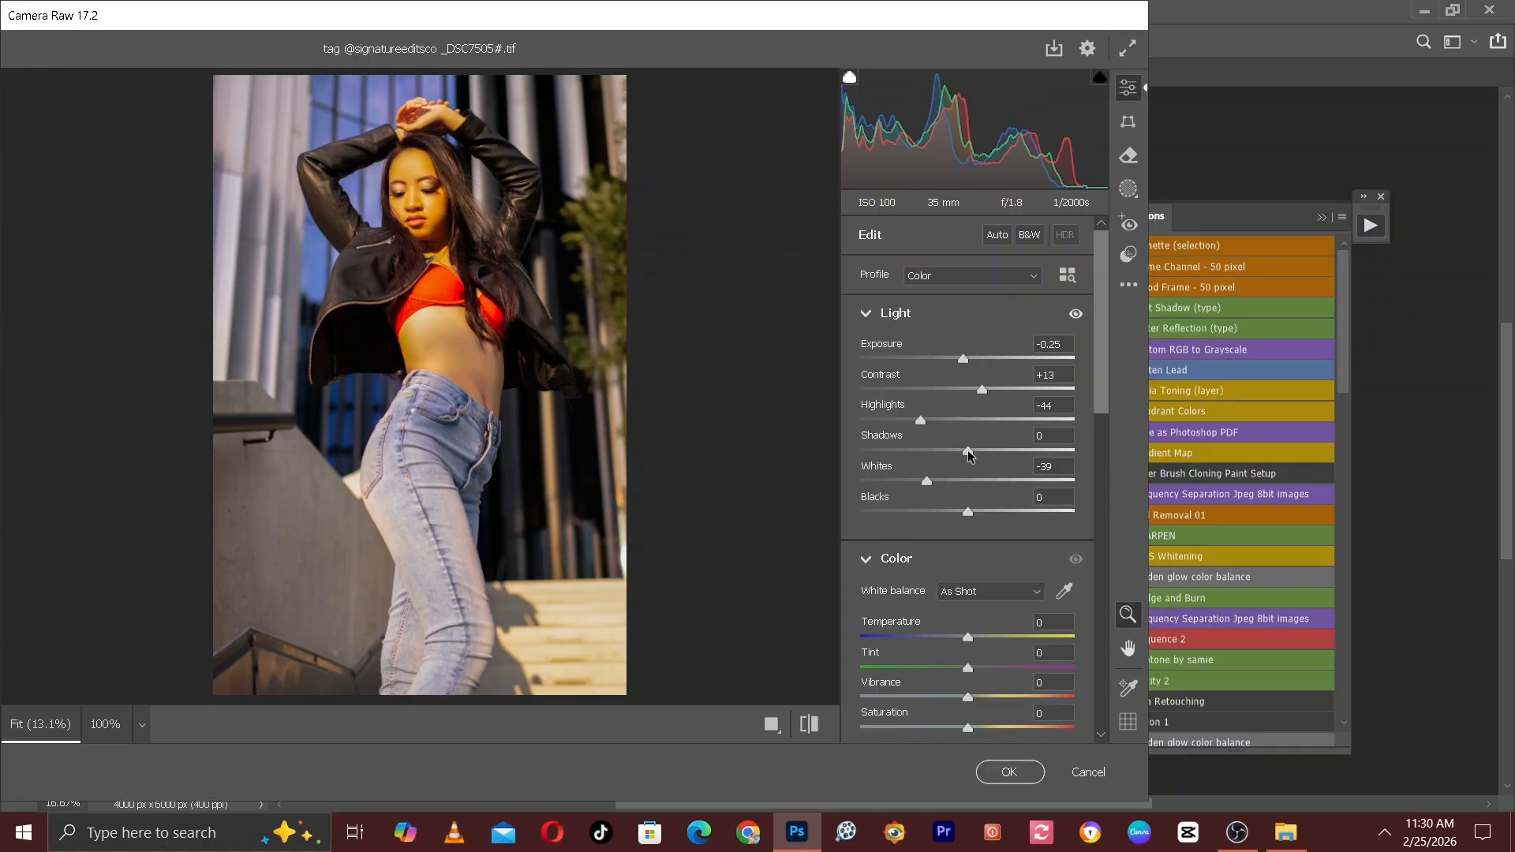
left_click_drag(969, 450, 976, 456)
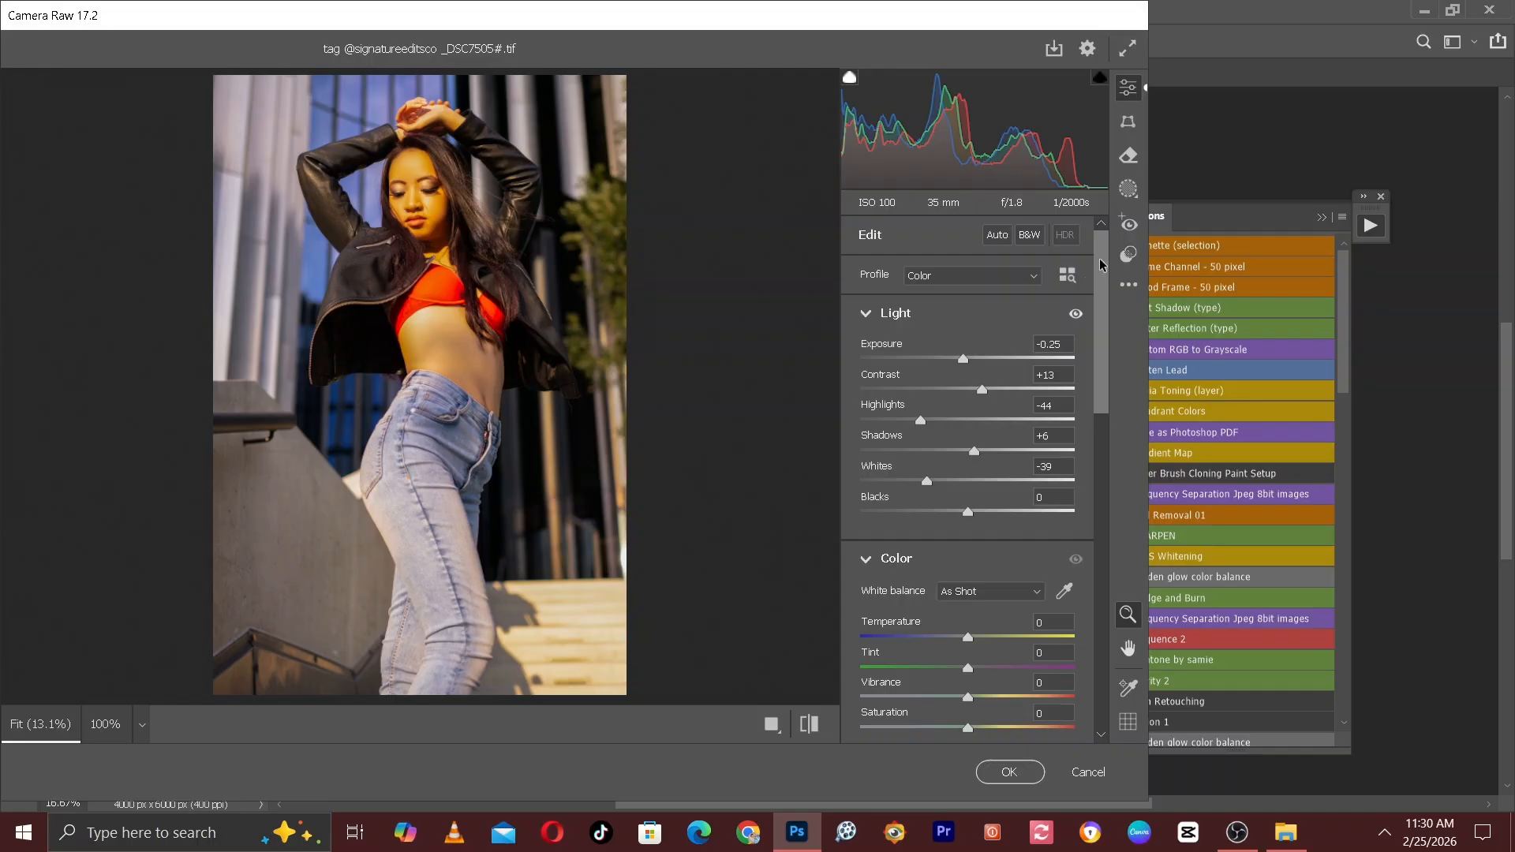
Cool the white balance to Temperature -6 and apply the Camera Raw edits after a before-and-after comparison.
left_click_drag(1103, 264, 1103, 308)
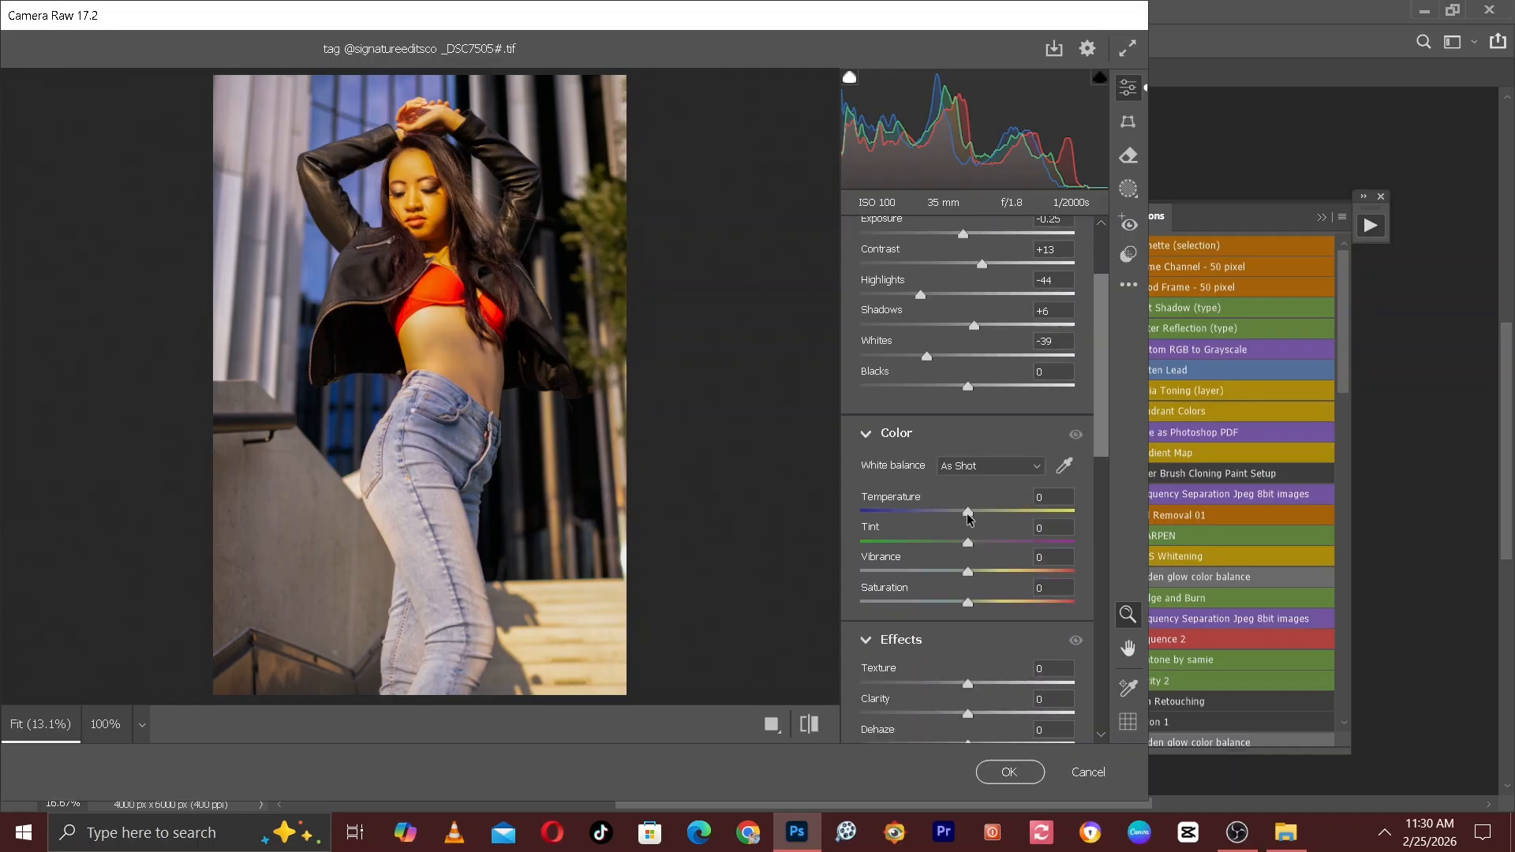
left_click_drag(968, 513, 963, 510)
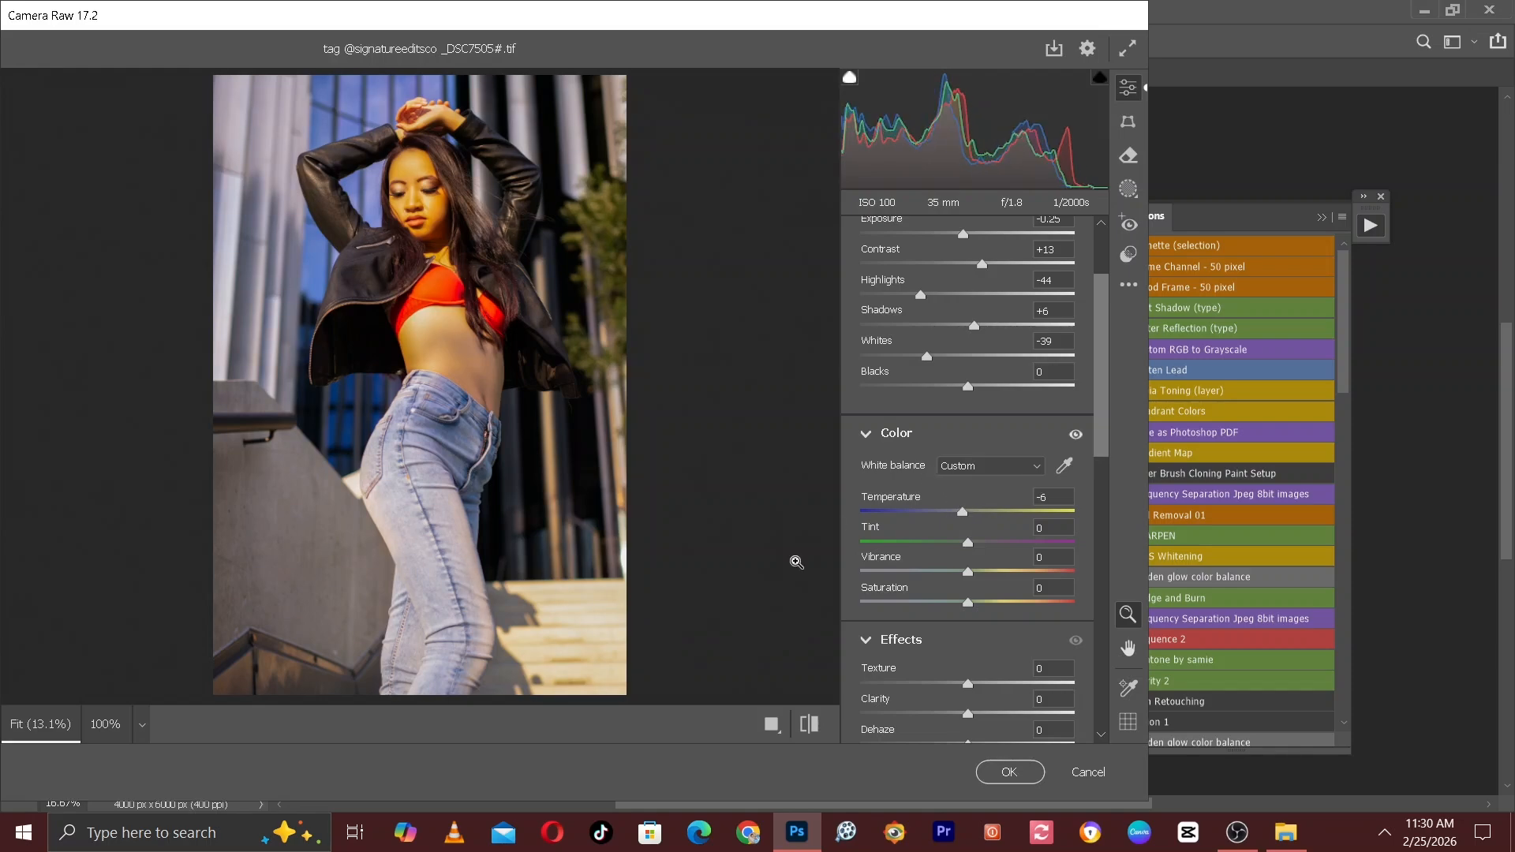
left_click(807, 726)
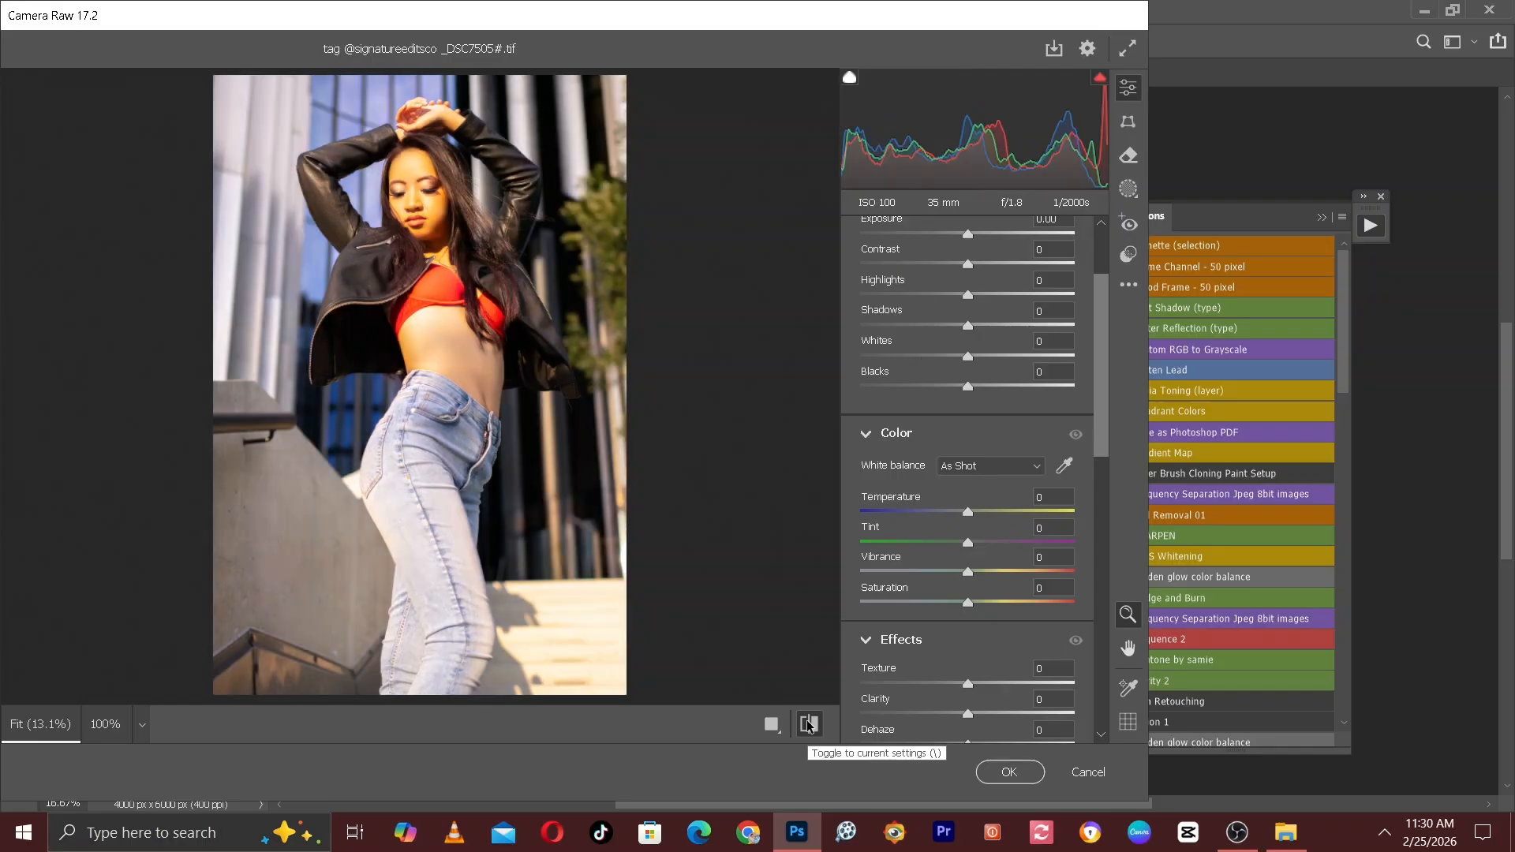
left_click(808, 725)
left_click(807, 724)
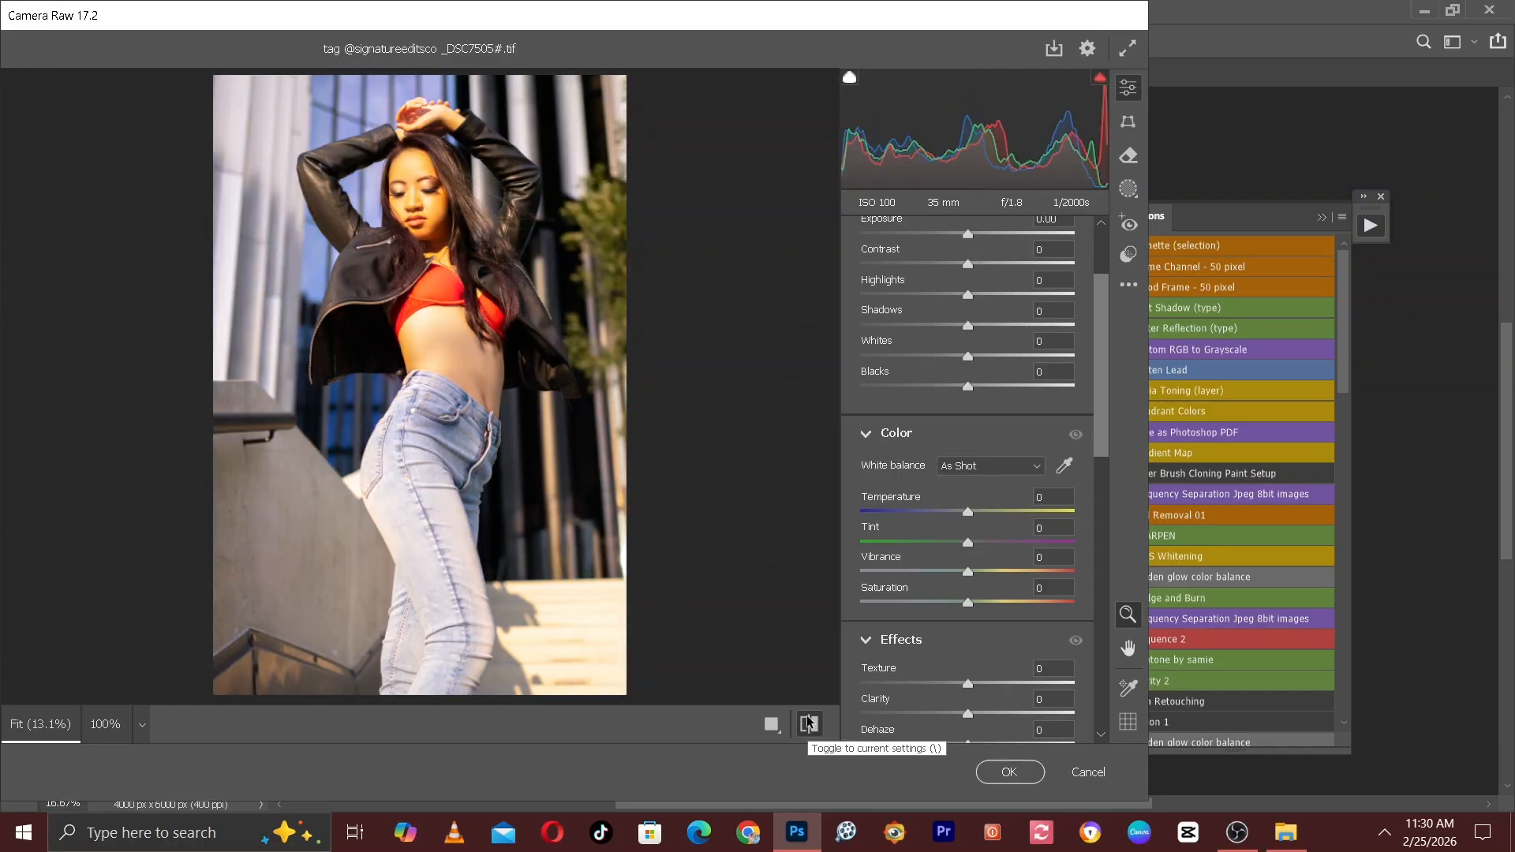
left_click(807, 724)
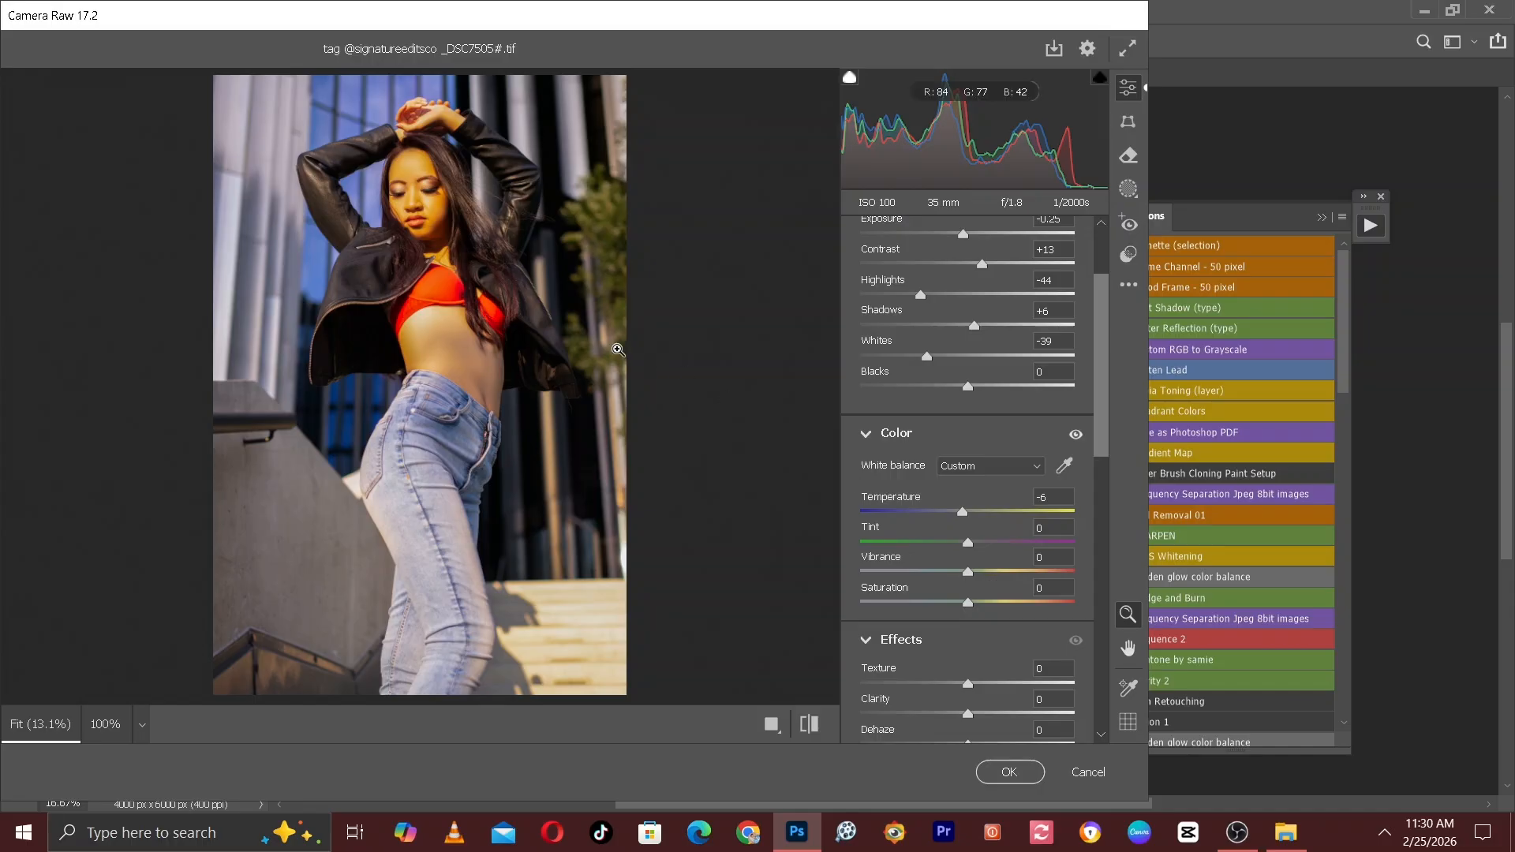
left_click(1010, 773)
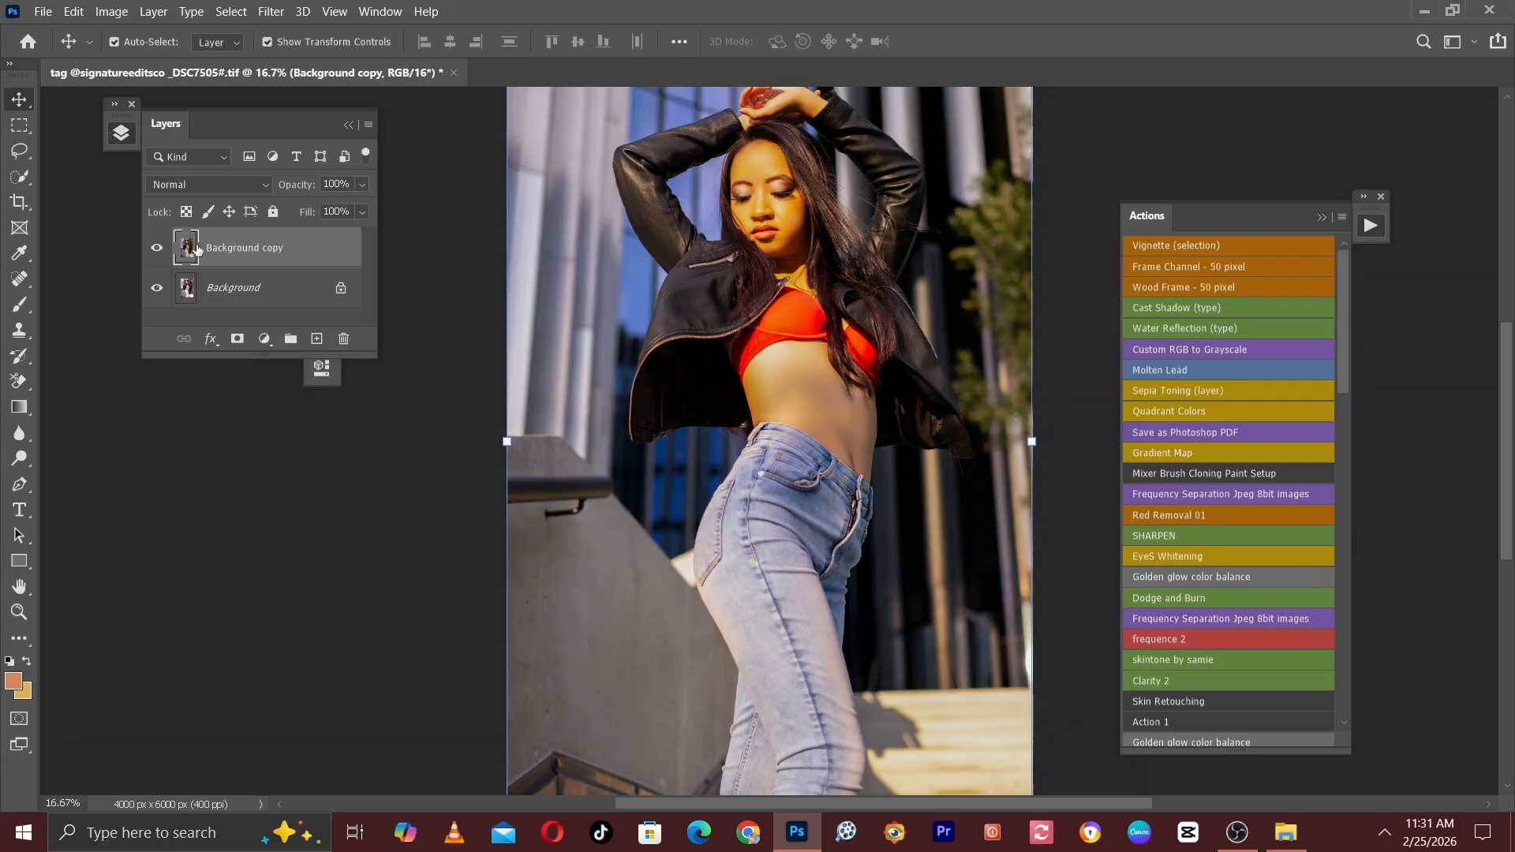
Compare the Background copy with the original and examine the adjusted face, midriff and jeans up close.
key("ctrl+minus")
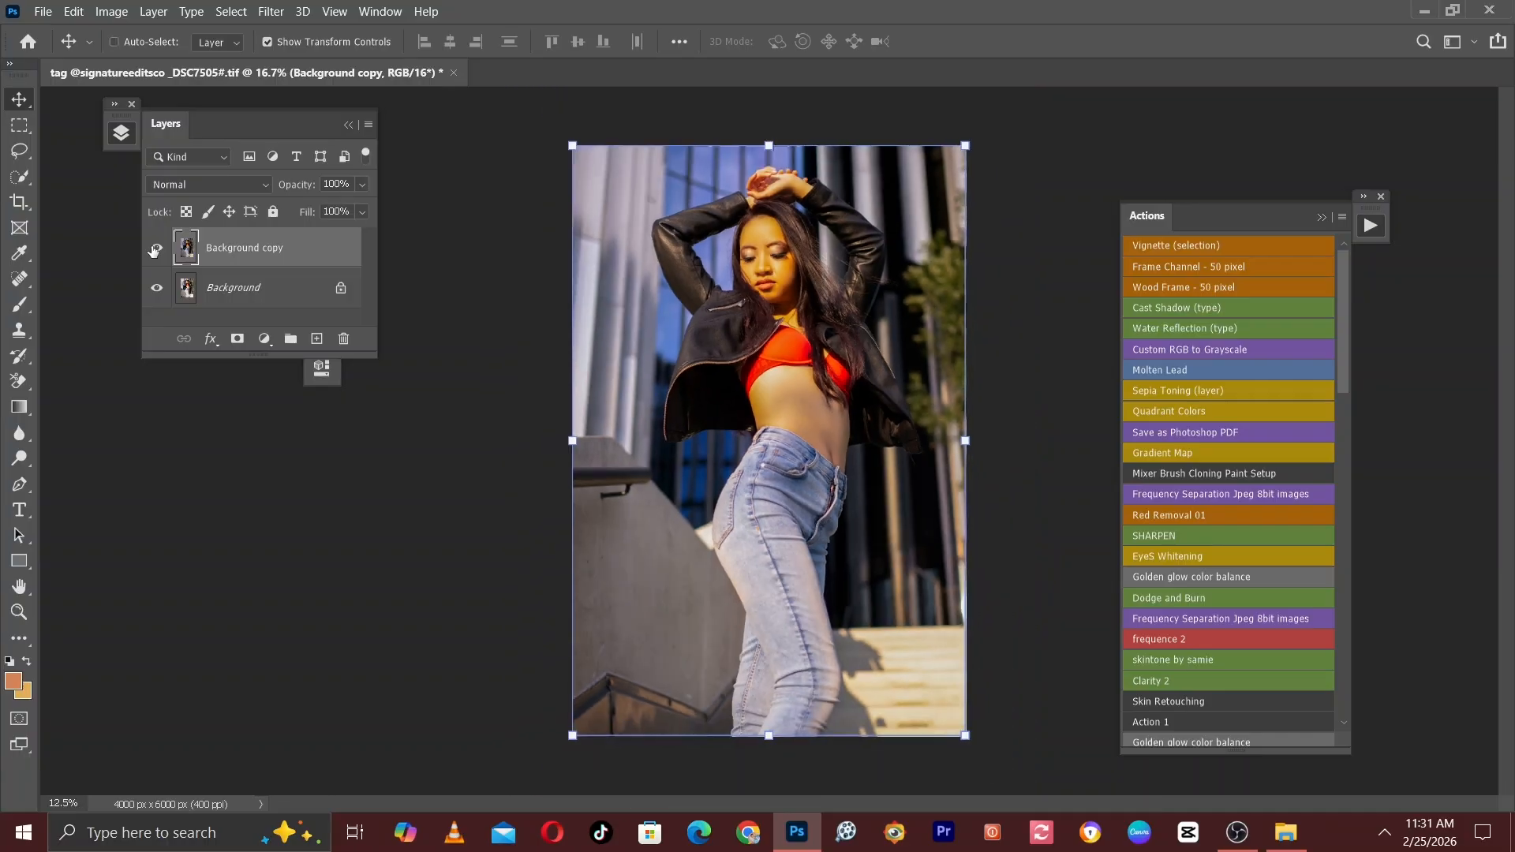
left_click(155, 250)
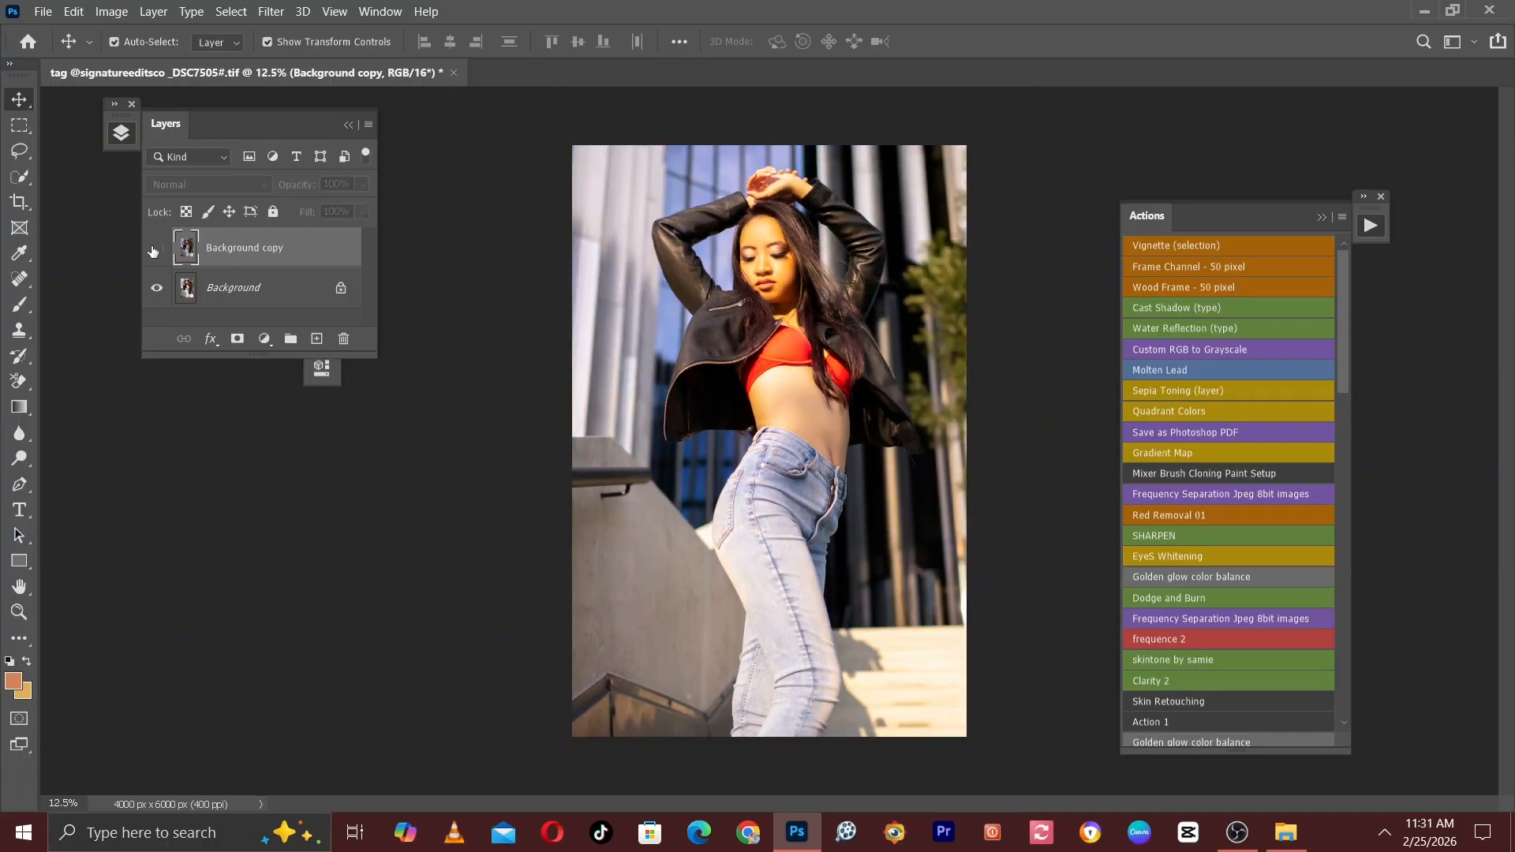
left_click(155, 250)
key("ctrl+plus")
key("ctrl+plus")
key("ctrl+plus")
key("ctrl+plus")
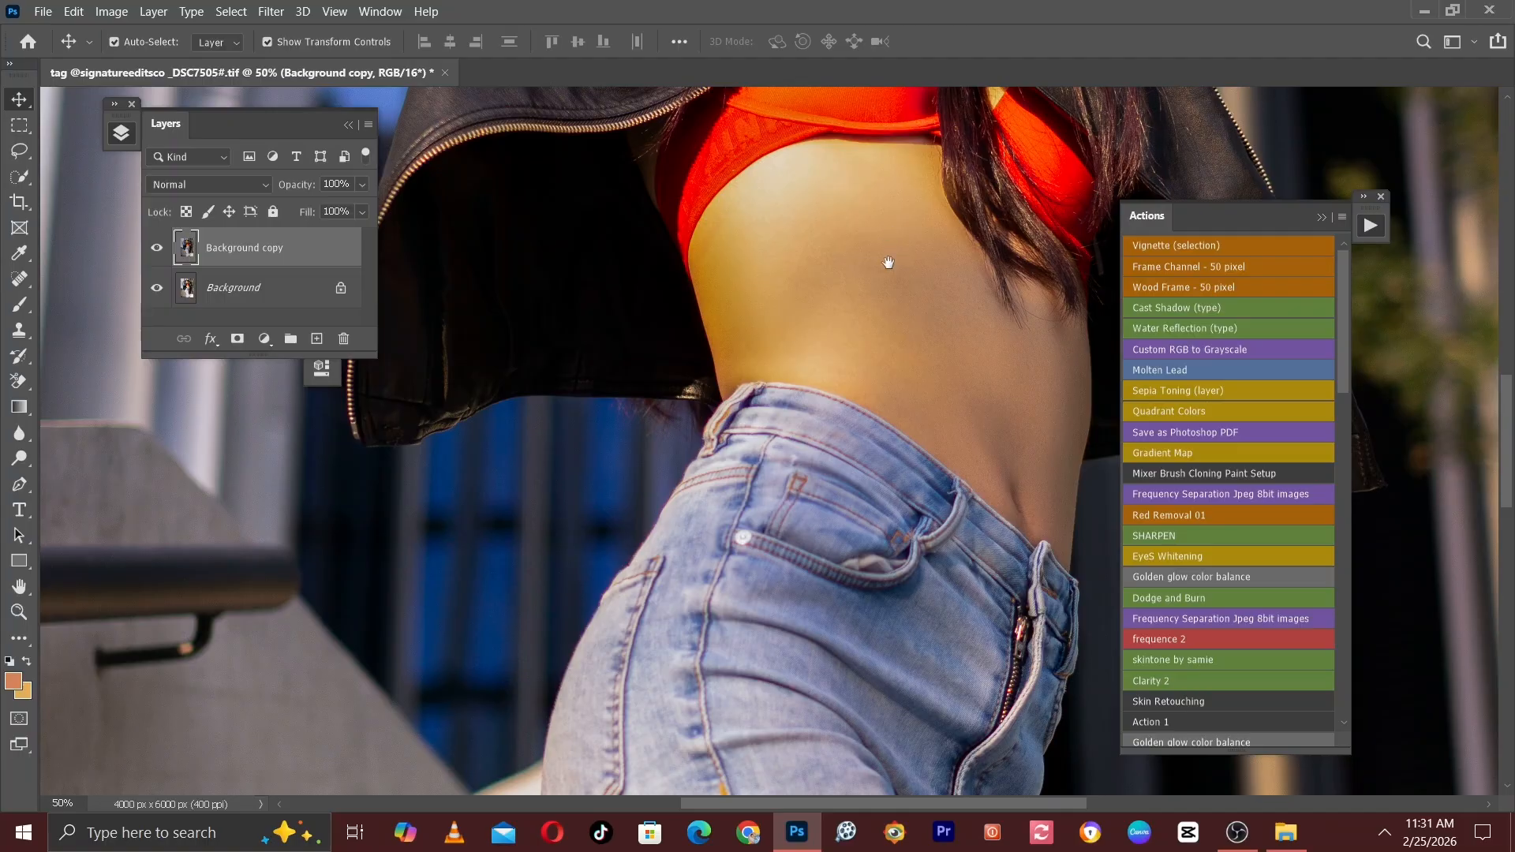
left_click_drag(887, 260, 857, 631)
left_click_drag(792, 324, 752, 604)
key("ctrl+plus")
key("ctrl+plus")
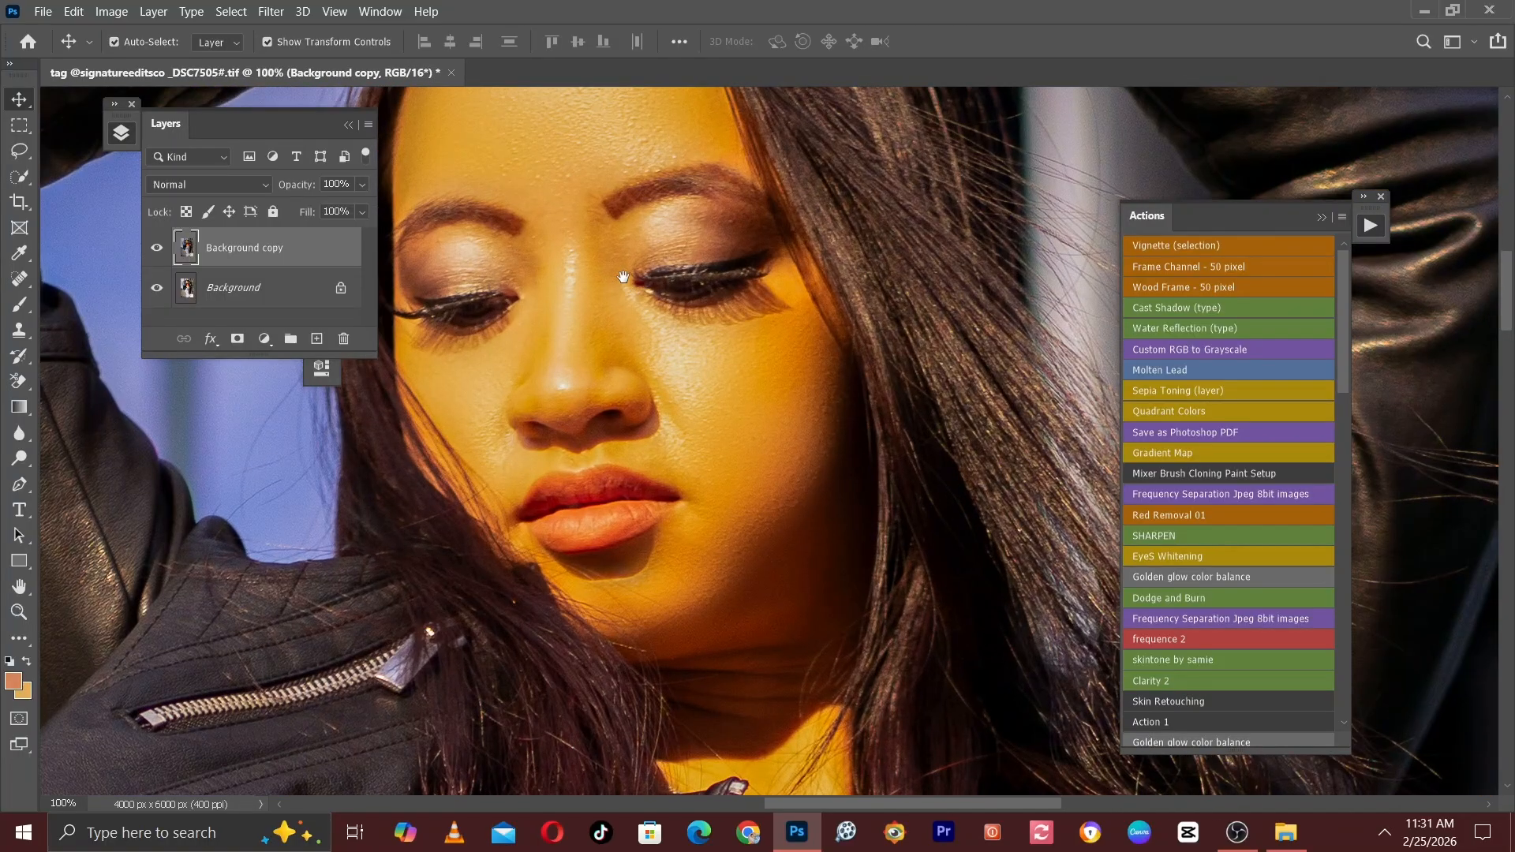
left_click_drag(656, 320, 777, 339)
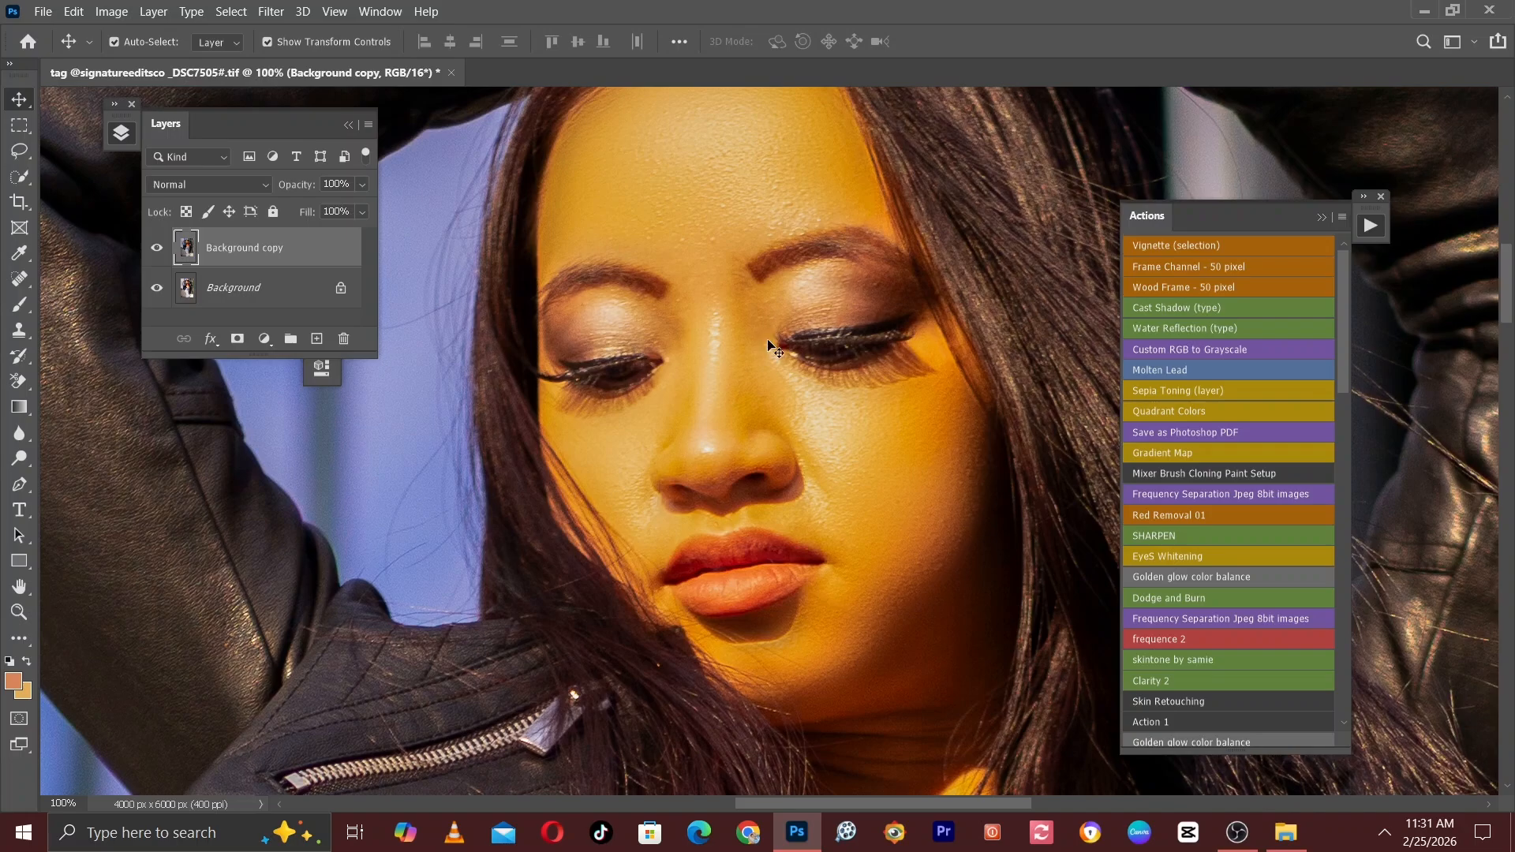
key("ctrl+minus")
key("ctrl+minus")
left_click_drag(777, 479, 728, 185)
left_click_drag(730, 323, 701, 111)
left_click_drag(758, 416, 695, 238)
left_click_drag(711, 548, 678, 209)
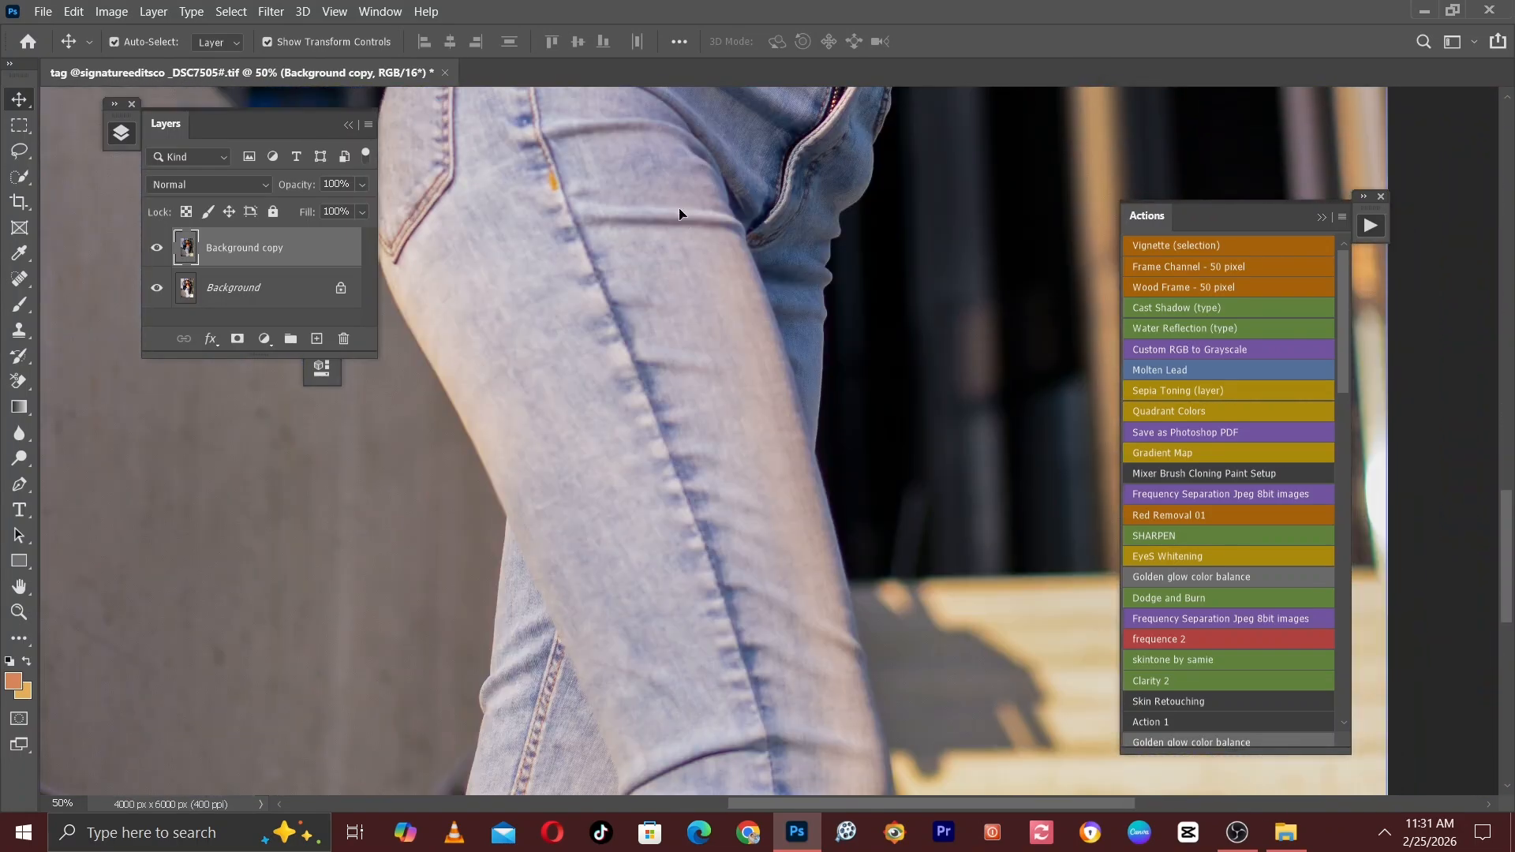
Examine the skin on the face and midriff and the clothing at several magnifications, then review the whole figure.
key("ctrl+minus")
key("ctrl+minus")
left_click_drag(725, 282, 769, 432)
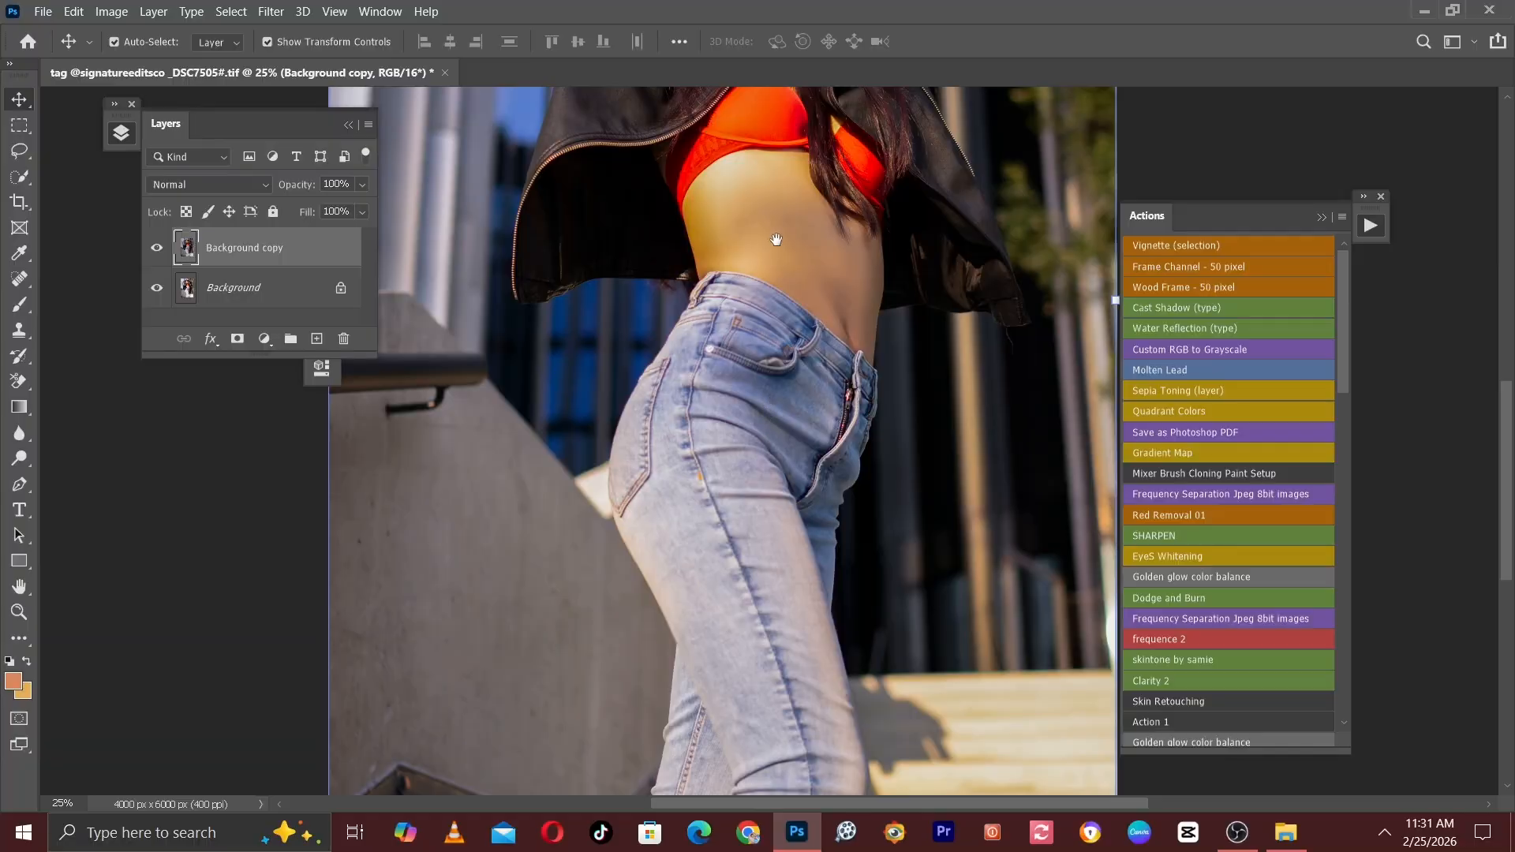
left_click_drag(778, 237, 738, 500)
key("ctrl+plus")
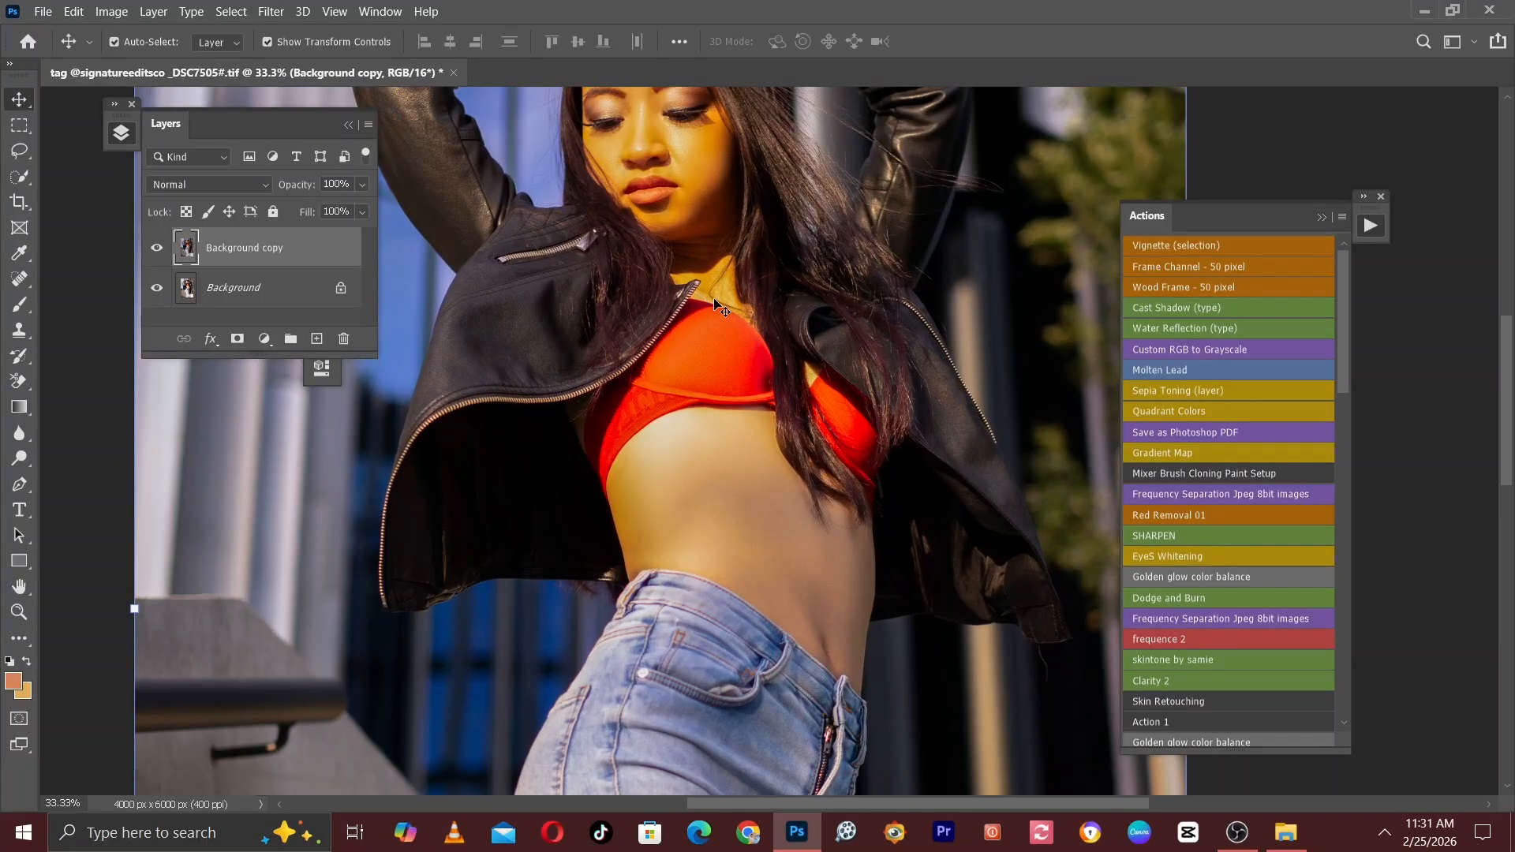
left_click_drag(702, 269, 704, 559)
key("ctrl+plus")
key("ctrl+plus")
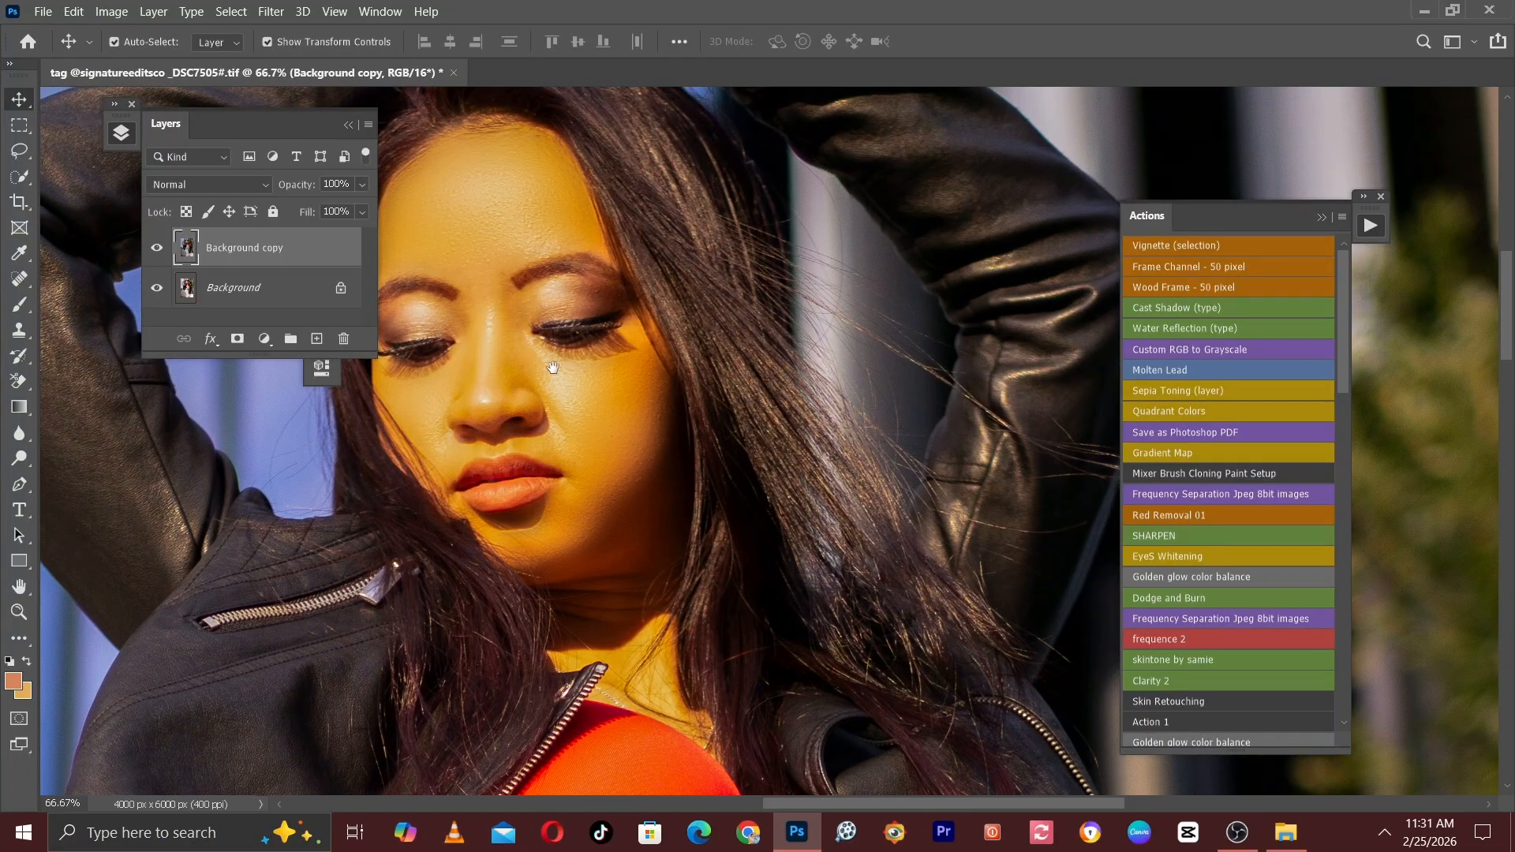
left_click_drag(552, 372, 600, 95)
key("ctrl+minus")
left_click_drag(626, 481, 602, 176)
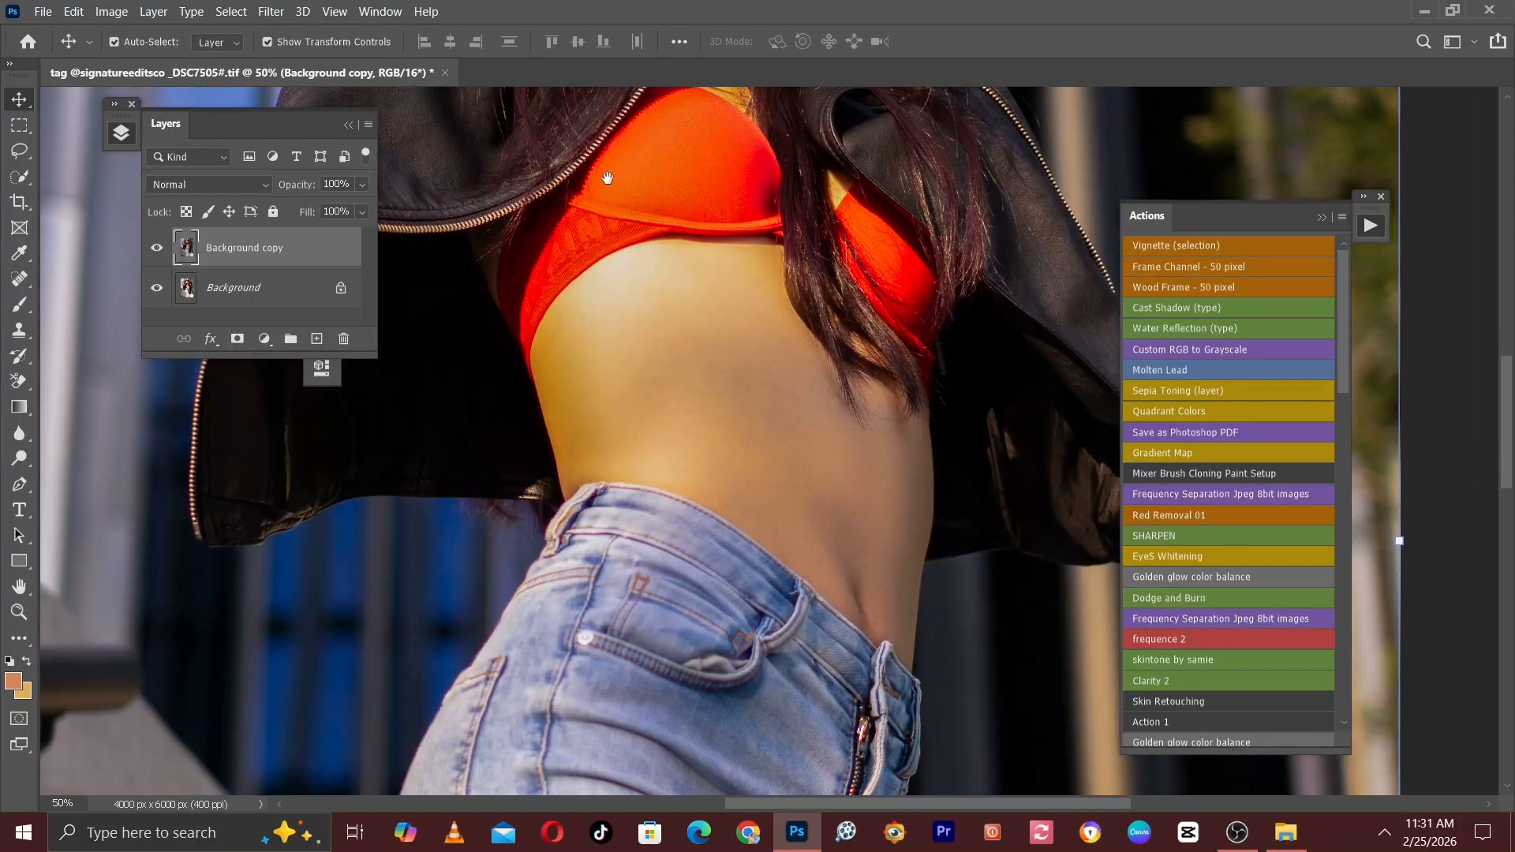
left_click_drag(666, 297, 687, 625)
left_click_drag(651, 261, 649, 493)
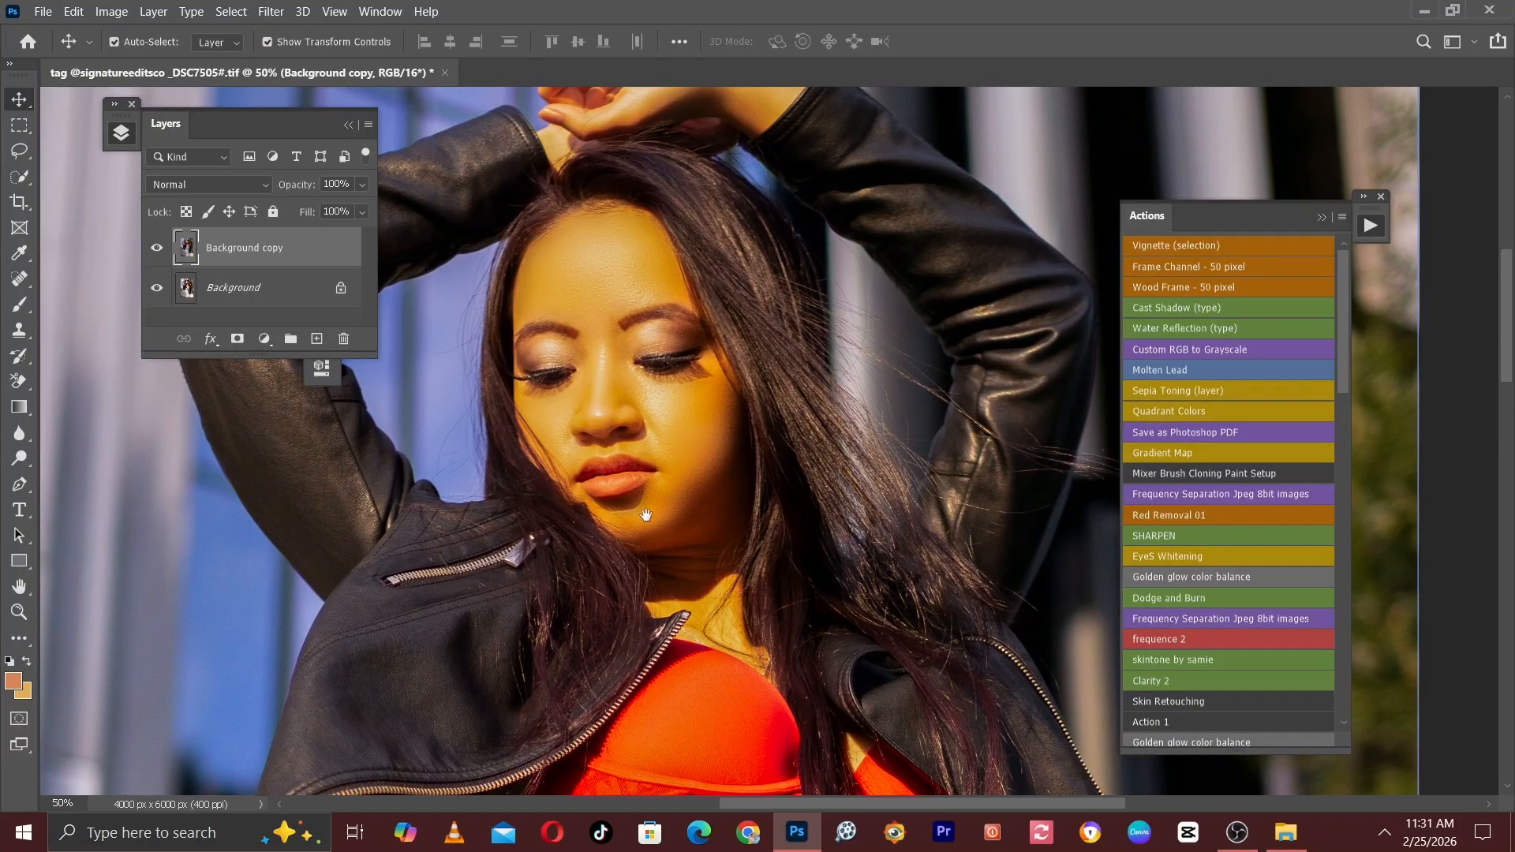
left_click_drag(617, 551, 619, 275)
left_click_drag(606, 463, 511, 194)
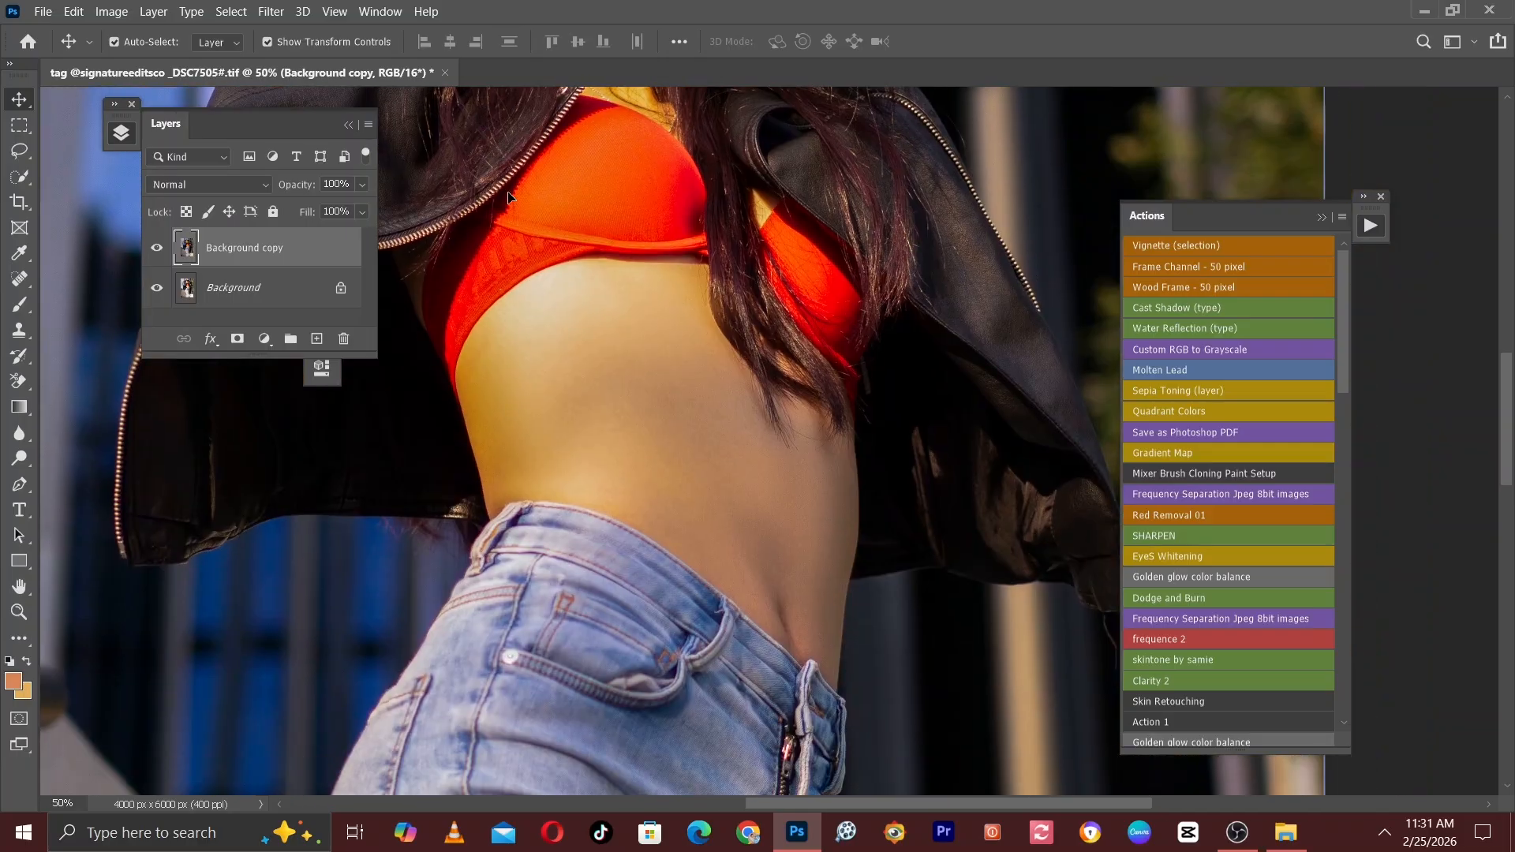
key("ctrl+minus")
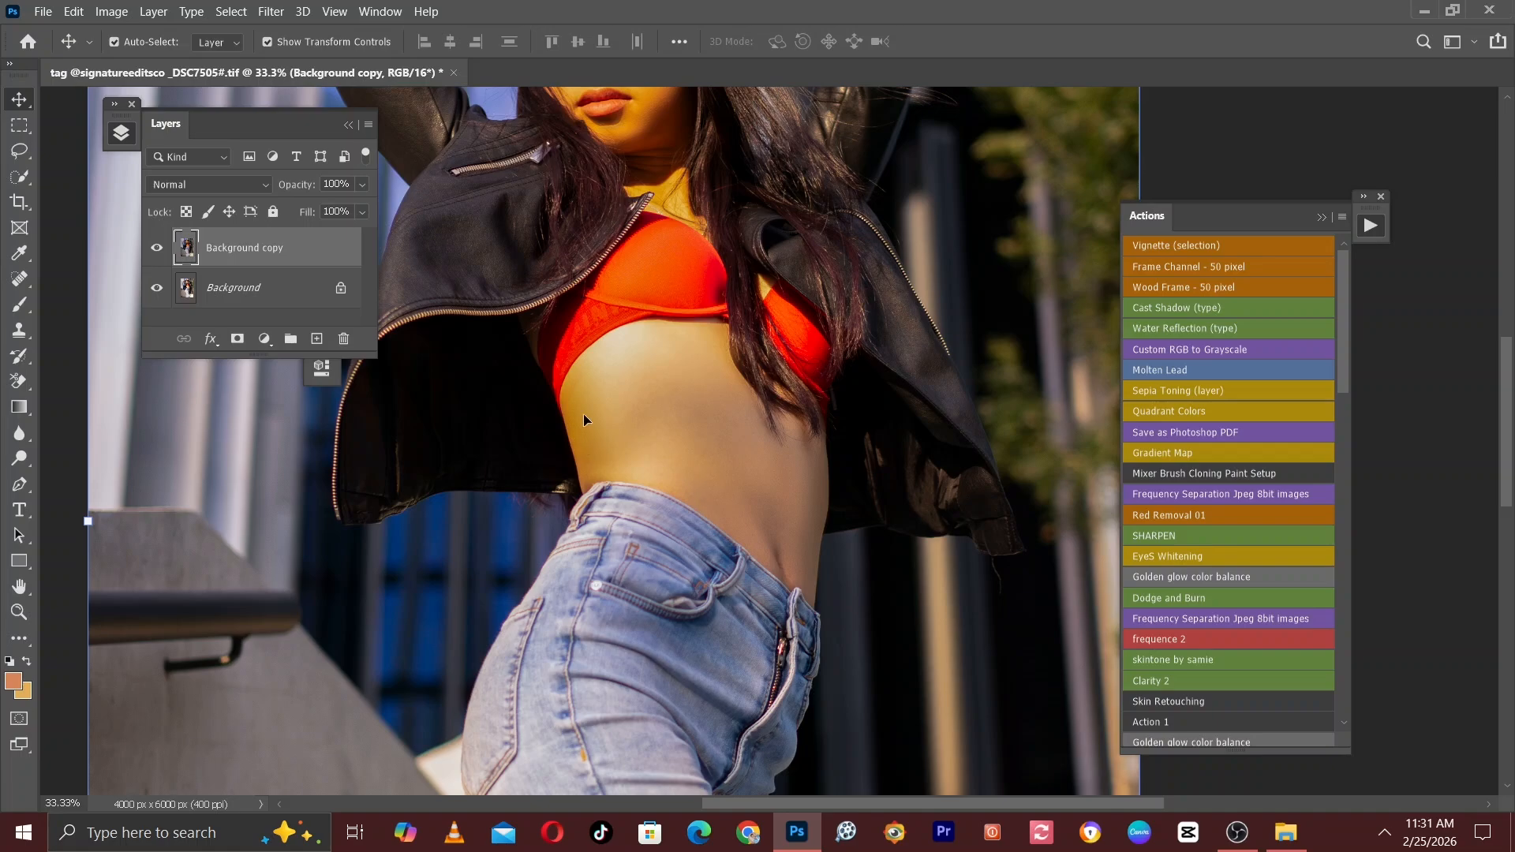
left_click_drag(635, 282, 646, 448)
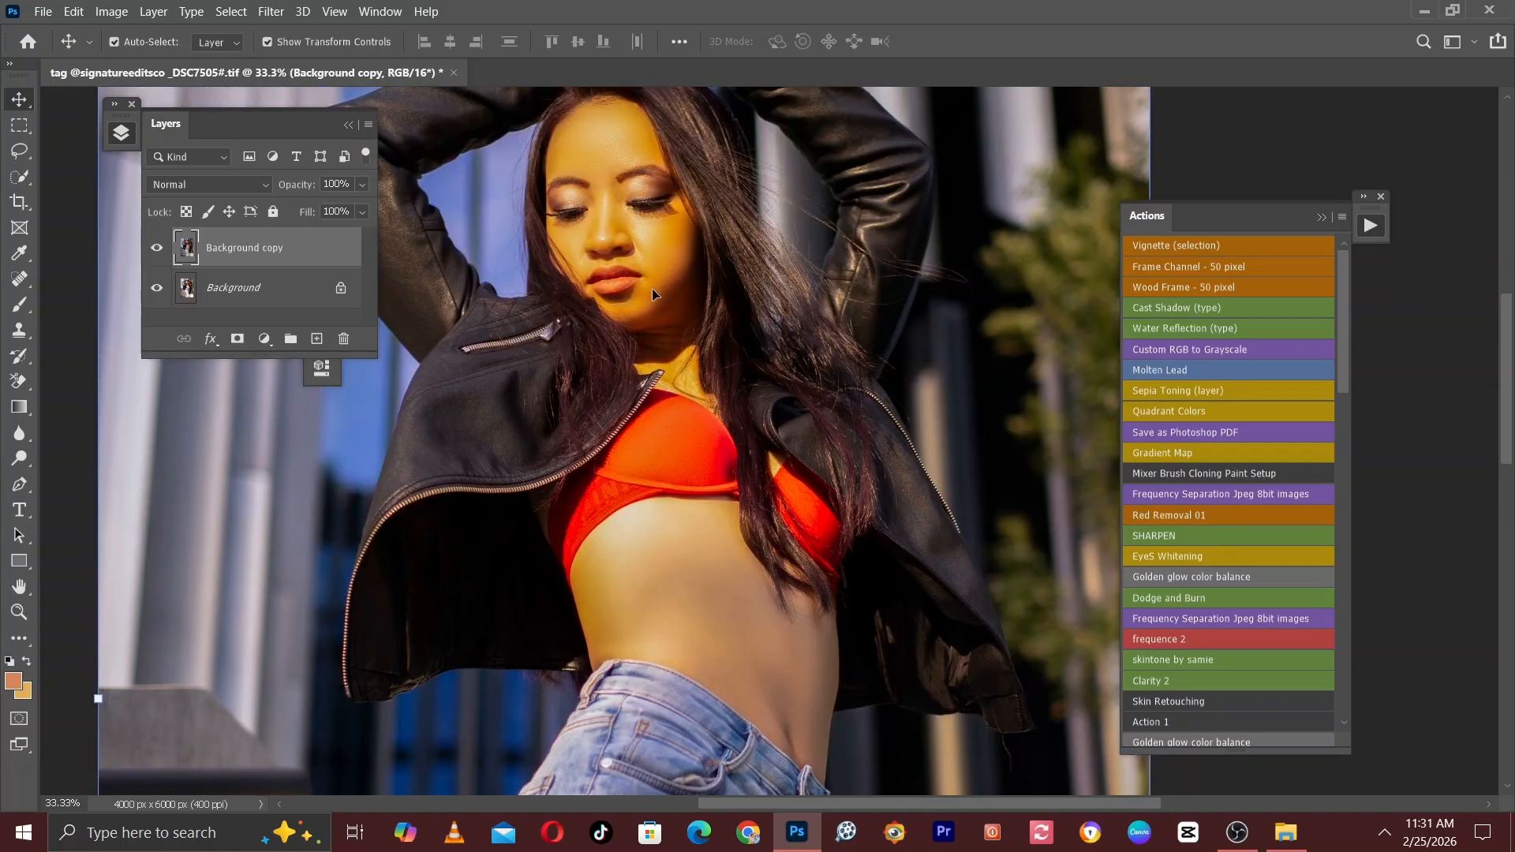
left_click_drag(643, 551, 610, 404)
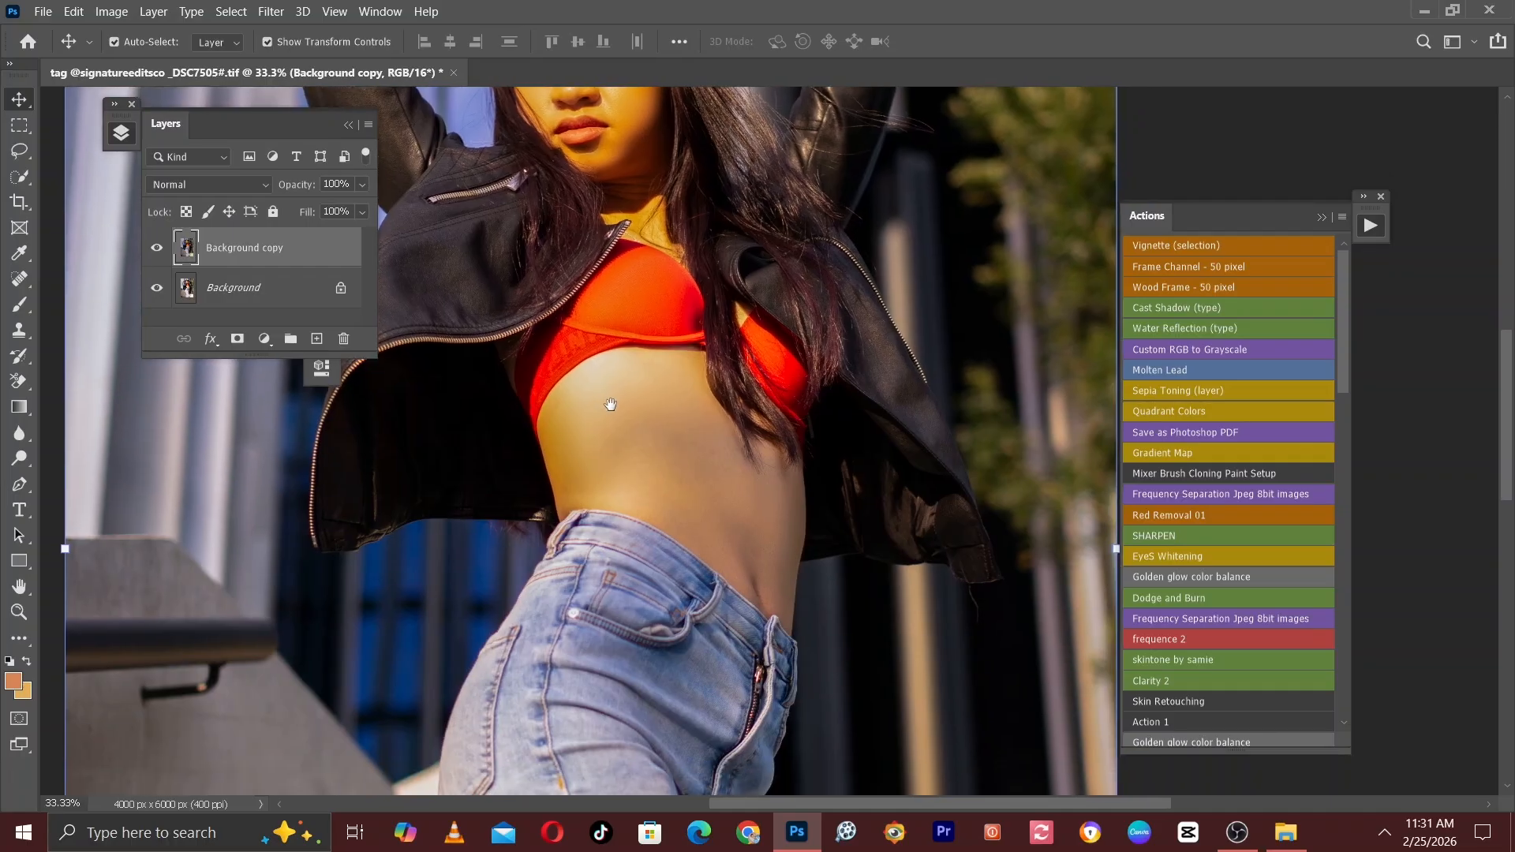
key("ctrl+minus")
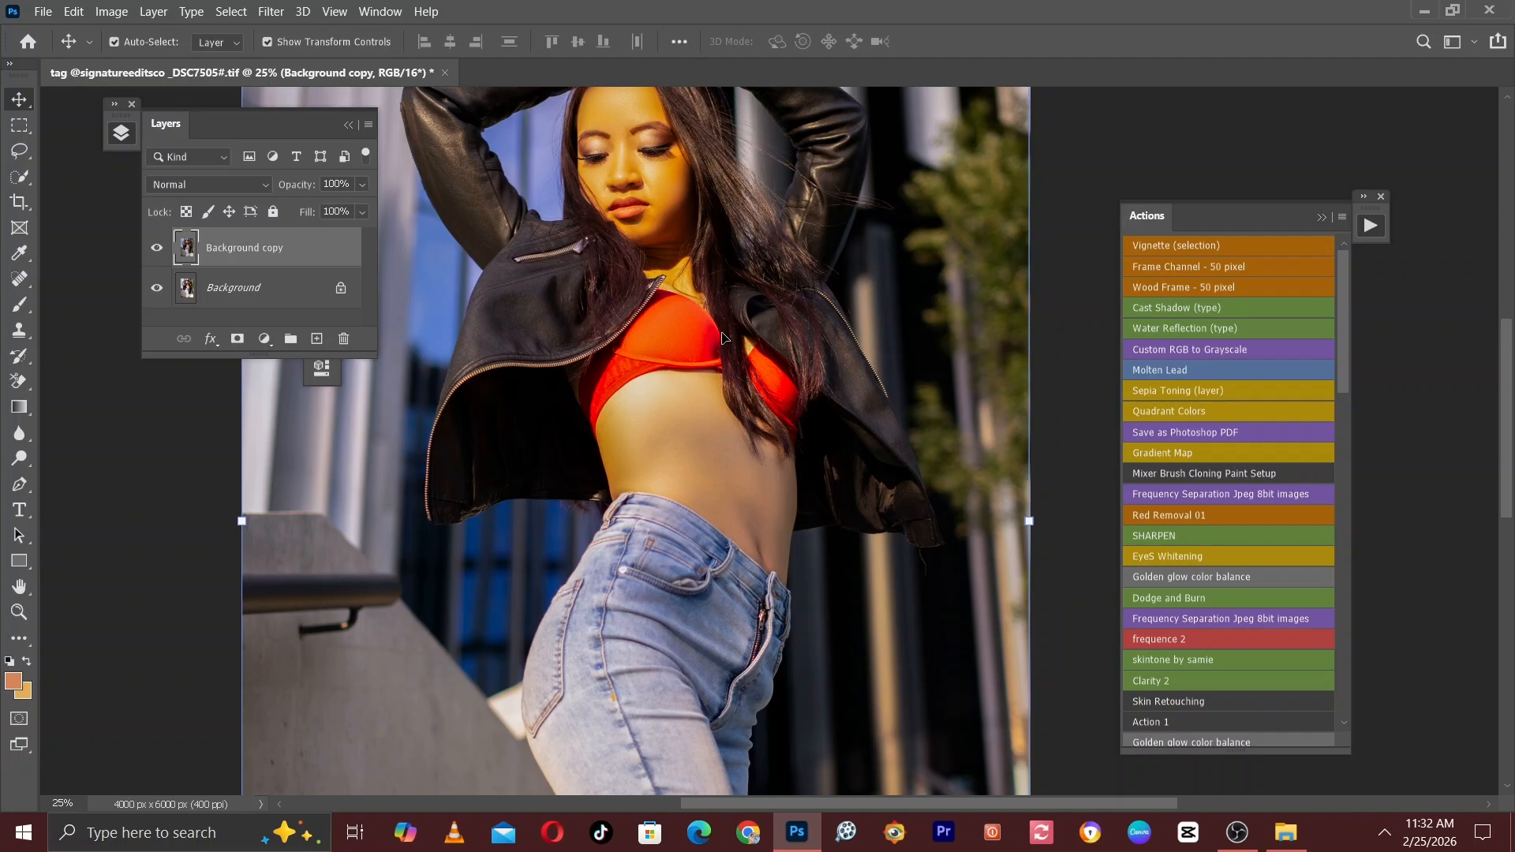
key("ctrl+minus")
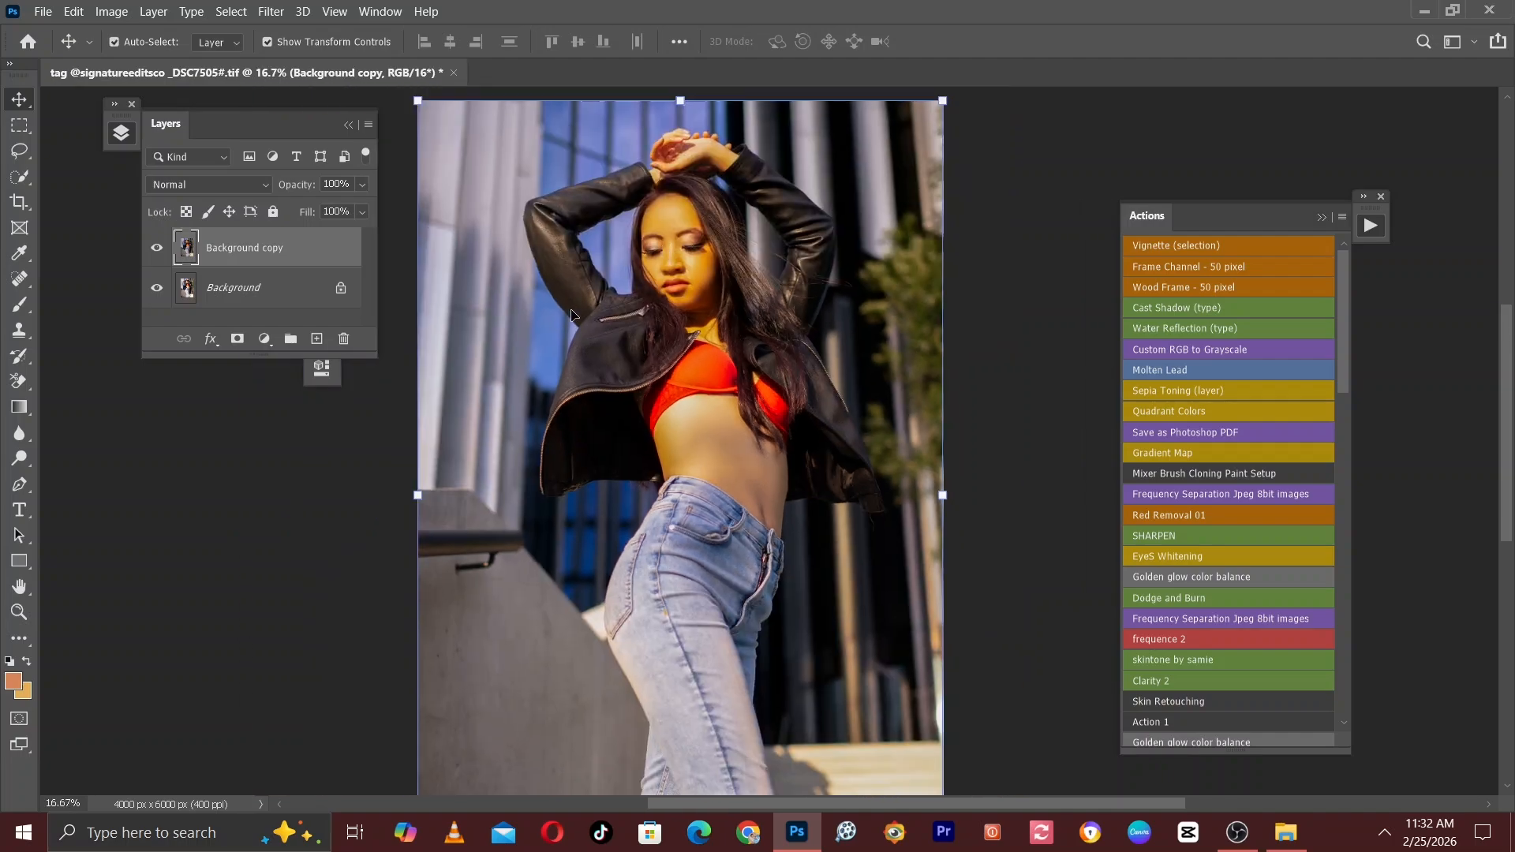
Duplicate the Background copy layer, hide the new duplicate and make Background copy the active layer.
key("ctrl+plus")
left_click_drag(650, 308, 646, 477)
key("ctrl+plus")
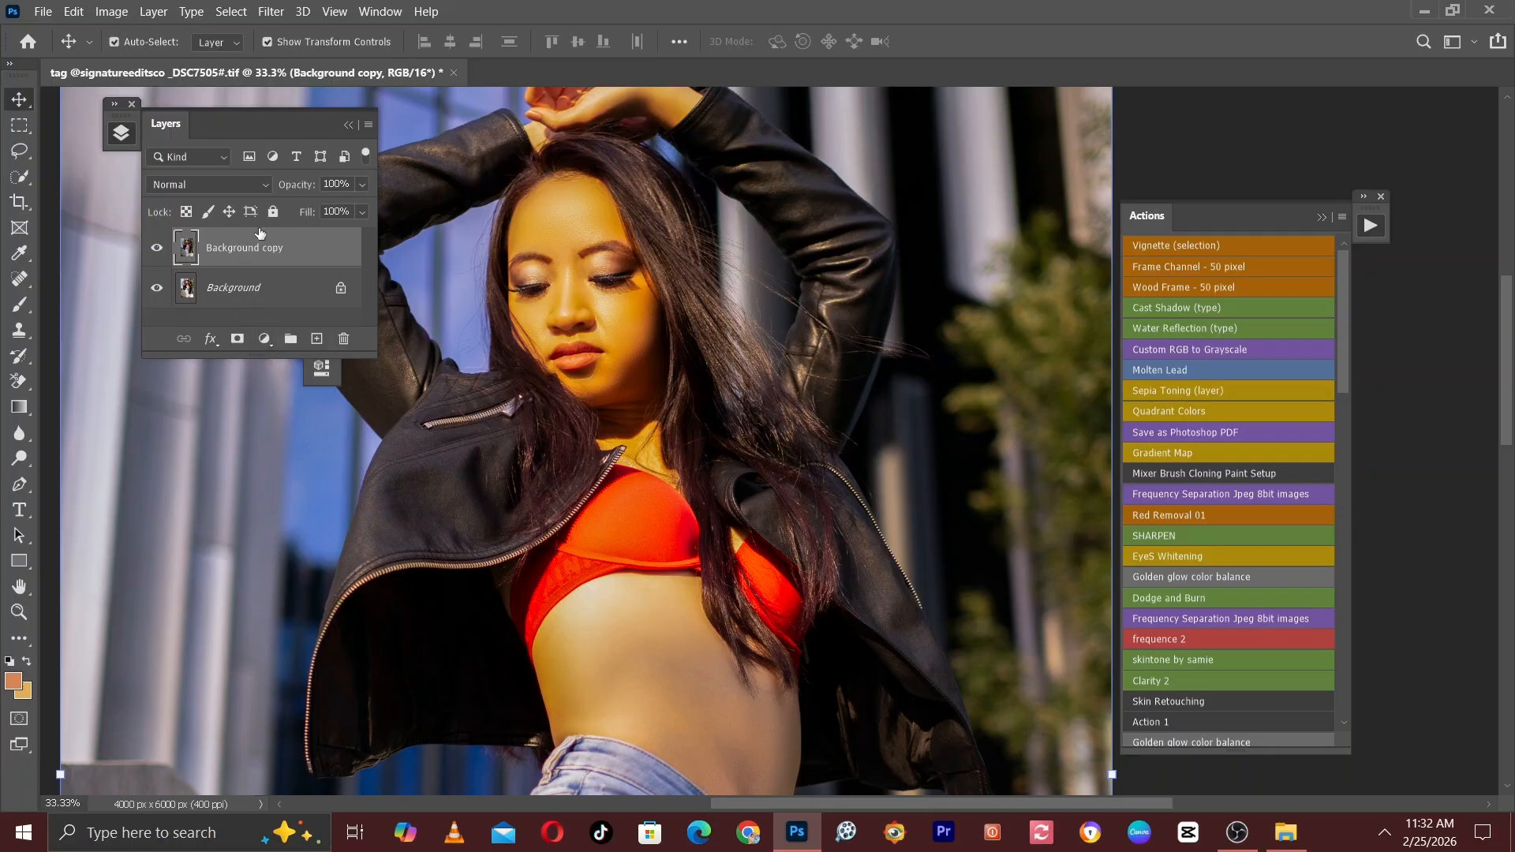
left_click_drag(252, 251, 316, 343)
left_click(236, 287)
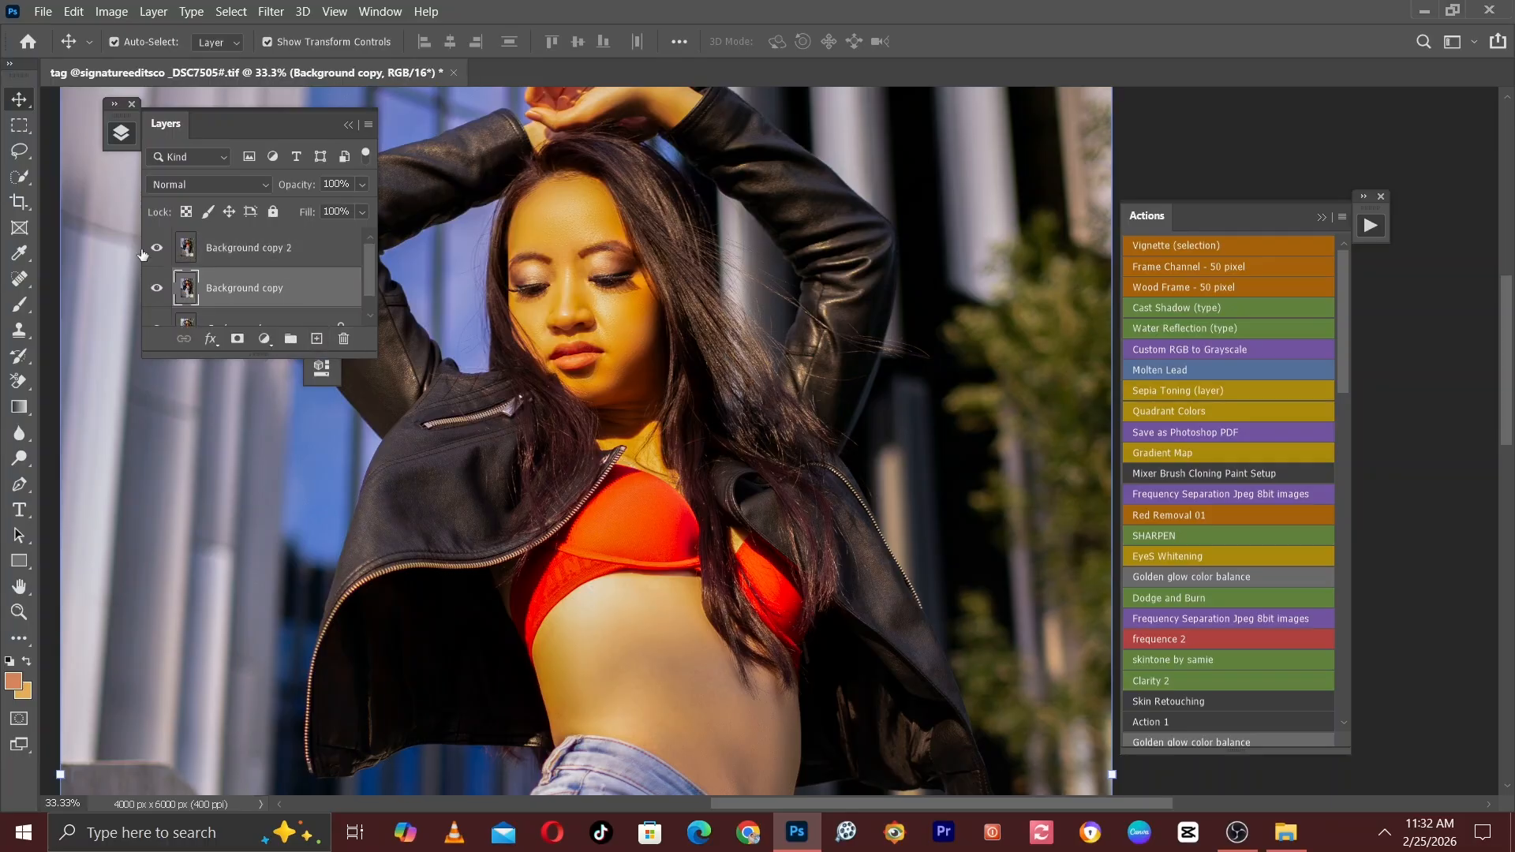
left_click(157, 247)
Blur the Background copy layer with a Gaussian Blur of 3 pixels radius.
left_click(268, 11)
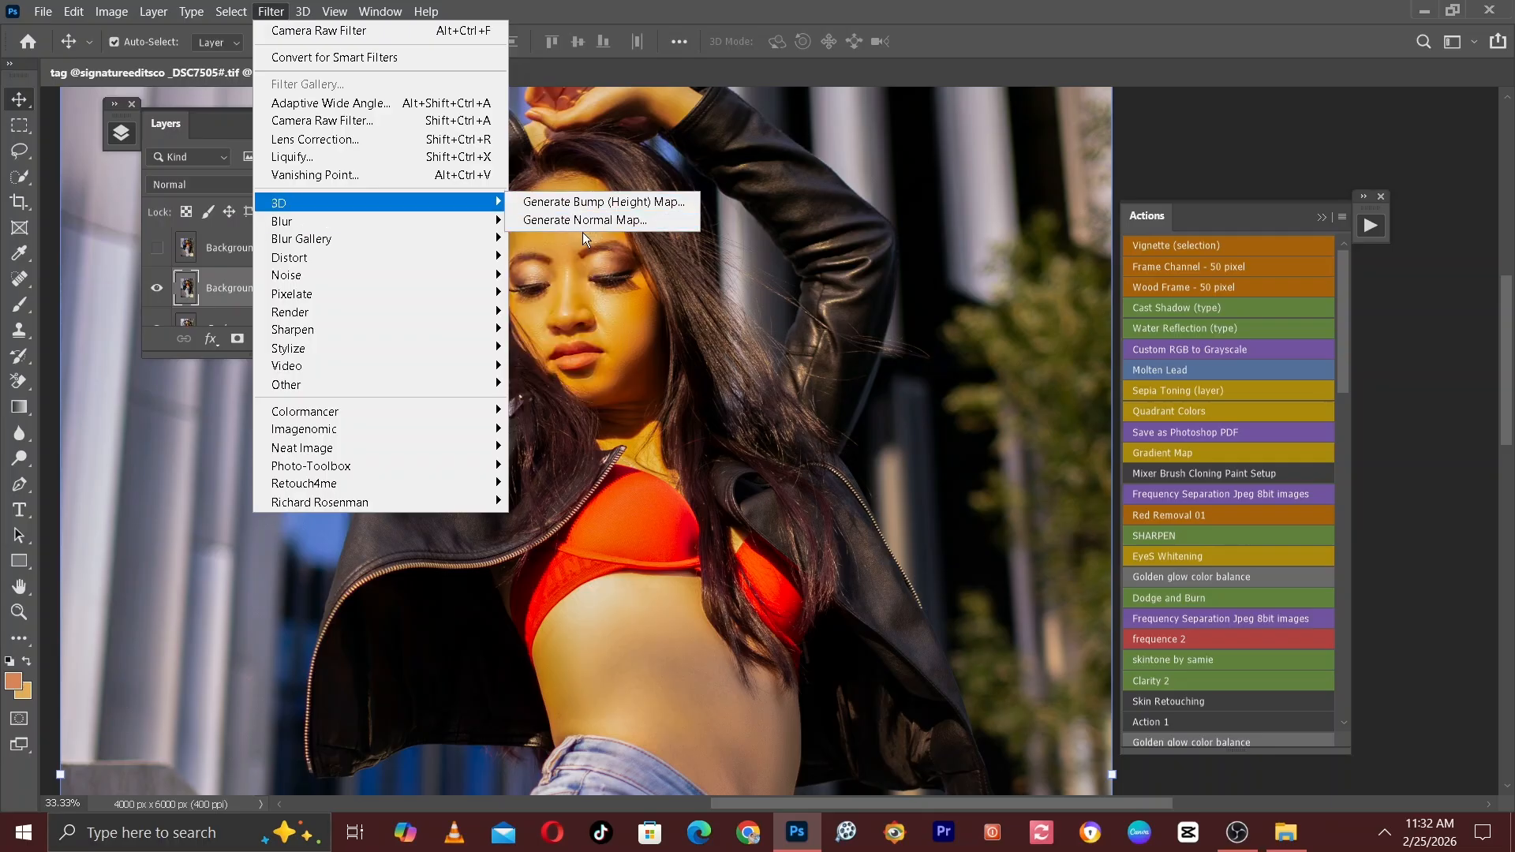
mouse_move(385, 226)
left_click(561, 292)
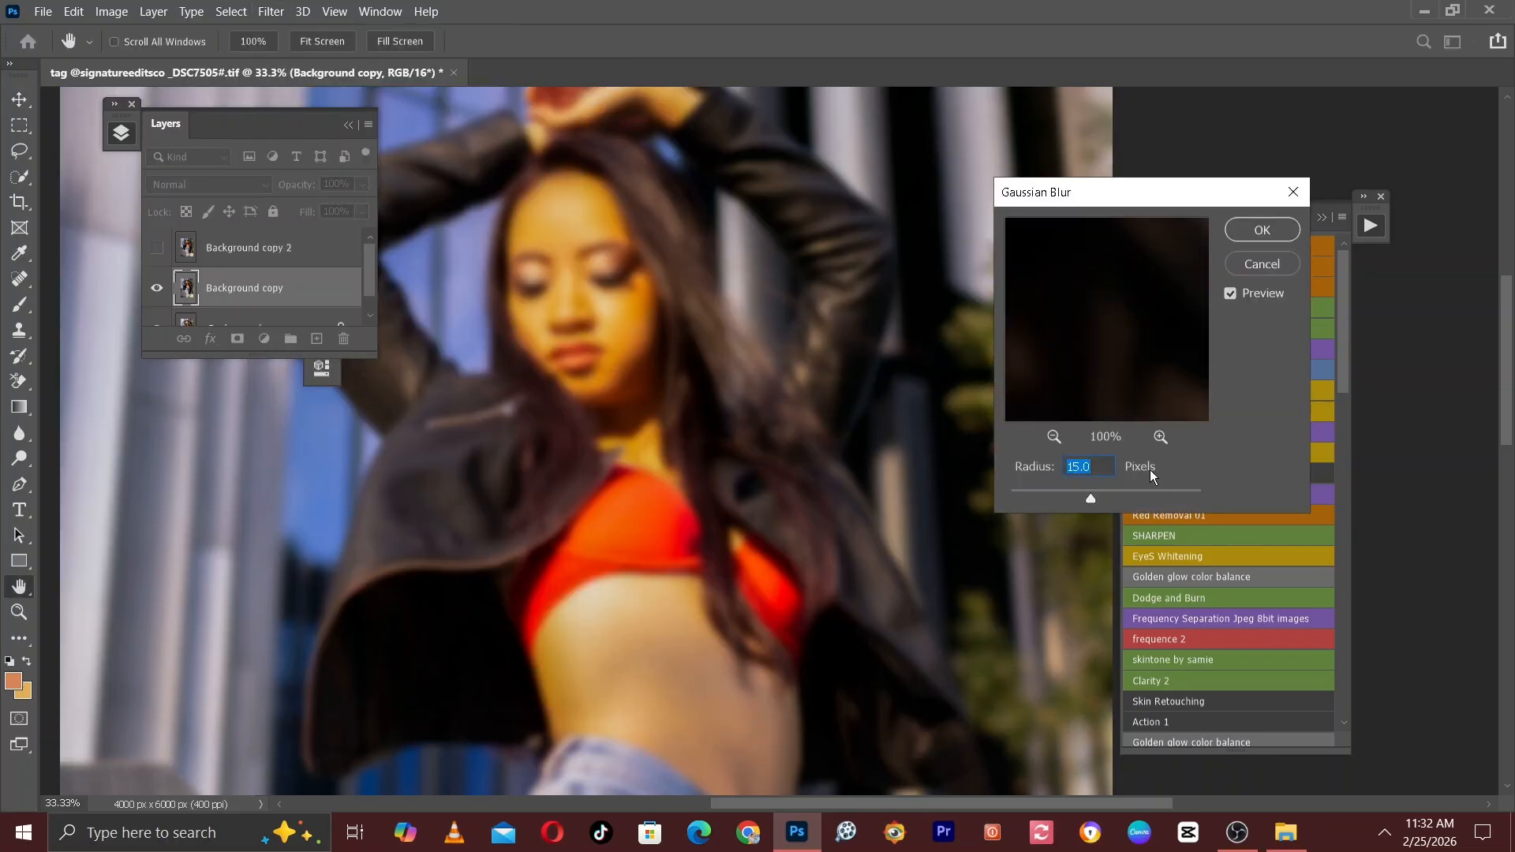
type("5")
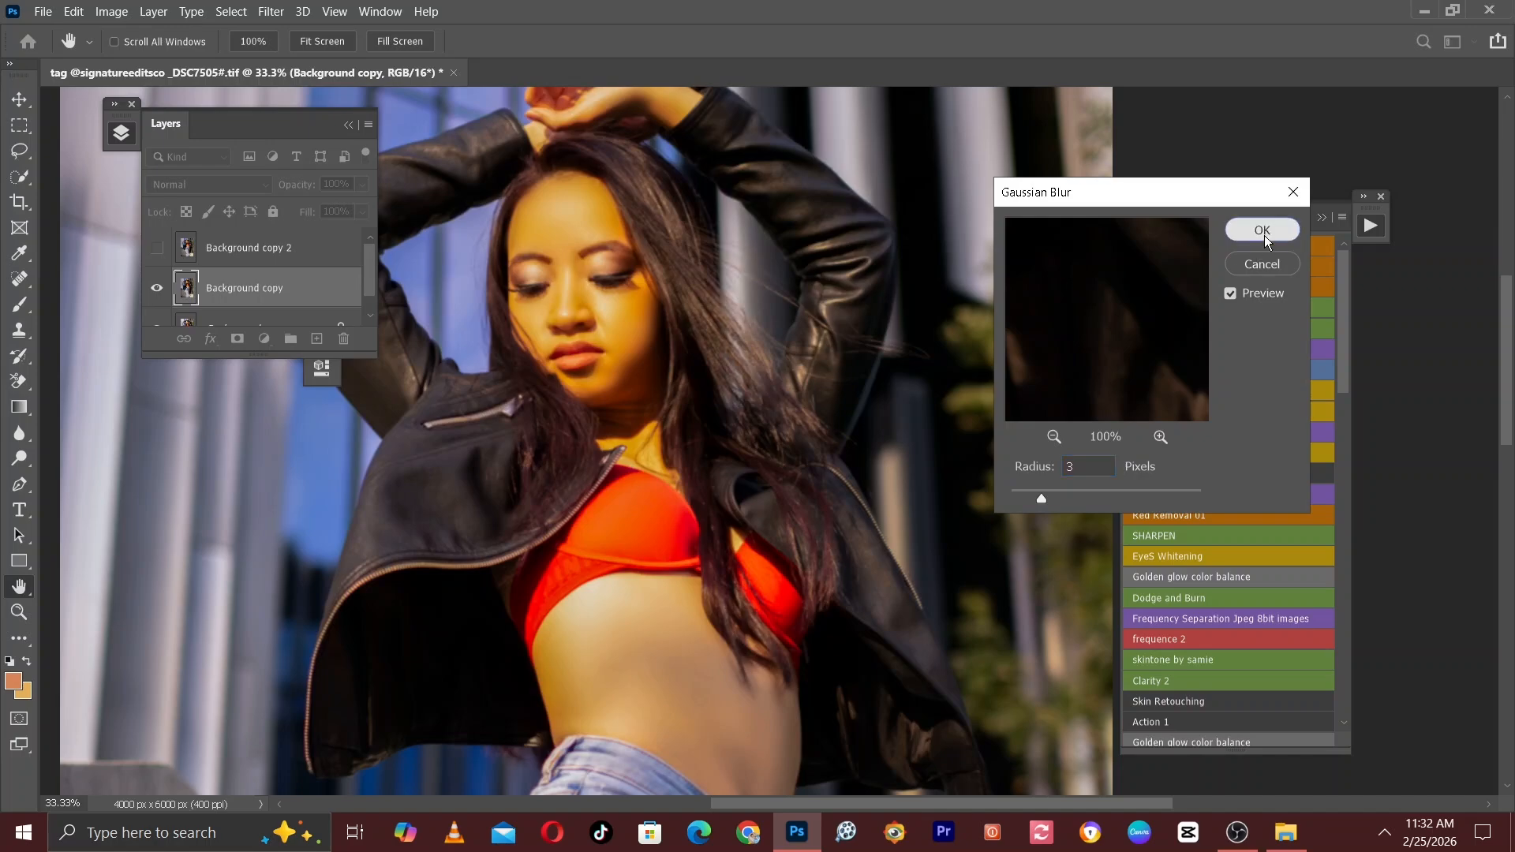
left_click(1260, 232)
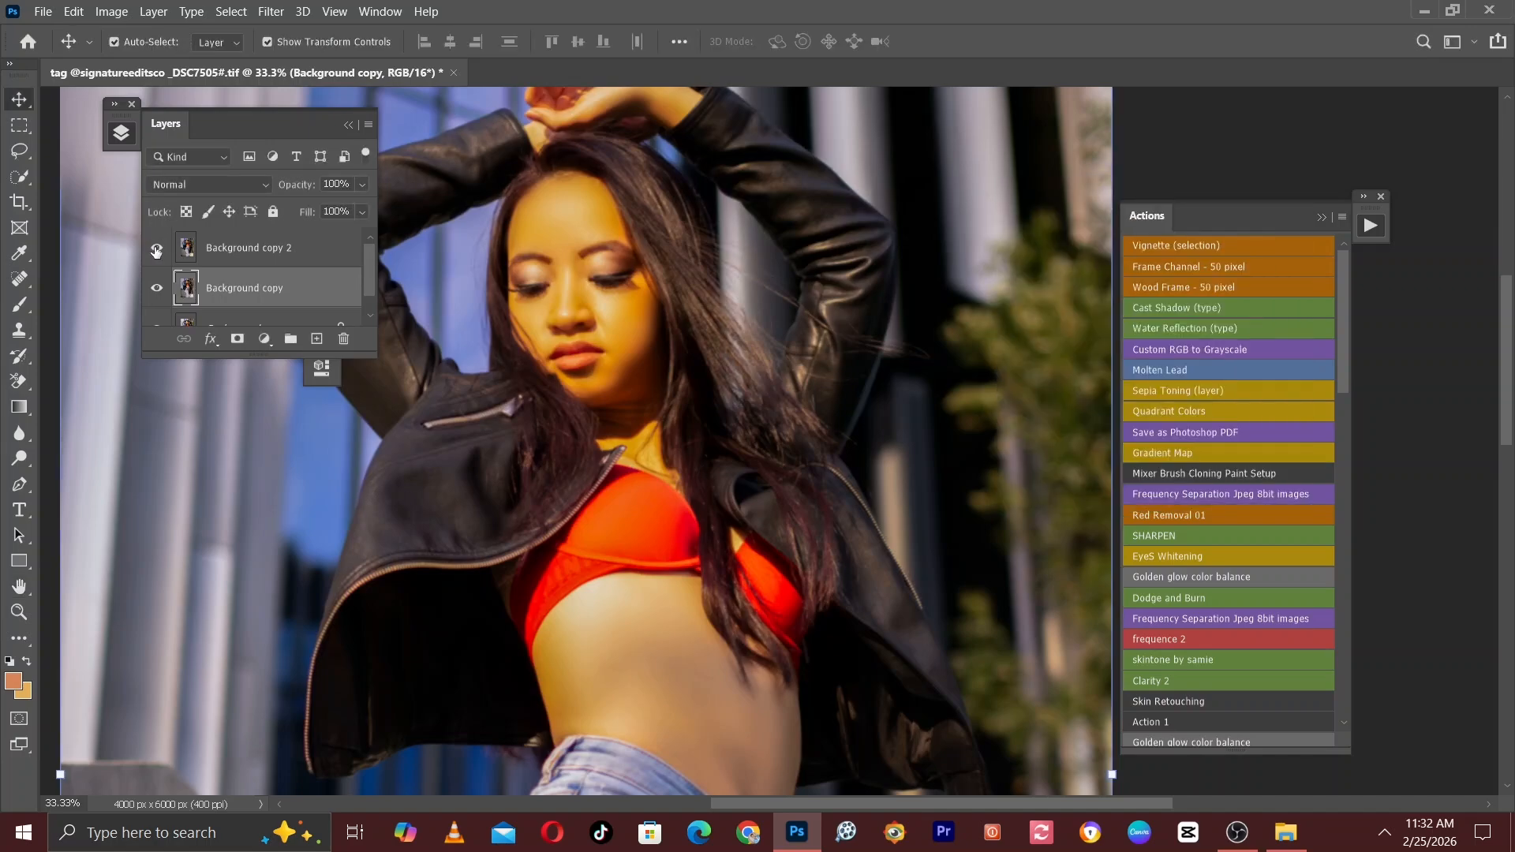
Show Background copy 2 and run Apply Image on it with layer Background copy, inverted RGB channel, Add blending, Scale 2 and Offset 0.
left_click(225, 251)
left_click(112, 11)
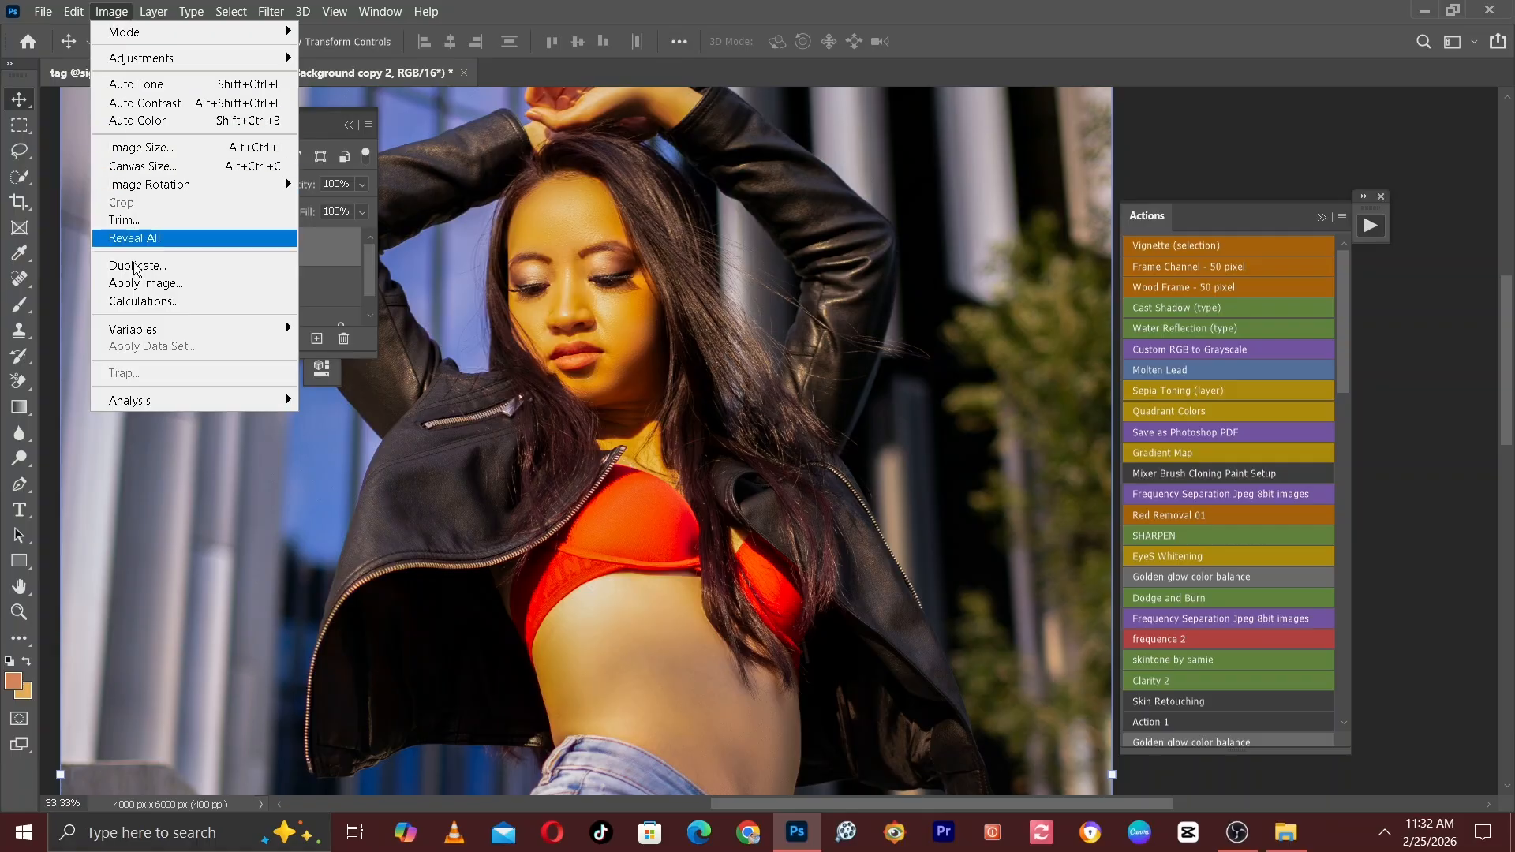
left_click(191, 284)
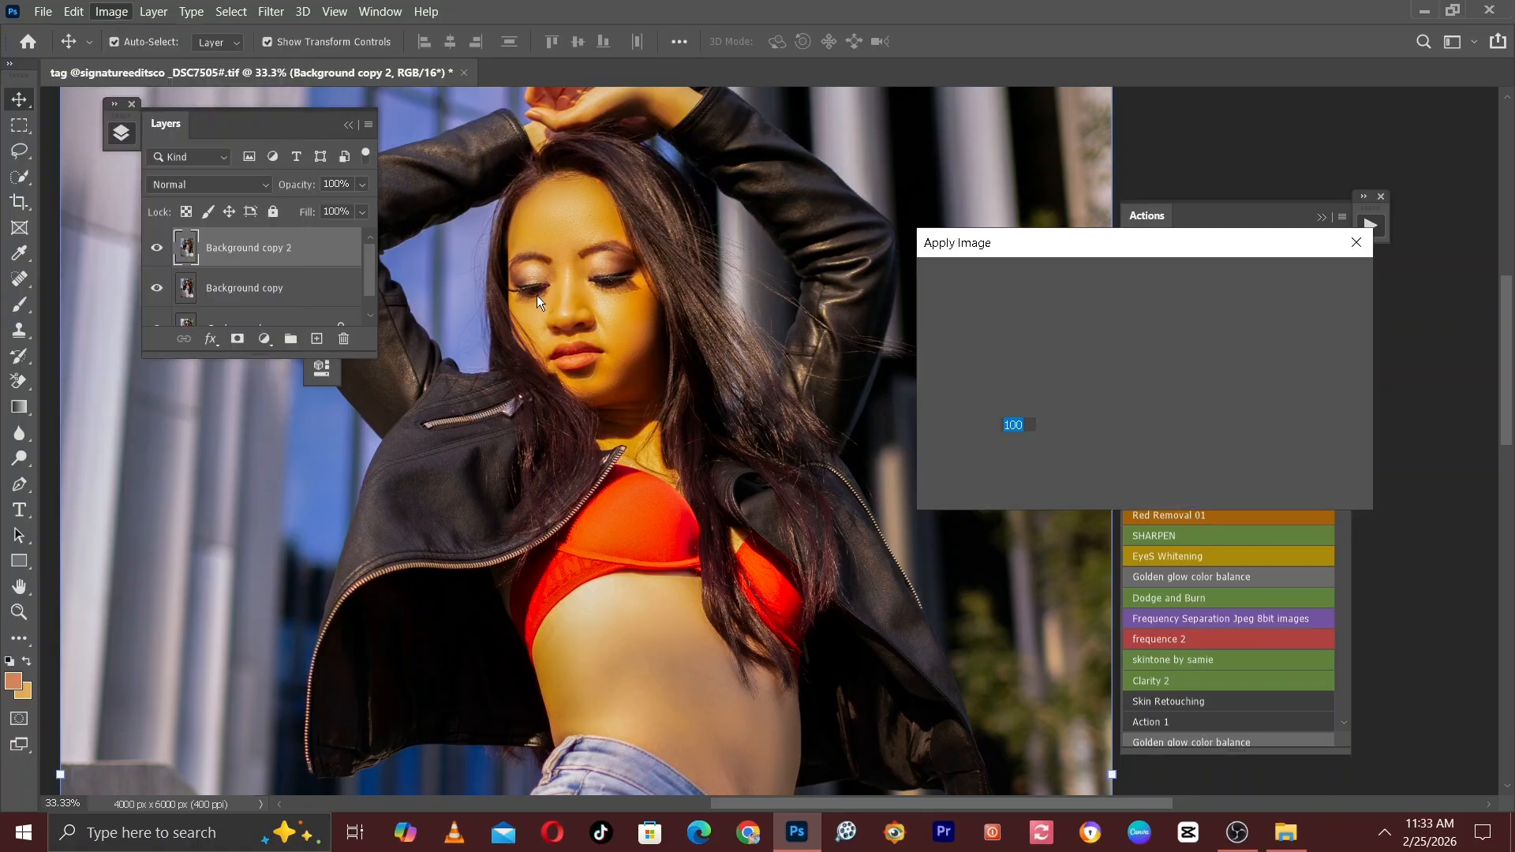
left_click(1128, 308)
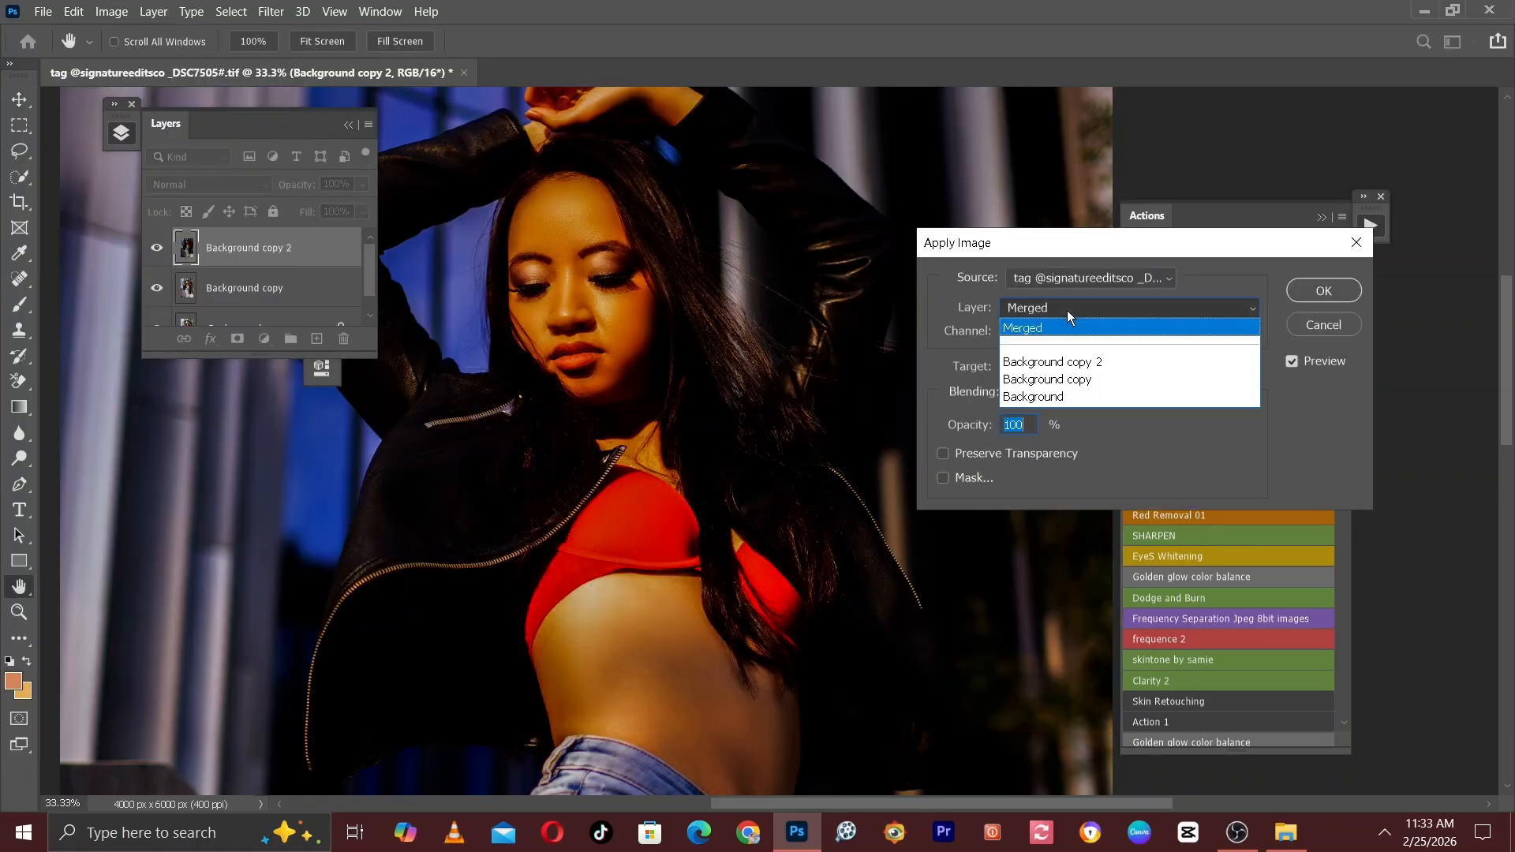
left_click(1032, 381)
left_click(1032, 393)
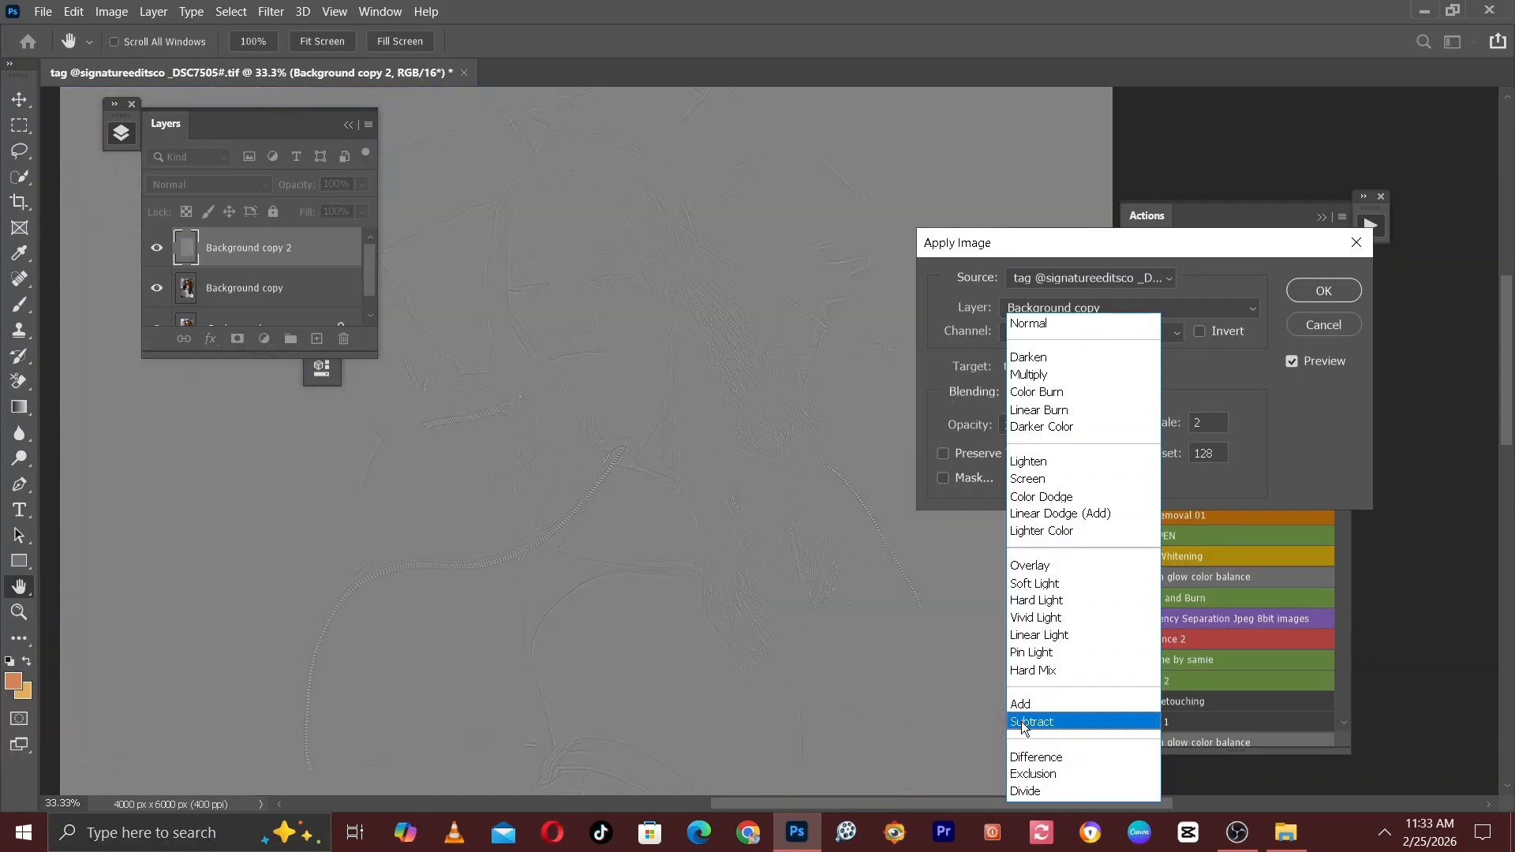
left_click(1030, 721)
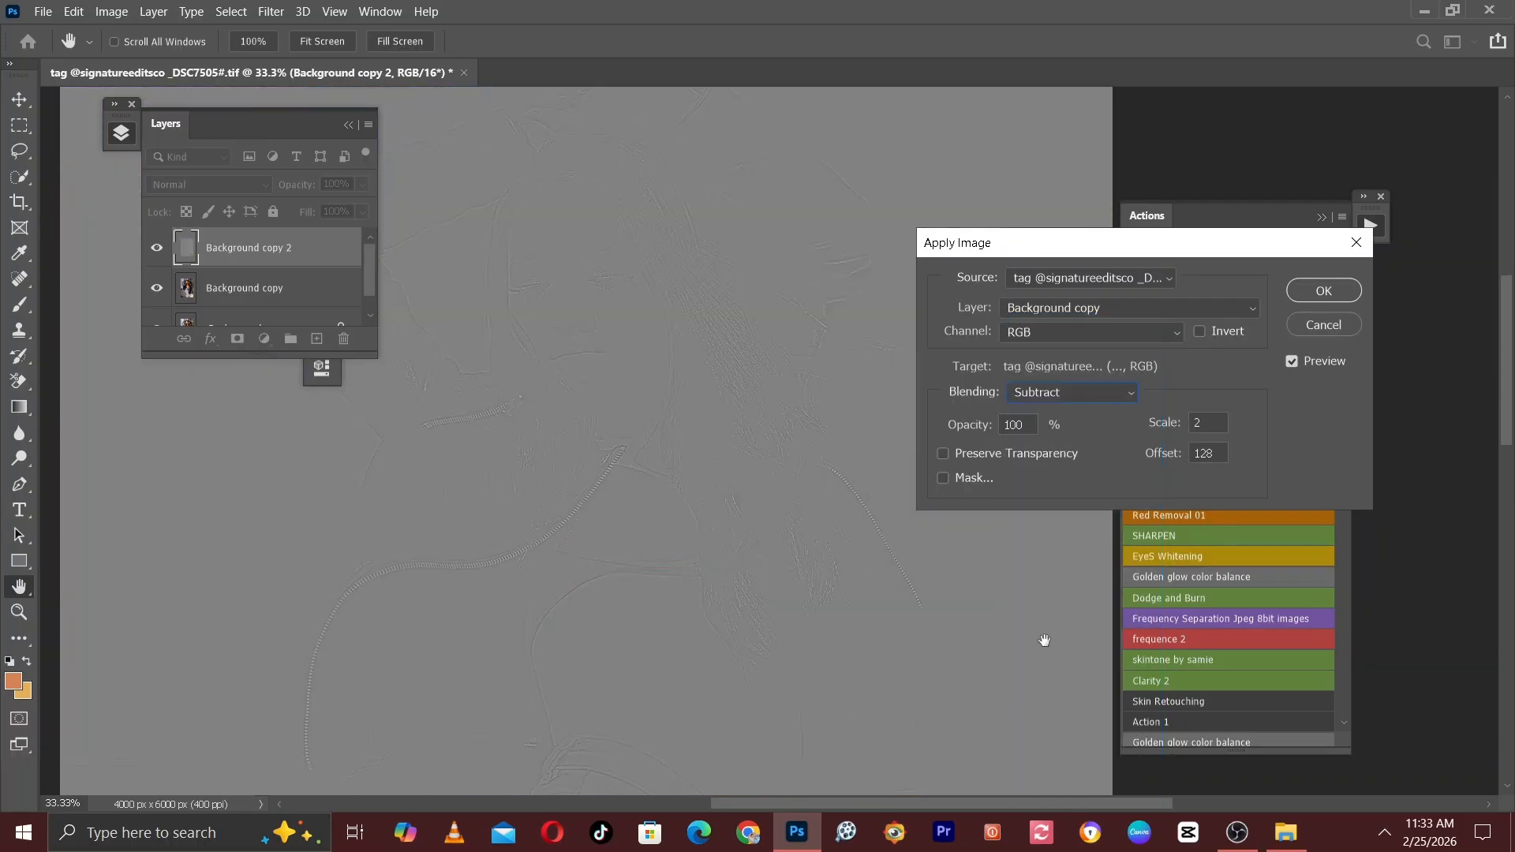
left_click(1094, 397)
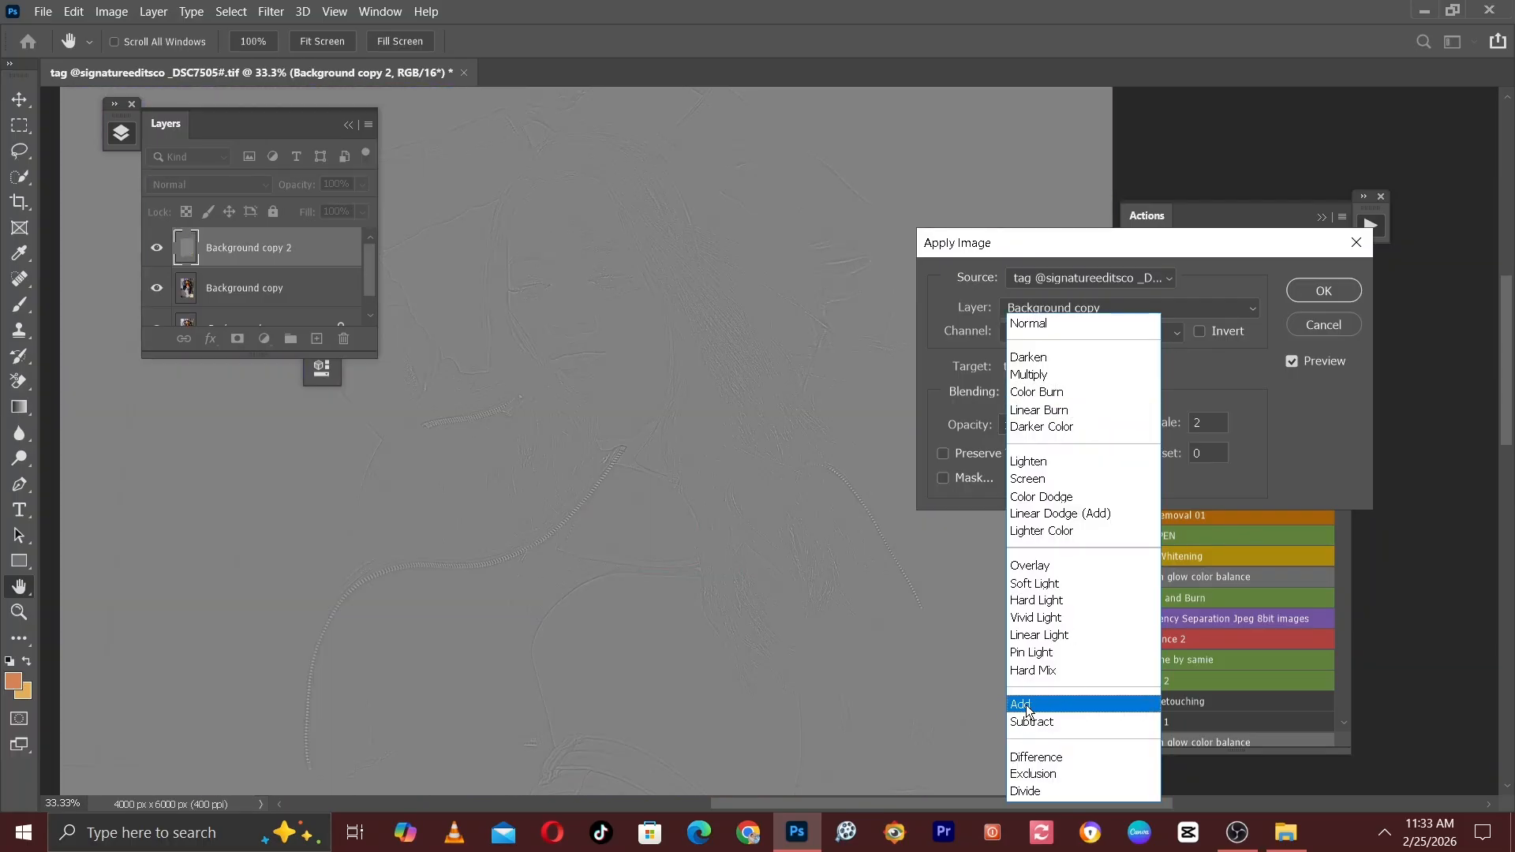
left_click(1057, 704)
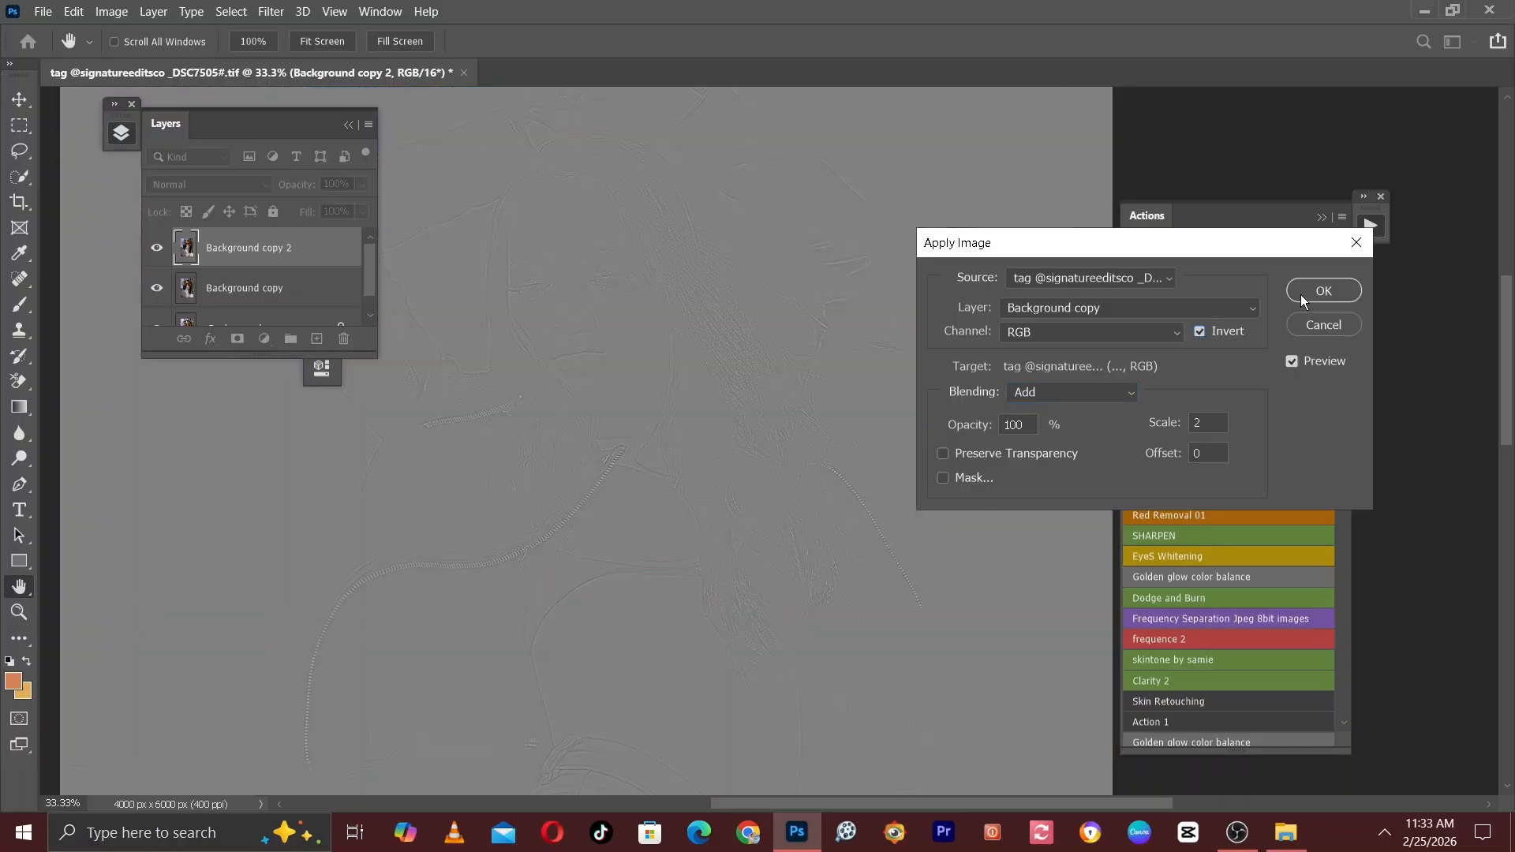
left_click(1323, 291)
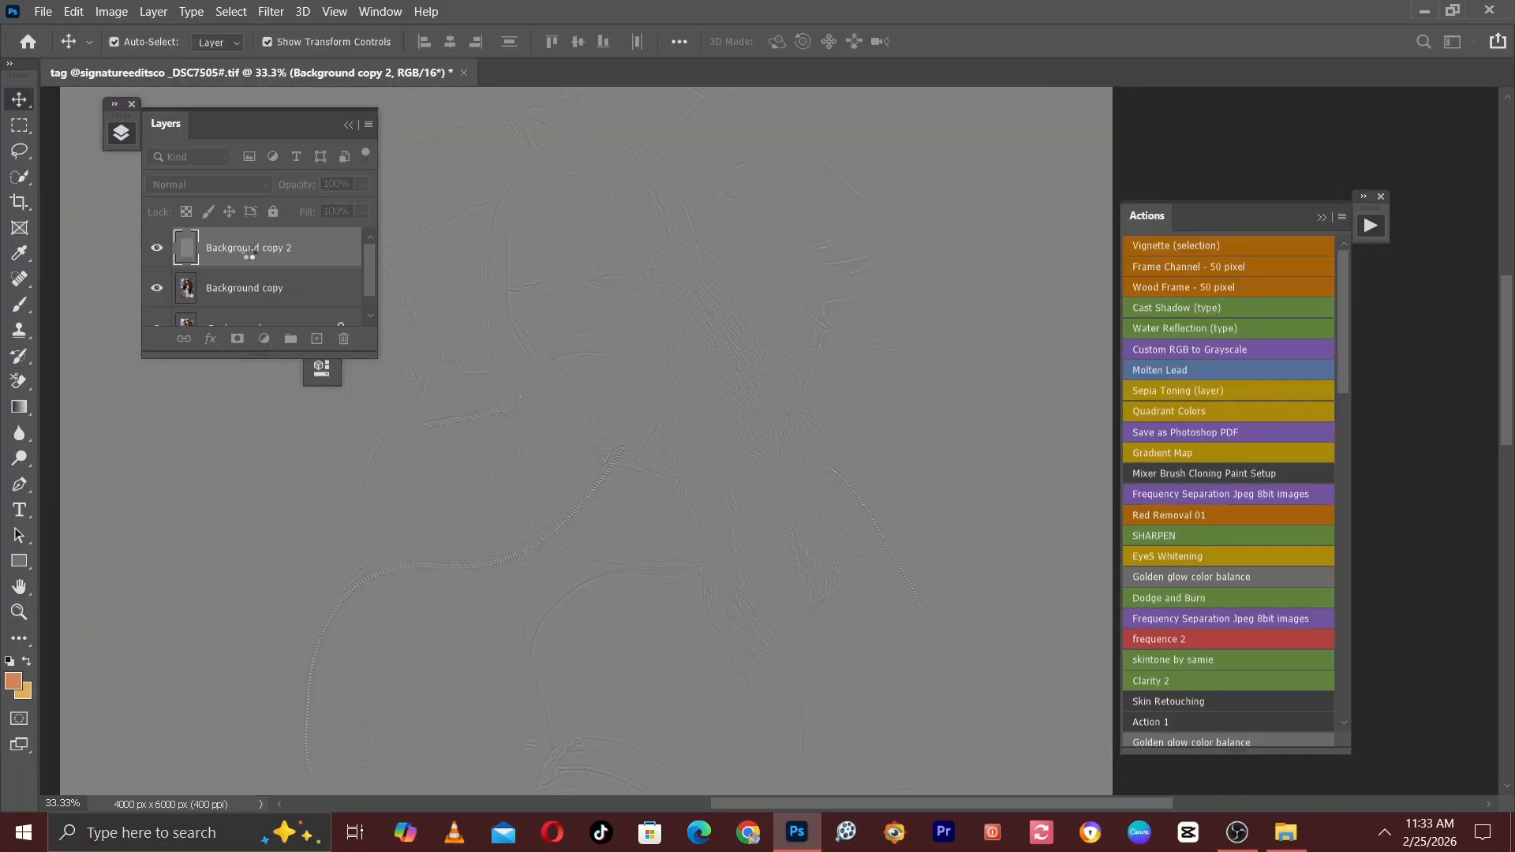
Set the blend mode of the Background copy 2 layer to Linear Light.
left_click(211, 181)
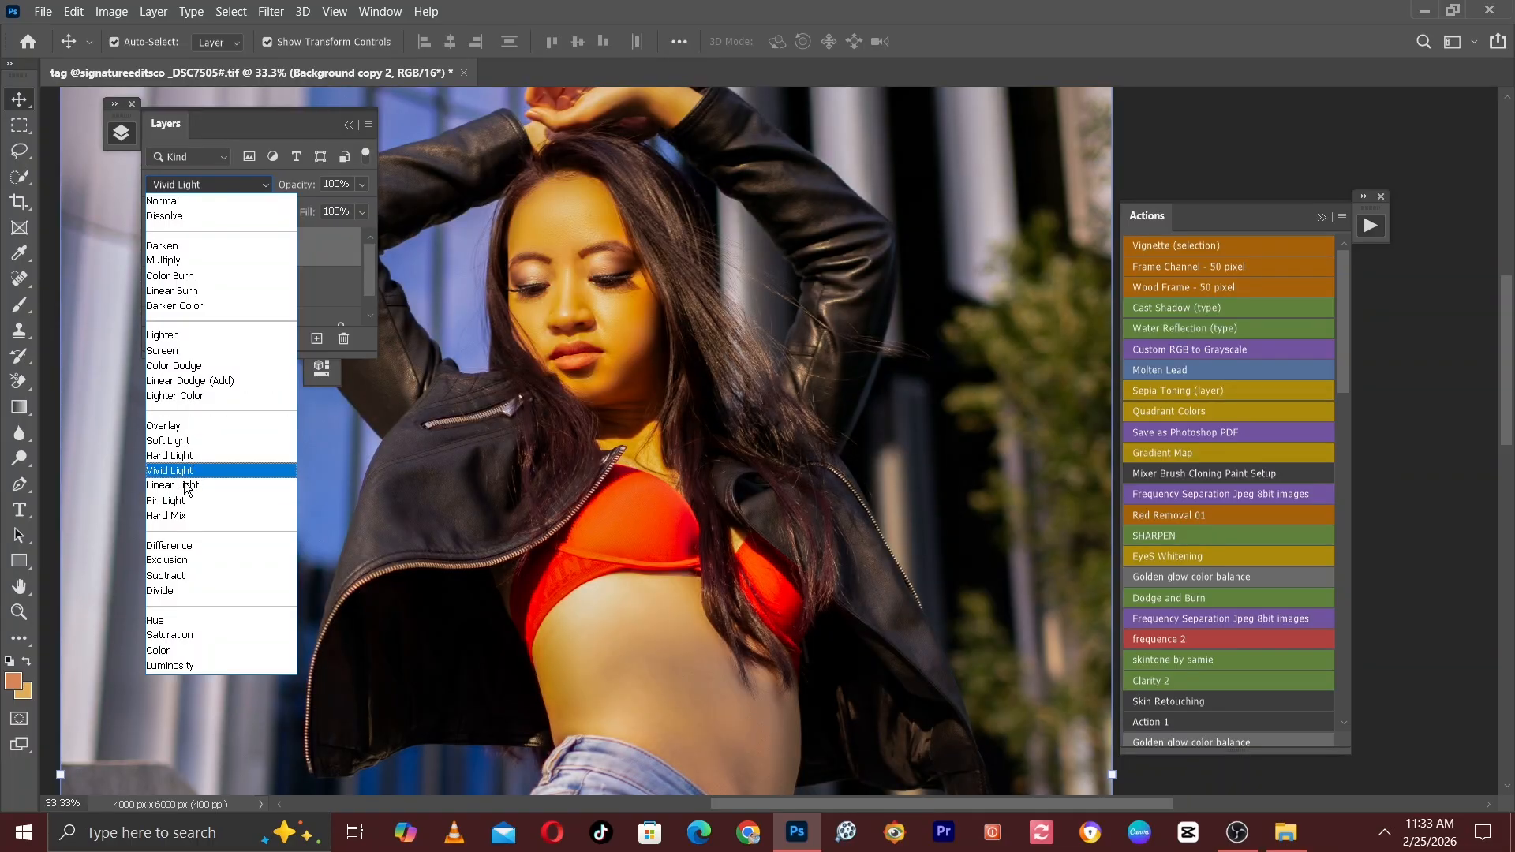
left_click(187, 486)
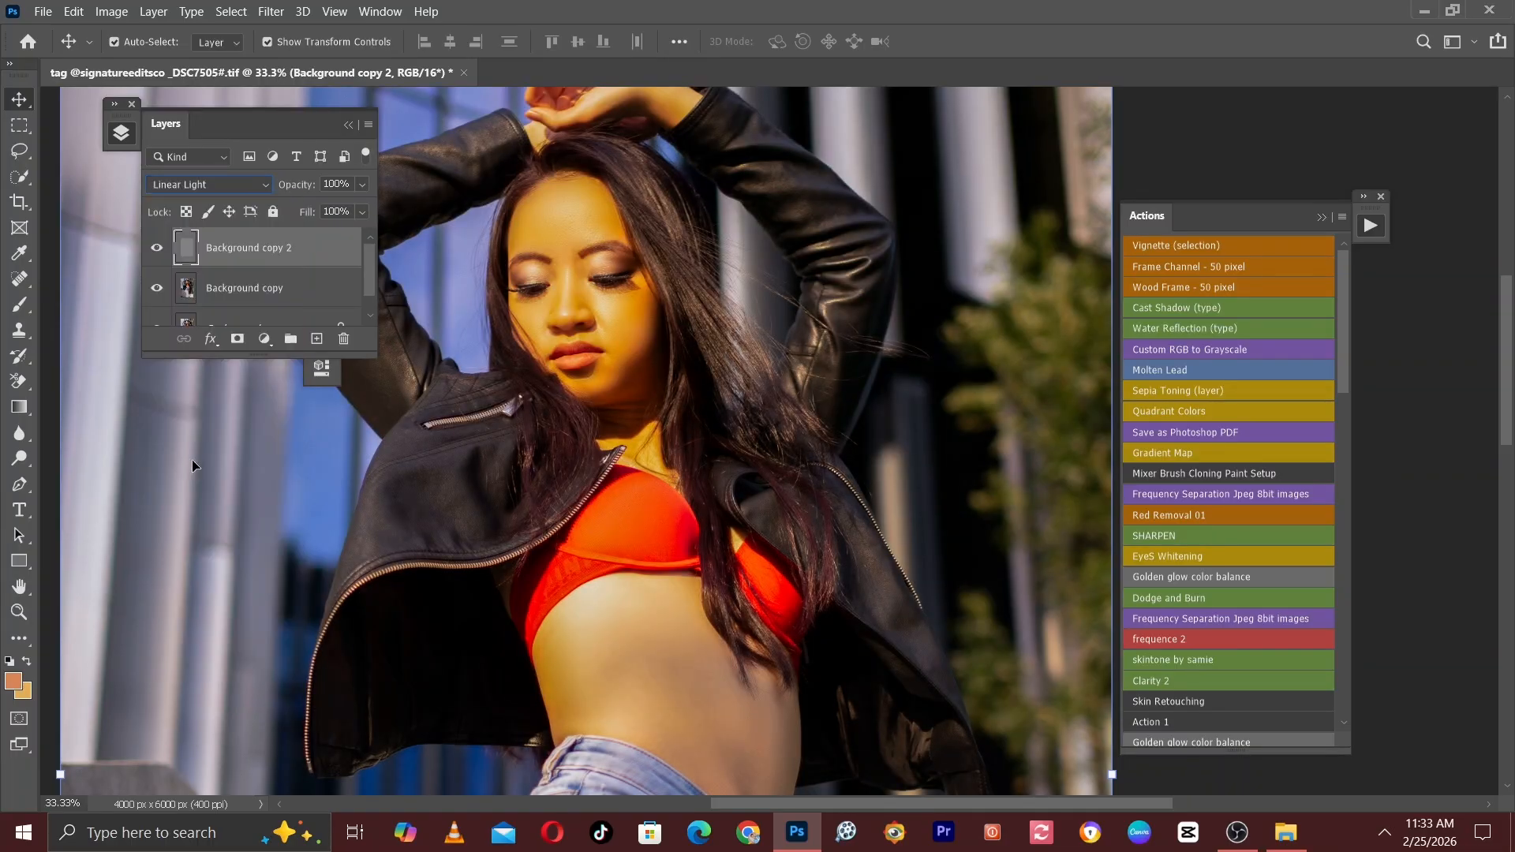
left_click(263, 294)
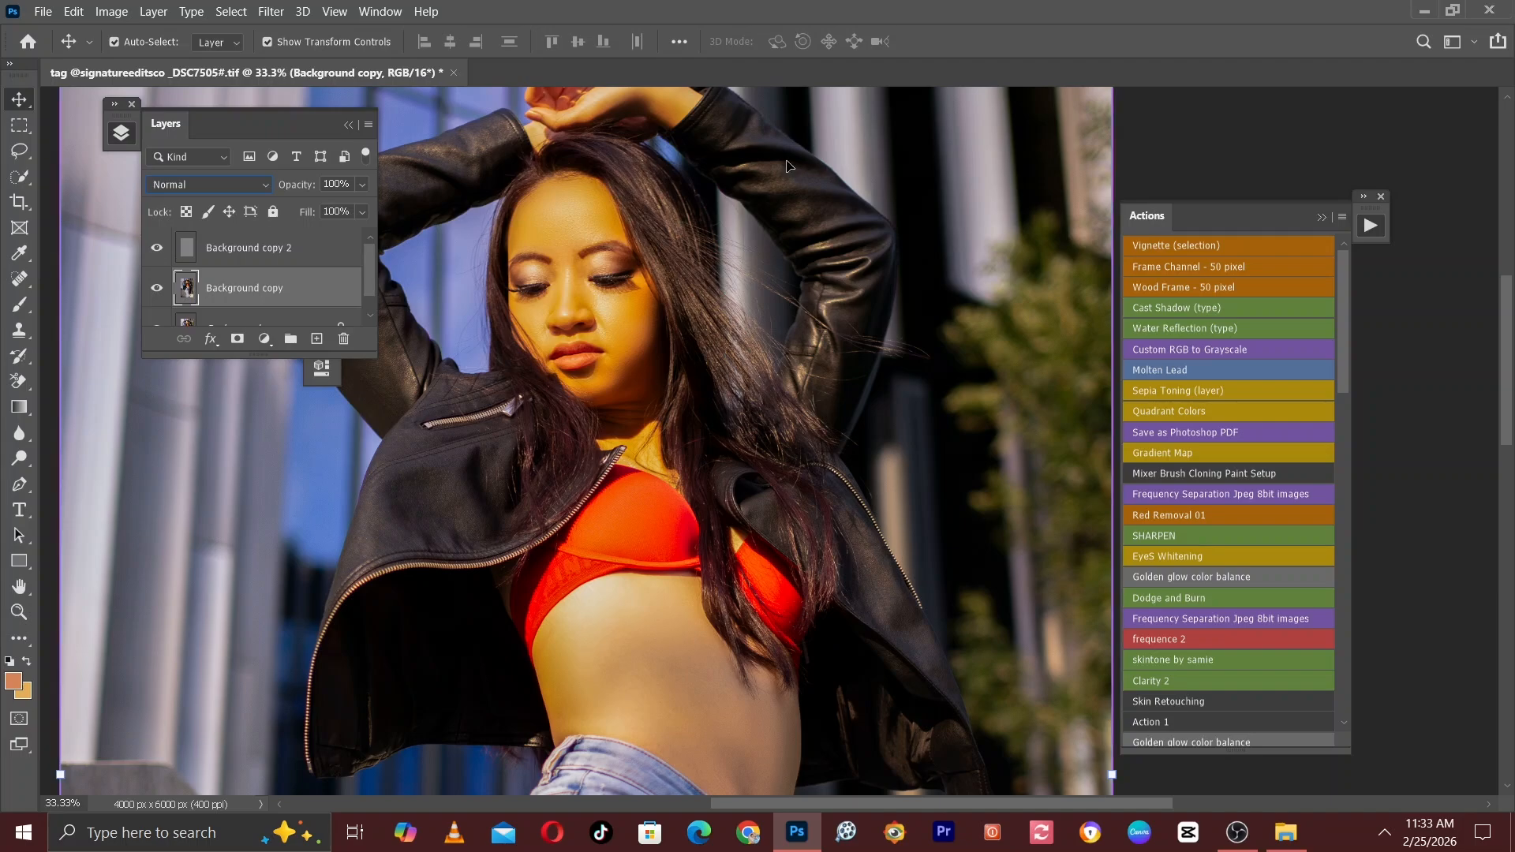
left_click(264, 250)
Make a freehand Lasso selection around the forehead, above the eyebrows and inside the hairline, with the Background copy layer active.
key("ctrl+plus")
key("ctrl+plus")
key("ctrl+plus")
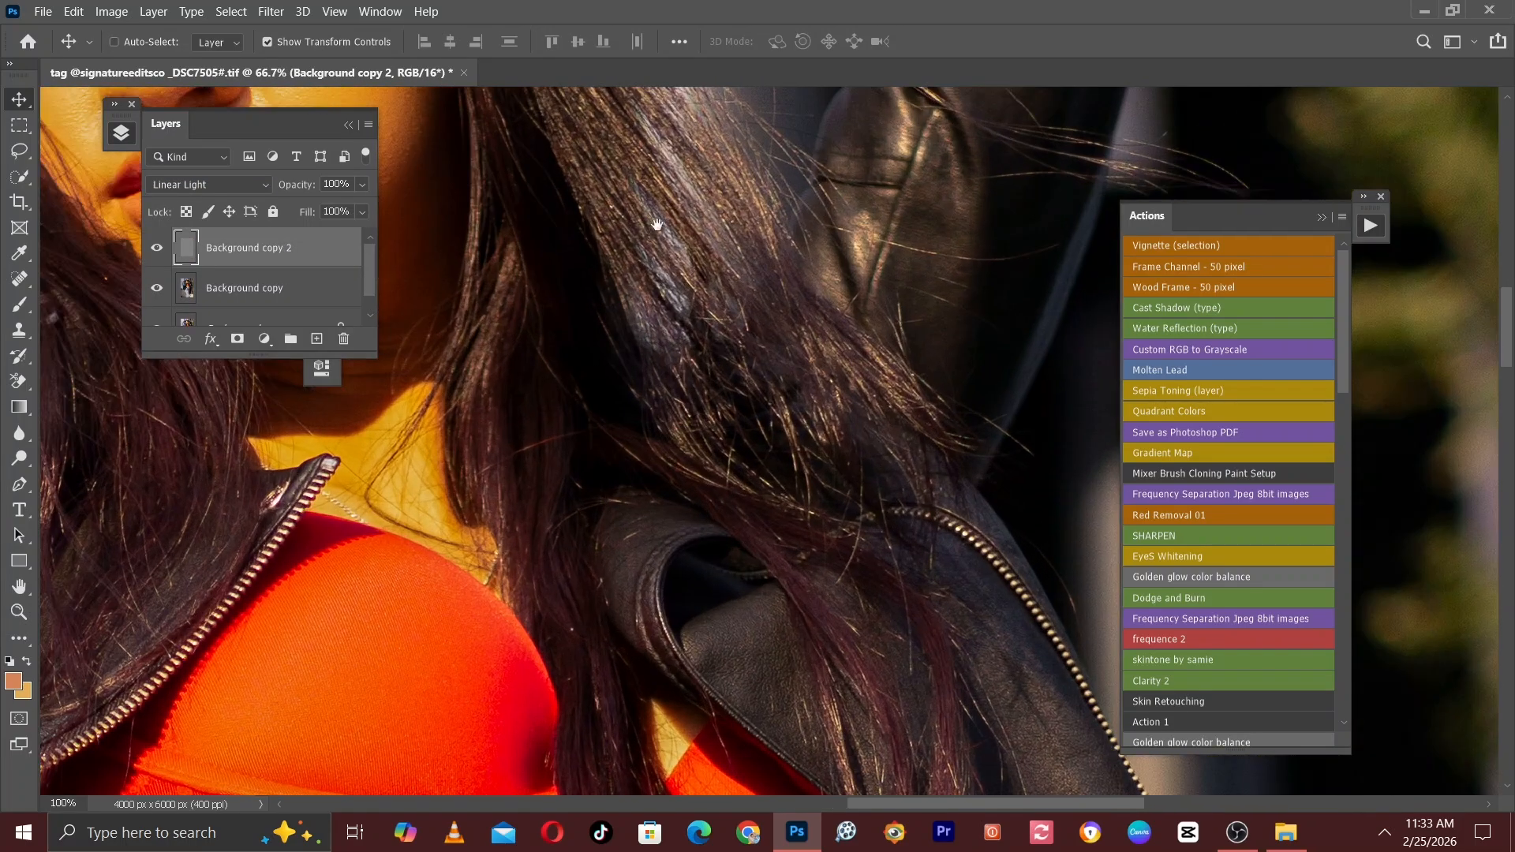
left_click_drag(658, 226, 957, 530)
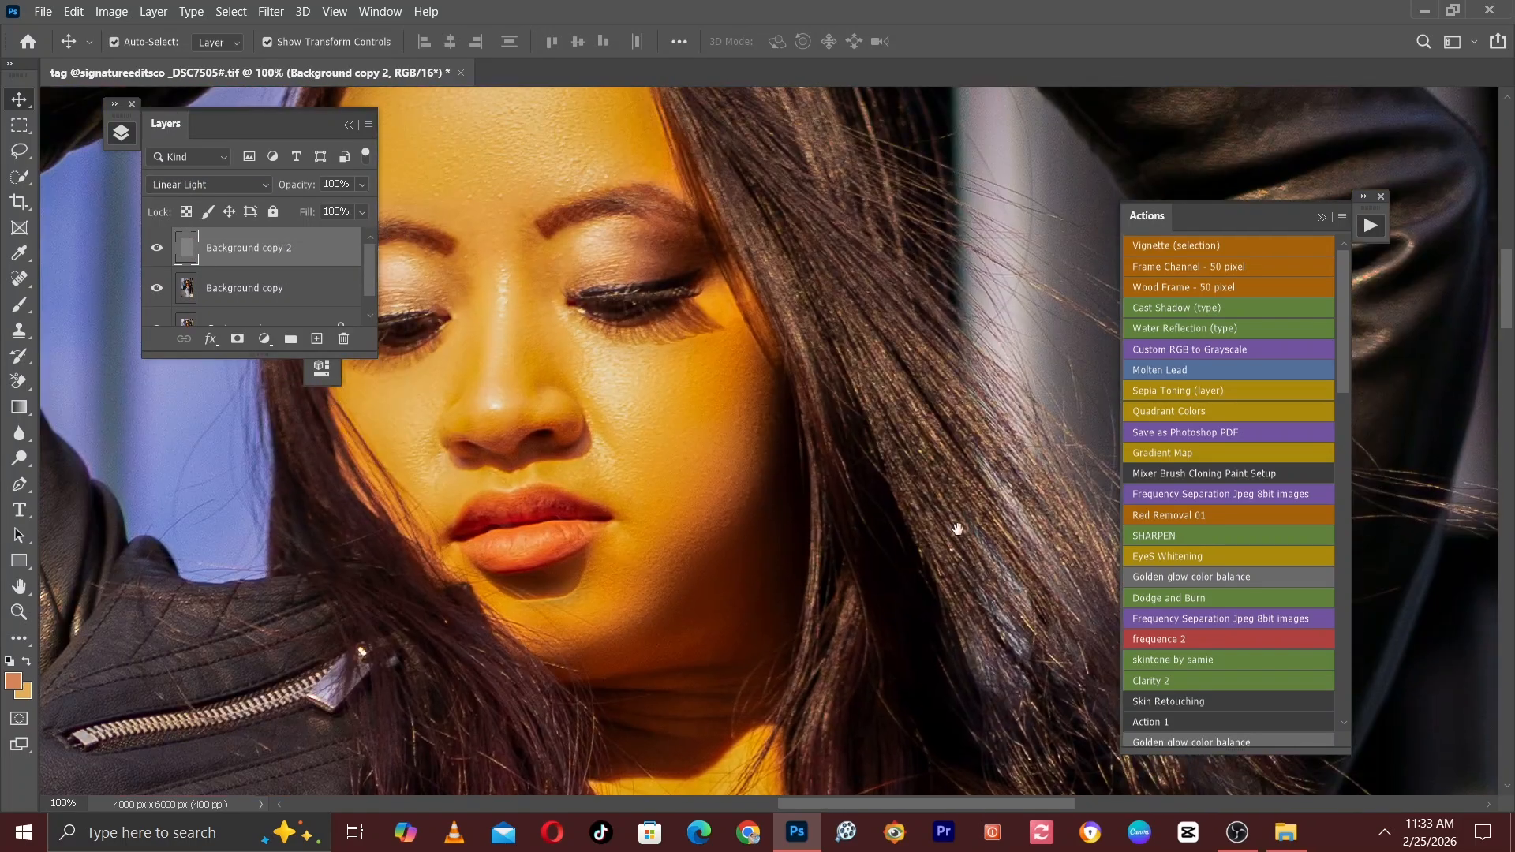
left_click(214, 303)
left_click_drag(545, 216, 660, 366)
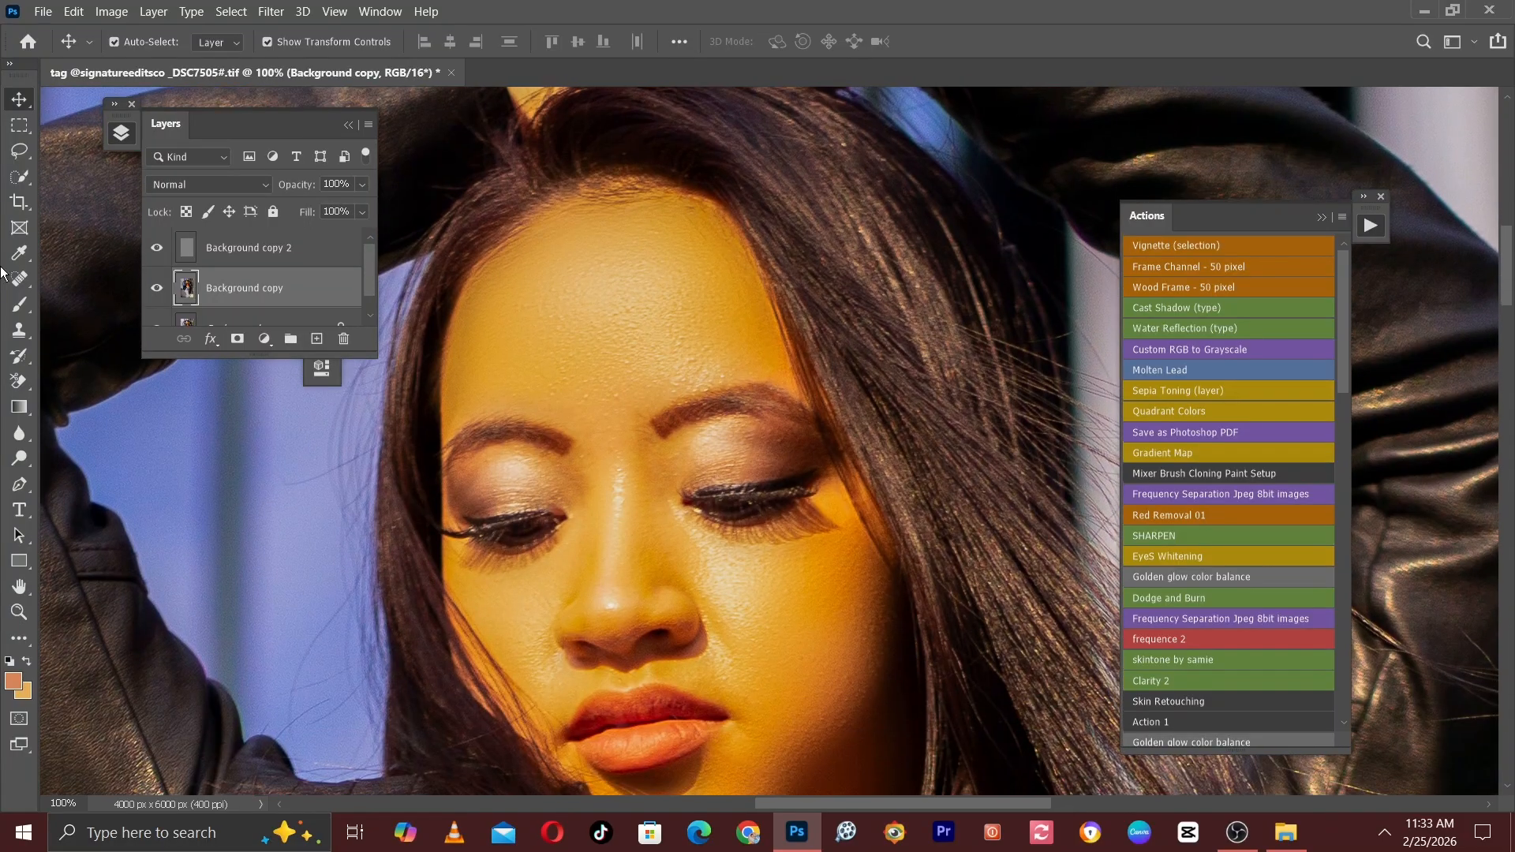
left_click(20, 151)
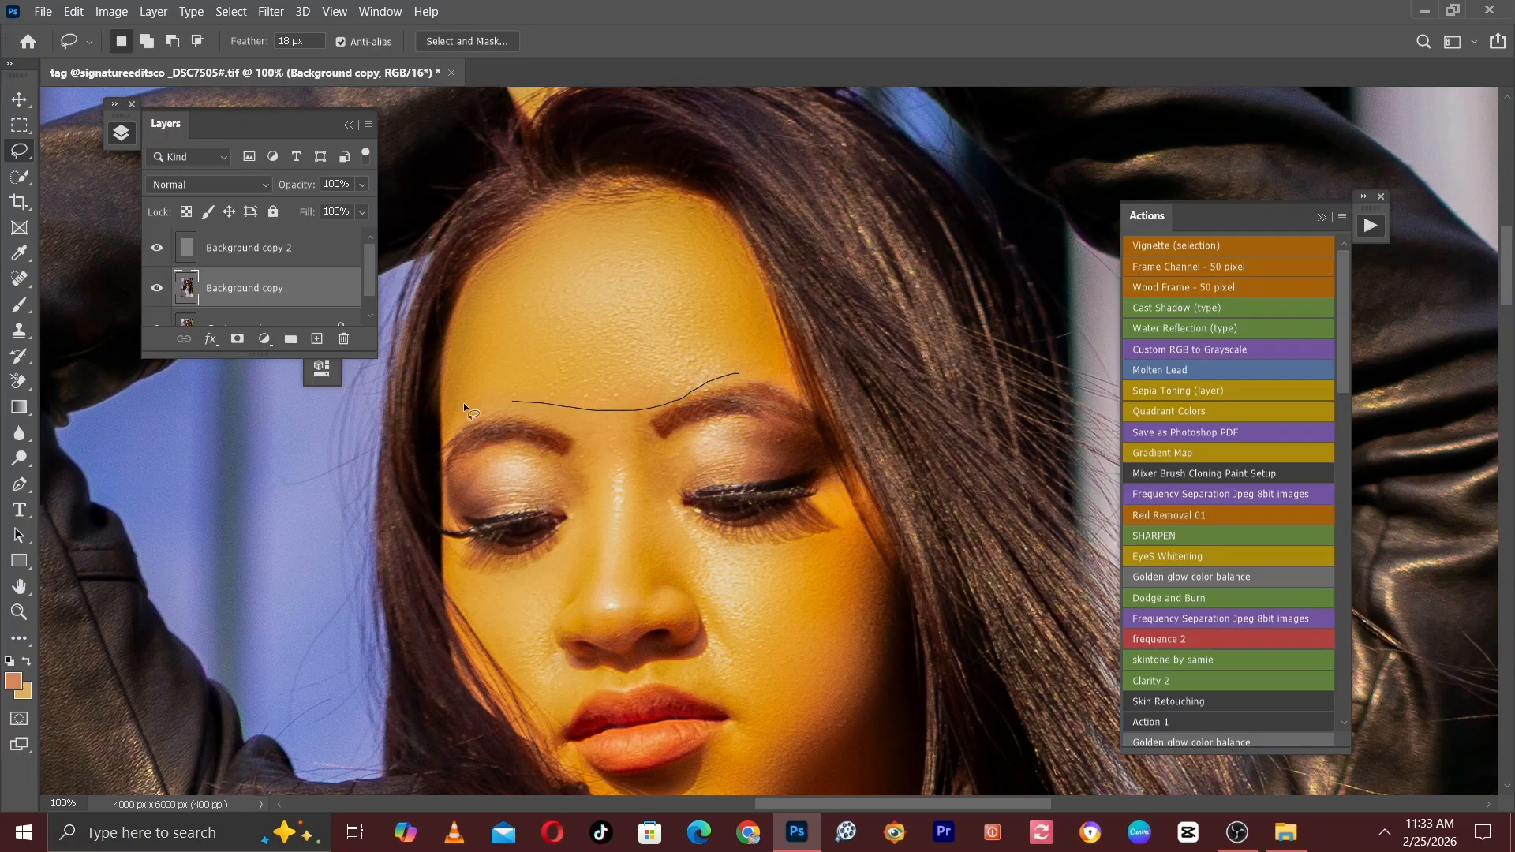
left_click_drag(464, 282, 560, 210)
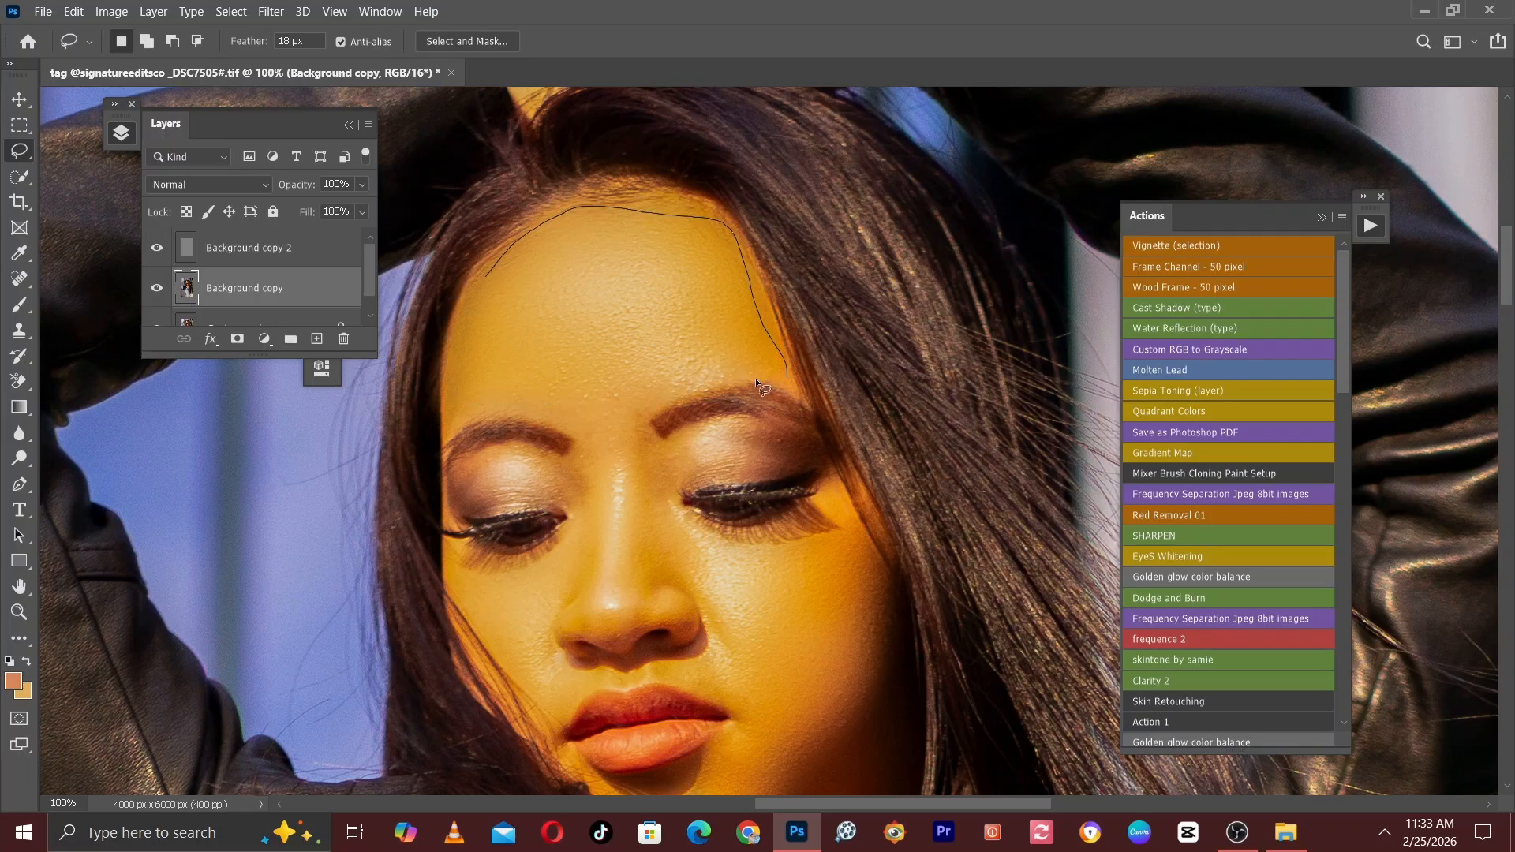
left_click_drag(490, 398, 461, 339)
Apply a Gaussian Blur of 15 pixels radius to the selected forehead area and deselect it.
left_click(271, 11)
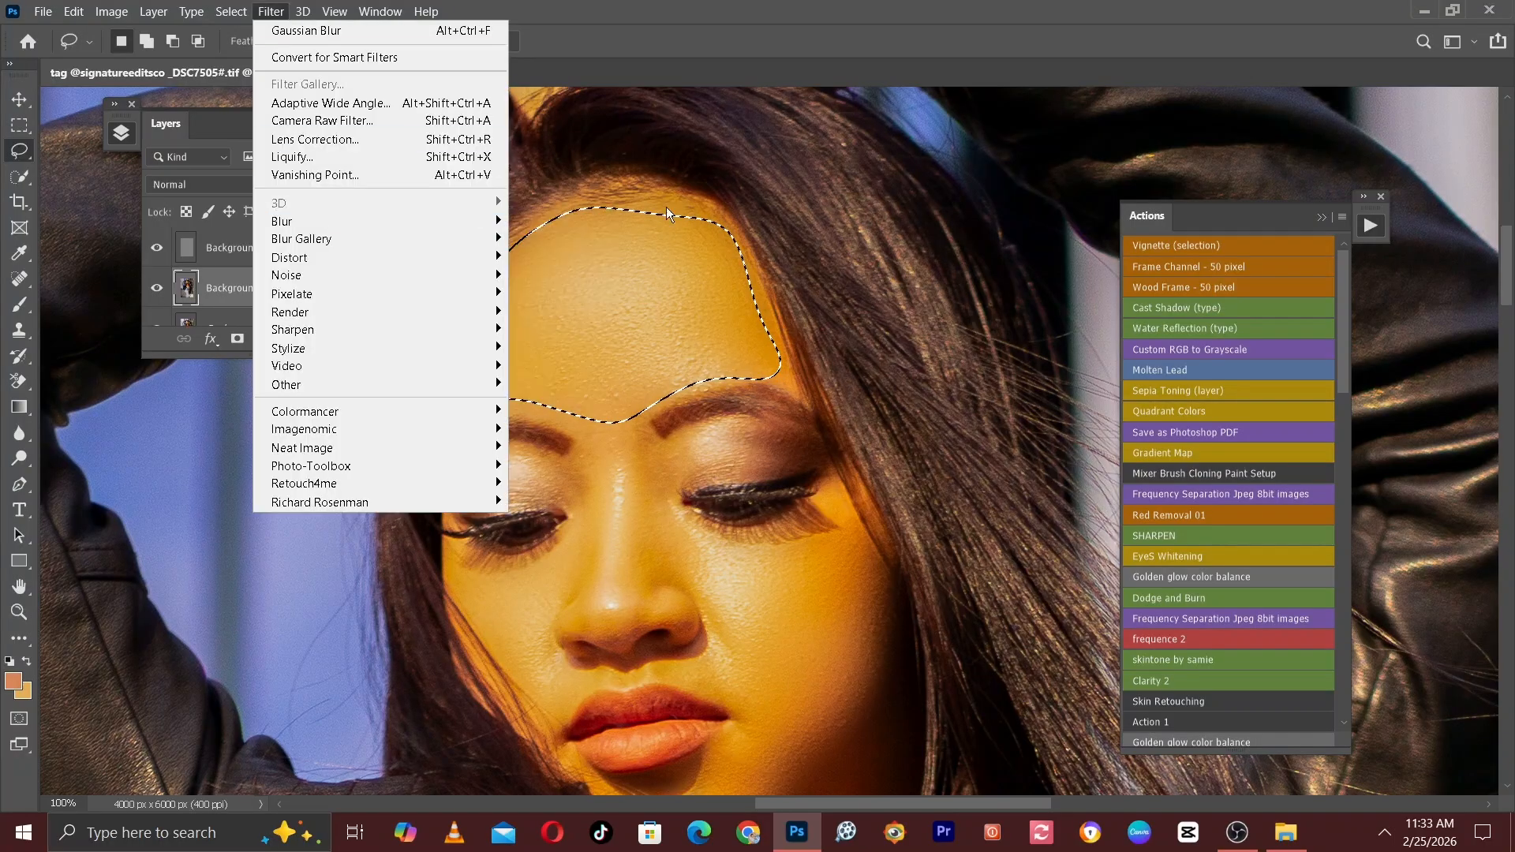
mouse_move(387, 219)
left_click(565, 294)
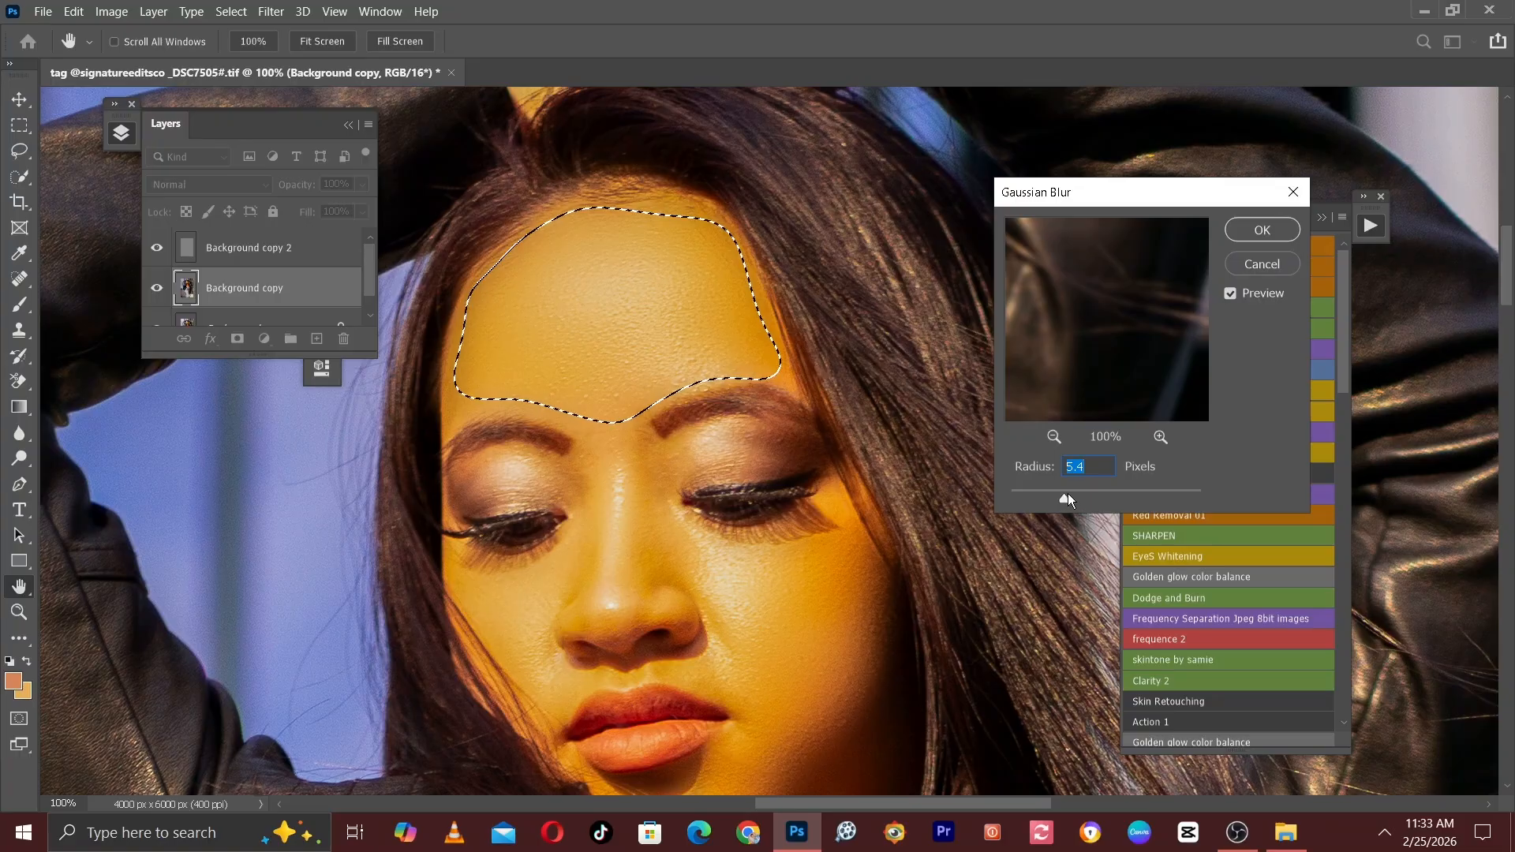
left_click_drag(1078, 494, 1090, 502)
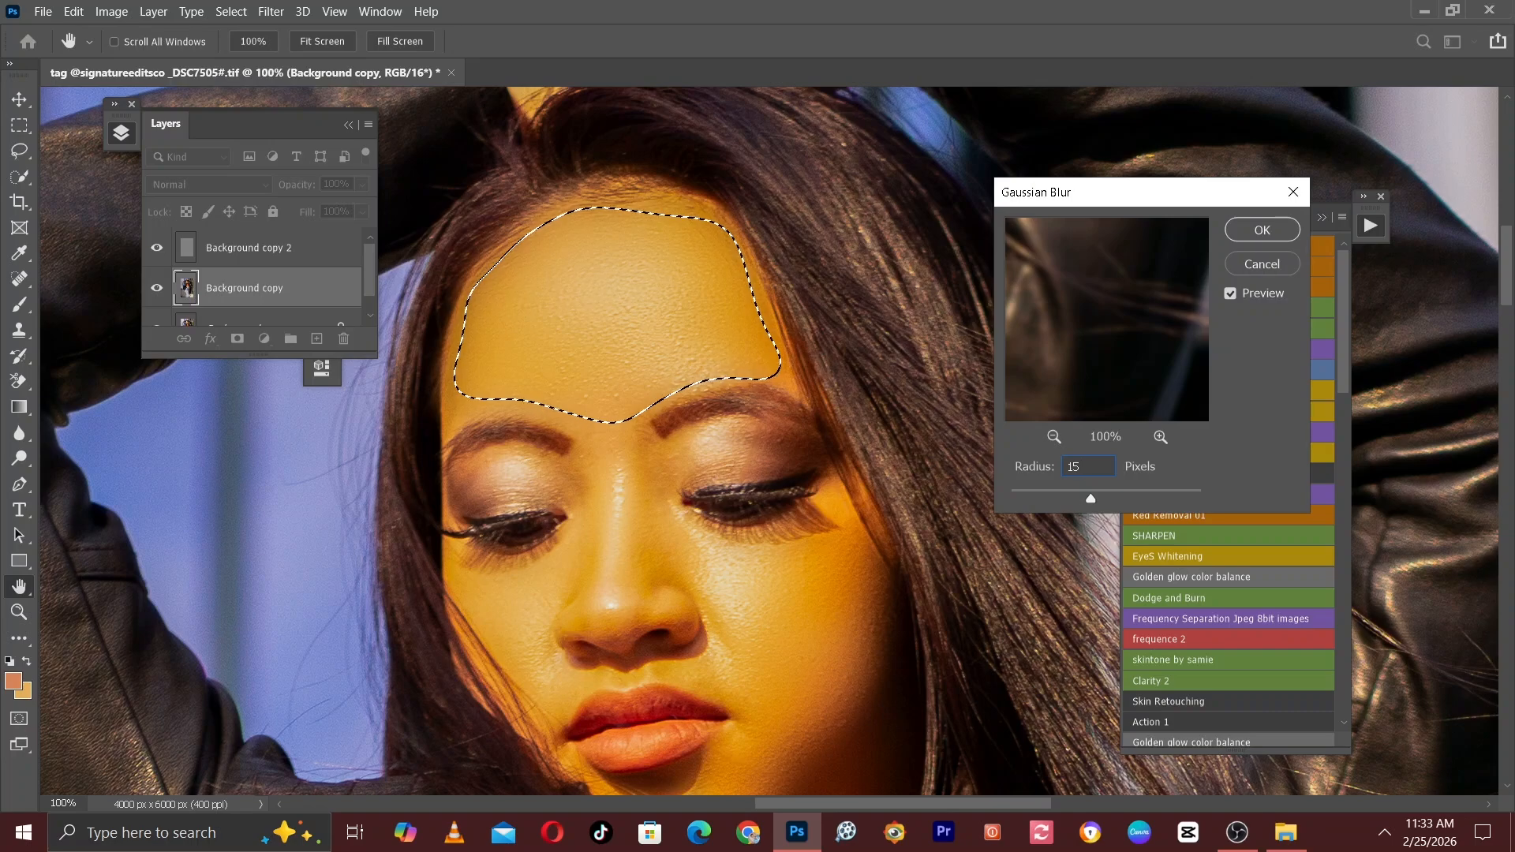
key("Return")
key("ctrl+d")
Lasso the wide cheek from under the eye to the jaw and soften it with the same Gaussian Blur.
scroll(797, 442, "down", 5)
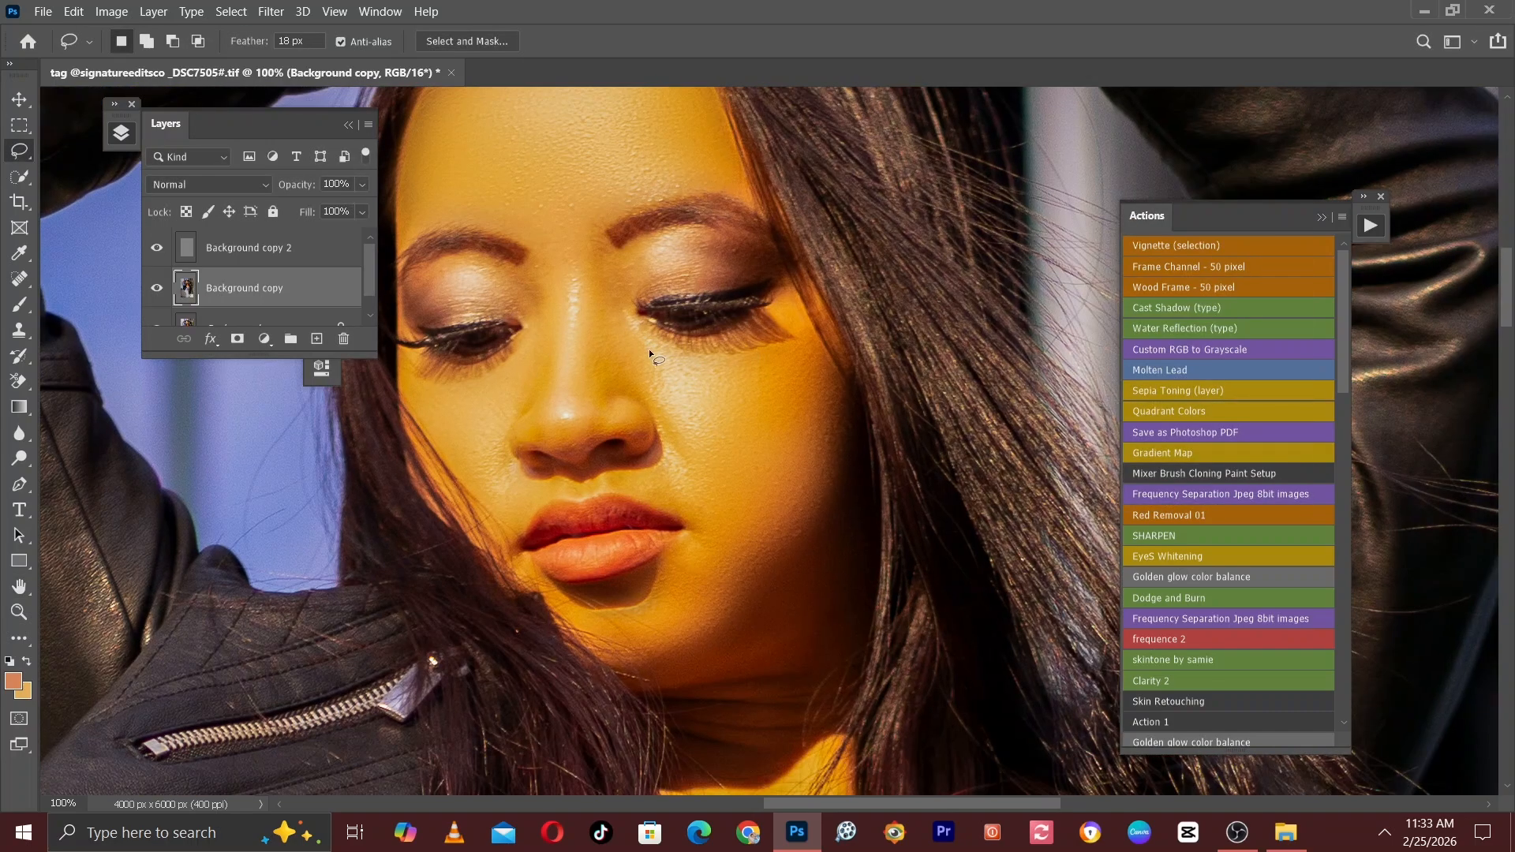
mouse_move(793, 338)
left_mouse_down()
mouse_move(828, 478)
mouse_move(763, 623)
mouse_move(657, 333)
left_mouse_up()
left_click(643, 327)
mouse_move(798, 337)
left_mouse_down()
mouse_move(840, 449)
mouse_move(844, 512)
mouse_move(826, 614)
mouse_move(795, 631)
mouse_move(692, 598)
mouse_move(705, 526)
mouse_move(640, 330)
left_mouse_up()
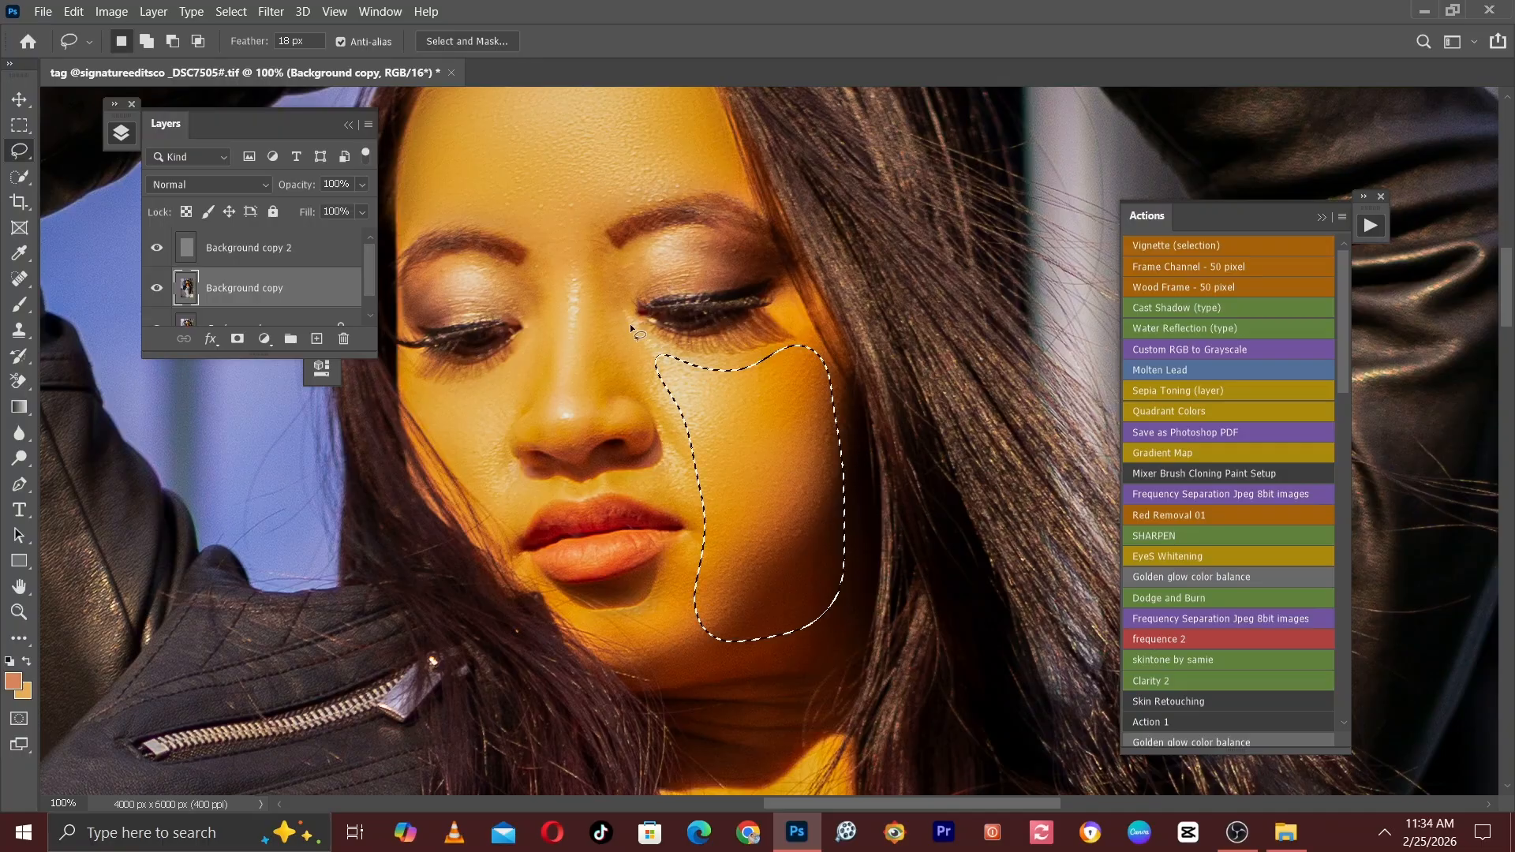
left_click(632, 321)
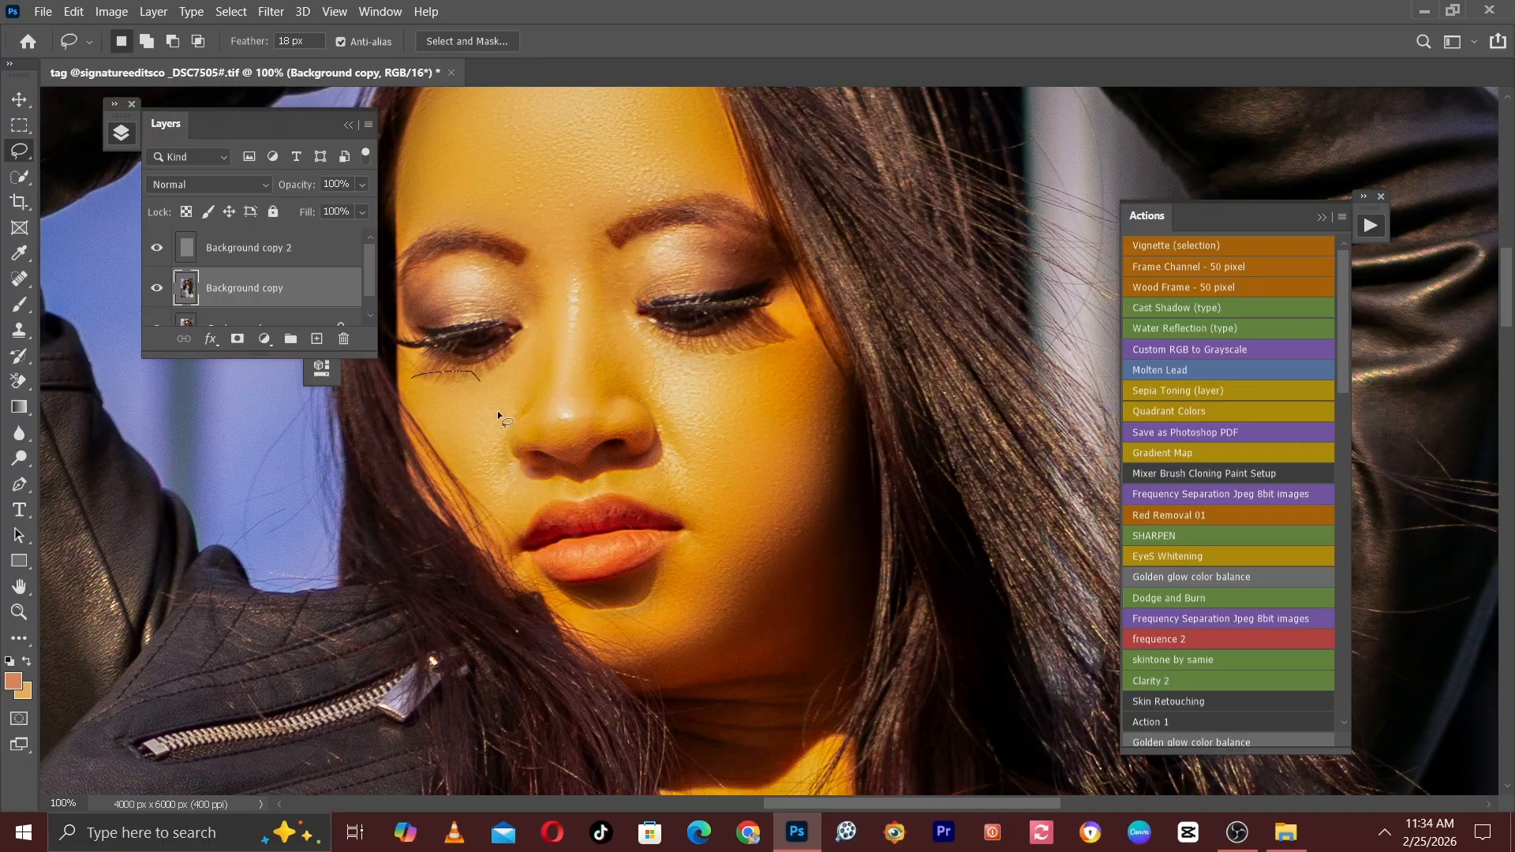
Lasso the narrow hair-side cheek and the patch below the lips one at a time, repeating the Gaussian Blur on each.
left_click_drag(475, 494, 415, 382)
key("ctrl+d")
mouse_move(666, 638)
left_mouse_down()
mouse_move(651, 456)
mouse_move(663, 469)
left_mouse_up()
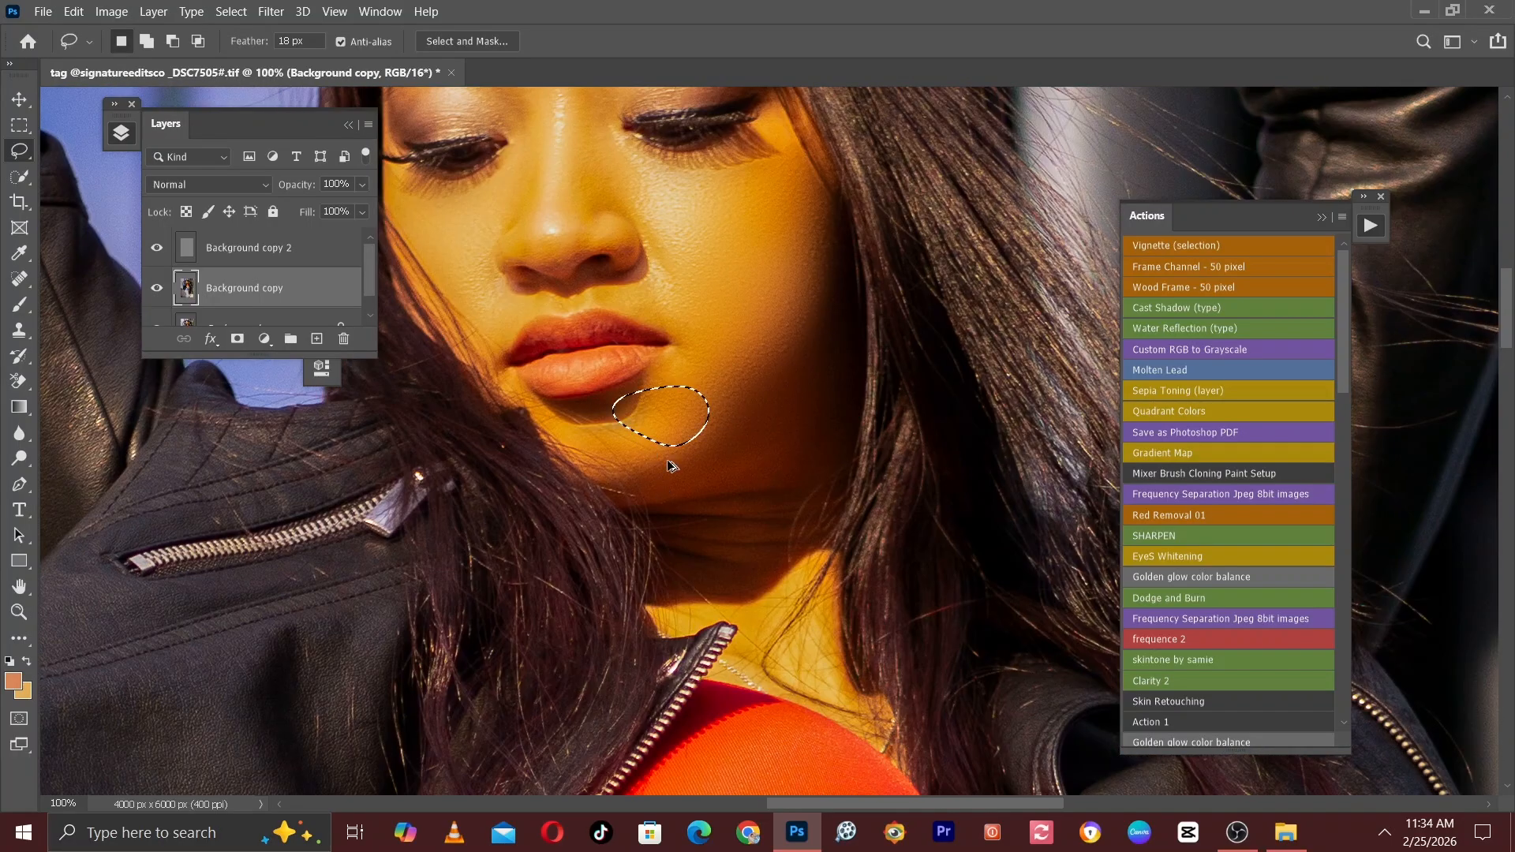
key("ctrl+d")
Lasso the bridge of the nose up to between the eyebrows and apply the Gaussian Blur to it.
left_click_drag(633, 232, 706, 525)
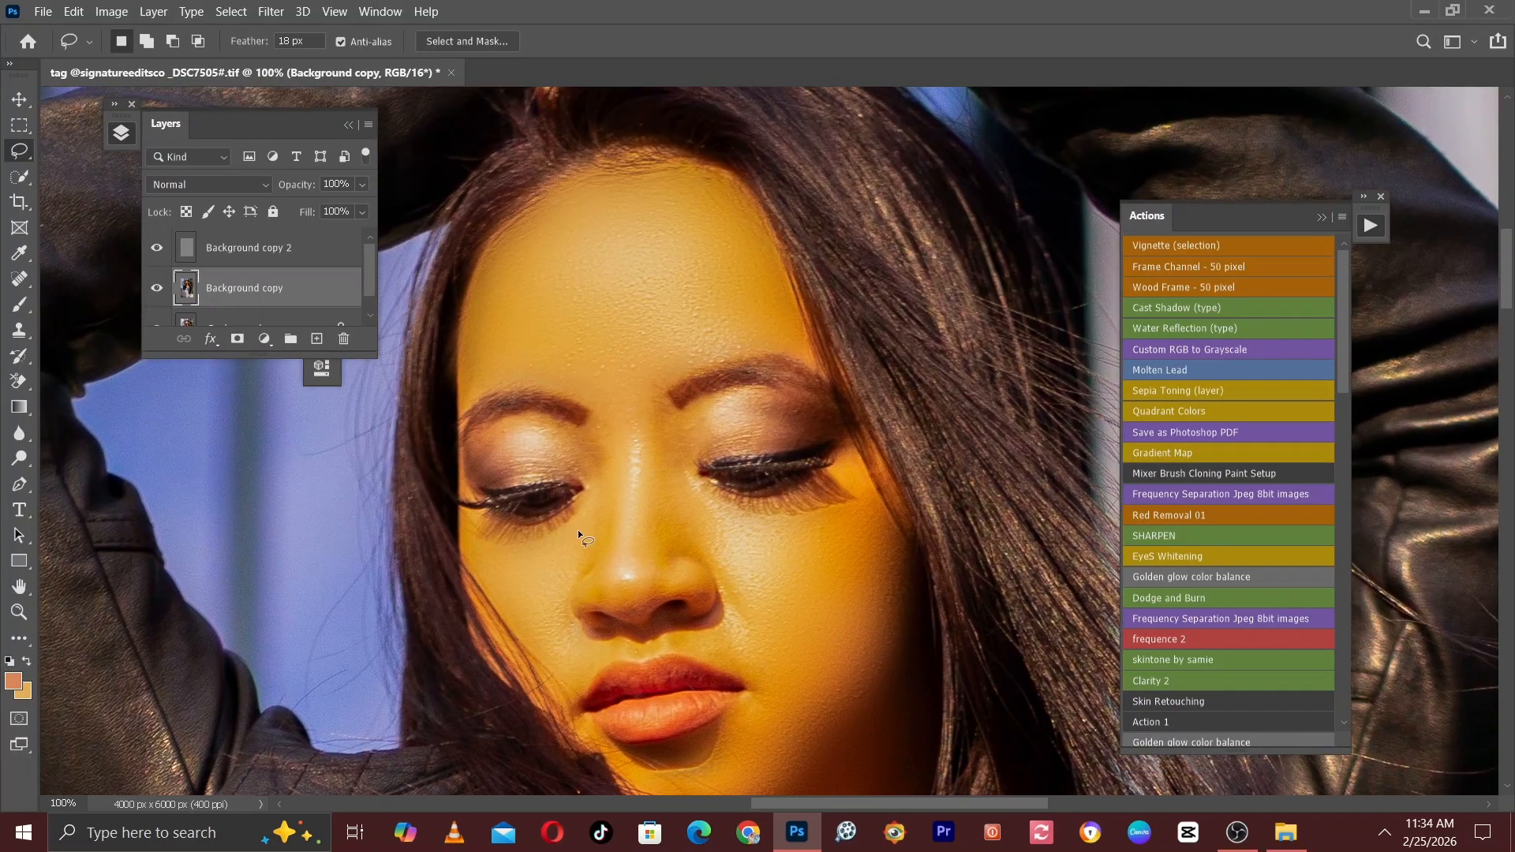
left_click_drag(620, 584, 620, 578)
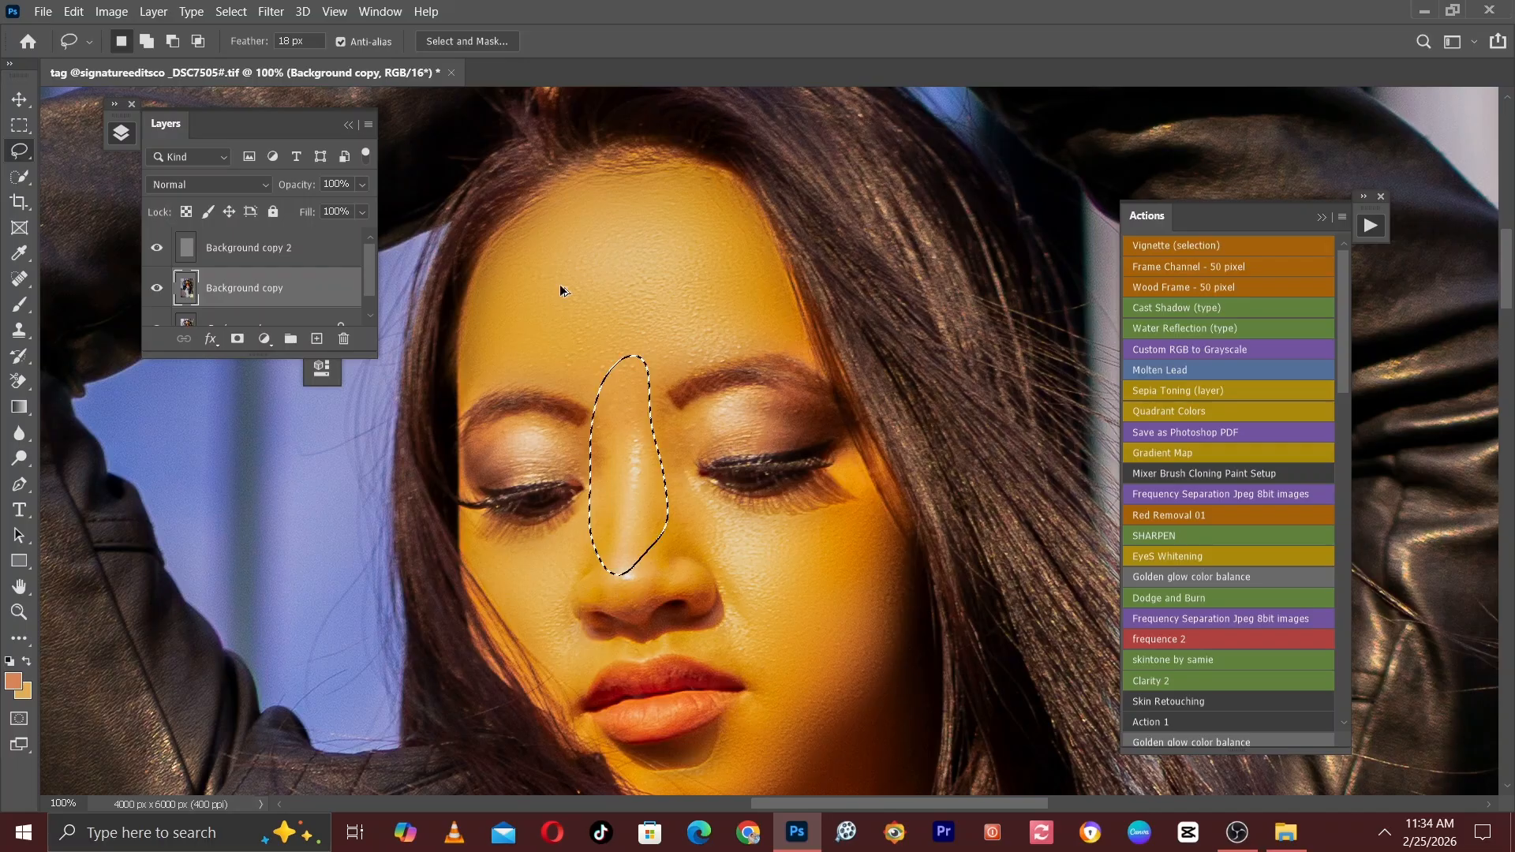
left_click(271, 11)
mouse_move(272, 230)
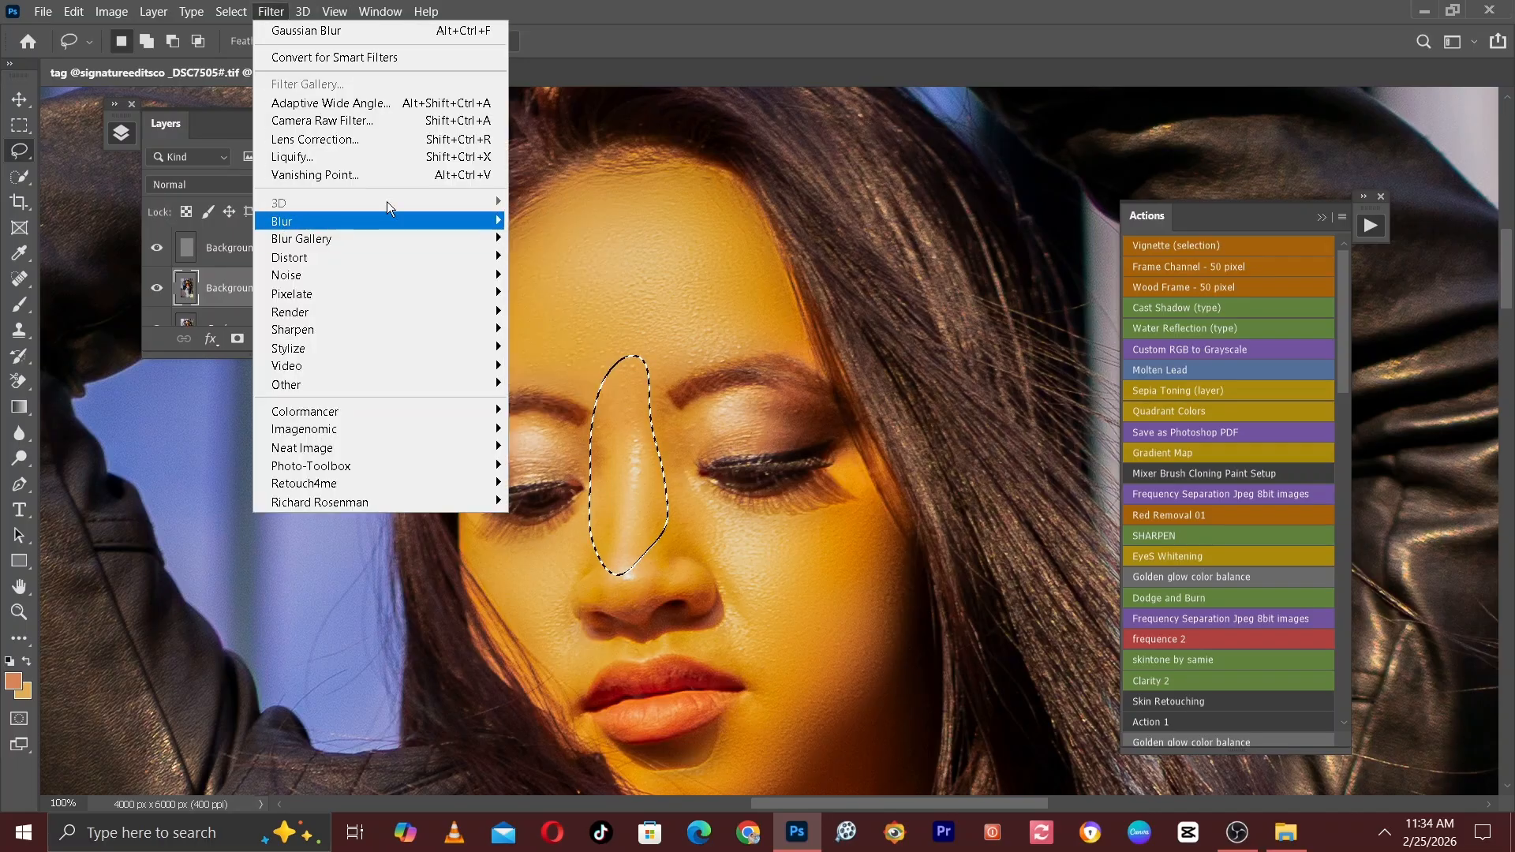
left_click(808, 273)
Lasso the back of the raised hand and wrist, soften it with the same Gaussian Blur, and deselect.
scroll(794, 464, "up", 5)
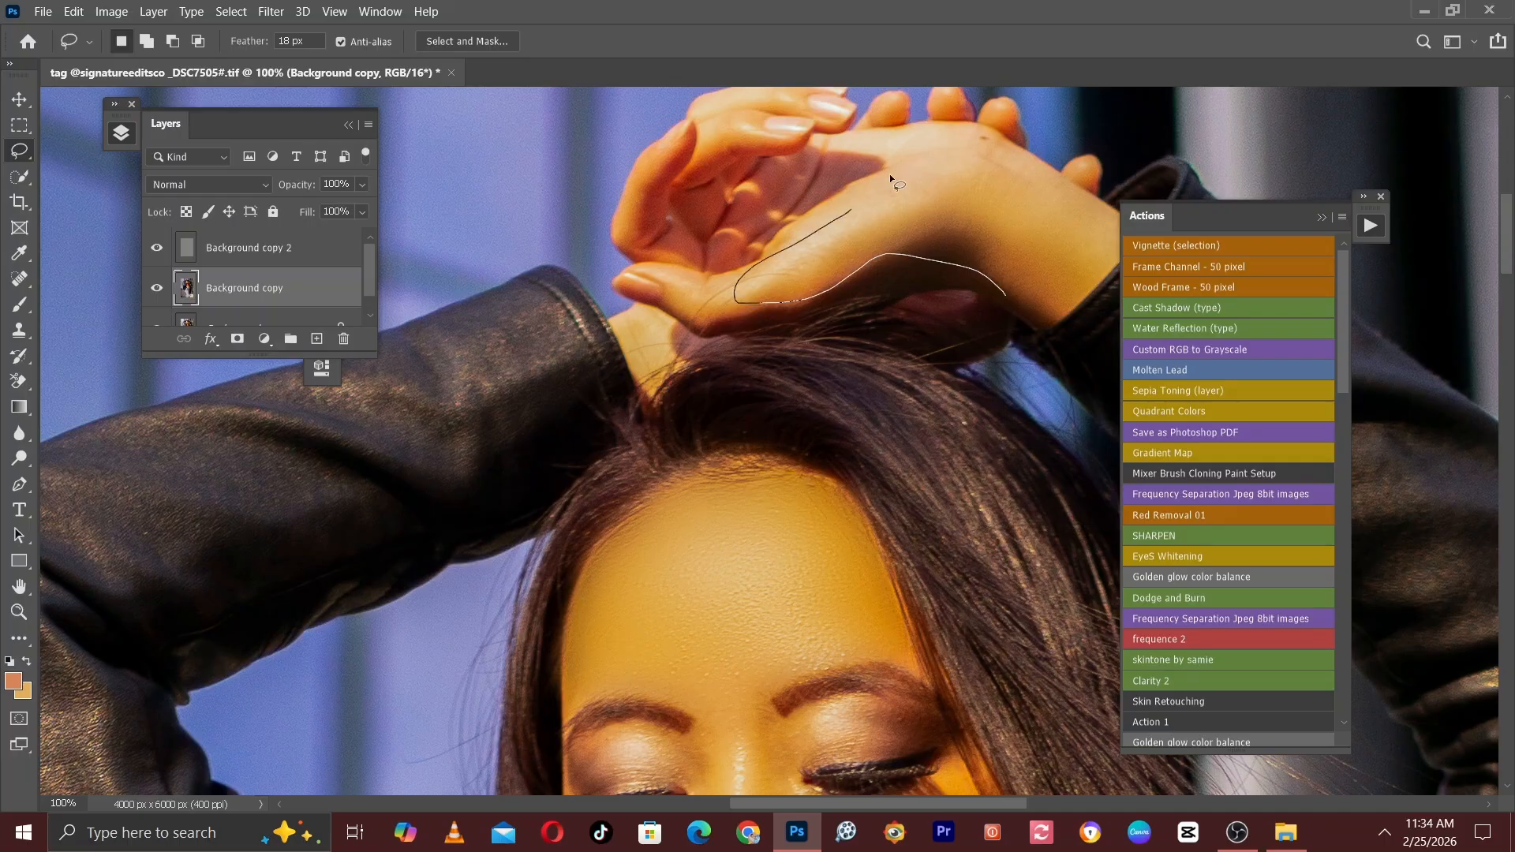
mouse_move(1056, 178)
left_mouse_down()
mouse_move(1109, 237)
mouse_move(1022, 292)
left_mouse_up()
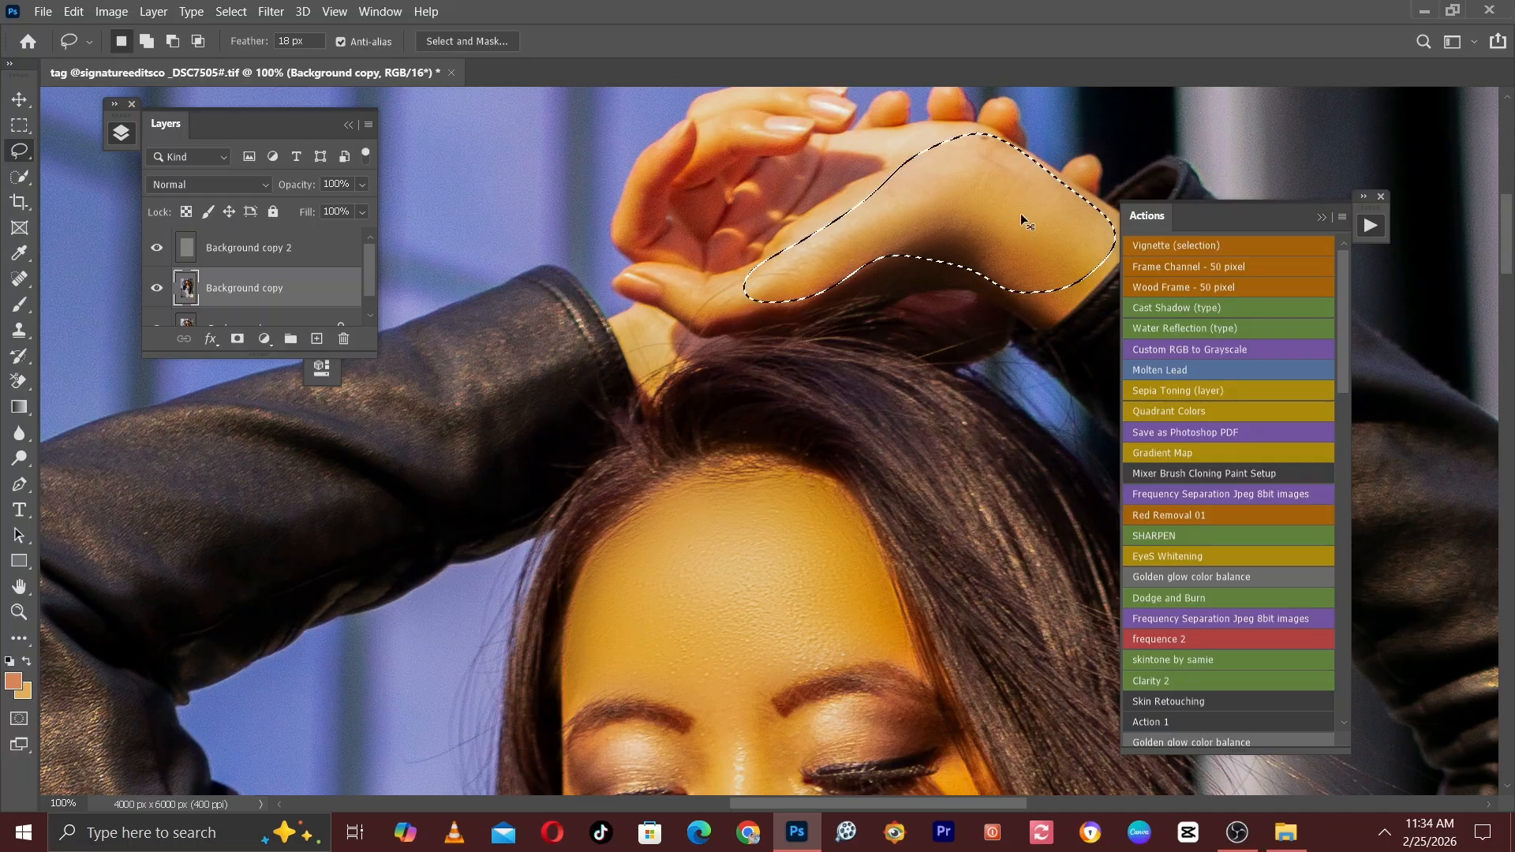
key("ctrl+d")
Lasso the bare midriff between the red top and the jeans, apply a Gaussian Blur of 15 pixels radius, and deselect.
key("ctrl+minus")
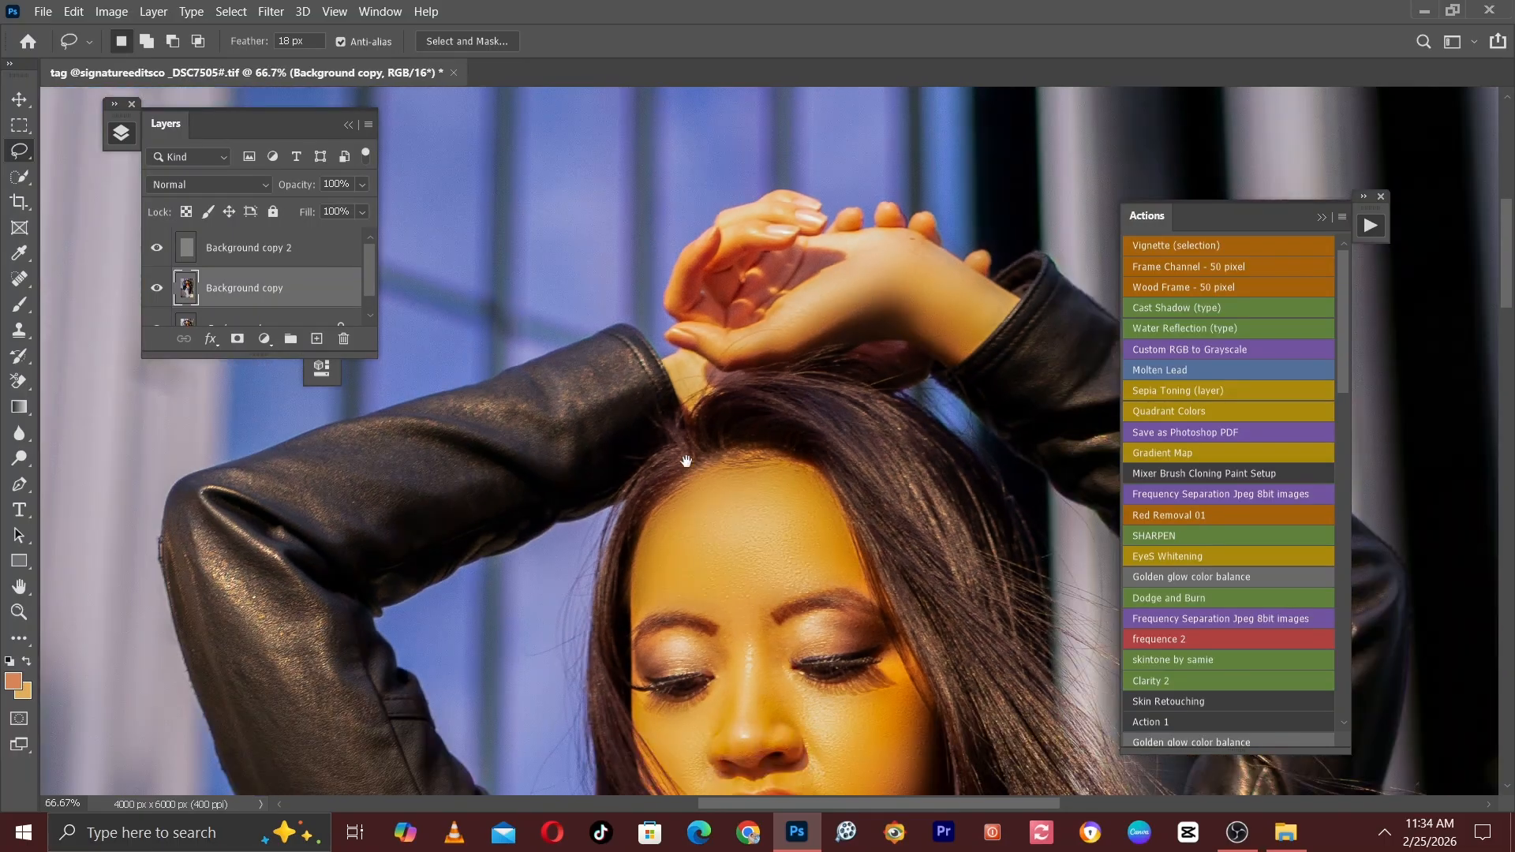
mouse_move(646, 440)
left_mouse_down()
mouse_move(645, 152)
mouse_move(645, 200)
left_mouse_up()
mouse_move(789, 726)
left_mouse_down()
mouse_move(615, 375)
mouse_move(561, 146)
left_mouse_up()
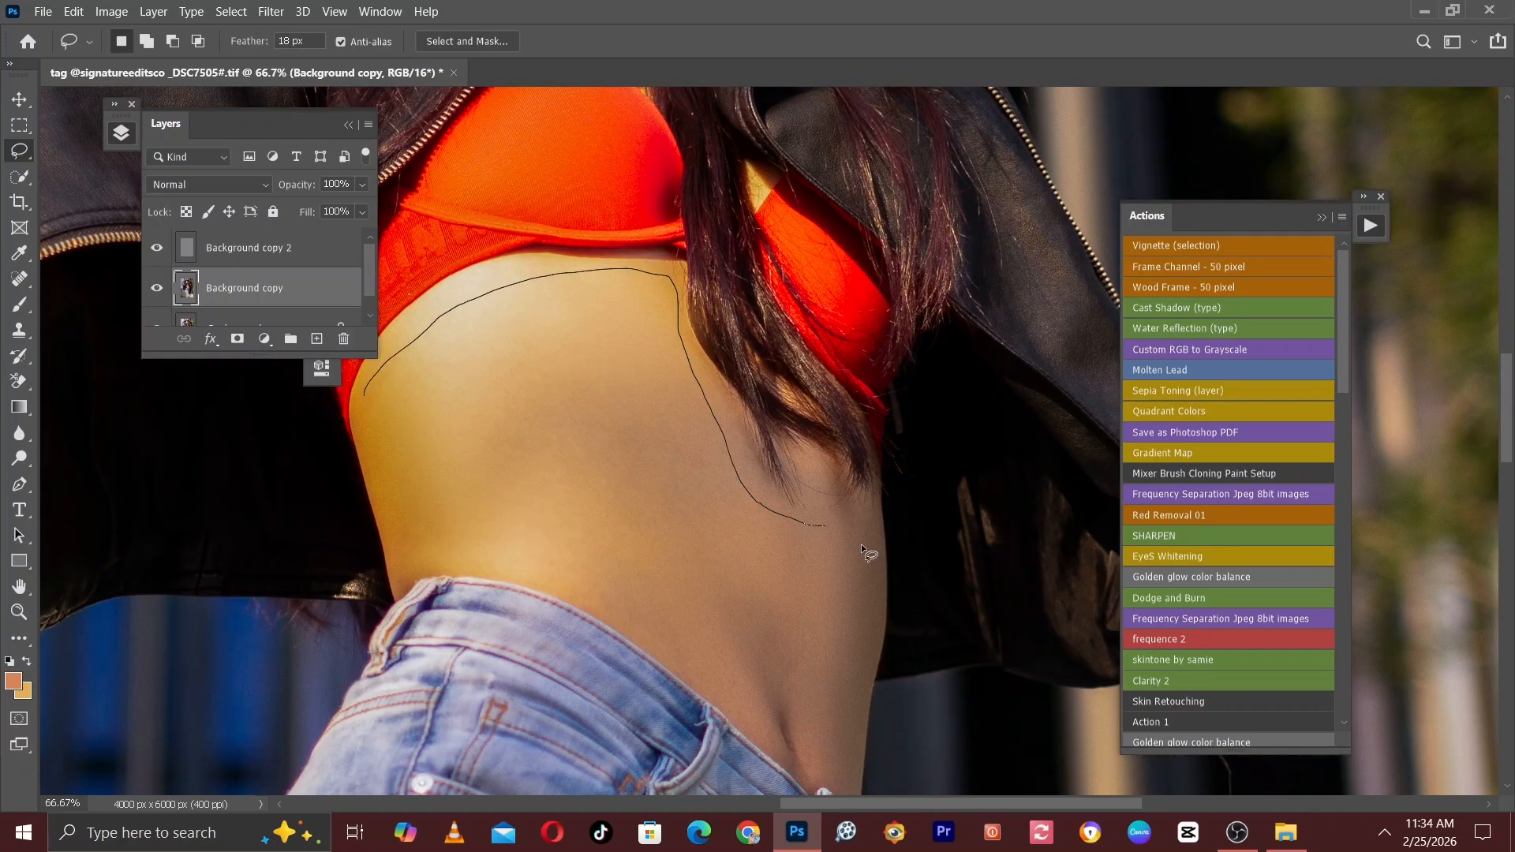
mouse_move(838, 710)
left_mouse_down()
mouse_move(820, 747)
mouse_move(719, 672)
mouse_move(402, 504)
mouse_move(382, 436)
left_mouse_up()
left_click(271, 11)
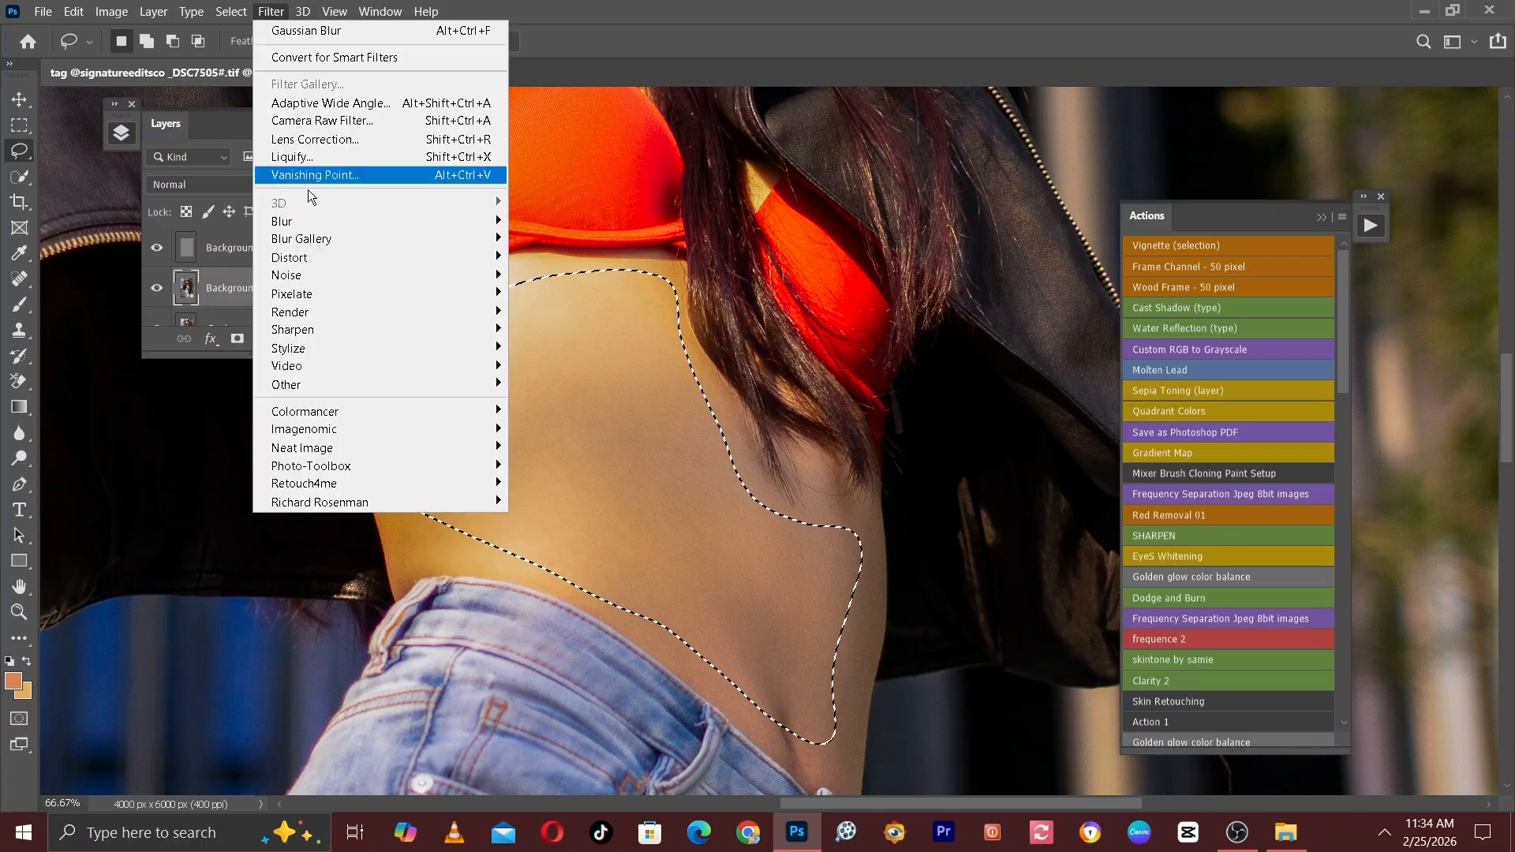
mouse_move(285, 228)
left_click(556, 293)
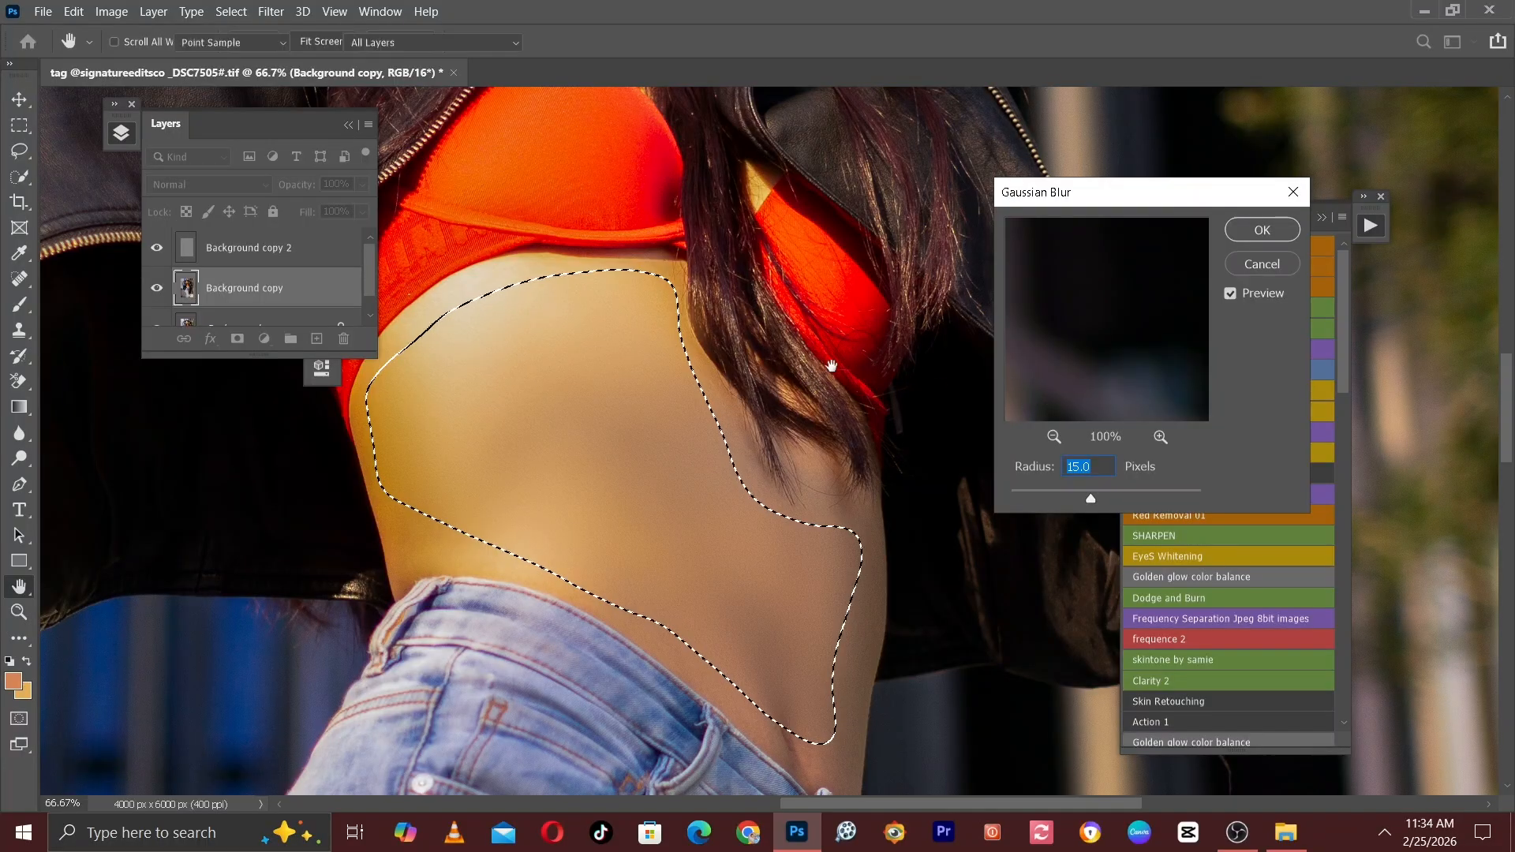
key("Return")
key("ctrl+d")
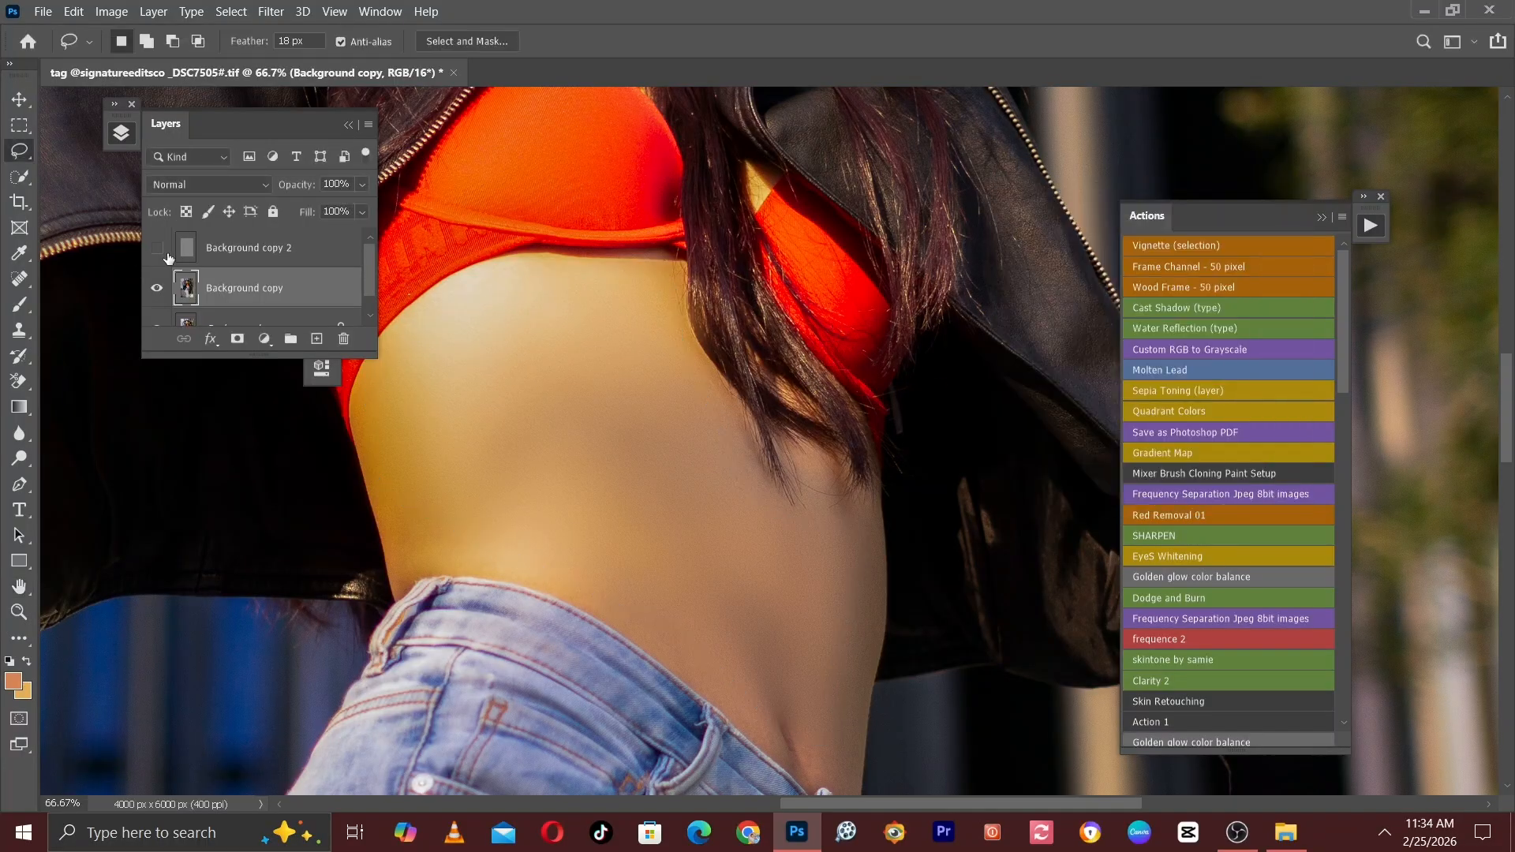
Hide Background copy 2 and blend the midriff skin tones on Background copy with the Mixer Brush at size 125.
right_click(21, 316)
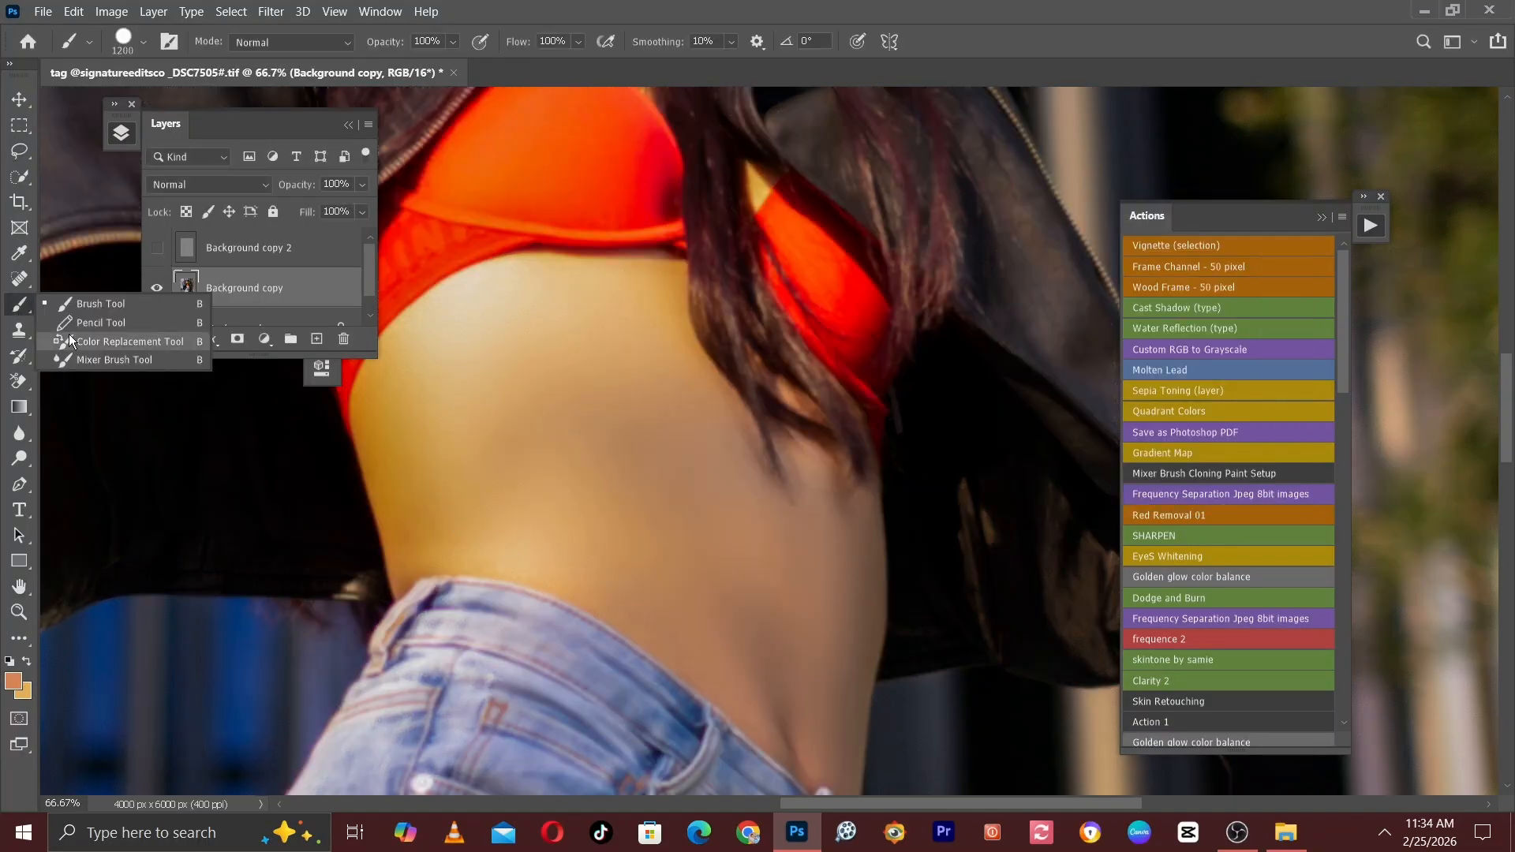
left_click(81, 353)
key("bracketleft")
key("bracketleft")
key("bracketleft")
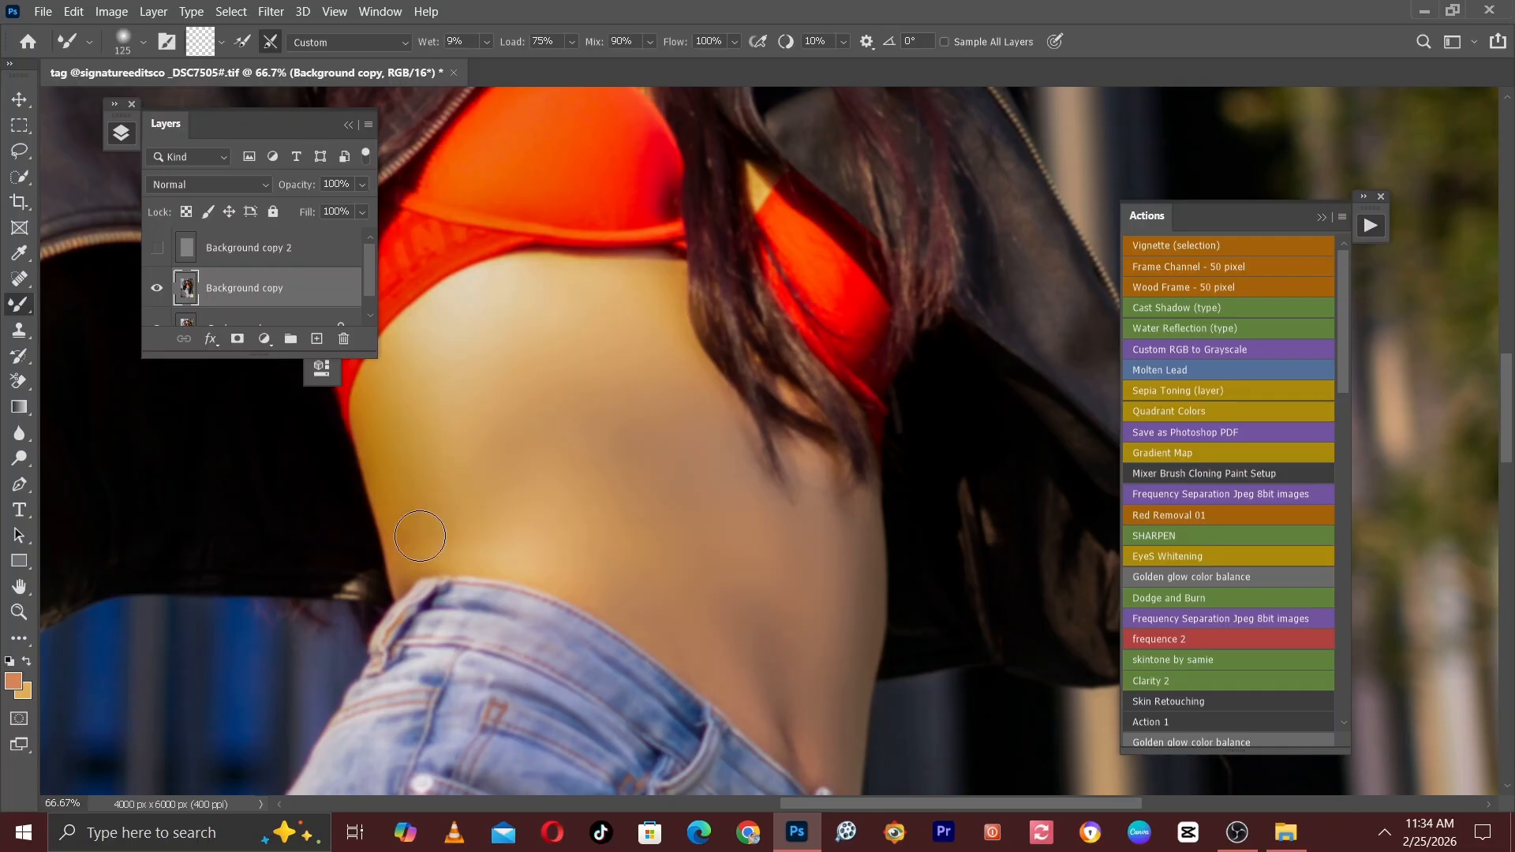
key("bracketright")
key("bracketright")
key("bracketleft")
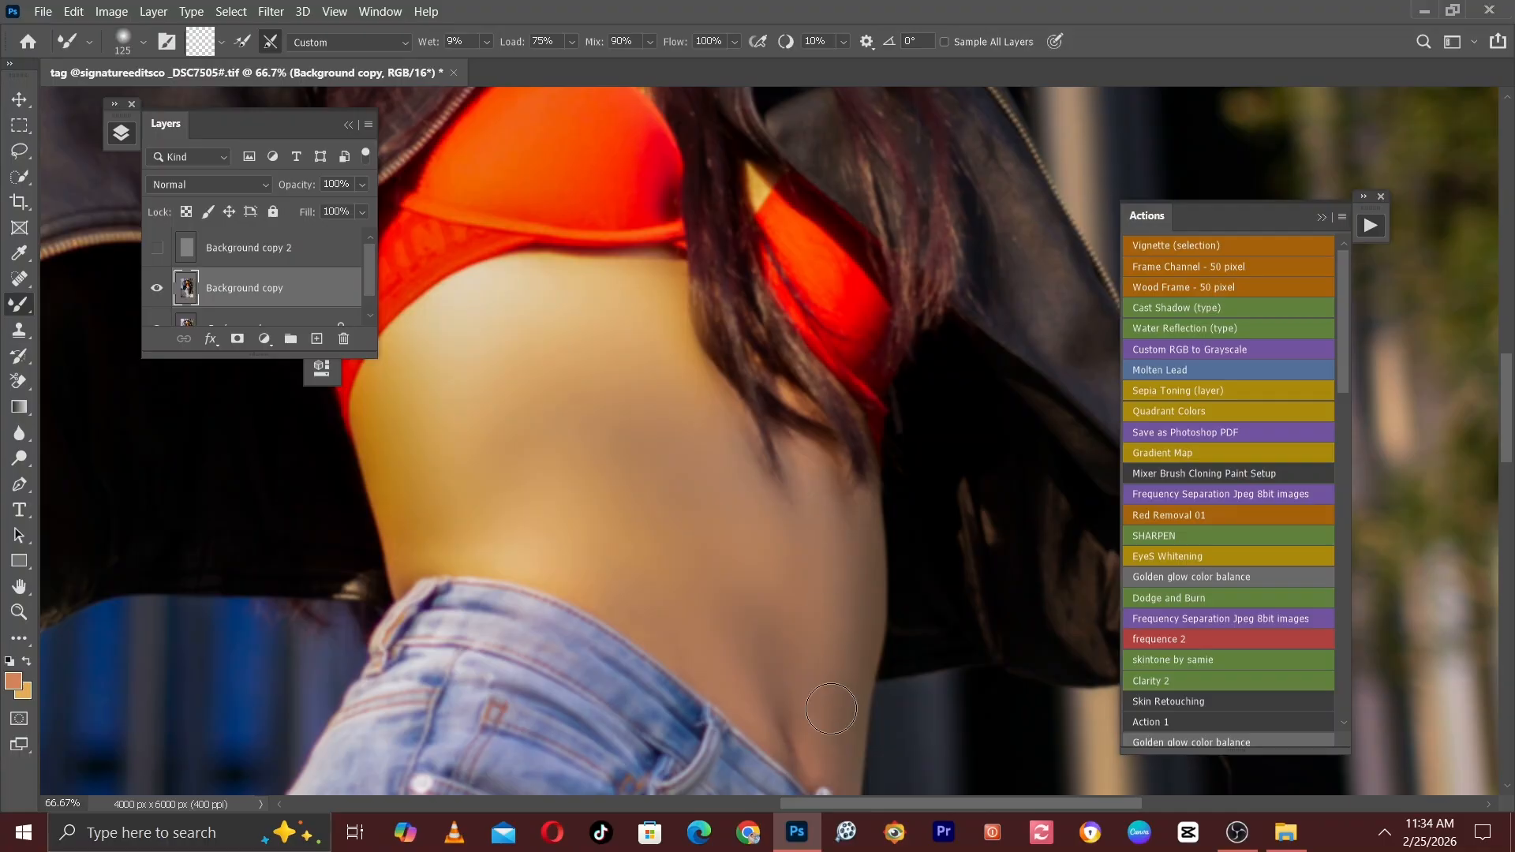
key("bracketright")
key("bracketleft")
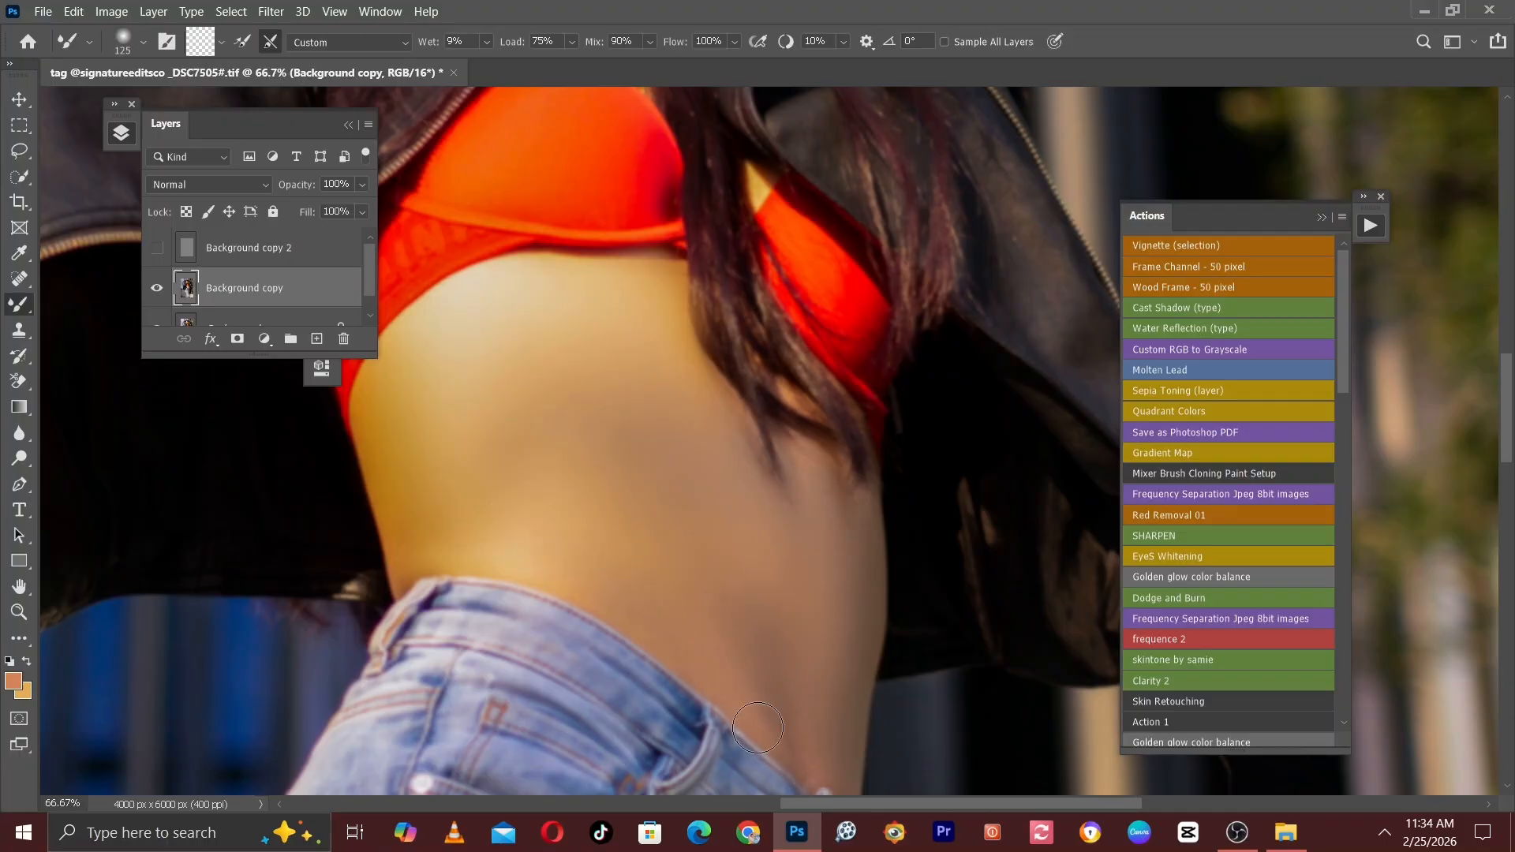
key("bracketright")
Blend the skin tones of the chest, neck and chin with the Mixer Brush, using a smaller brush of about size 90.
scroll(552, 296, "up", 2)
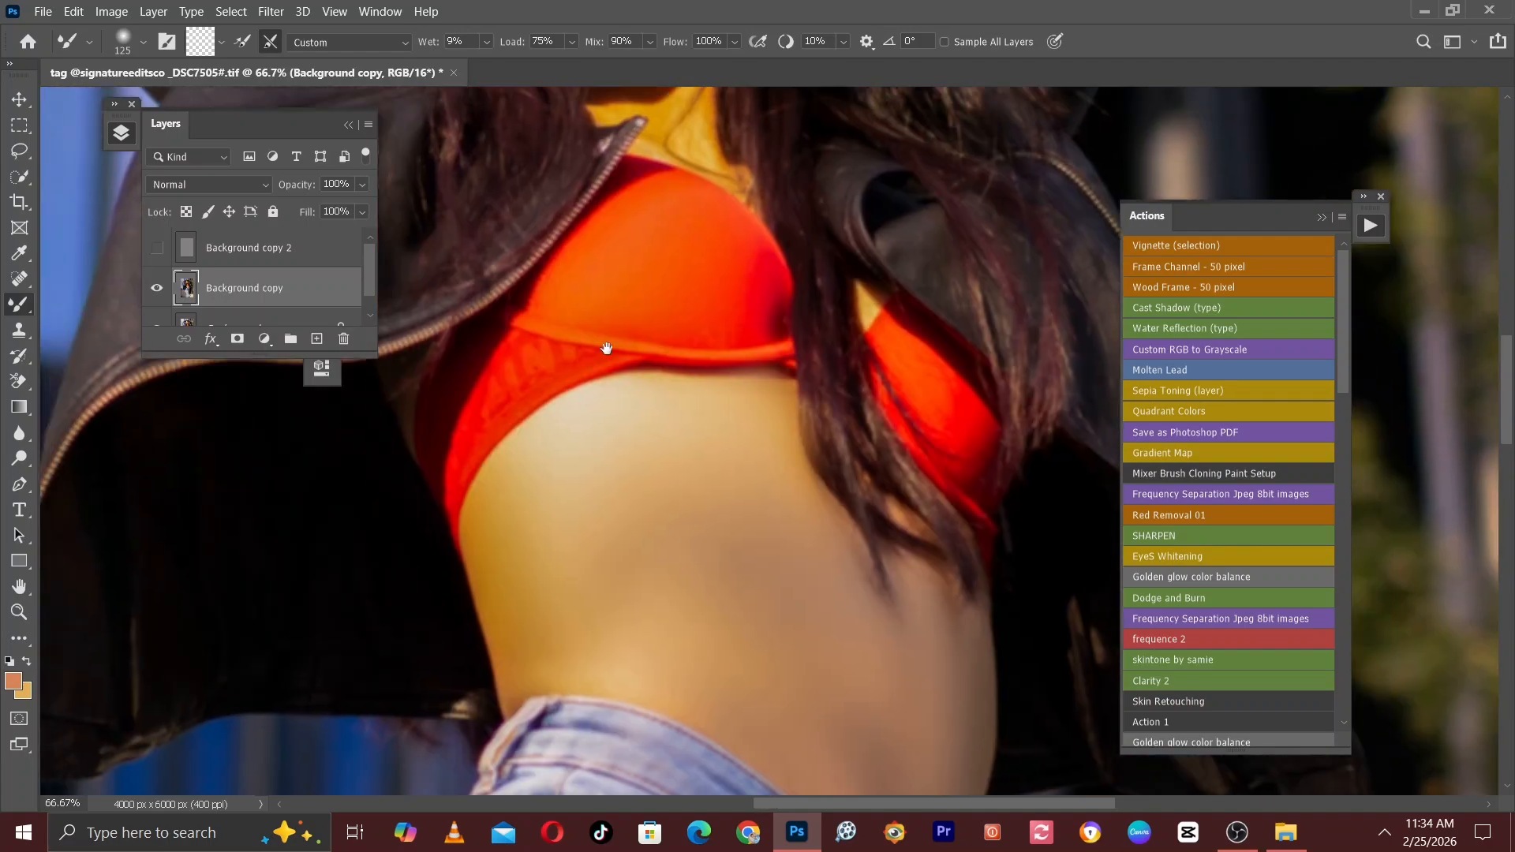
key("bracketleft")
key("bracketleft")
key("bracketleft")
key("bracketleft")
scroll(656, 192, "up", 5)
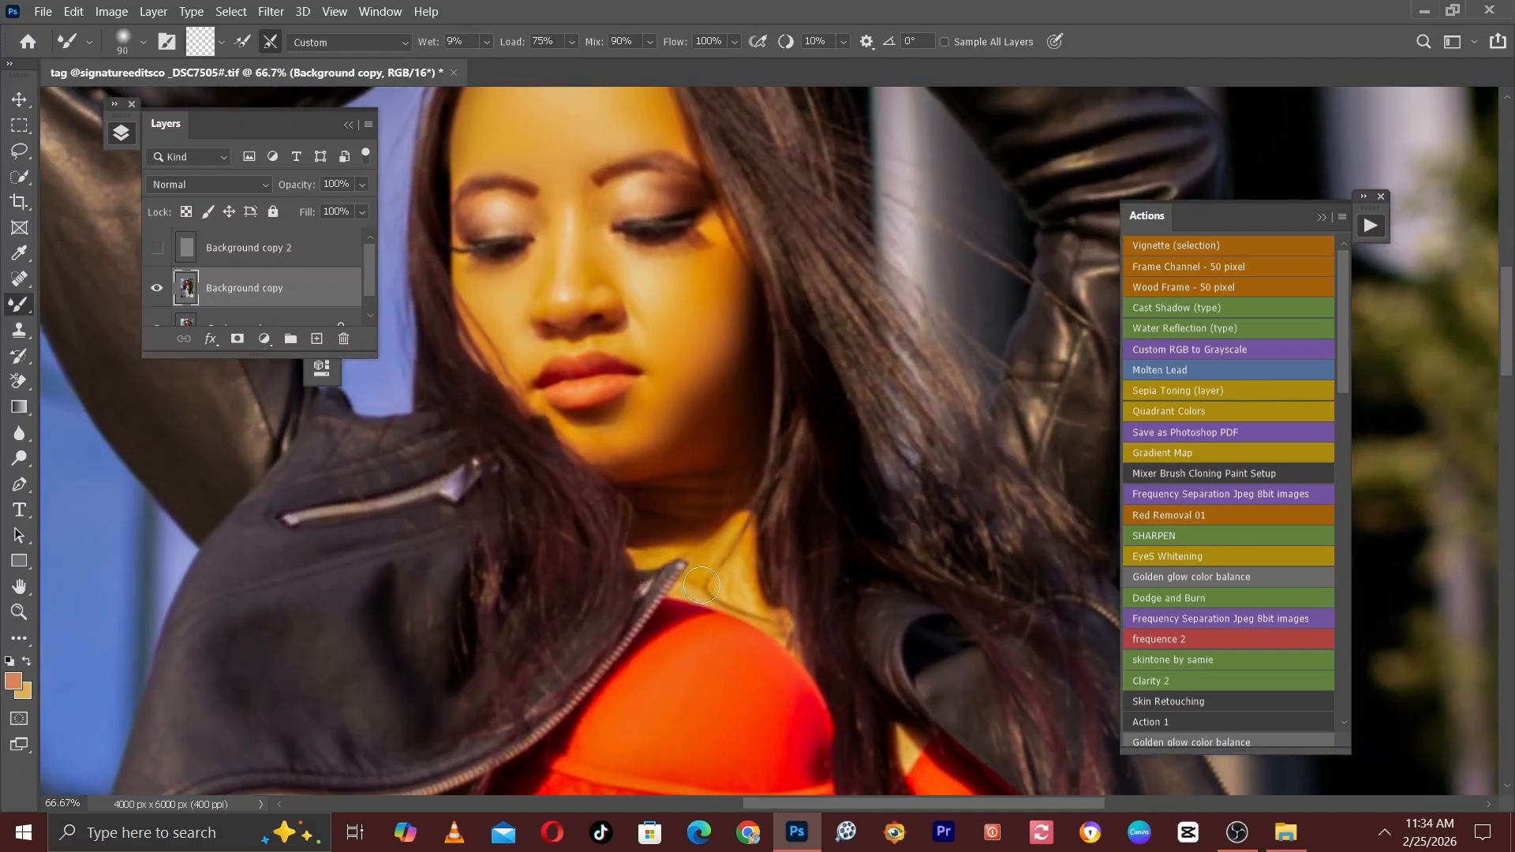
key("bracketright")
key("bracketright")
left_click_drag(593, 426, 653, 443)
left_click_drag(725, 410, 768, 535)
Blend the skin tones of the nose, cheeks and forehead with the Mixer Brush, varying its size between 80 and 100.
key("bracketleft")
key("bracketleft")
key("bracketleft")
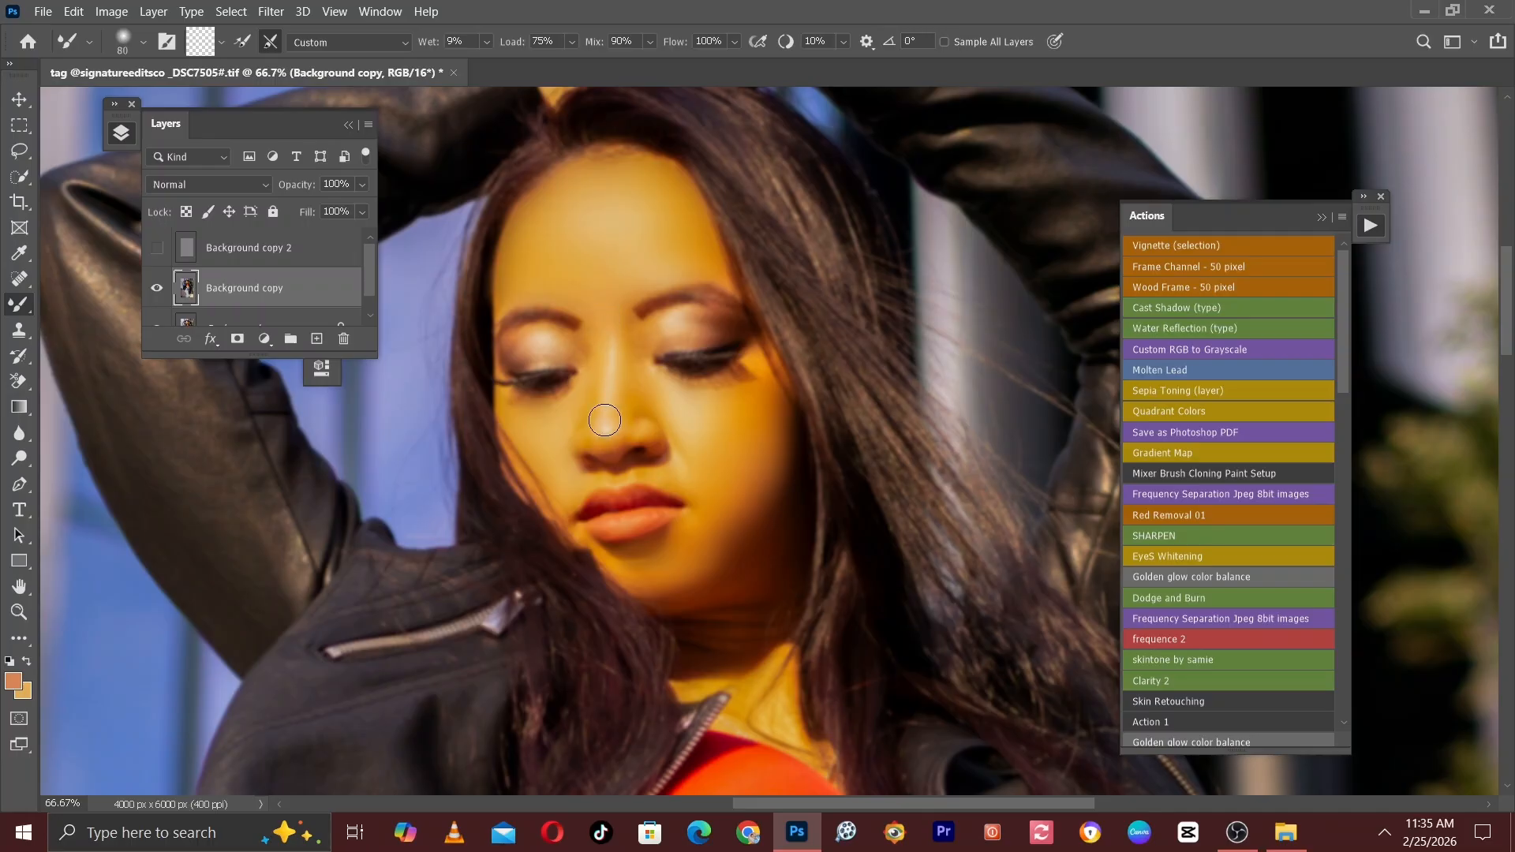
key("bracketleft")
key("bracketright")
key("bracketright")
key("bracketright")
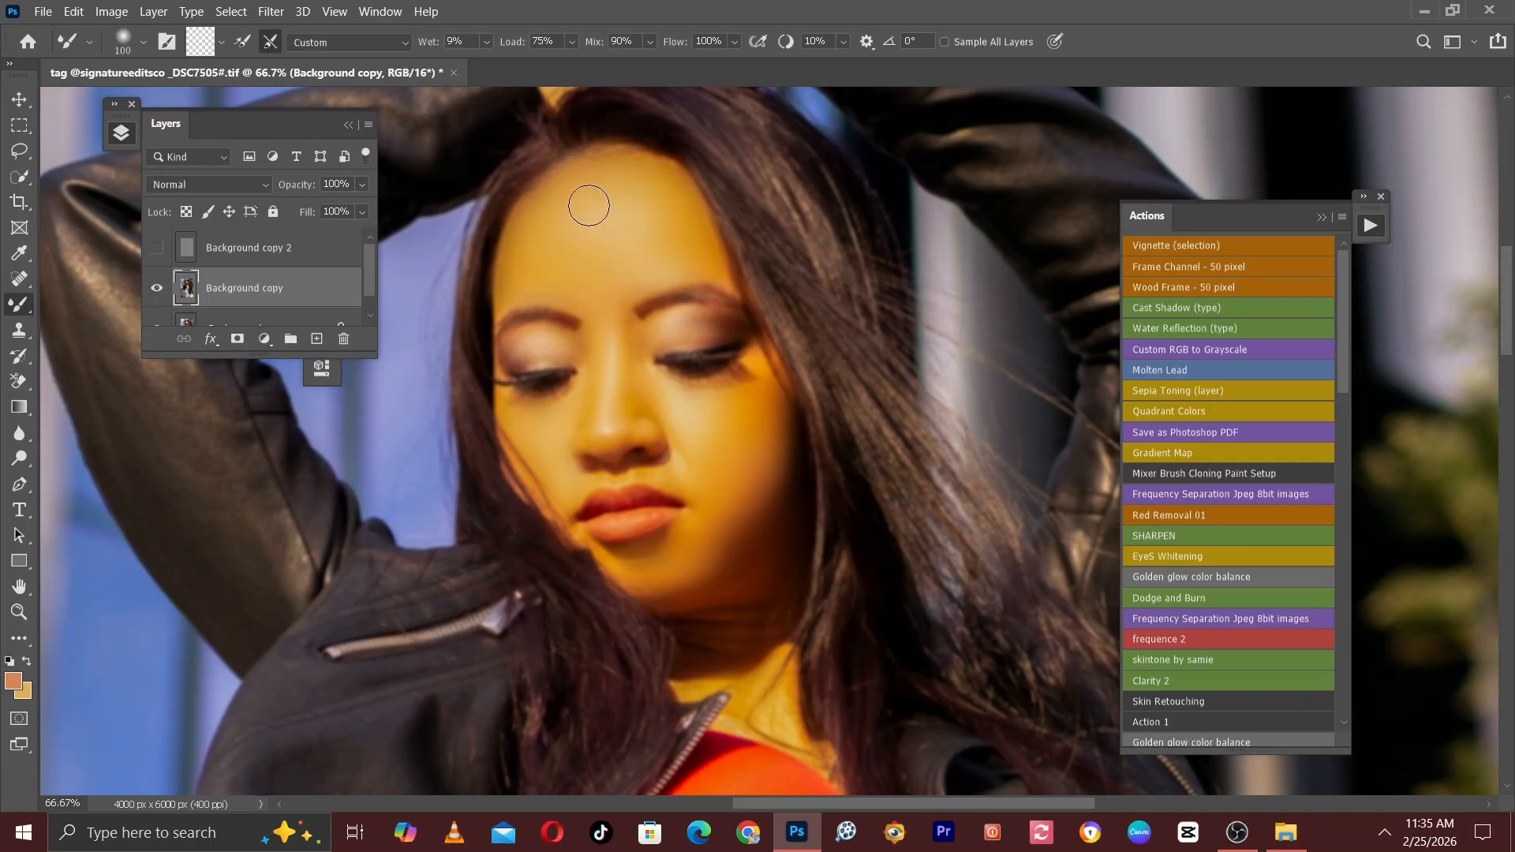
Blend the skin tones of the raised hands and wrists with the Mixer Brush at about size 80.
left_click_drag(588, 206, 672, 563)
key("bracketleft")
key("bracketleft")
key("bracketleft")
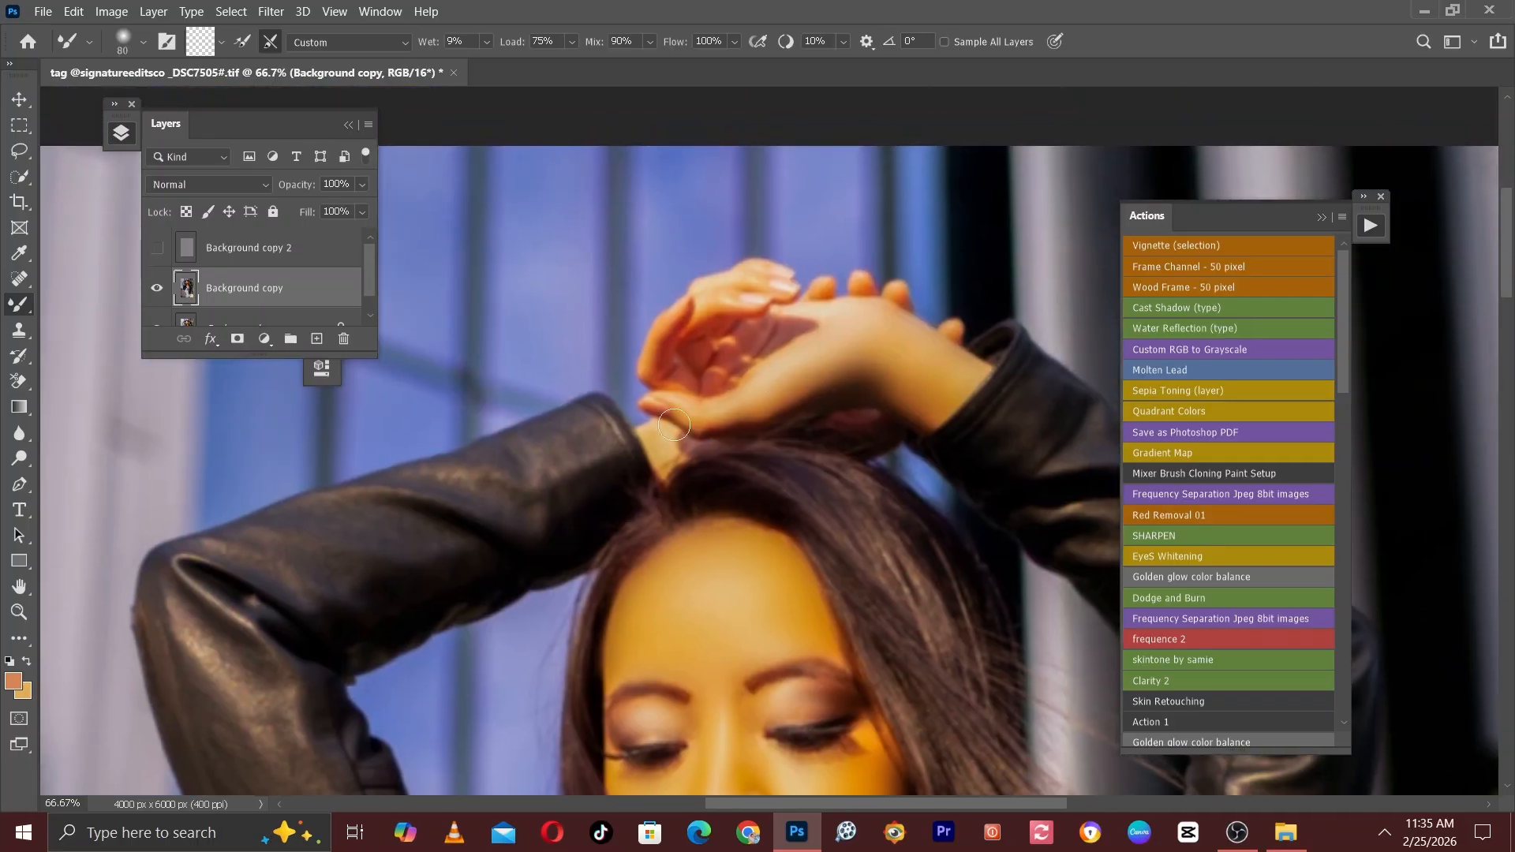
key("bracketright")
Touch up the skin around the nose with the Mixer Brush at size 70 and show Background copy 2 again.
key("ctrl+minus")
left_click_drag(710, 568, 660, 279)
key("ctrl+plus")
left_click(157, 247)
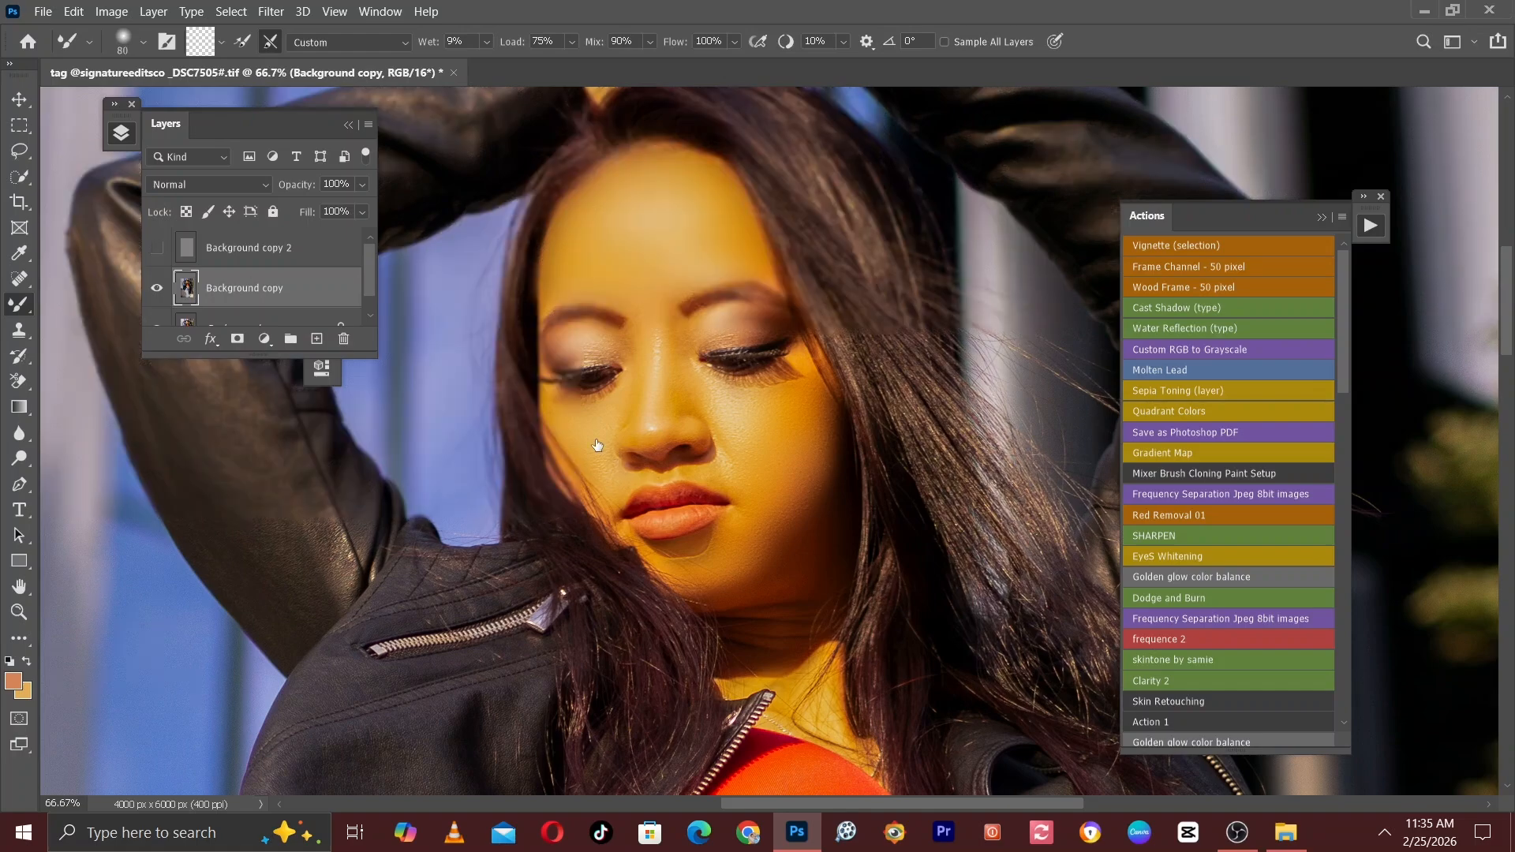
key("bracketleft")
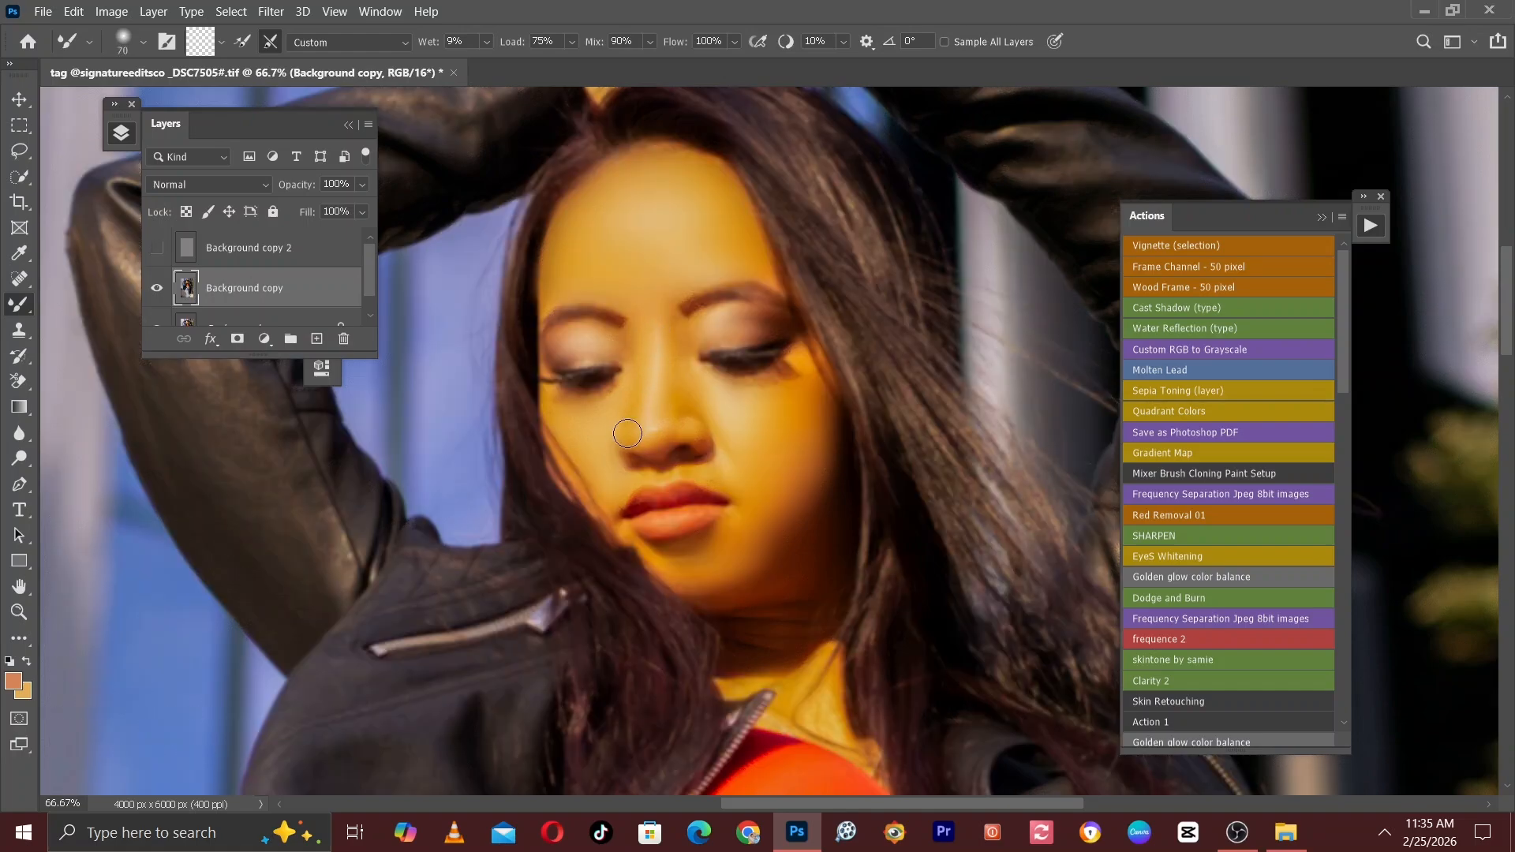
mouse_move(691, 471)
left_mouse_down()
mouse_move(632, 482)
mouse_move(695, 469)
left_mouse_up()
key("ctrl+minus")
key("ctrl+minus")
key("ctrl+minus")
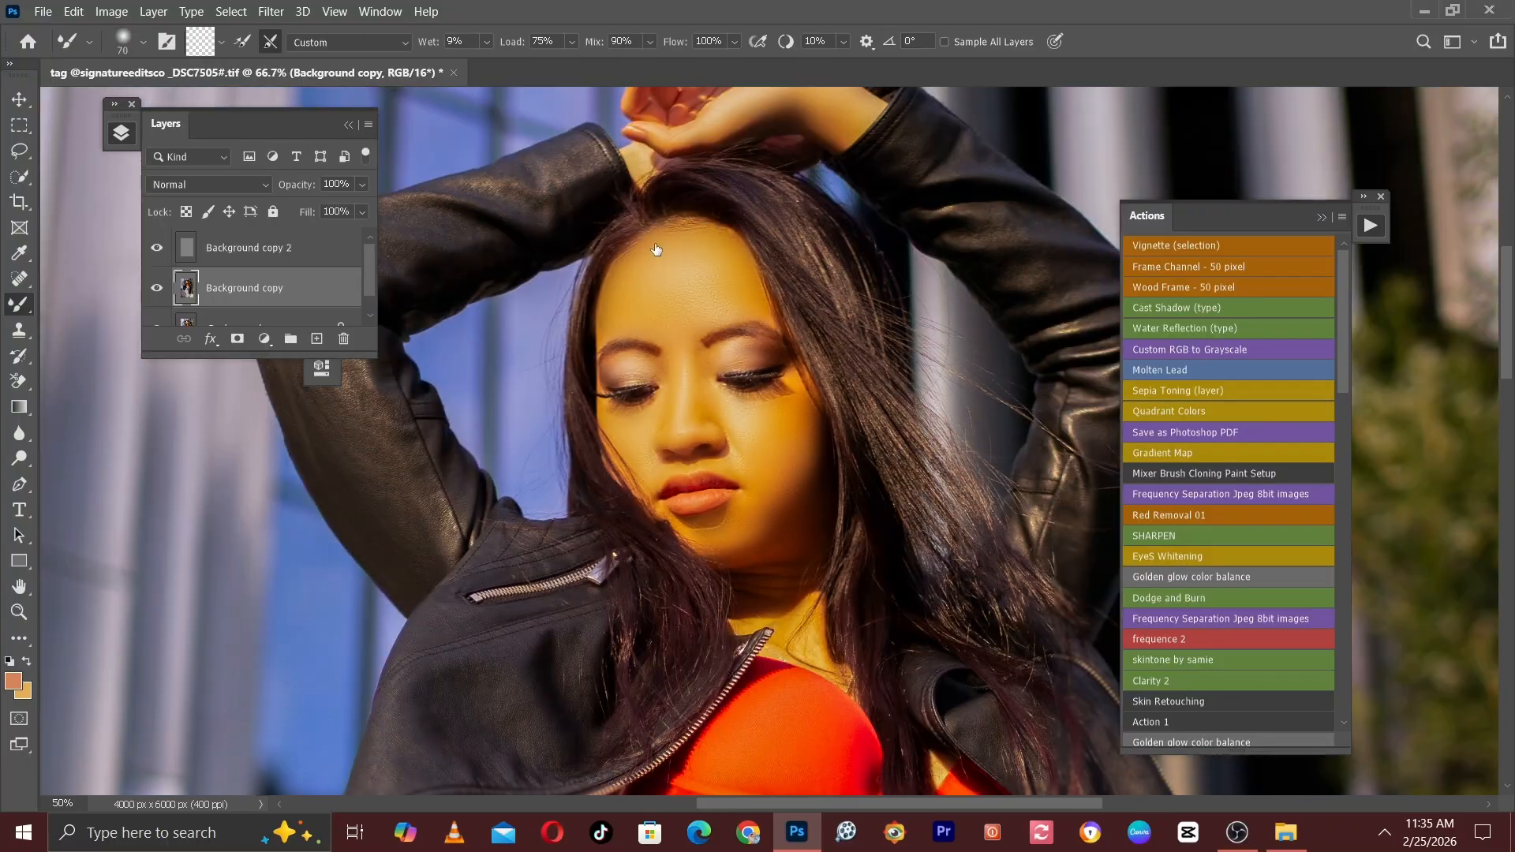
key("ctrl+minus")
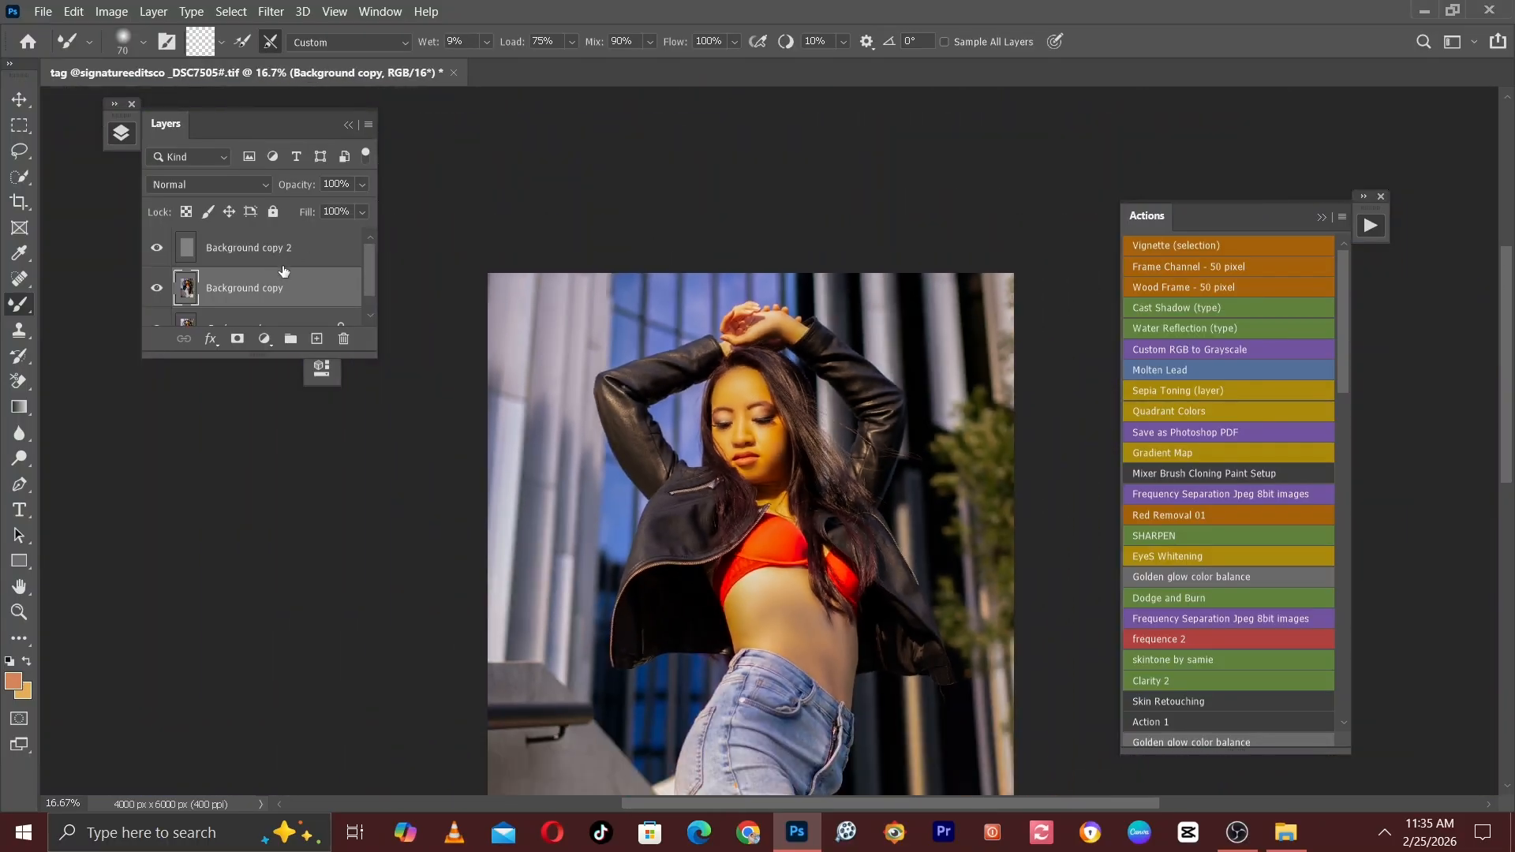
Group the Background copy and Background copy 2 layers and rename the group fs.
mouse_move(368, 275)
left_mouse_down()
mouse_move(379, 300)
mouse_move(376, 273)
left_mouse_up()
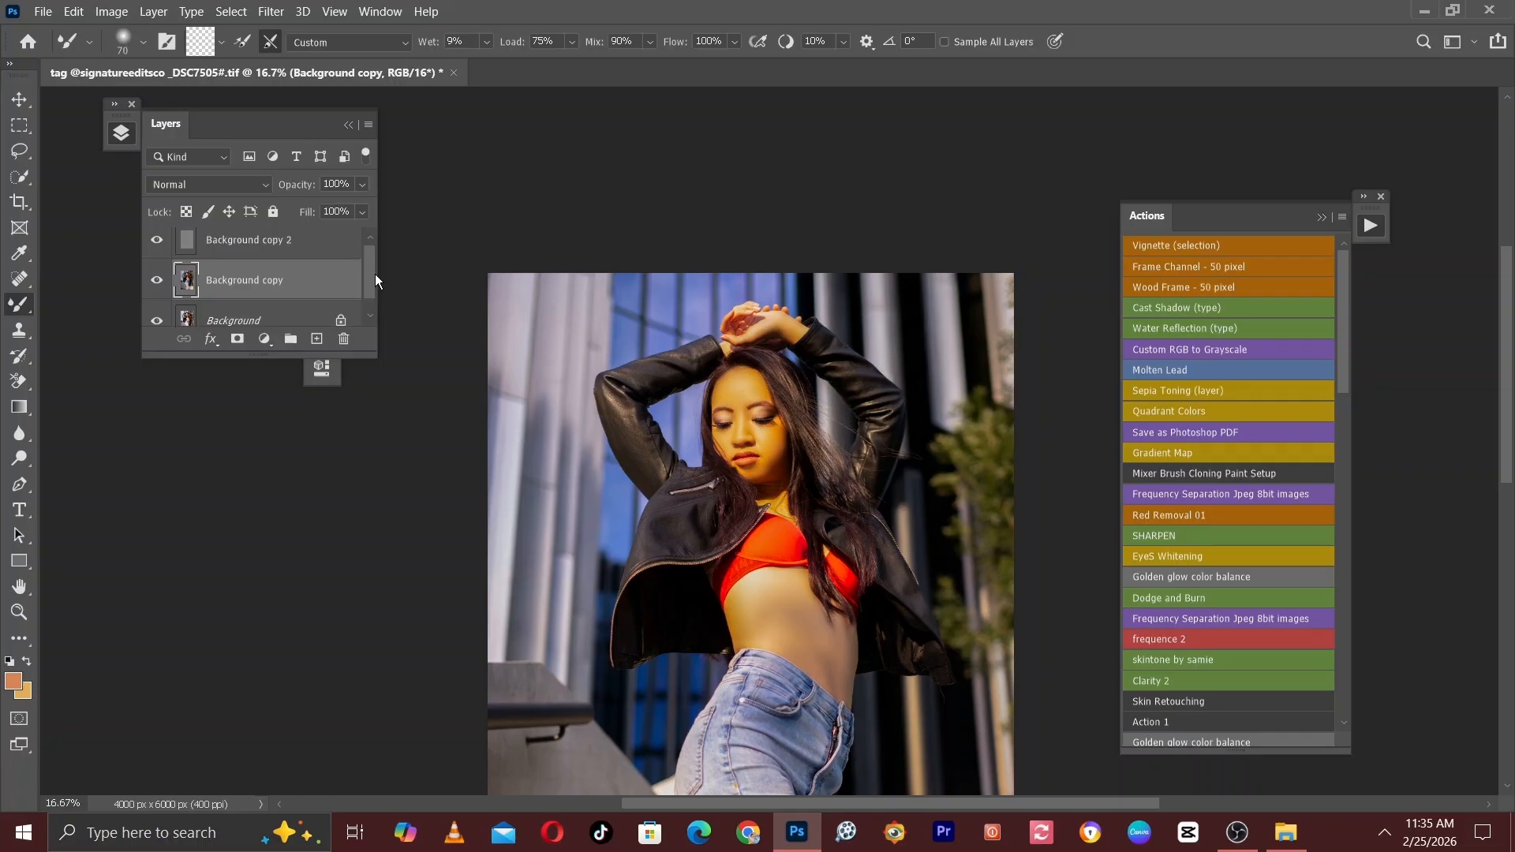
left_click(285, 254, "ctrl")
key("ctrl+g")
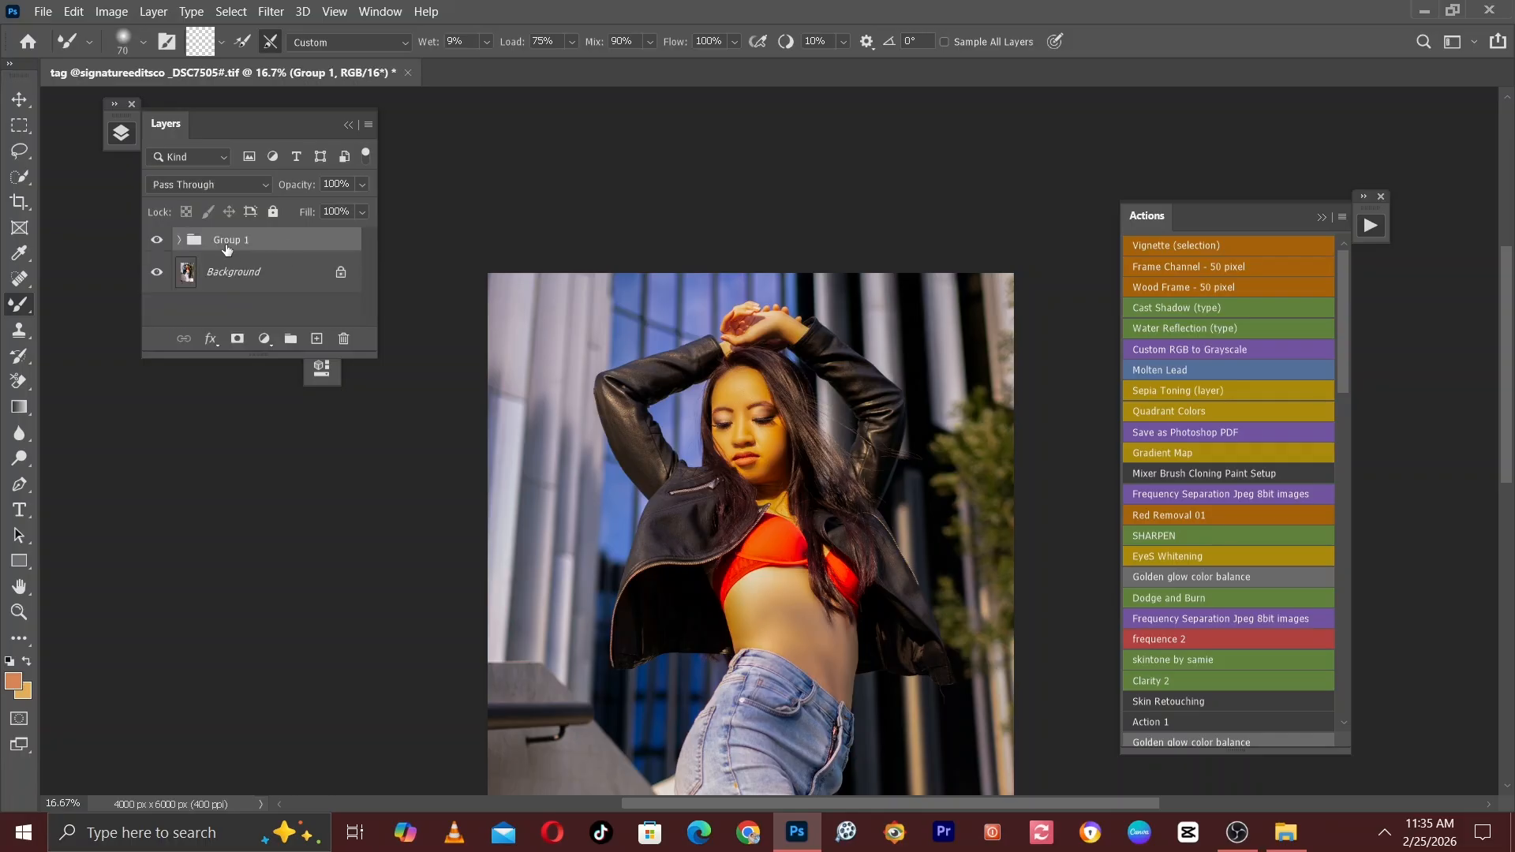
double_click(226, 246)
type("fs")
key("Return")
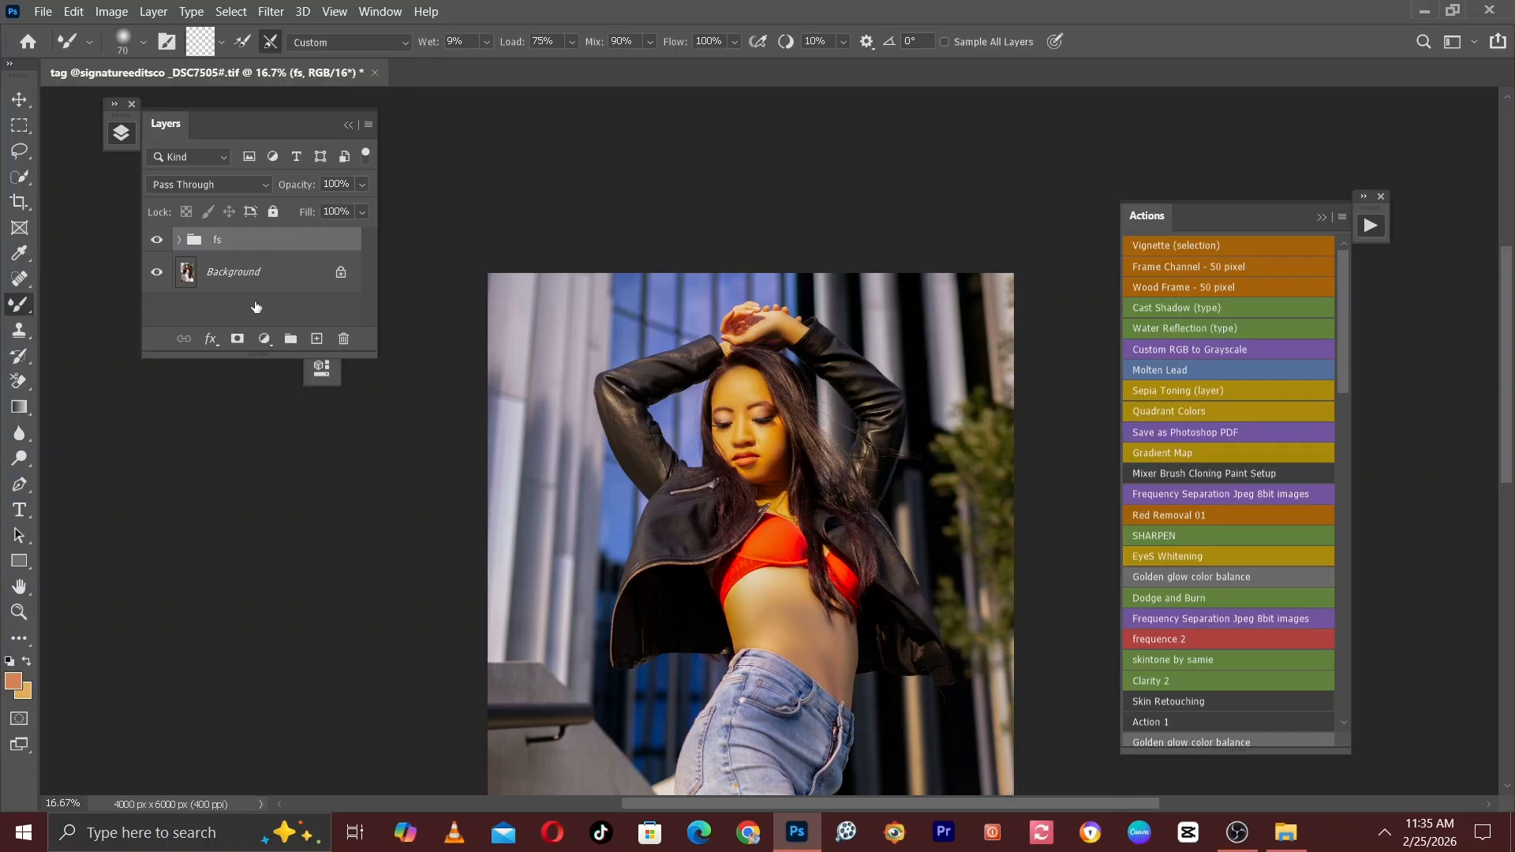
Stamp all visible layers into a new merged layer above the fs group.
left_click(251, 301)
left_click(242, 249)
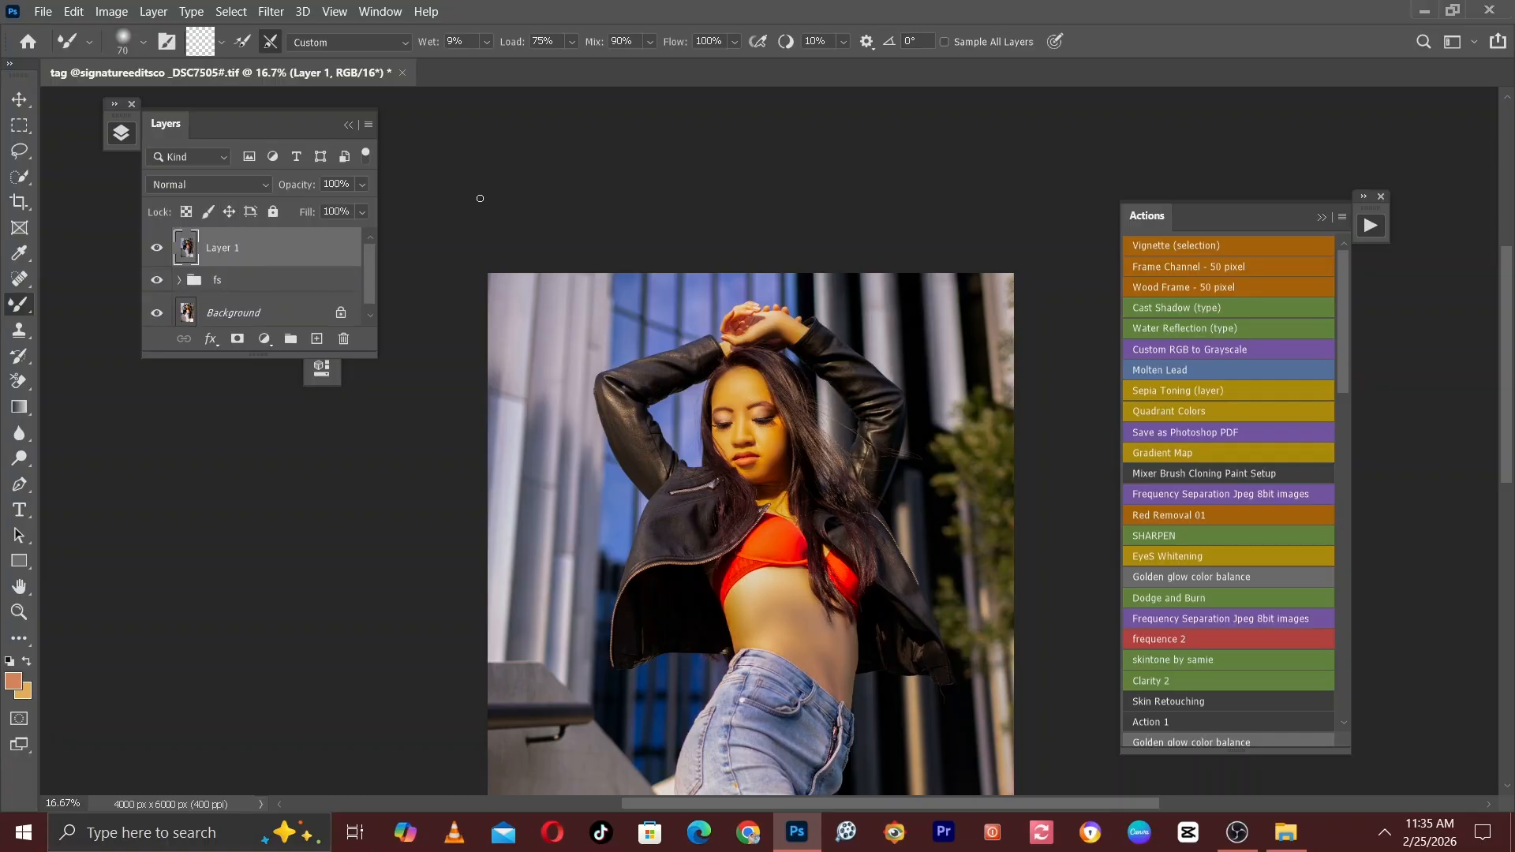
Examine the retouched facial skin up close on the merged layer.
key("ctrl+plus")
key("ctrl+plus")
key("ctrl+plus")
key("ctrl+plus")
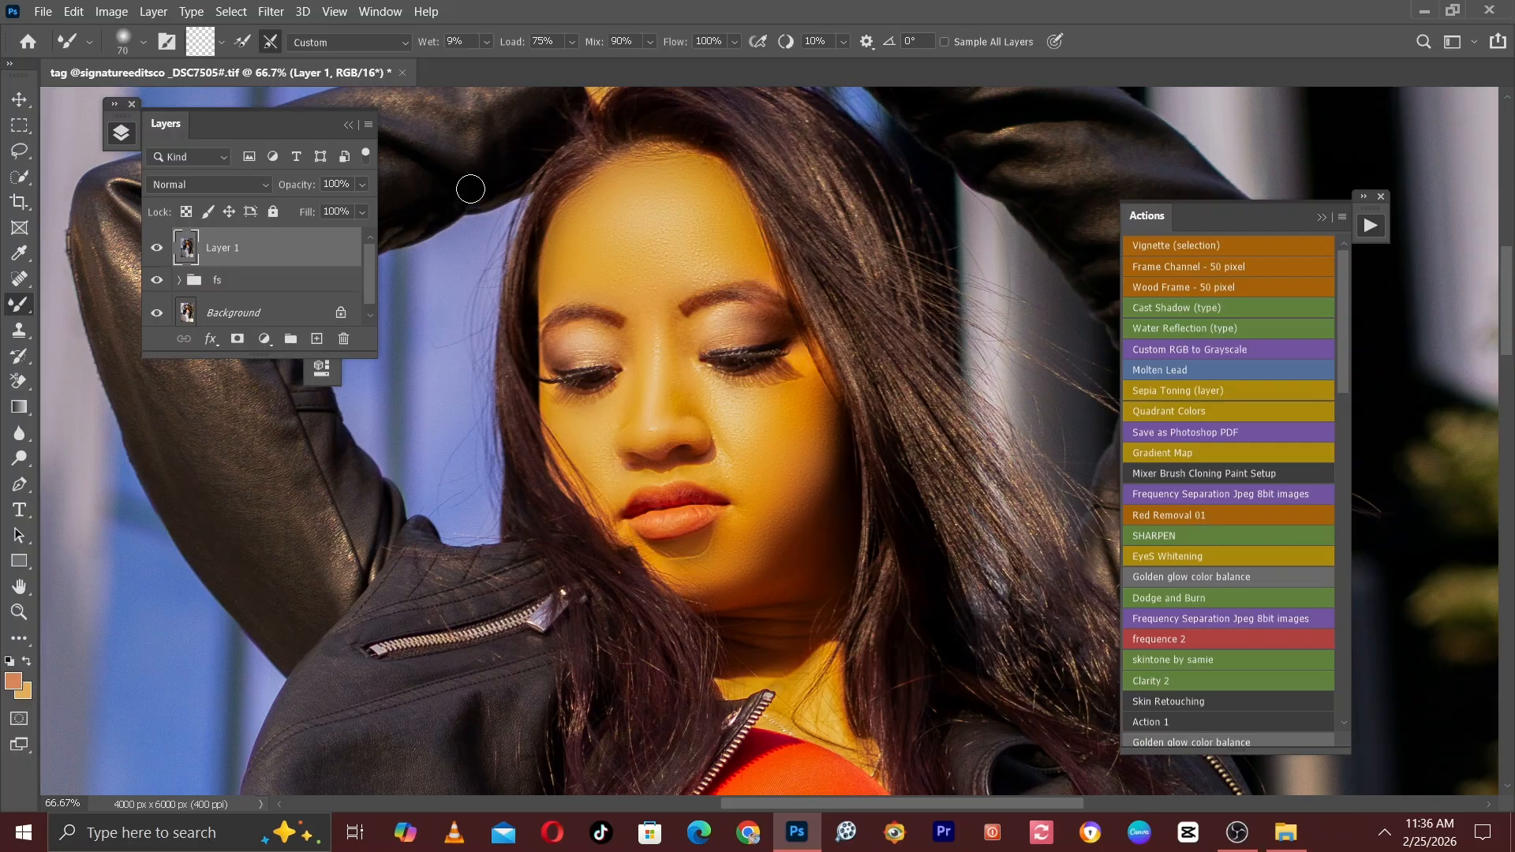
key("ctrl+plus")
key("ctrl+plus")
key("space")
left_click_drag(516, 306, 726, 495)
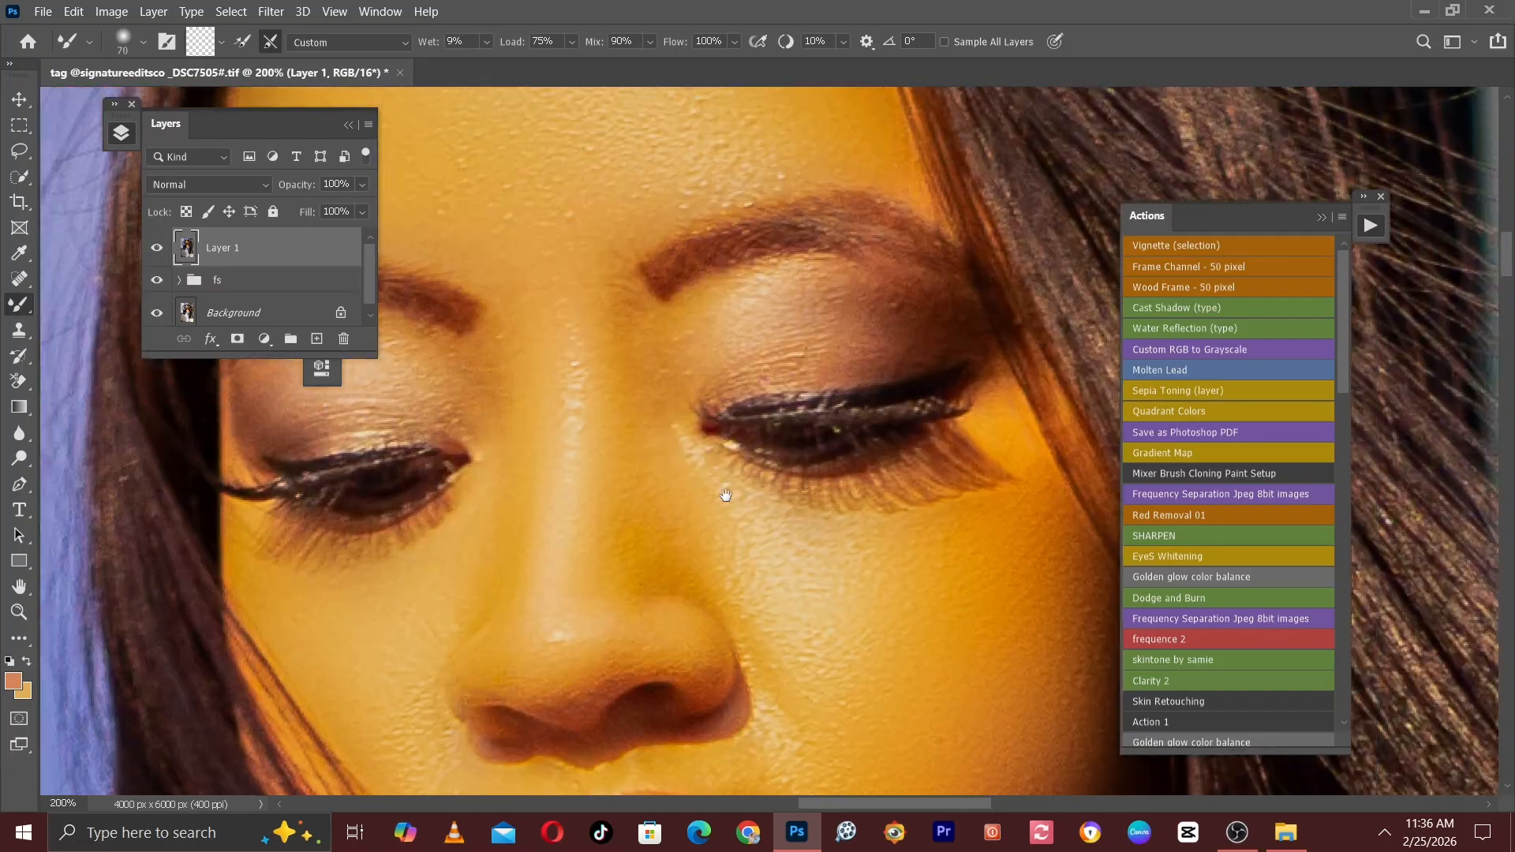
key("ctrl+minus")
key("space")
left_click_drag(665, 267, 674, 304)
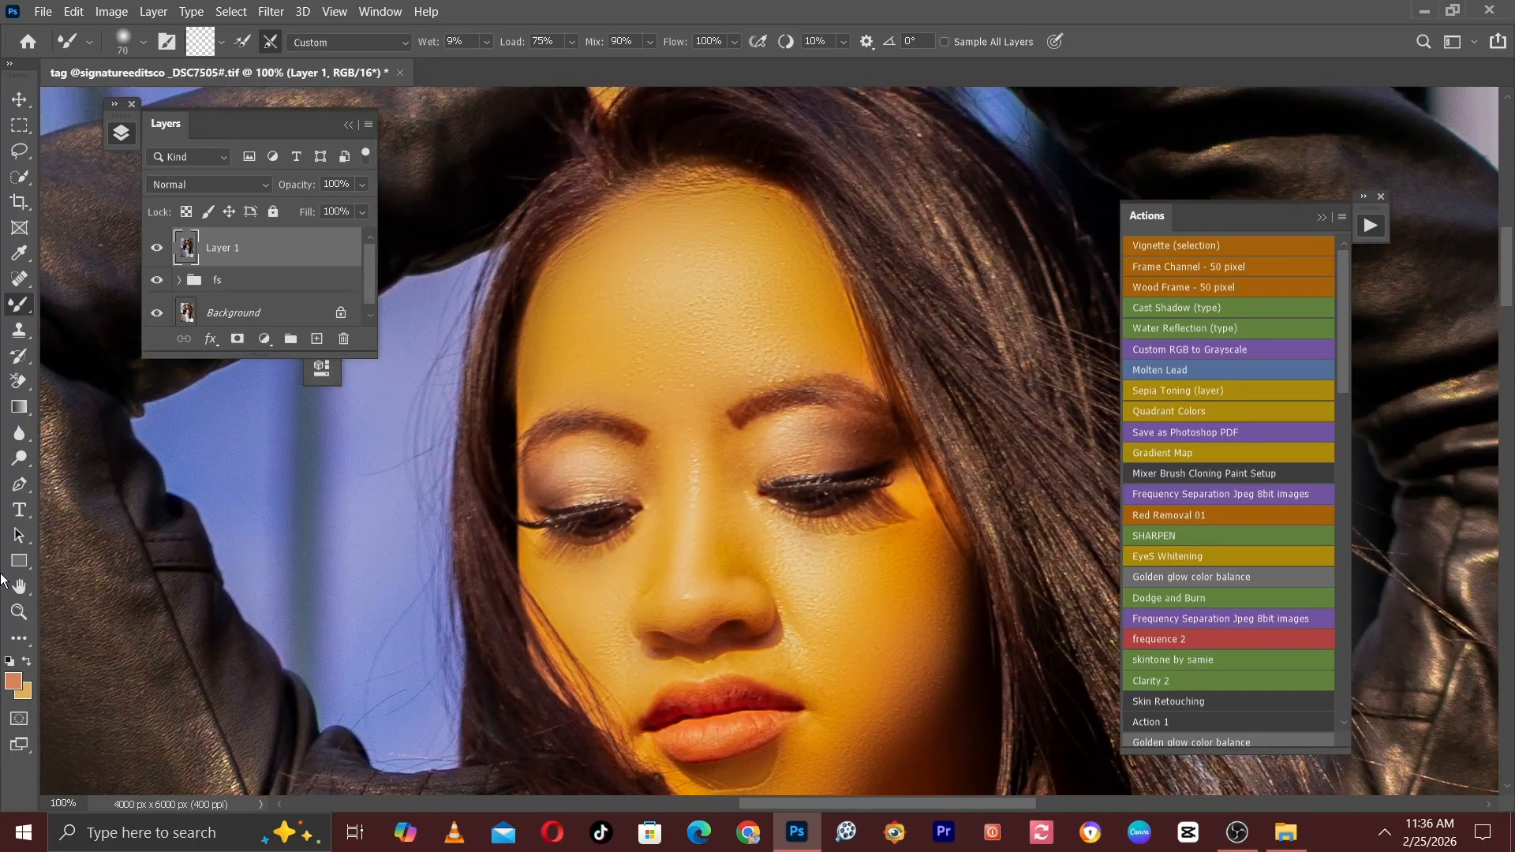
key("ctrl+plus")
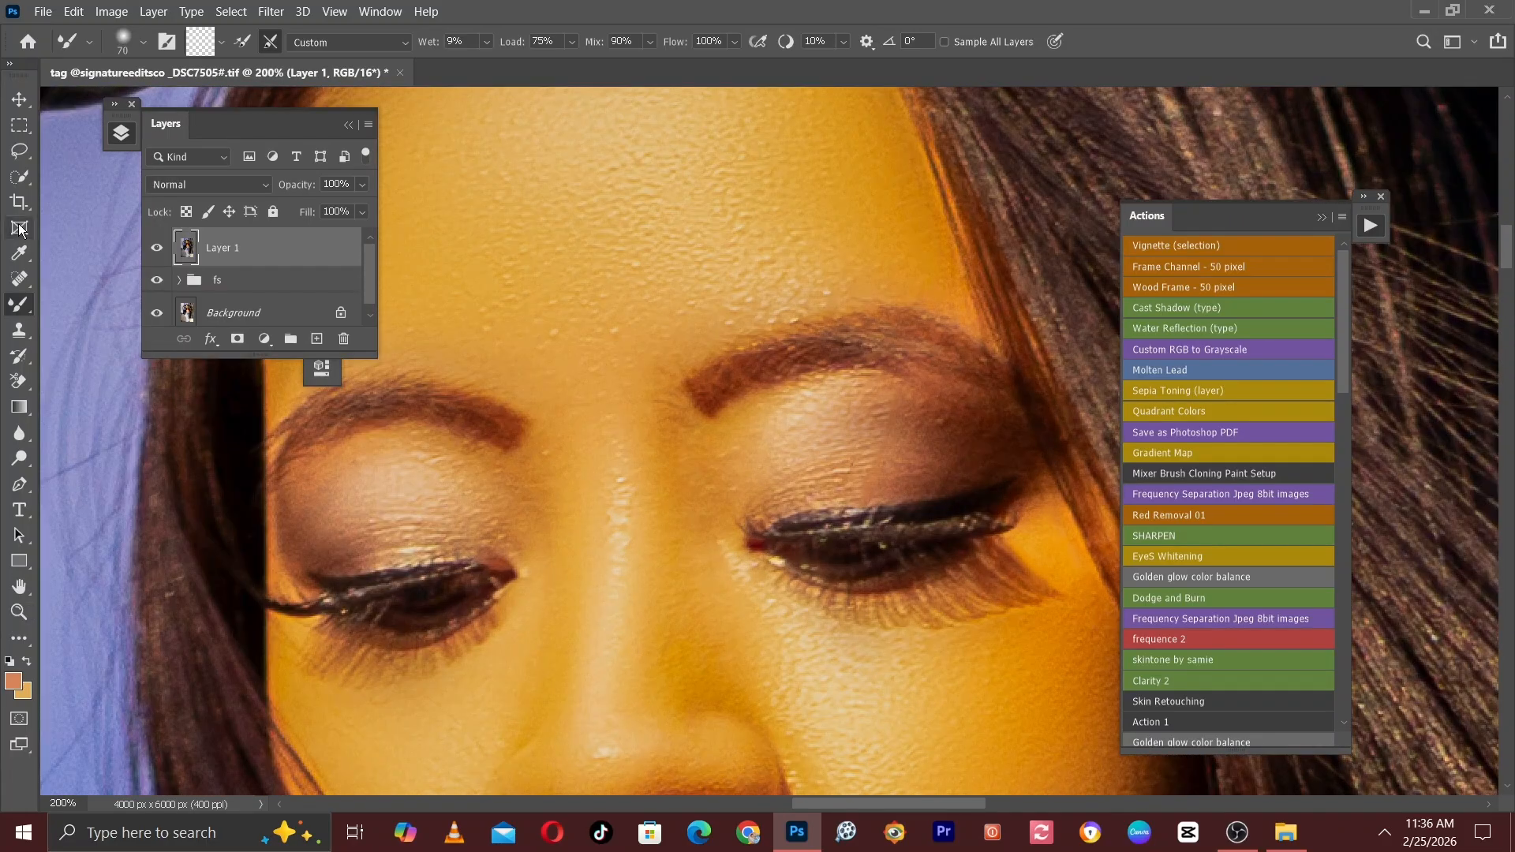
Switch to the Eyedropper tool and swap the foreground and background colours.
left_click(20, 252)
key("ctrl+minus")
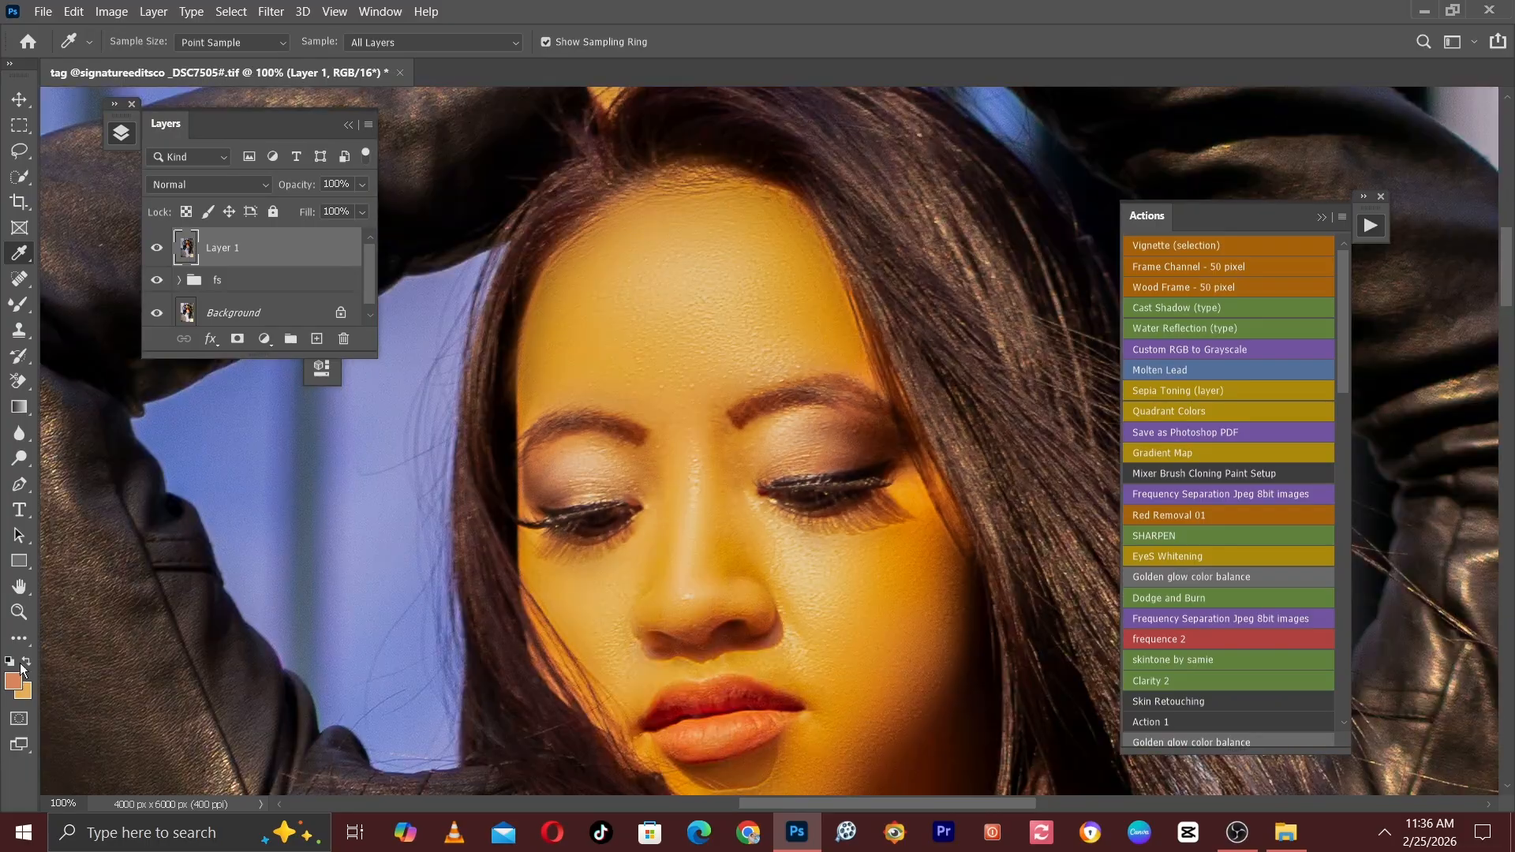
left_click(26, 662)
key("ctrl+plus")
key("space")
left_click_drag(611, 687, 484, 408)
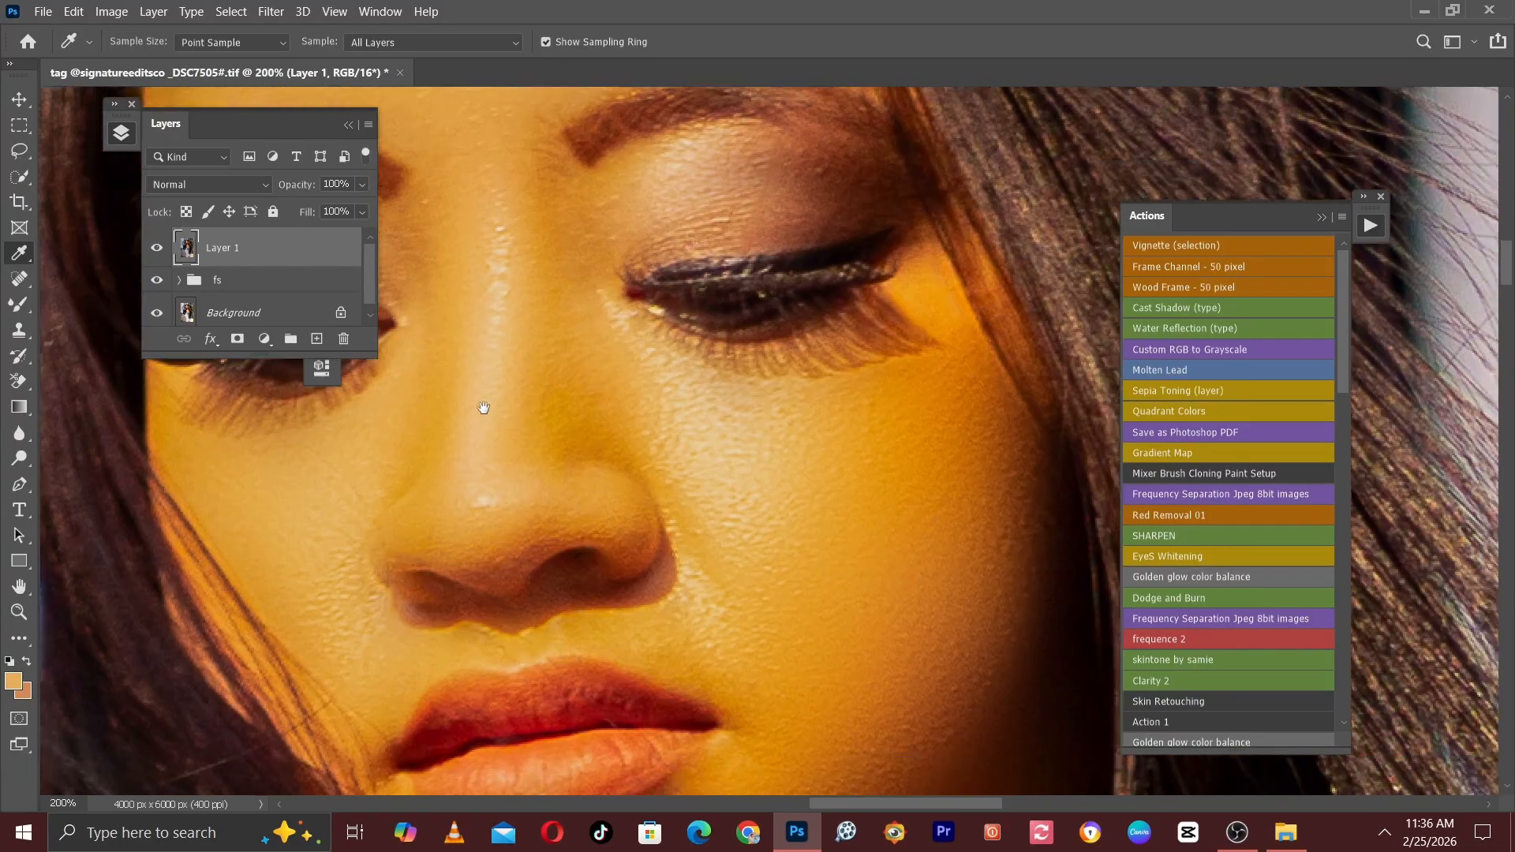
Examine the neck, raised hands, chest and midriff for a suitable skin tone to sample.
key("ctrl+minus")
left_click_drag(643, 609, 523, 273)
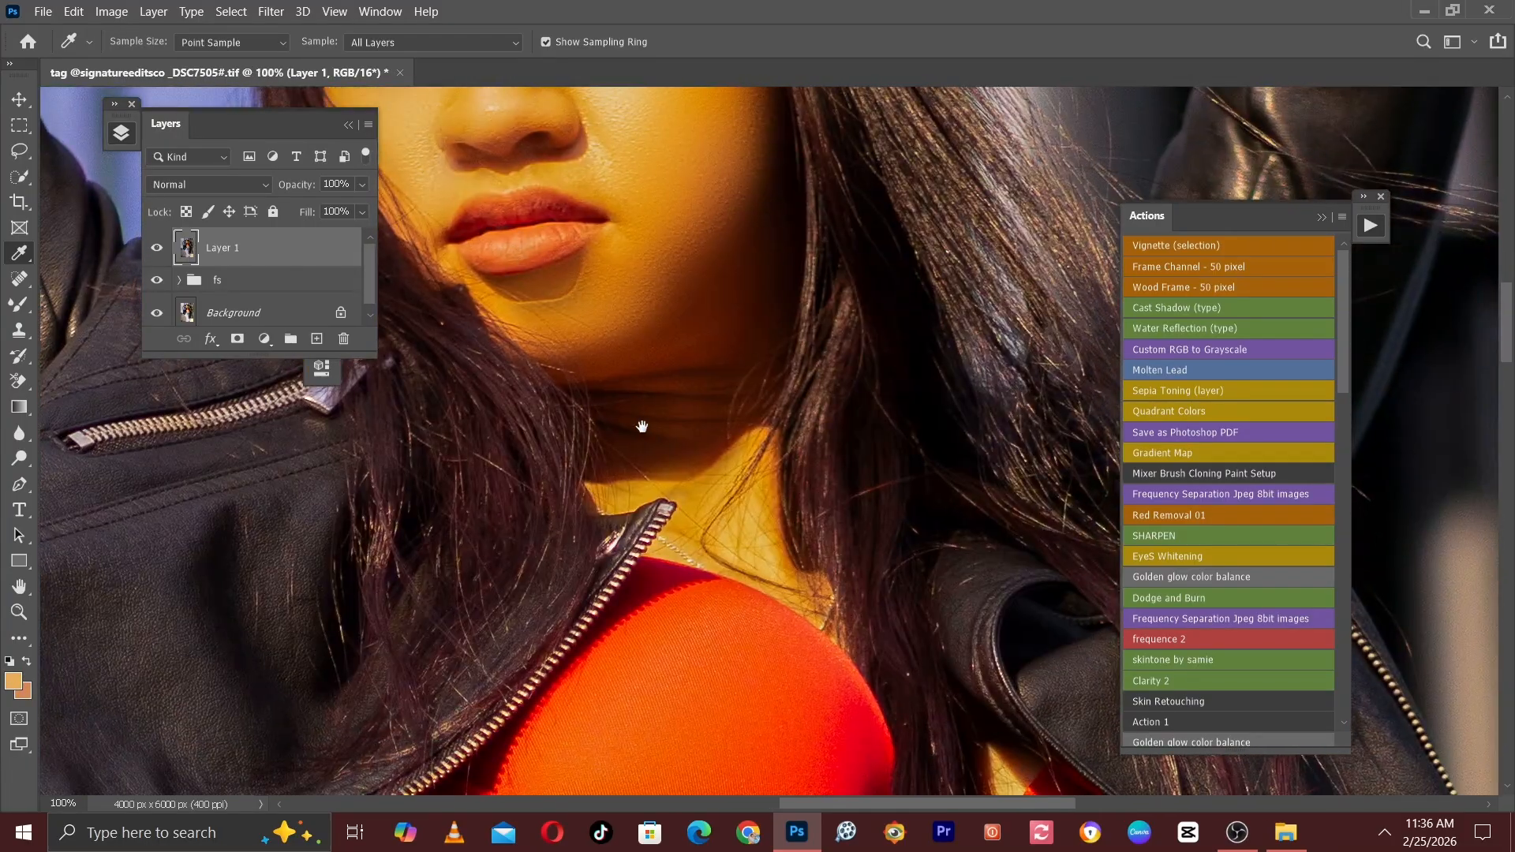
left_click_drag(643, 426, 700, 652)
left_click_drag(700, 541, 732, 785)
mouse_move(736, 359)
left_mouse_down()
mouse_move(773, 573)
mouse_move(721, 405)
mouse_move(704, 426)
left_mouse_up()
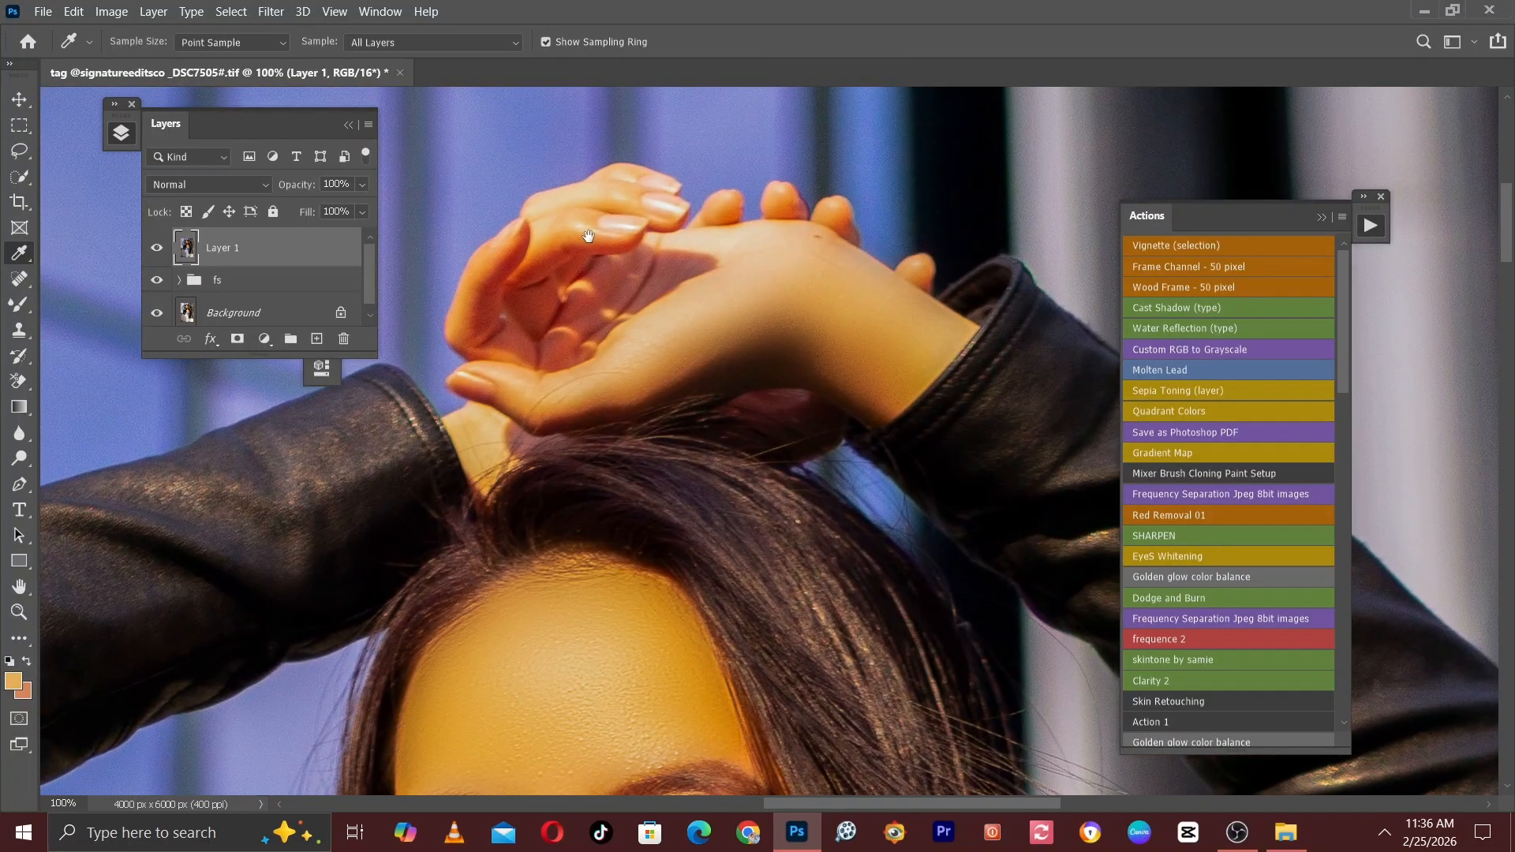
left_click_drag(871, 284, 778, 295)
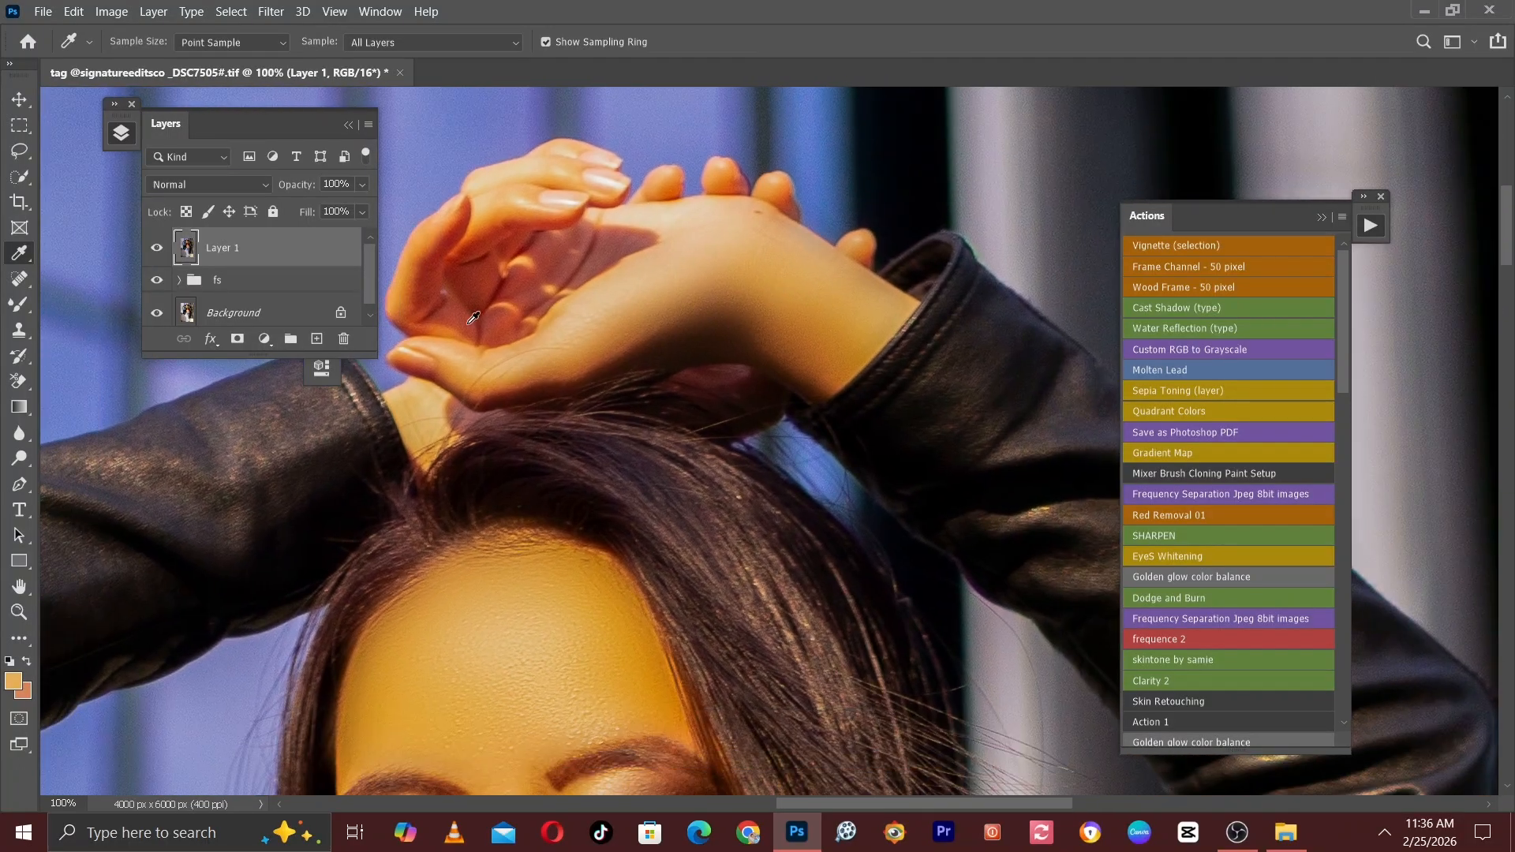
right_click(11, 253)
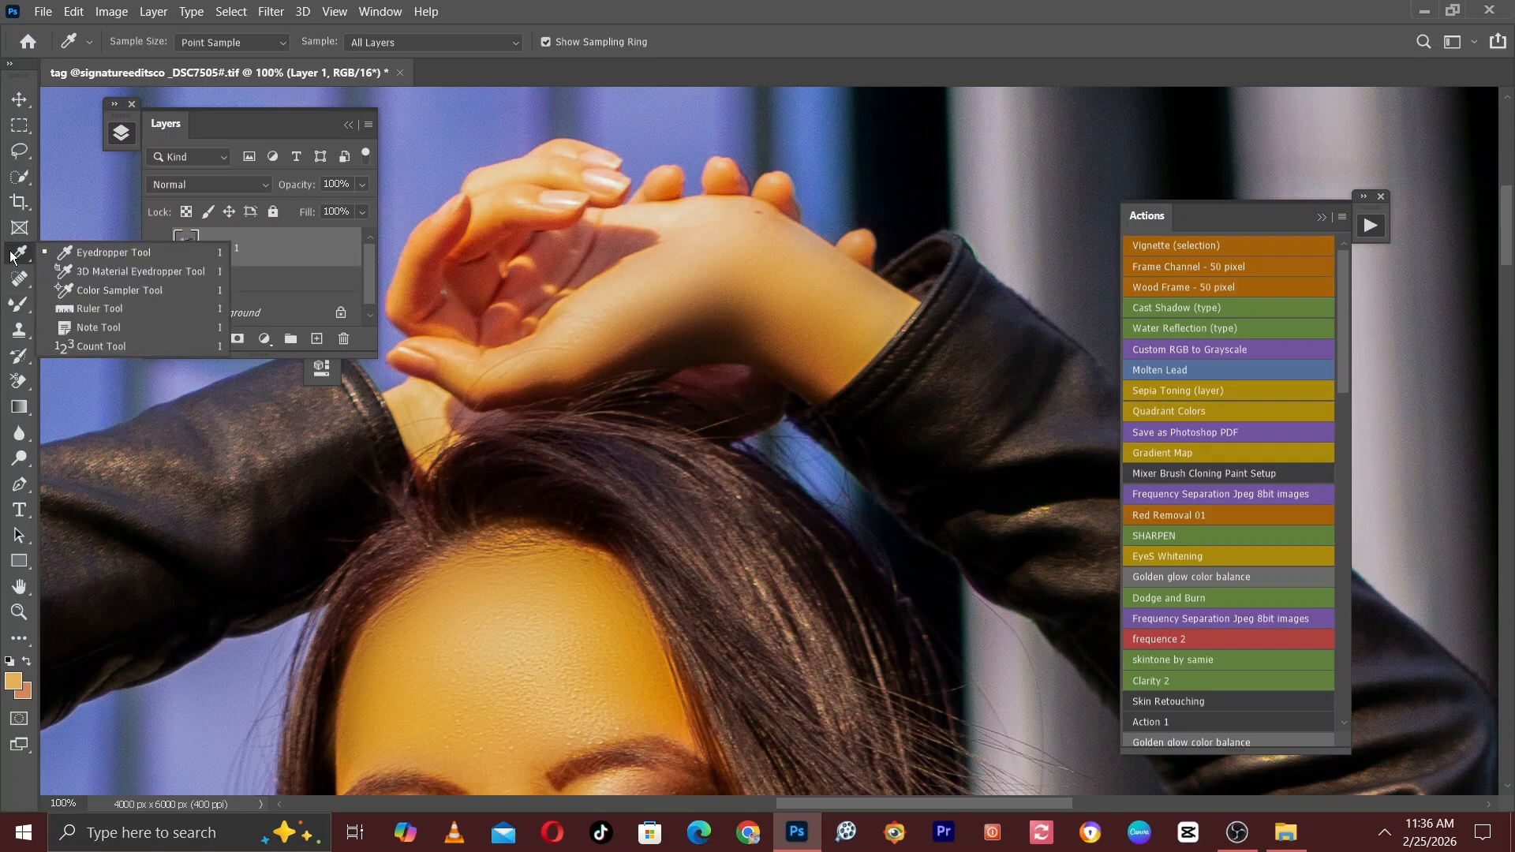
left_click(86, 254)
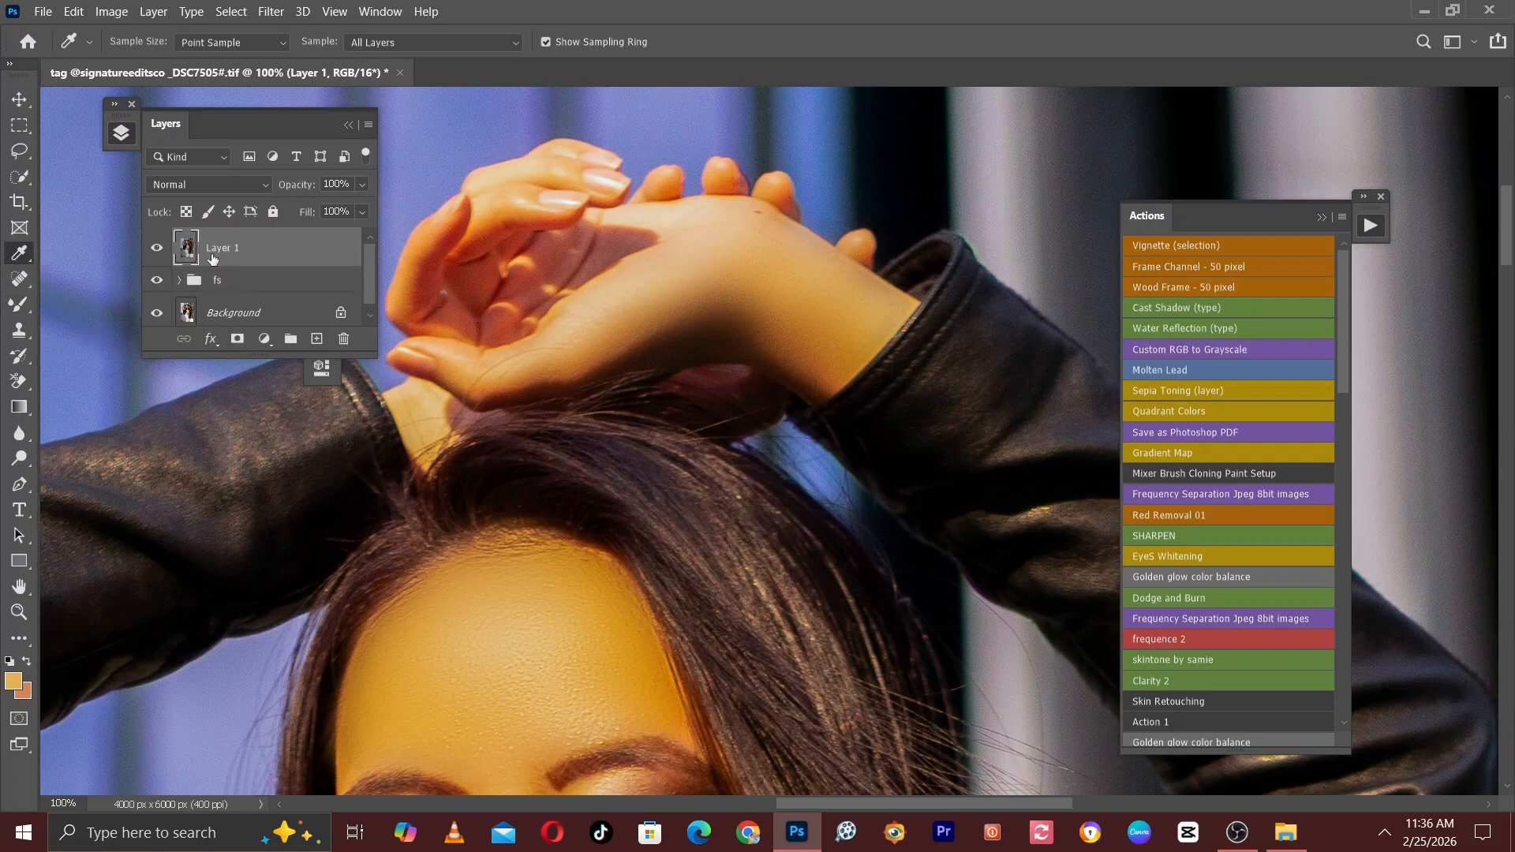
key("ctrl+minus")
left_click_drag(543, 502, 524, 347)
left_click_drag(579, 690, 546, 421)
left_click_drag(597, 649, 546, 345)
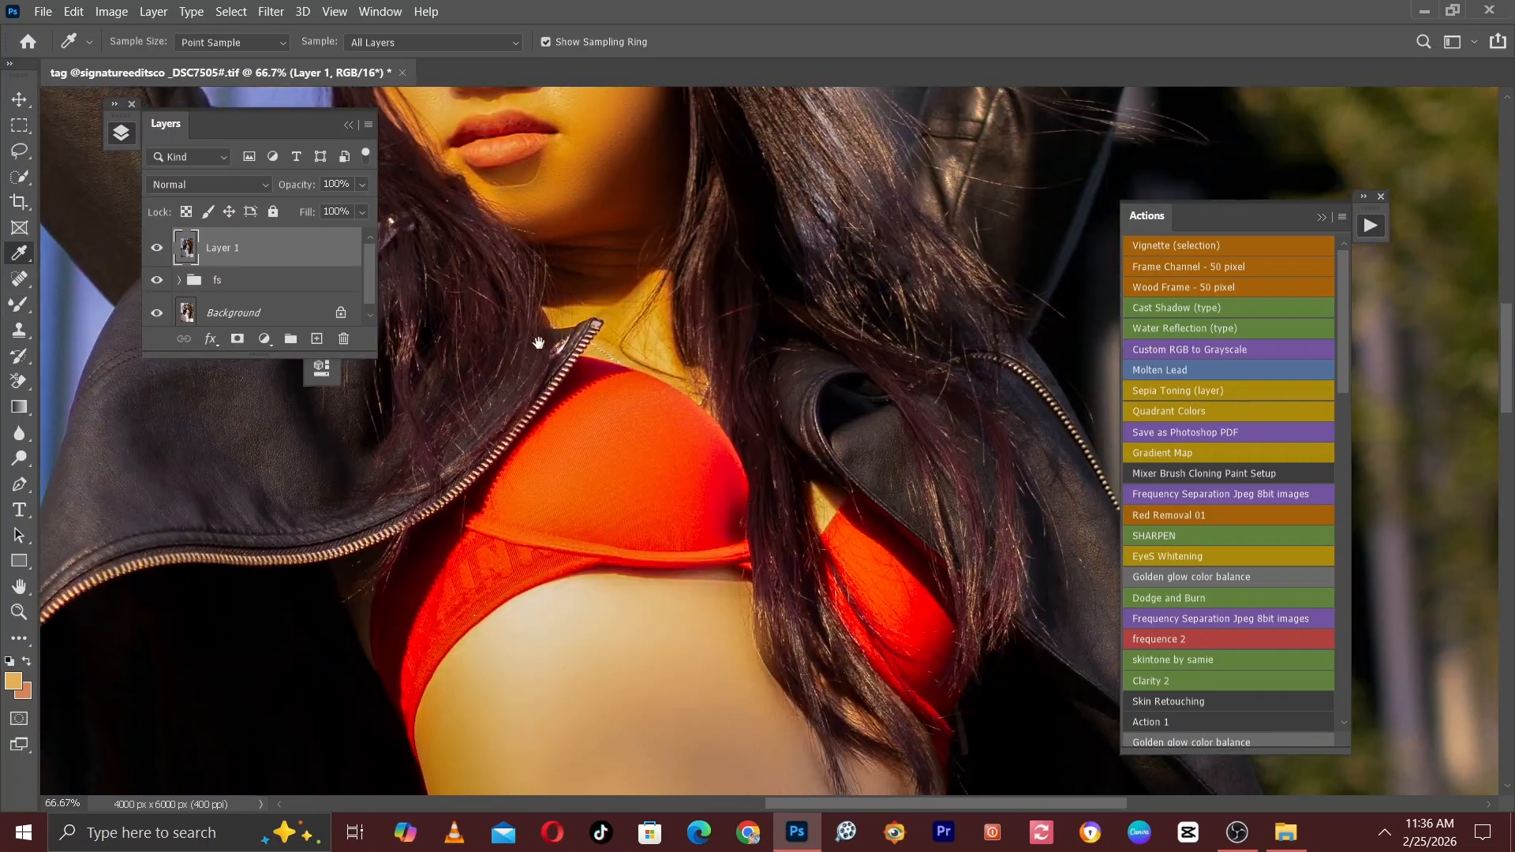
left_click_drag(589, 571, 514, 241)
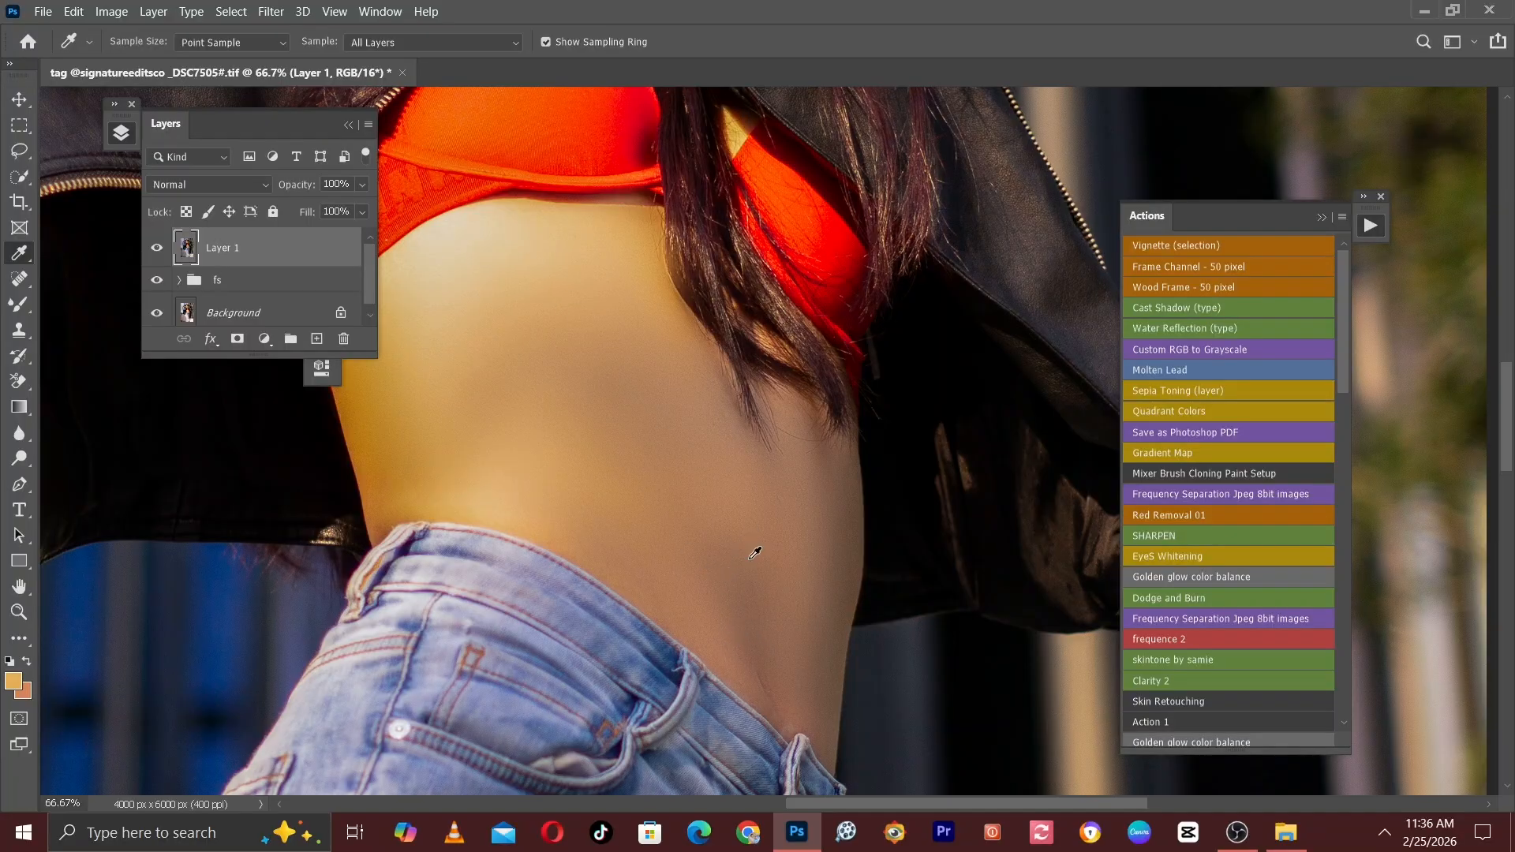
Sample the midriff skin just above the jeans waistband and adjust the foreground colour to d49f74.
left_click(746, 680)
mouse_move(608, 361)
left_mouse_down()
mouse_move(595, 365)
mouse_move(618, 364)
left_mouse_up()
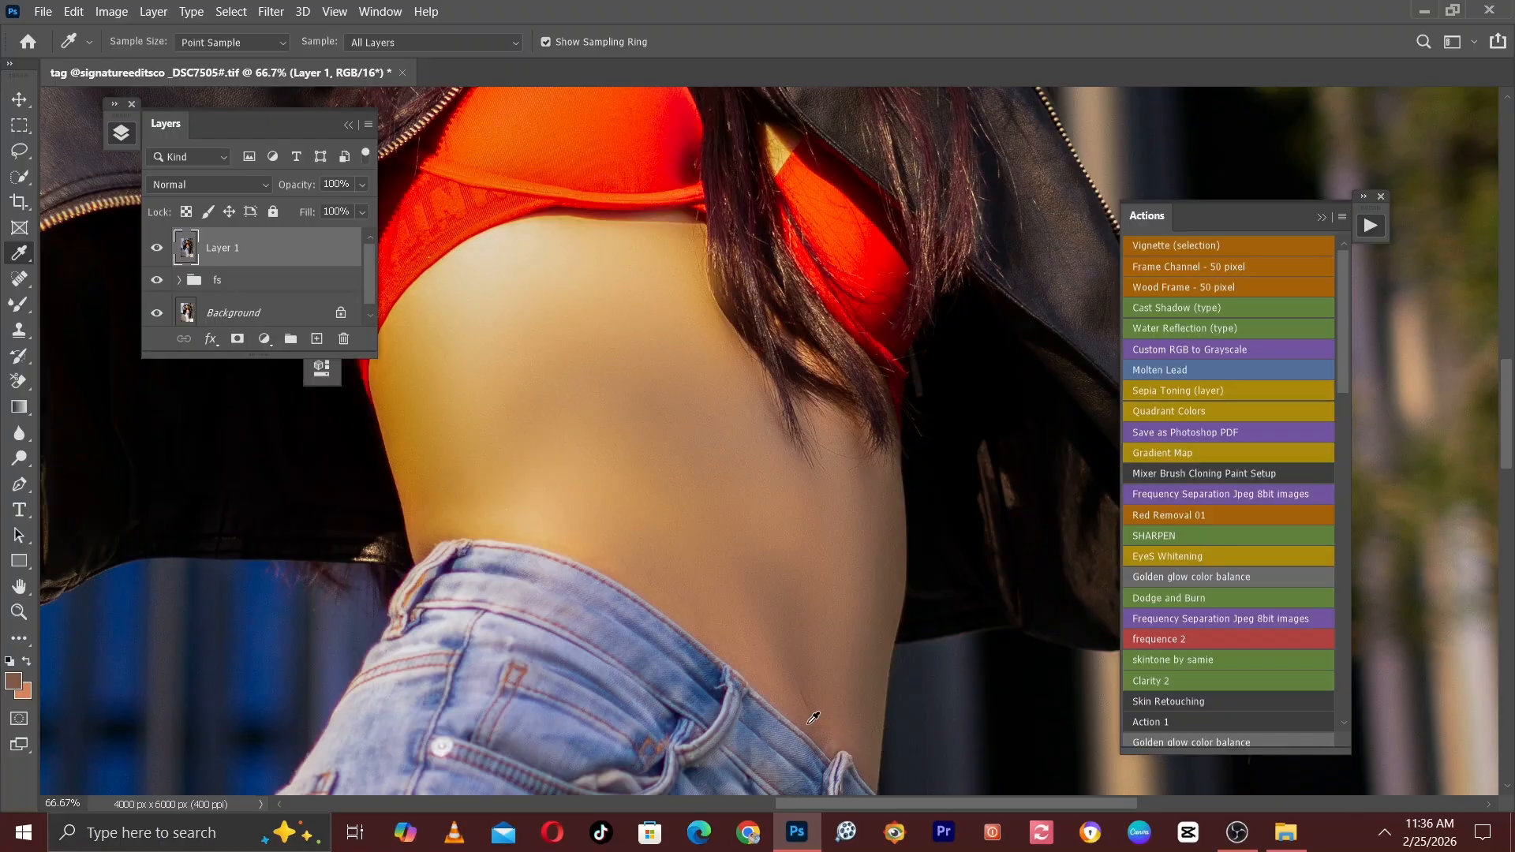
left_click_drag(762, 541, 756, 530)
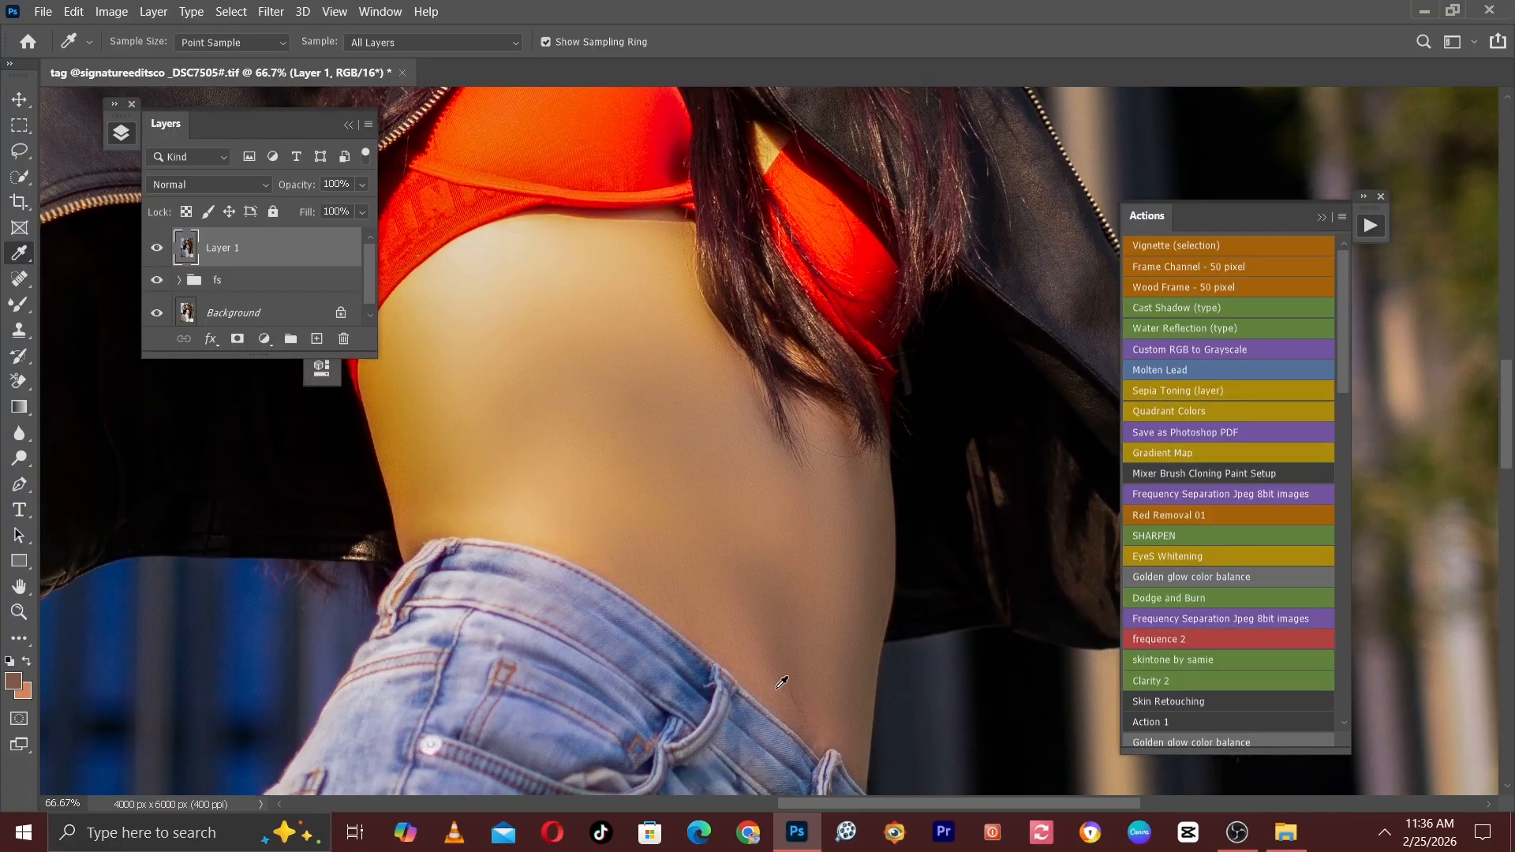
left_click(782, 682)
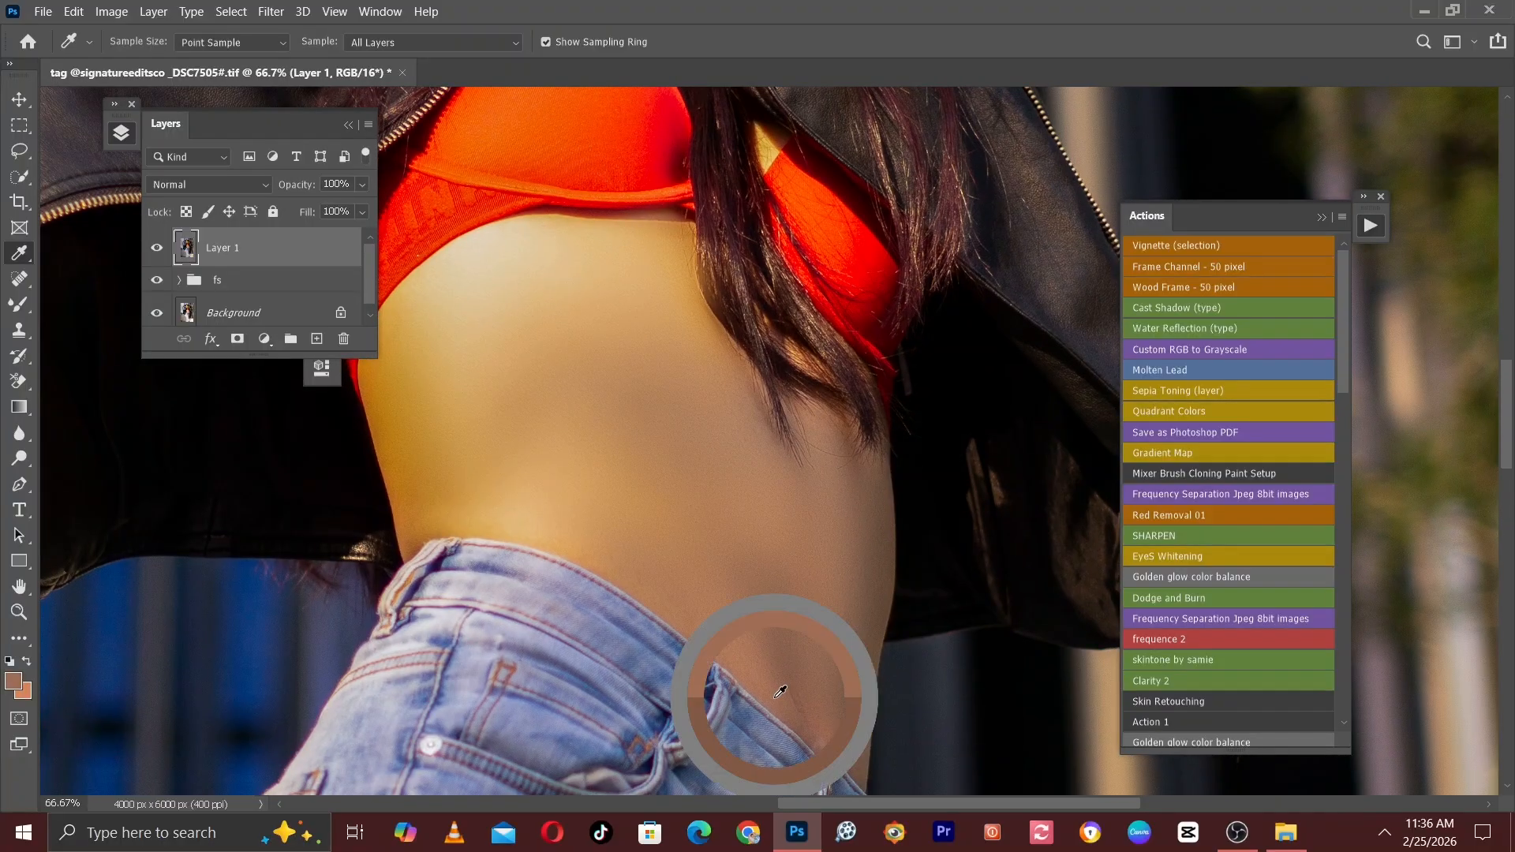
left_click(15, 681)
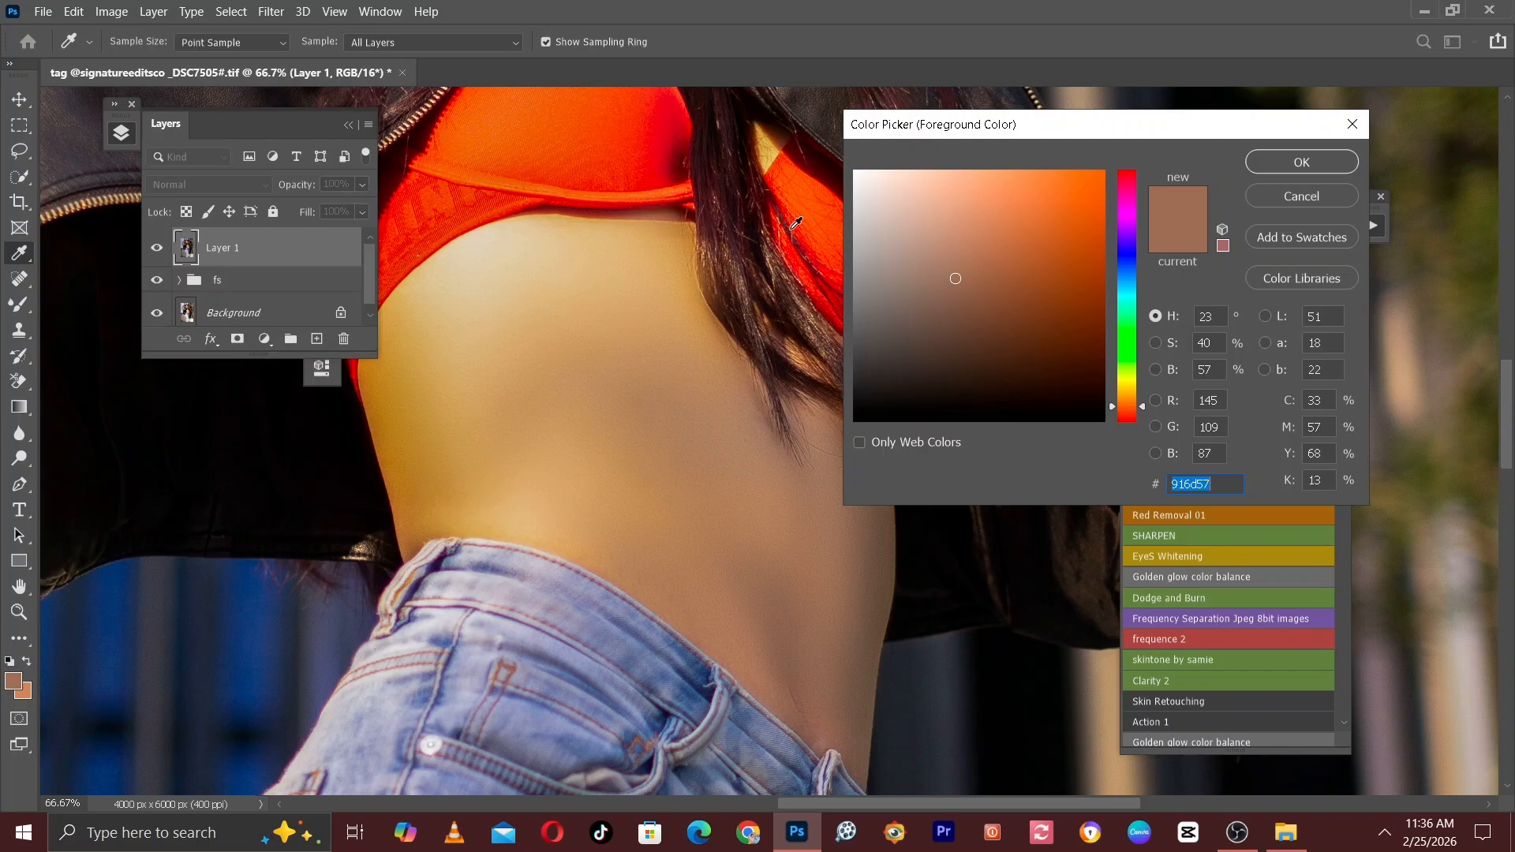
left_click_drag(960, 277, 969, 213)
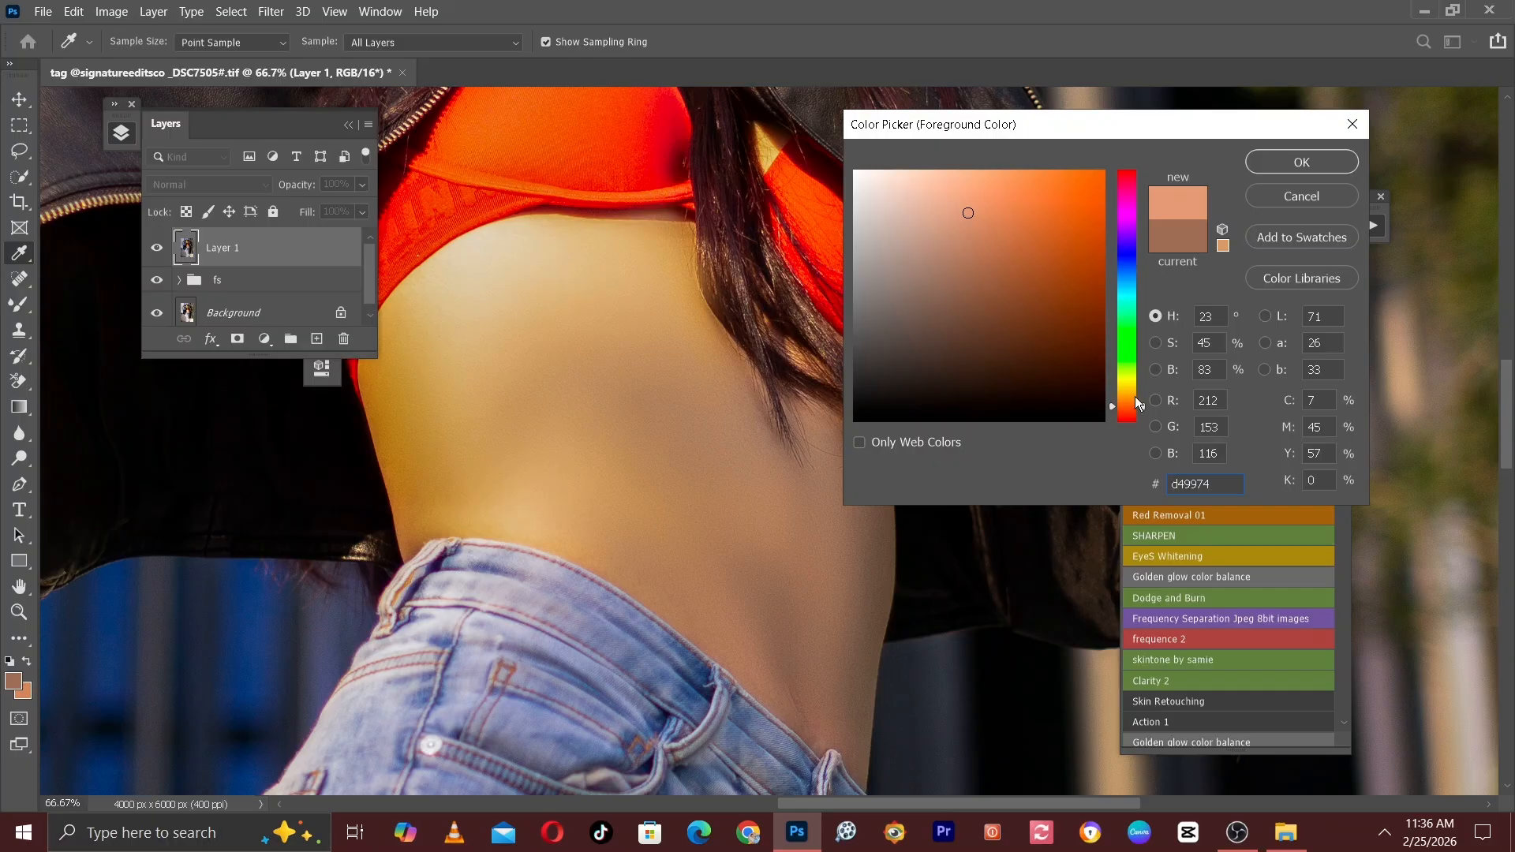
left_click_drag(1140, 406, 1145, 403)
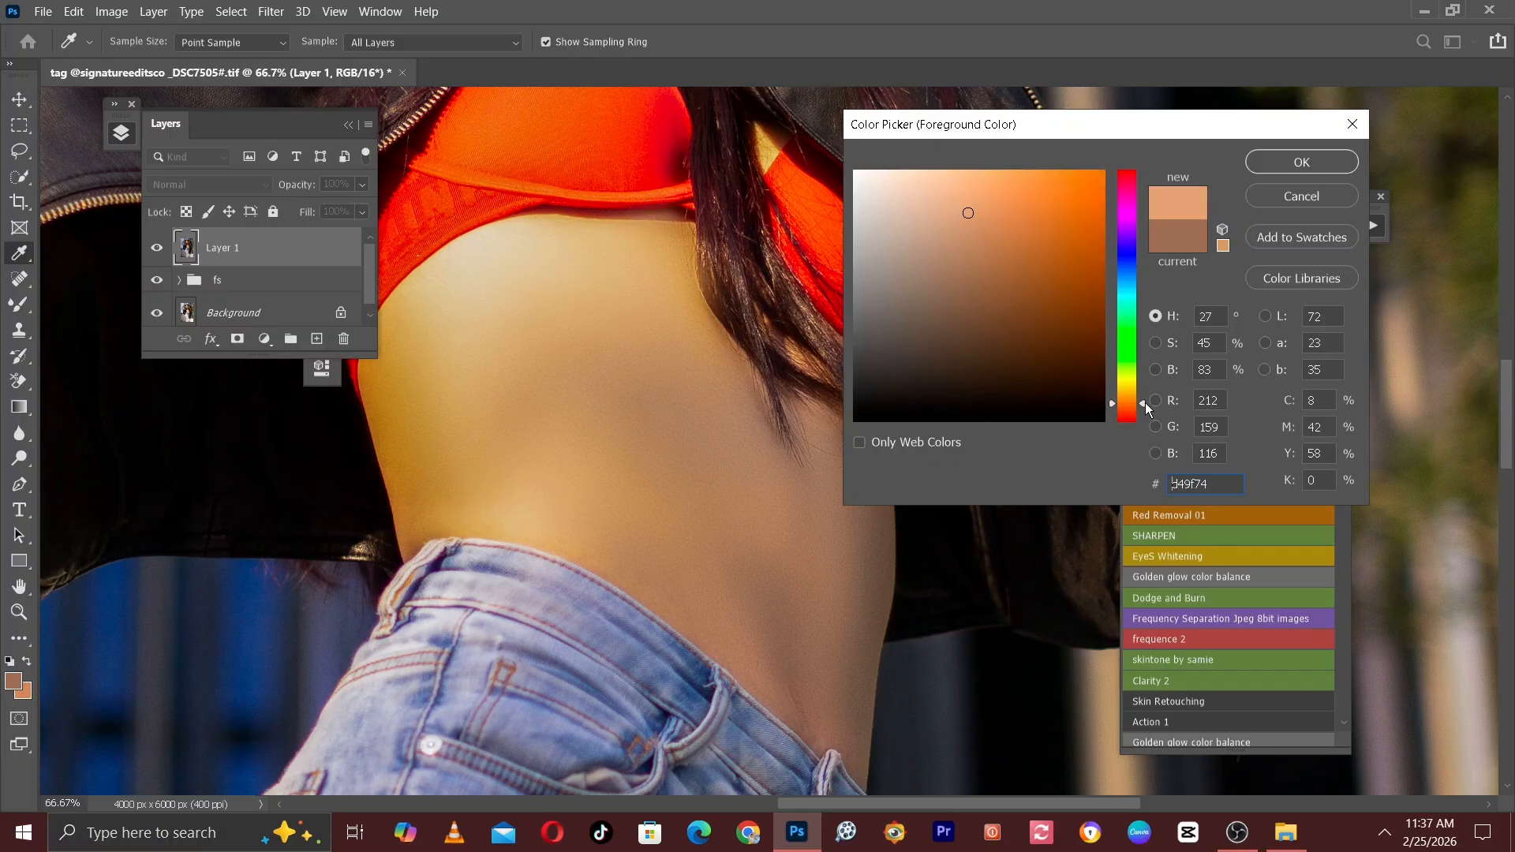
left_click(1301, 162)
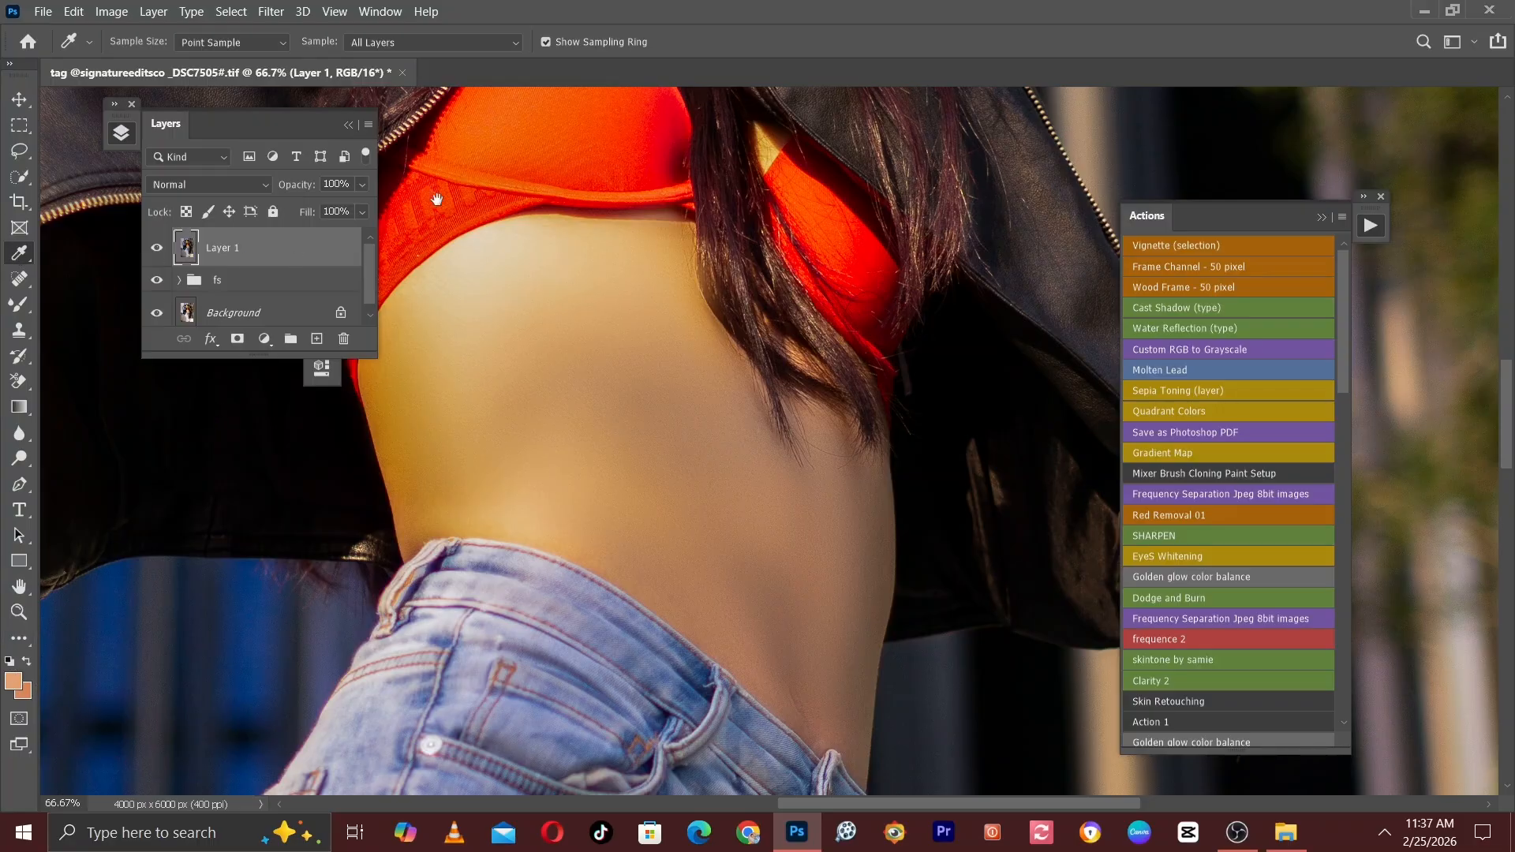
Set the blend mode of Layer 1 to Color.
left_click_drag(500, 281, 527, 599)
left_click_drag(517, 142, 751, 533)
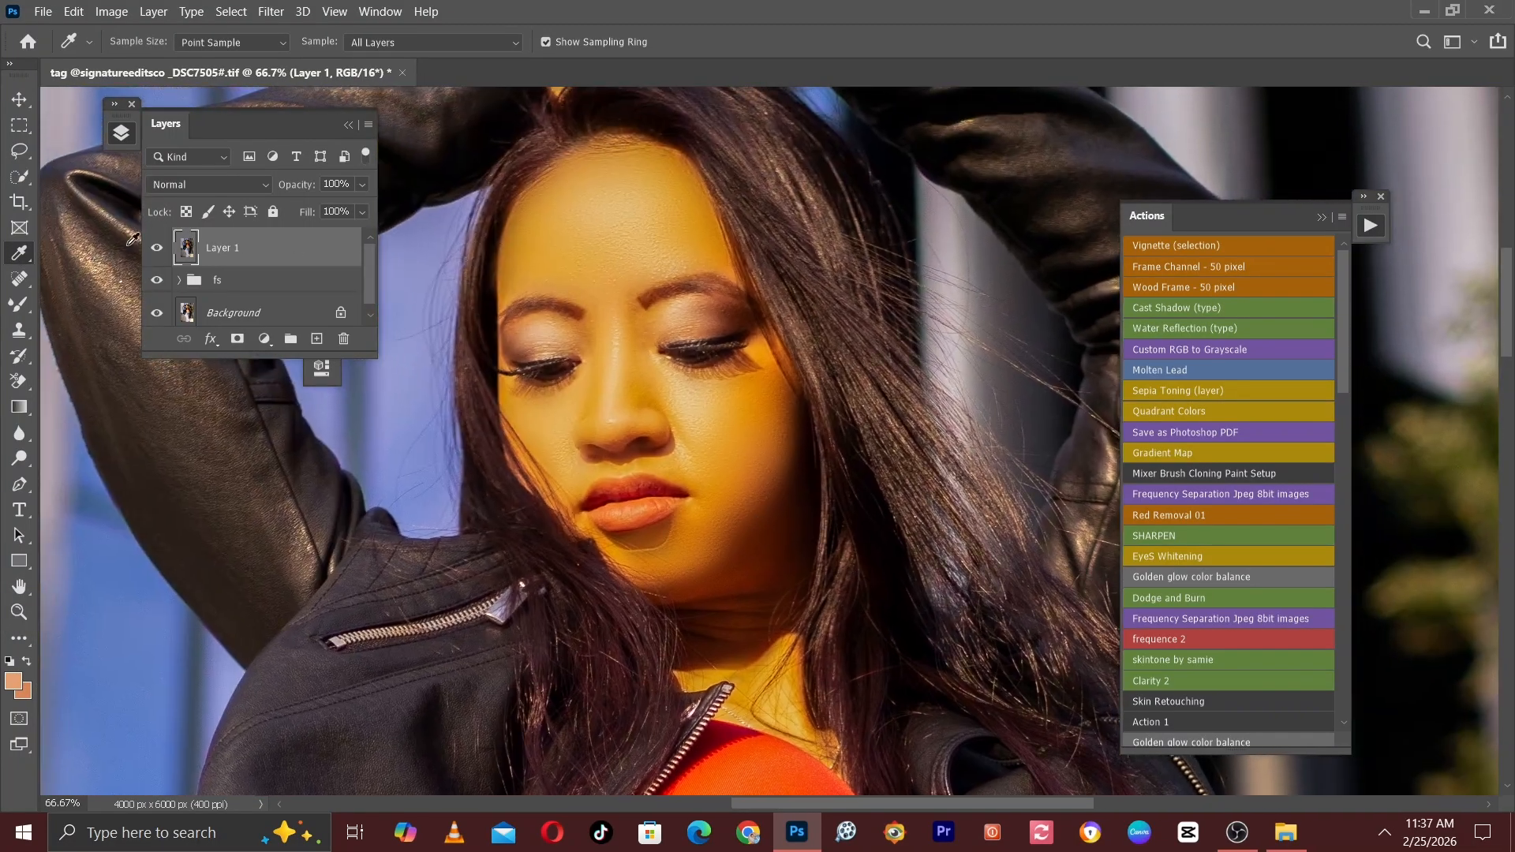
left_click(202, 186)
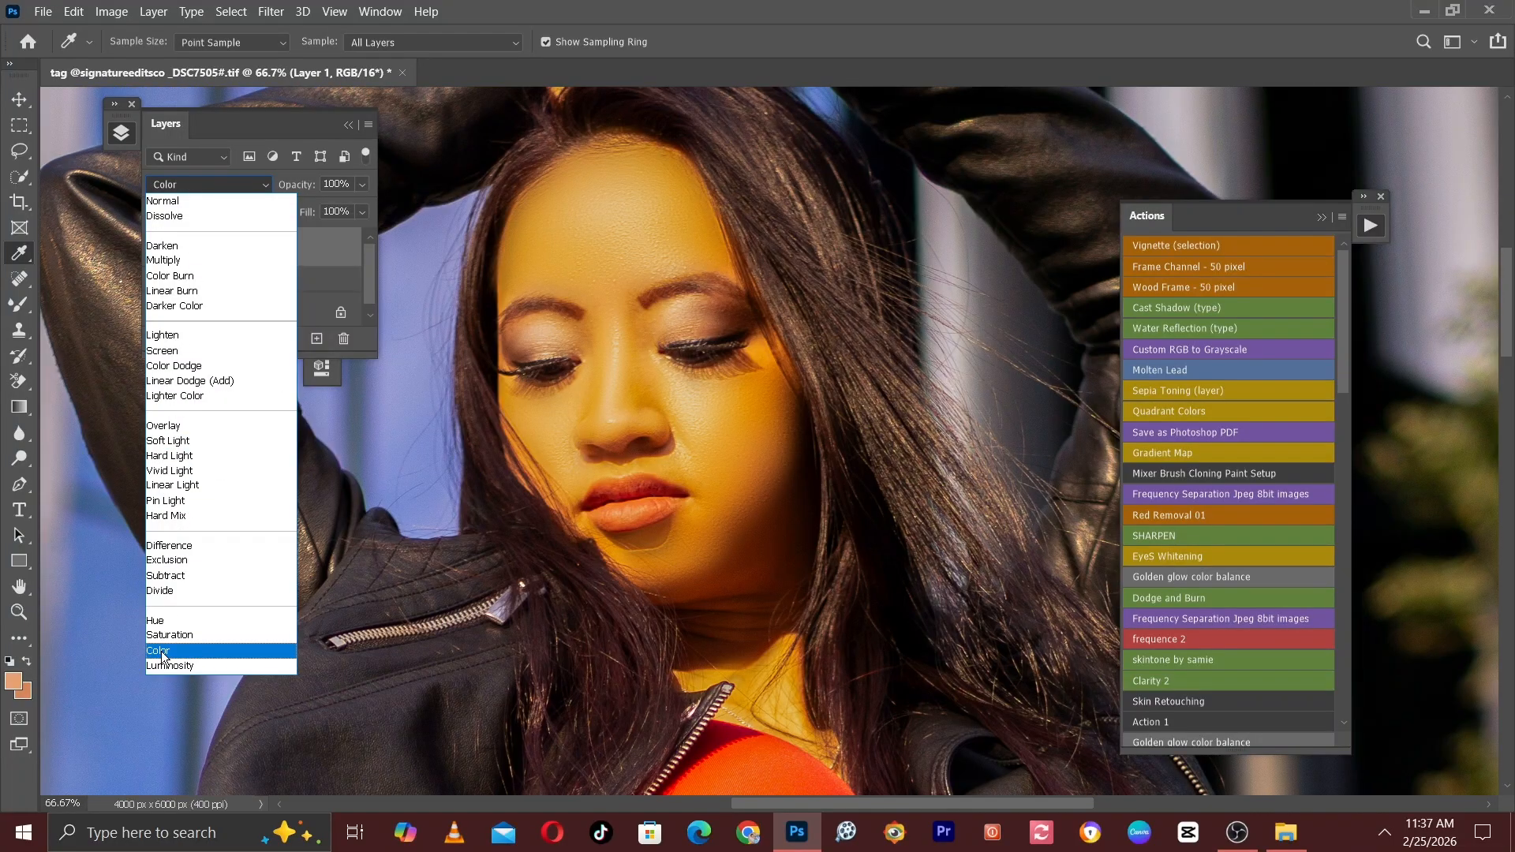
left_click(164, 651)
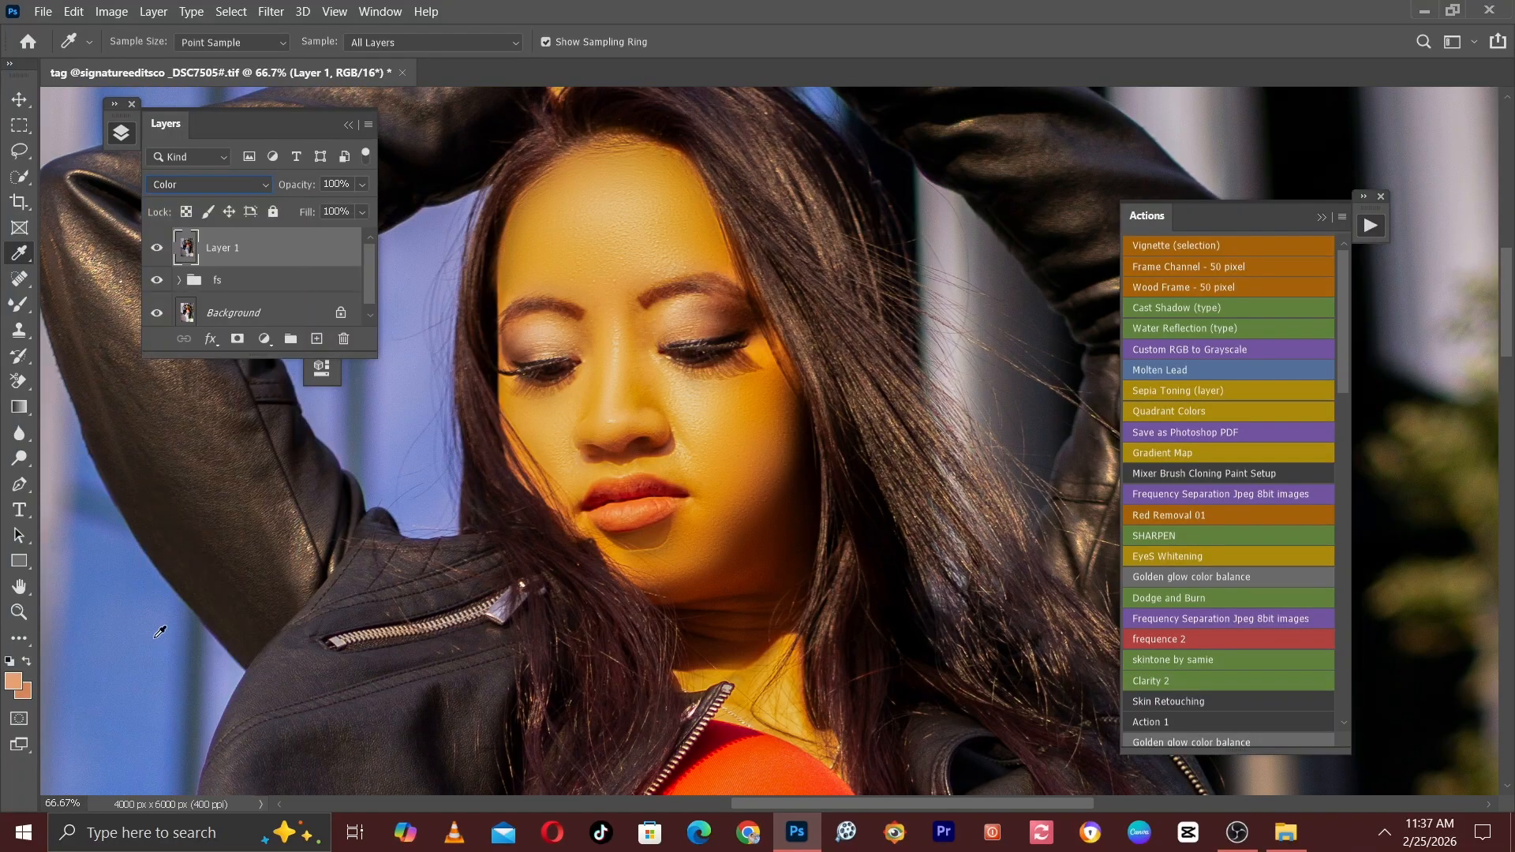
Switch to the regular Brush tool with a soft round tip and reduce its size to 70 for the face.
left_click(18, 314)
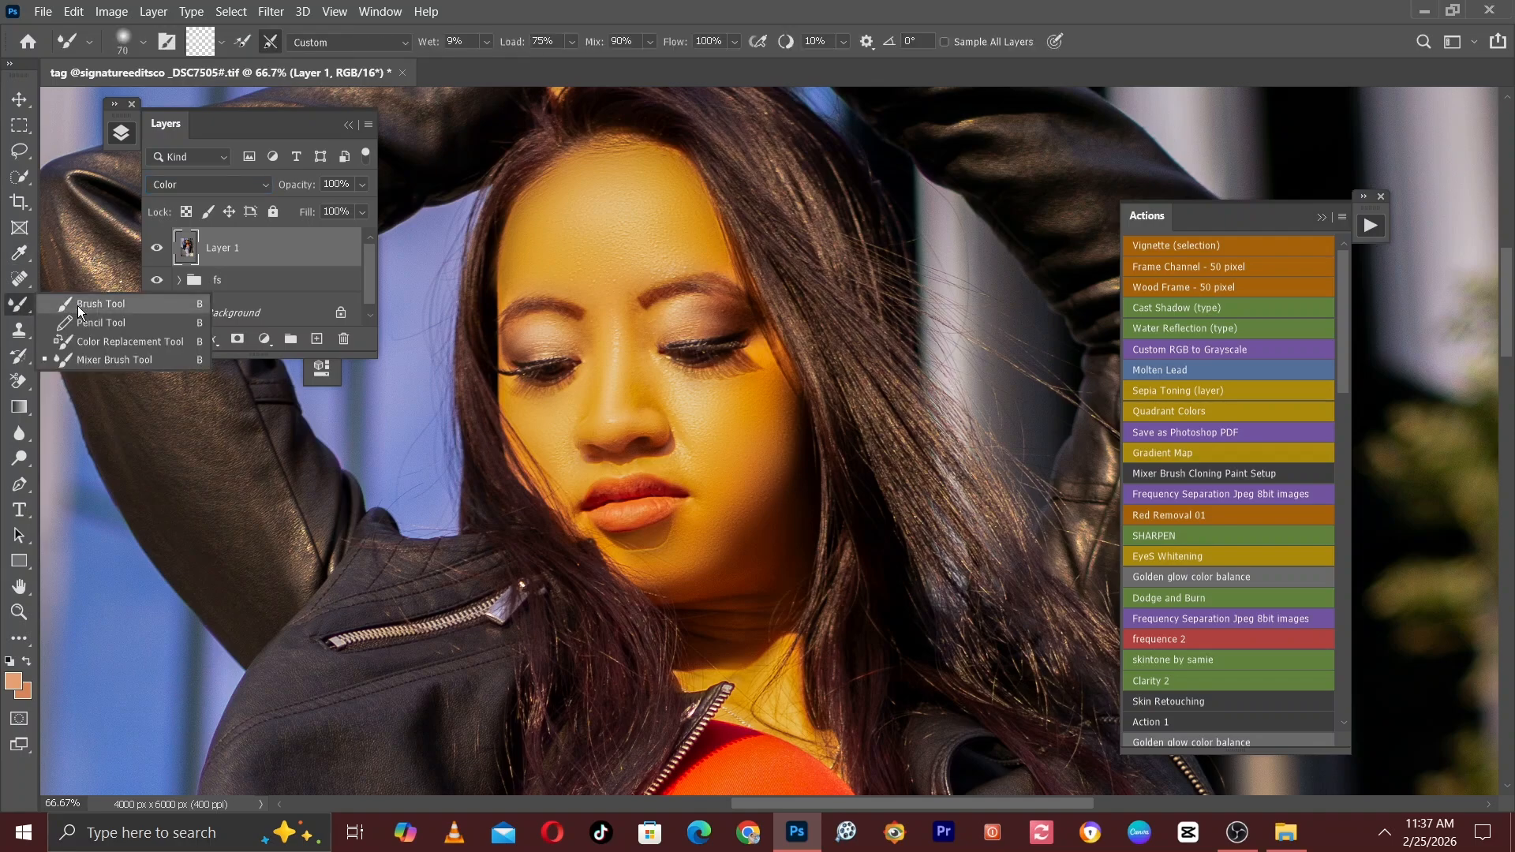
left_click(89, 304)
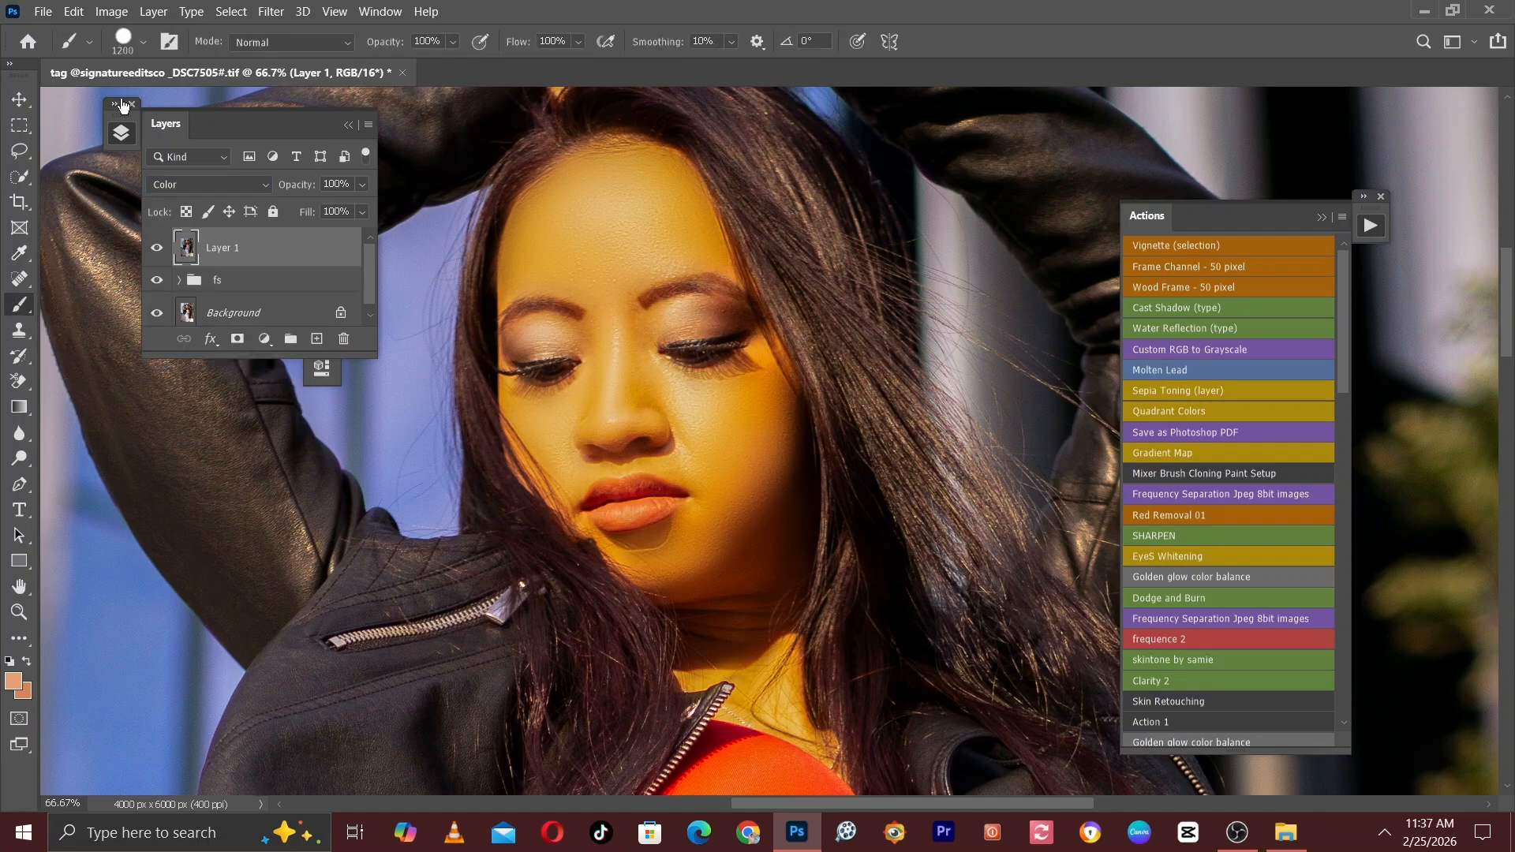
left_click(143, 41)
left_click(74, 249)
left_click_drag(630, 356, 691, 473)
key("ctrl+plus")
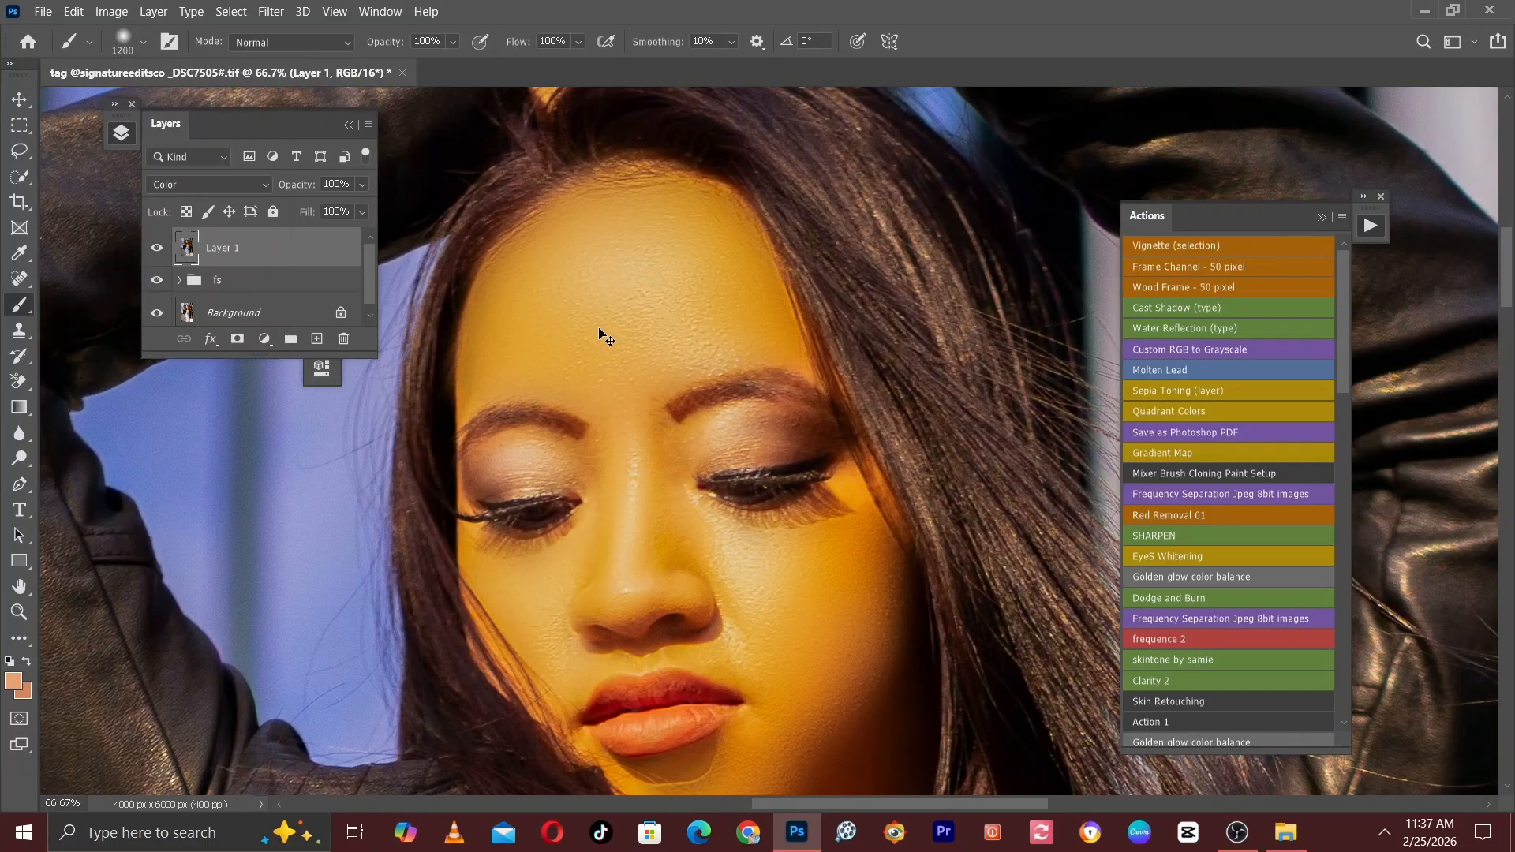
key("bracketleft")
key("bracketleft")
key("bracketleft")
key("bracketleft")
key("bracketleft")
key("bracketleft")
key("bracketleft")
key("bracketleft")
key("bracketleft")
key("bracketleft")
key("bracketleft")
key("bracketleft")
key("bracketleft")
key("bracketleft")
key("bracketleft")
key("bracketleft")
key("bracketleft")
key("bracketleft")
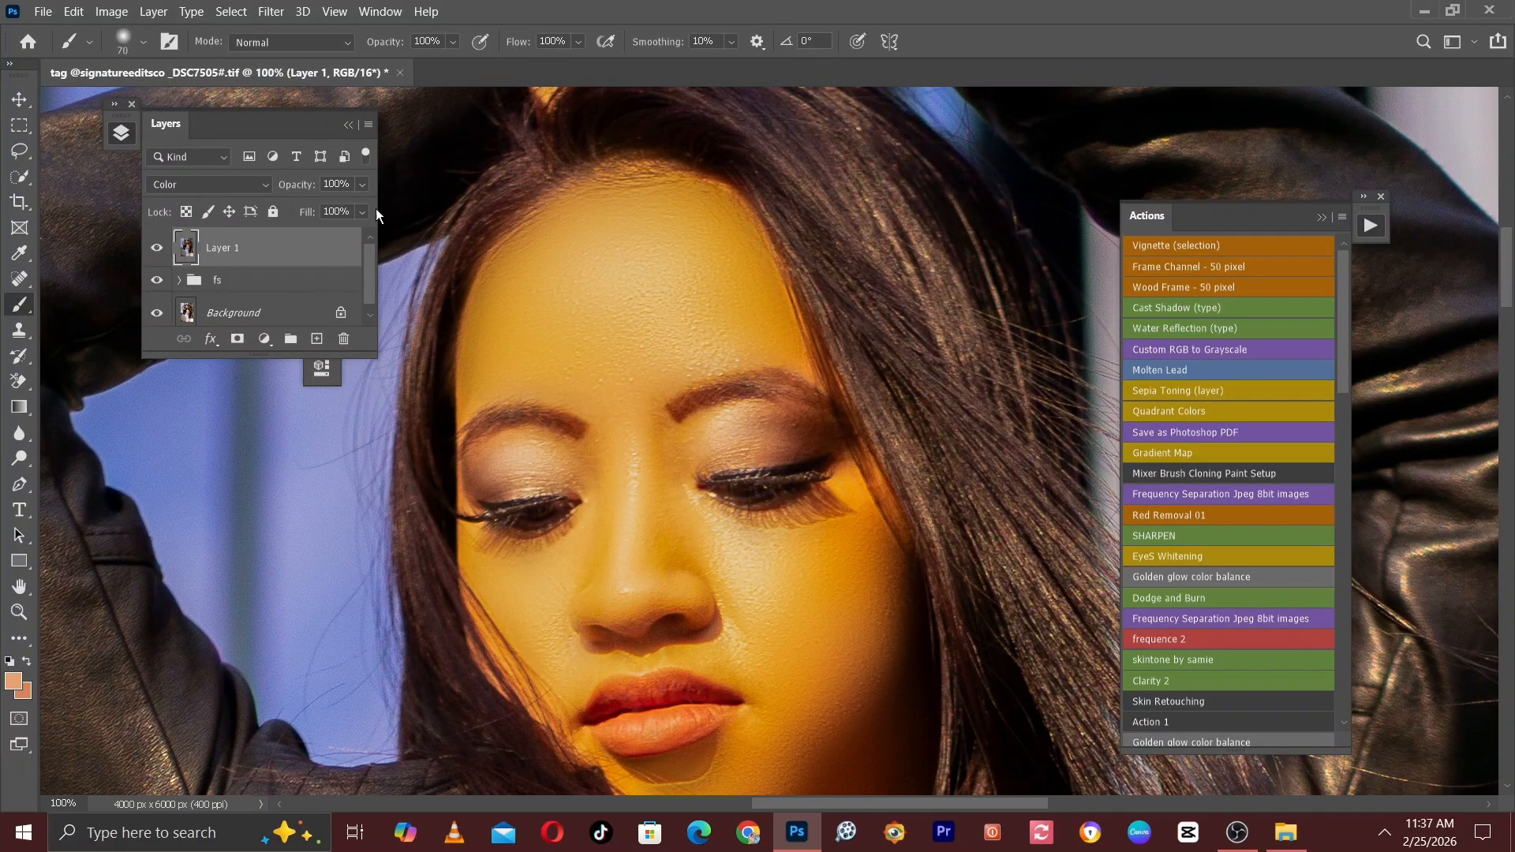
Paint the sampled skin tone over the forehead and nose with the soft brush at about size 100.
key("bracketright")
key("bracketright")
key("bracketright")
mouse_move(509, 332)
left_mouse_down()
mouse_move(502, 355)
mouse_move(519, 325)
mouse_move(509, 335)
mouse_move(597, 357)
mouse_move(544, 324)
mouse_move(599, 247)
mouse_move(684, 270)
mouse_move(571, 220)
mouse_move(603, 221)
mouse_move(508, 311)
mouse_move(498, 355)
mouse_move(508, 296)
left_mouse_up()
key("bracketright")
key("bracketleft")
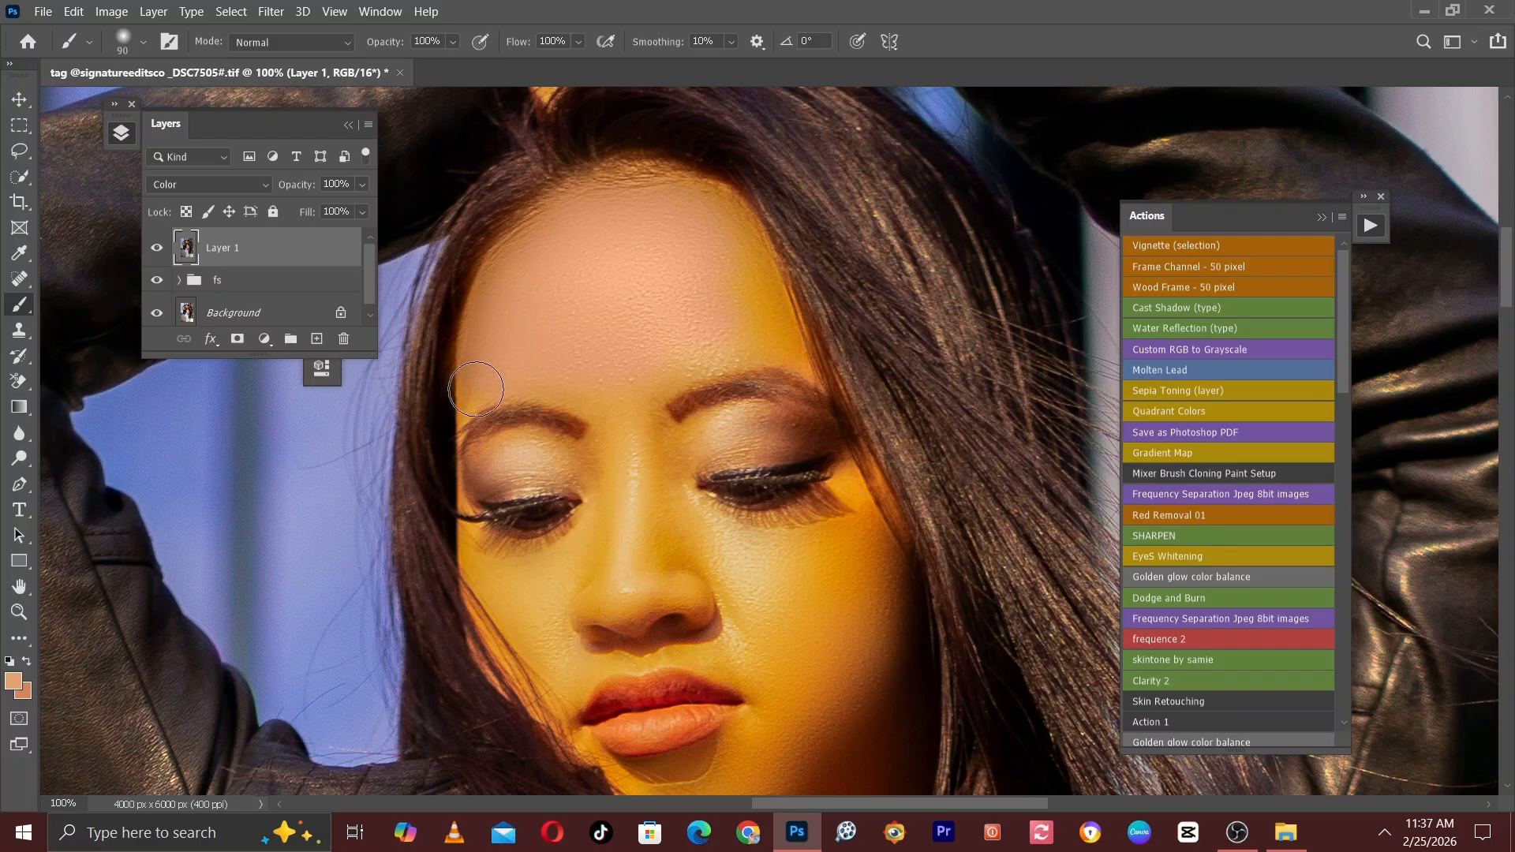
key("bracketleft")
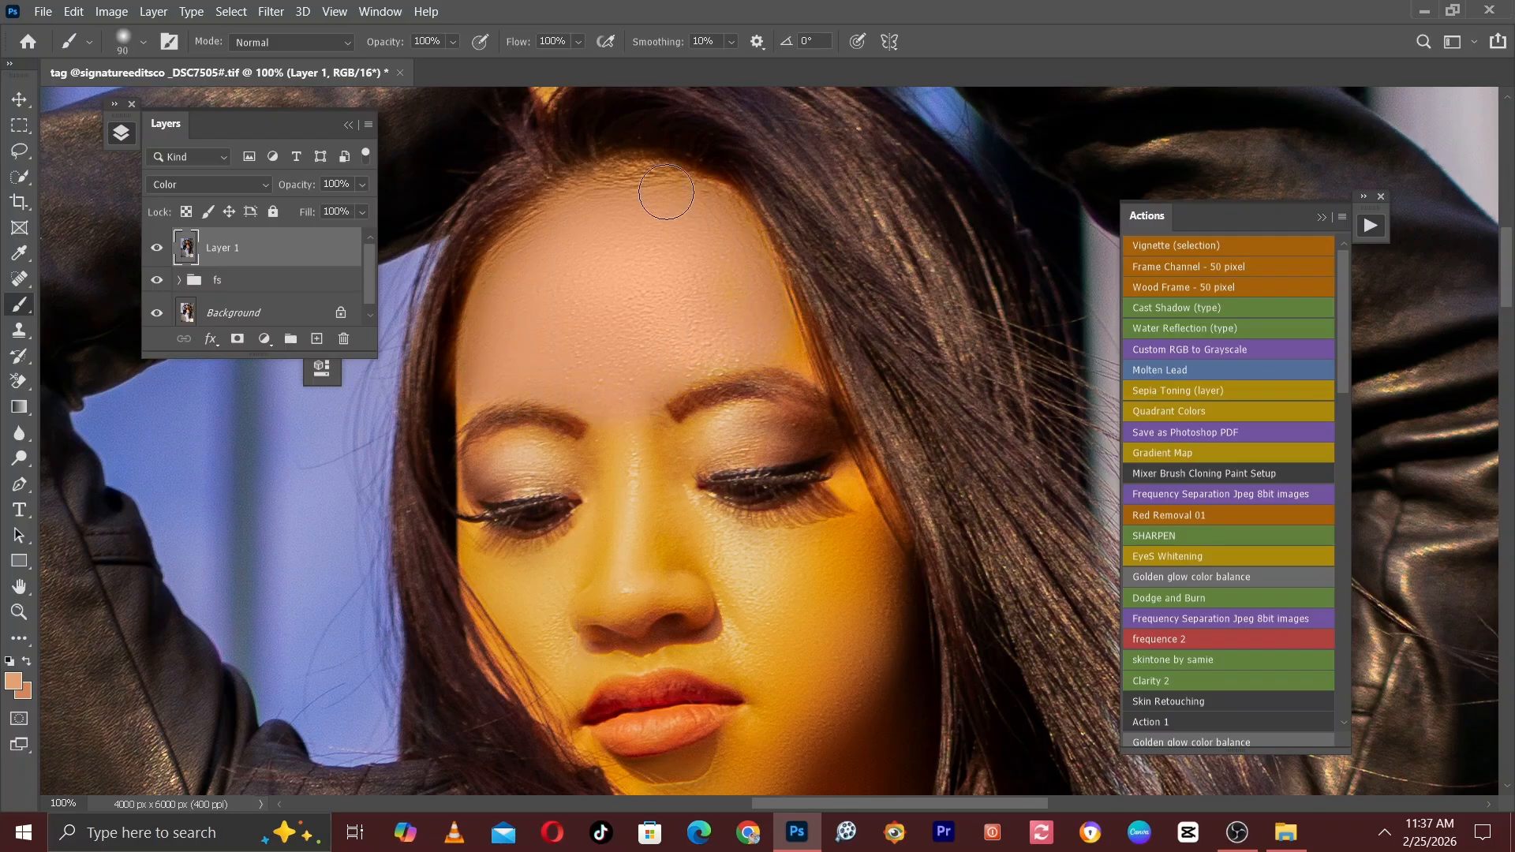
left_click_drag(661, 352, 679, 198)
key("bracketright")
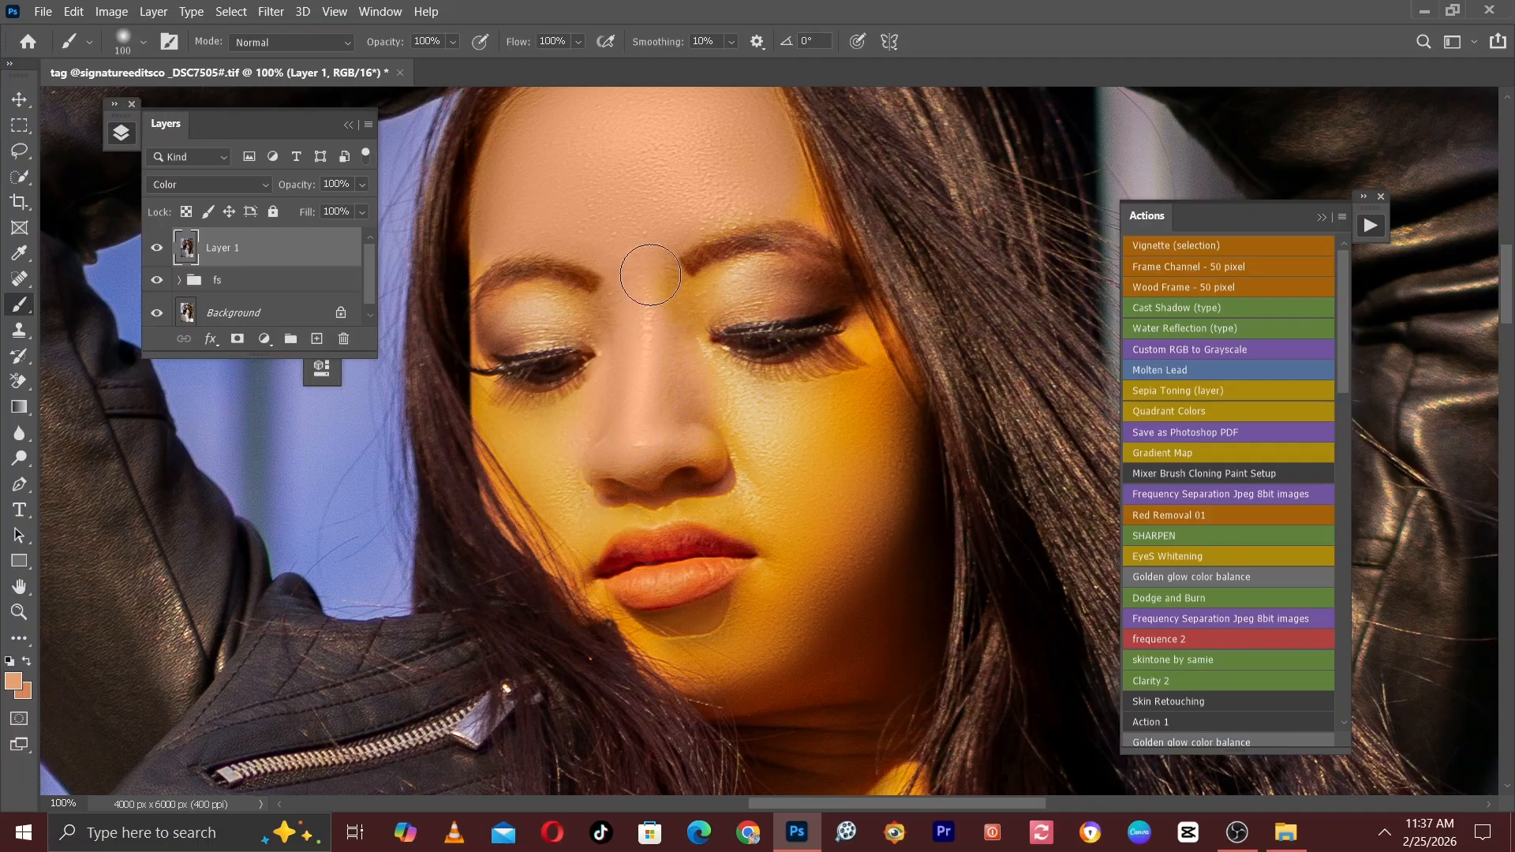
Paint the skin tone over the broad cheek on the side of the face nearer the loose hair.
key("bracketright")
mouse_move(760, 410)
left_mouse_down()
mouse_move(802, 484)
mouse_move(862, 440)
mouse_move(788, 450)
mouse_move(789, 563)
mouse_move(836, 402)
mouse_move(888, 474)
mouse_move(848, 615)
left_mouse_up()
key("bracketleft")
key("bracketleft")
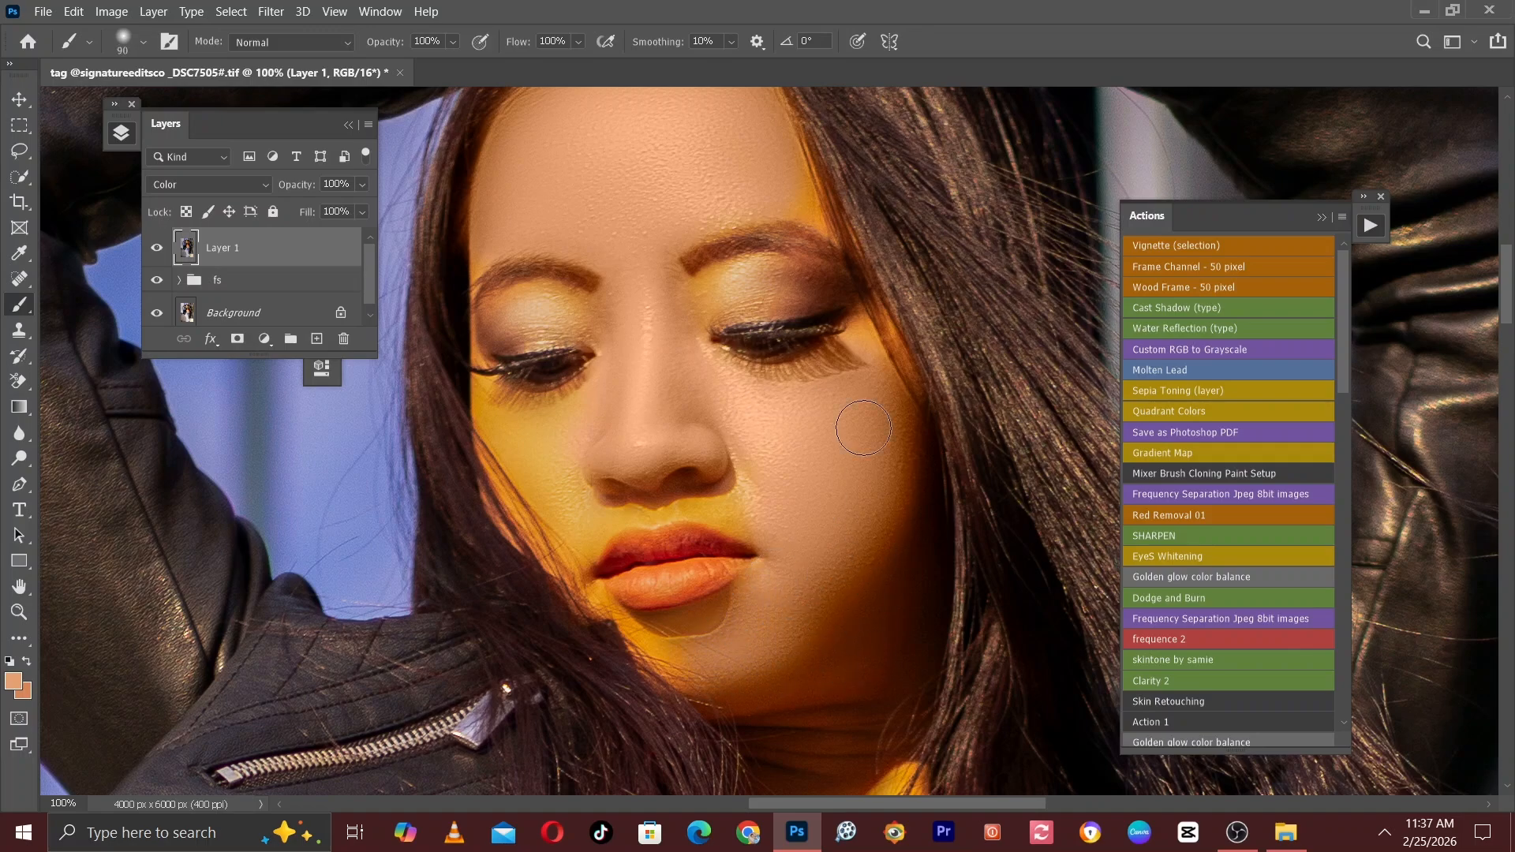
left_click_drag(628, 327, 701, 427)
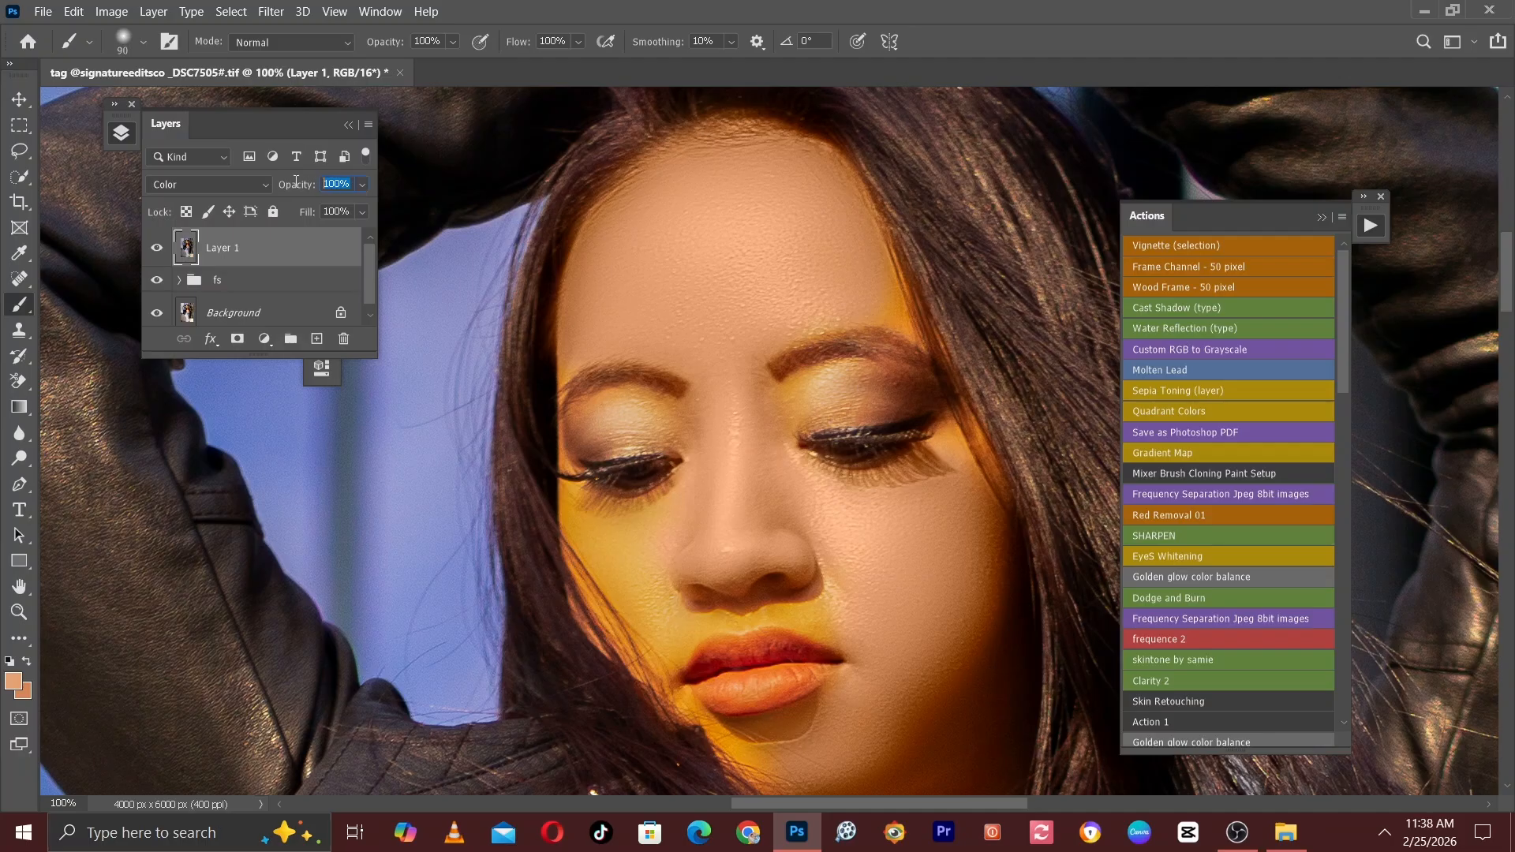
Recolour the remaining yellow cheek beside the jacket-side hair with the brush at about size 90.
key("Return")
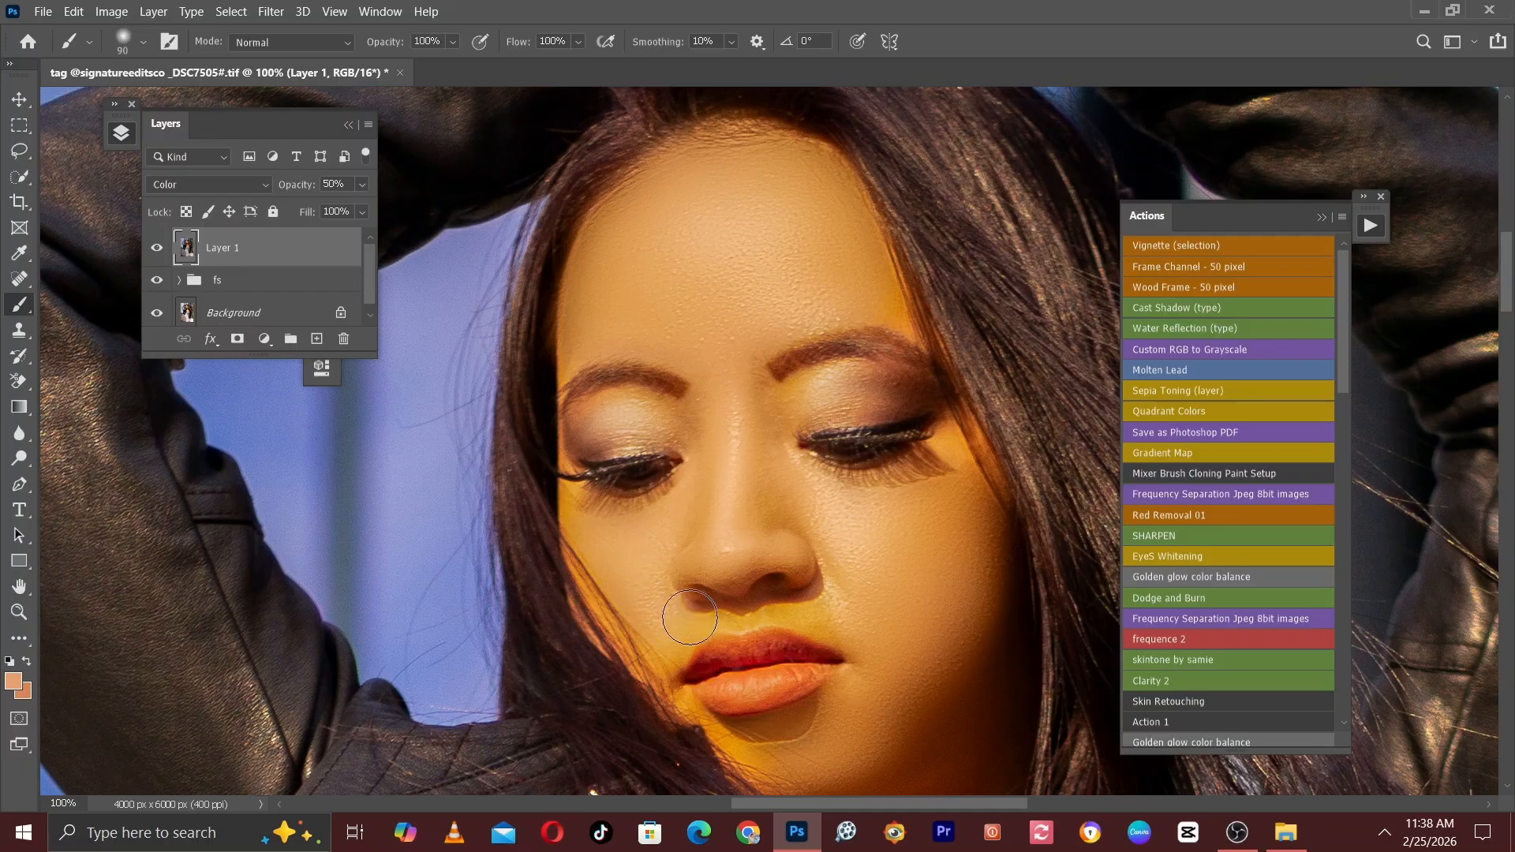
key("bracketright")
key("bracketright")
key("bracketright")
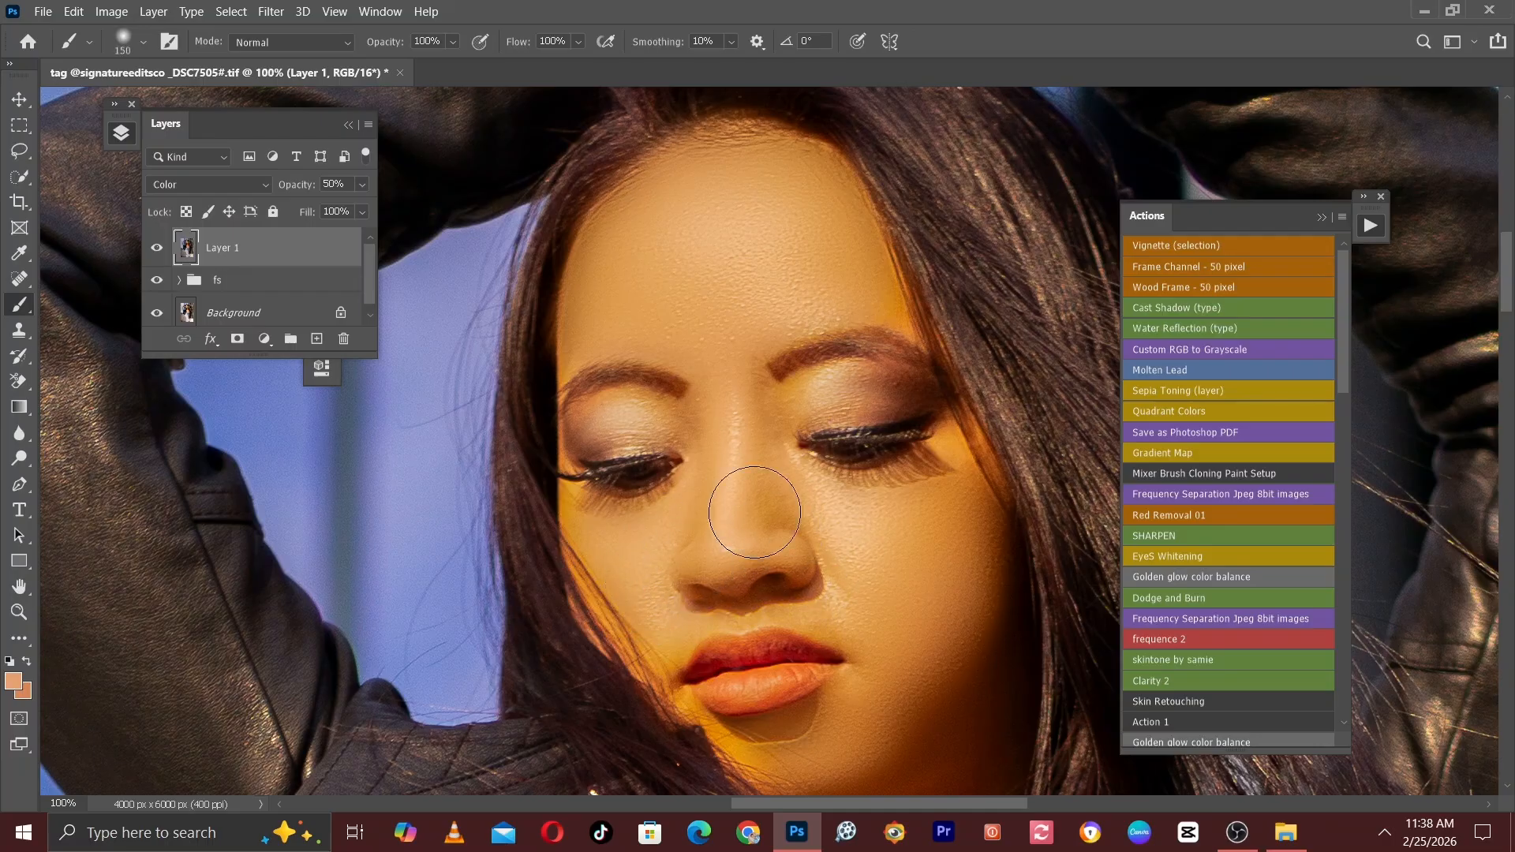
key("bracketleft")
key("bracketleft")
key("bracketleft")
key("bracketleft")
key("bracketleft")
key("bracketright")
key("bracketright")
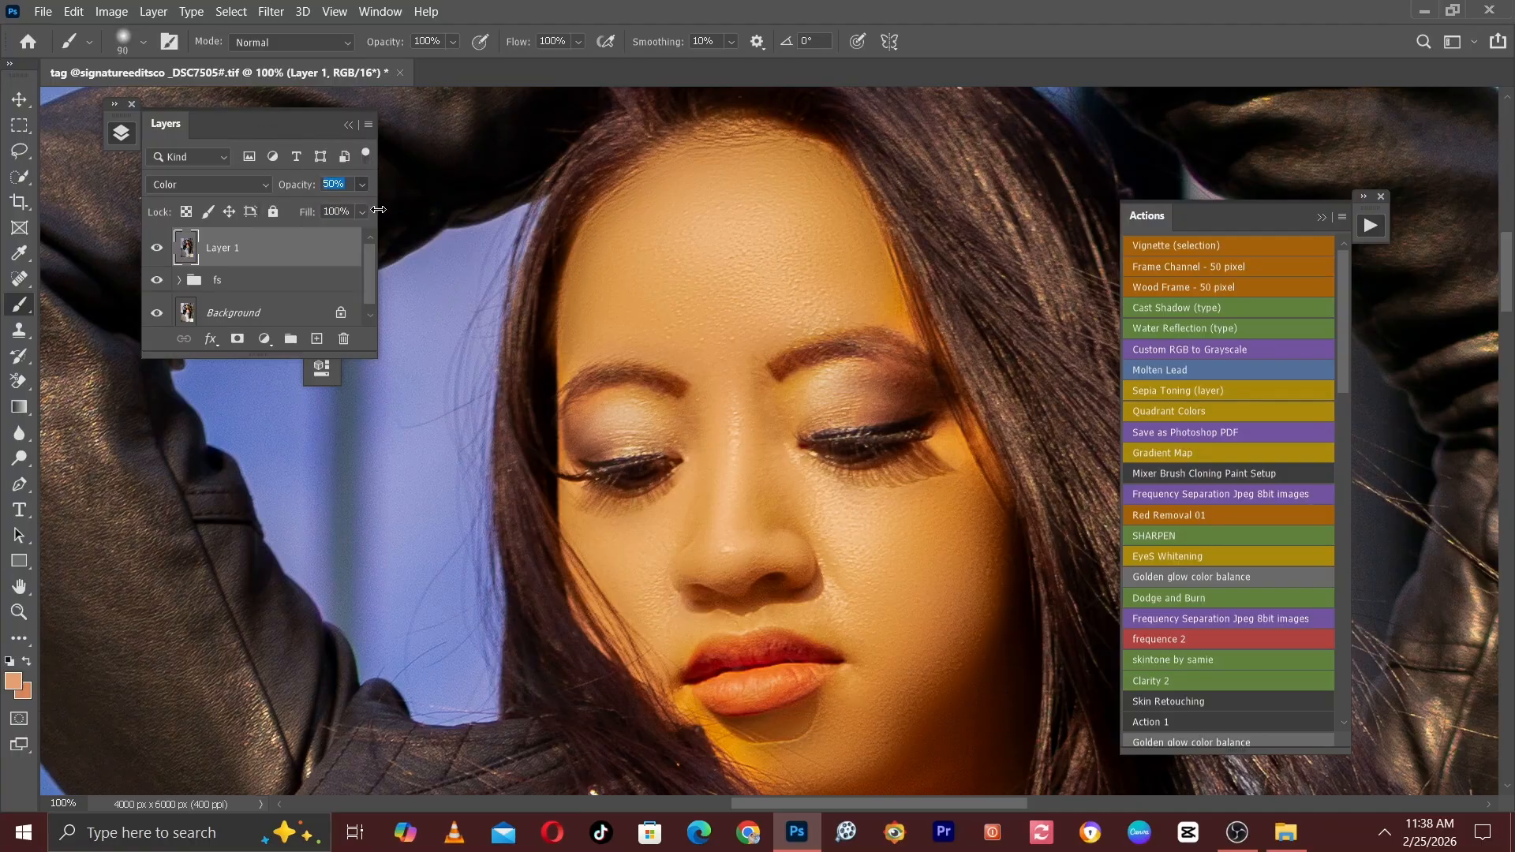
Compare Layer 1 at a reduced opacity and return its opacity to 100%.
left_click(362, 189)
left_click_drag(352, 206, 398, 208)
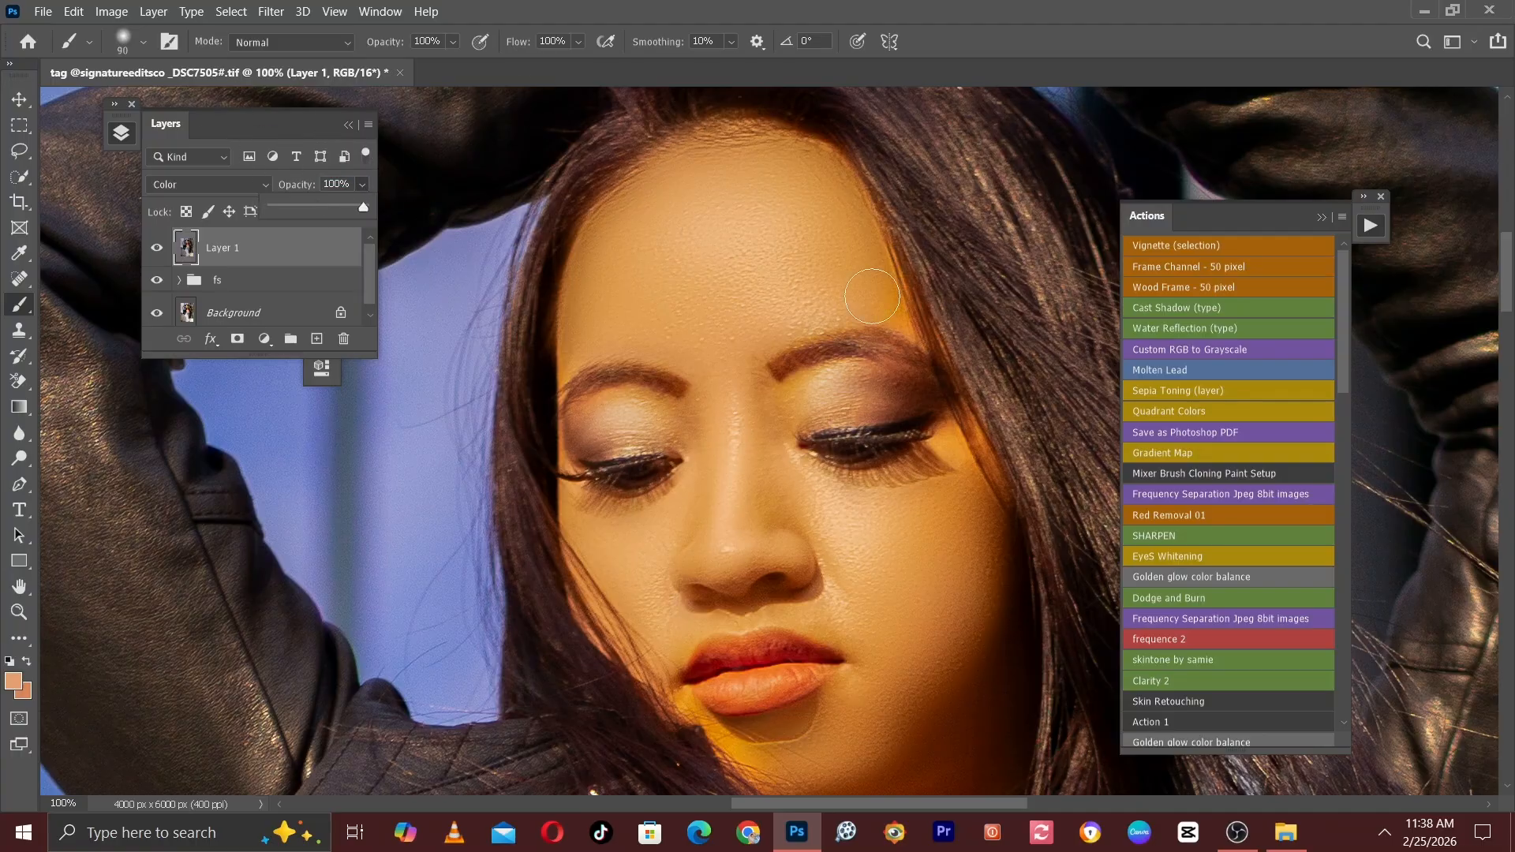
key("bracketleft")
key("bracketright")
key("bracketright")
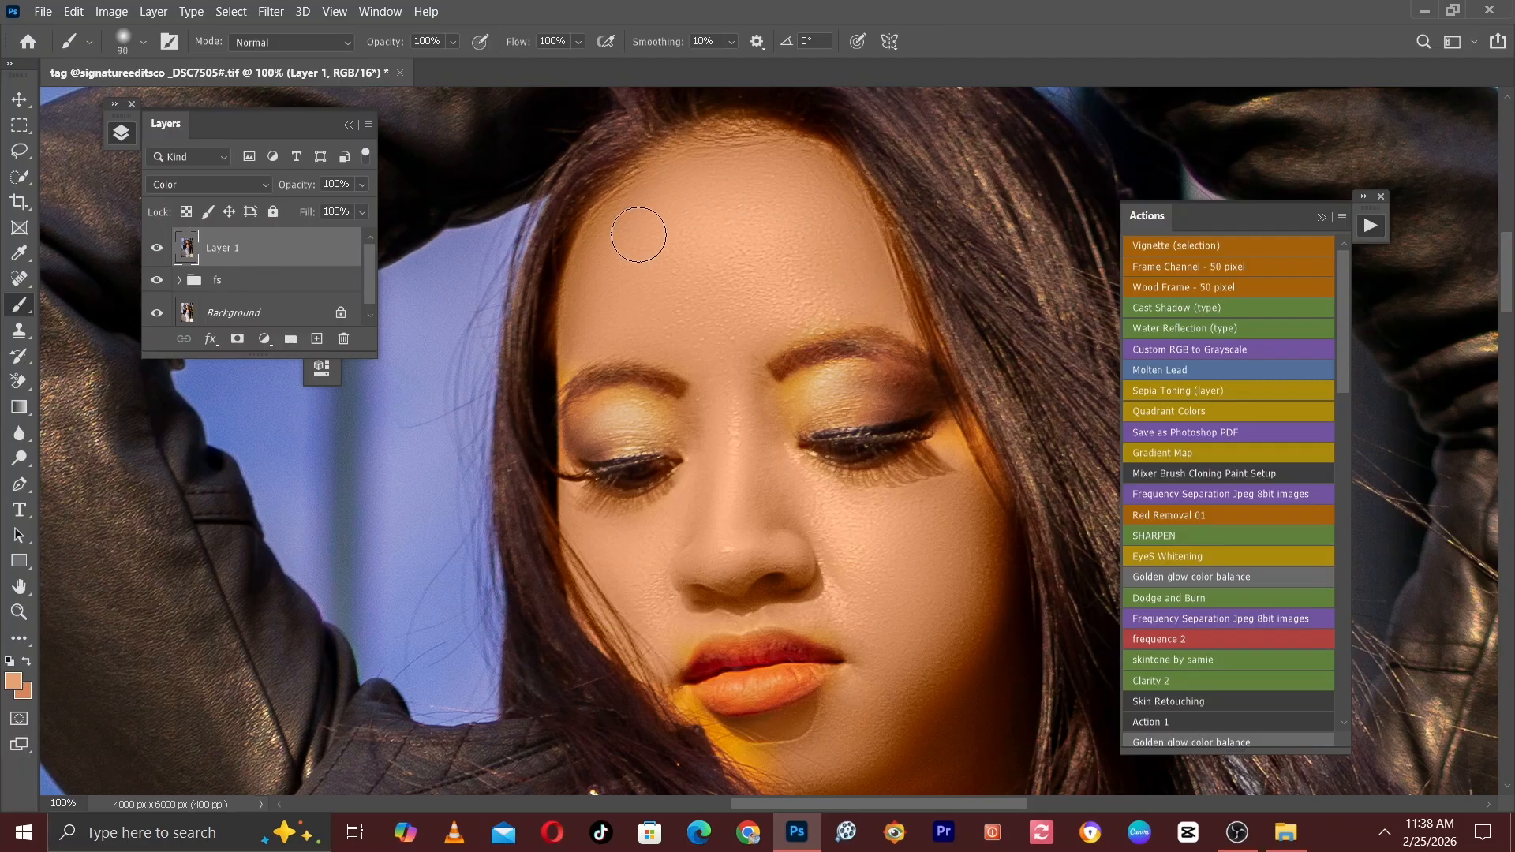
Paint the skin tone over the eyelids and around the eyebrows, reducing the brush to size 70.
key("bracketleft")
key("bracketleft")
mouse_move(717, 439)
left_mouse_down()
mouse_move(654, 334)
mouse_move(723, 249)
mouse_move(816, 248)
mouse_move(853, 270)
left_mouse_up()
key("bracketleft")
key("bracketleft")
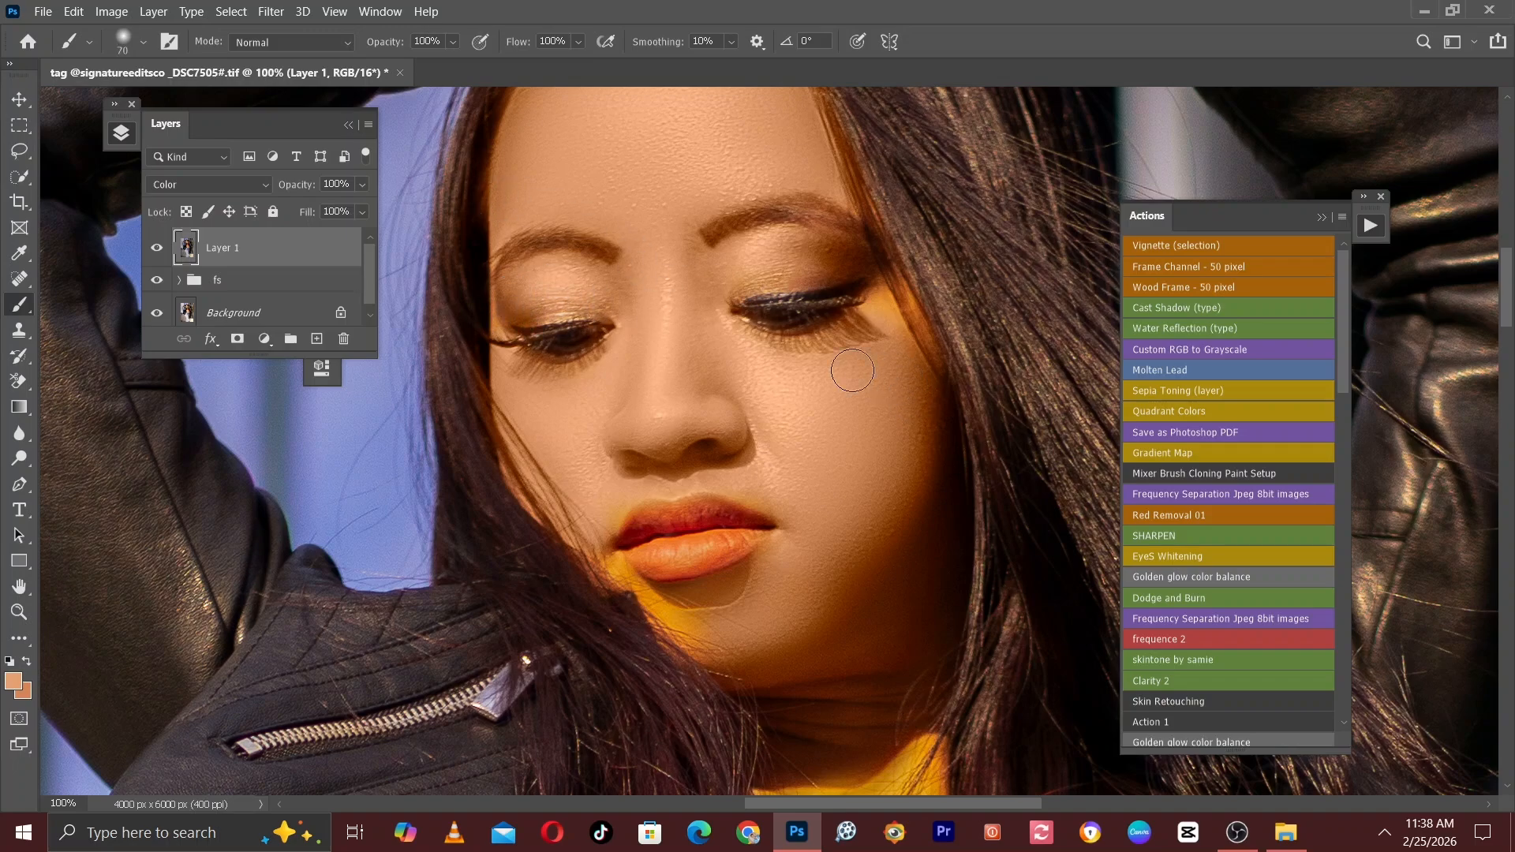
Recolour the face edge along the hair, the jaw and the chin below the lips with brush sizes 80 to 100.
left_click_drag(886, 287, 931, 414)
left_click_drag(916, 289, 908, 211)
key("bracketright")
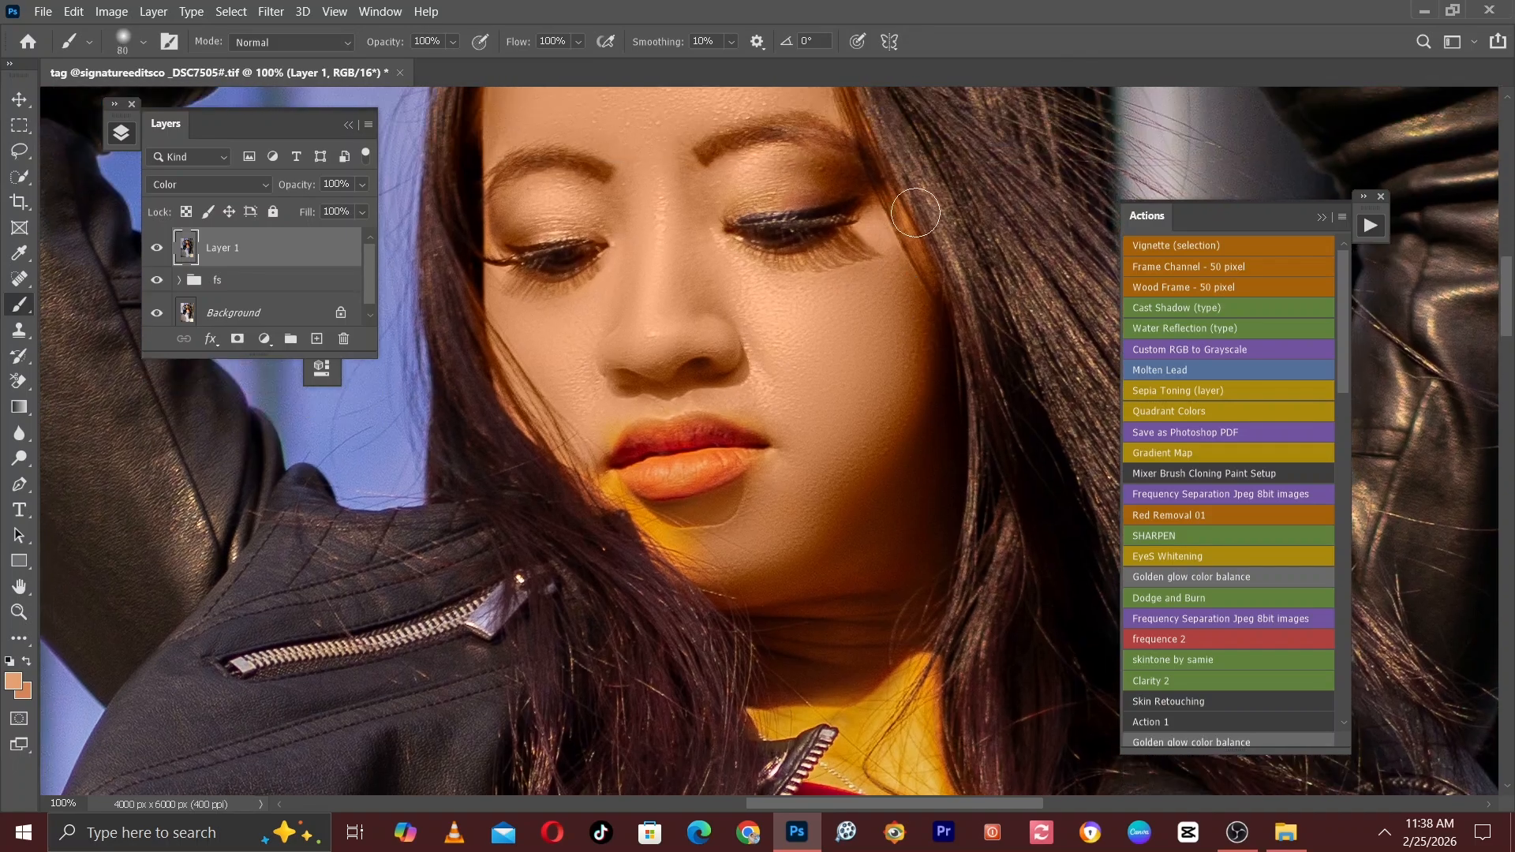
key("bracketright")
left_click_drag(902, 323, 902, 254)
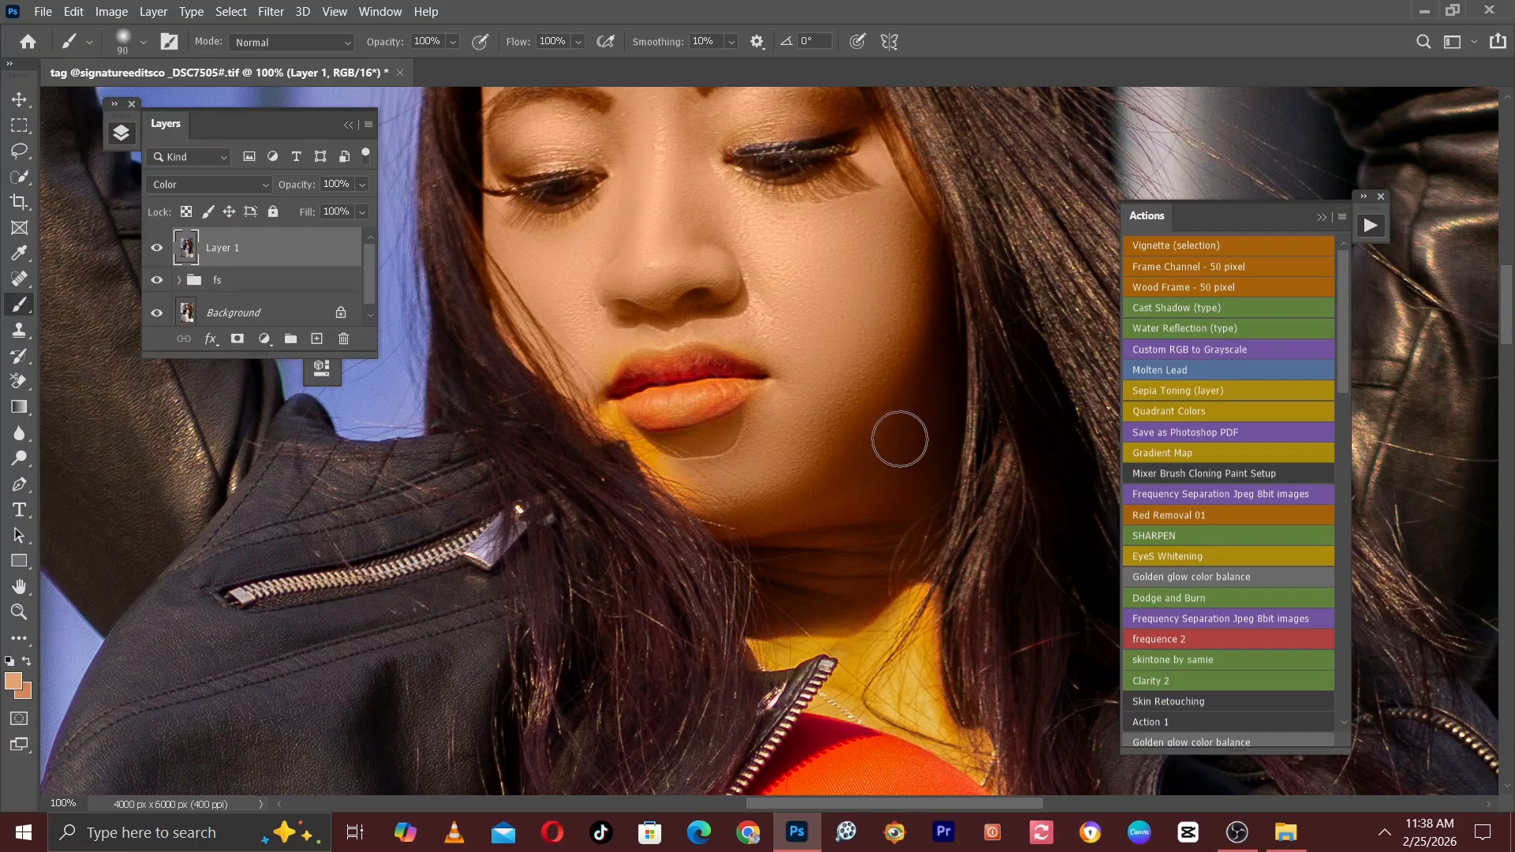
key("bracketleft")
key("bracketleft")
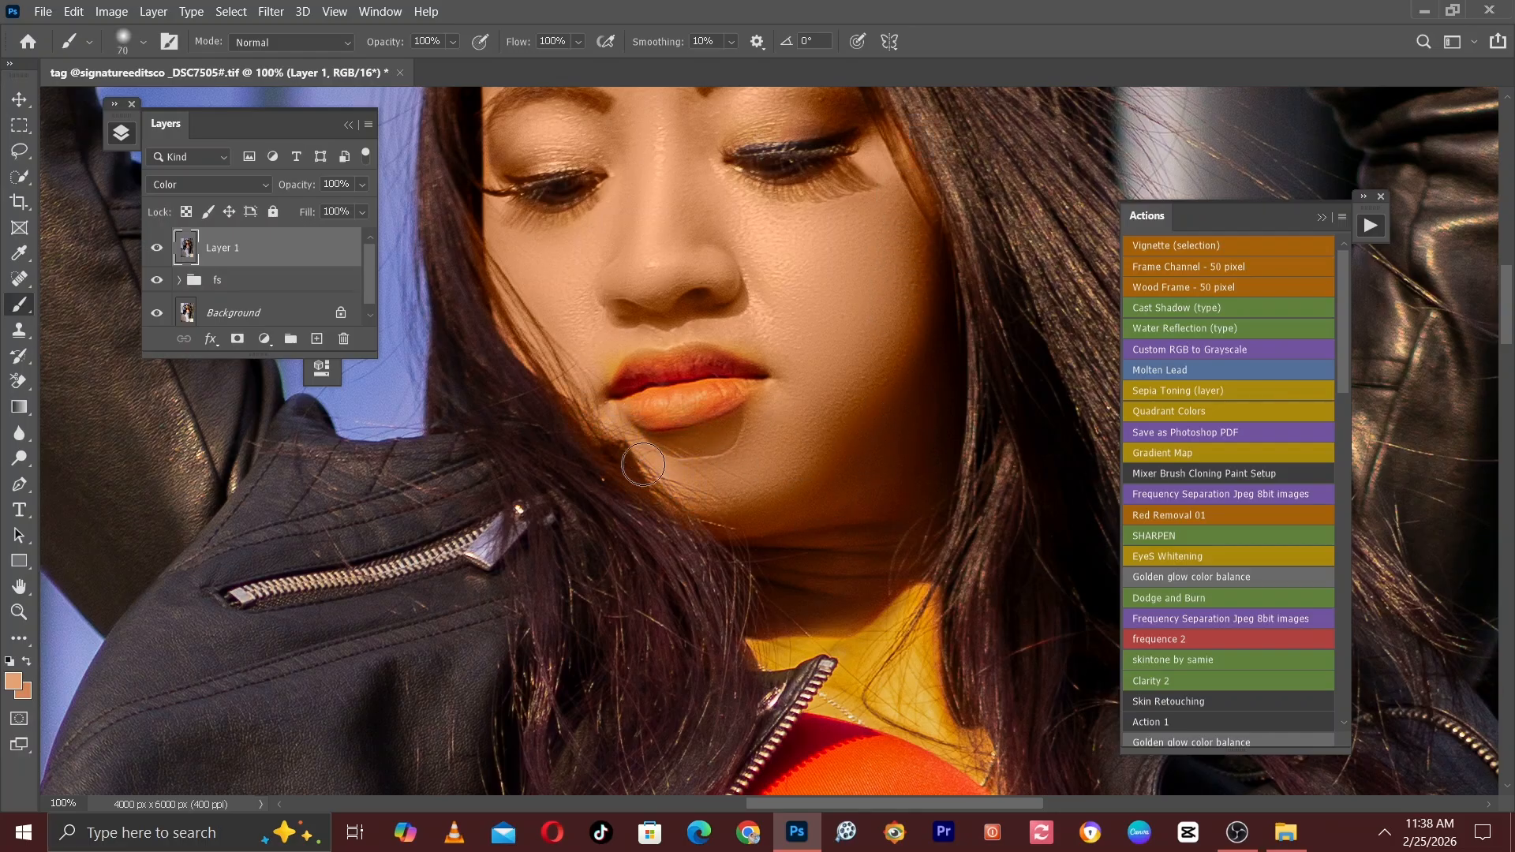
key("bracketright")
key("bracketright")
left_click_drag(852, 500, 771, 250)
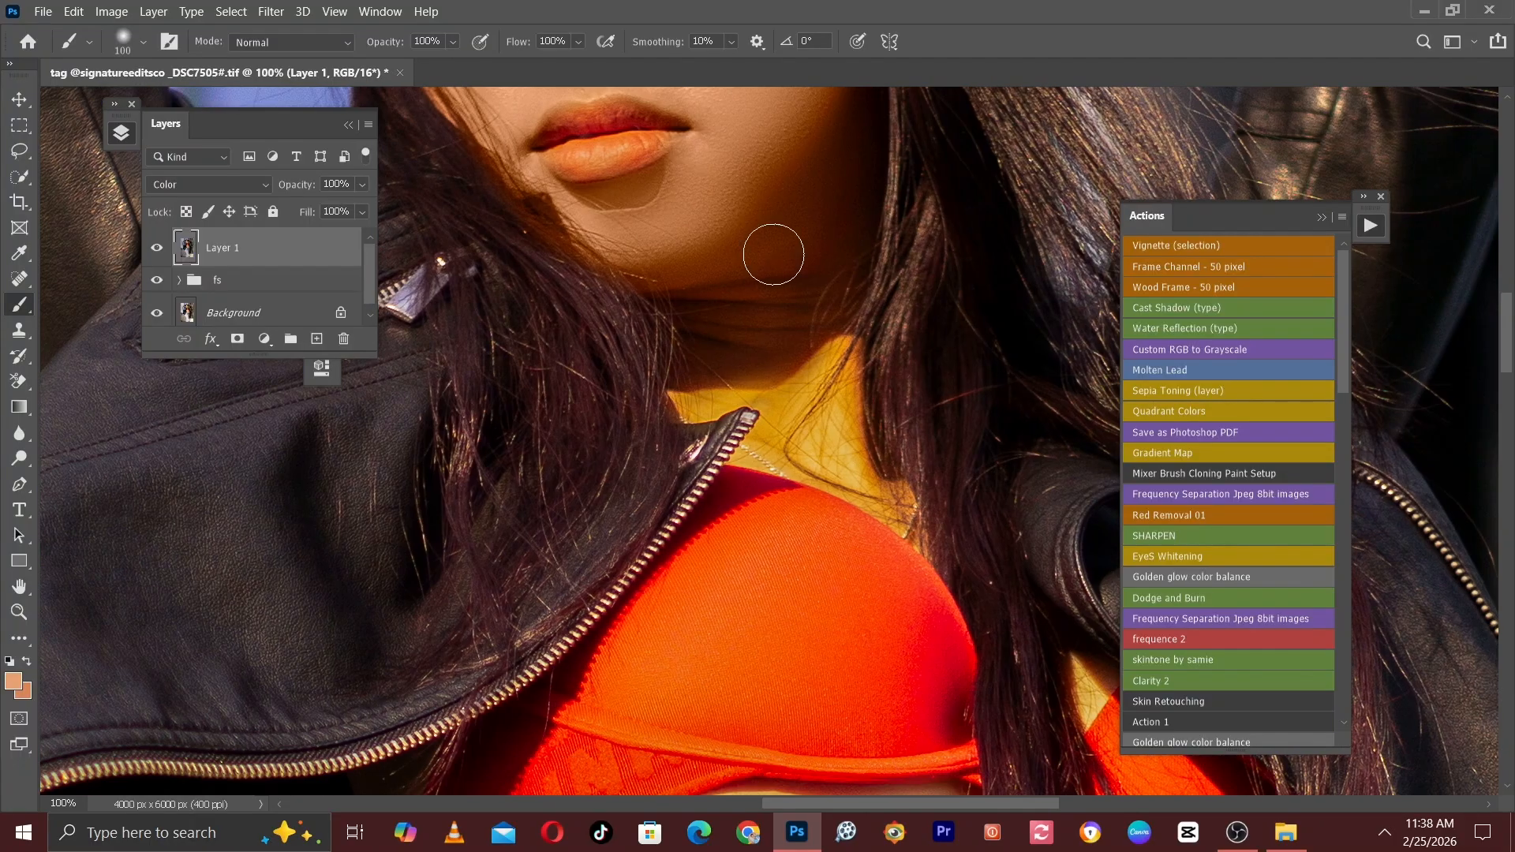
Paint the skin tone over the neck and upper chest above the red top, finishing at brush size 80.
key("bracketright")
key("bracketright")
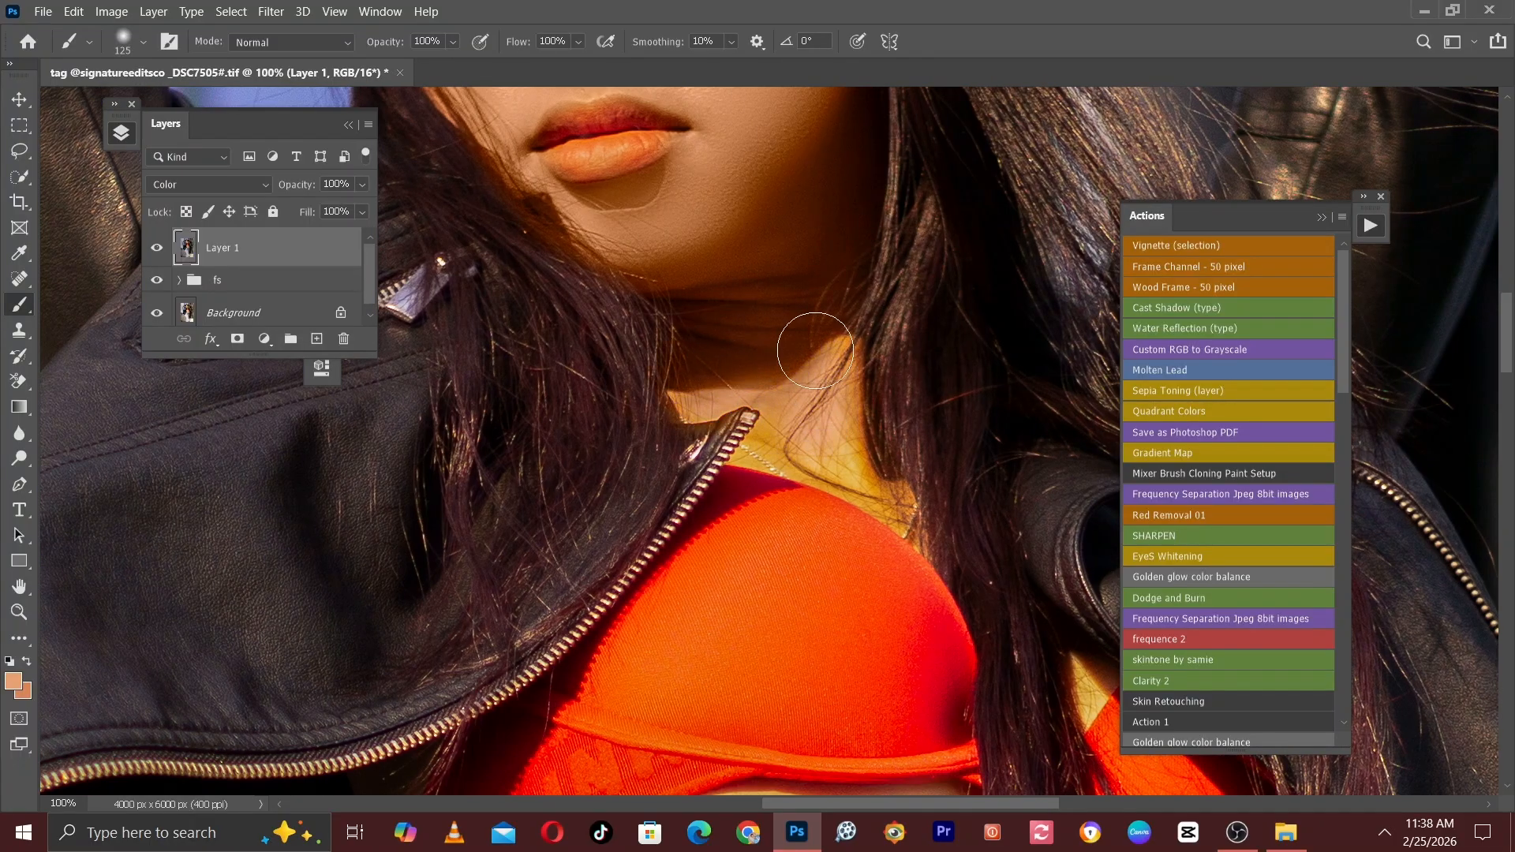
key("bracketleft")
key("bracketleft")
key("bracketleft")
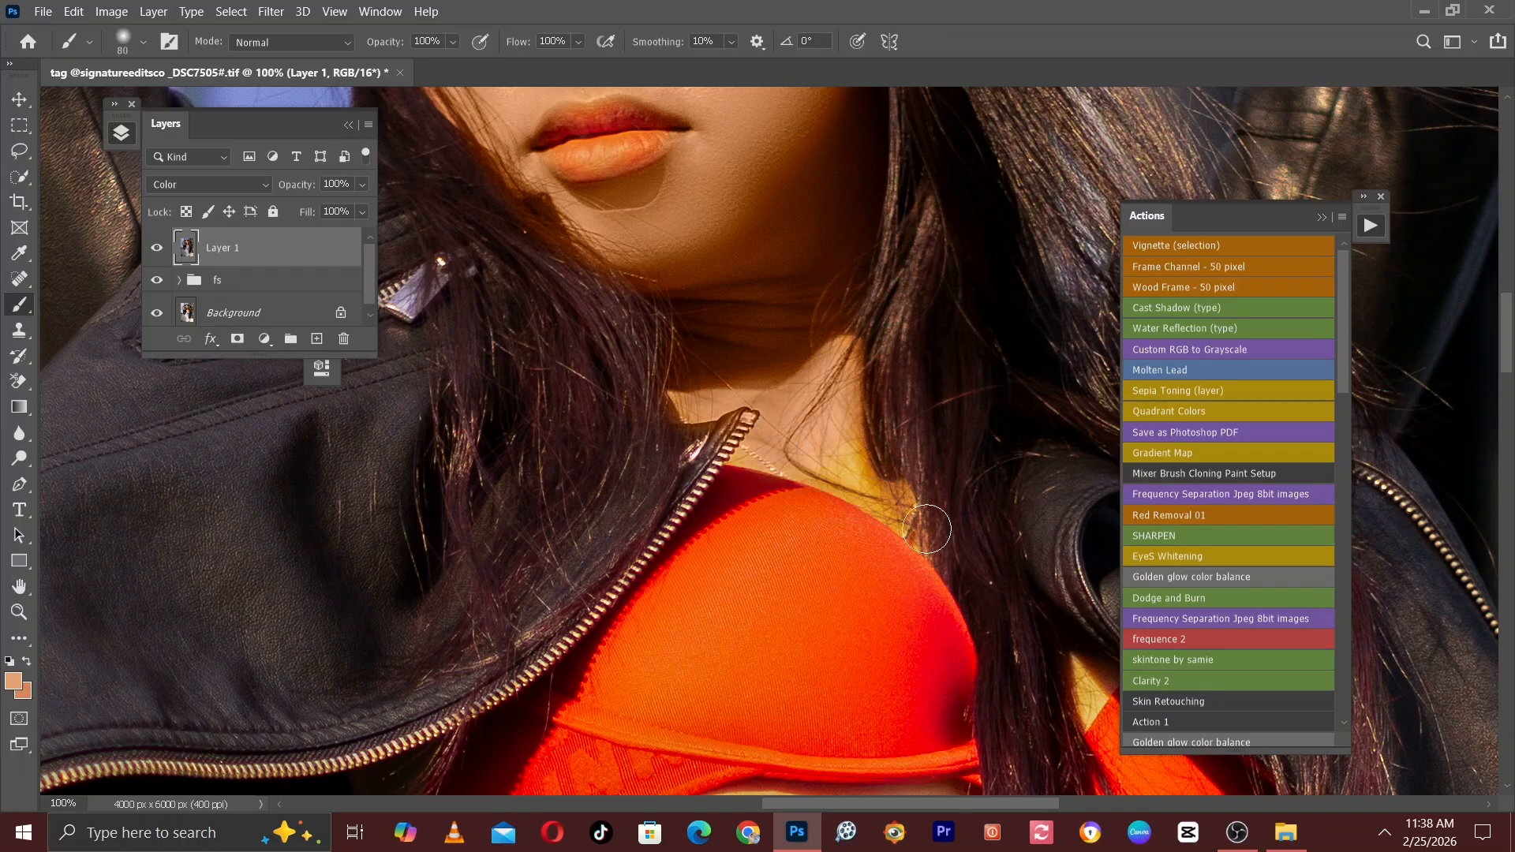
key("bracketleft")
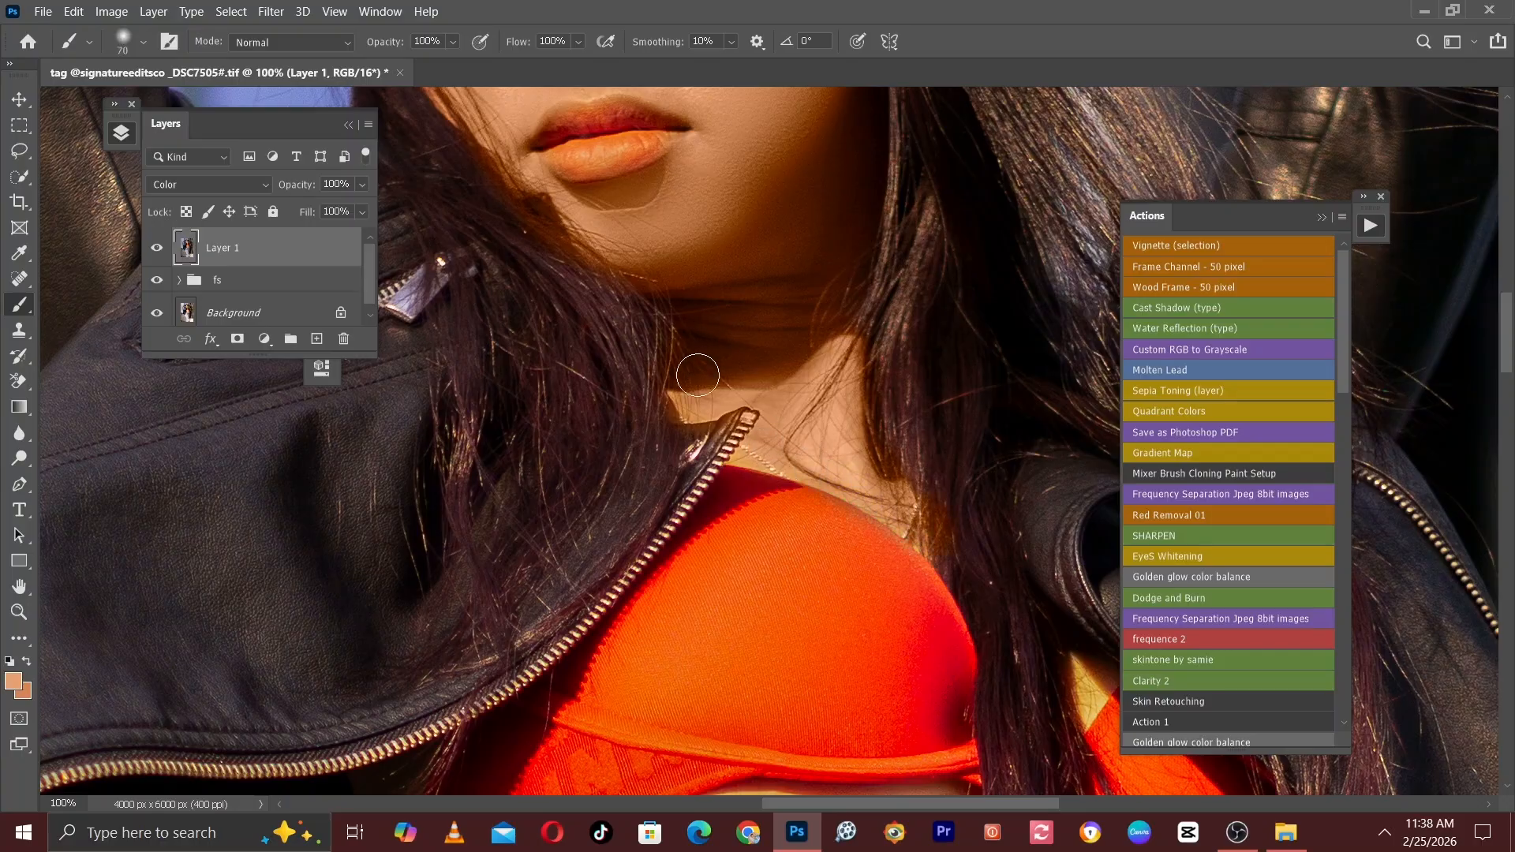
key("bracketright")
key("bracketright")
key("ctrl+minus")
key("ctrl+minus")
left_click_drag(836, 286, 899, 461)
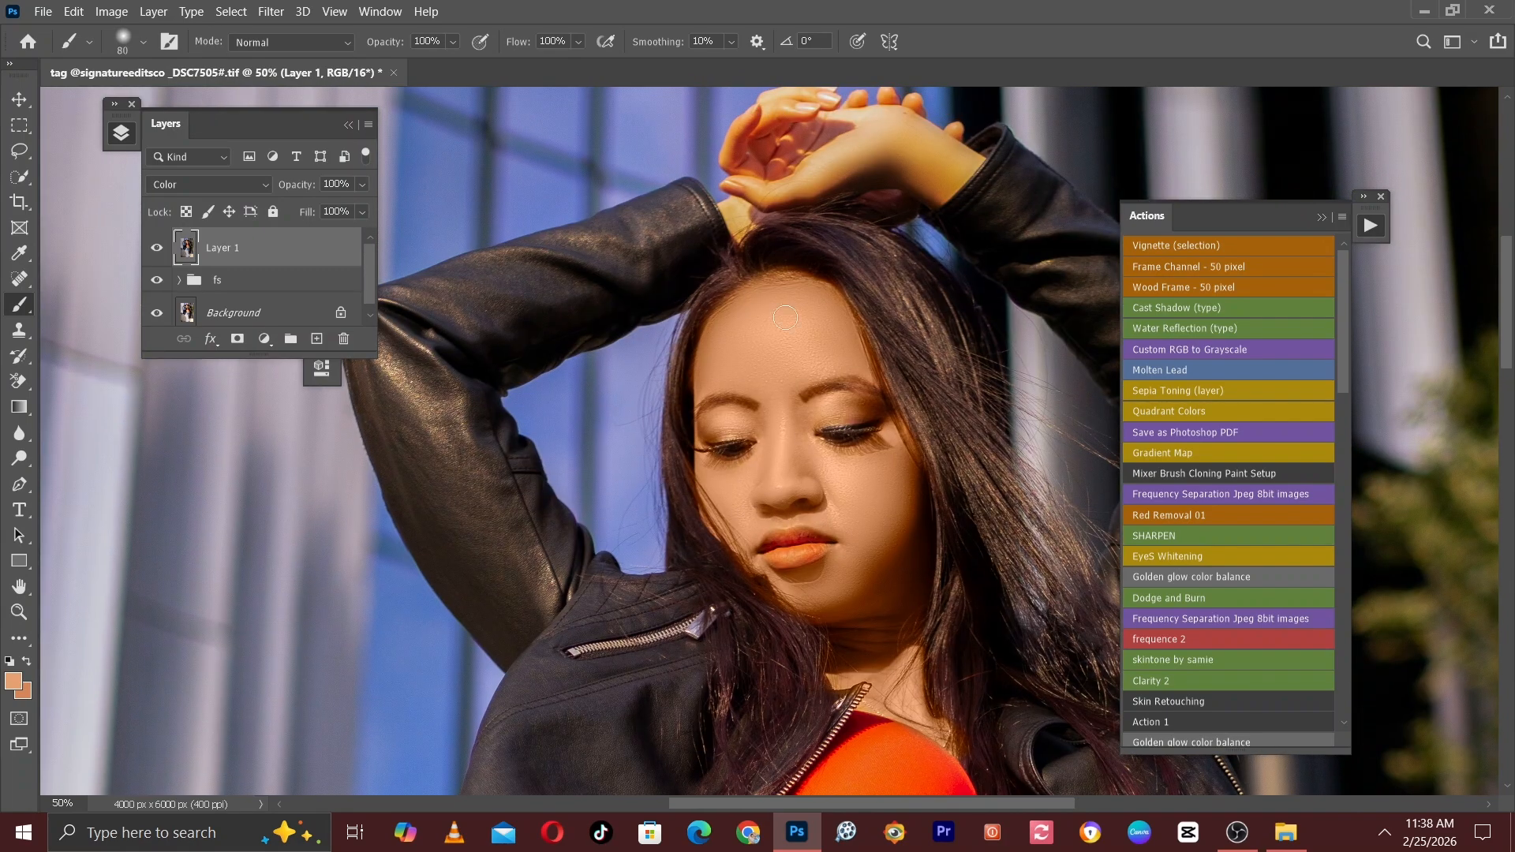
Touch up the skin tone along the forehead beside the hairline with brush size 90.
key("ctrl+plus")
key("bracketright")
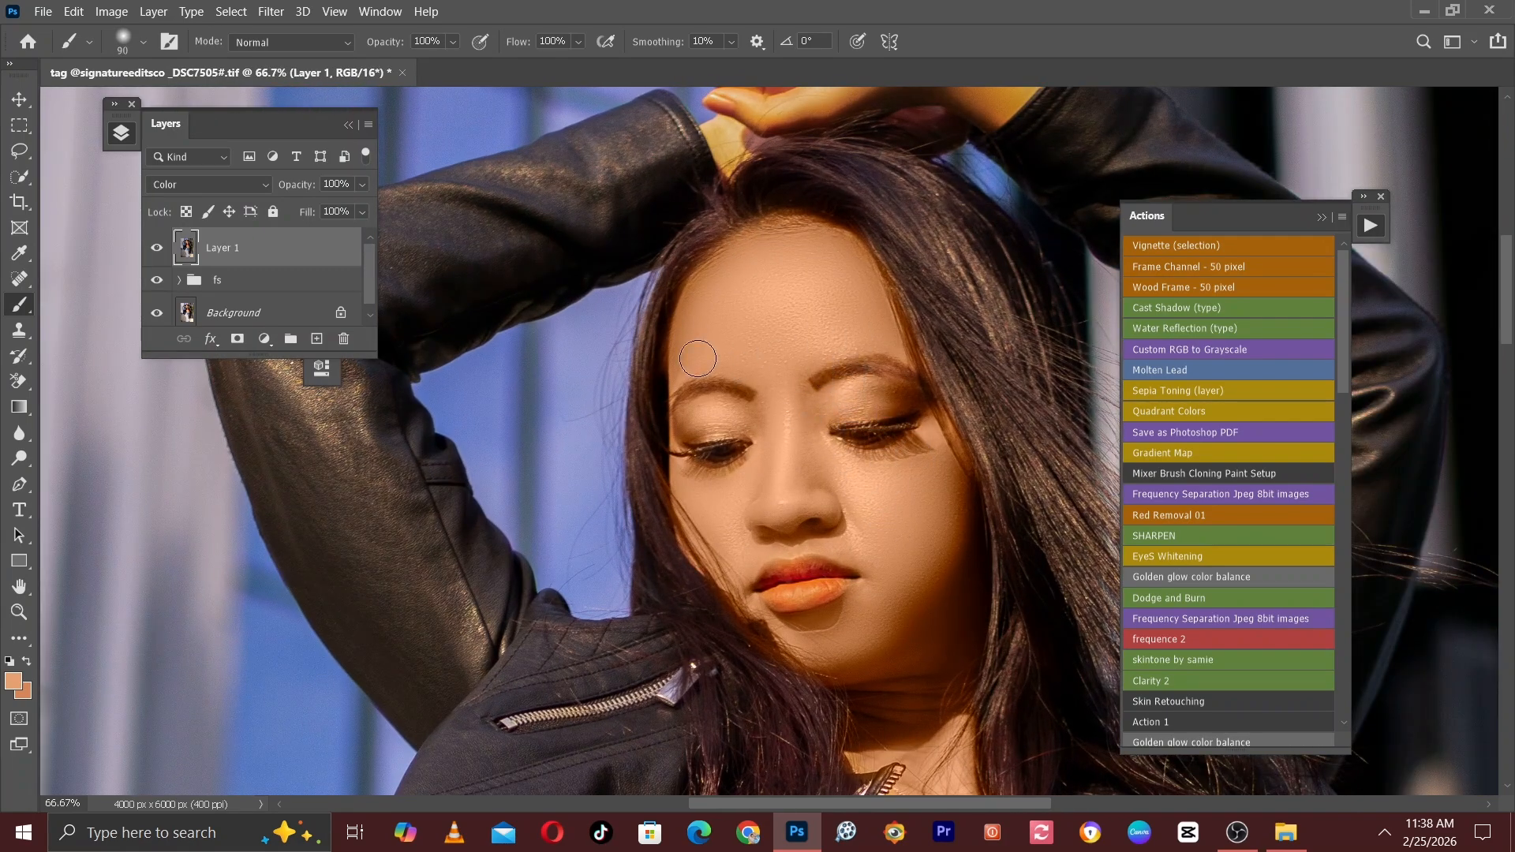
key("ctrl+minus")
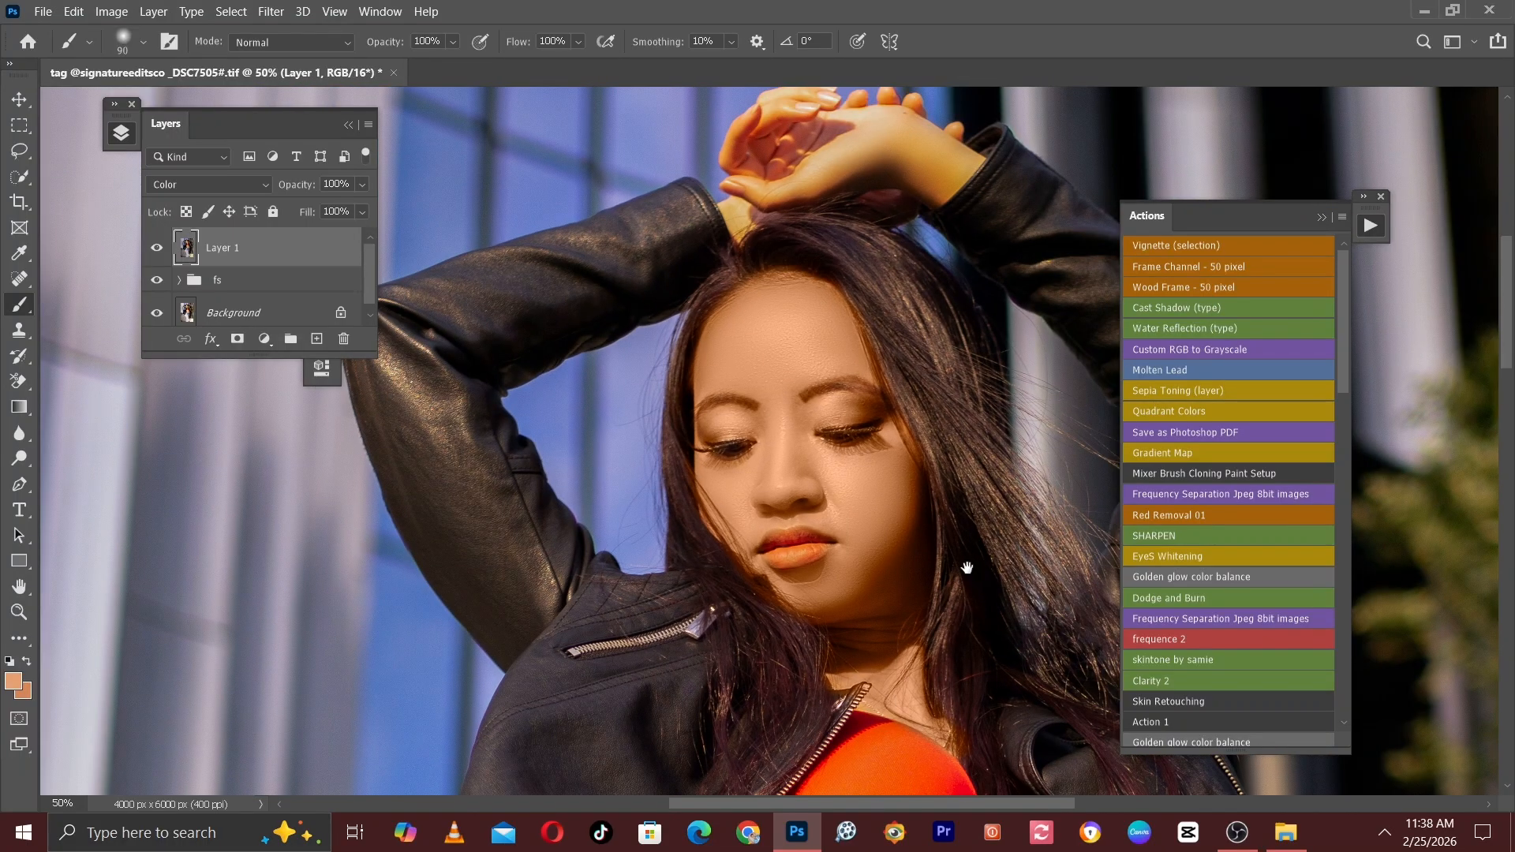
Paint the skin tone over the yellow side of the waist and the belly below the red top, enlarging the brush to size 300.
left_click_drag(963, 568, 750, 138)
left_click_drag(725, 418, 738, 229)
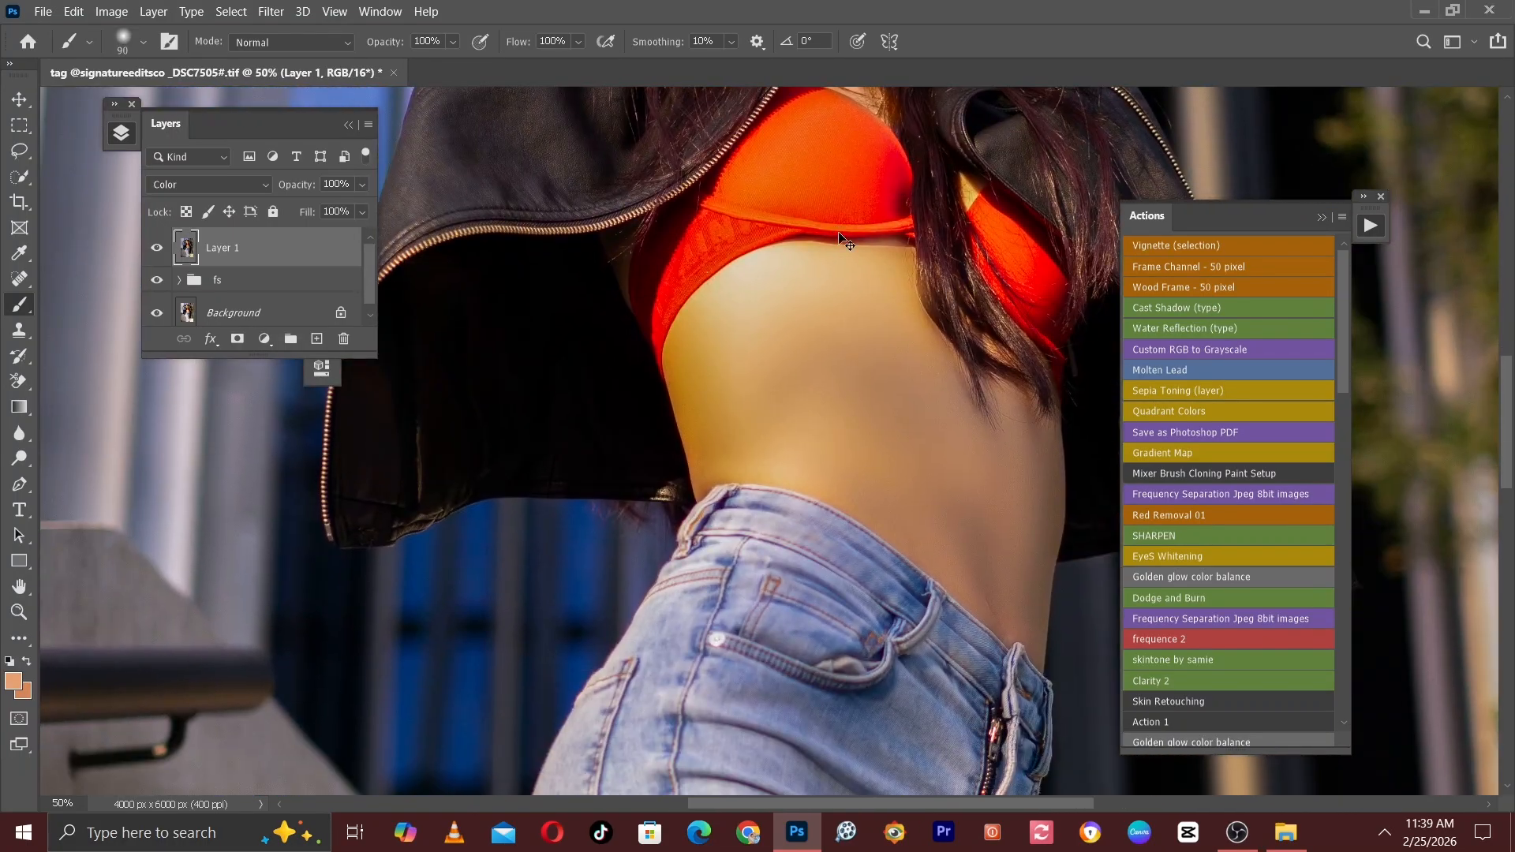
key("ctrl+plus")
key("bracketright")
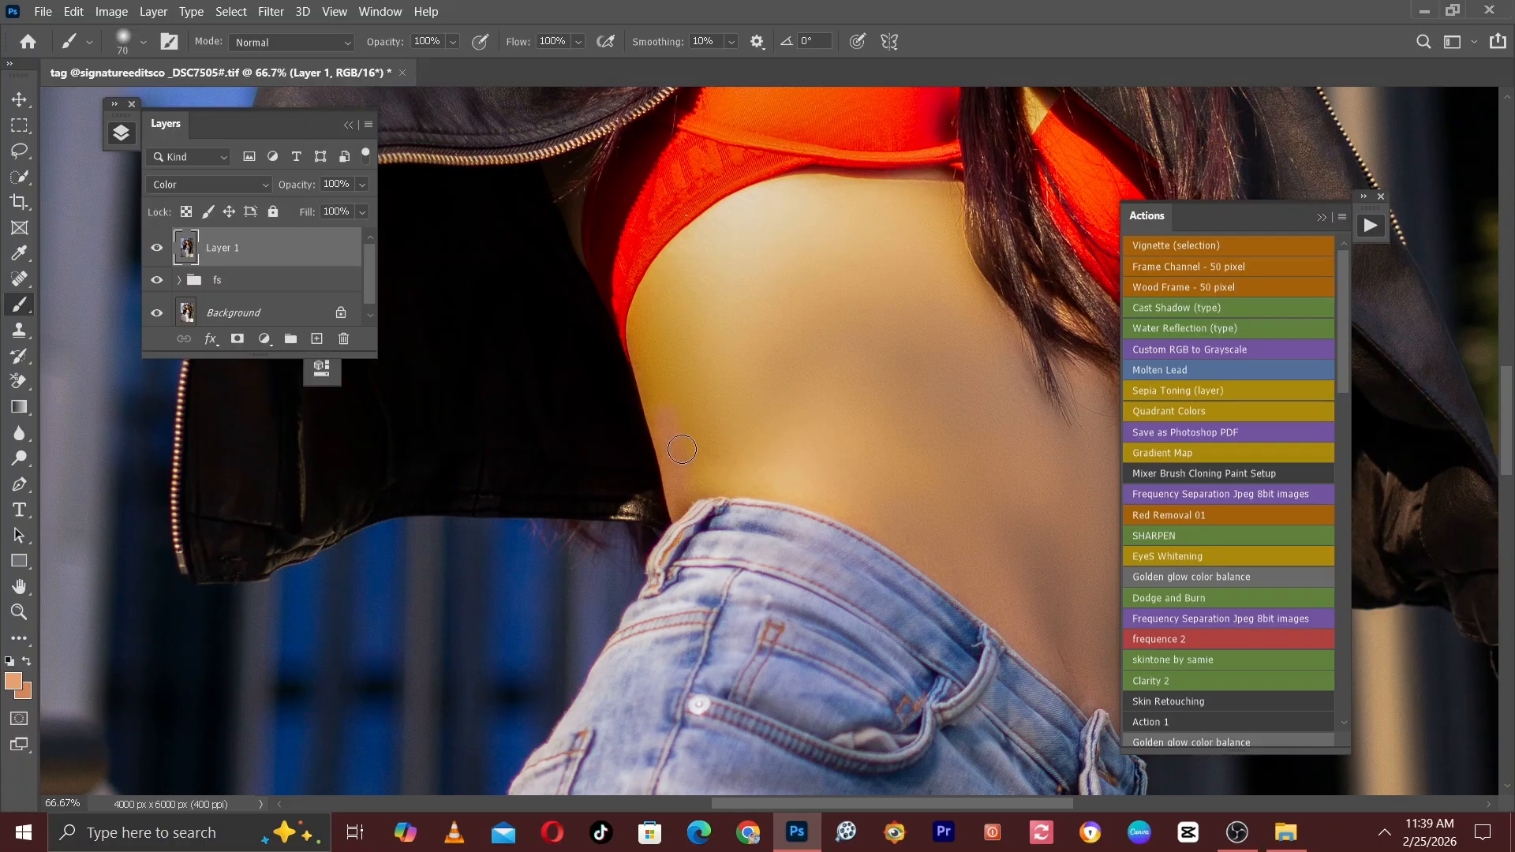
key("bracketright")
key("bracketright")
key("bracketright")
mouse_move(672, 433)
left_mouse_down()
mouse_move(681, 297)
mouse_move(666, 328)
mouse_move(693, 433)
mouse_move(734, 467)
mouse_move(693, 399)
mouse_move(744, 395)
mouse_move(895, 449)
mouse_move(889, 271)
mouse_move(829, 230)
mouse_move(724, 270)
mouse_move(851, 273)
mouse_move(1014, 511)
mouse_move(580, 259)
left_mouse_up()
key("bracketright")
key("bracketright")
key("bracketright")
key("space")
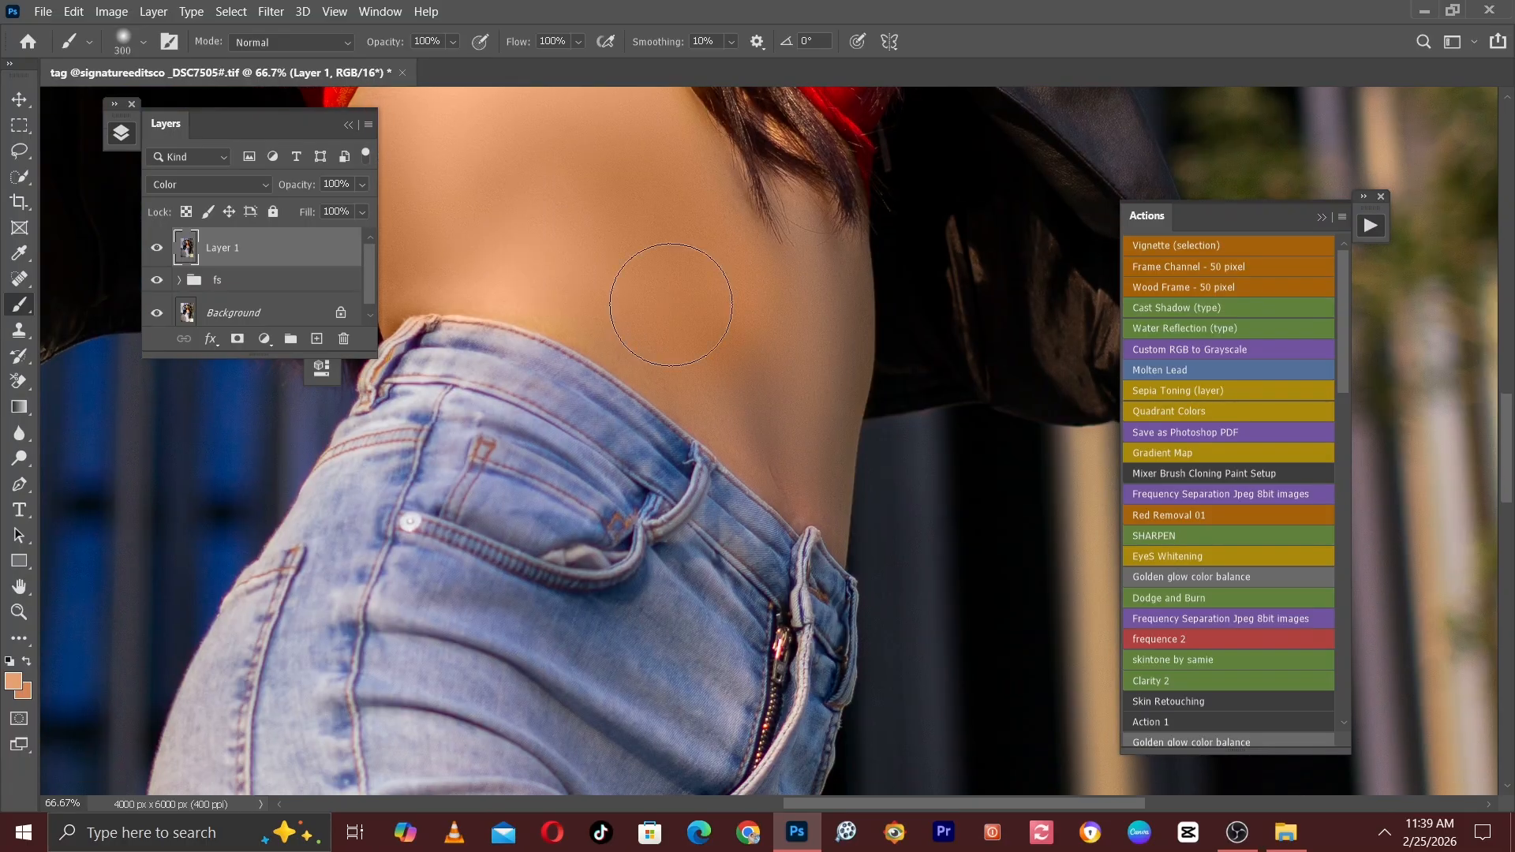
Recolour the rest of the belly and the shaded waist edge above the jeans, finishing at brush size 200.
key("bracketleft")
key("bracketleft")
mouse_move(655, 336)
left_mouse_down()
mouse_move(795, 448)
mouse_move(794, 288)
mouse_move(775, 357)
mouse_move(794, 212)
mouse_move(806, 370)
mouse_move(813, 252)
mouse_move(818, 384)
mouse_move(794, 466)
left_mouse_up()
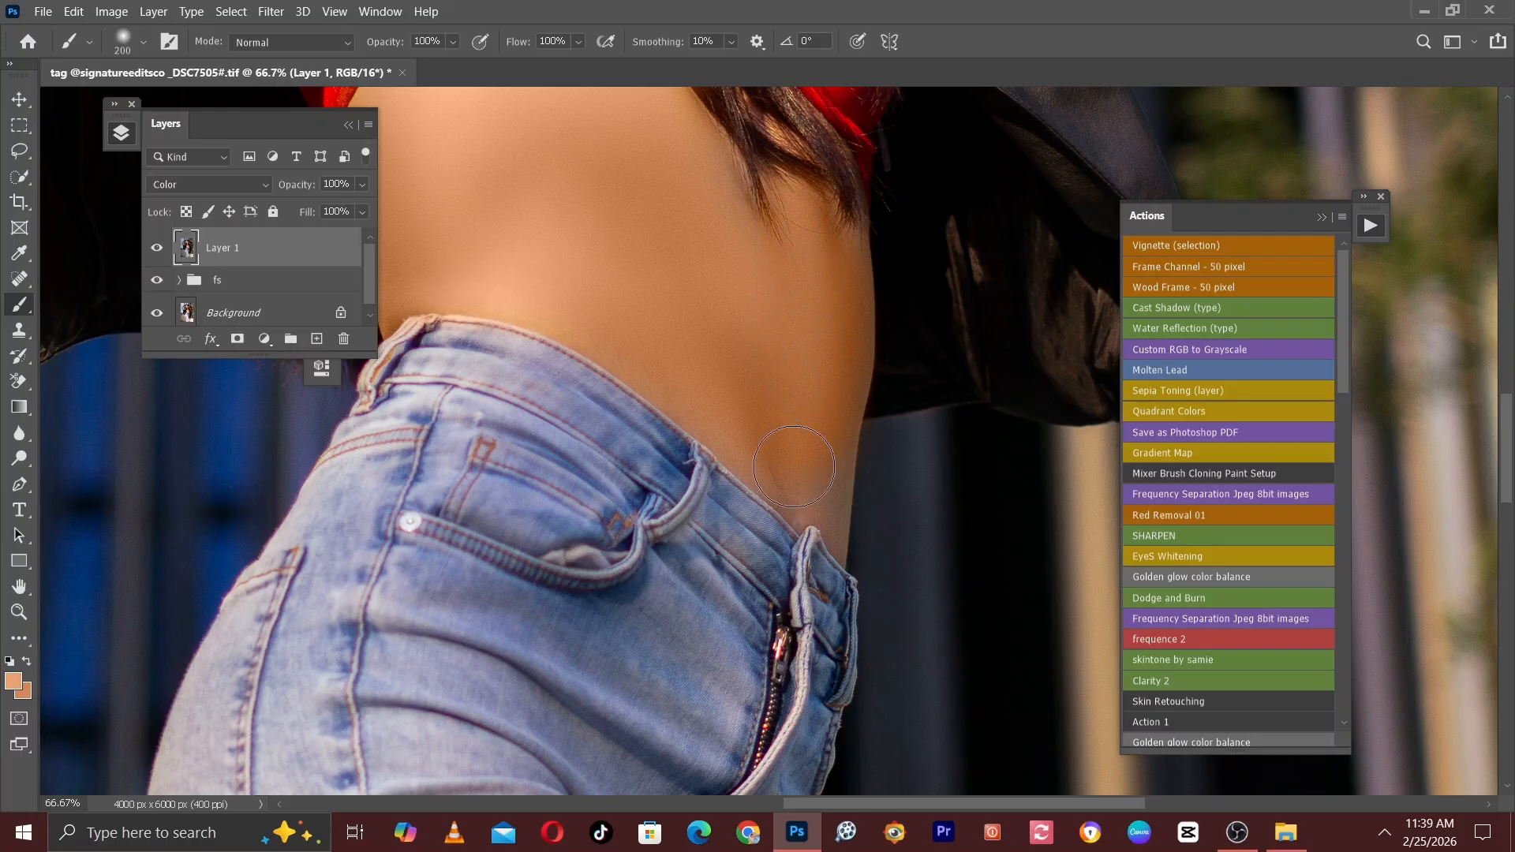
key("bracketleft")
key("bracketleft")
key("bracketleft")
mouse_move(838, 281)
left_mouse_down()
mouse_move(823, 411)
mouse_move(831, 524)
mouse_move(726, 401)
mouse_move(770, 469)
mouse_move(822, 451)
mouse_move(799, 389)
mouse_move(849, 254)
mouse_move(831, 225)
mouse_move(825, 446)
left_mouse_up()
key("bracketright")
key("bracketright")
key("space")
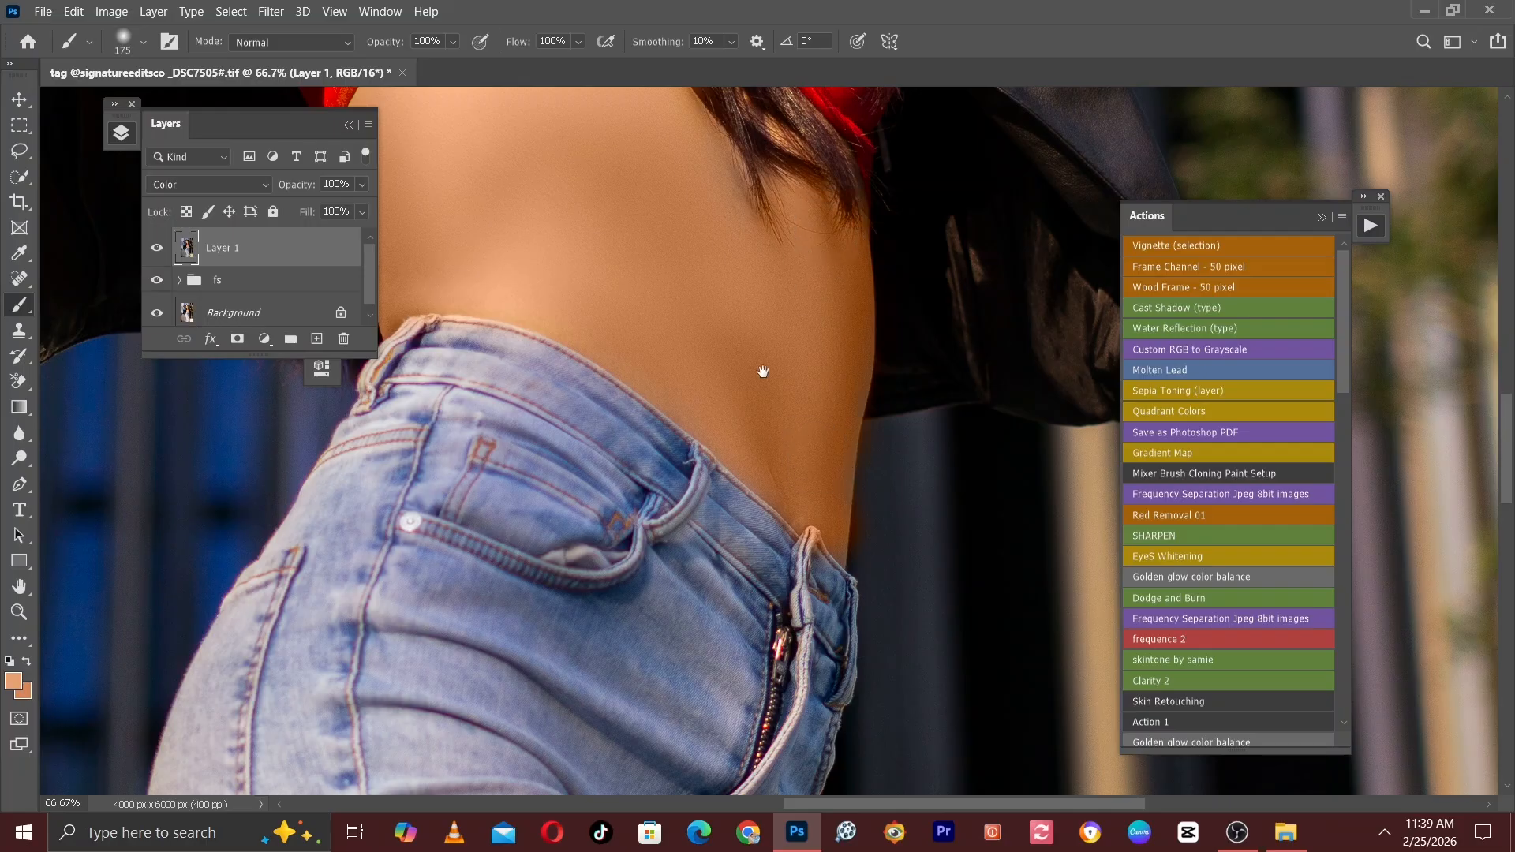
left_click_drag(763, 371, 826, 556)
key("bracketright")
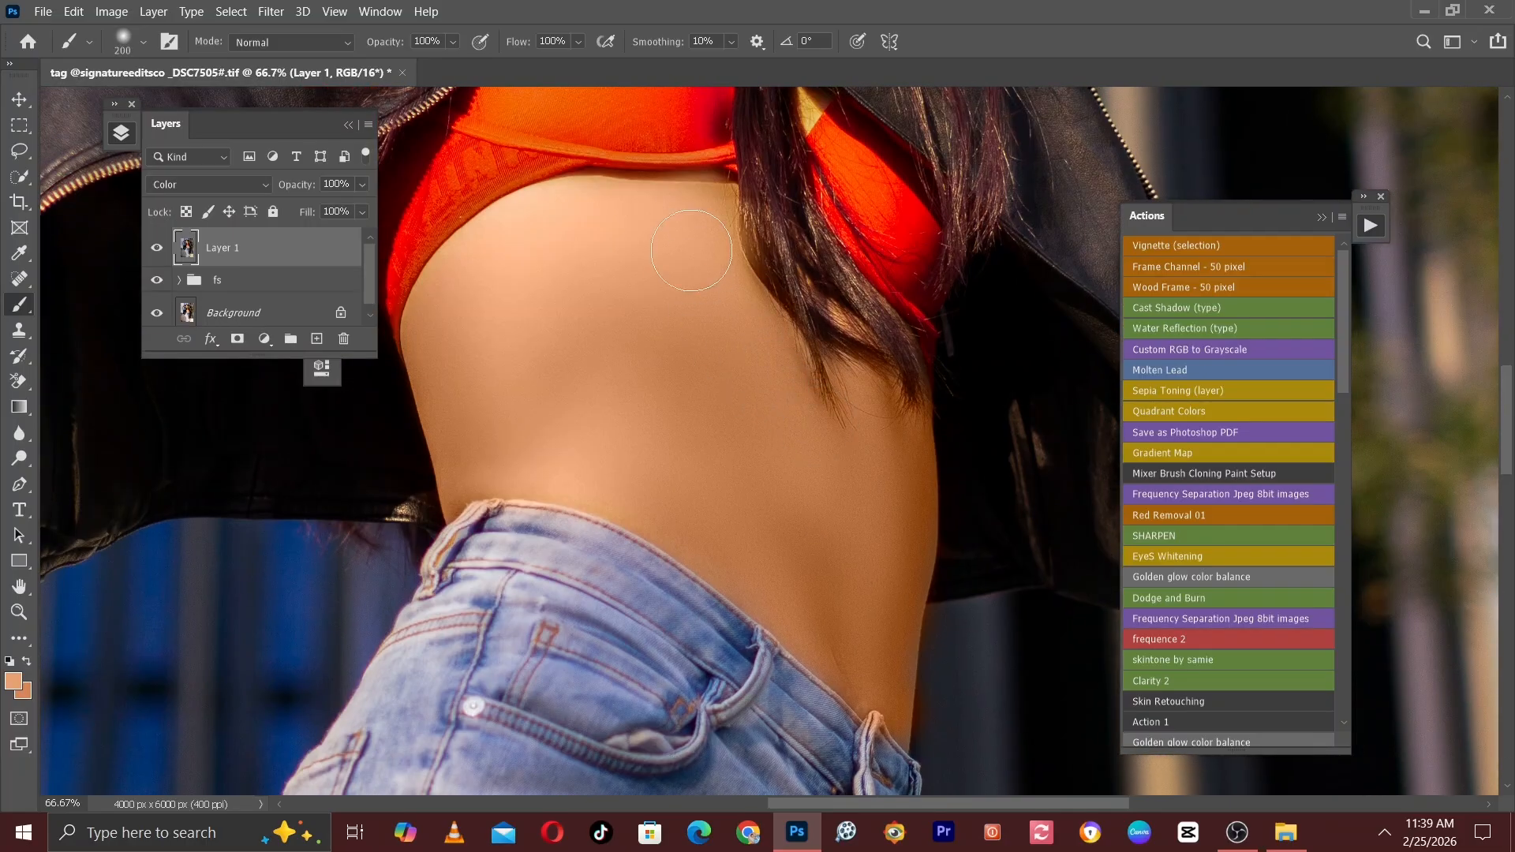
Paint the skin tone over the raised hands and wrists with brush size 150.
key("space")
mouse_move(540, 317)
left_mouse_down()
mouse_move(566, 501)
mouse_move(609, 636)
left_mouse_up()
key("bracketleft")
key("bracketleft")
key("bracketleft")
key("bracketleft")
key("space")
left_click_drag(674, 511, 626, 694)
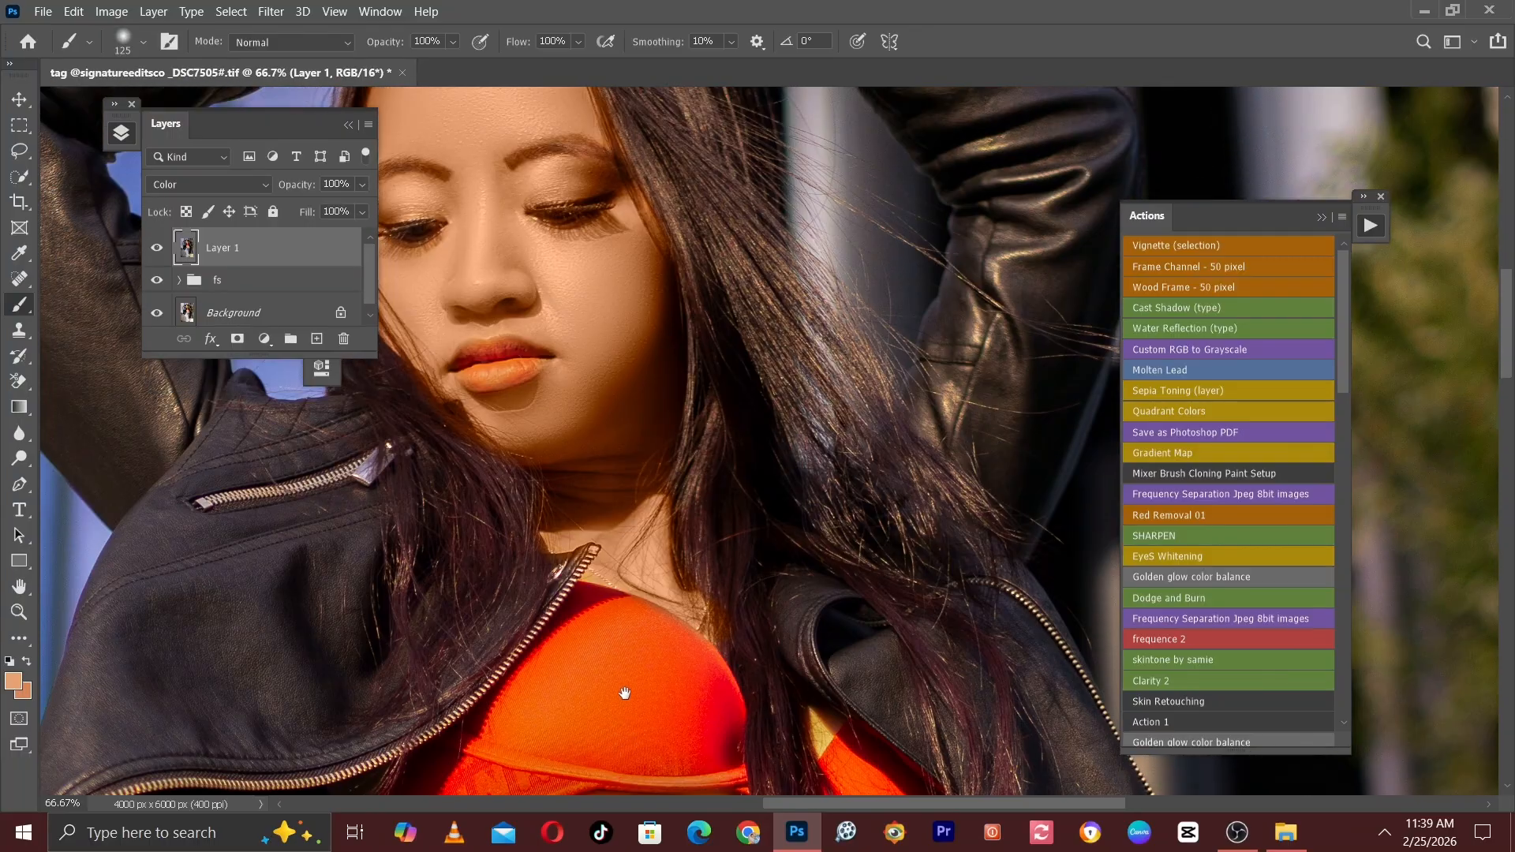
left_click_drag(643, 423, 655, 742)
mouse_move(708, 284)
left_mouse_down()
mouse_move(713, 376)
mouse_move(622, 349)
mouse_move(737, 363)
mouse_move(717, 339)
left_mouse_up()
key("bracketright")
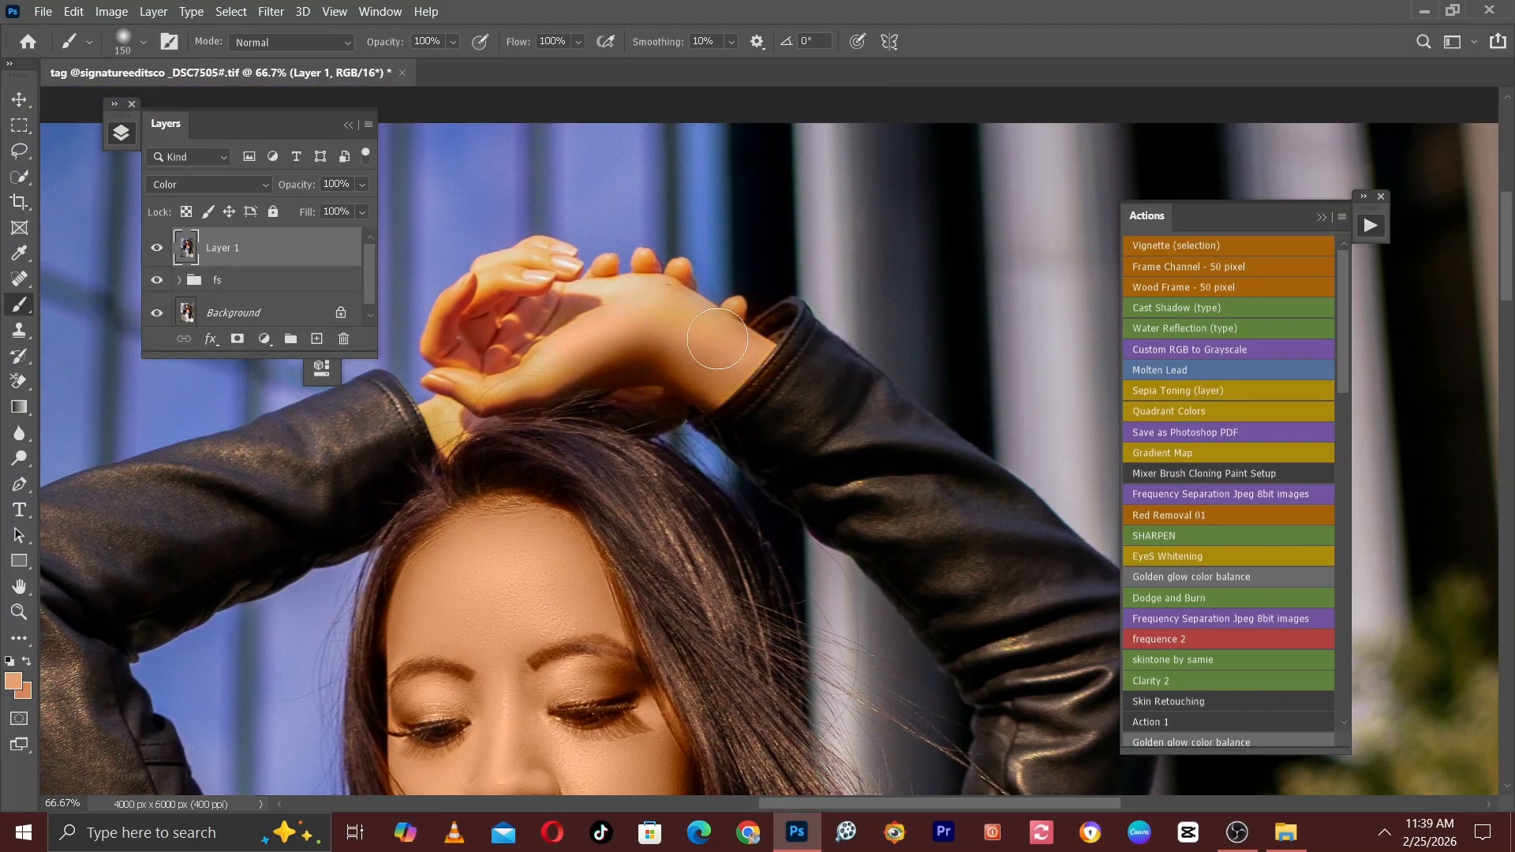
mouse_move(572, 298)
left_mouse_down()
mouse_move(511, 331)
mouse_move(495, 300)
left_mouse_up()
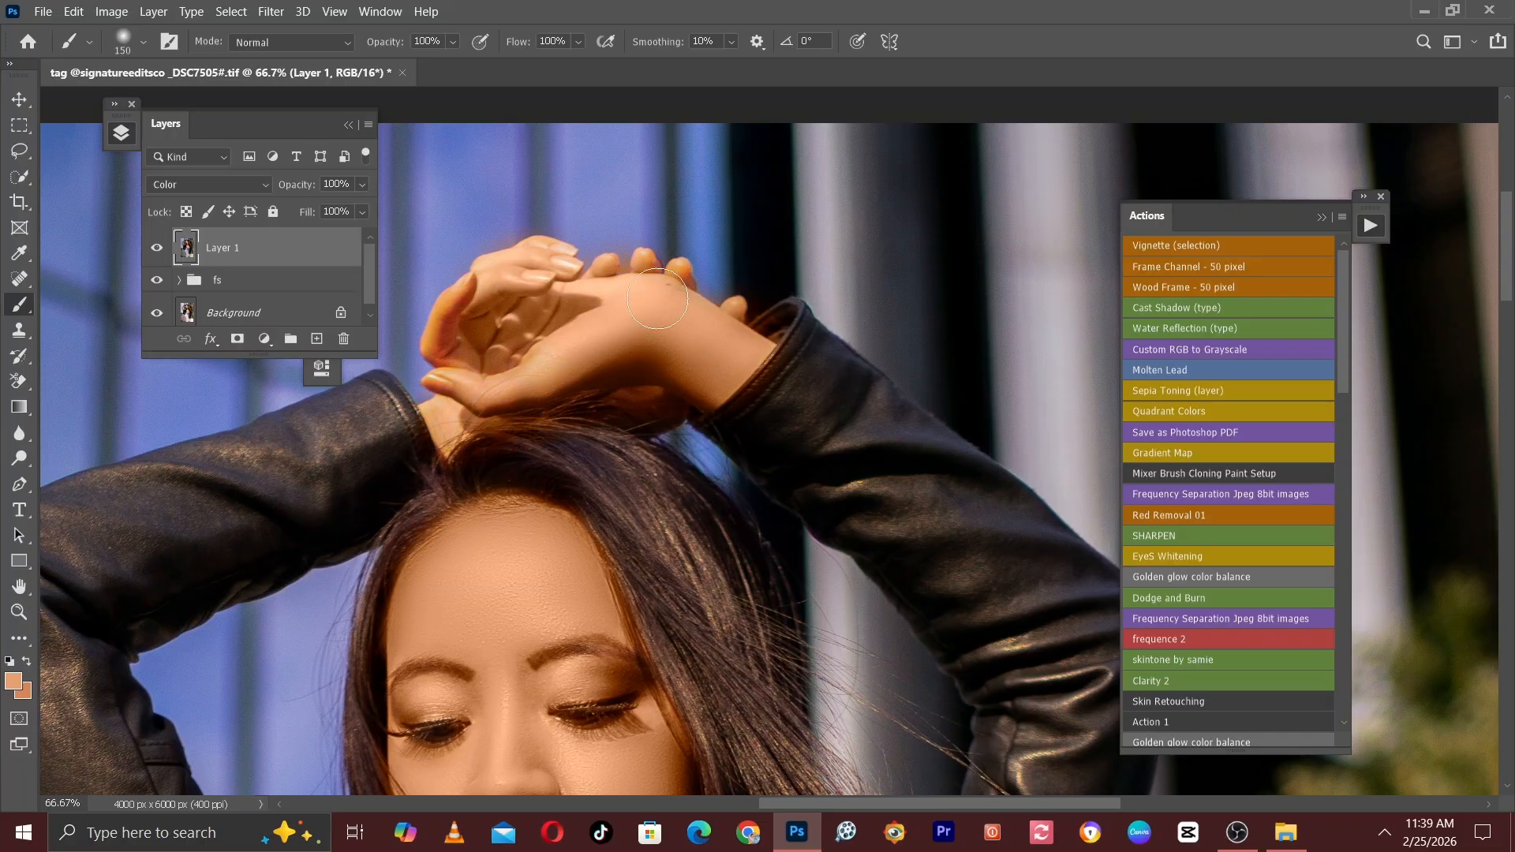
Recolour the small yellow skin patch between the hair and the red top with brush size 80.
scroll(701, 367, "down", 1)
left_click_drag(710, 403, 683, 214)
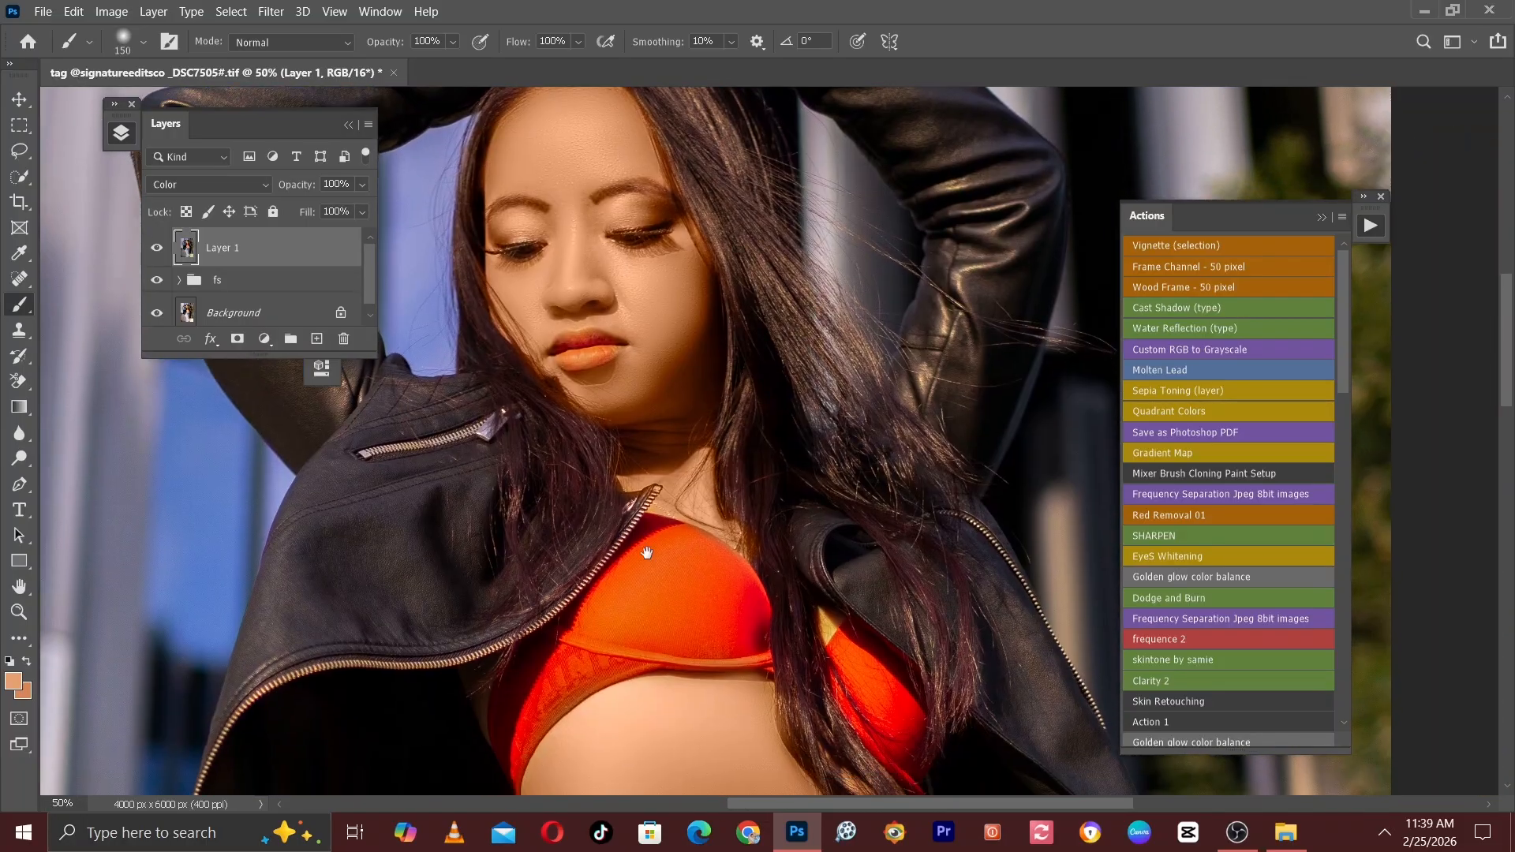
left_click_drag(649, 552, 611, 355)
scroll(828, 412, "up", 1)
key("bracketleft")
key("bracketleft")
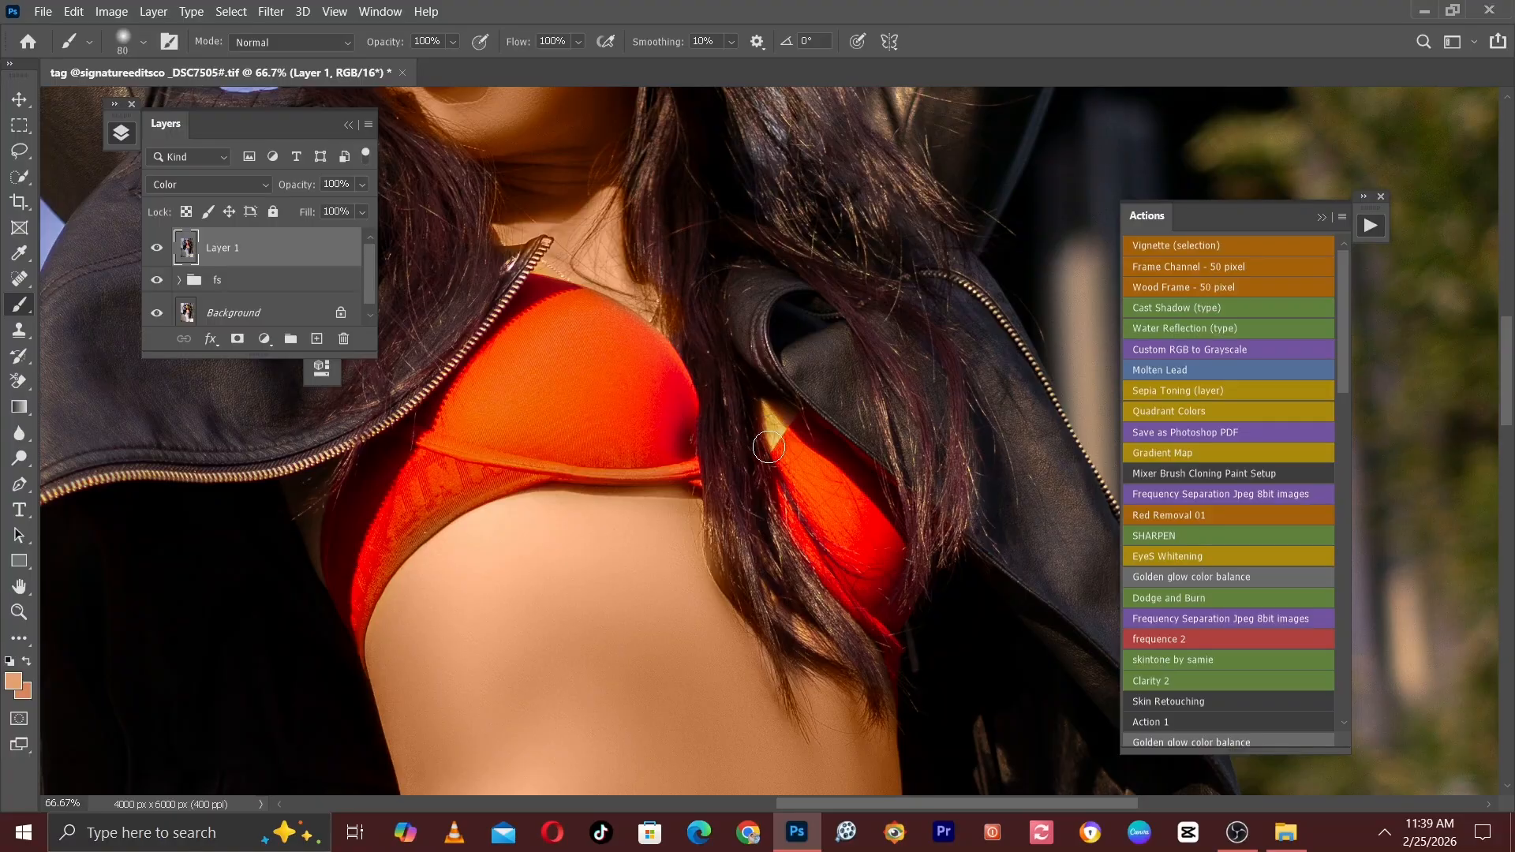
left_click_drag(768, 448, 771, 416)
scroll(734, 505, "down", 1)
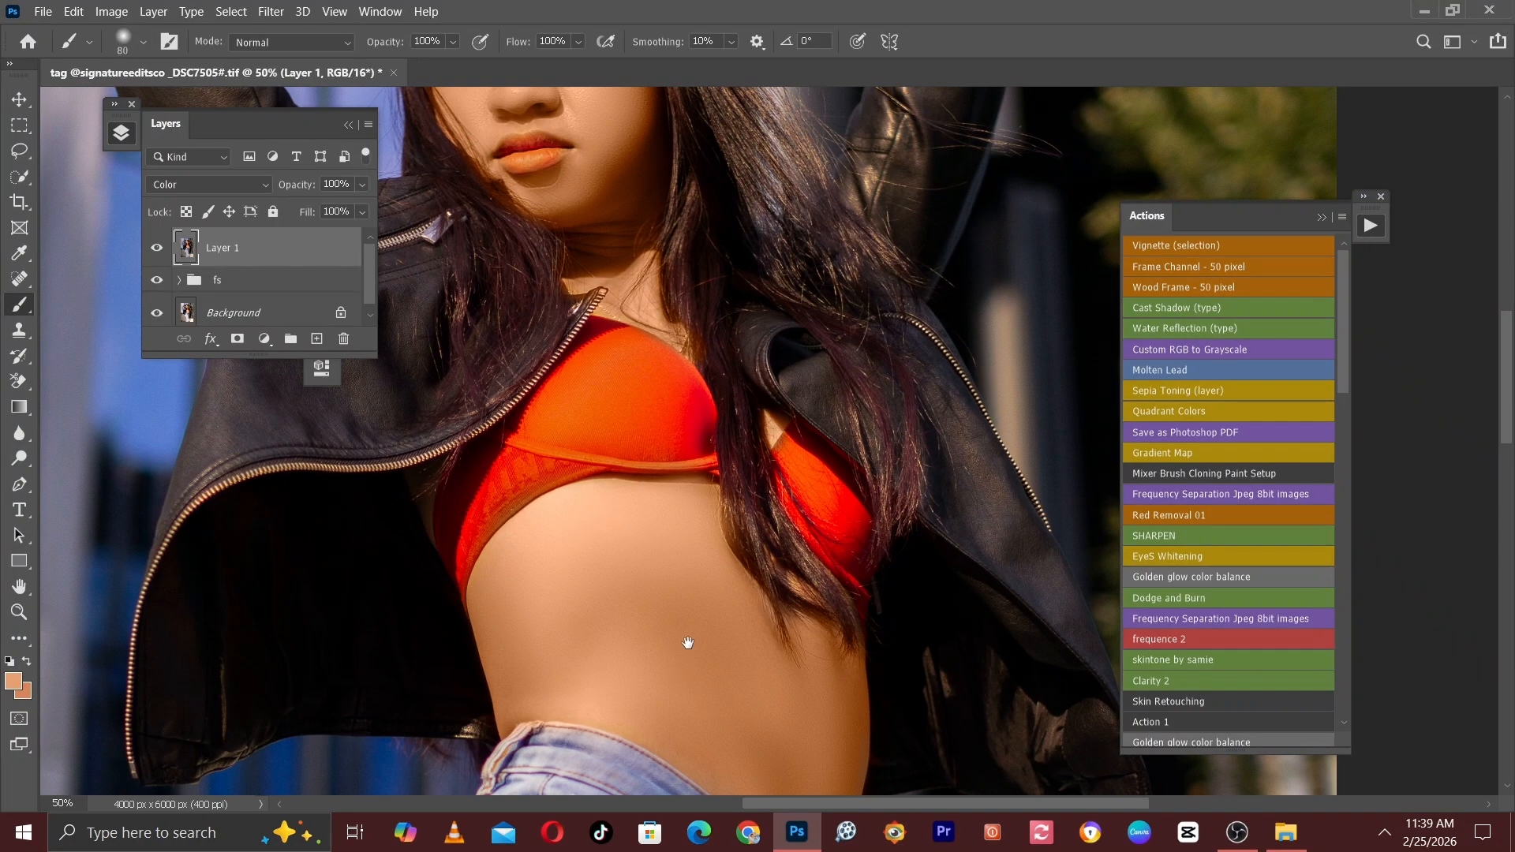
Touch up the skin tone along the waist edge above the jeans' fly with brush size 150, and reduce the brush to size 80.
left_click_drag(687, 642, 733, 479)
key("bracketright")
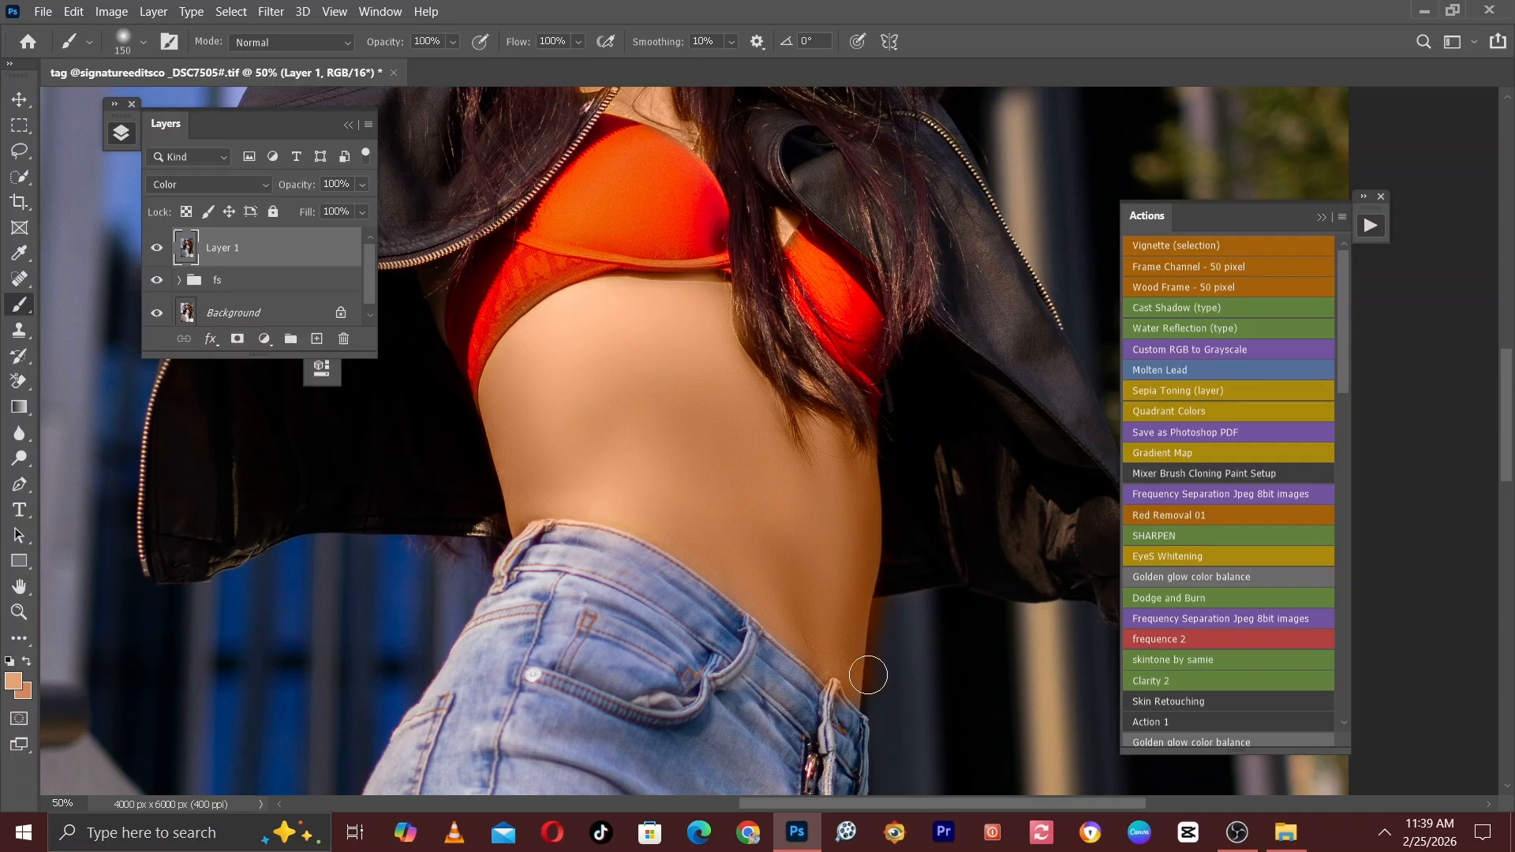
key("bracketleft")
key("bracketleft")
key("bracketleft")
Review the recoloured skin across the whole portrait and compare it with Layer 1 hidden and shown.
key("ctrl+minus")
left_click_drag(687, 344, 675, 650)
key("ctrl+minus")
key("ctrl+minus")
key("ctrl+plus")
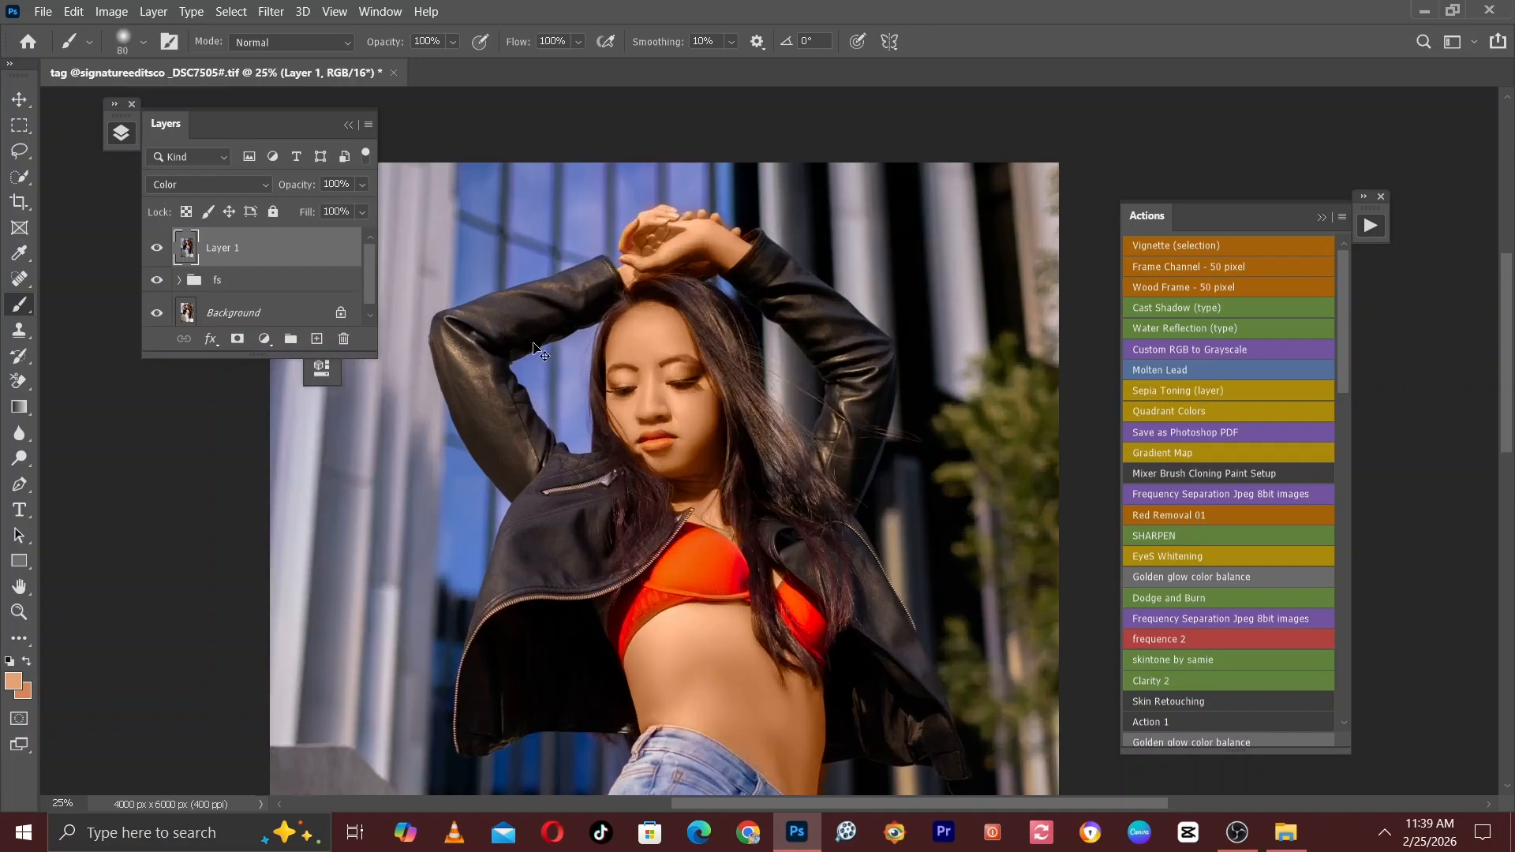
key("ctrl+plus")
left_click_drag(578, 370, 694, 470)
key("ctrl+plus")
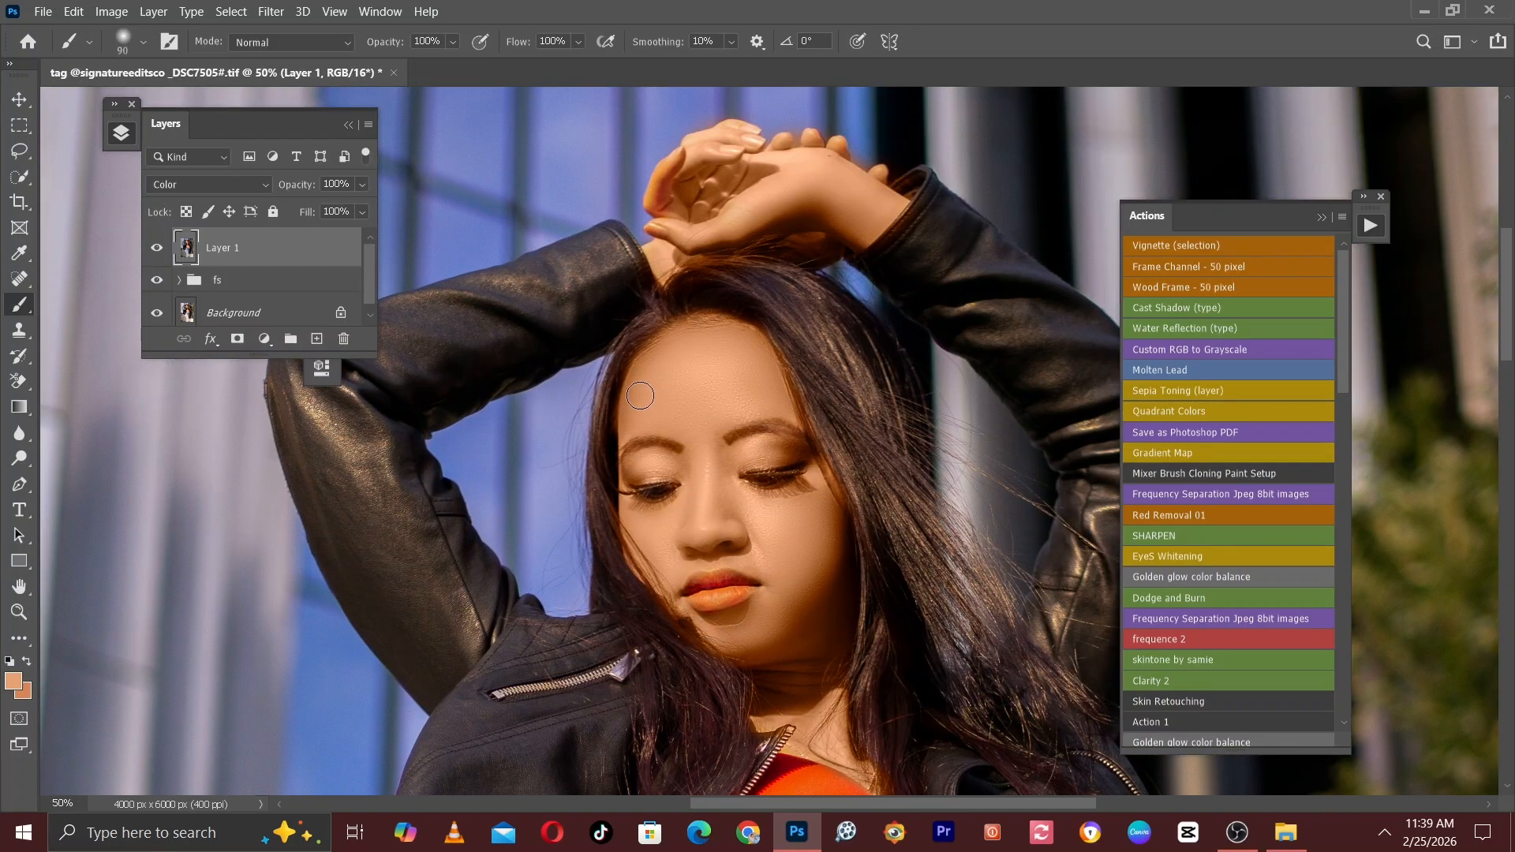
left_click(156, 251)
left_click(157, 251)
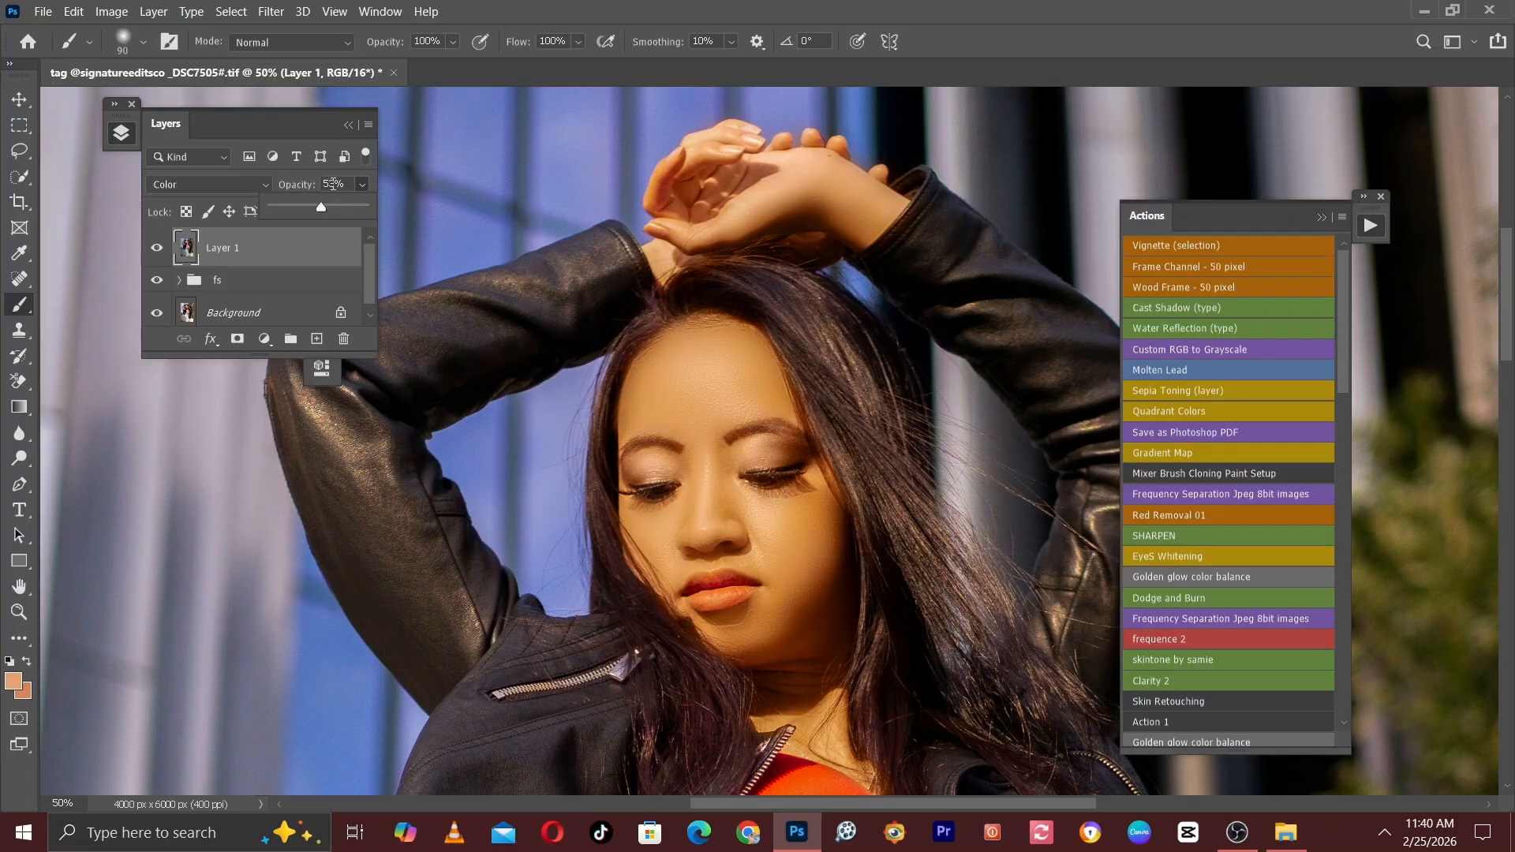
Set Layer 1's opacity to 50%, add a white layer mask to it and choose the Brush tool.
left_click_drag(323, 202, 319, 203)
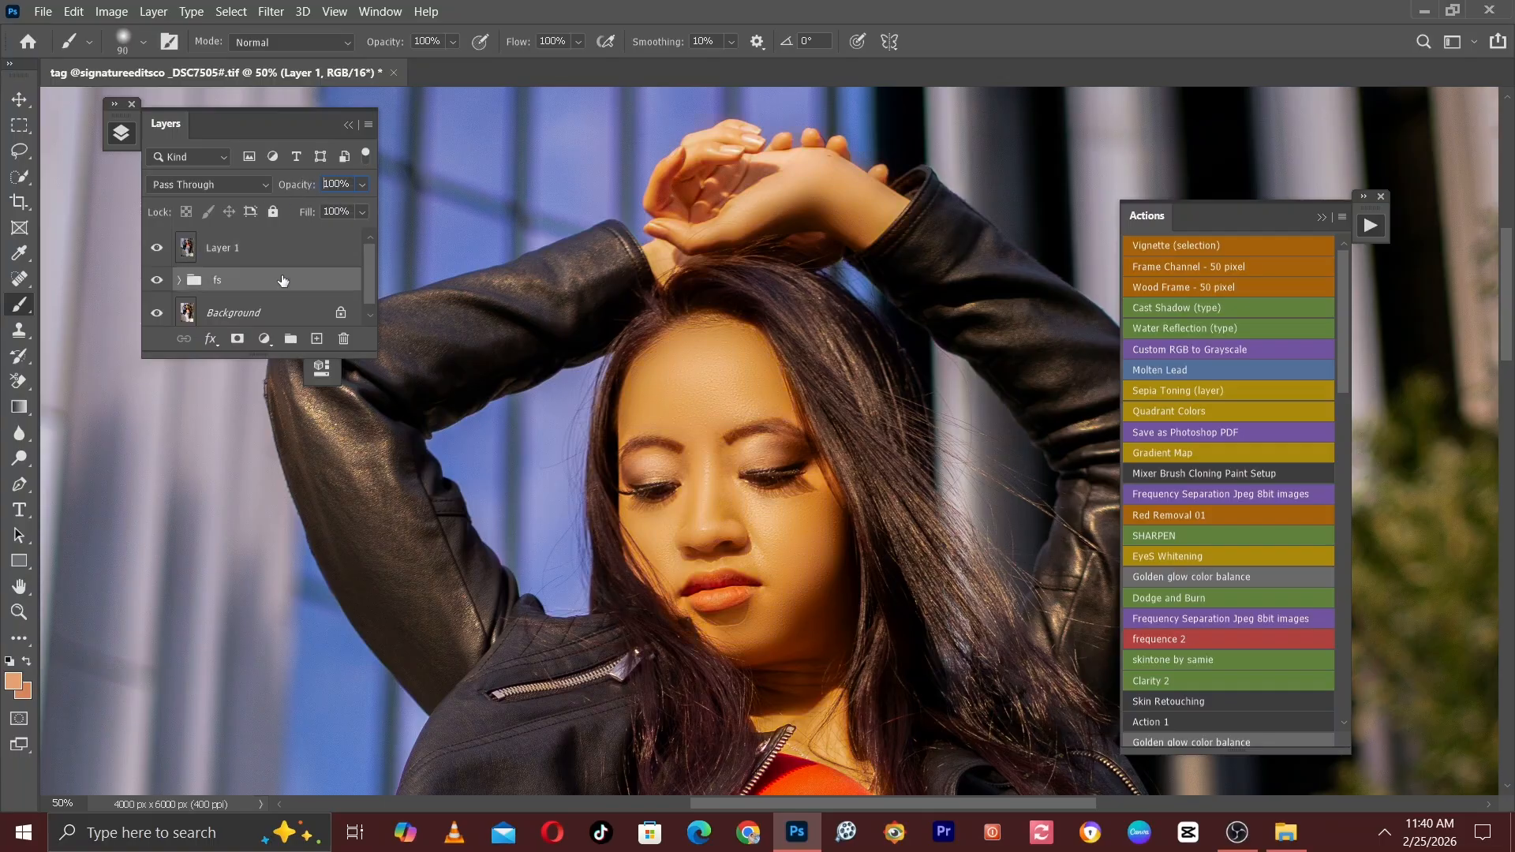
key("Return")
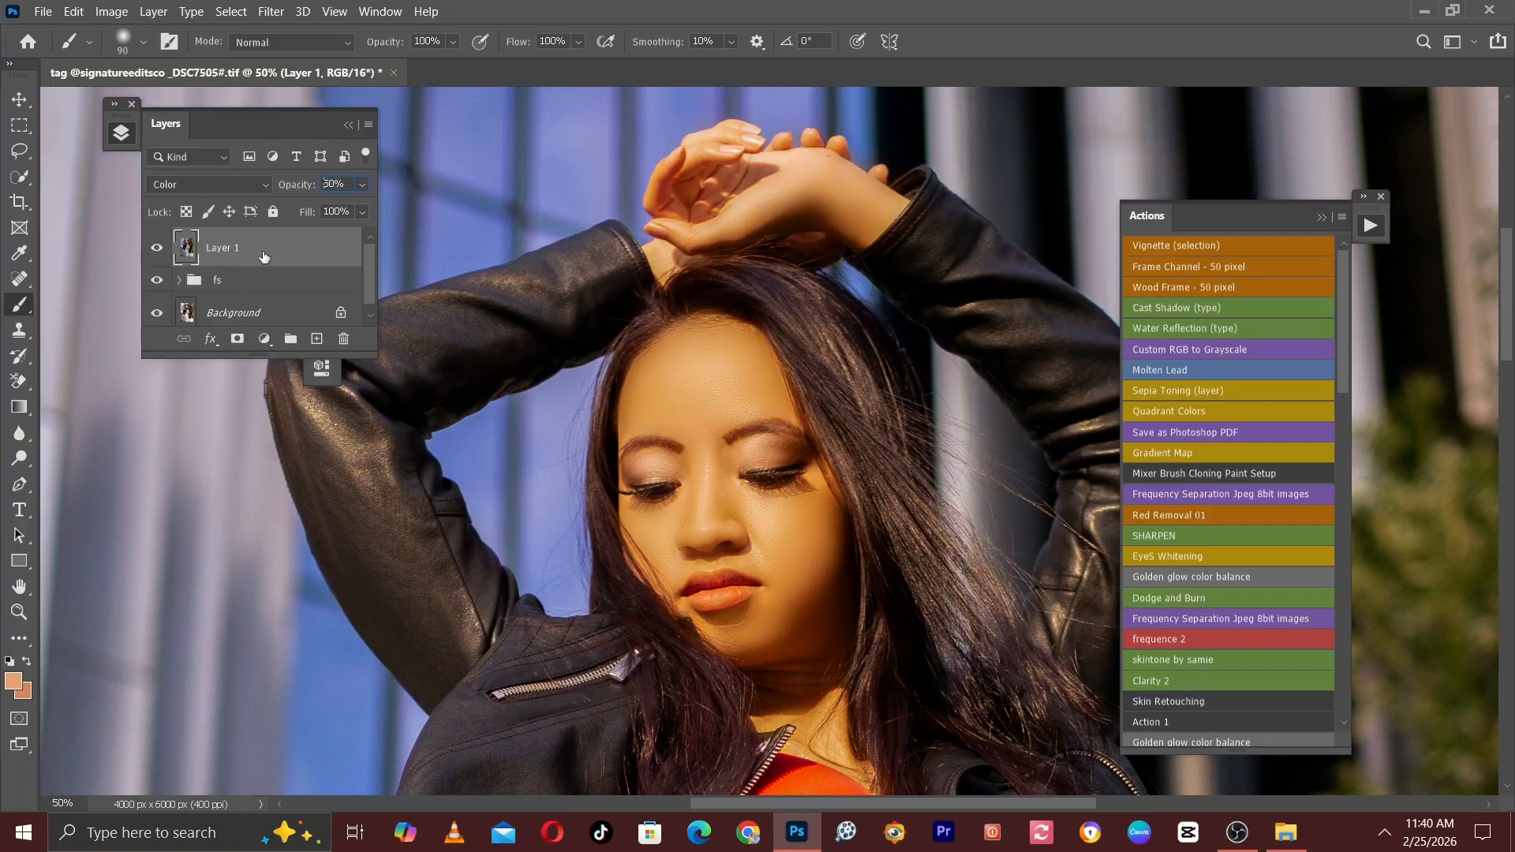
left_click(238, 340)
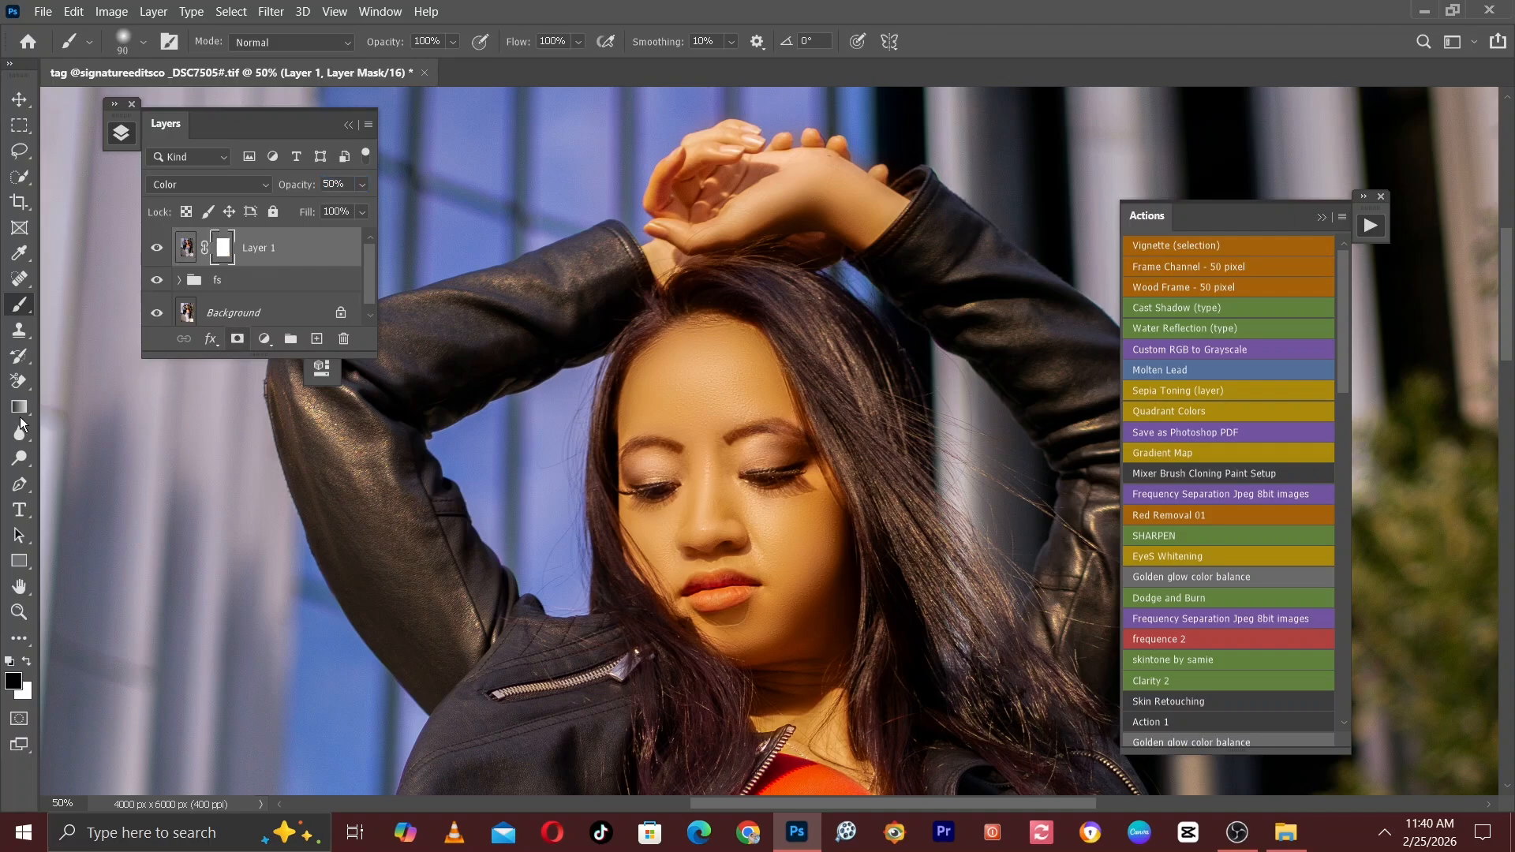
right_click(17, 304)
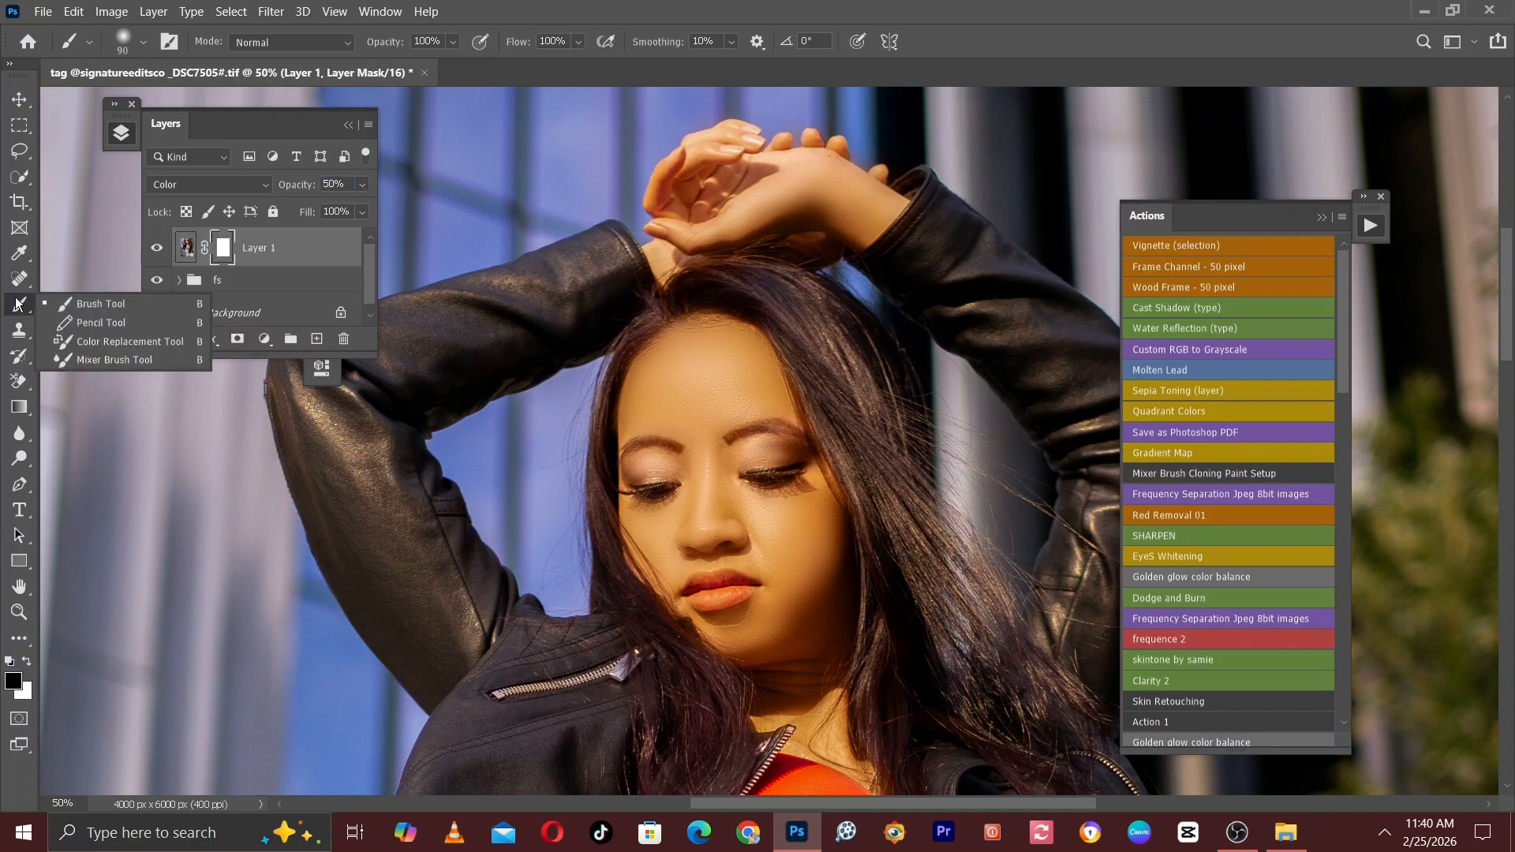
left_click(63, 305)
Paint black on Layer 1's mask over the jacket cuff beside the raised wrist with brush size 70.
key("ctrl+plus")
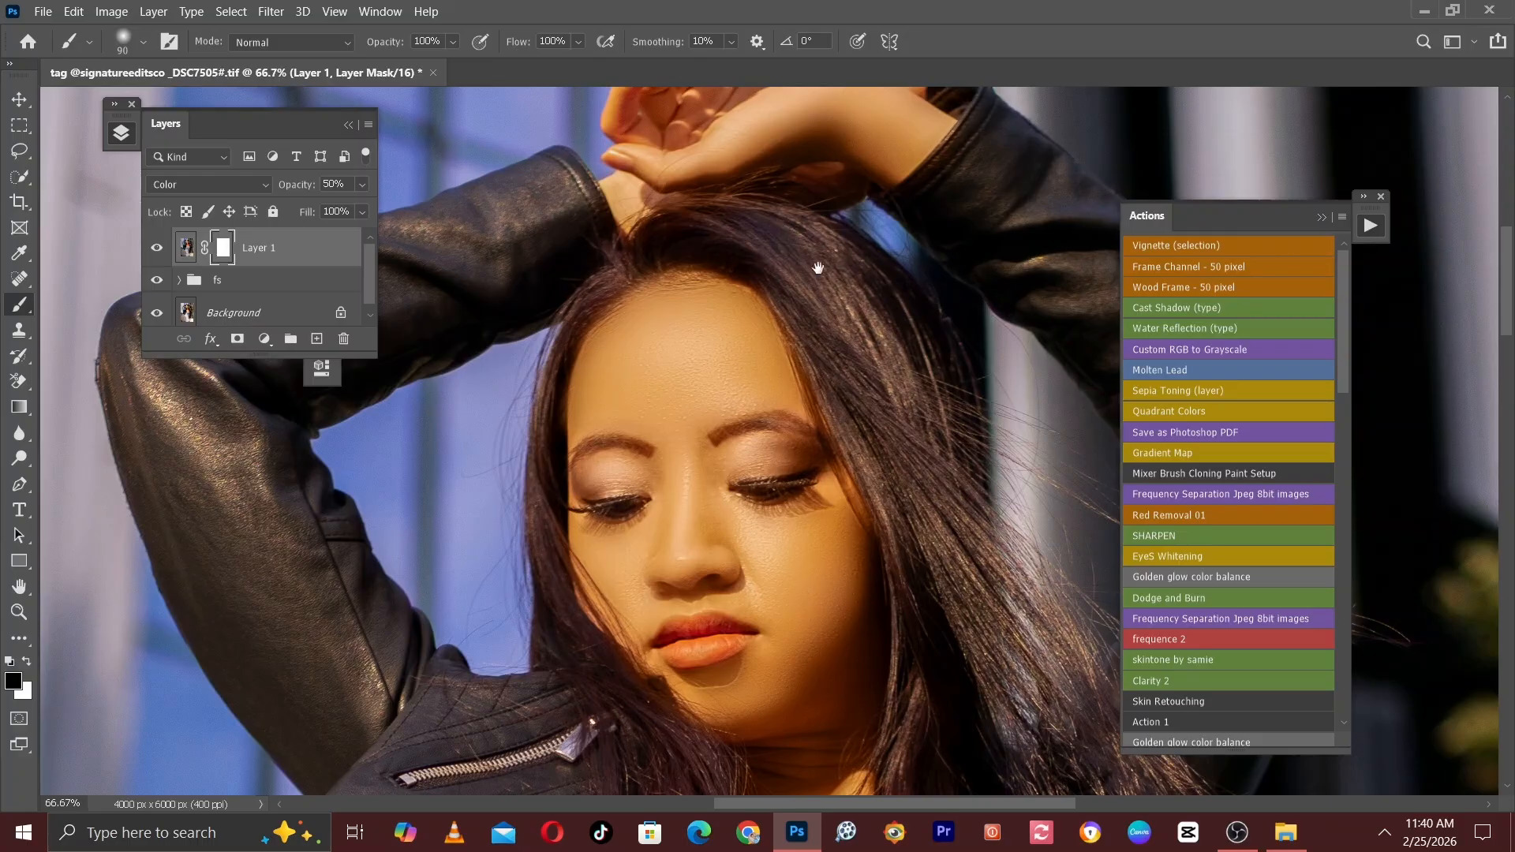
left_click_drag(818, 268, 655, 423)
key("ctrl+plus")
left_click_drag(660, 244, 807, 425)
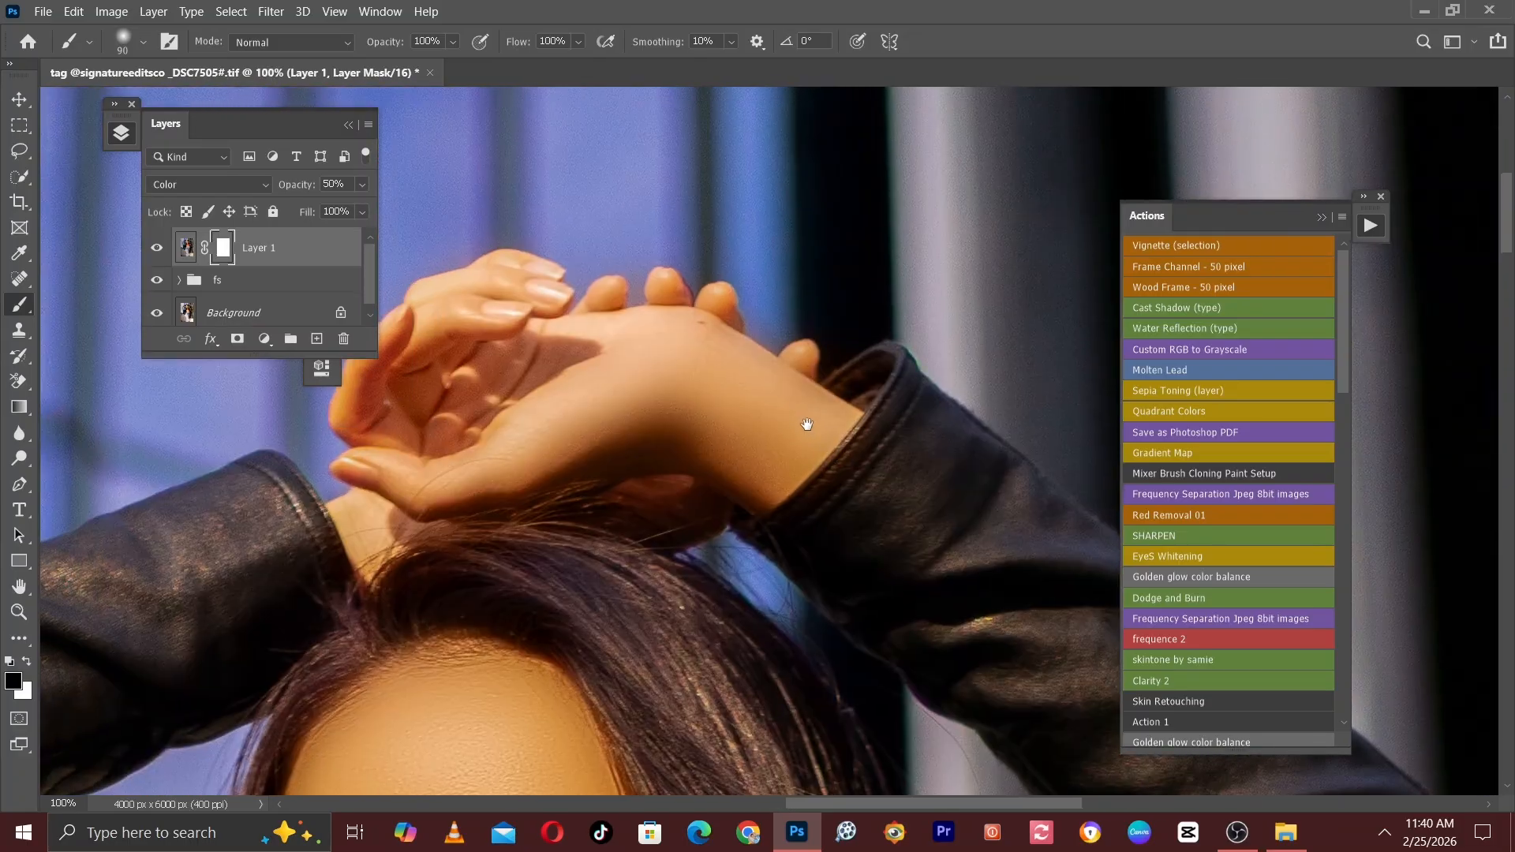
key("ctrl+plus")
key("bracketleft")
key("bracketleft")
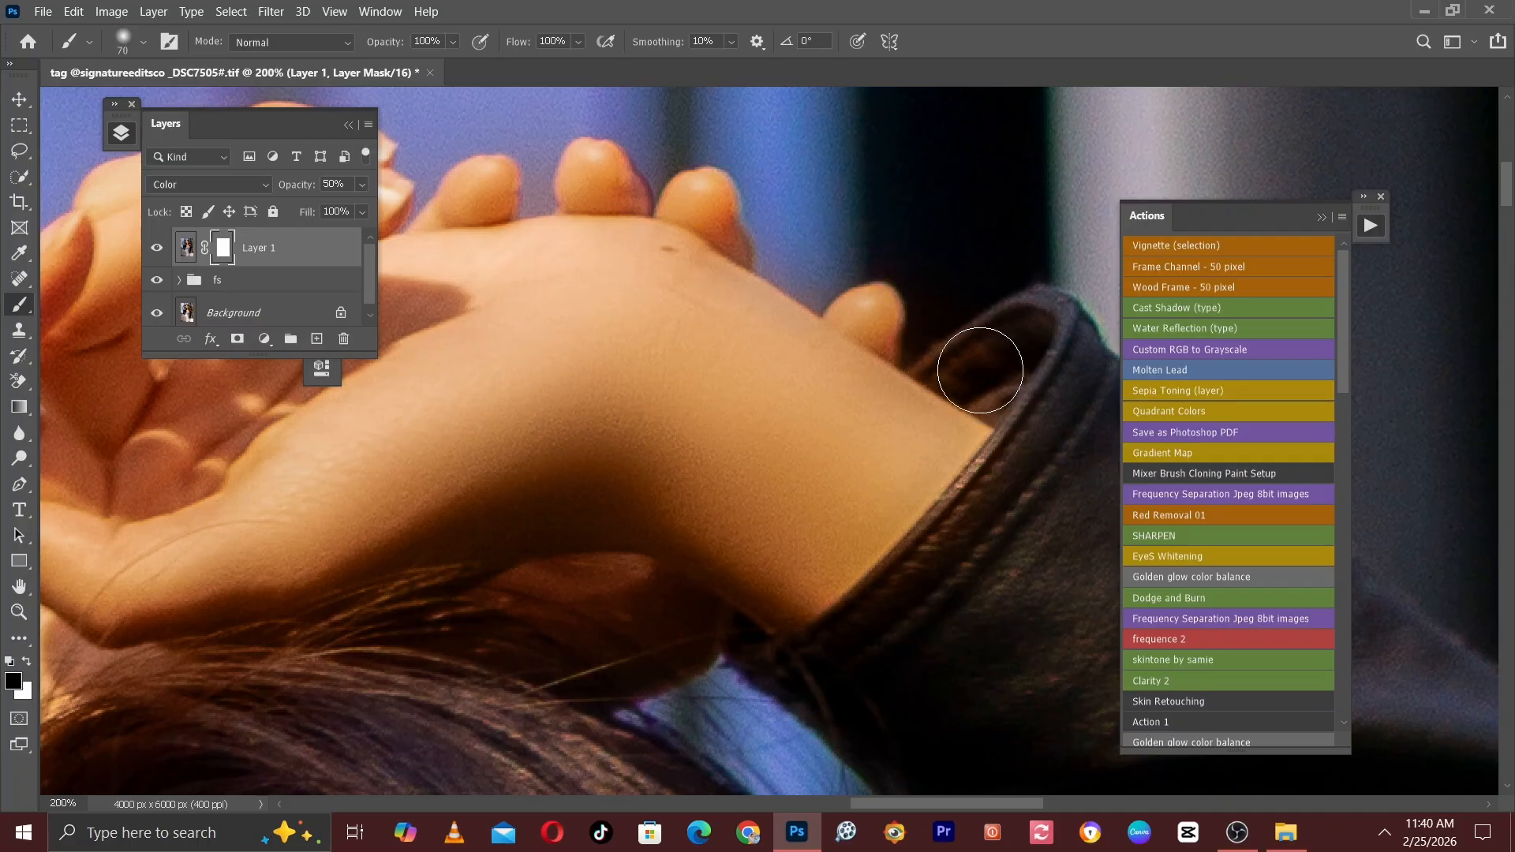
left_click_drag(970, 362, 905, 385)
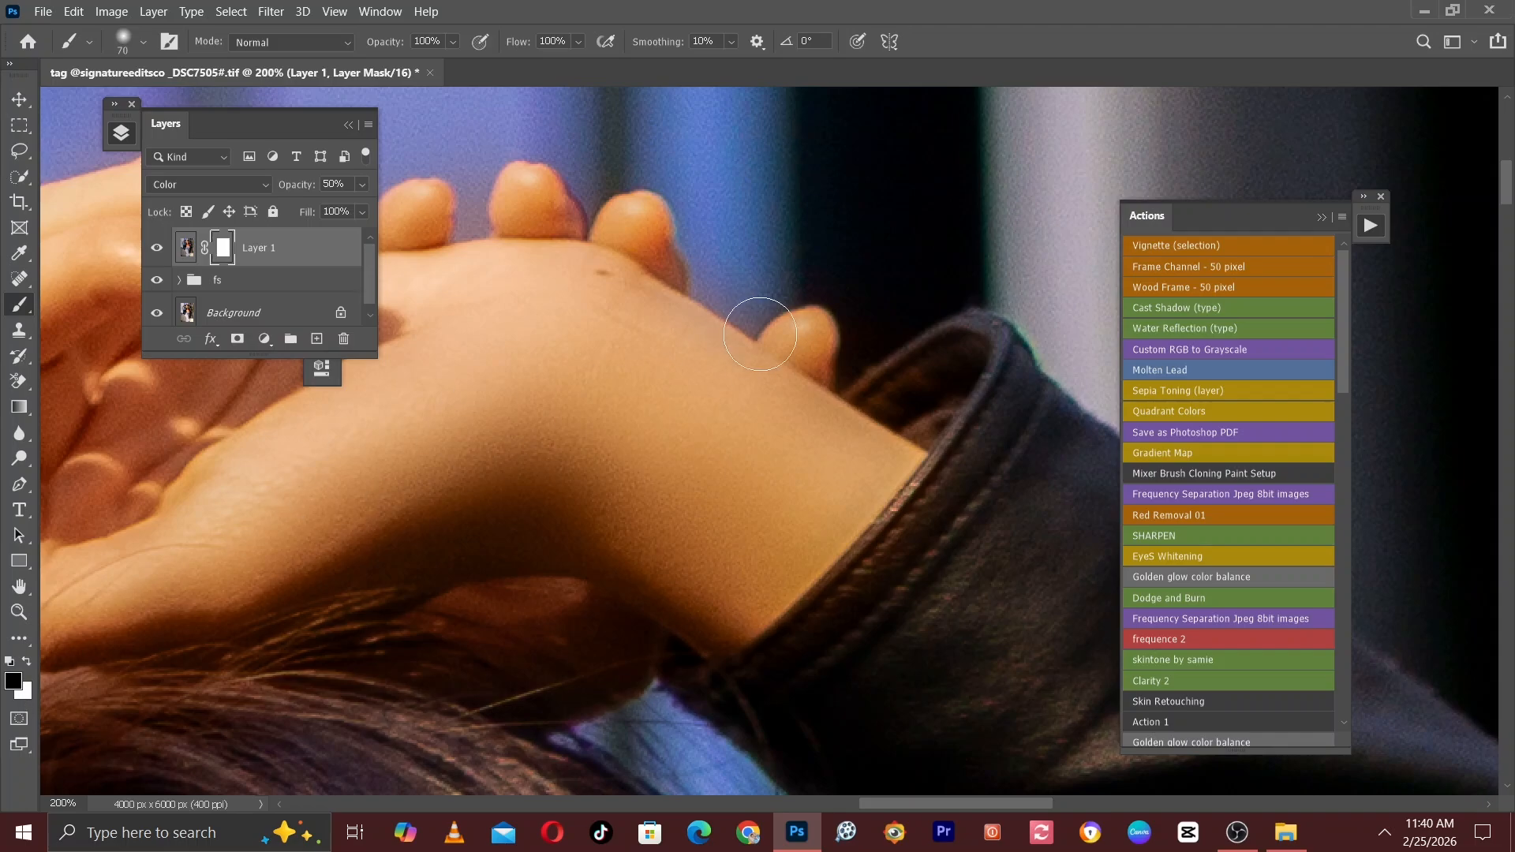
Mask out the colour spill around the fingertips of the raised hands, reducing the brush to size 35.
key("bracketleft")
key("bracketleft")
left_click_drag(727, 298, 895, 395)
key("bracketleft")
key("bracketleft")
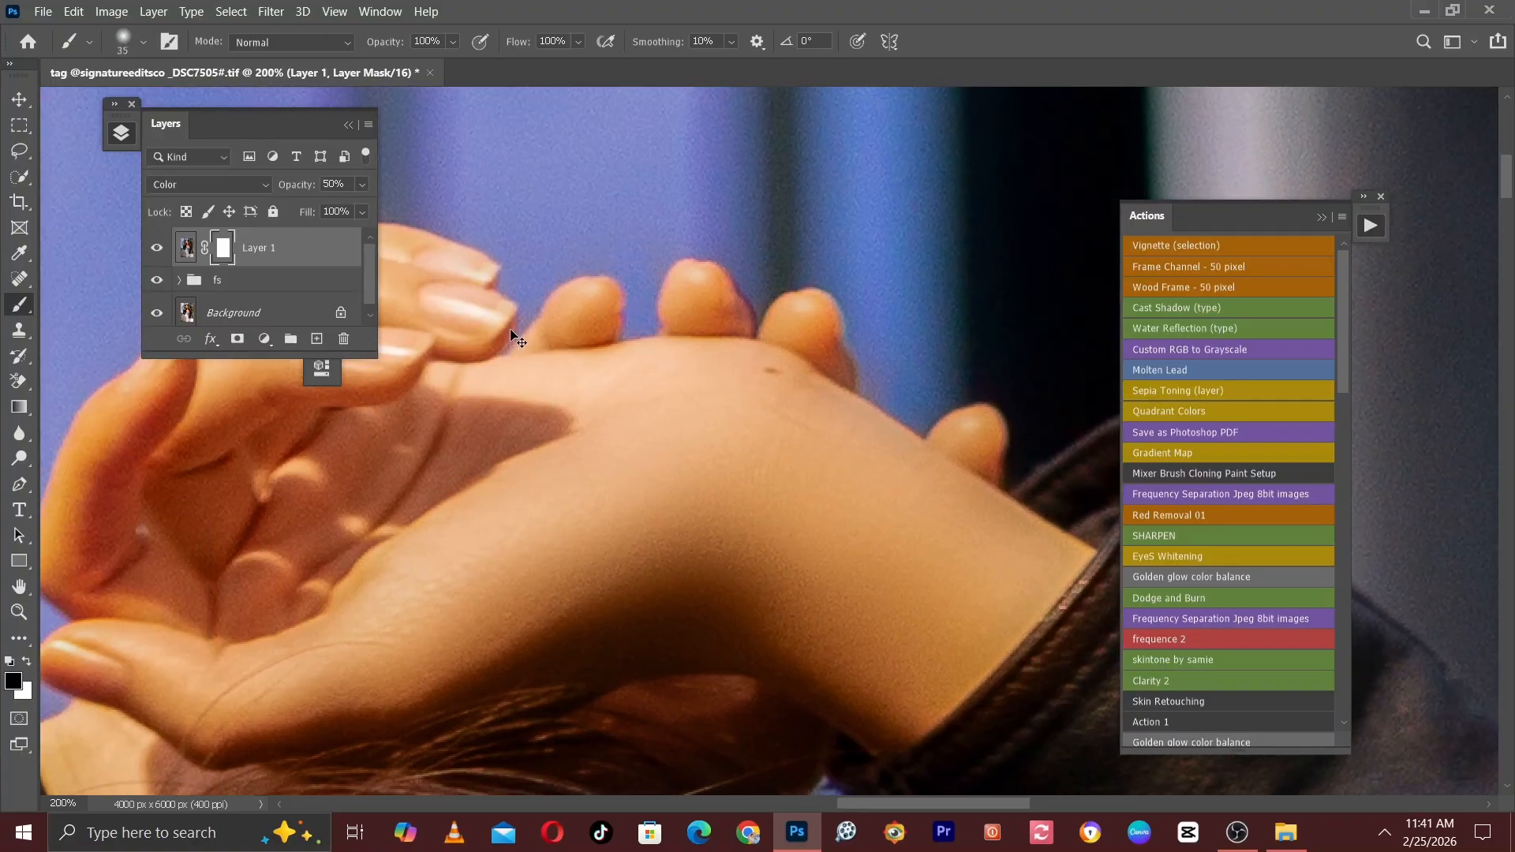
Mask out the skin tint from the hair between the forehead and the raised hand with brush sizes 45 to 70.
key("ctrl+minus")
scroll(544, 363, "down", 4)
key("ctrl+plus")
key("bracketright")
key("bracketright")
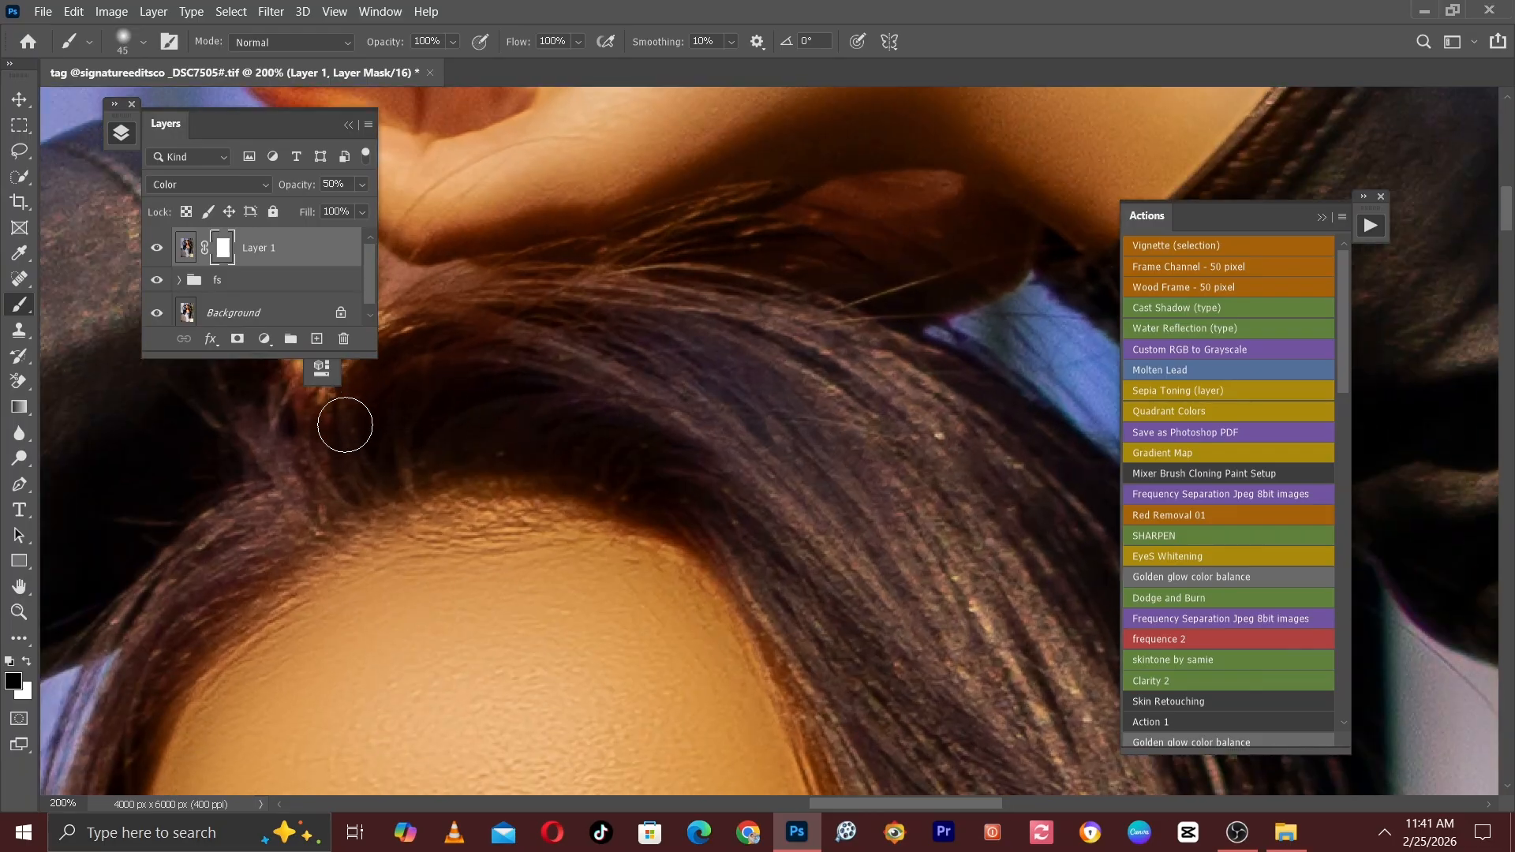
left_click_drag(457, 407, 788, 463)
key("bracketright")
key("bracketright")
key("bracketright")
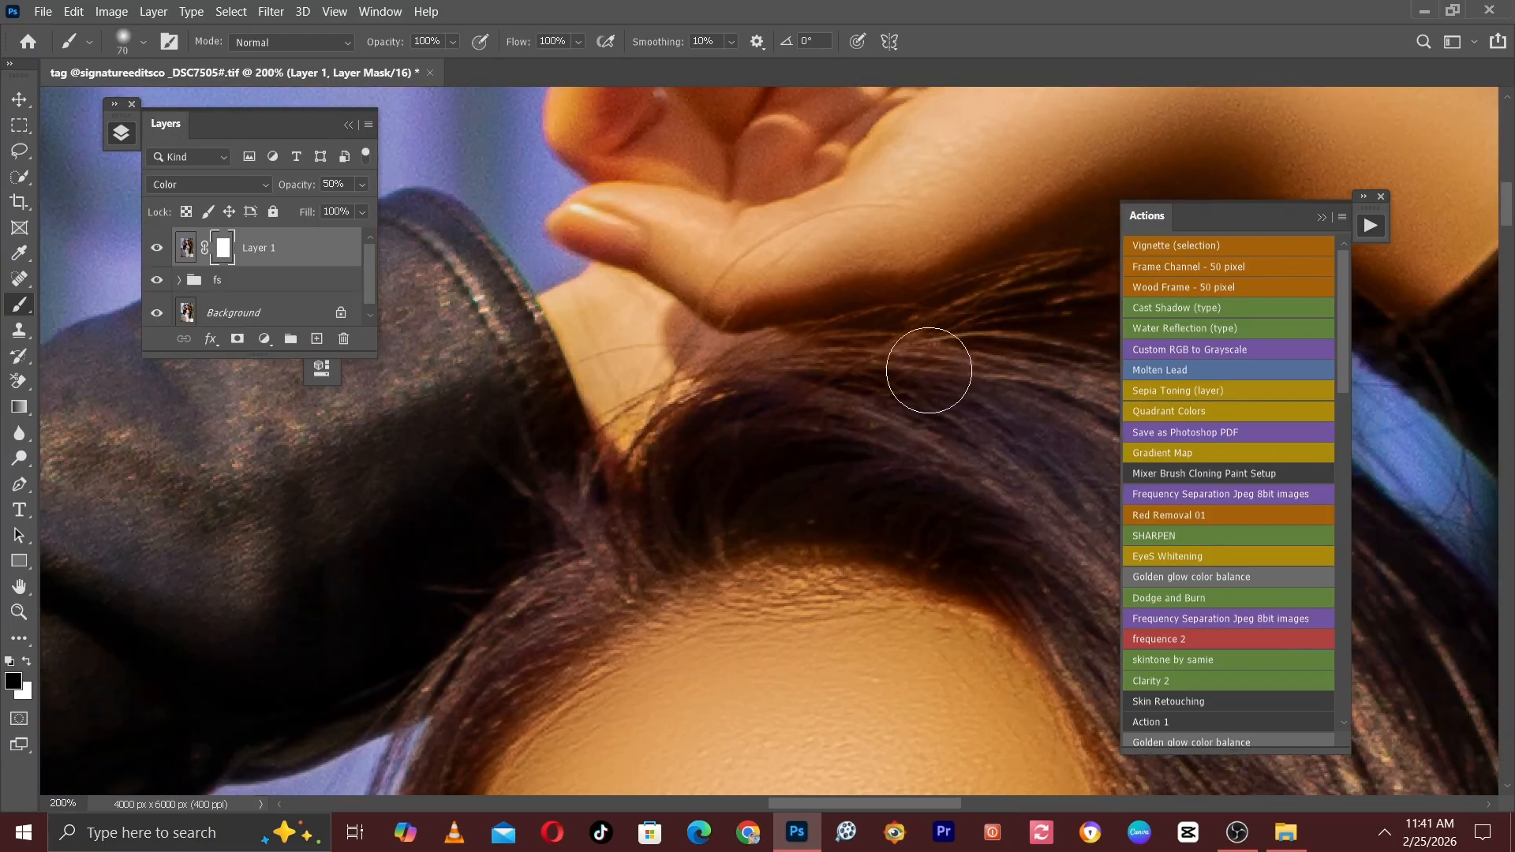
Mask out the colour spill on the hair below the hands and the sleeve cuff with brush size 90.
key("ctrl+minus")
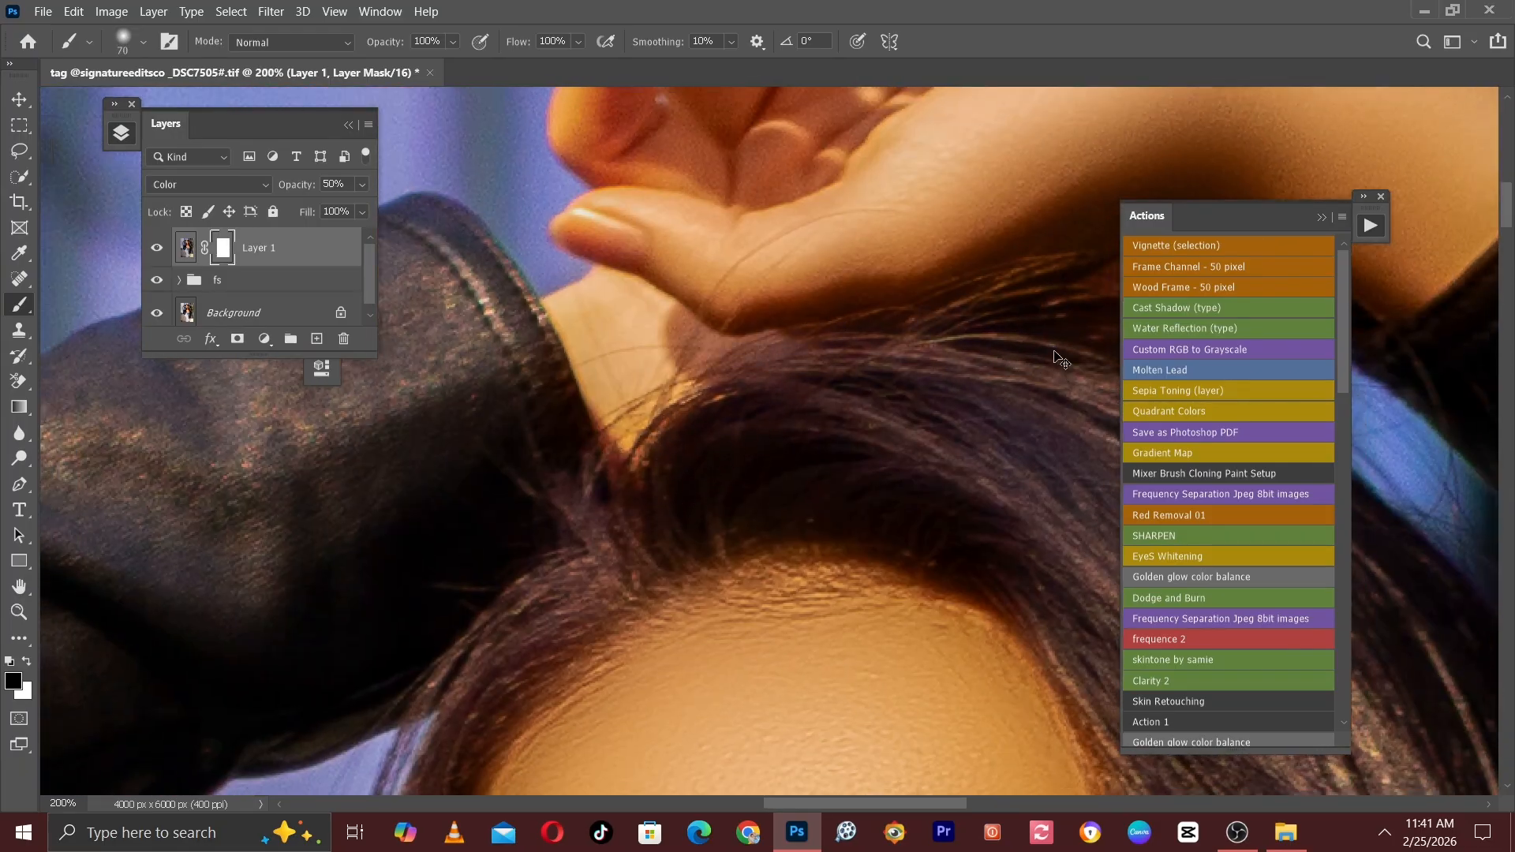
scroll(1002, 355, "up", 3)
key("bracketright")
key("bracketright")
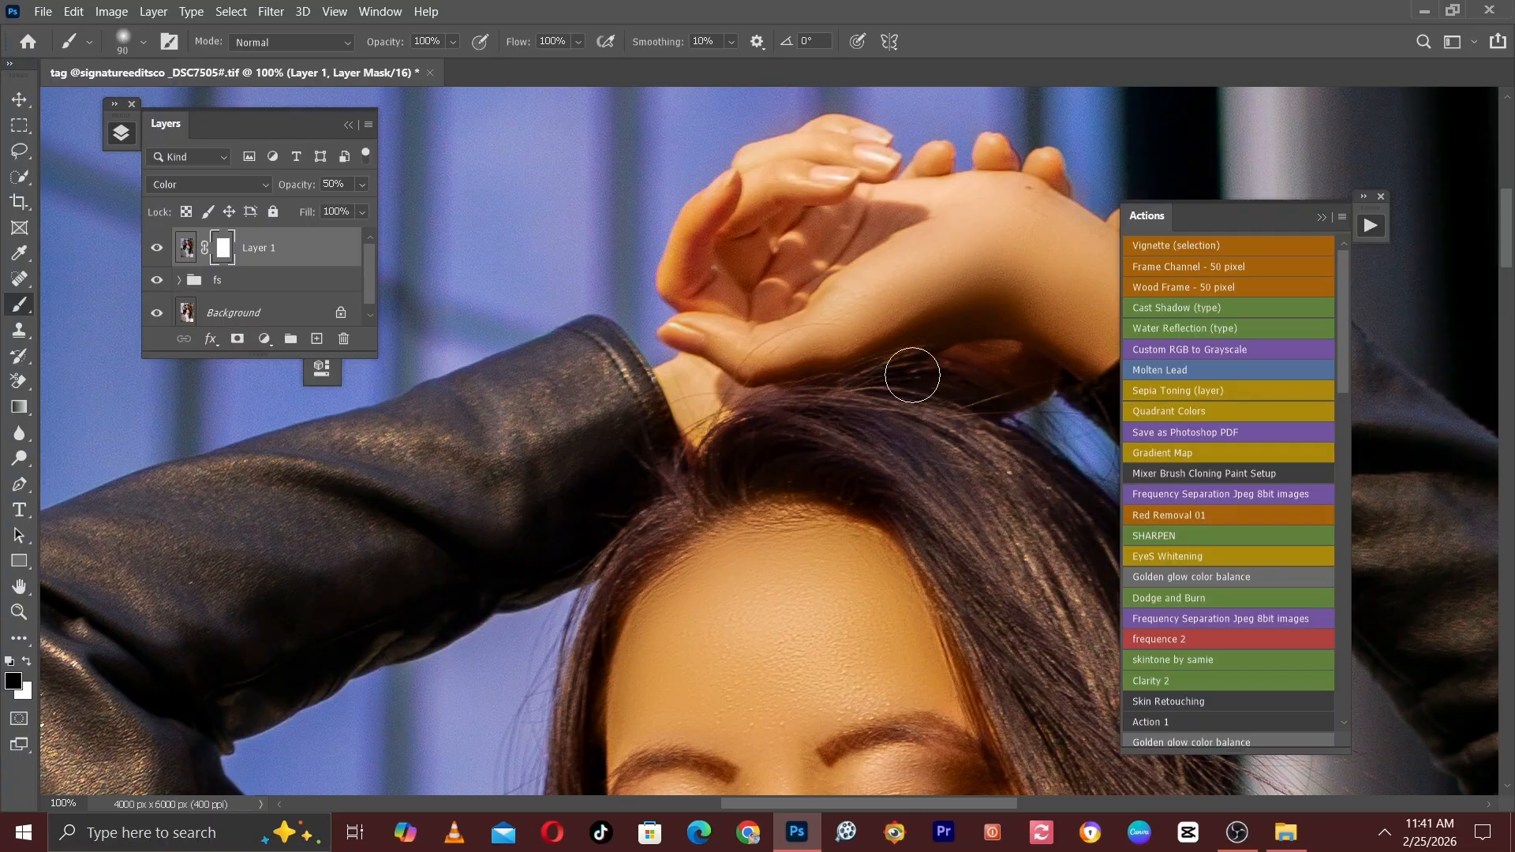
key("ctrl+minus")
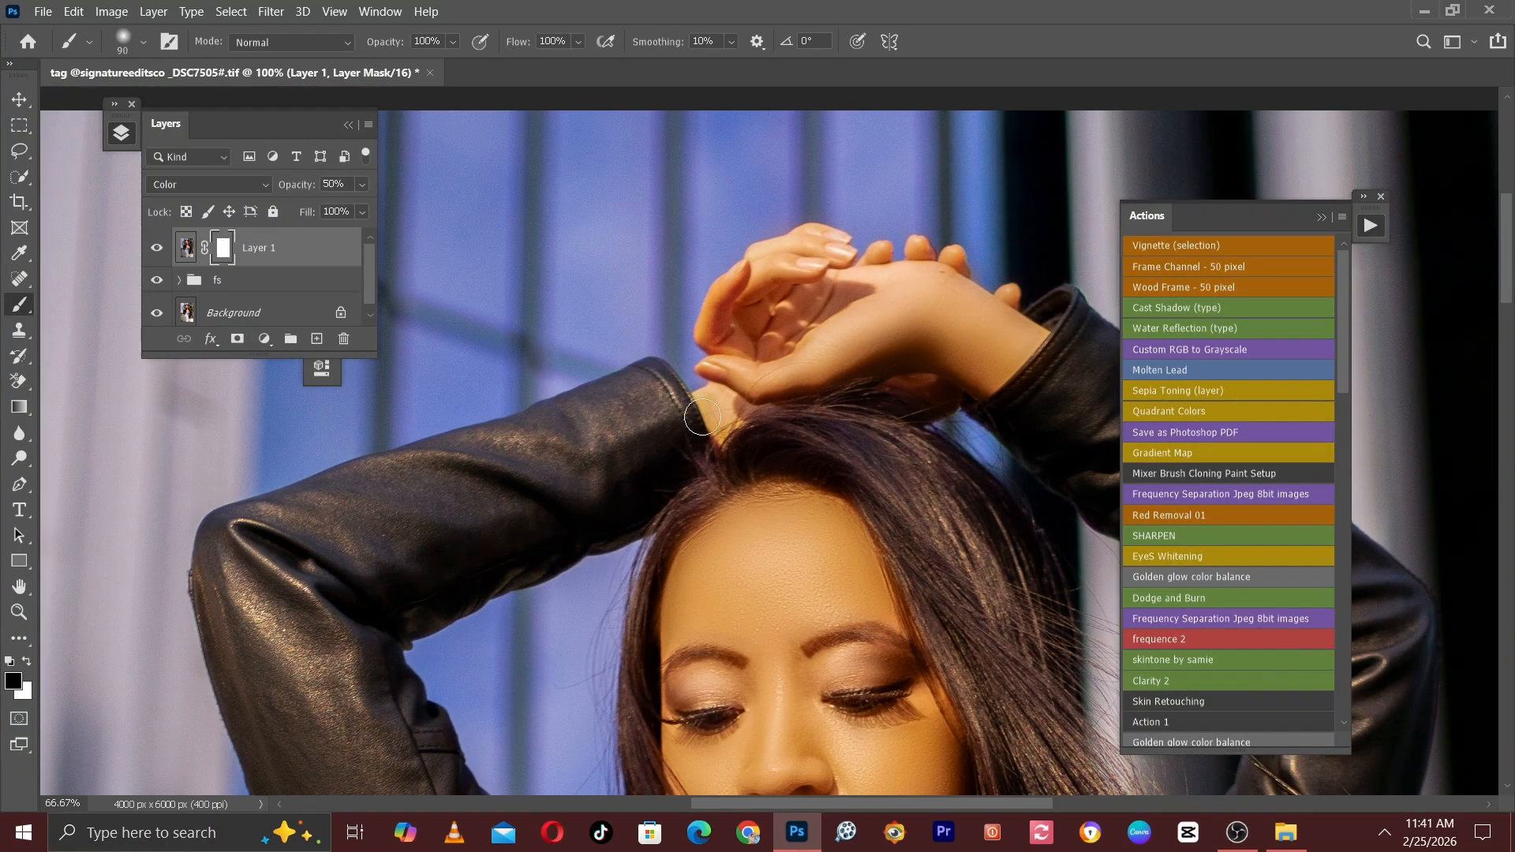
Mask out the skin tint from the hair along the side of the face with brush size 80.
left_click_drag(784, 516, 666, 400)
key("ctrl+plus")
key("bracketleft")
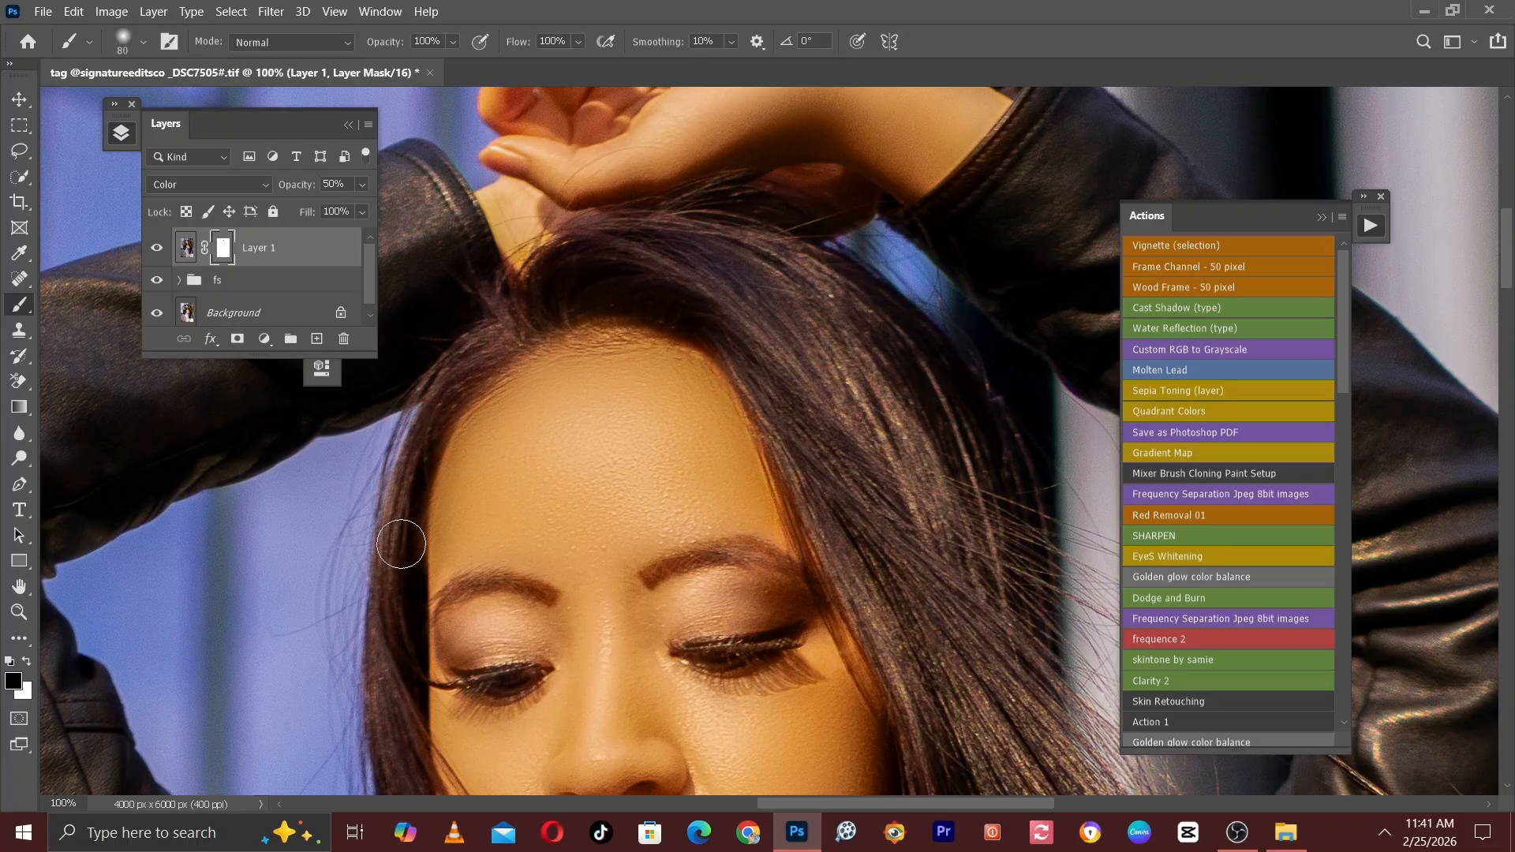
left_click_drag(395, 670, 407, 347)
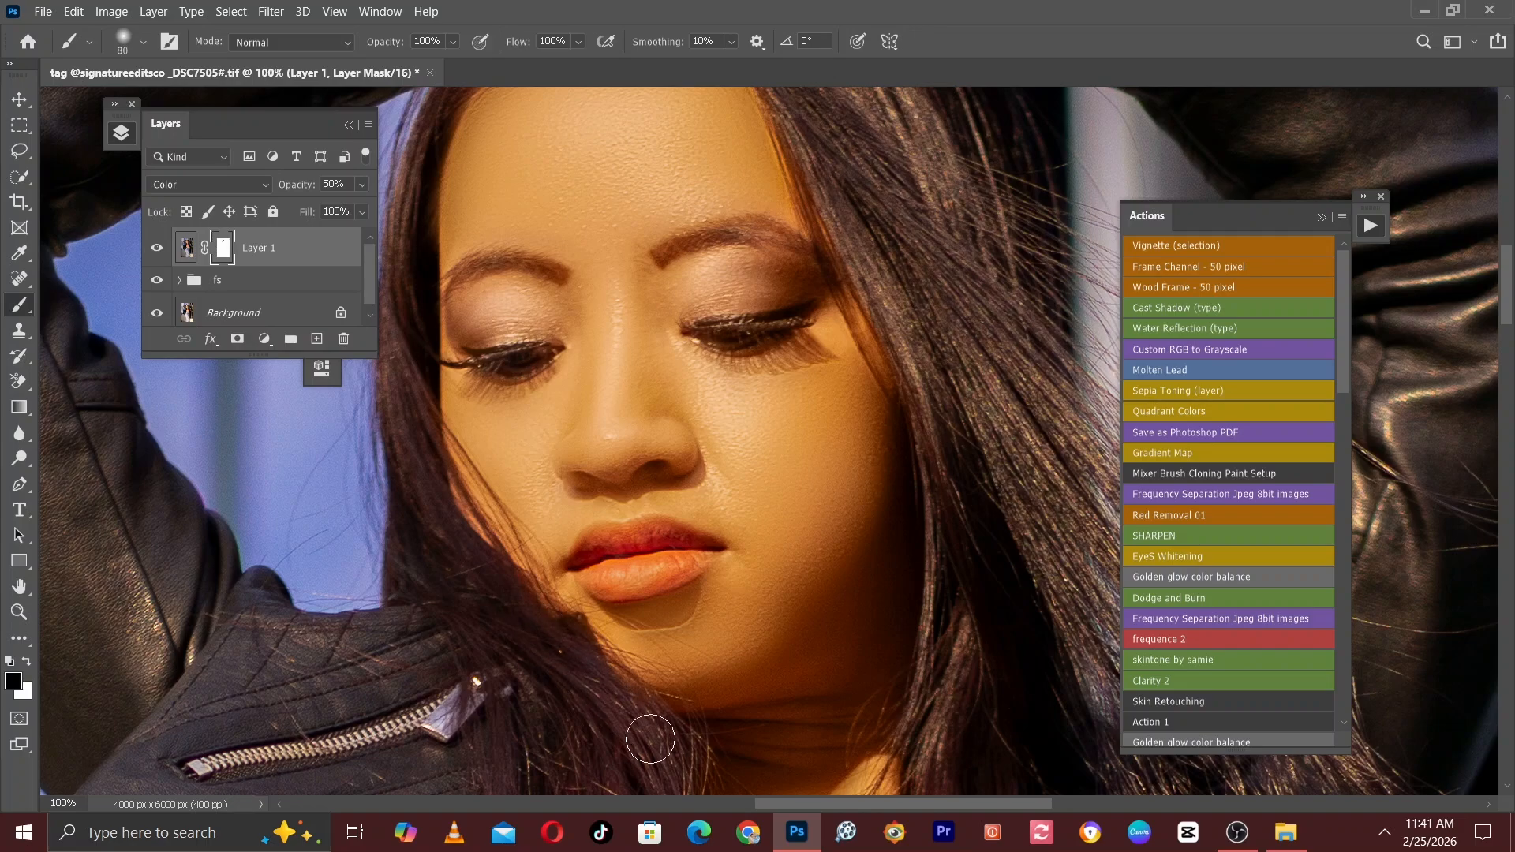
key("bracketright")
Mask out the tint on the jacket zip and the upper edge of the red top, enlarging the brush from 80 to 150.
left_click_drag(656, 747, 499, 388)
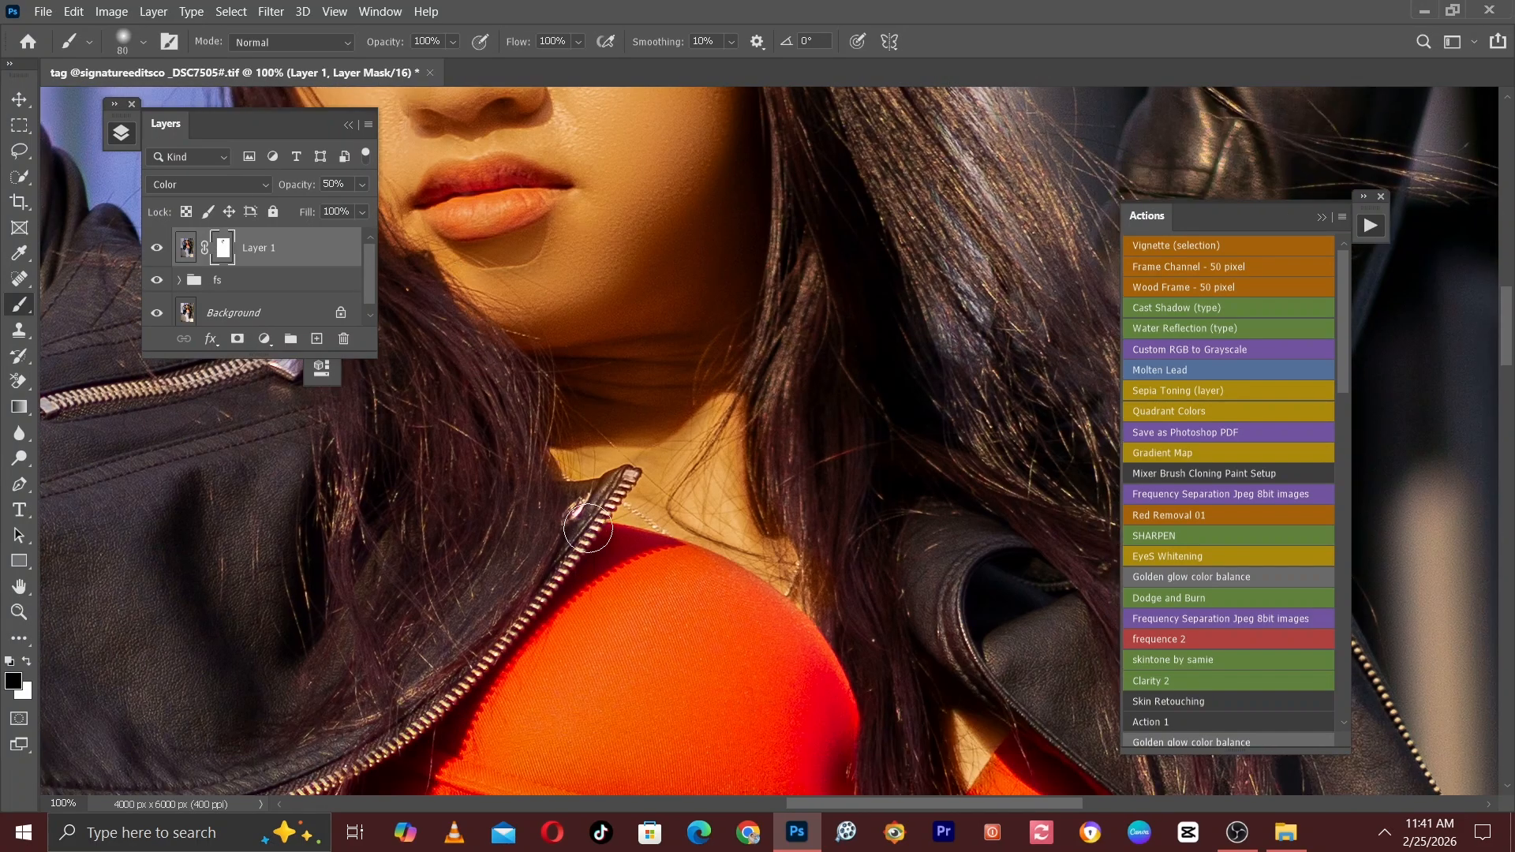
key("bracketright")
key("bracketright")
key("bracketright")
key("ctrl+minus")
scroll(793, 580, "down", 5)
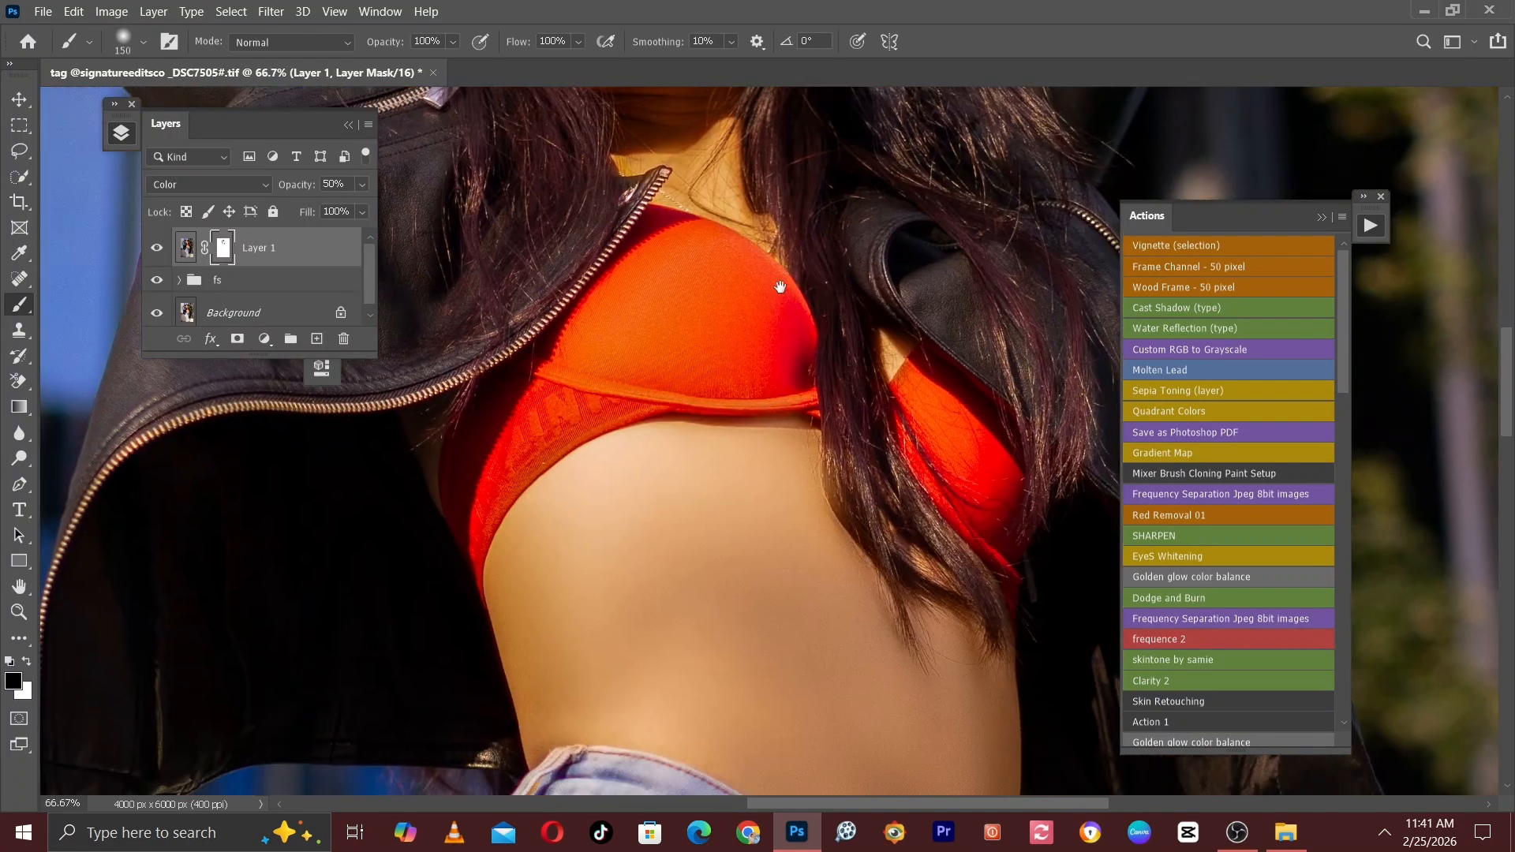
Paint black on the mask over the lower red top and the hair hanging across it with brush size 125.
key("ctrl+plus")
key("bracketleft")
key("bracketleft")
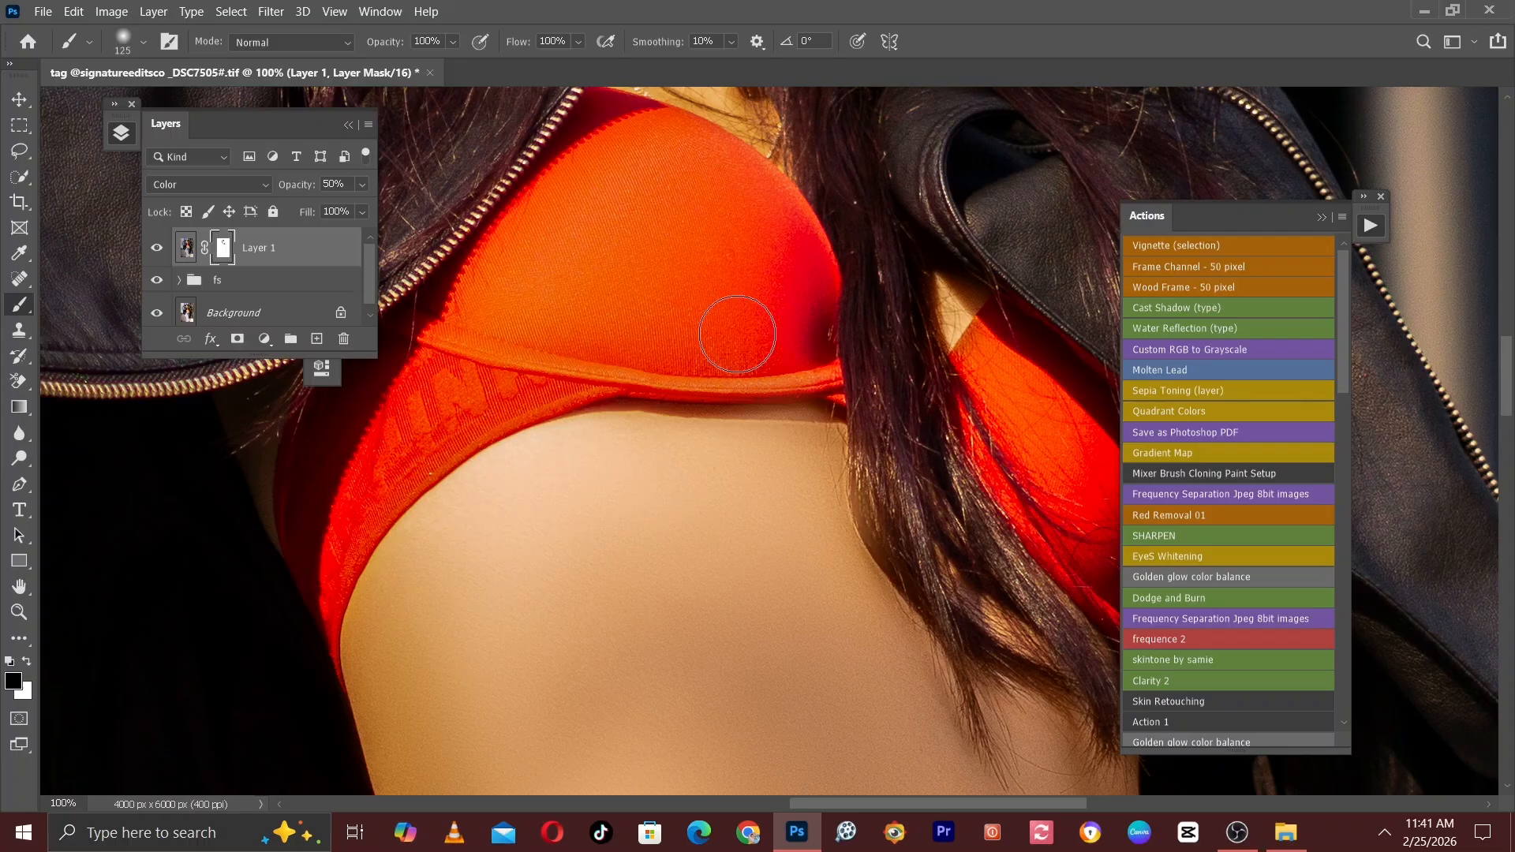
left_click_drag(873, 399, 737, 261)
key("bracketright")
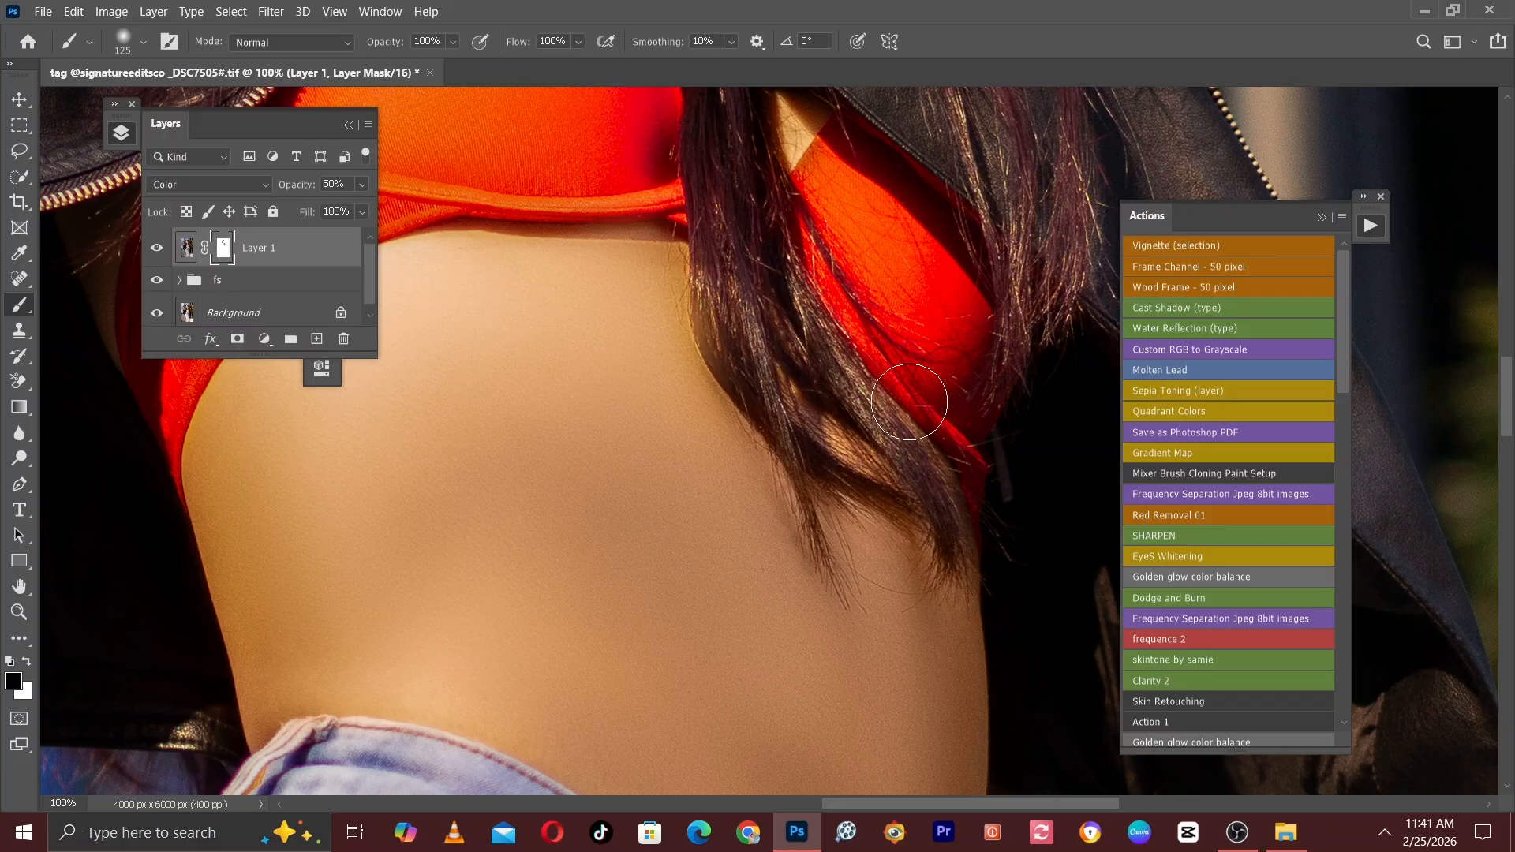
Inspect the masked skin tint across the whole portrait, comparing it with the Color-blended layer hidden and shown.
scroll(909, 402, "down", 2)
mouse_move(893, 398)
left_mouse_down()
mouse_move(759, 269)
mouse_move(665, 85)
left_mouse_up()
scroll(750, 322, "up", 1)
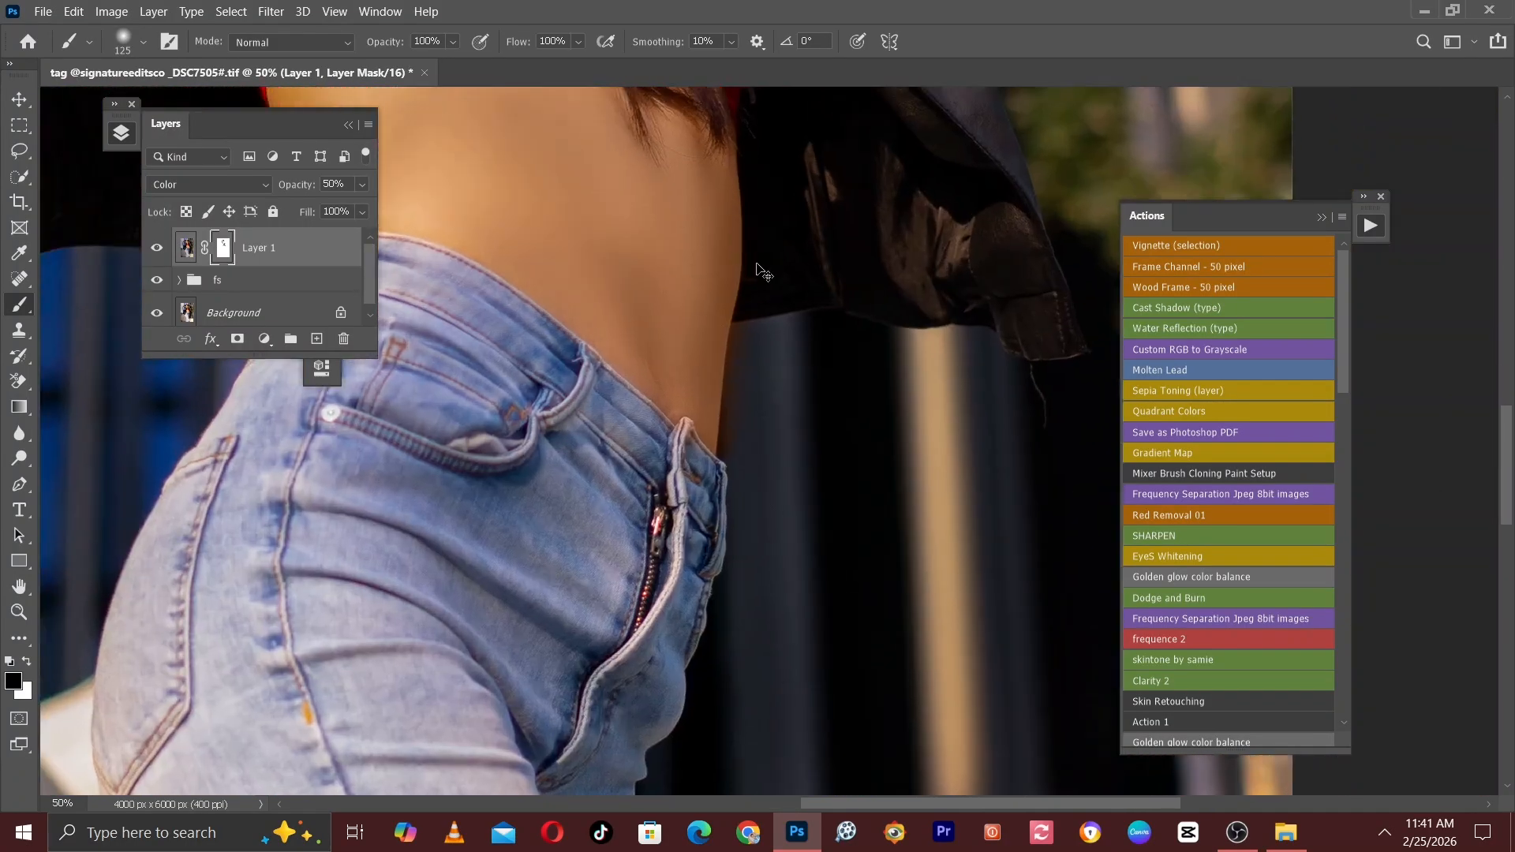
key("bracketleft")
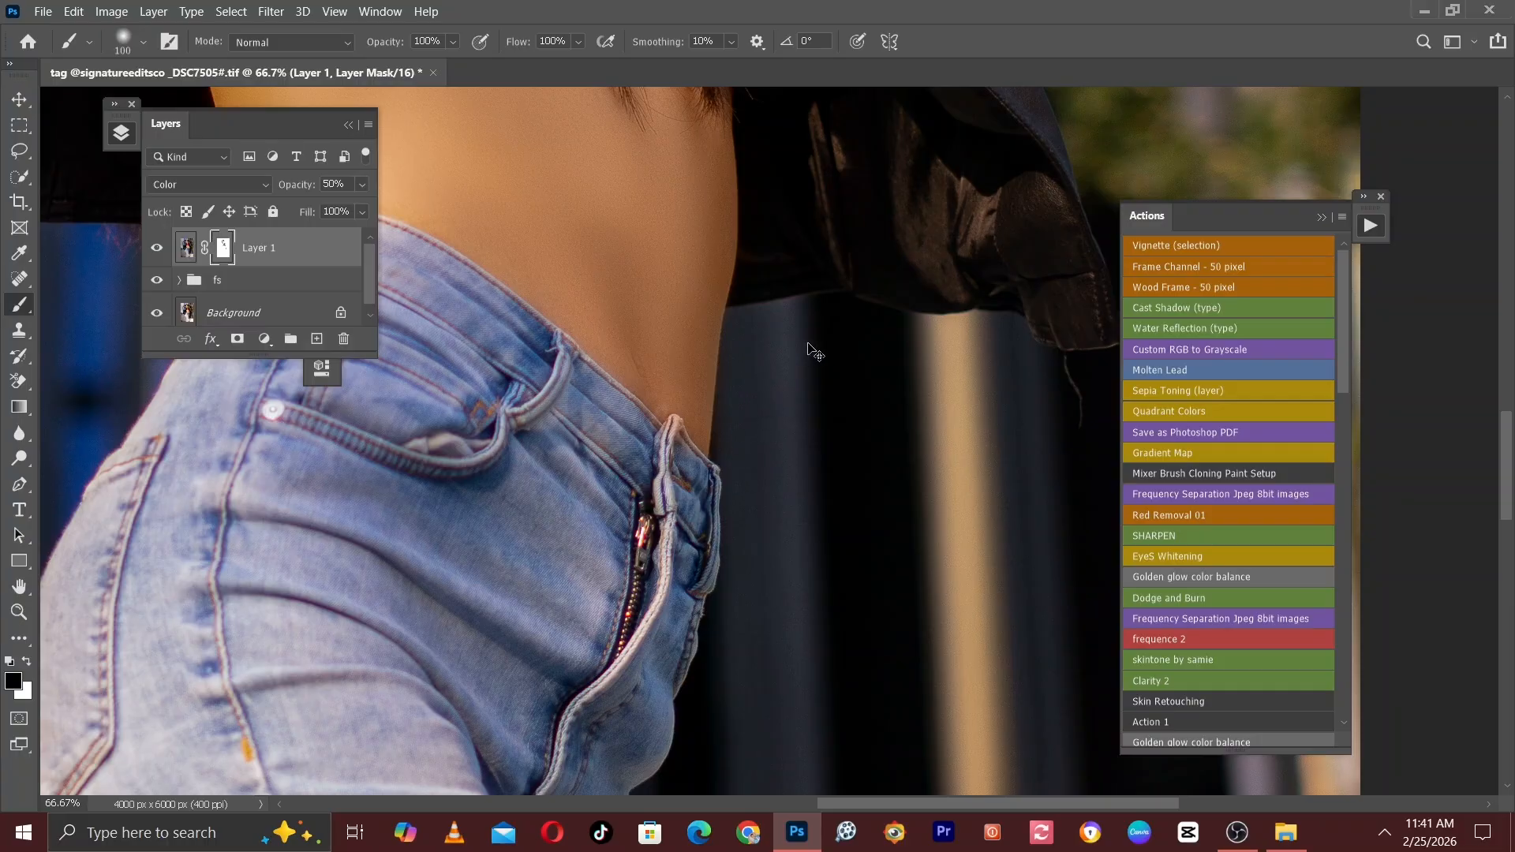
key("ctrl+minus")
key("ctrl+minus")
left_click_drag(876, 237, 975, 517)
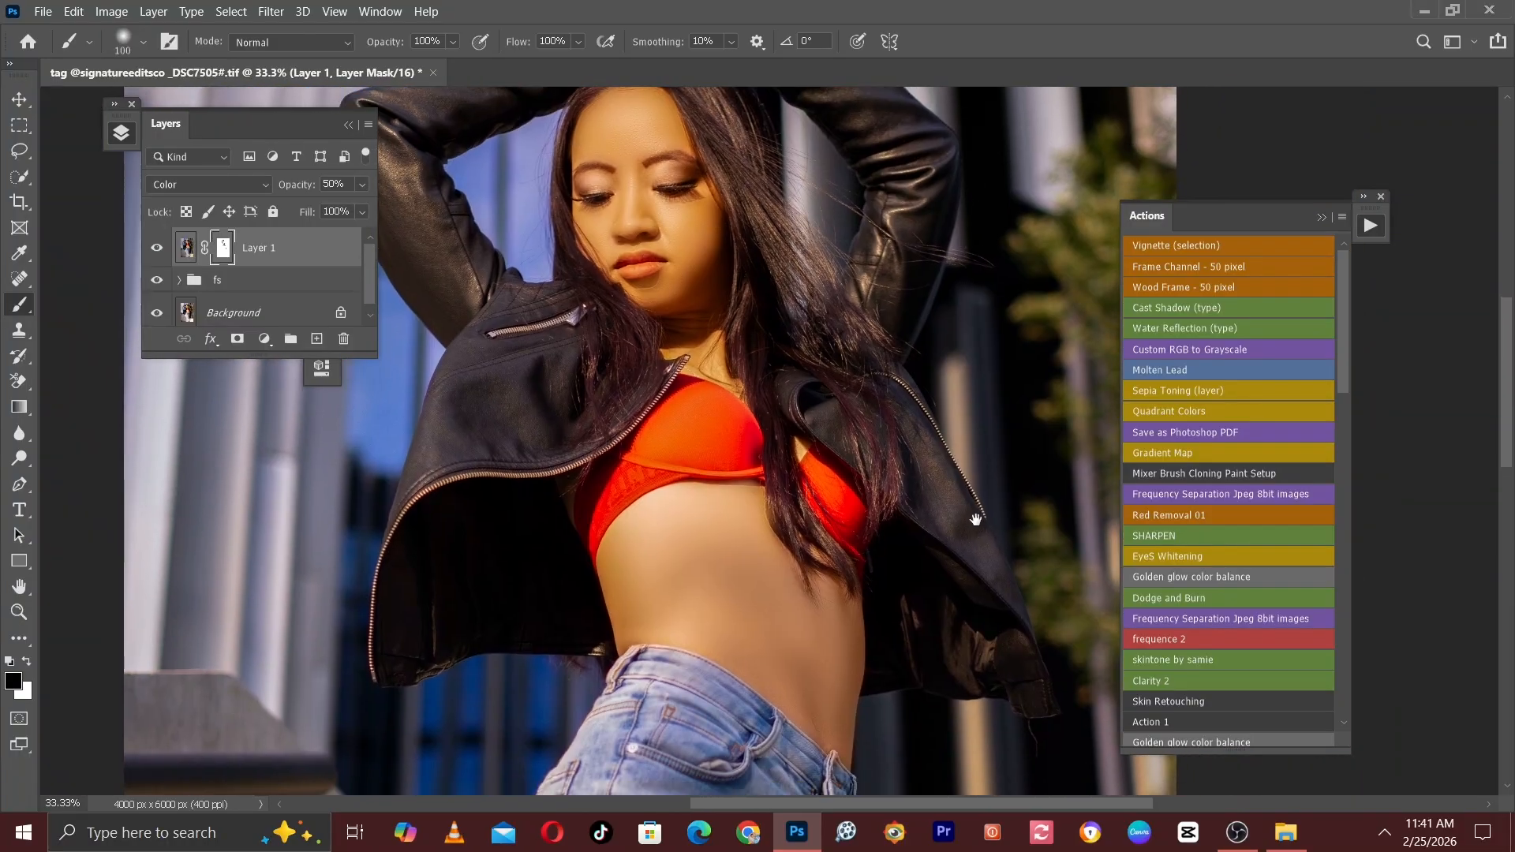
left_click_drag(914, 360, 931, 609)
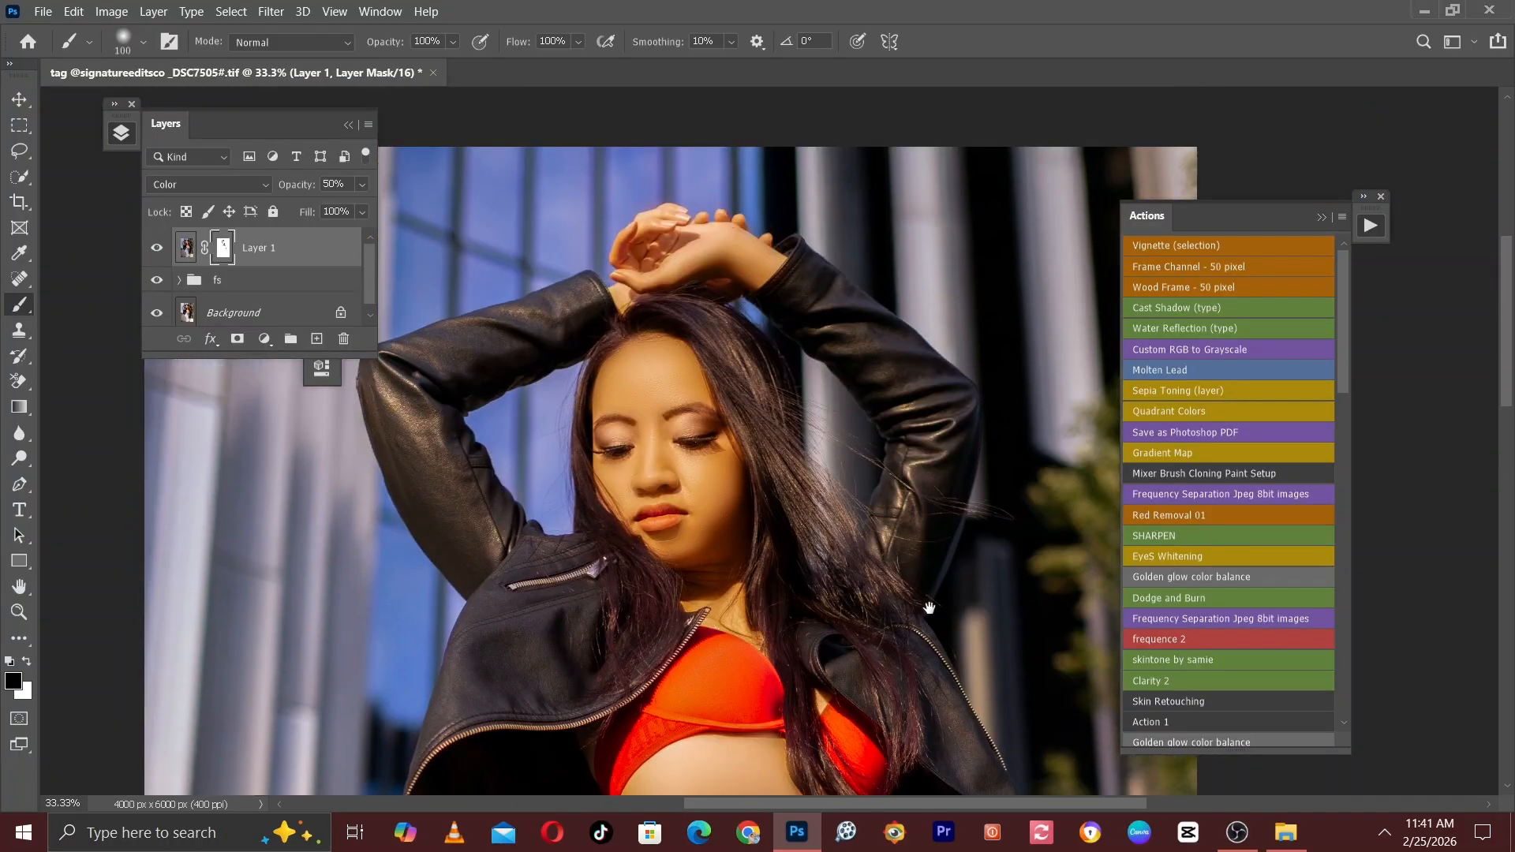
left_click(158, 248)
left_click(158, 248)
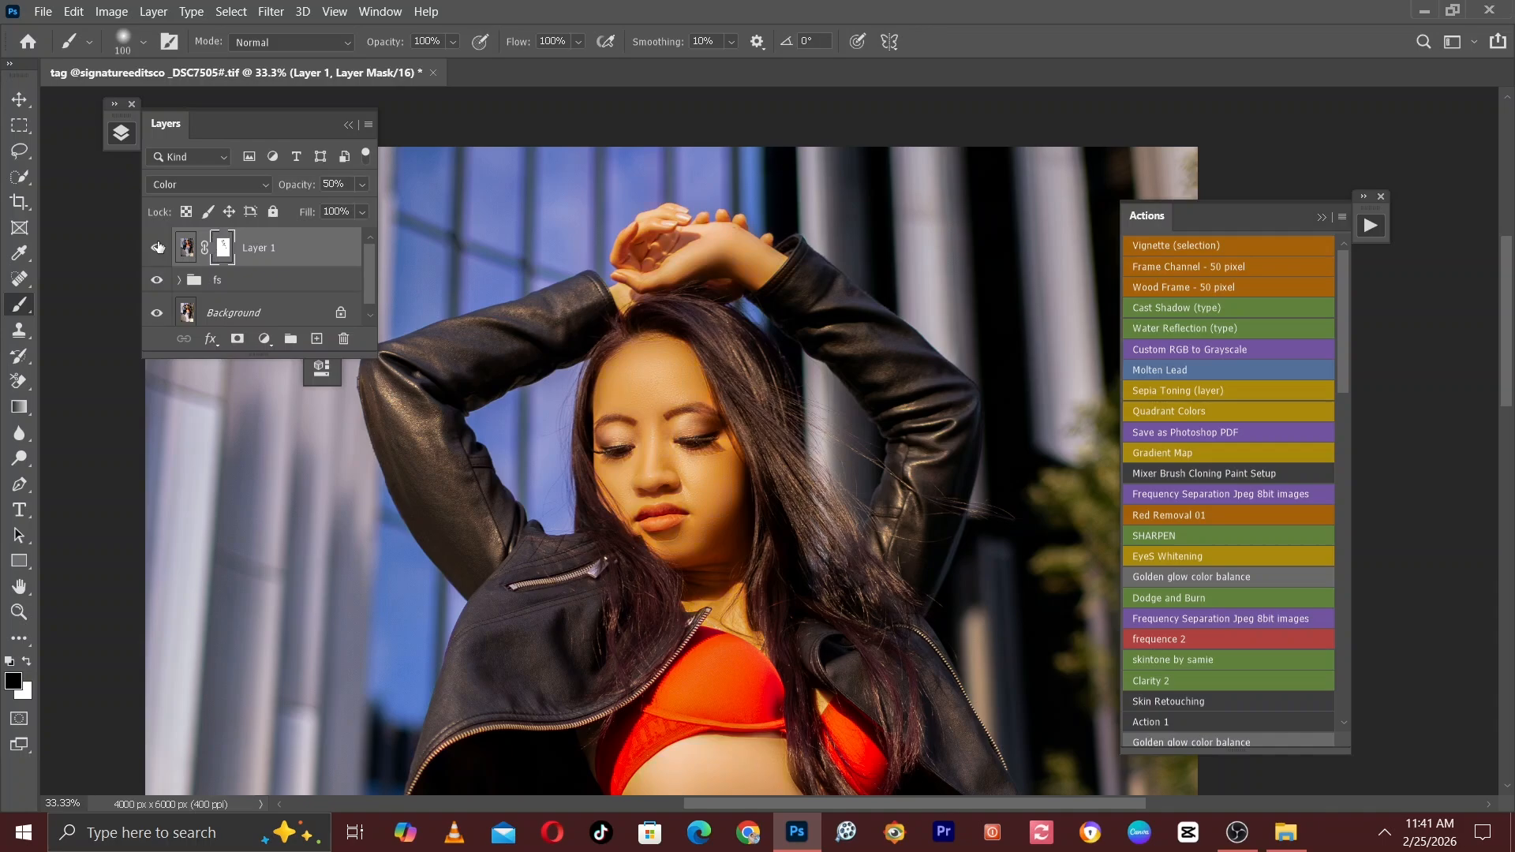
left_click(157, 248)
left_click(157, 248)
key("ctrl+minus")
key("ctrl+minus")
key("ctrl+minus")
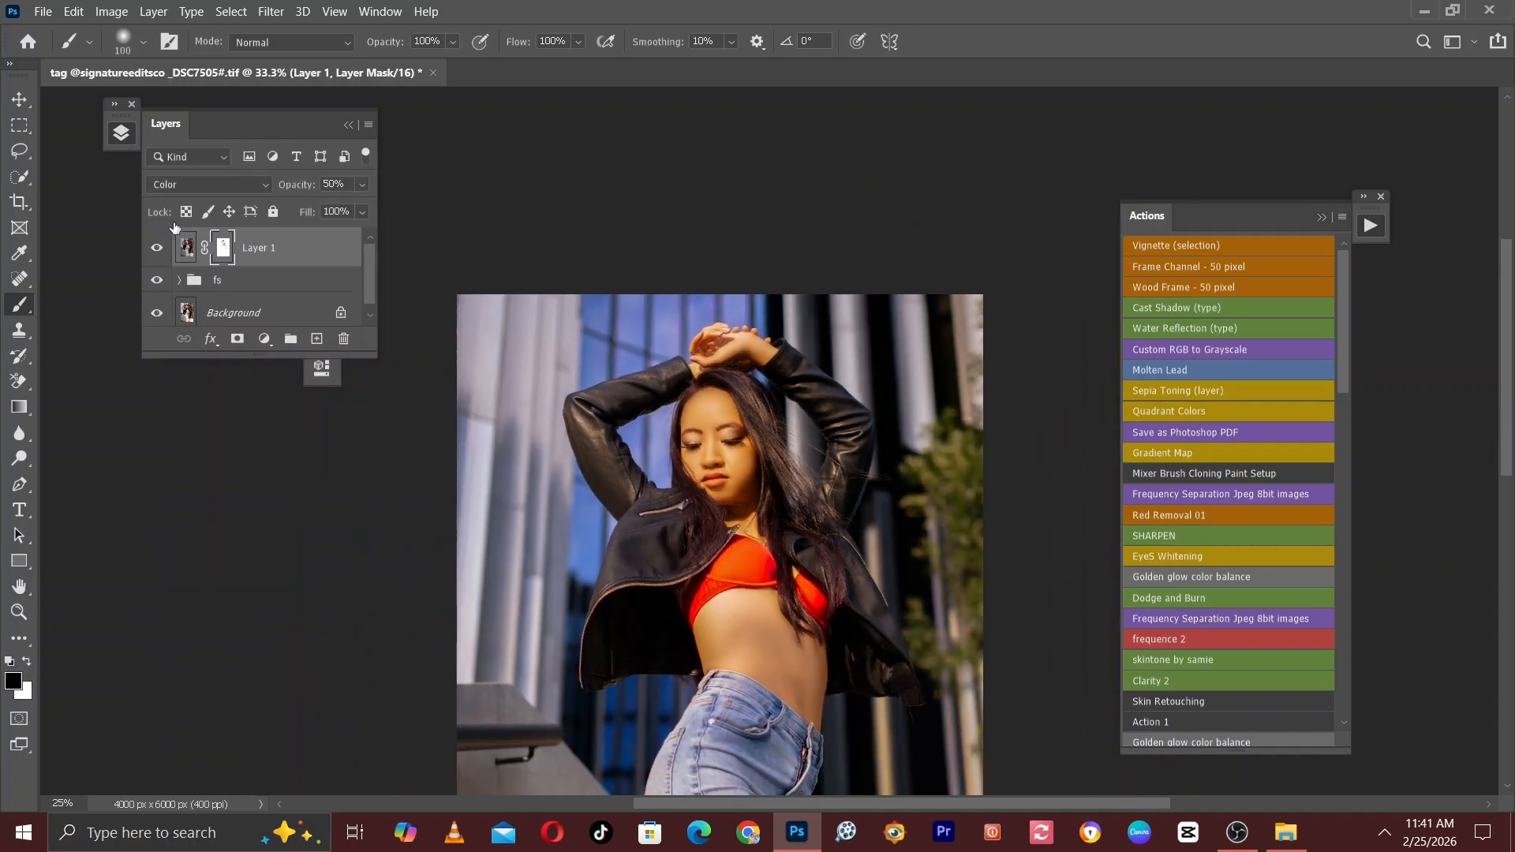
key("ctrl+plus")
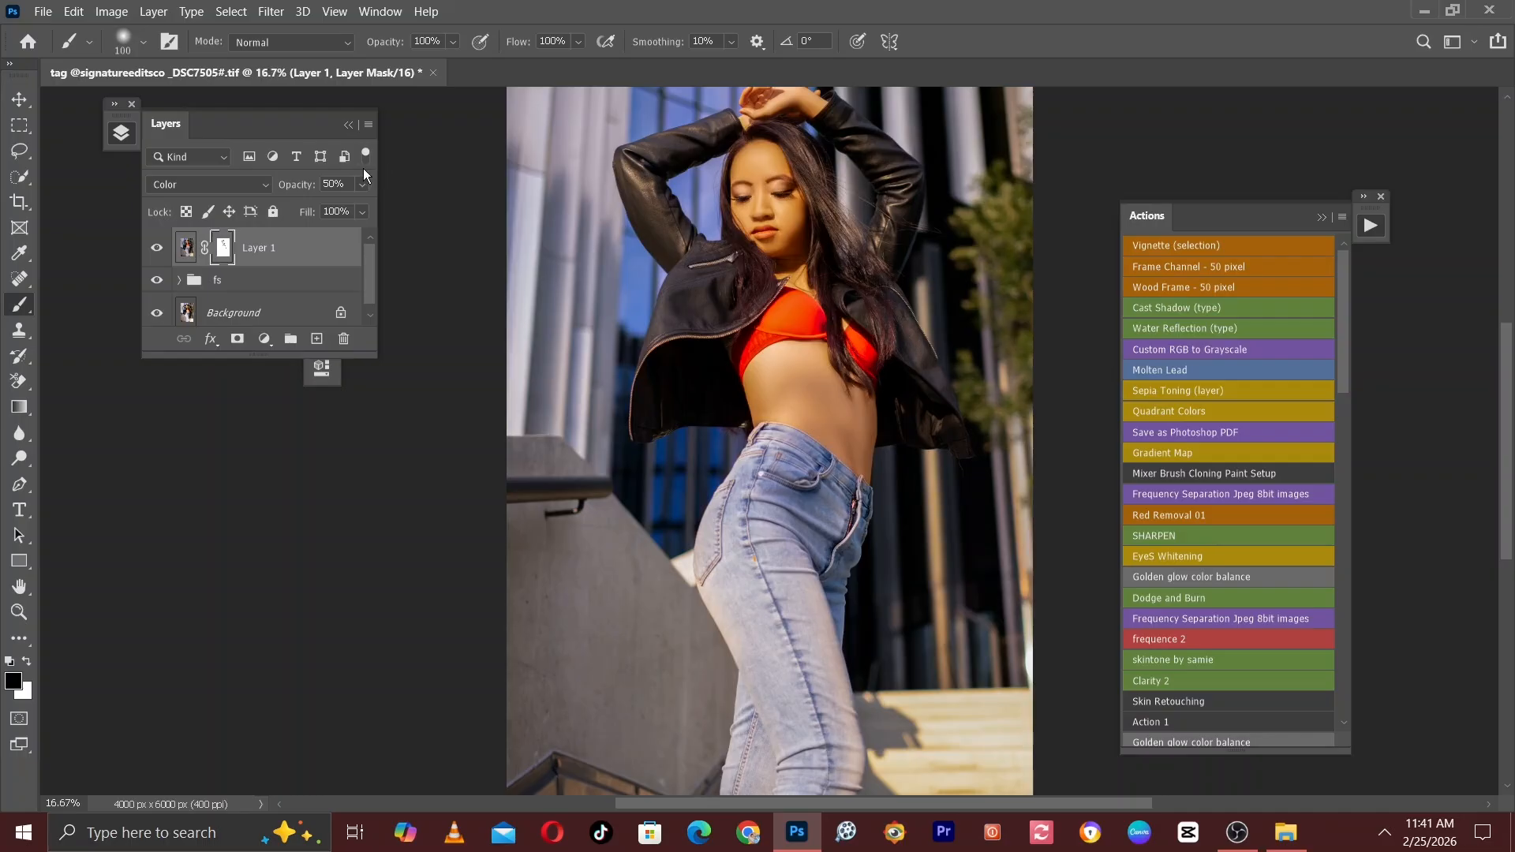
Add a Hue/Saturation adjustment layer above the tint layer and slightly lower the lightness of the Reds.
left_click(265, 339)
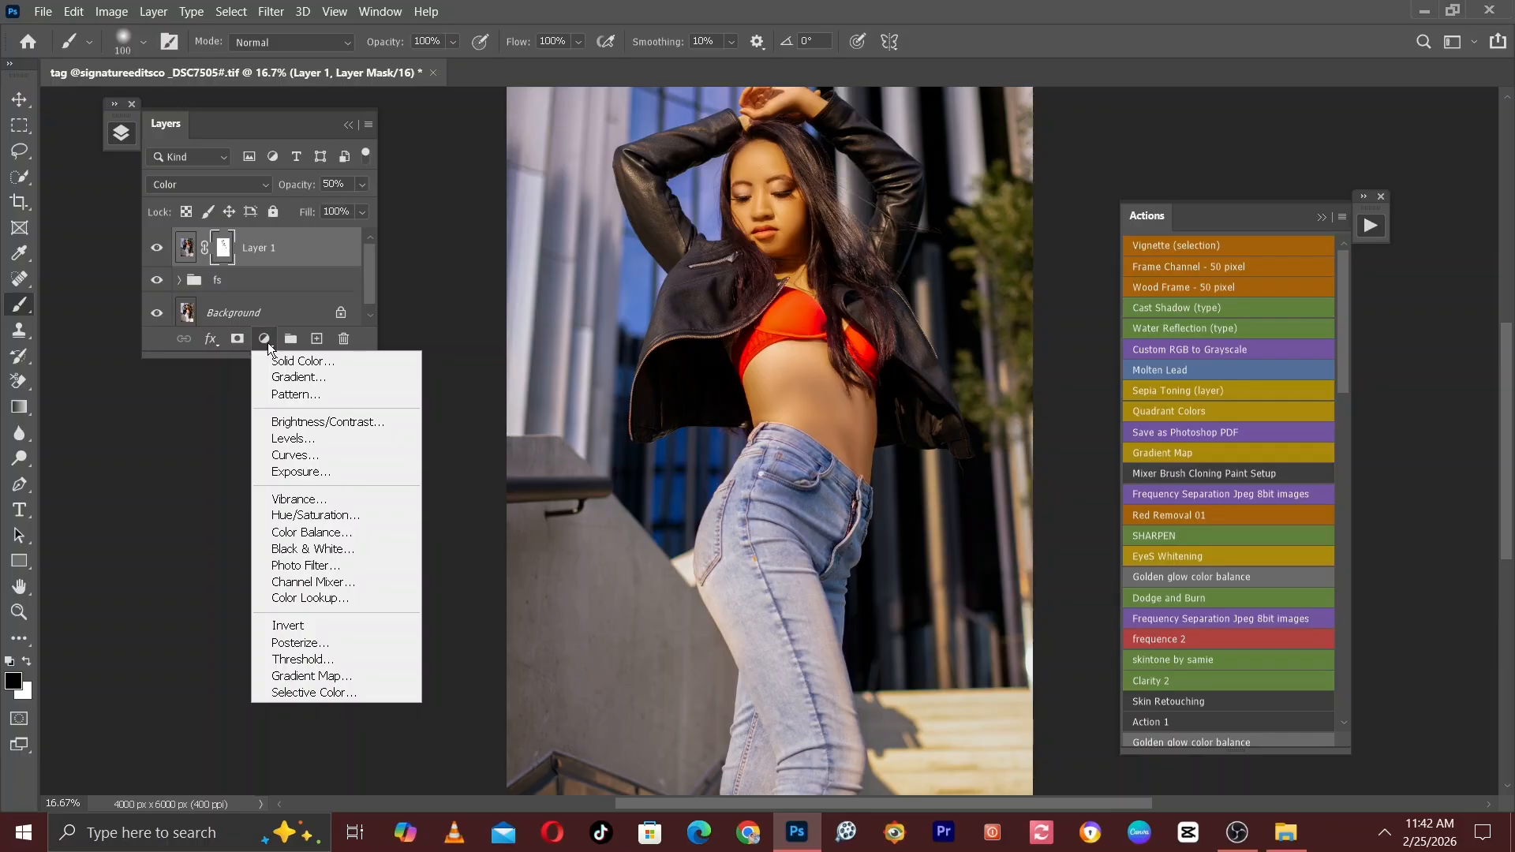
left_click(316, 517)
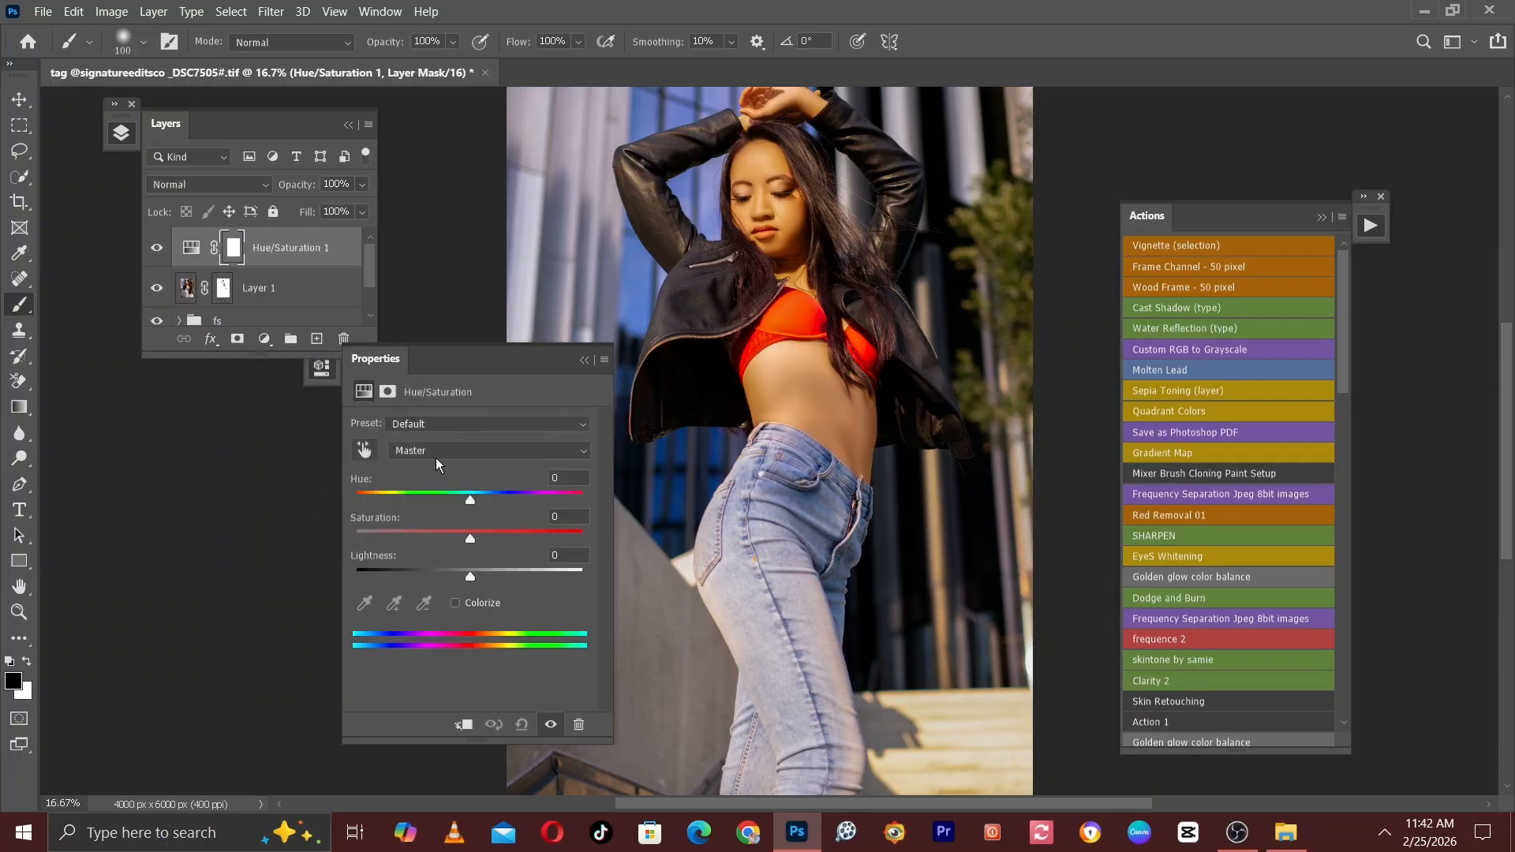
left_click(429, 448)
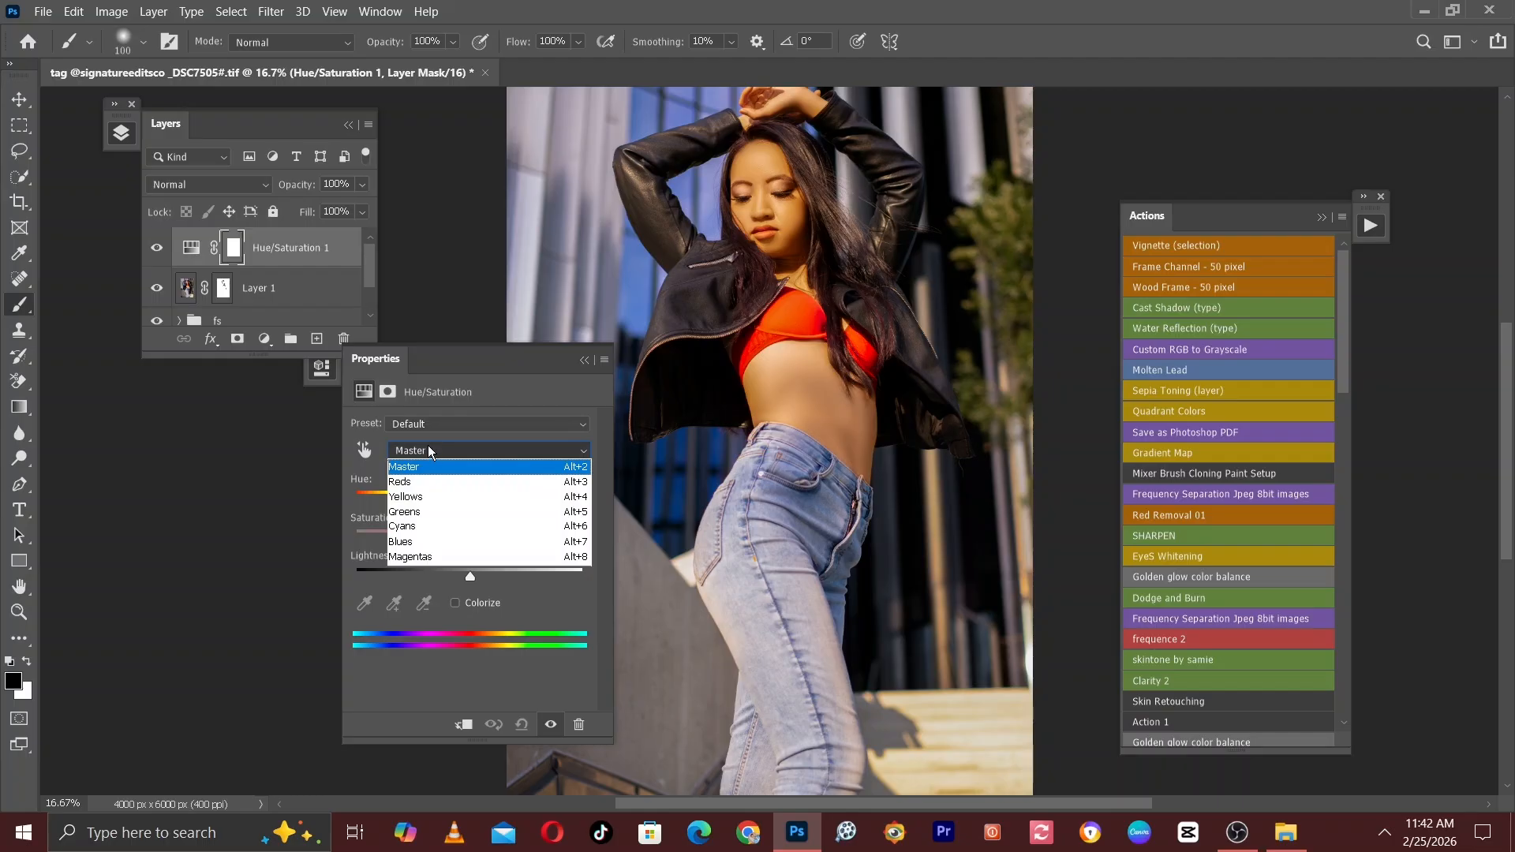
left_click(411, 481)
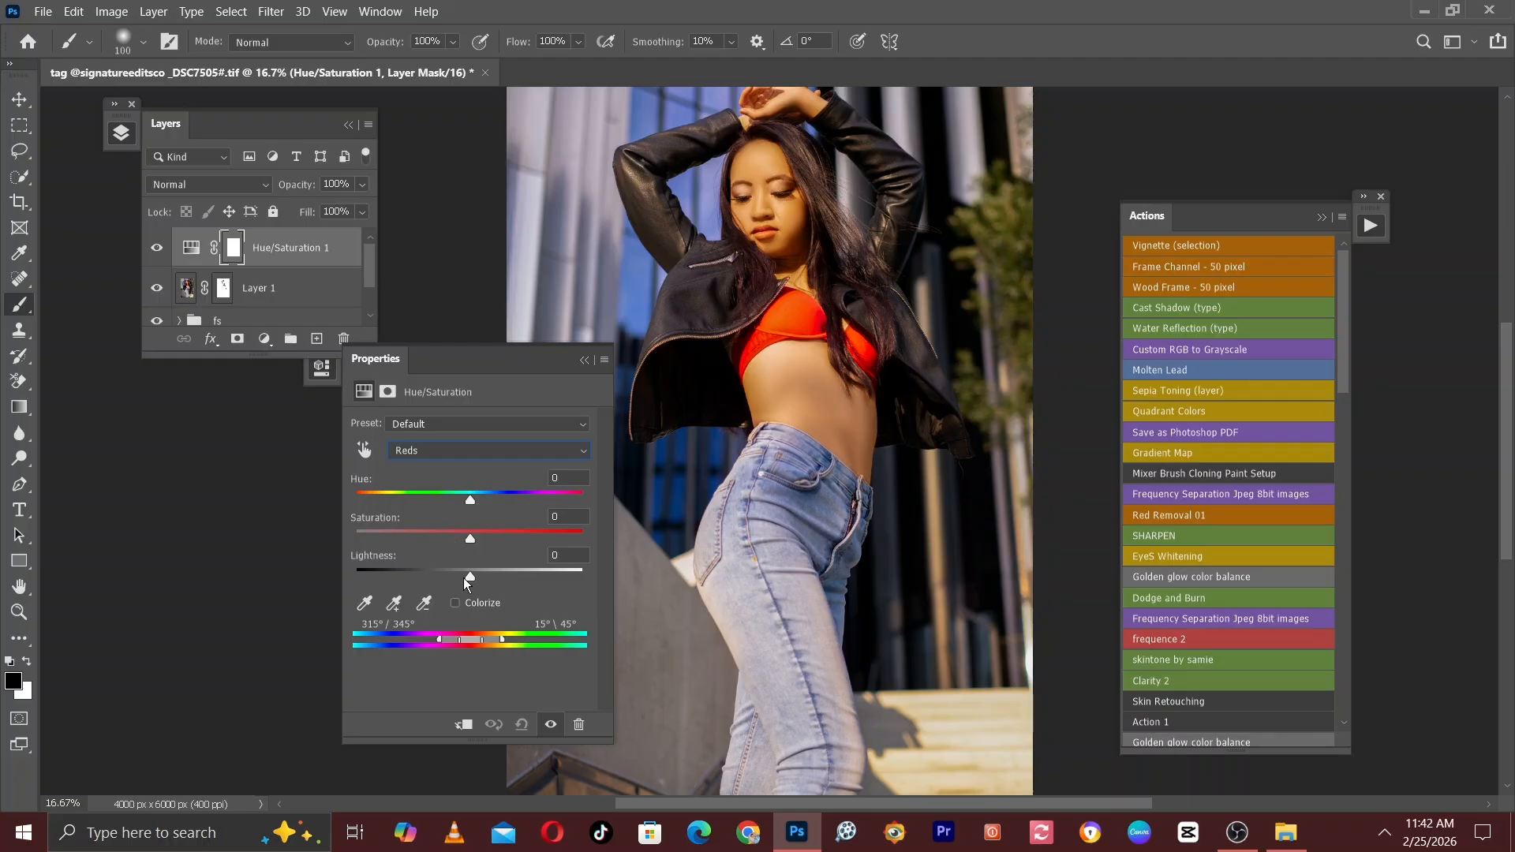
left_click(461, 456)
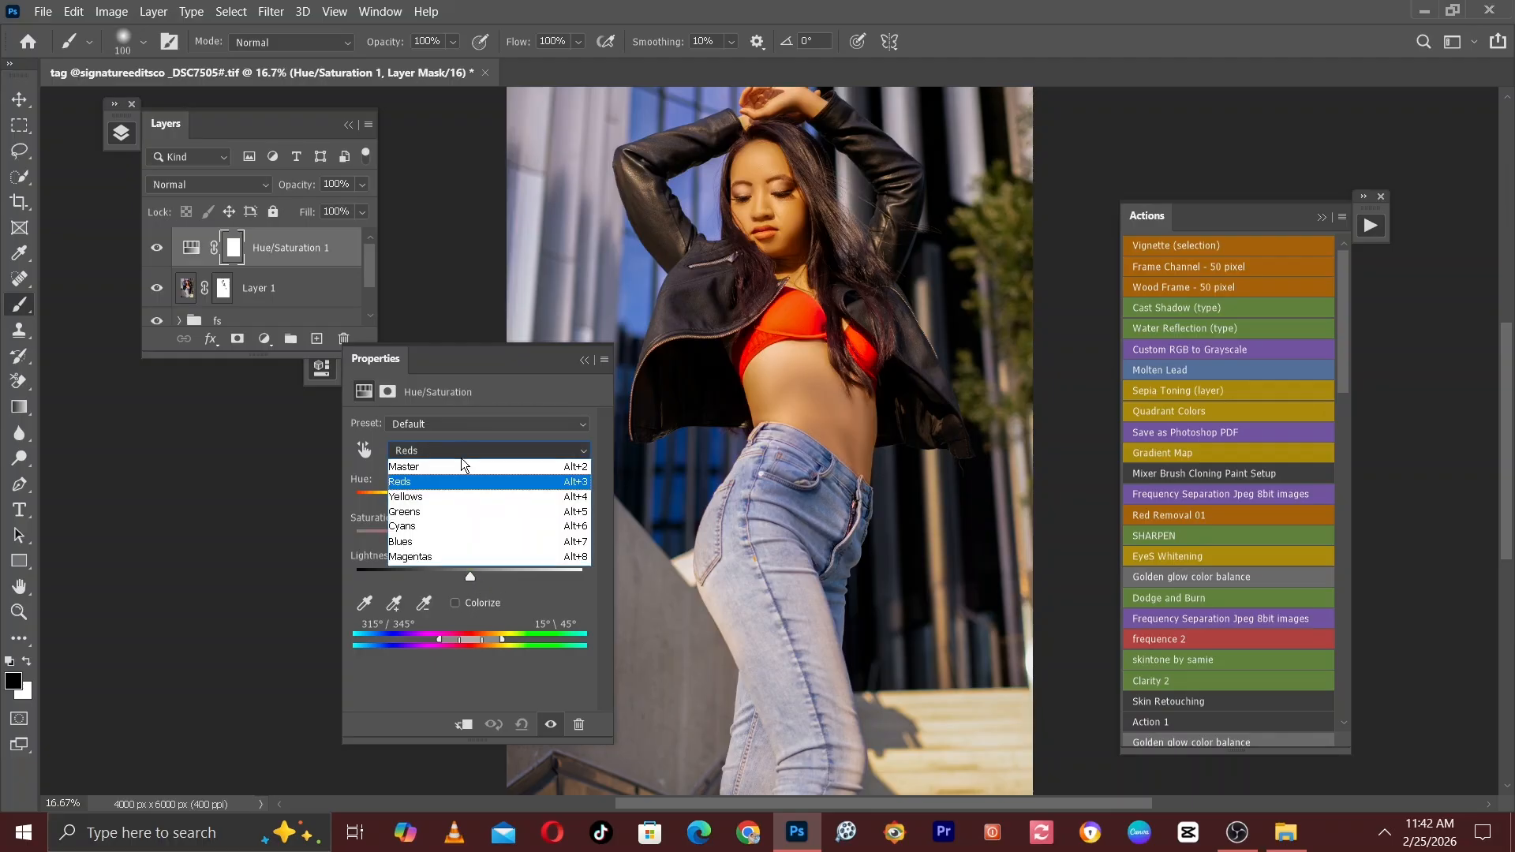
left_click(421, 482)
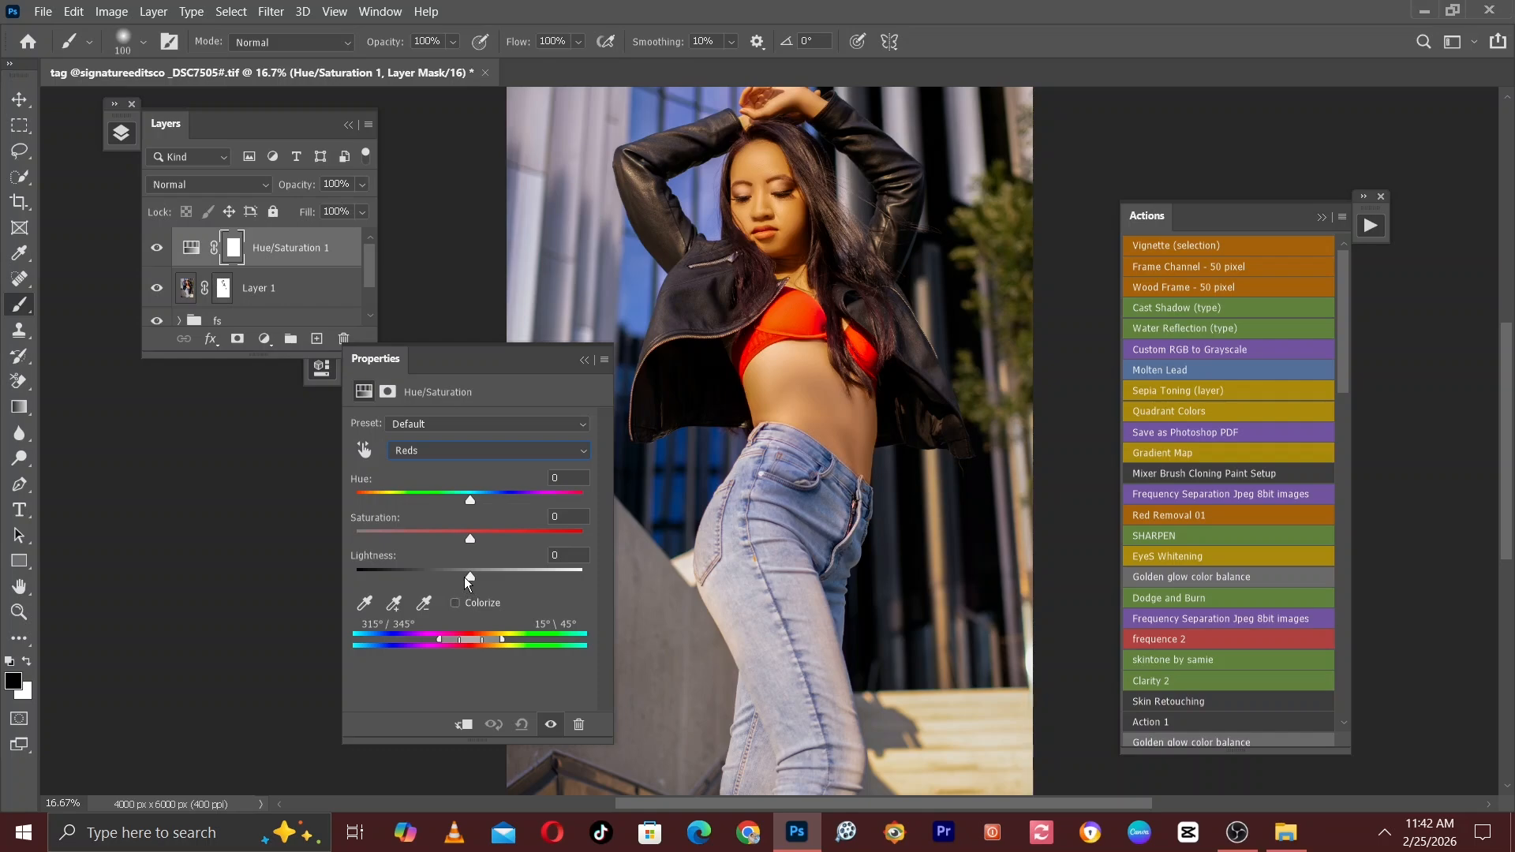
left_click_drag(467, 580, 462, 577)
left_click(584, 360)
Add a Selective Color adjustment layer and slightly increase cyan in a colour range other than the default Reds.
left_click(265, 339)
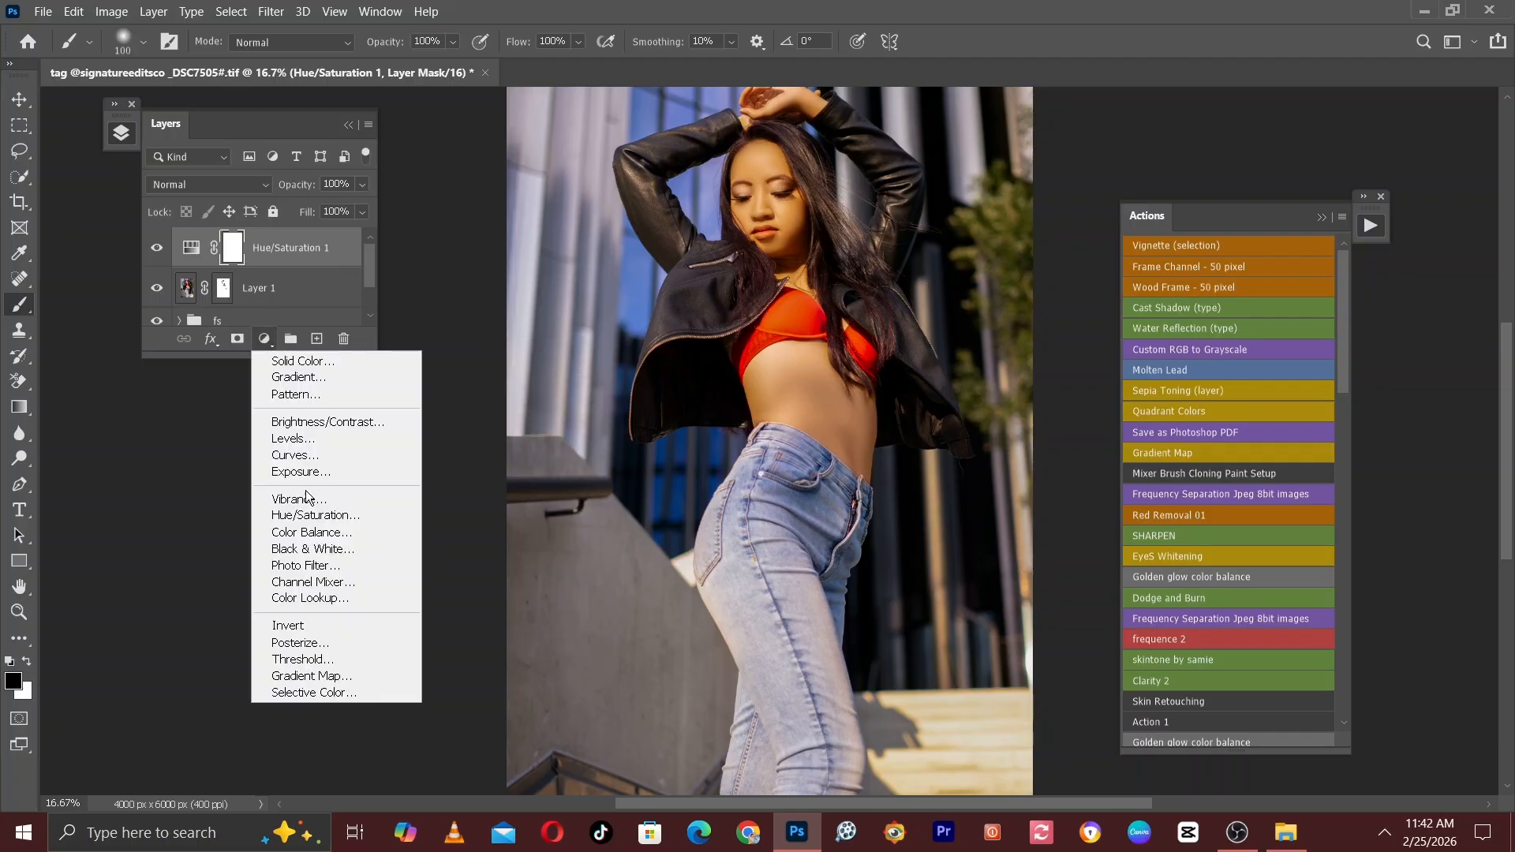
left_click(299, 694)
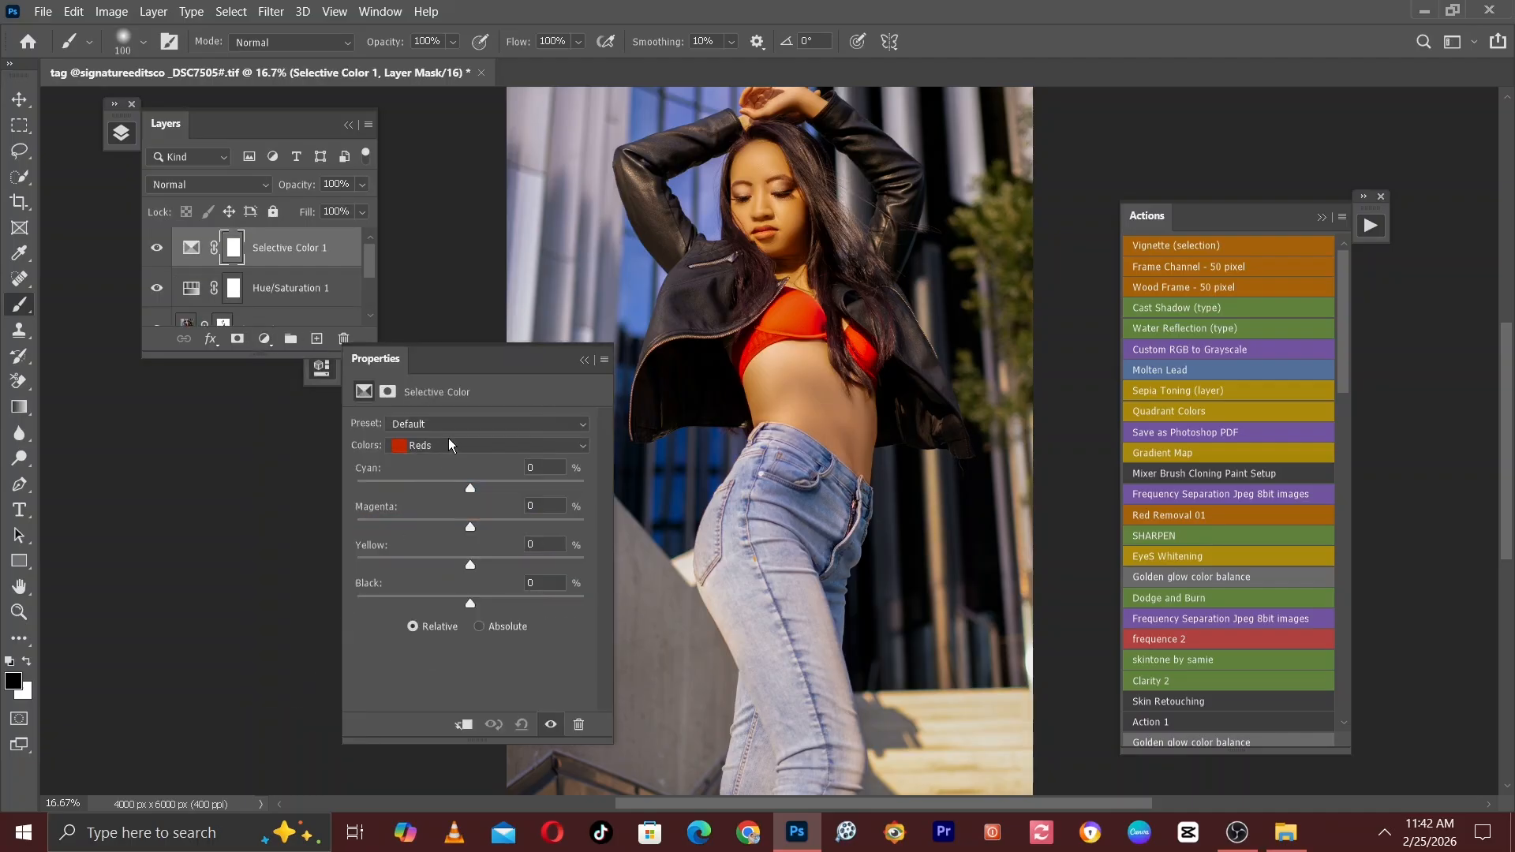
left_click(446, 446)
left_click(426, 589)
left_click_drag(472, 489, 475, 490)
left_click(584, 360)
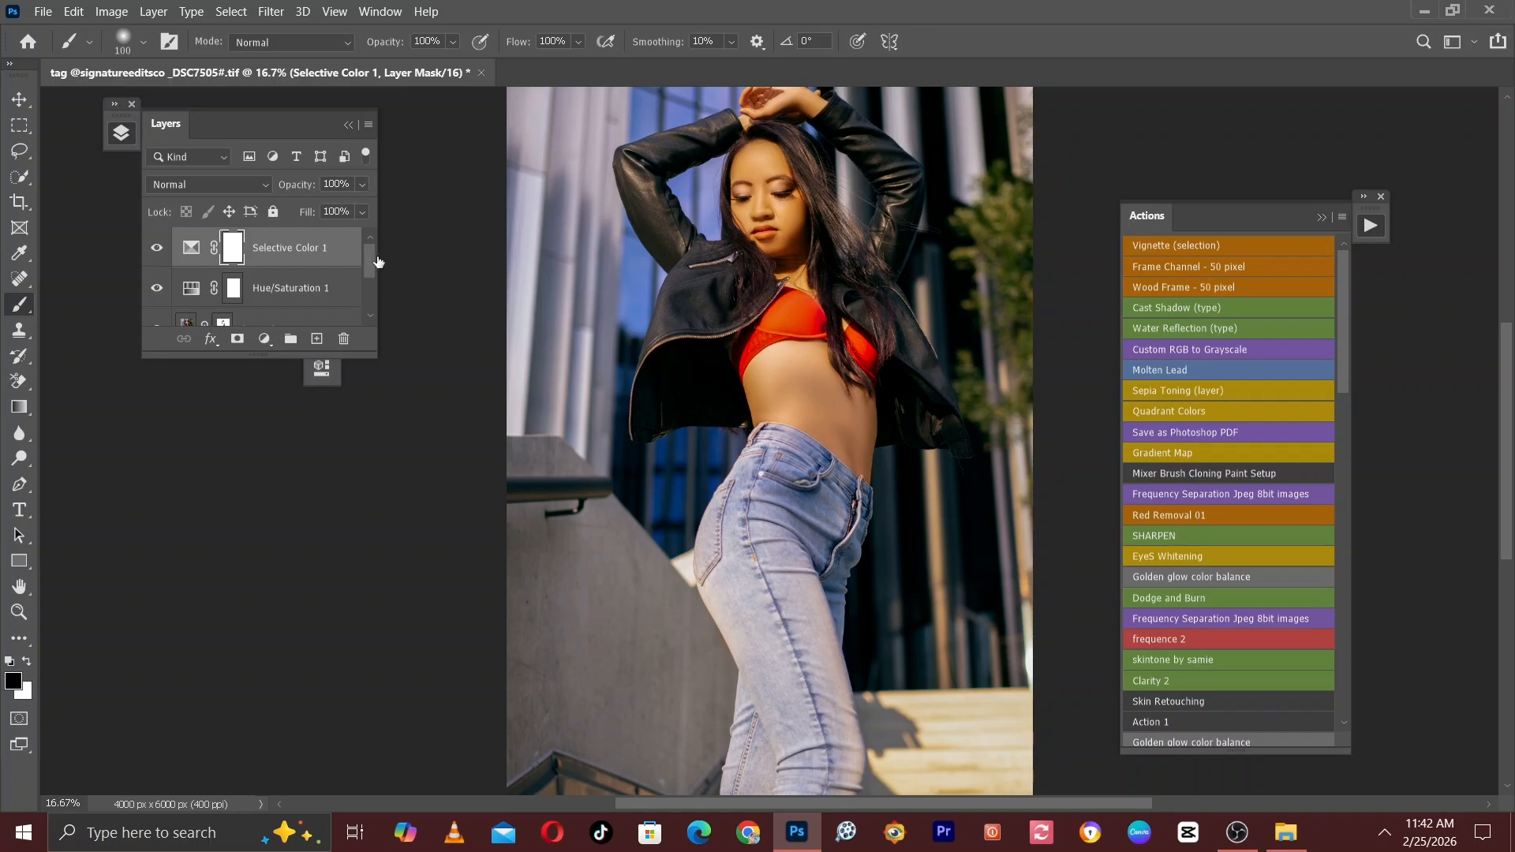
Group the Selective Color, Hue/Saturation and painted tint layers, and name the group Skintone.
left_click_drag(367, 260, 374, 292)
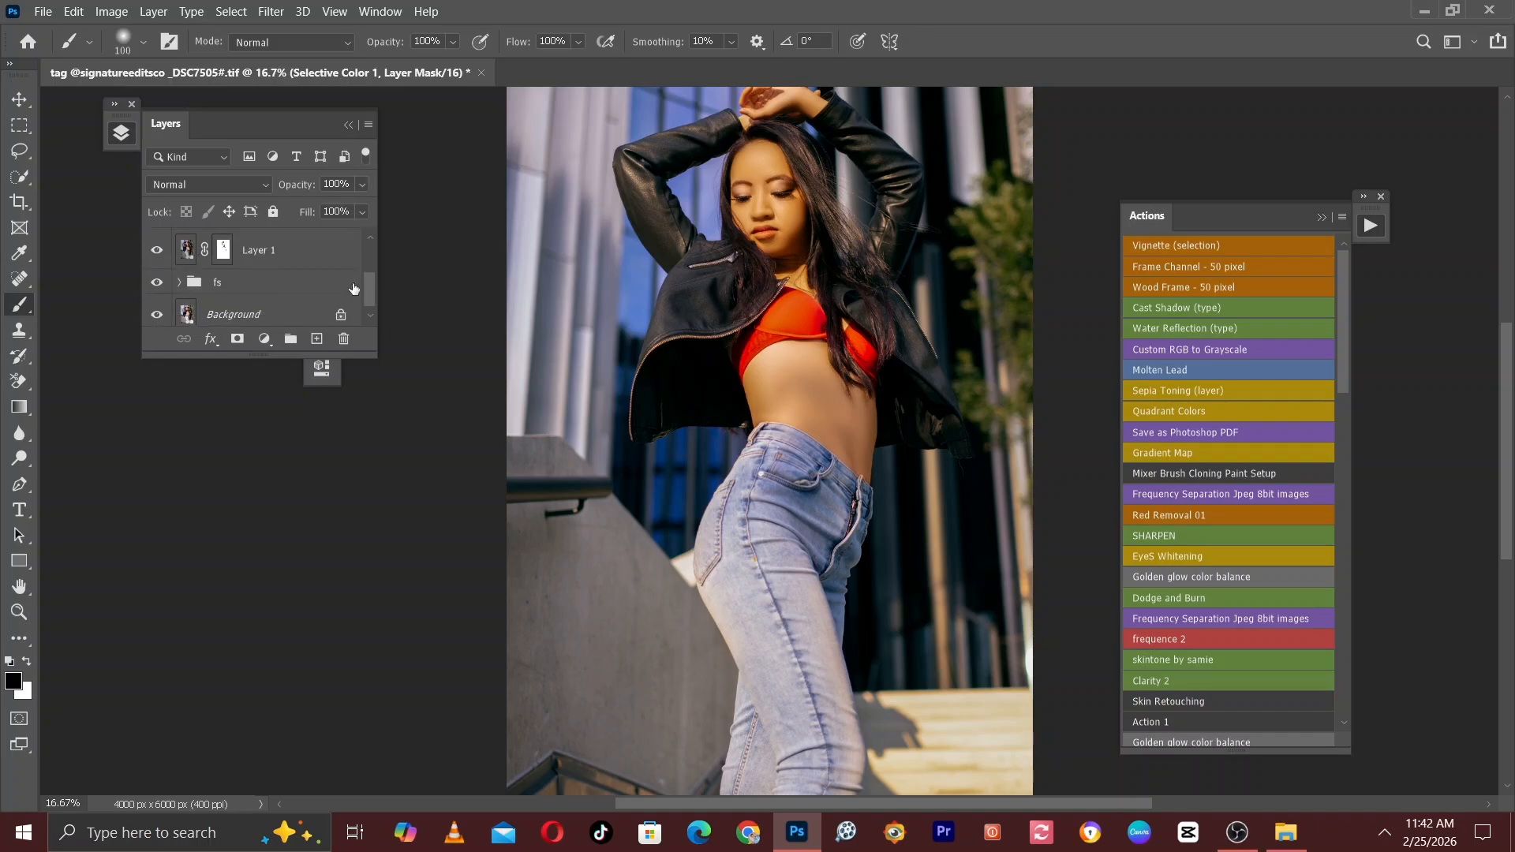
left_click(310, 258)
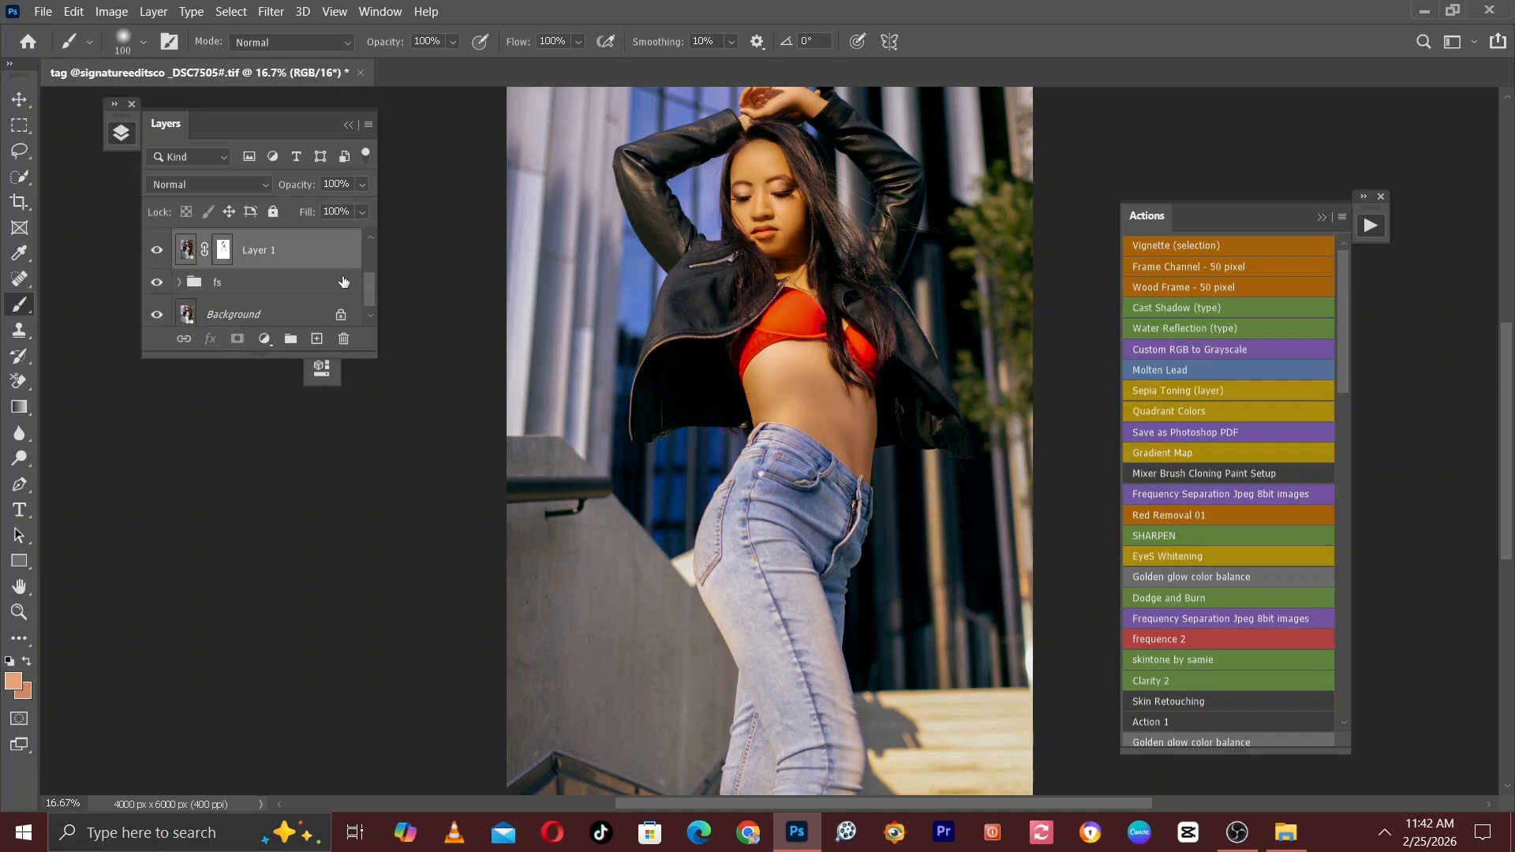
left_click_drag(366, 284, 367, 235)
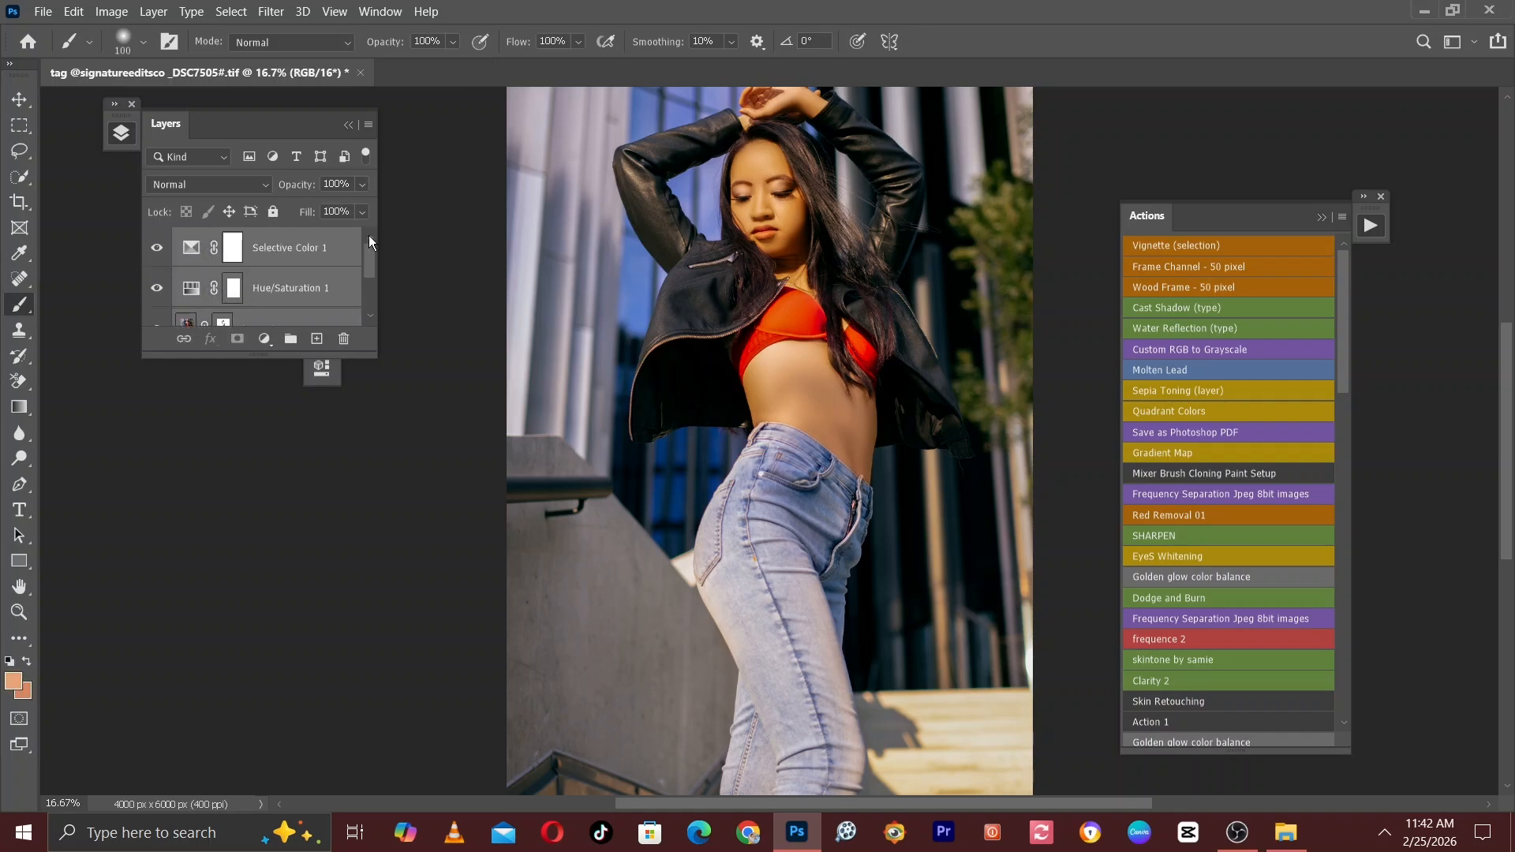
left_click(290, 338)
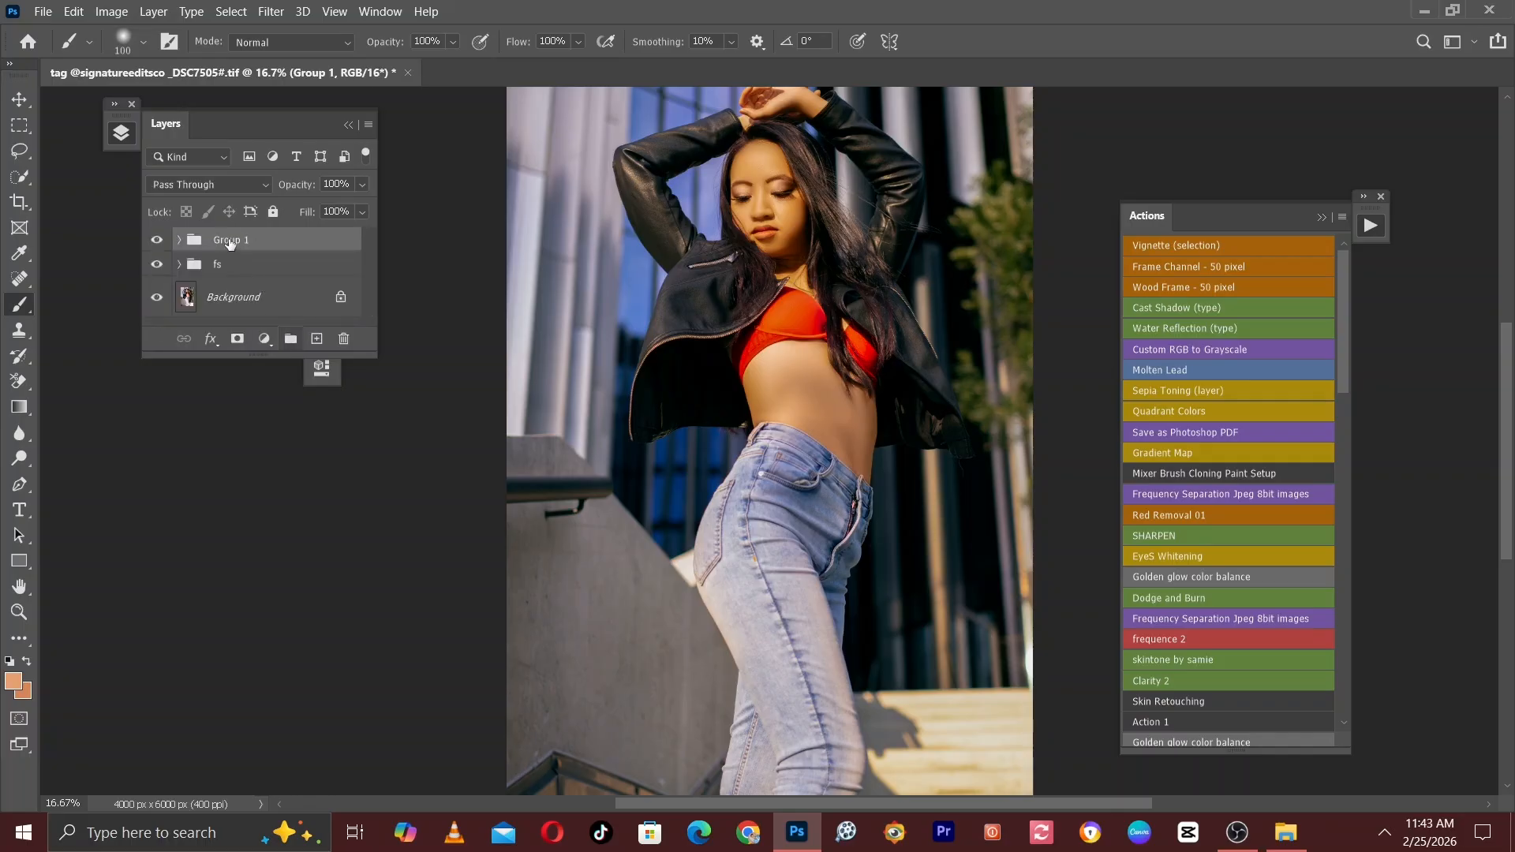
double_click(229, 240)
type("Skintone")
key("Return")
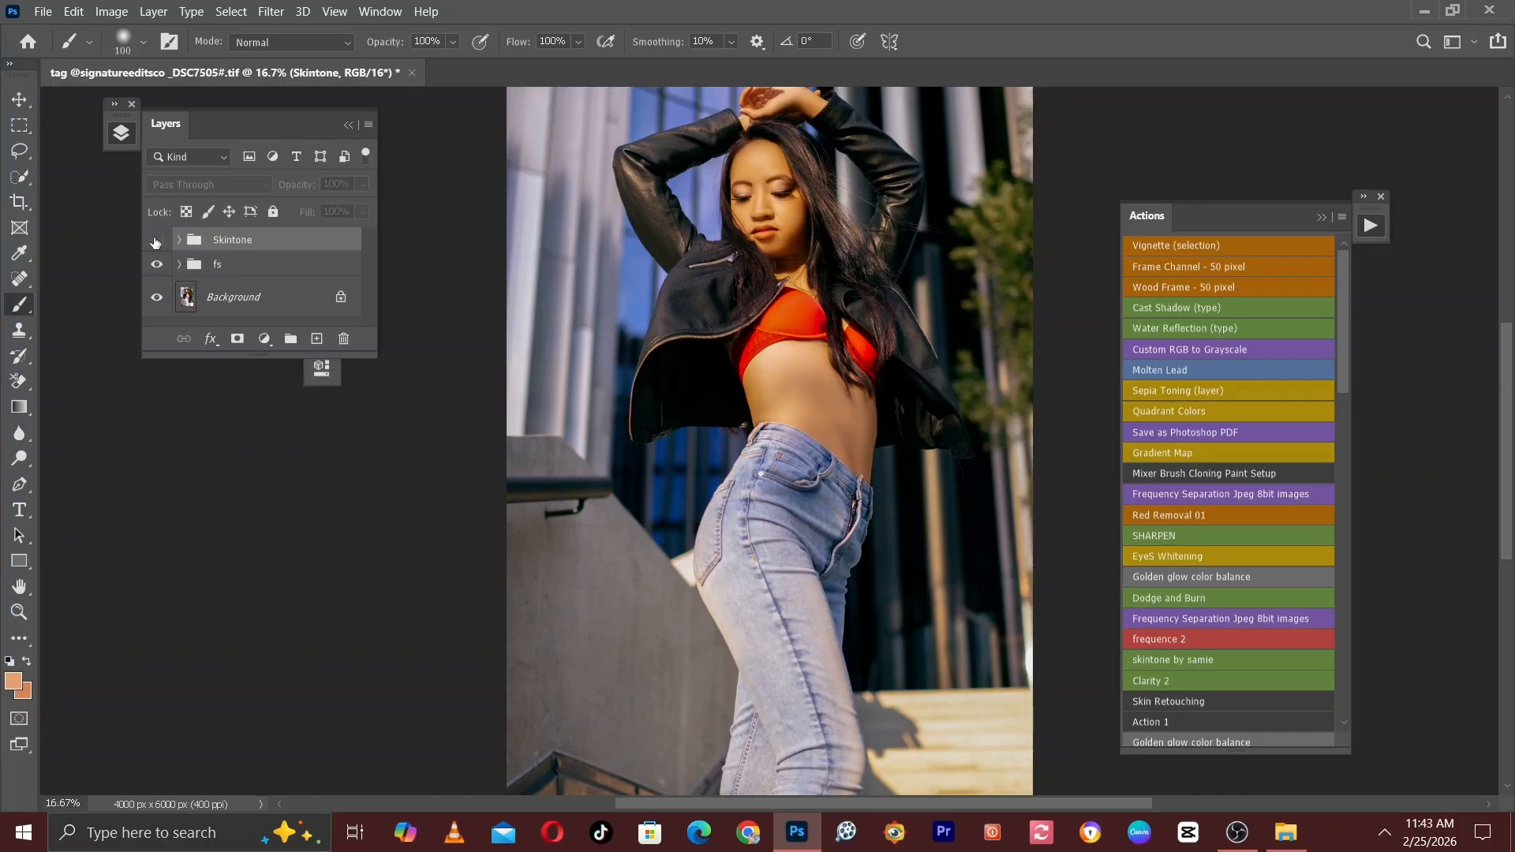
Compare the face and hands up close with the Skintone group hidden and shown.
left_click(156, 240)
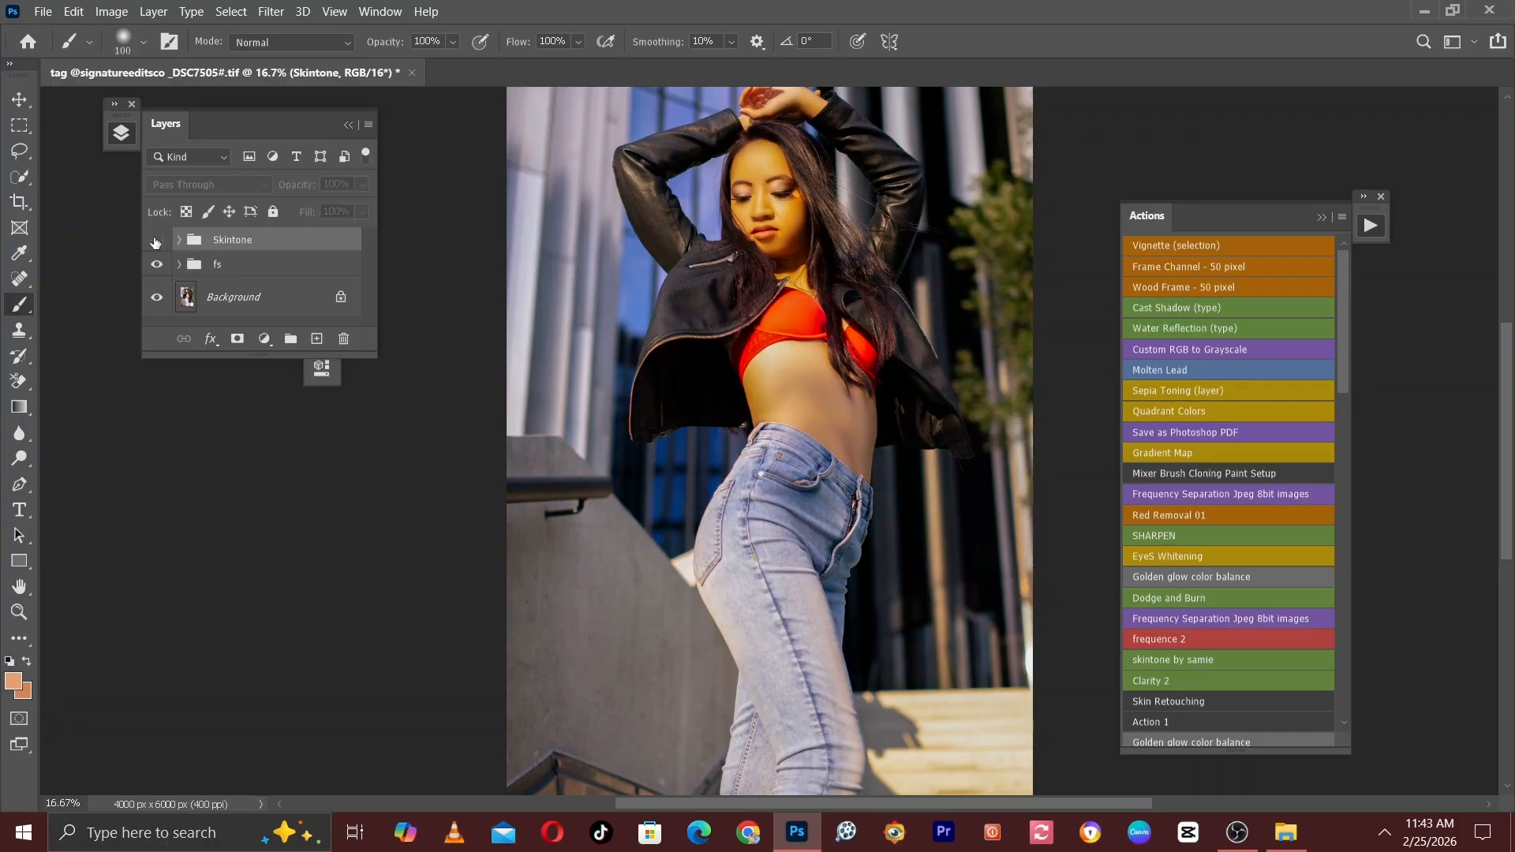
key("ctrl+plus")
key("ctrl+plus")
left_click_drag(694, 229, 624, 757)
key("ctrl+plus")
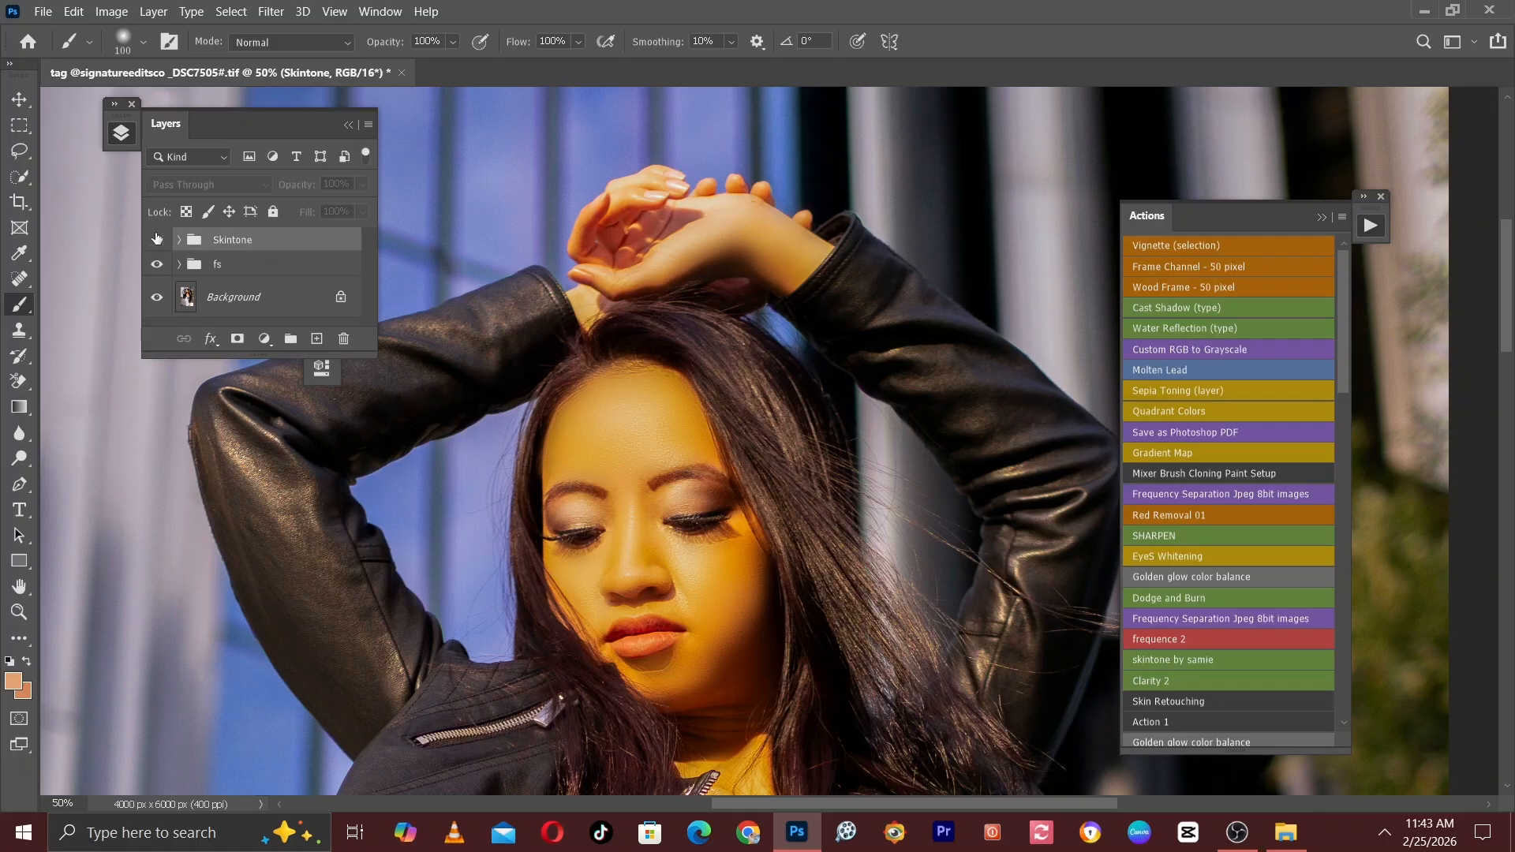
left_click(157, 240)
key("ctrl+minus")
key("ctrl+minus")
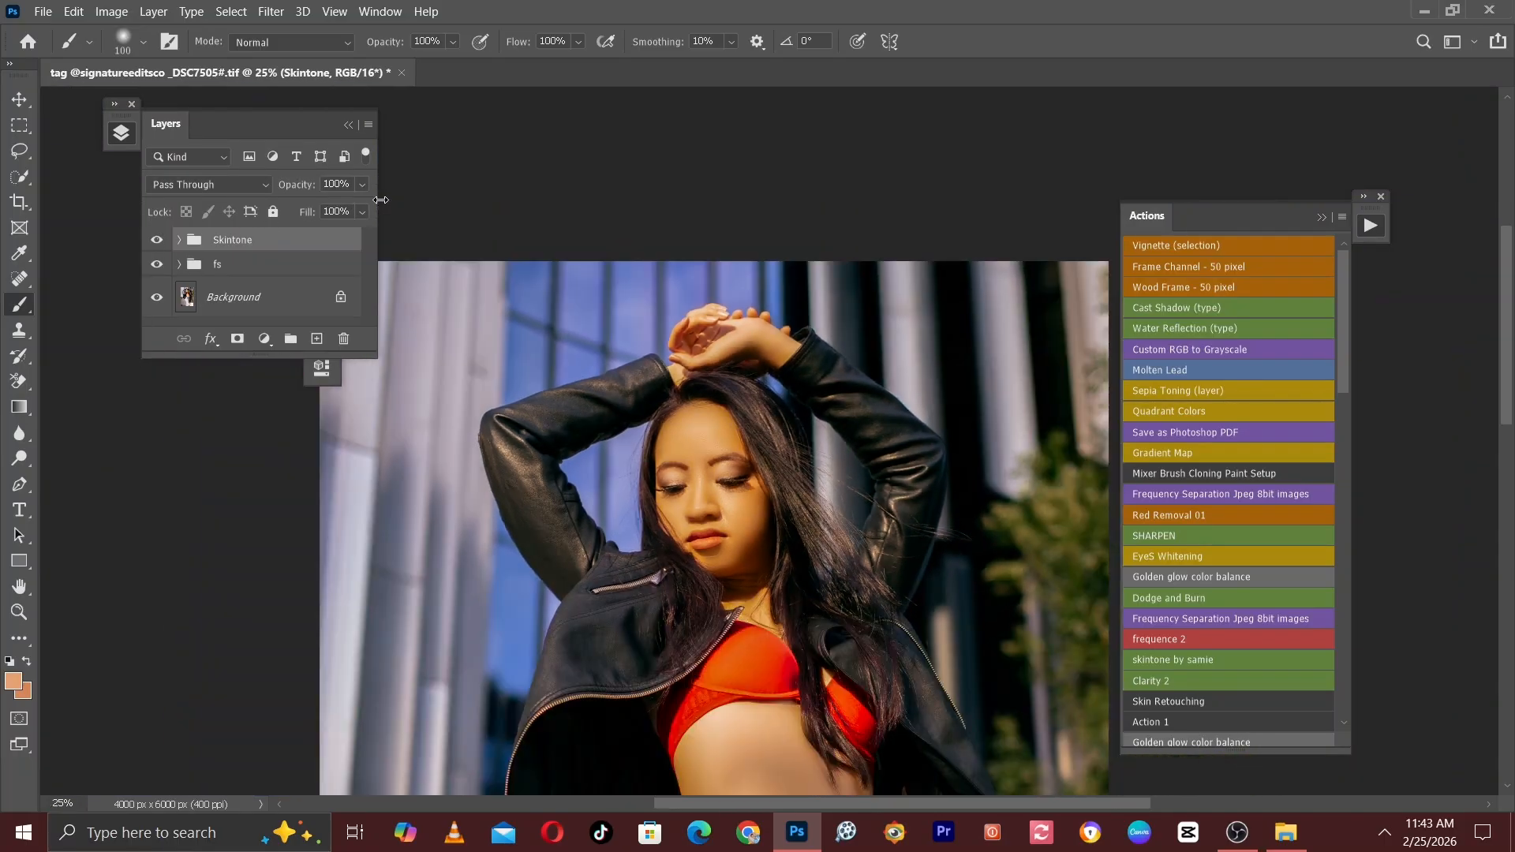
Stamp all visible layers into a new layer on top and open it in the Camera Raw Filter.
key("ctrl+minus")
key("ctrl+minus")
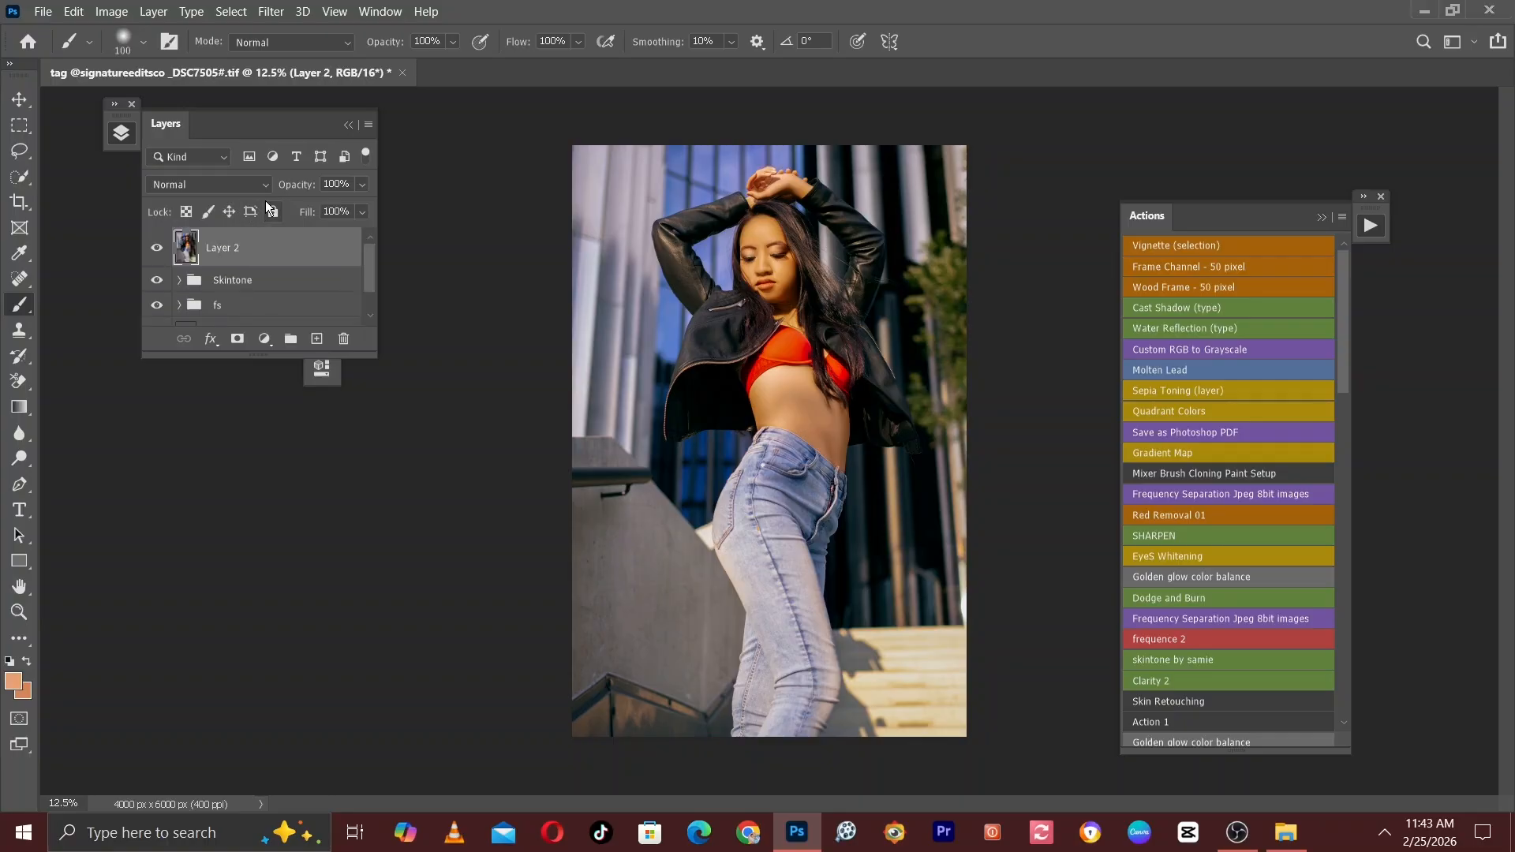
key("ctrl+plus")
key("ctrl+plus")
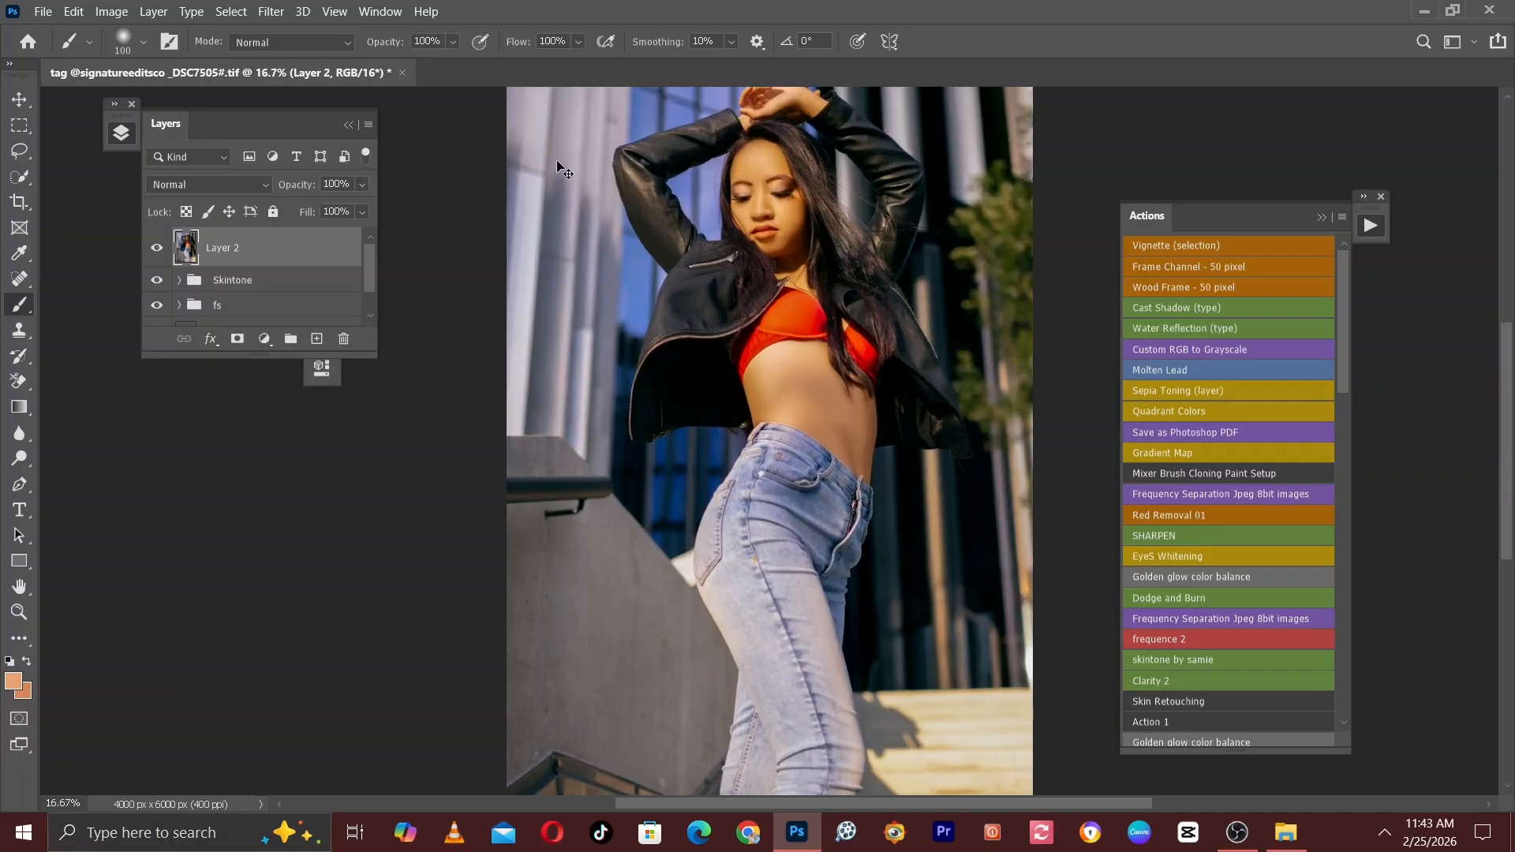
left_click_drag(678, 219, 785, 418)
key("ctrl+plus")
left_click(271, 11)
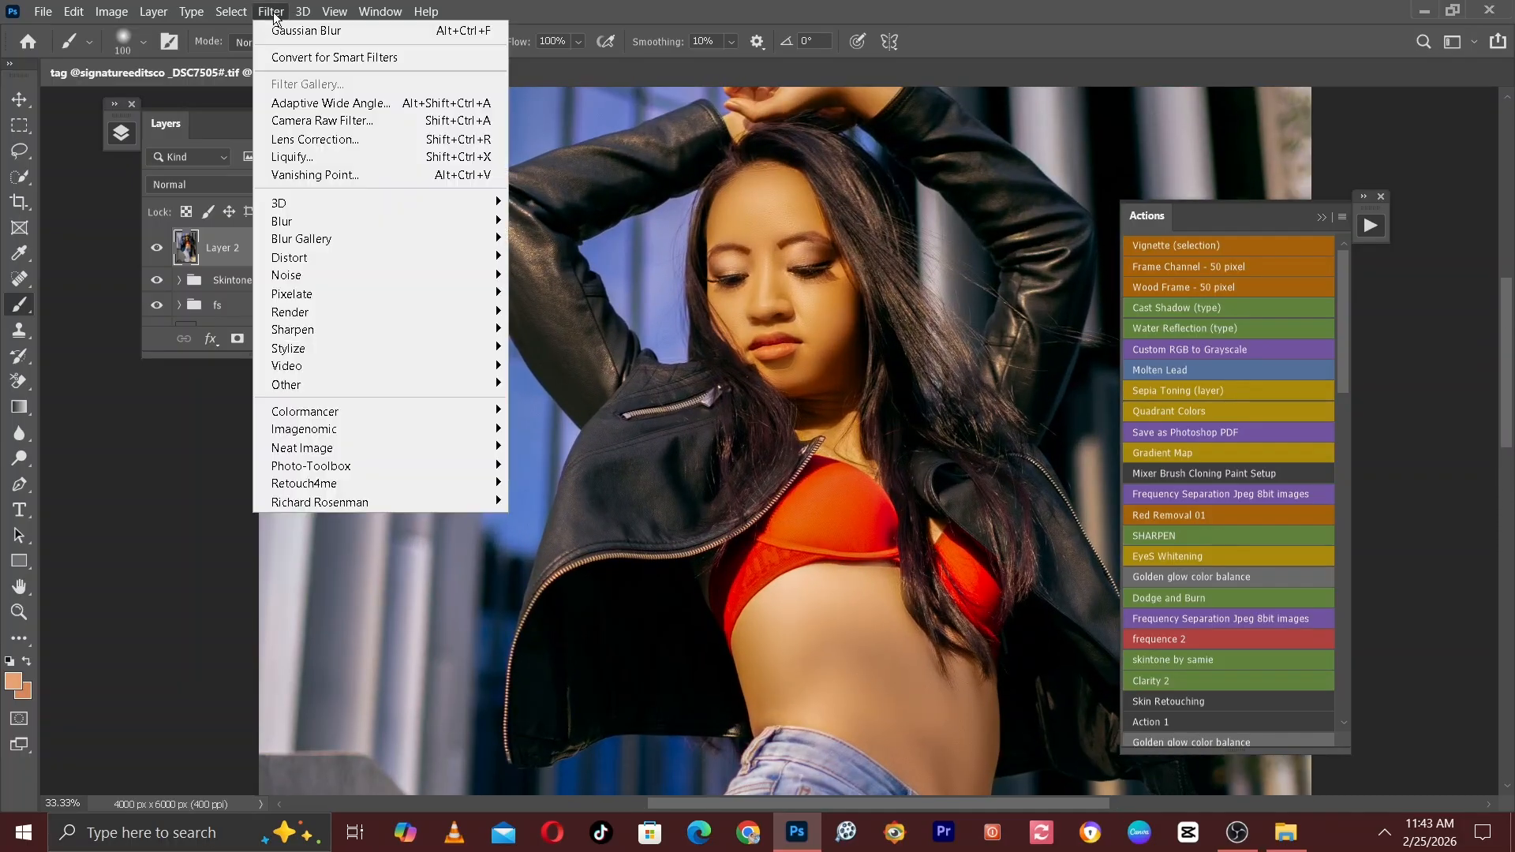
left_click(319, 121)
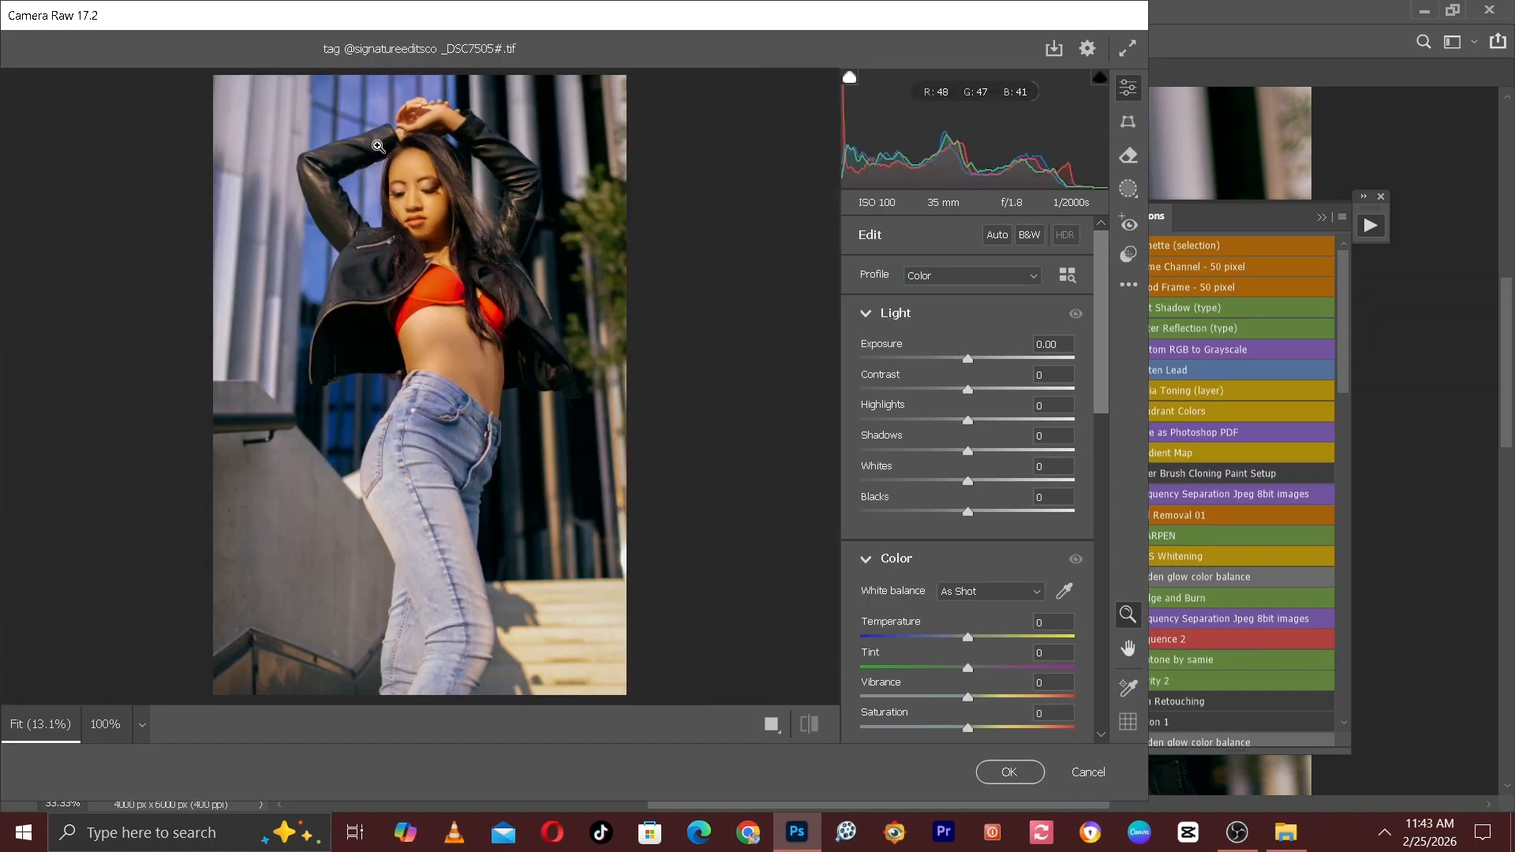
Examine the face, hands and overall tones of the portrait in the Camera Raw preview.
left_click(433, 171)
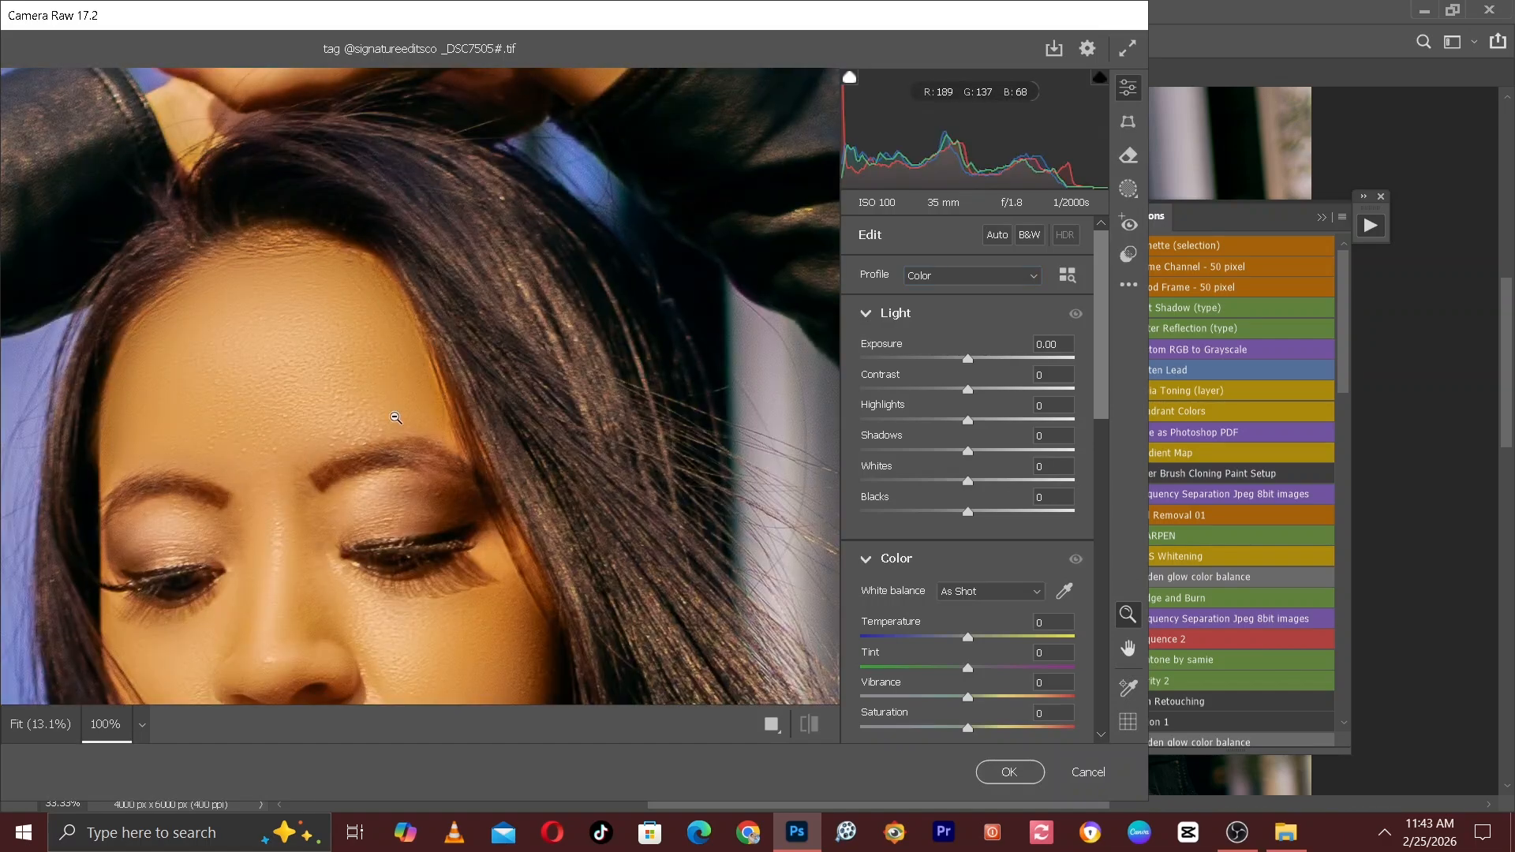
left_click(477, 233, "alt")
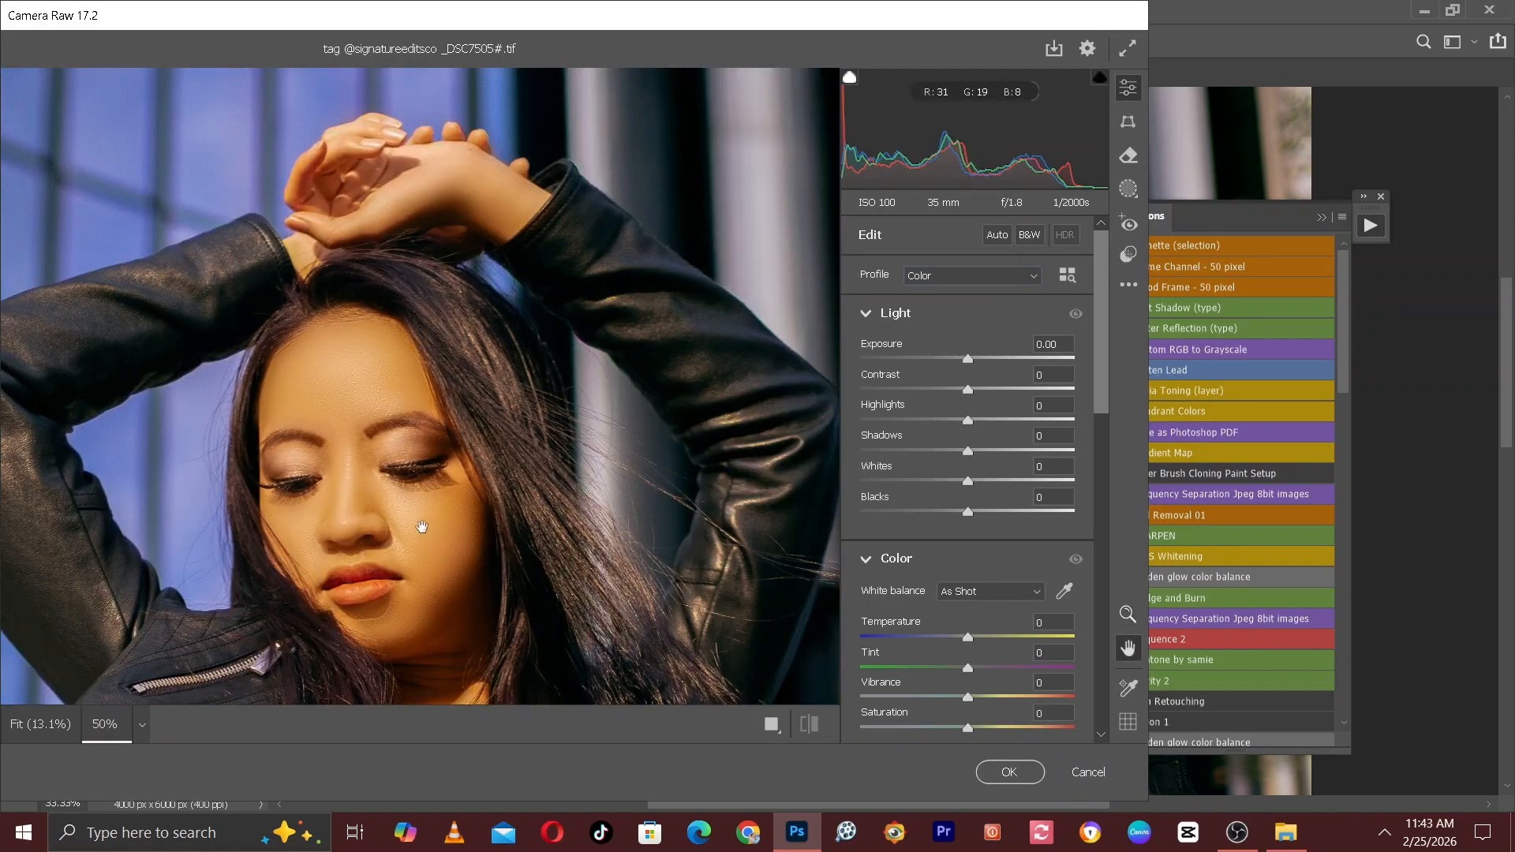
left_click_drag(419, 531, 412, 188)
left_click(413, 192, "alt")
left_click(413, 196, "alt")
left_click_drag(438, 505, 508, 522)
left_click(509, 520, "alt")
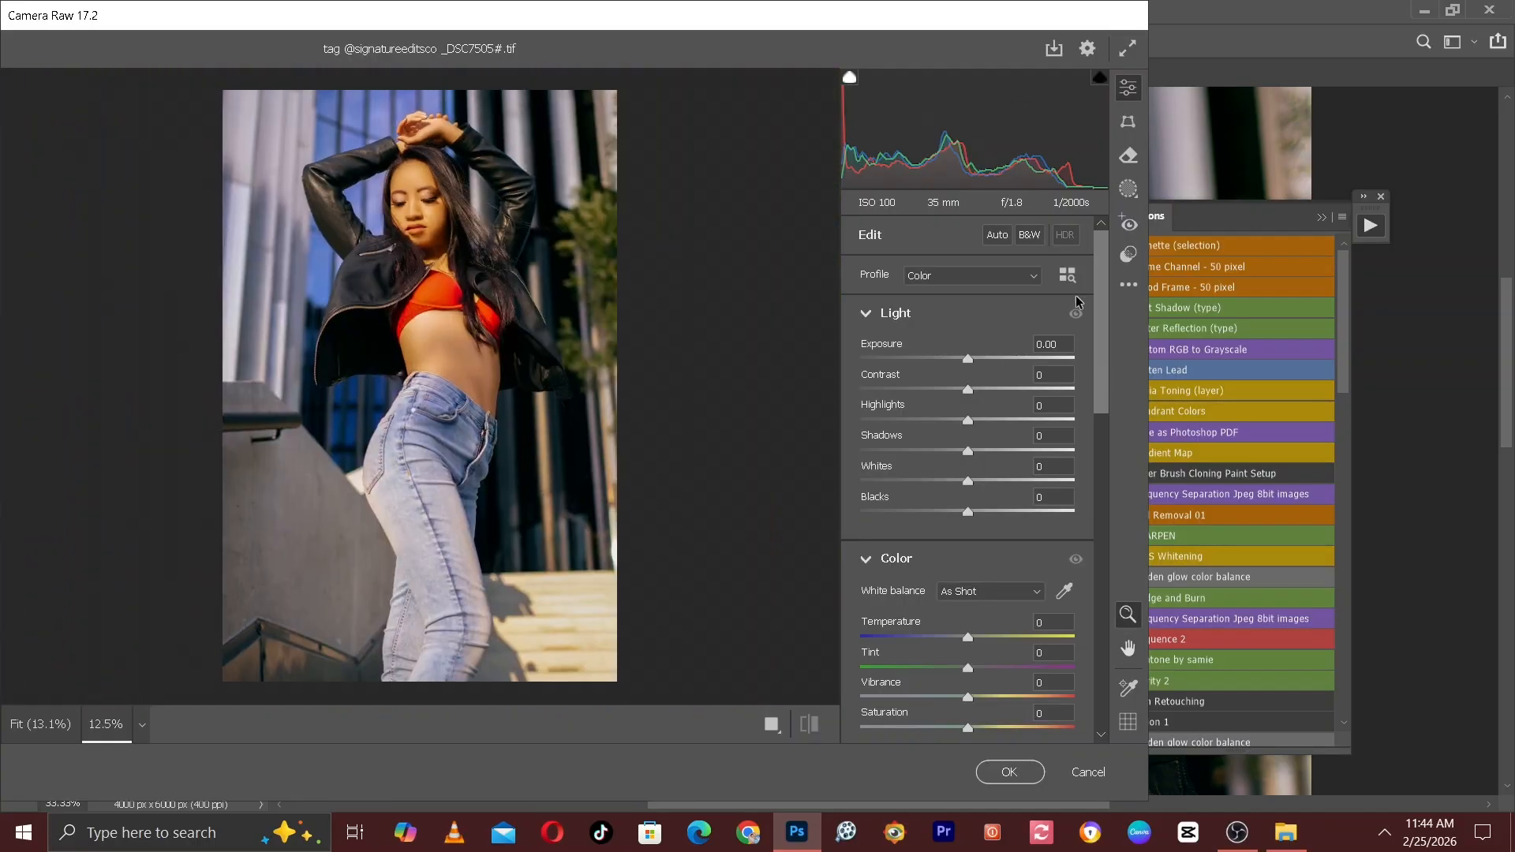
Set the Clarity effect to +15 and raise Texture slightly while judging the face up close.
left_click_drag(1099, 325, 1097, 501)
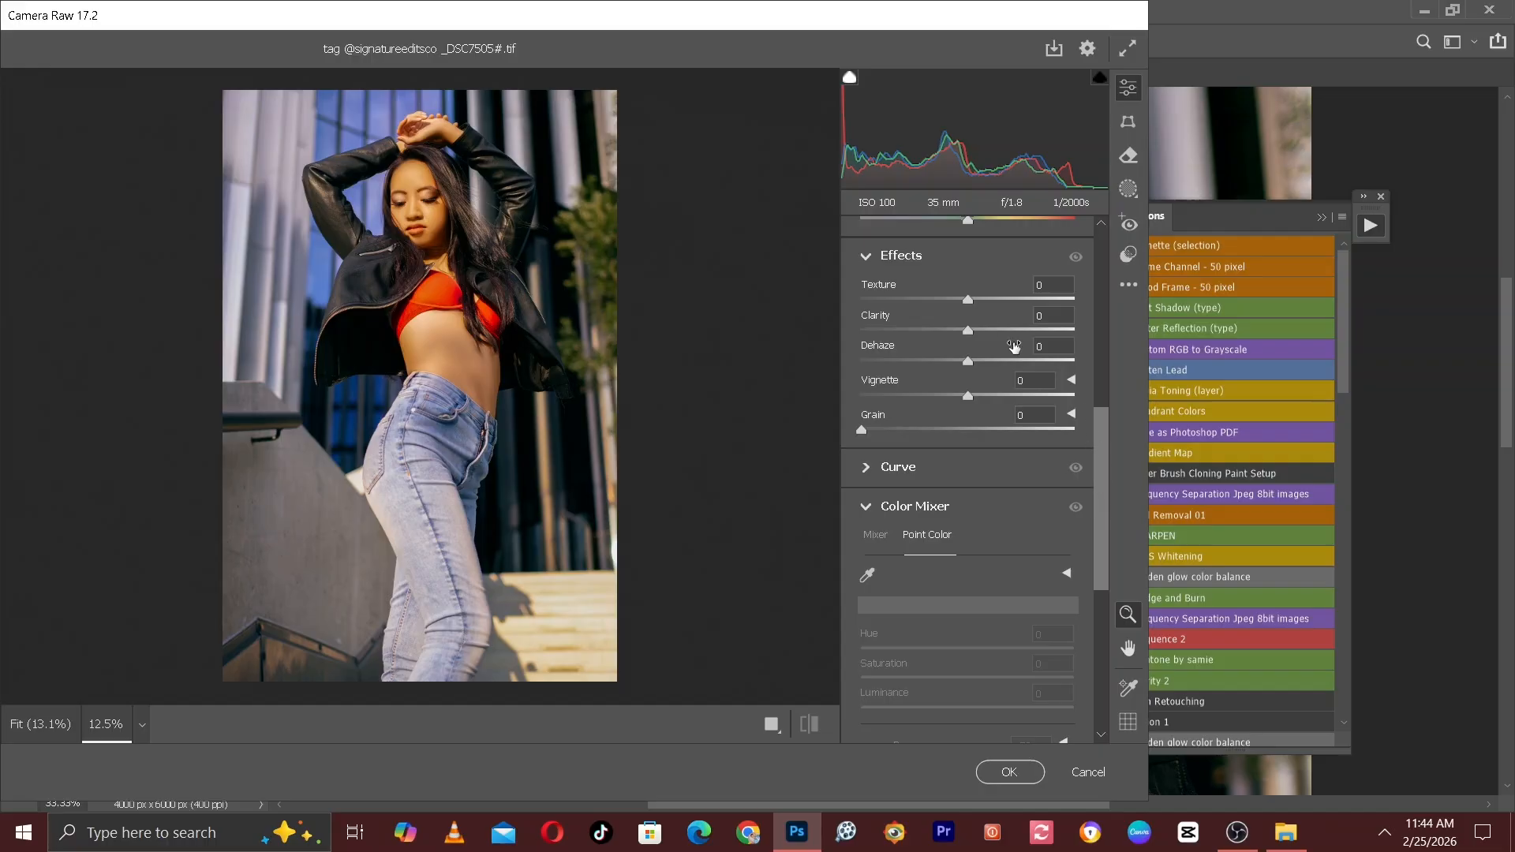
left_click(419, 198)
scroll(419, 198, "up", 3)
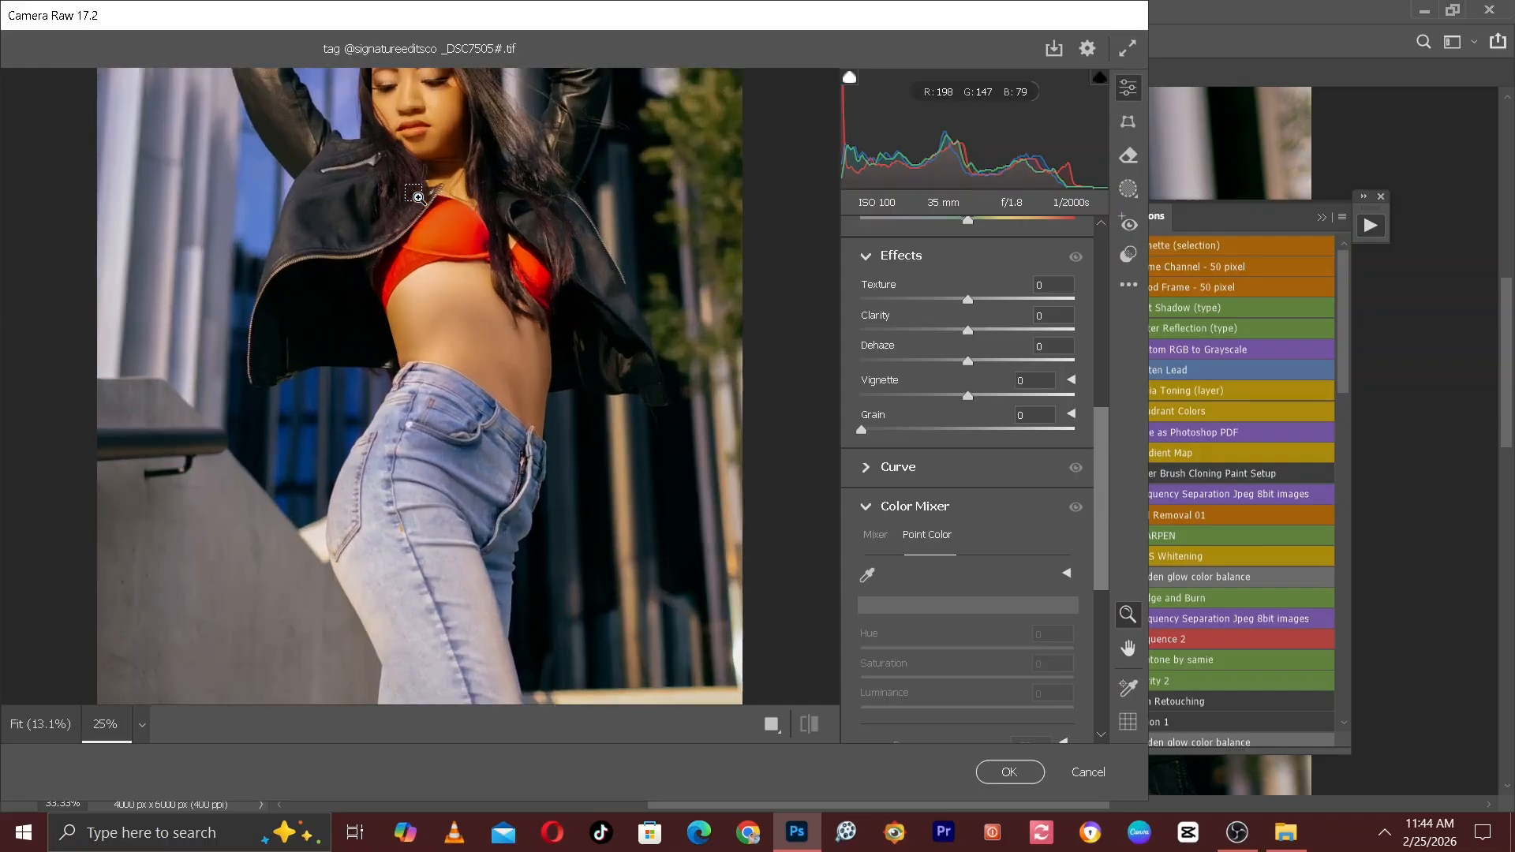
left_click_drag(454, 106, 526, 584)
key("ctrl+plus")
key("ctrl+plus")
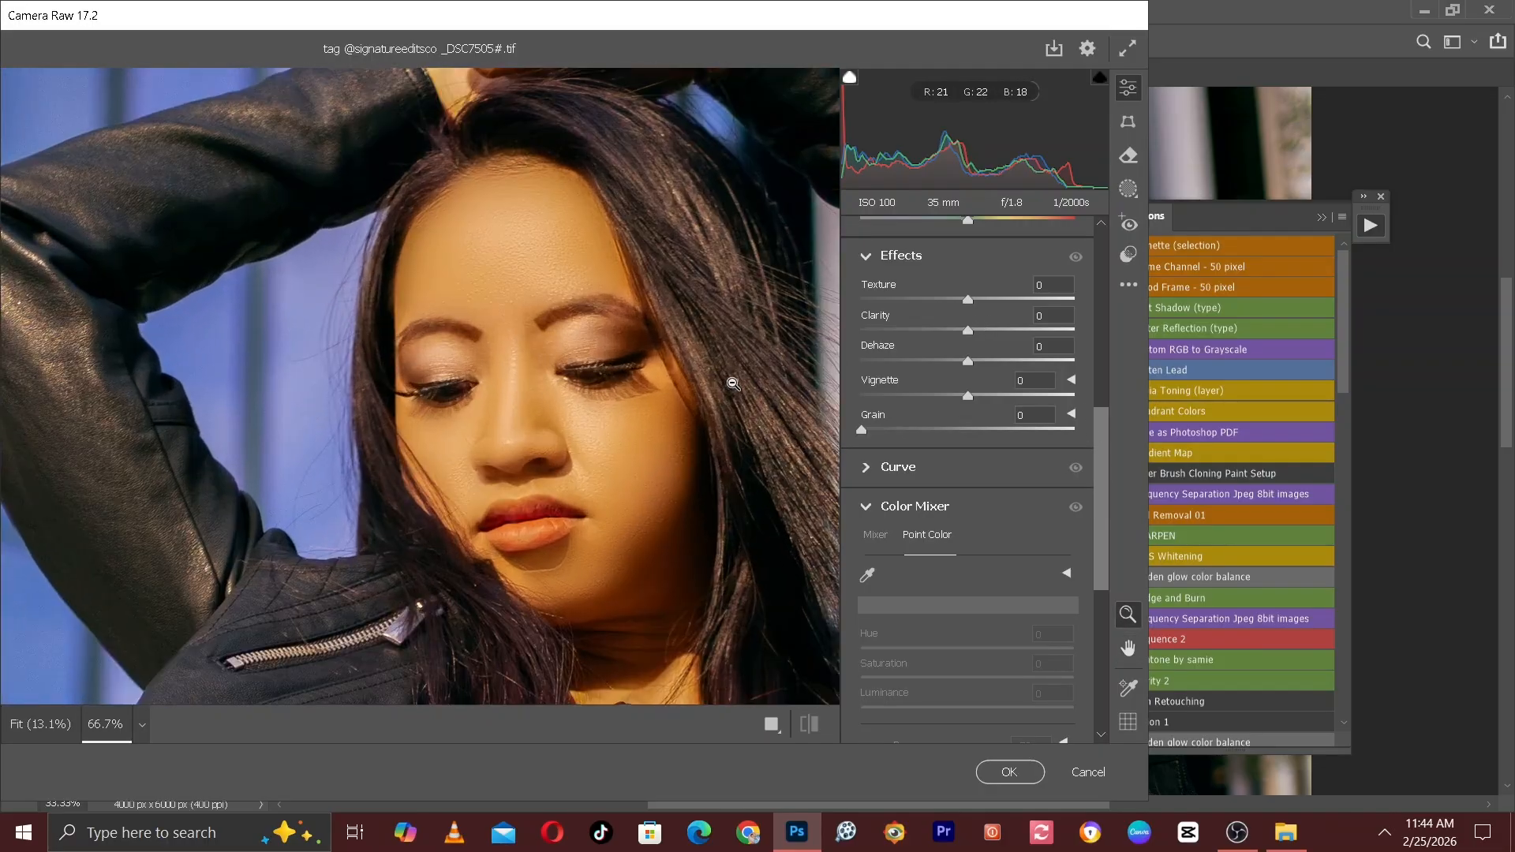
left_click_drag(979, 325, 982, 325)
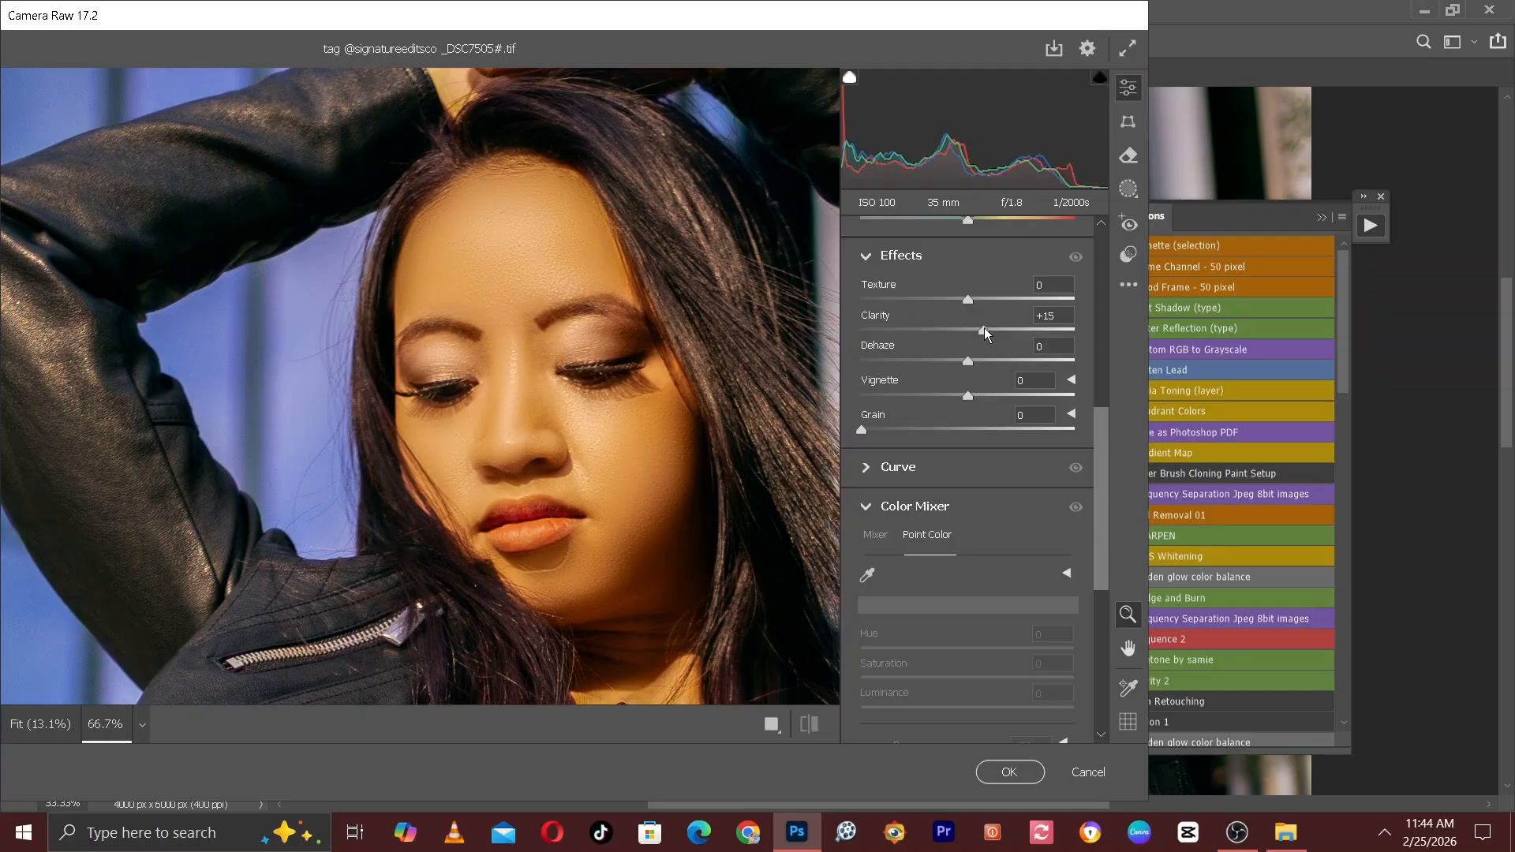
left_click_drag(974, 302, 977, 301)
Set the Contrast of the portrait to +17 in the Light adjustments.
left_click_drag(1105, 465, 1102, 265)
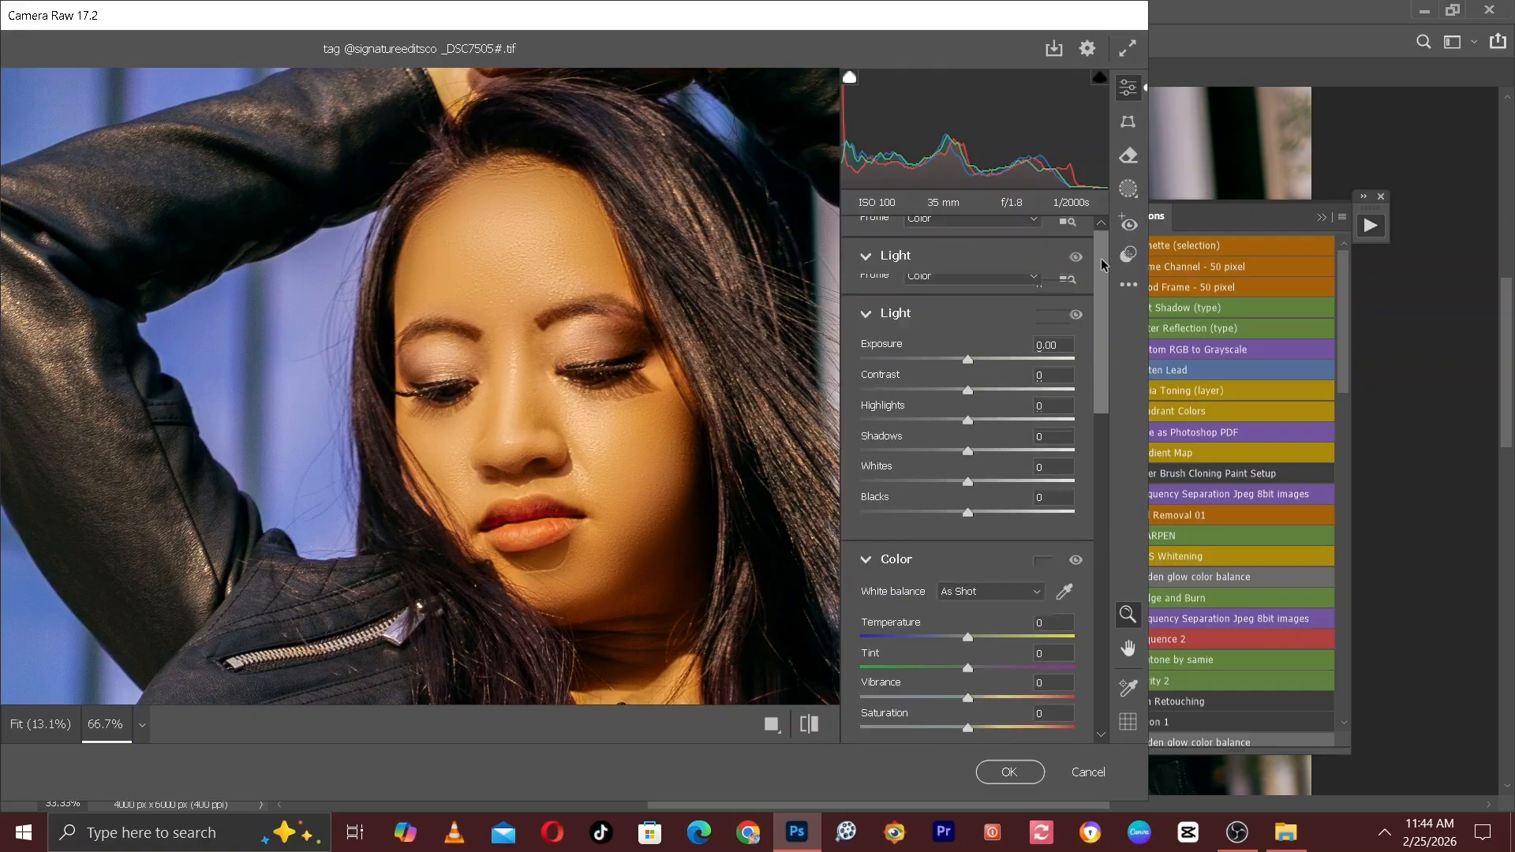
left_click(986, 390)
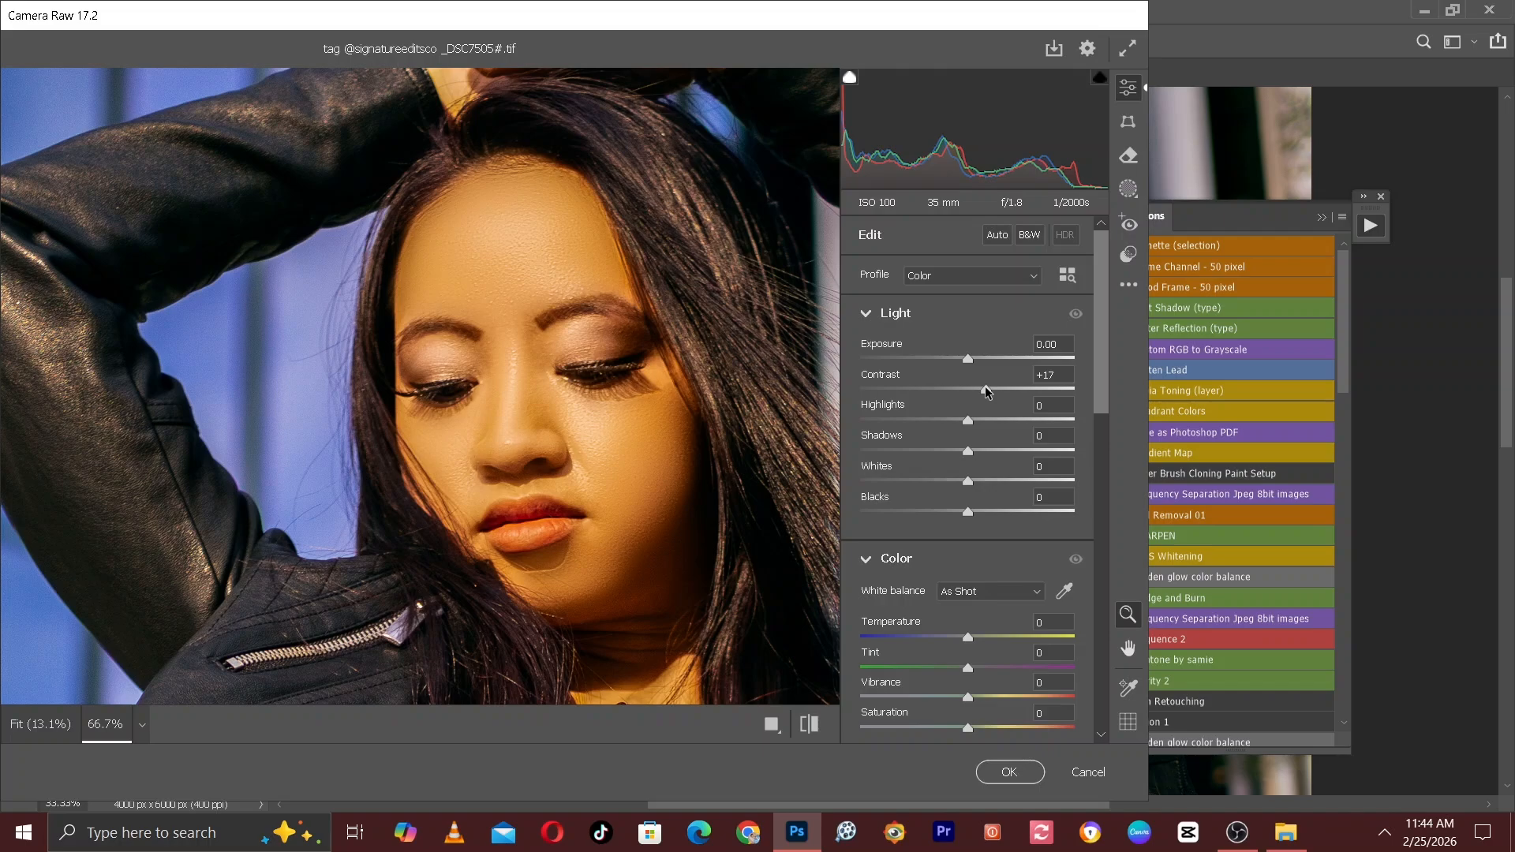
Compare the portrait before and after the Camera Raw adjustments, and apply them to the stamped layer.
left_click(809, 725)
key("ctrl+plus")
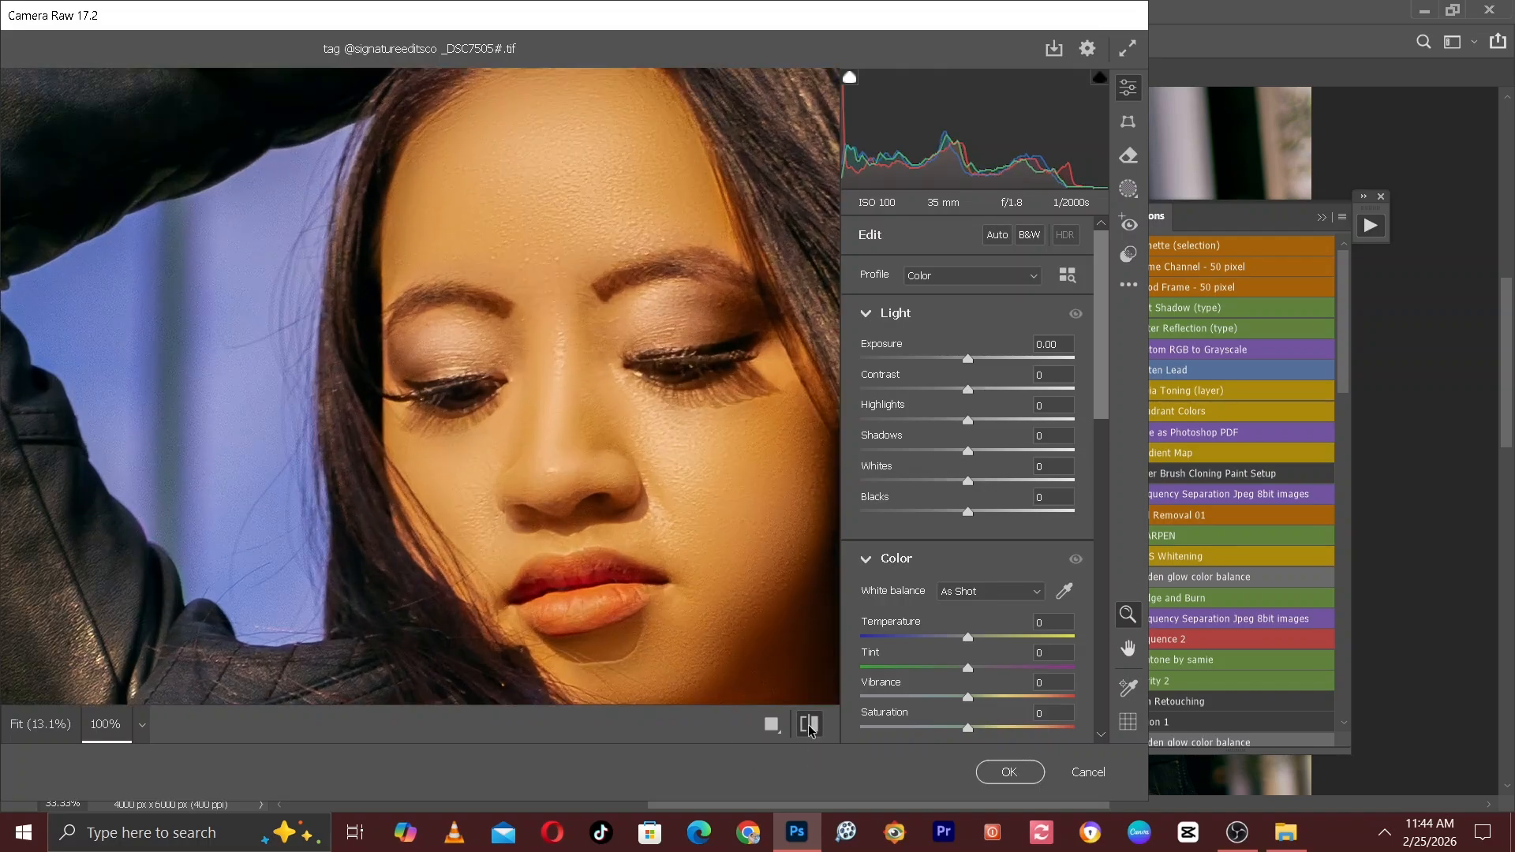
left_click(809, 726)
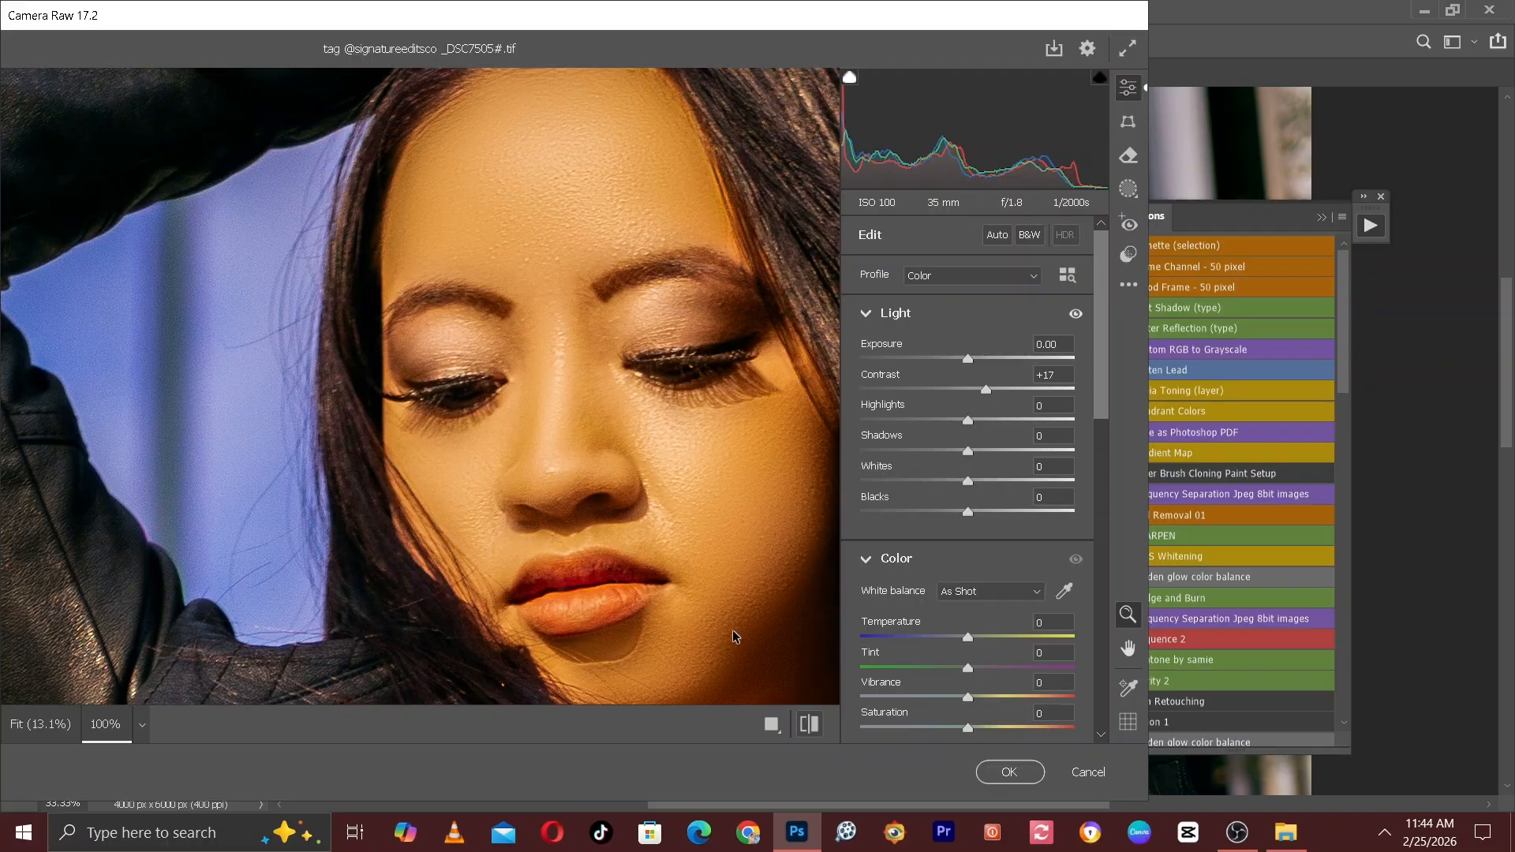
key("ctrl+minus")
left_click(454, 359)
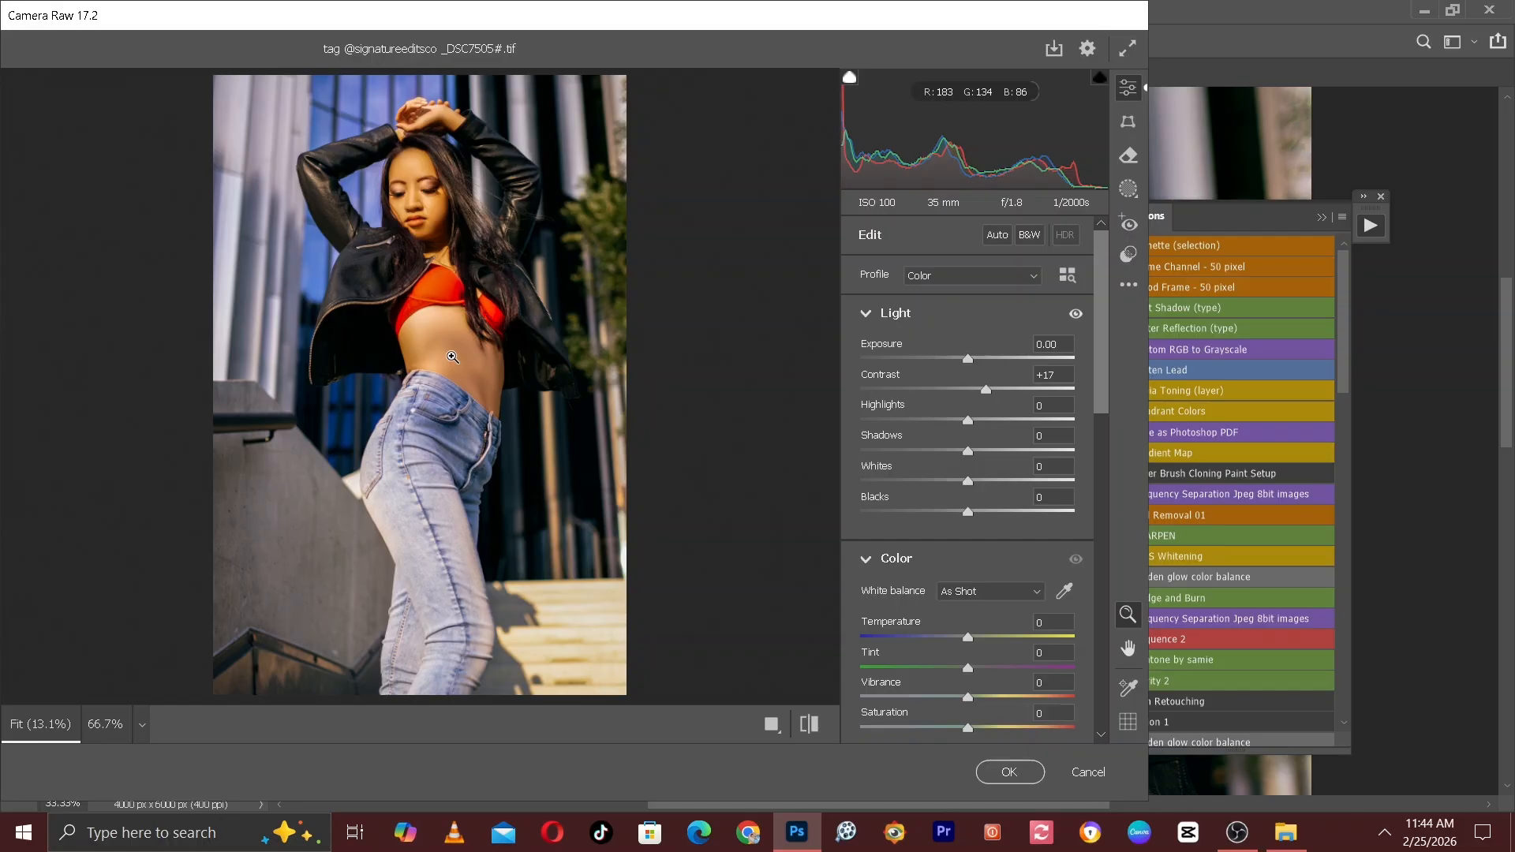
left_click(1009, 771)
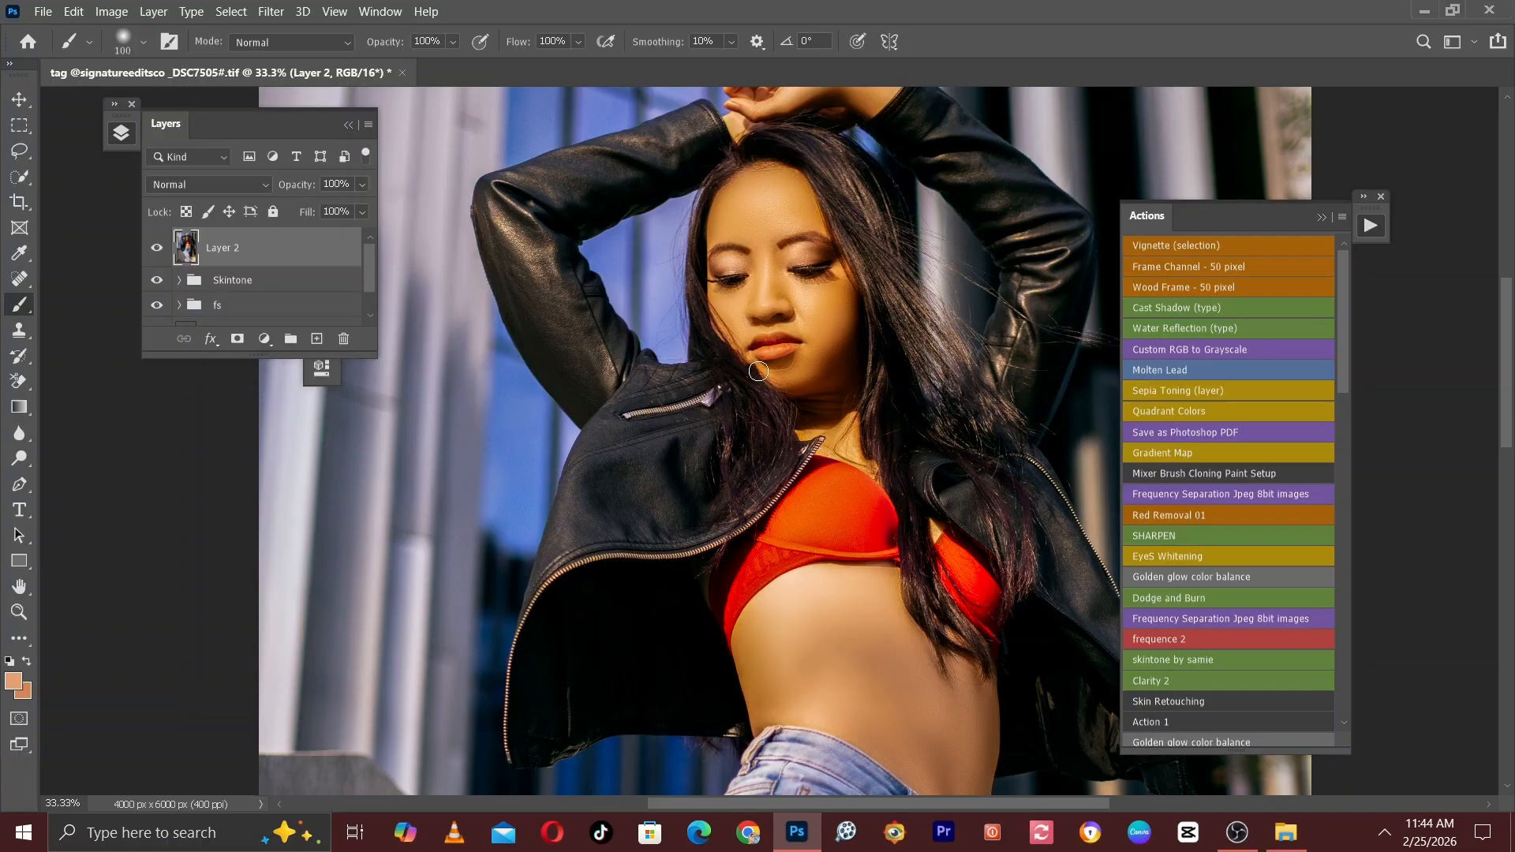
Examine the graded portrait, checking the face up close and the overall tones at a reduced view.
scroll(759, 371, "up", 6)
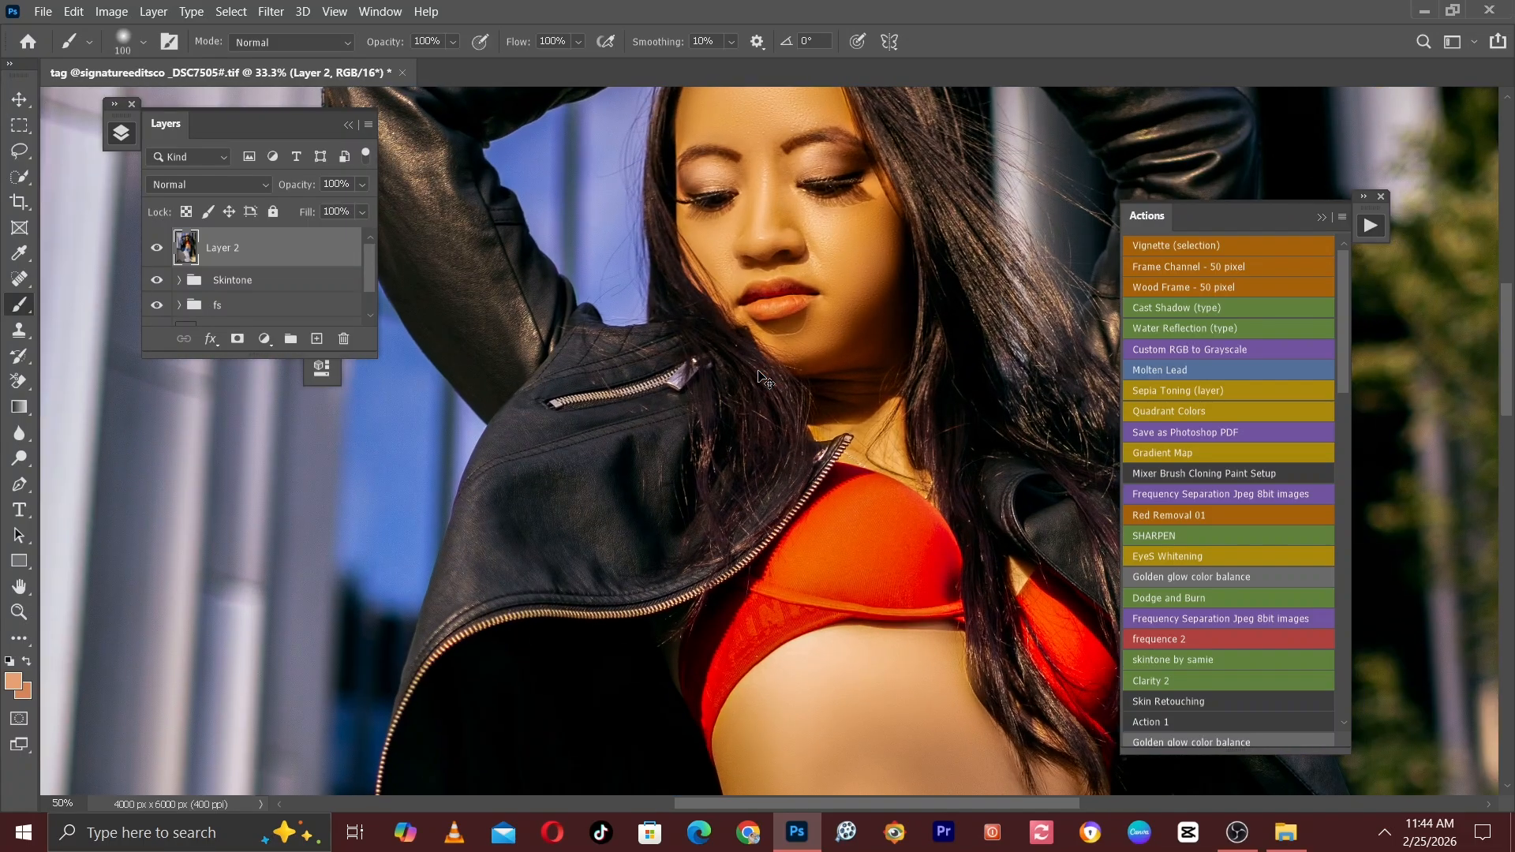
scroll(709, 481, "down", 5)
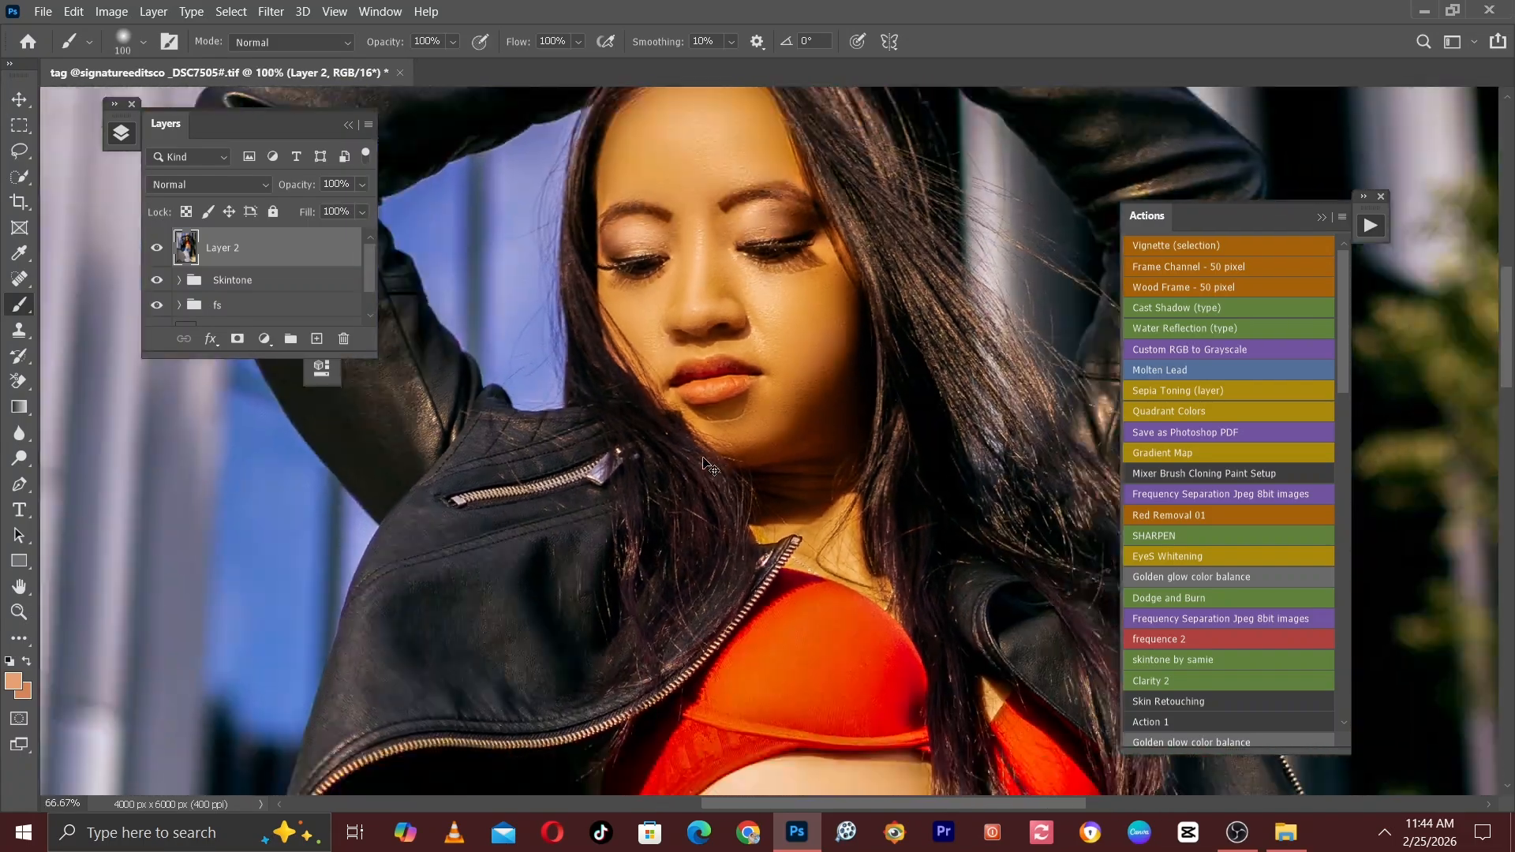
scroll(704, 447, "down", 4)
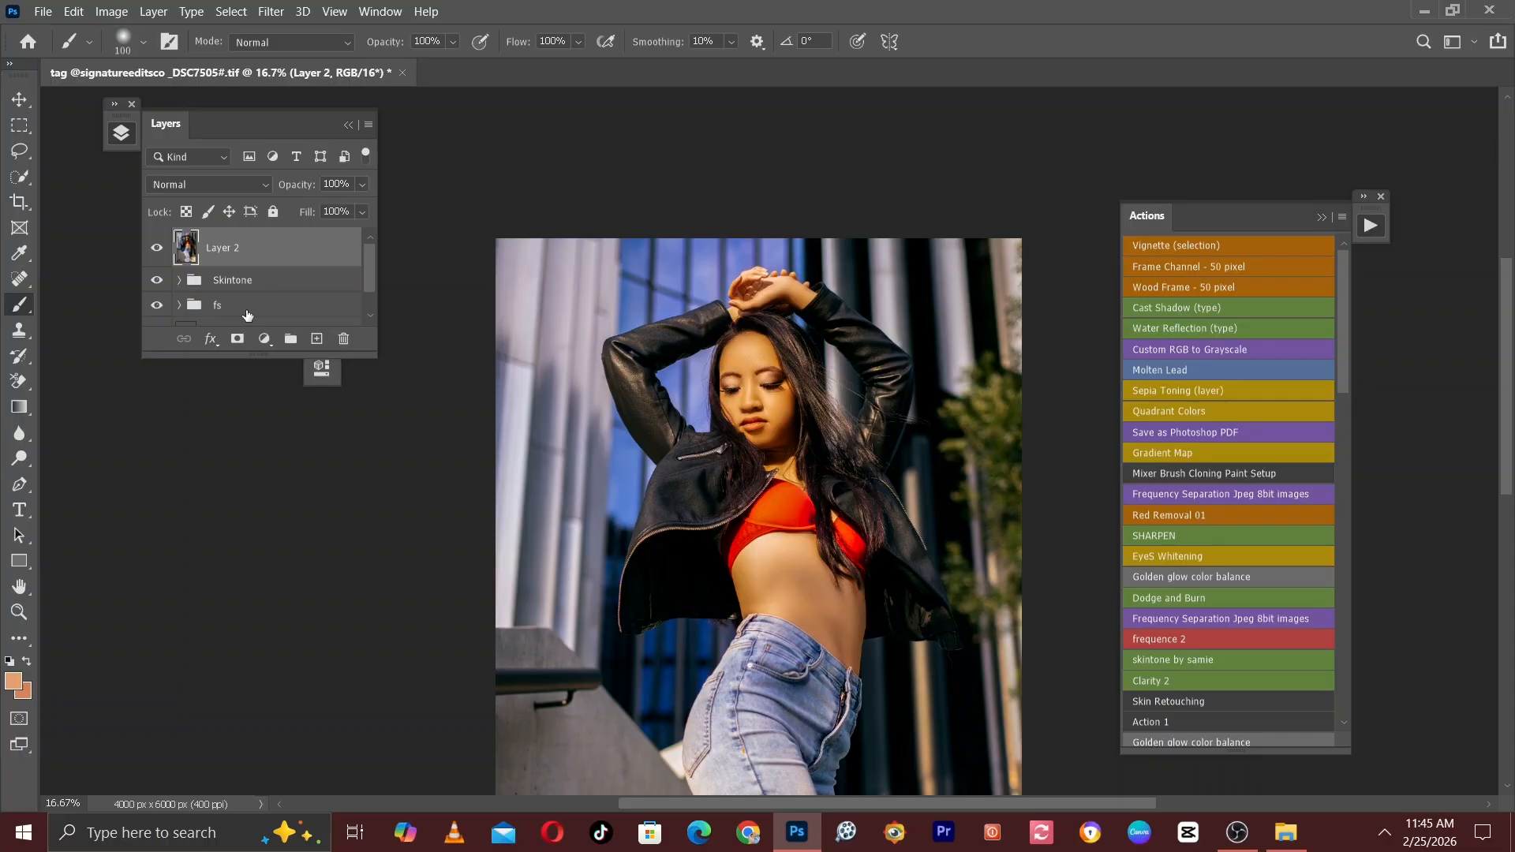
key("ctrl+plus")
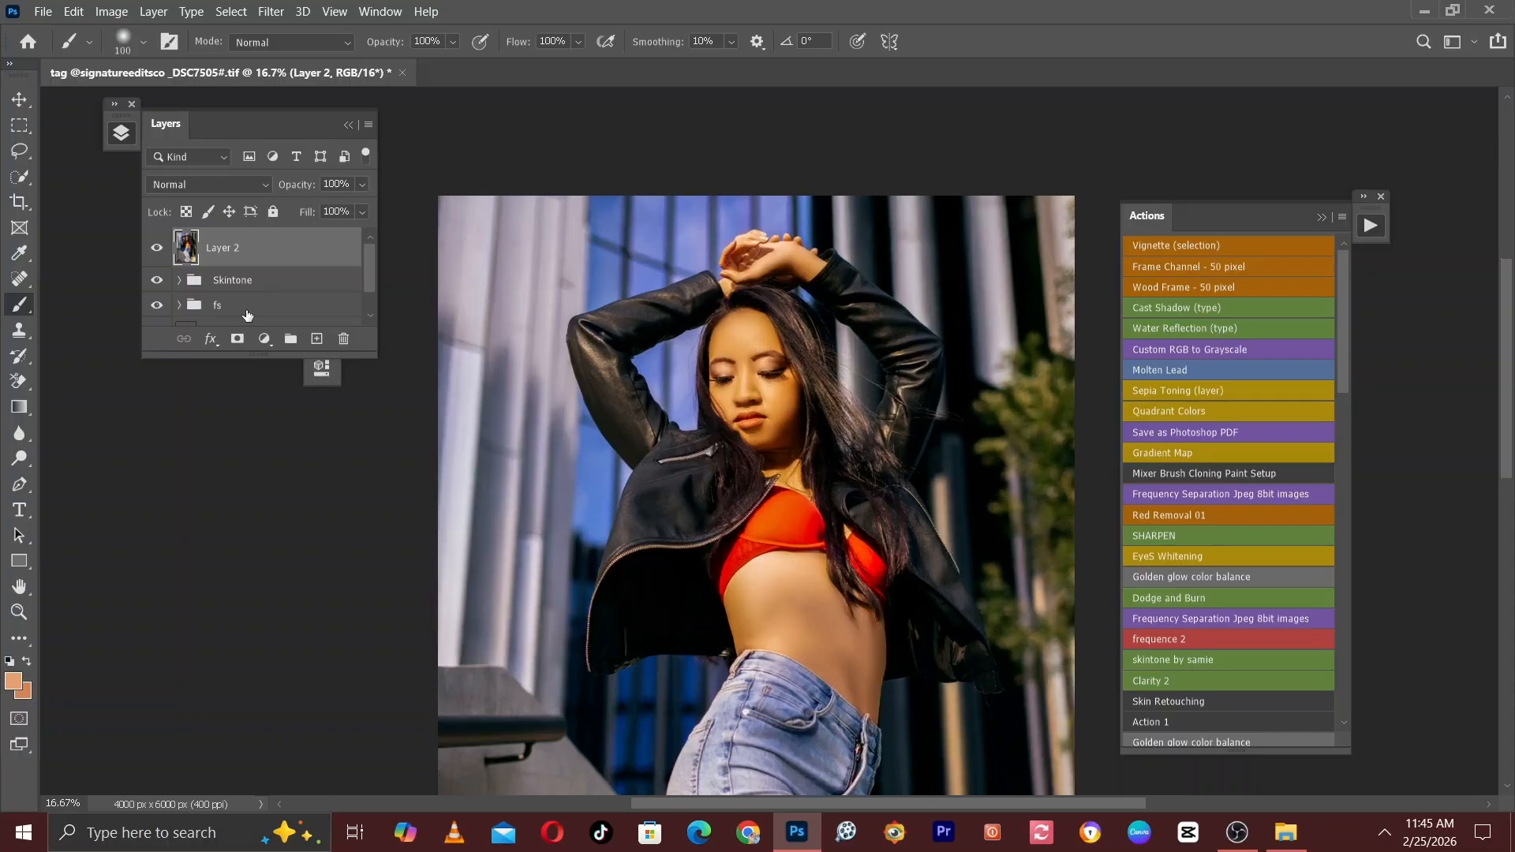
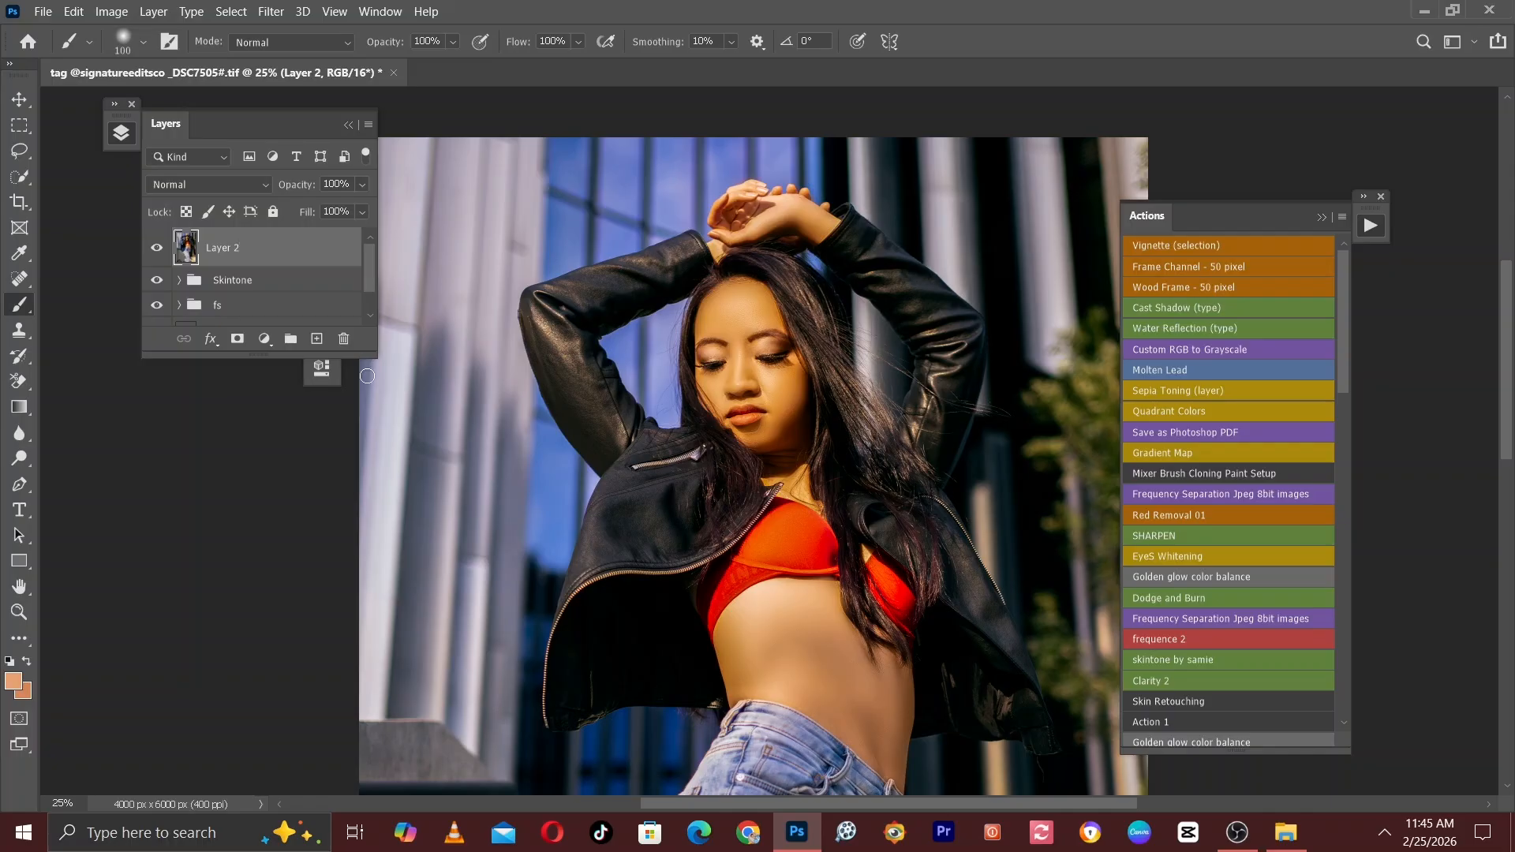
Select the woman in the portrait automatically with the Subject selection on Layer 2.
key("ctrl+0")
key("ctrl+minus")
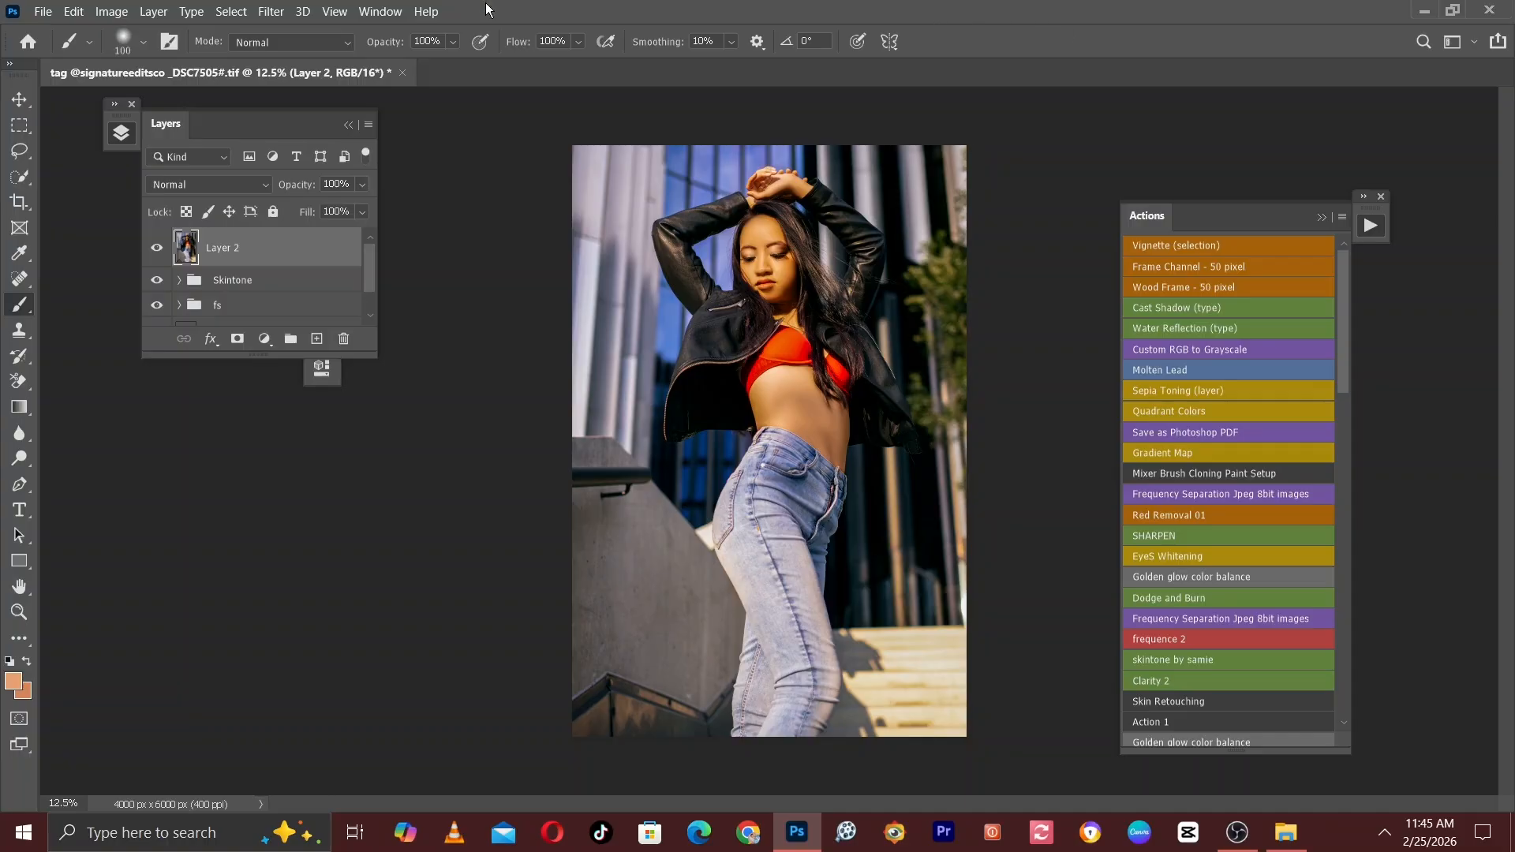
left_click(272, 10)
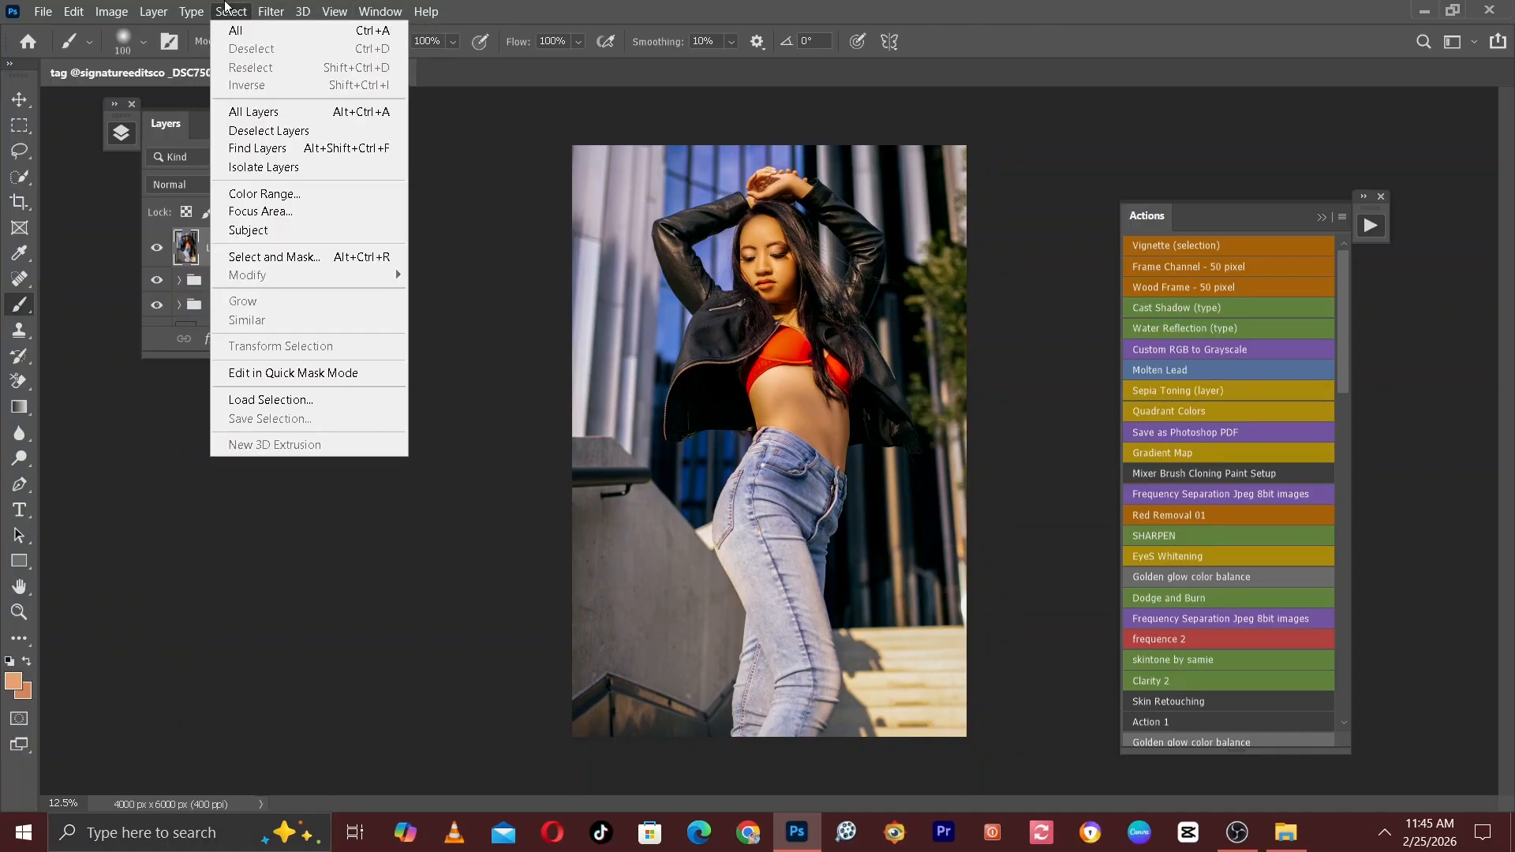
left_click(222, 8)
left_click(229, 10)
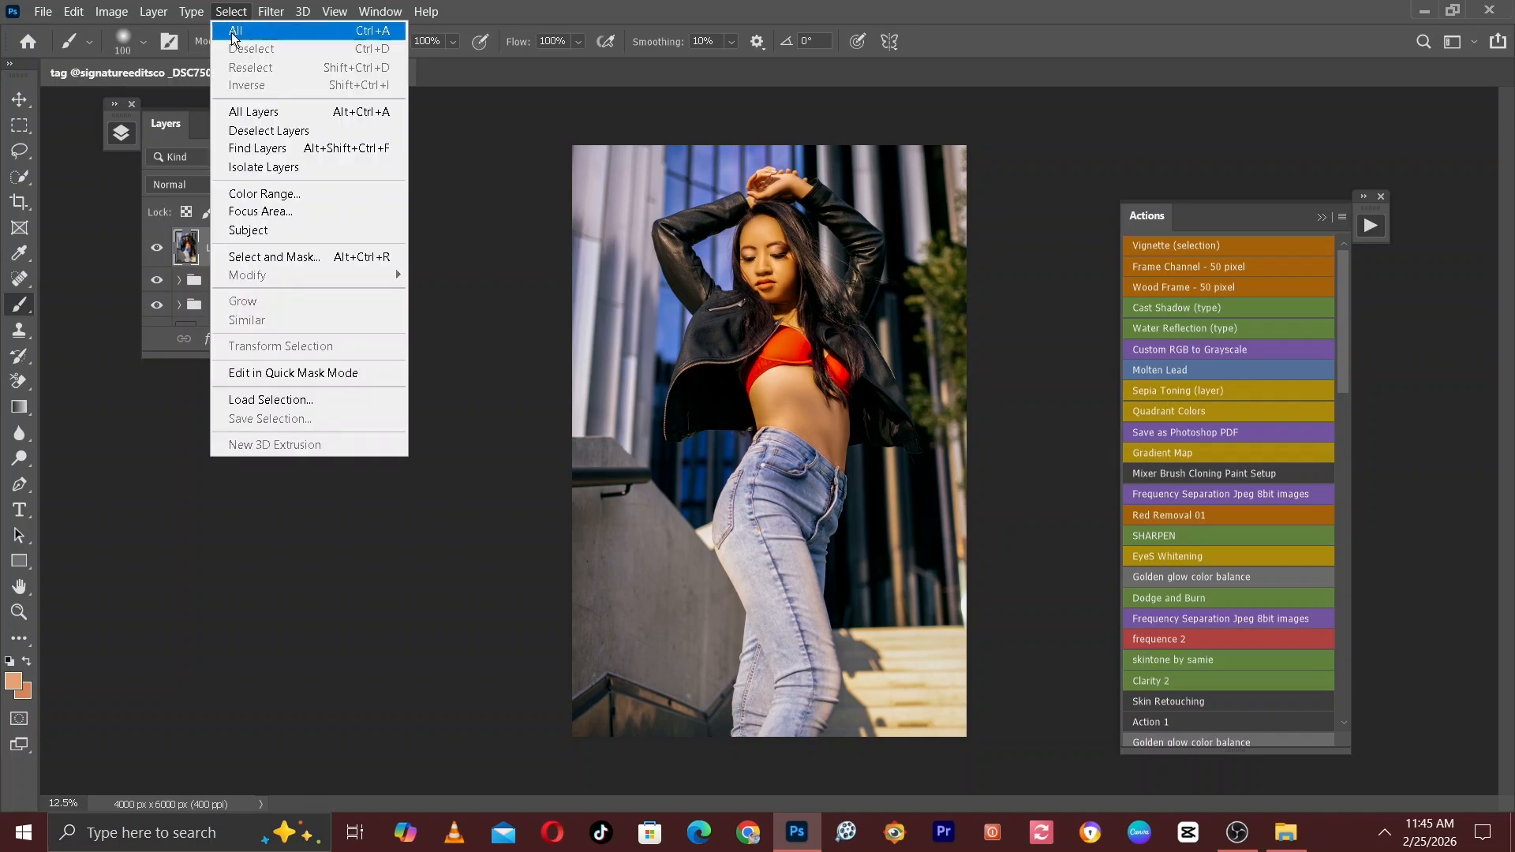
left_click(240, 230)
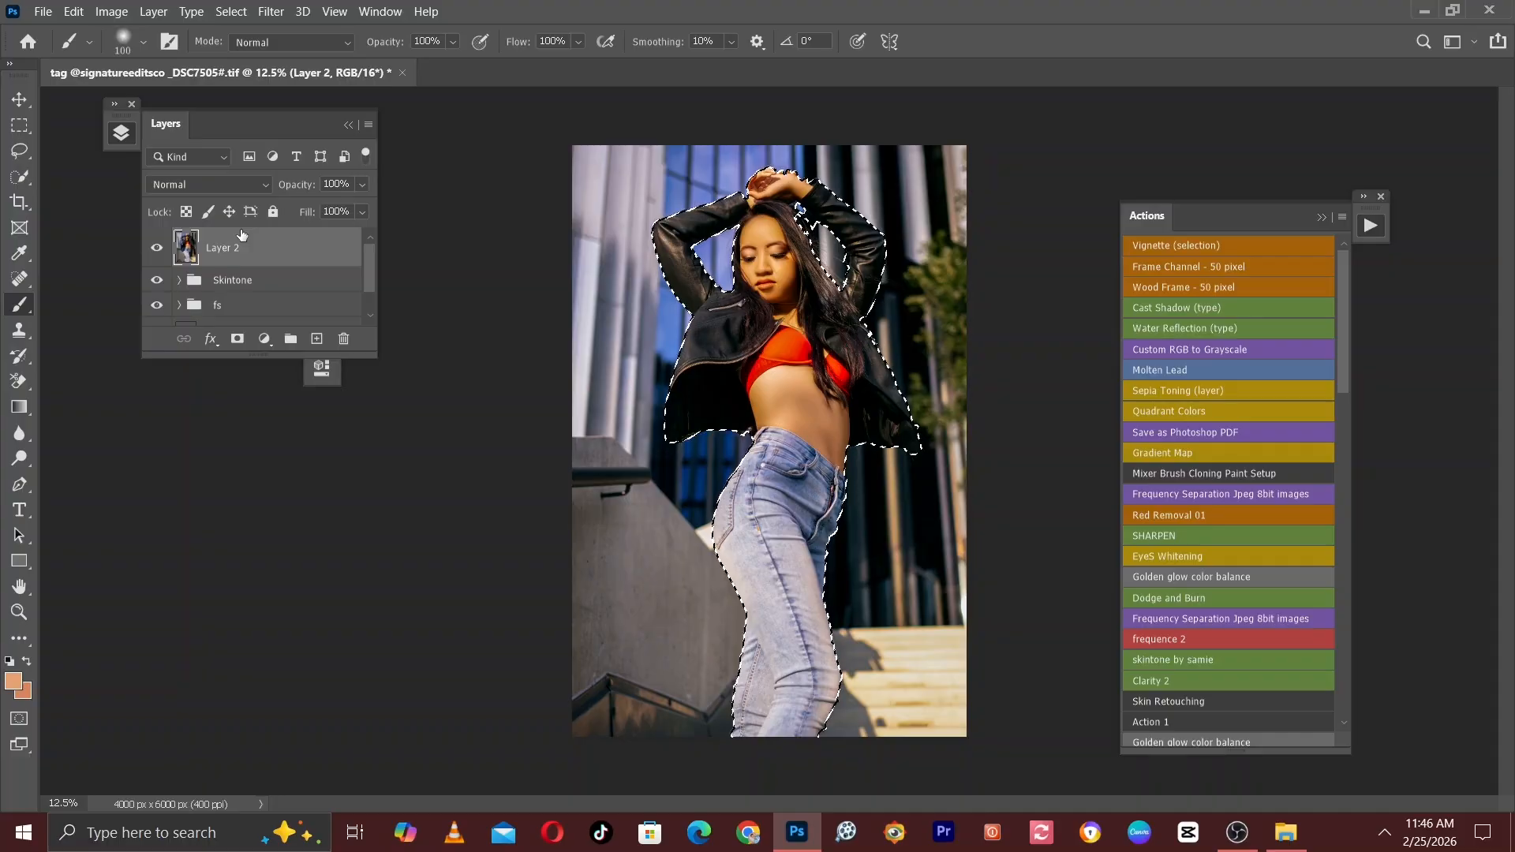
Examine the selection outline around the arms, hands and hair, with the Quick Selection tool ready at a brush size of 175.
key("ctrl+plus")
key("ctrl+plus")
key("ctrl+plus")
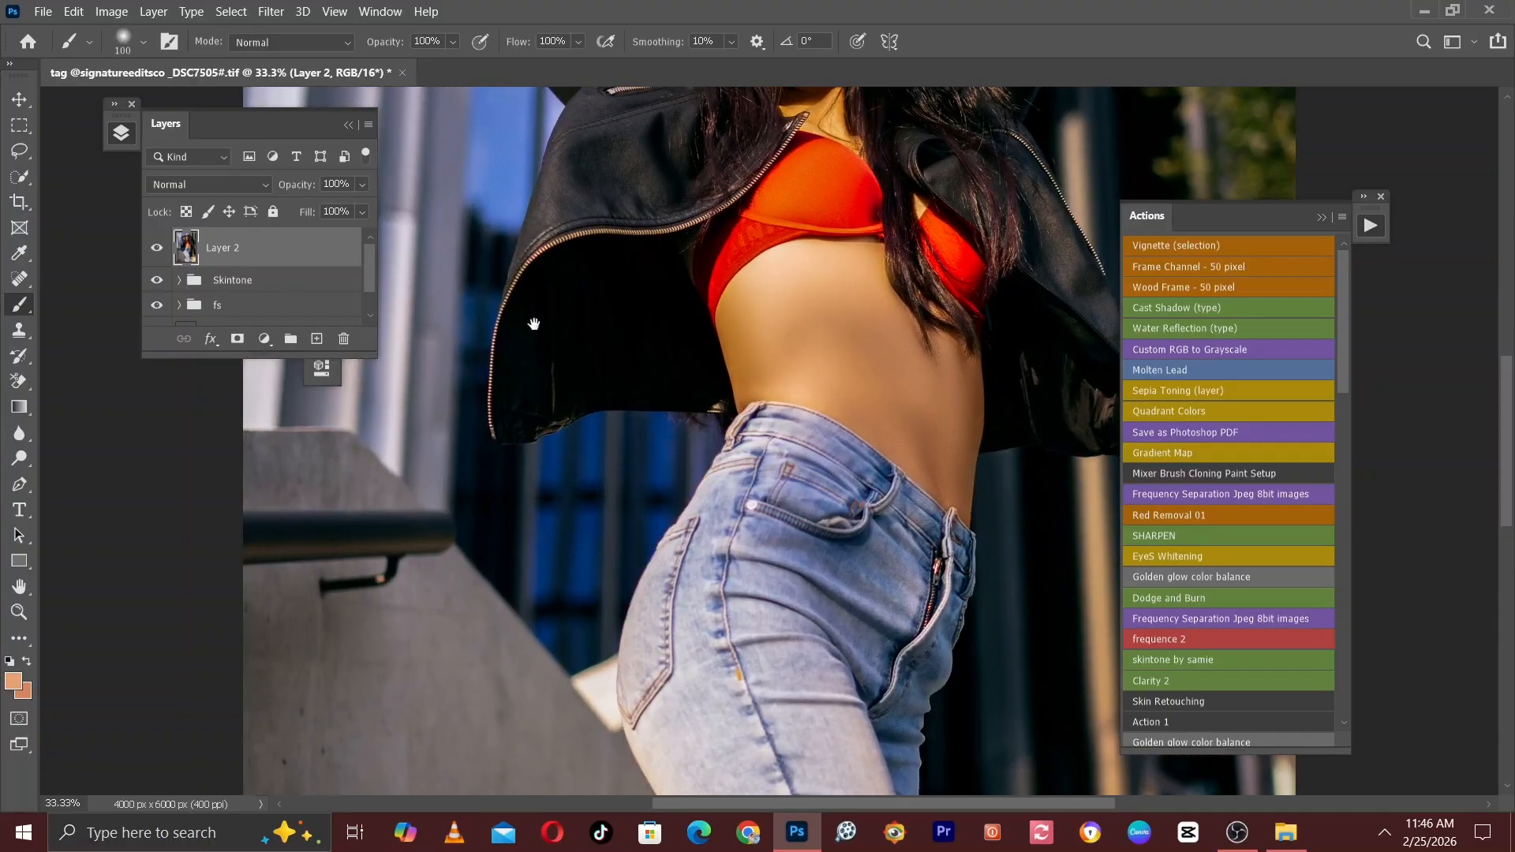
left_click_drag(534, 323, 466, 757)
left_click(19, 177)
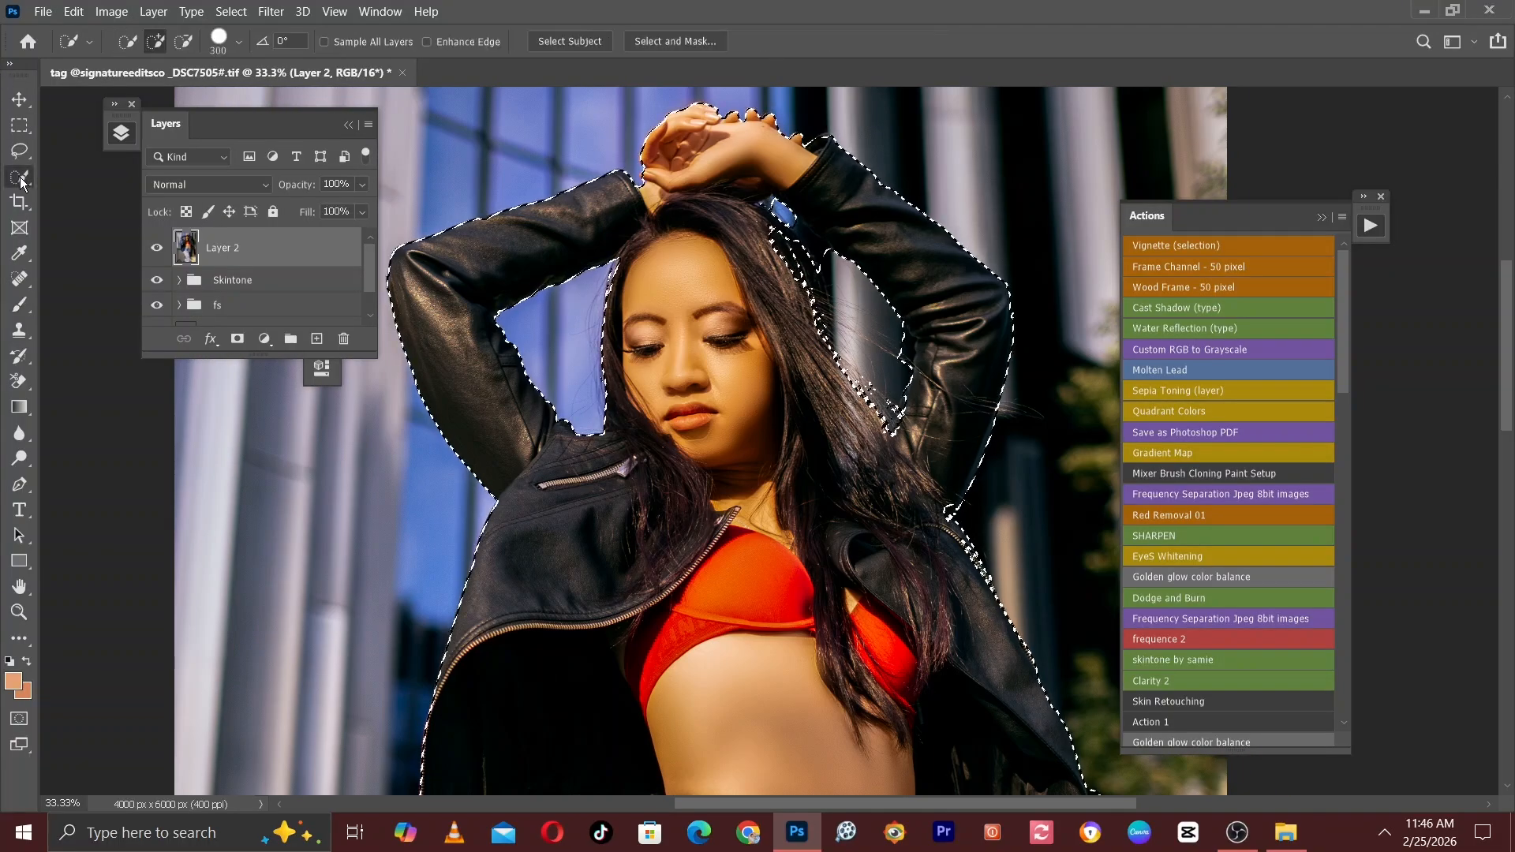
key("bracketleft")
key("bracketleft")
key("bracketleft")
key("bracketleft")
key("bracketleft")
key("bracketleft")
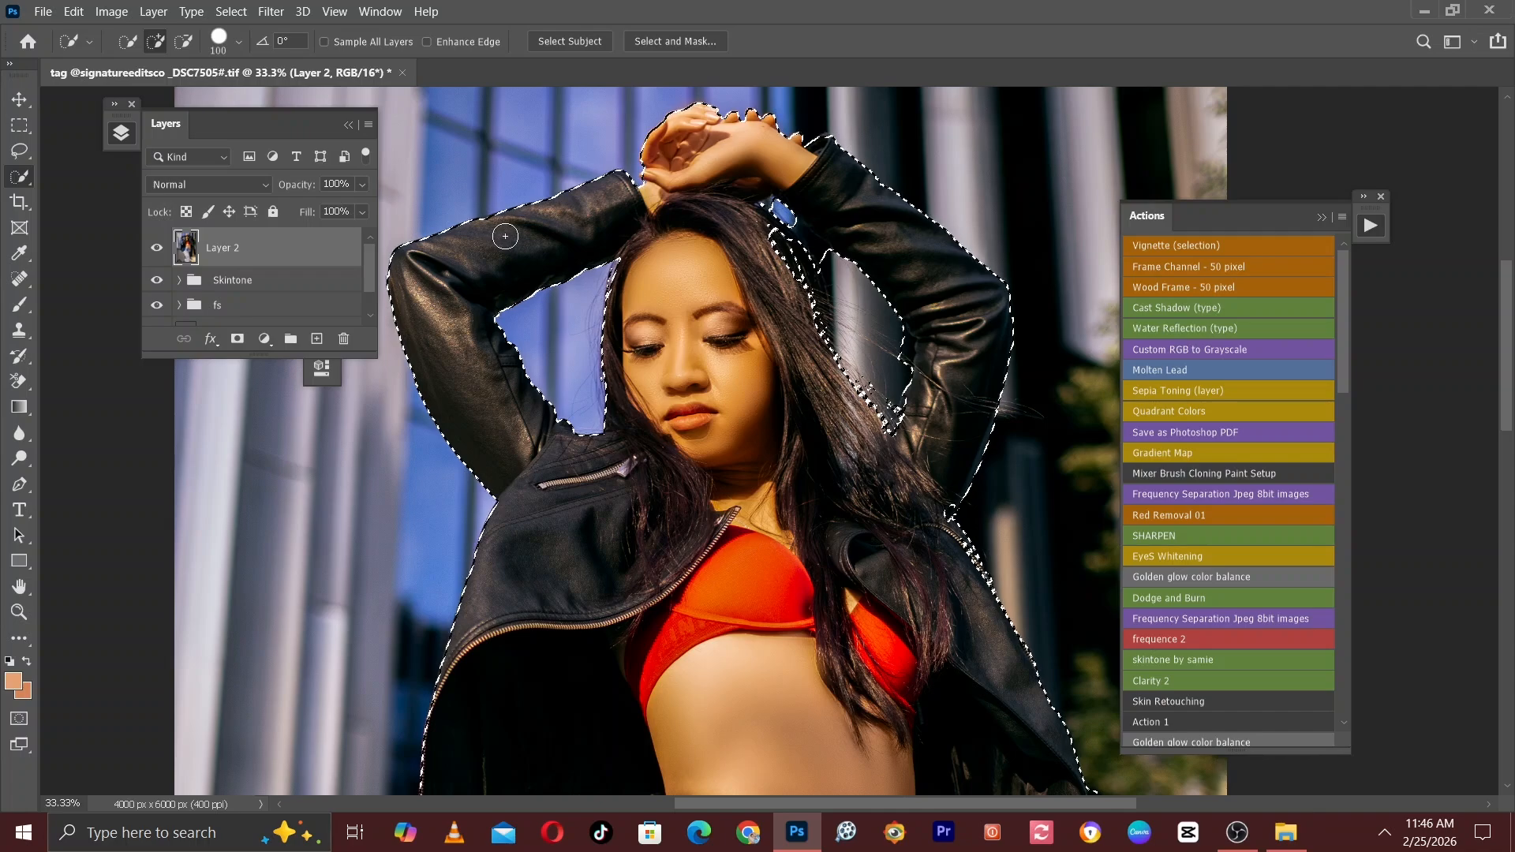
key("bracketright")
key("bracketright")
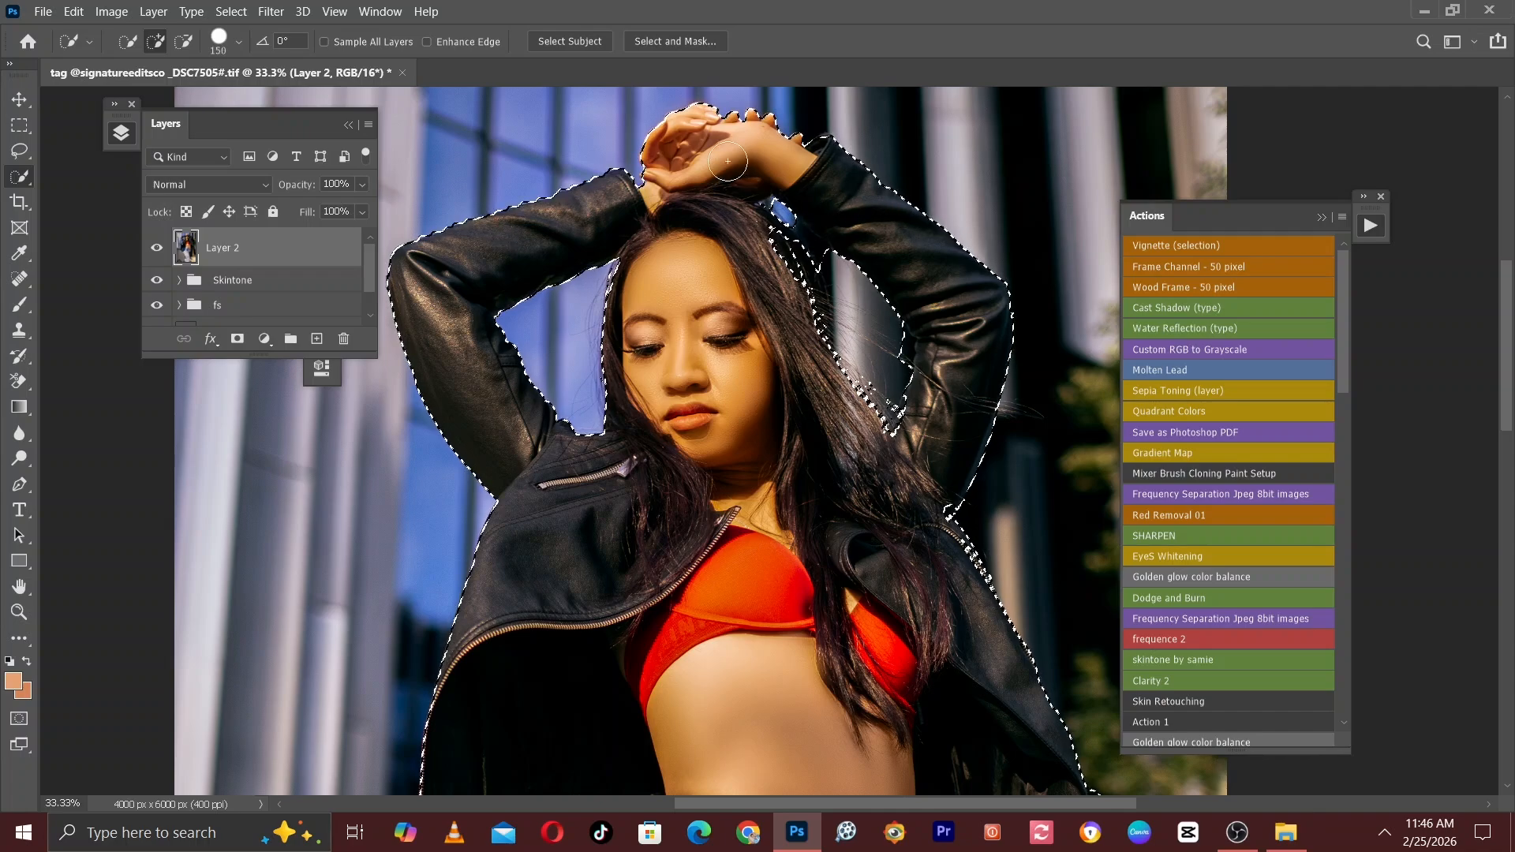
key("ctrl+minus")
key("bracketright")
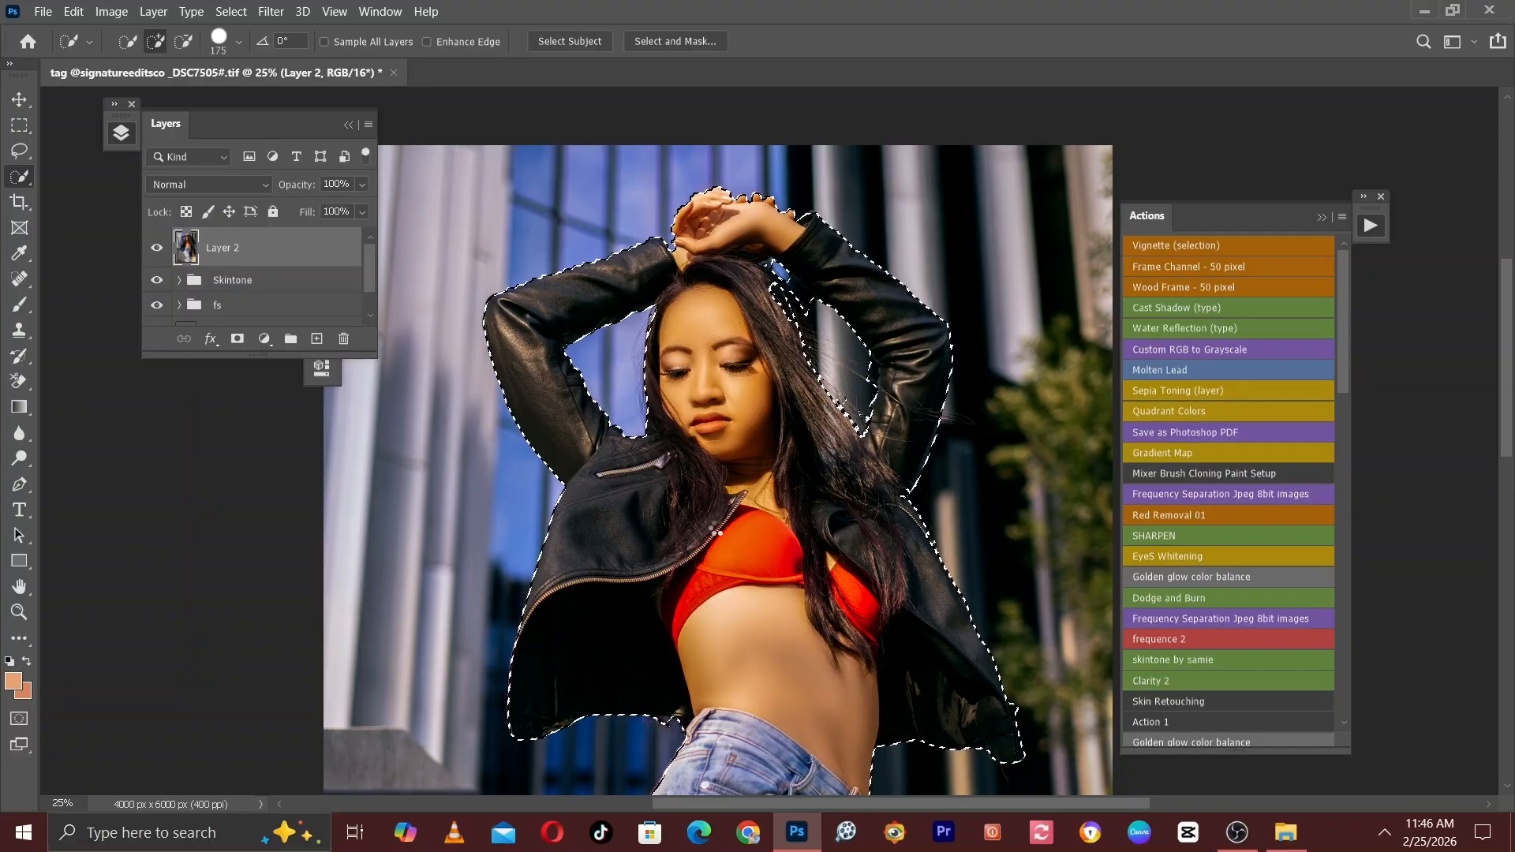
Copy the selected woman onto a new layer above Layer 2.
key("ctrl+minus")
key("ctrl+minus")
key("ctrl+minus")
key("ctrl+plus")
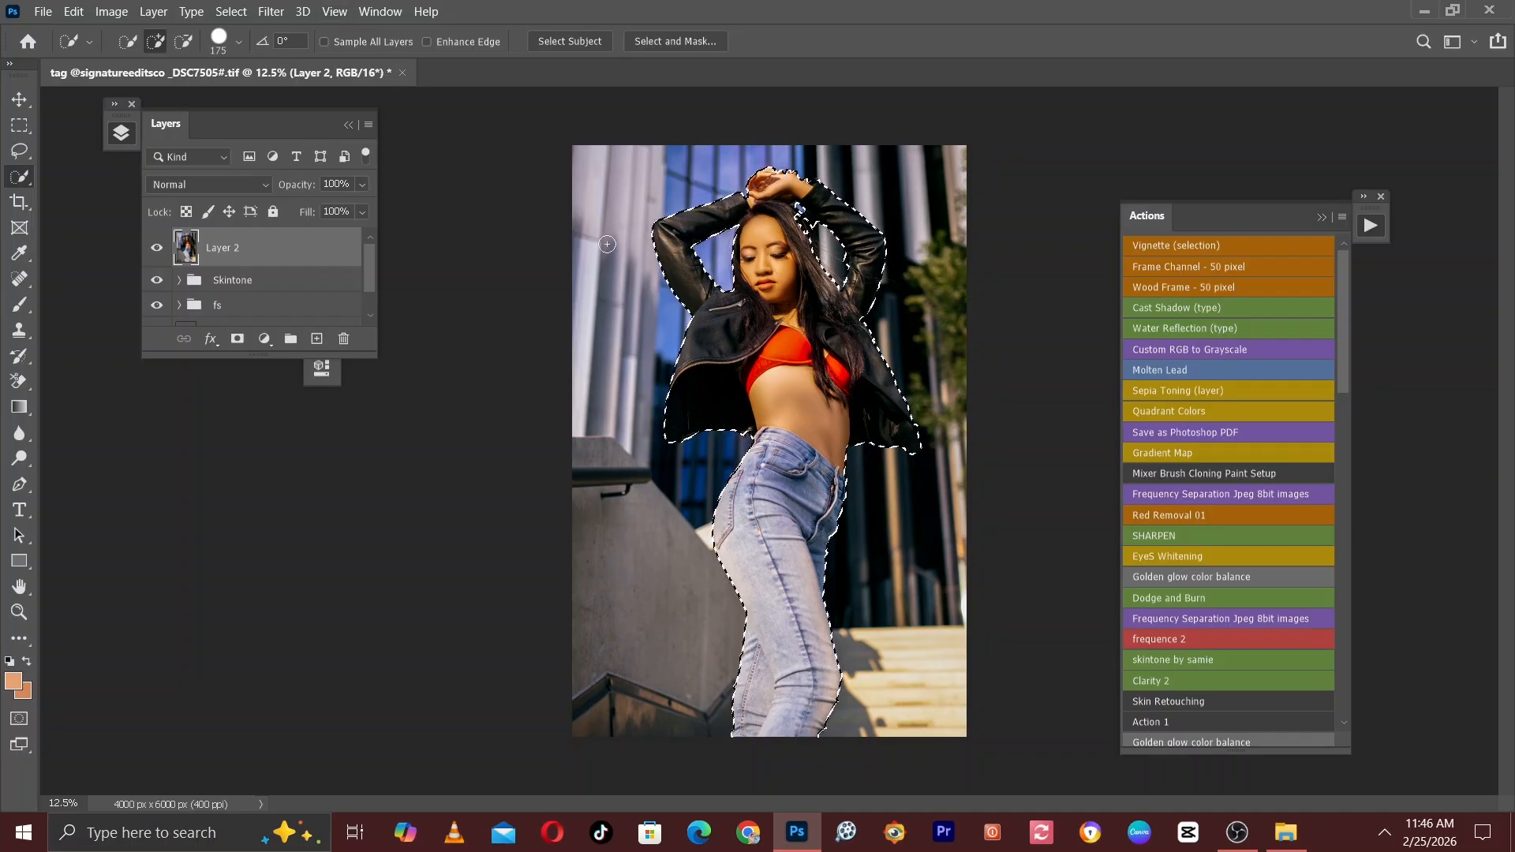
key("ctrl+j")
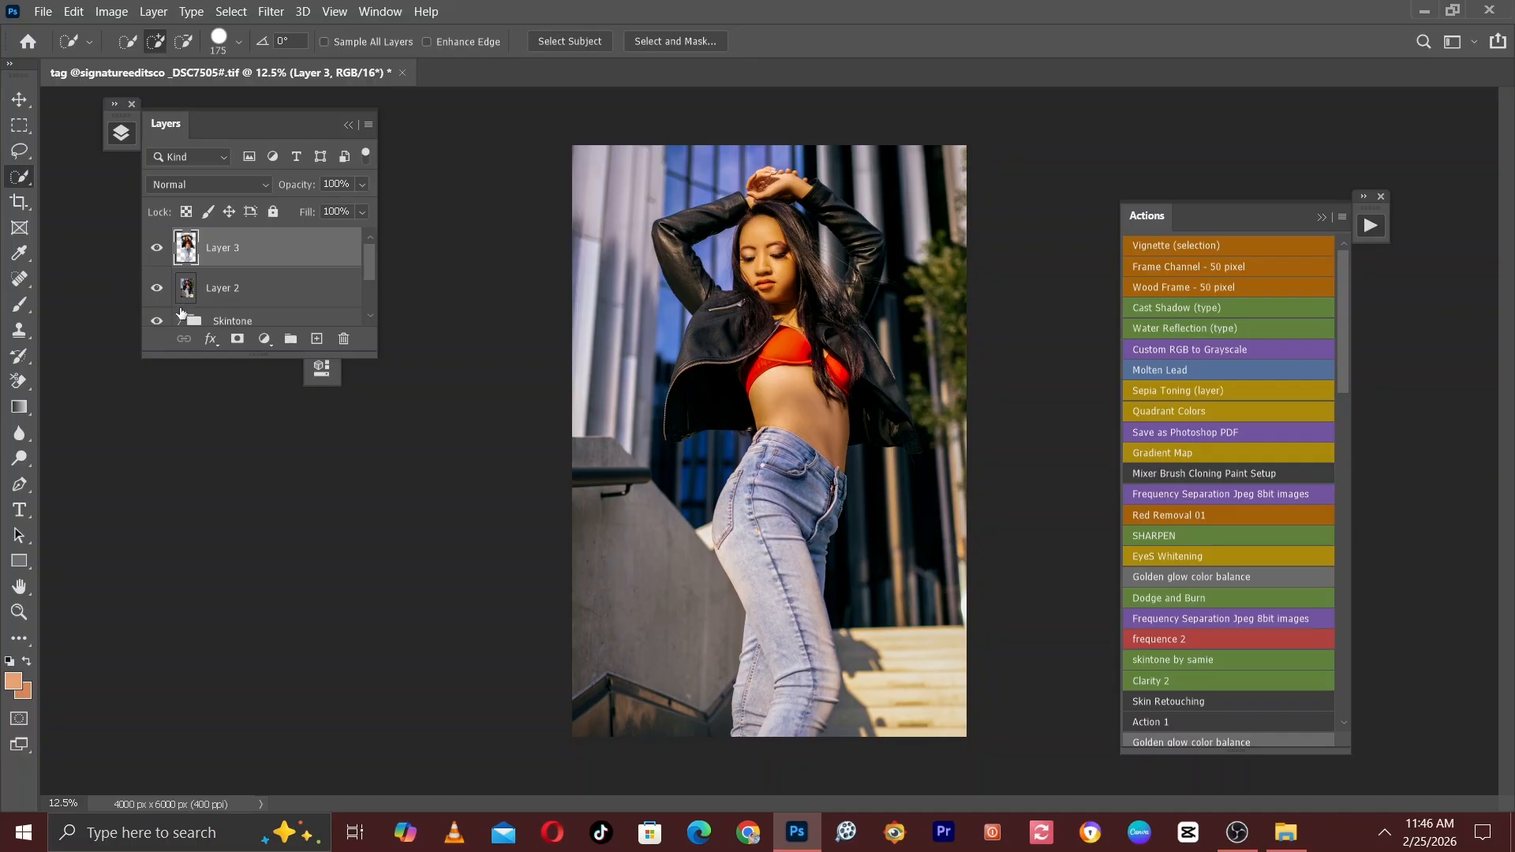
Start the Camera Raw filter on Layer 2 and set Exposure to -0.35, Blacks to -15 and Contrast to +24.
left_click(234, 288)
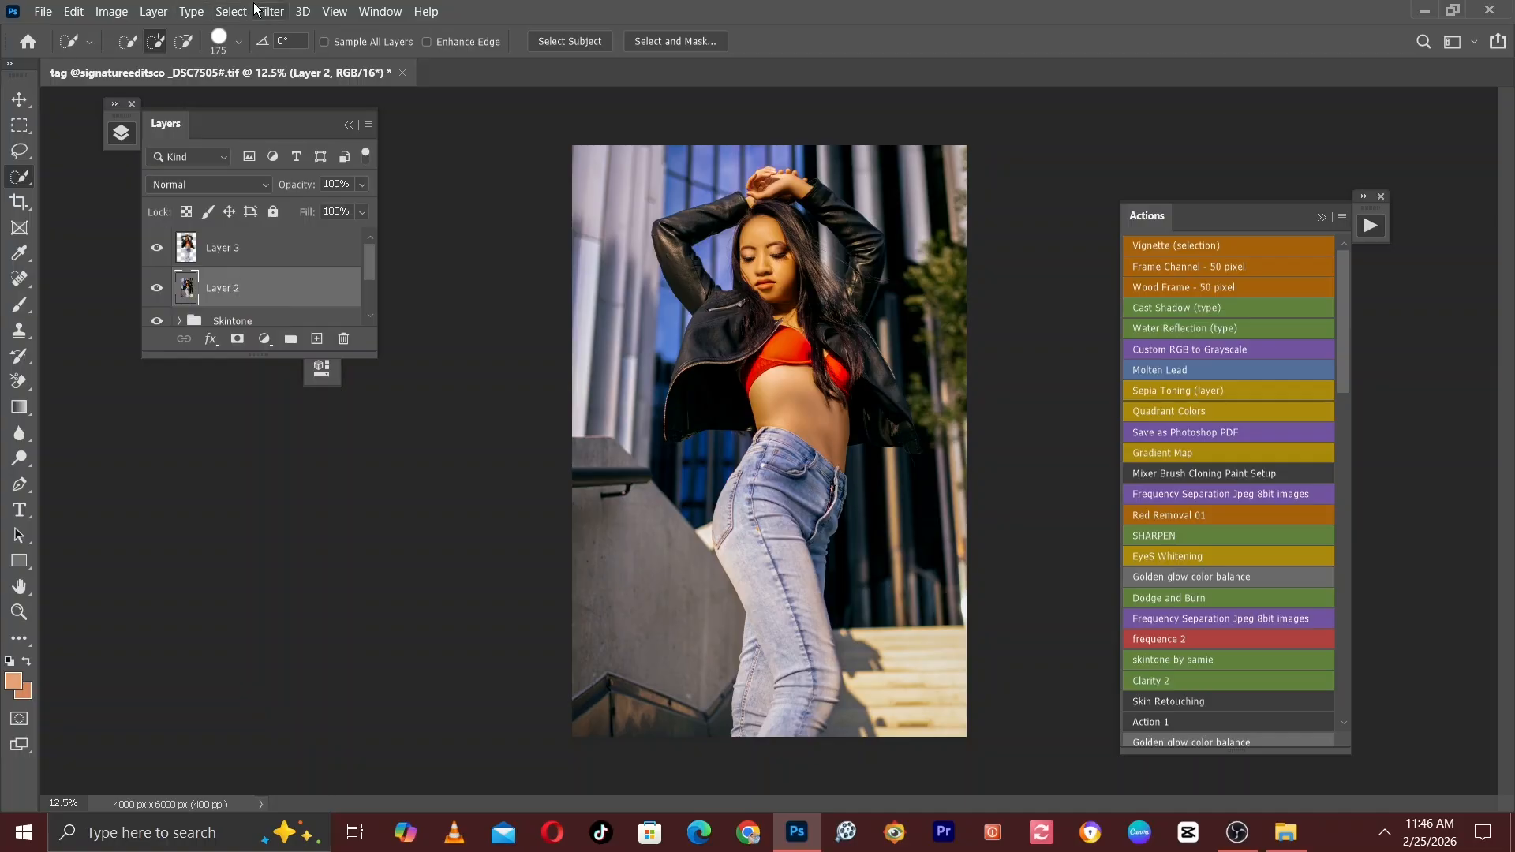
left_click(270, 11)
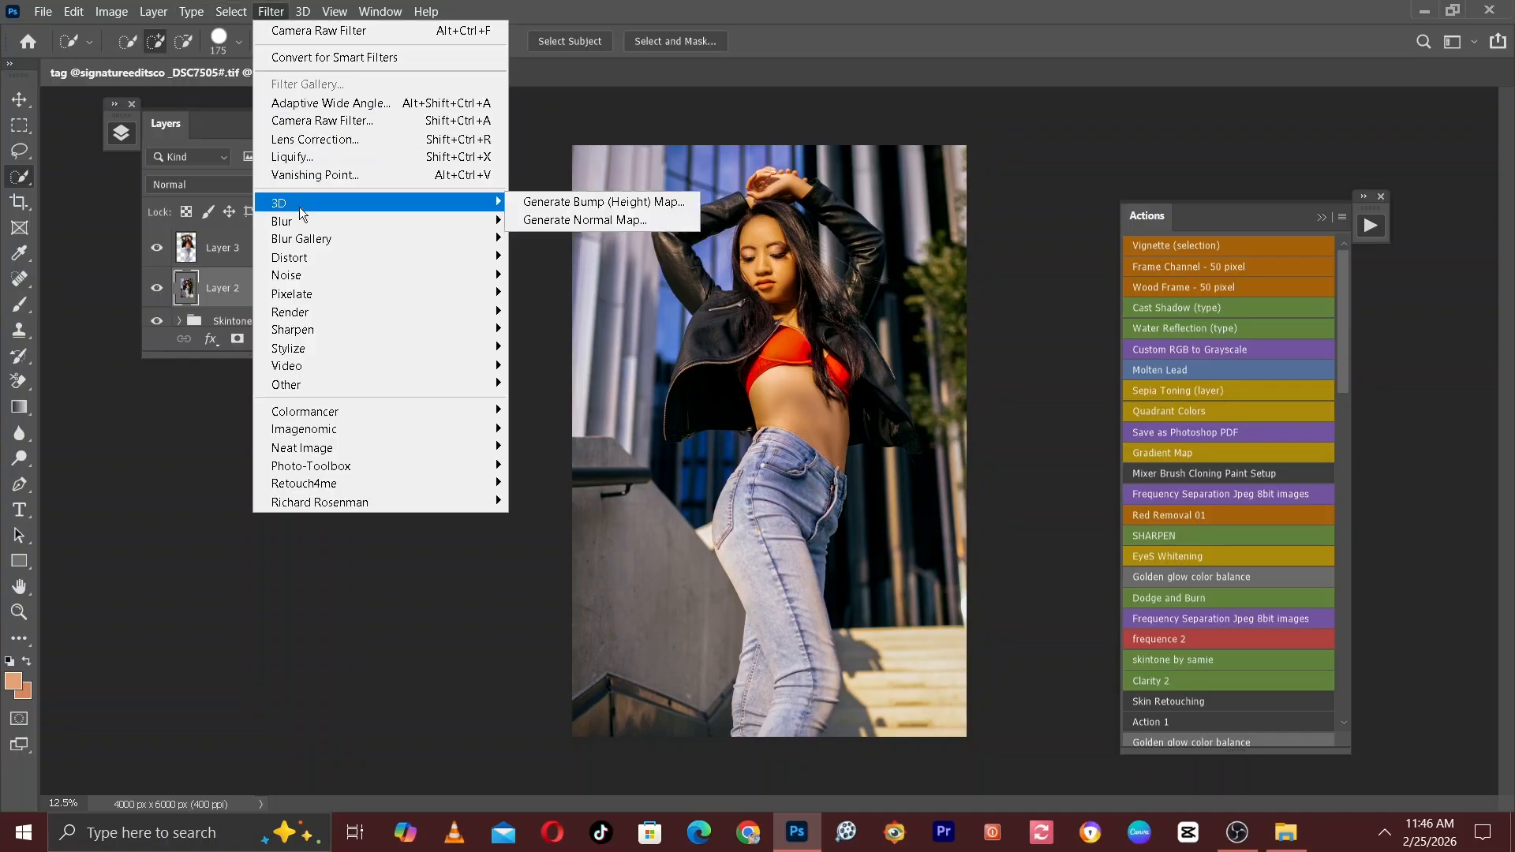
left_click(334, 120)
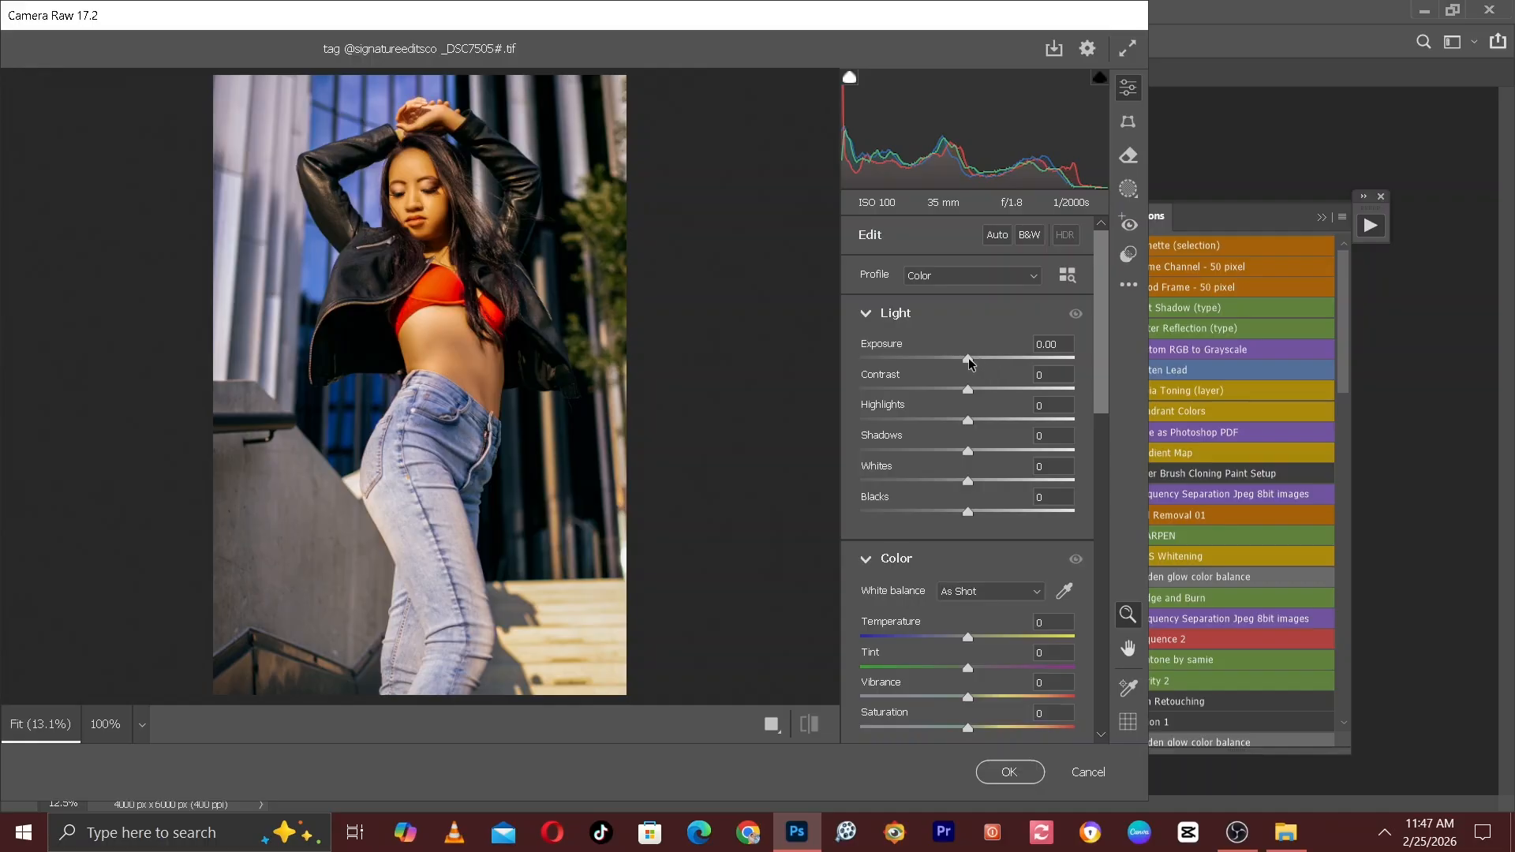
left_click_drag(968, 360, 962, 360)
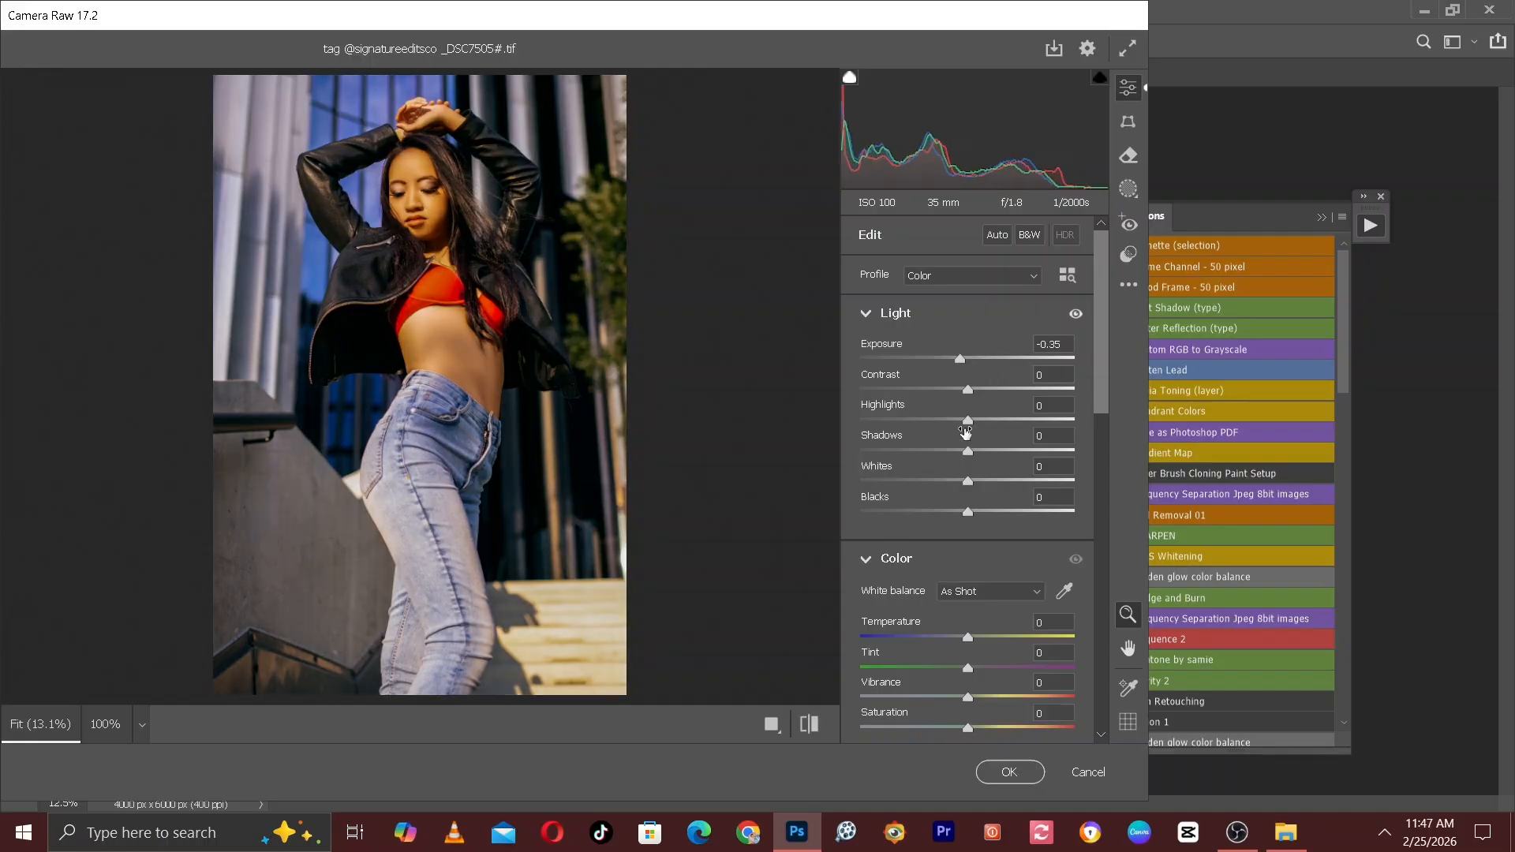
left_click_drag(966, 511, 953, 513)
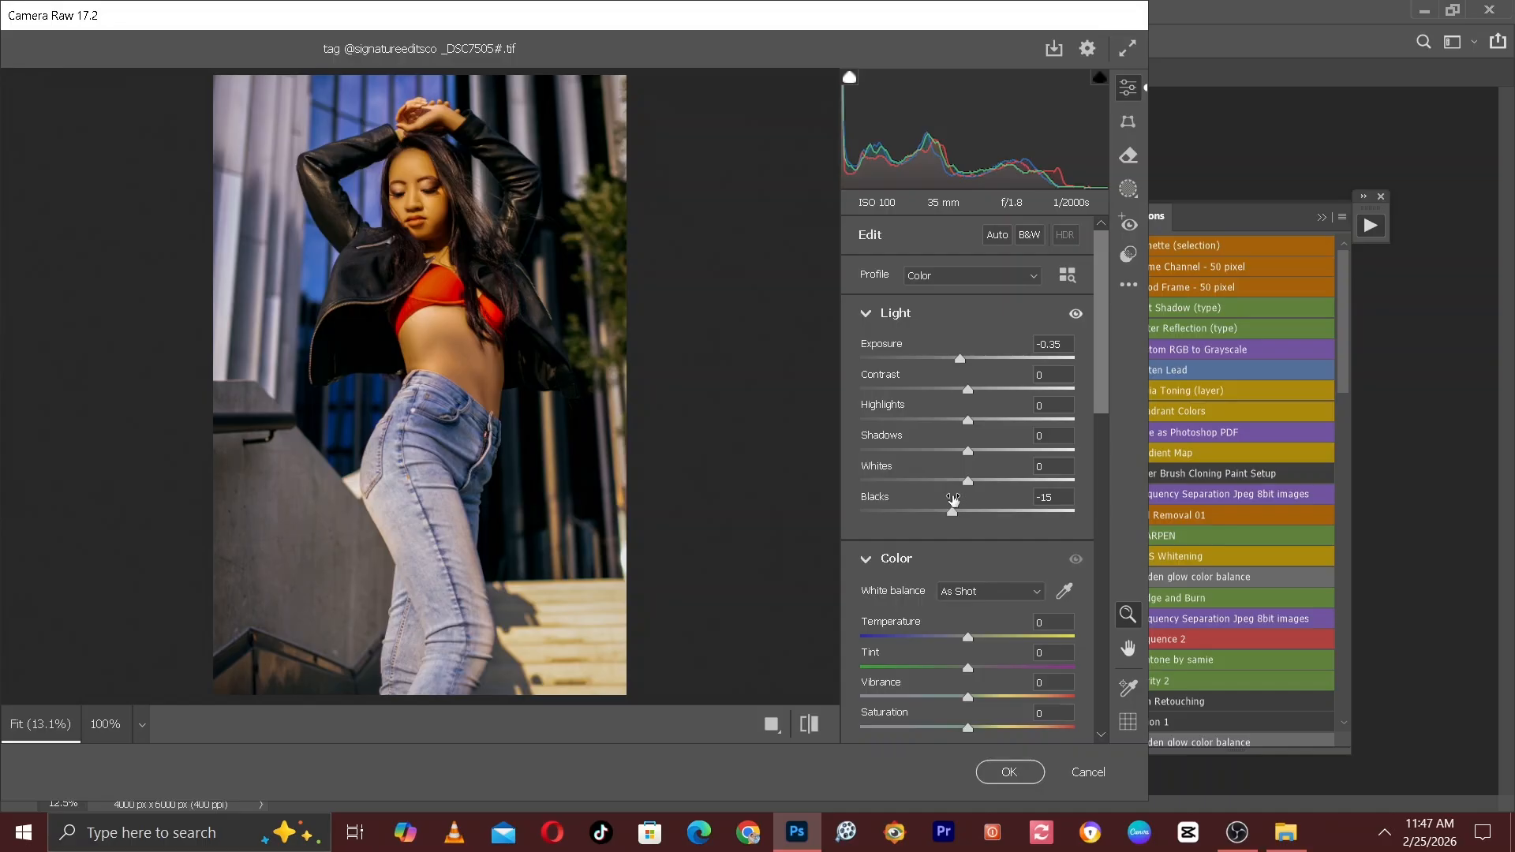
left_click(990, 390)
left_click_drag(994, 394, 996, 395)
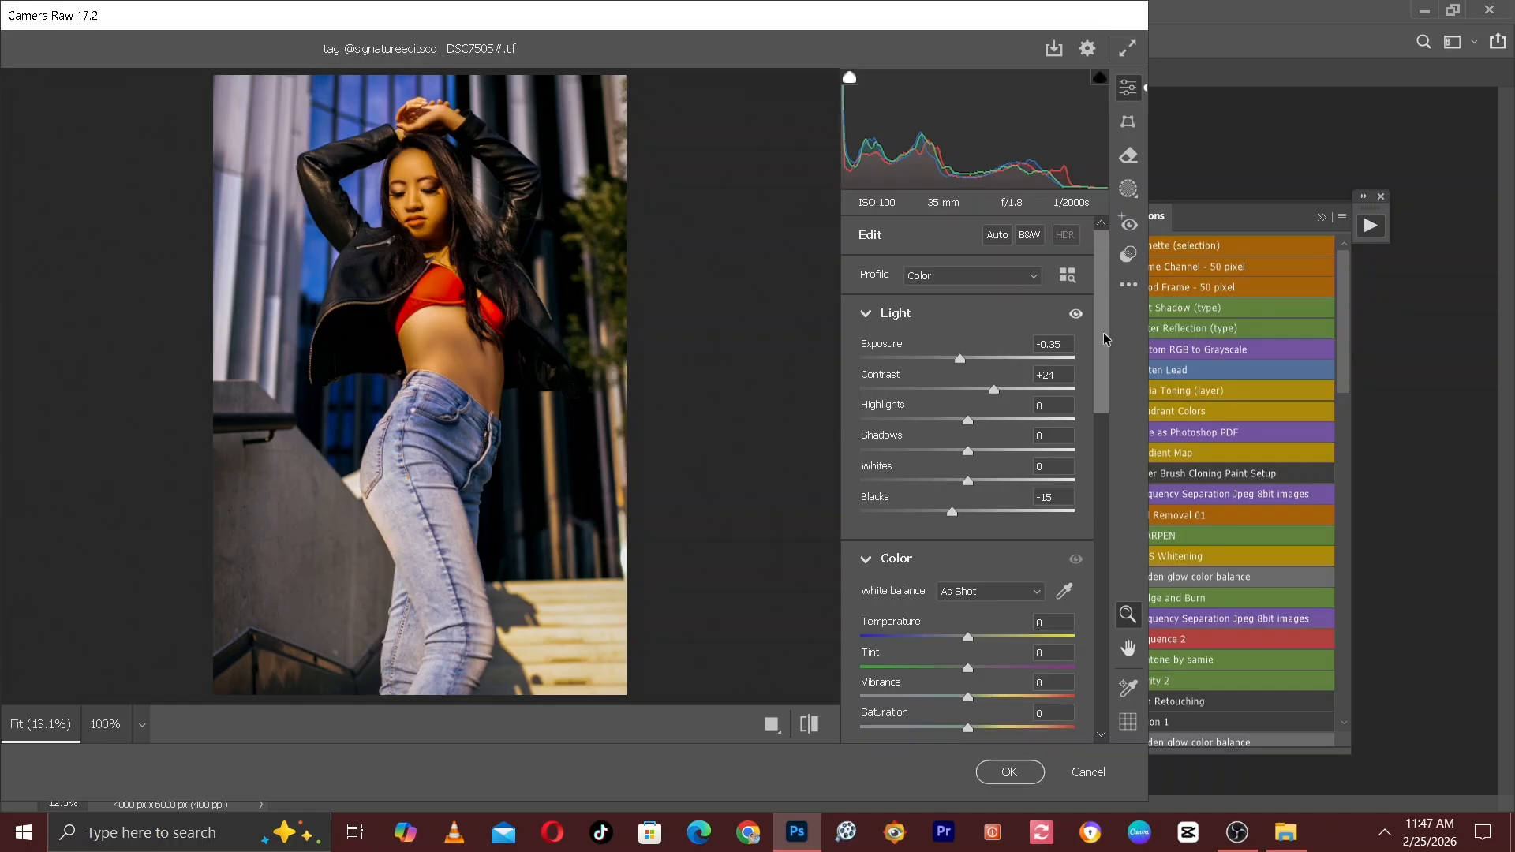
Cool the background by setting the white balance Temperature to -7.
scroll(1104, 350, "down", 1)
scroll(1105, 353, "down", 1)
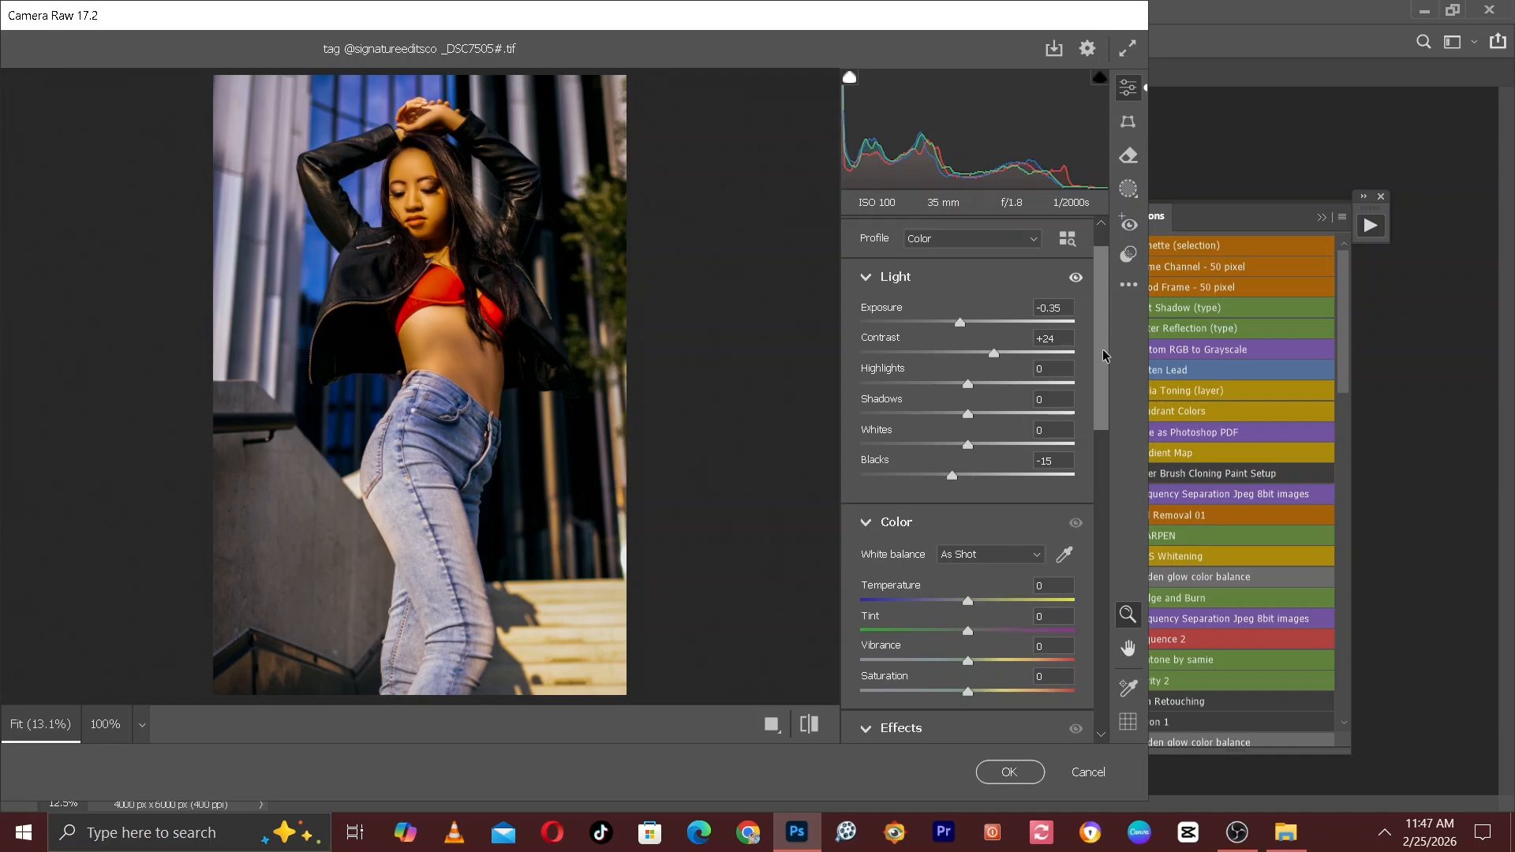
left_click_drag(1104, 359, 1104, 373)
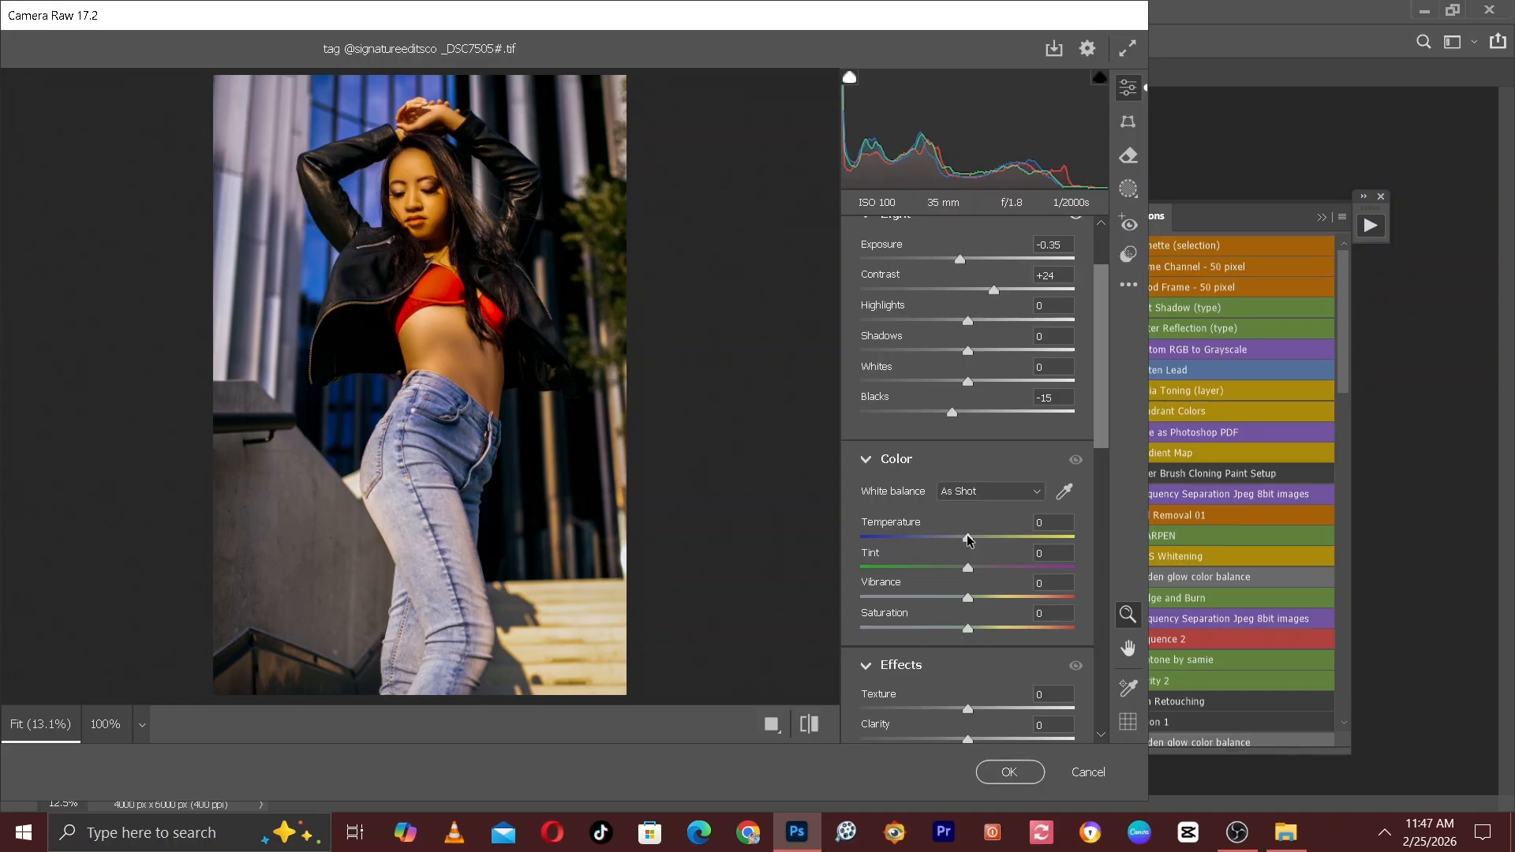
left_click_drag(970, 540, 964, 540)
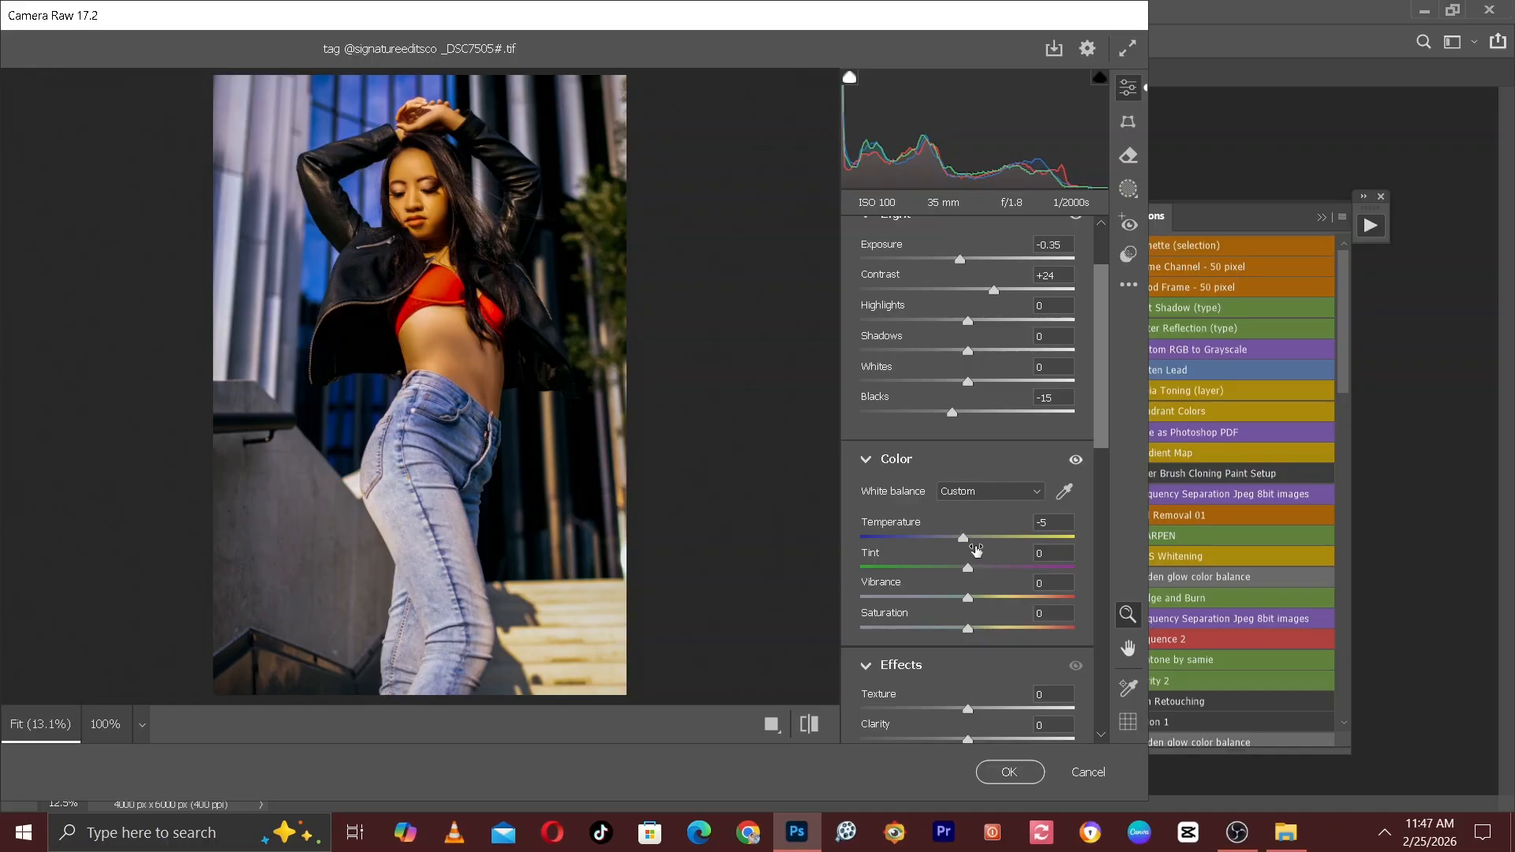
left_click_drag(964, 540, 962, 537)
Set the Vignette effect to -20 and compare the photo before and after the adjustments.
left_click_drag(1099, 303, 1090, 410)
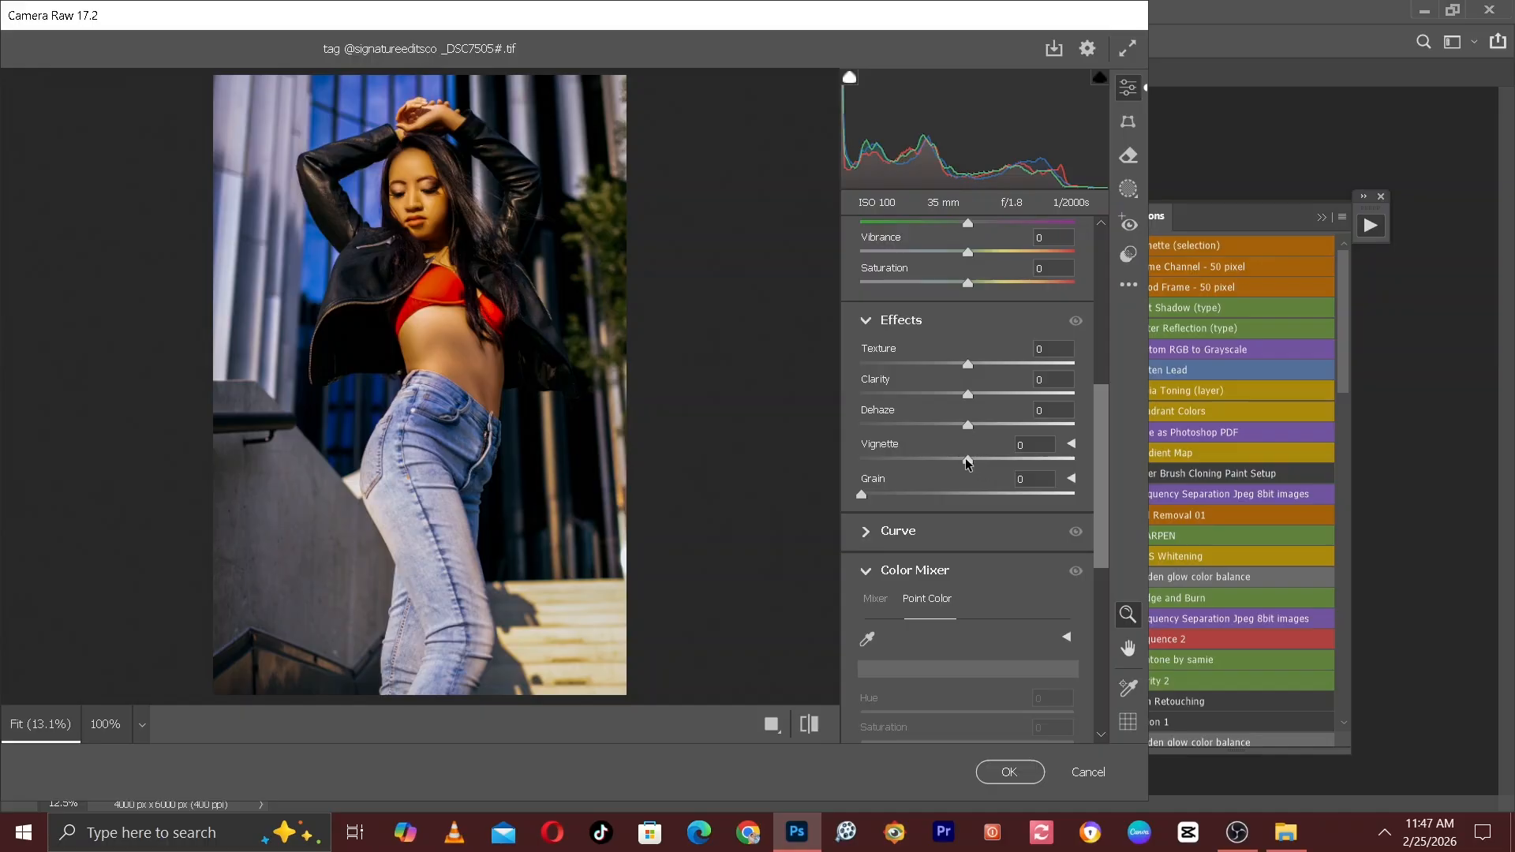
left_click_drag(967, 463, 945, 453)
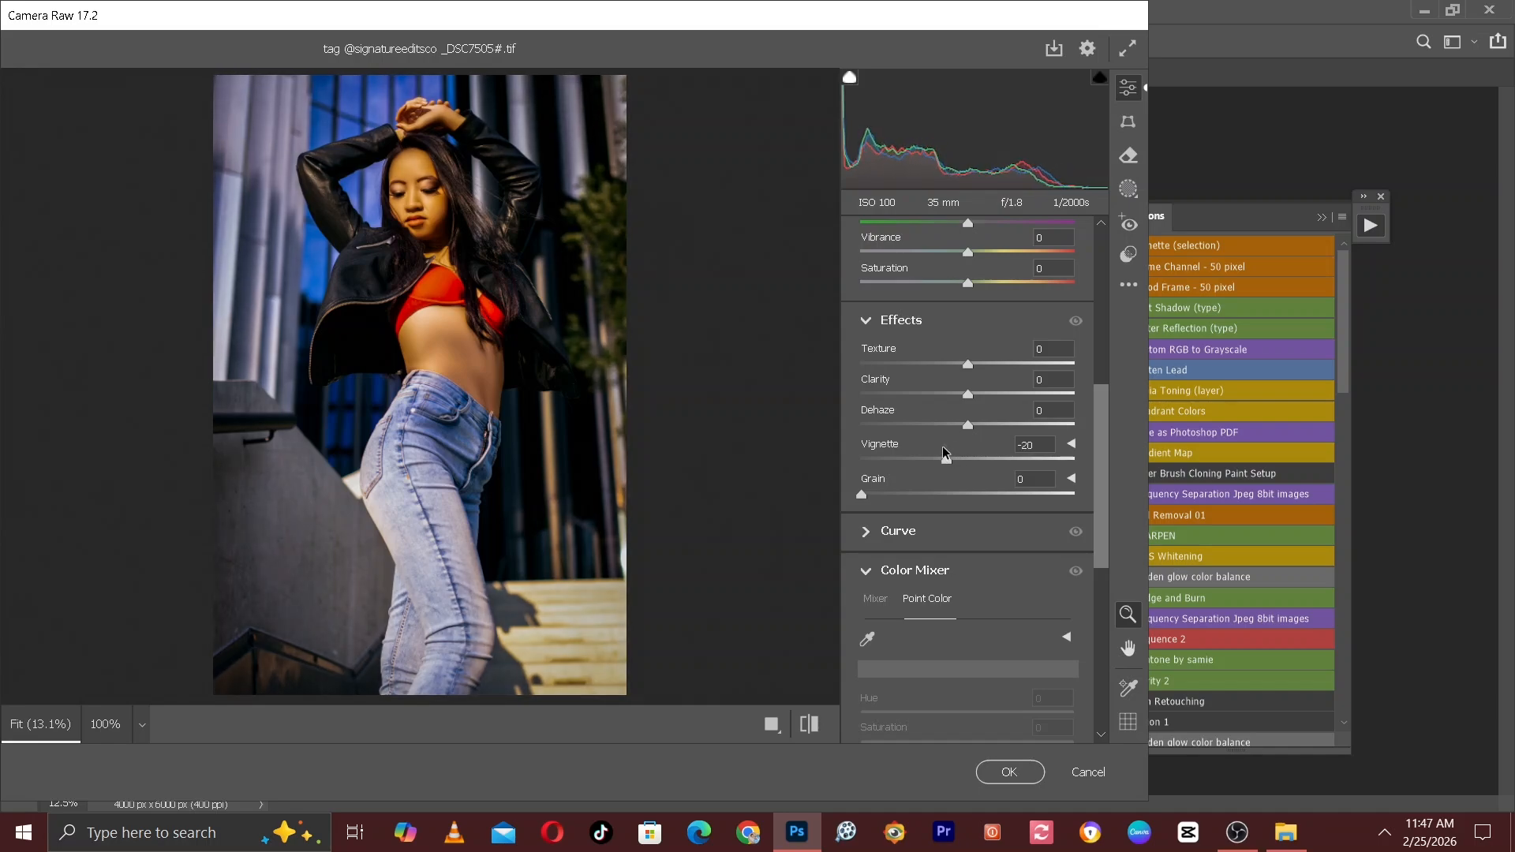
left_click(808, 725)
left_click(808, 726)
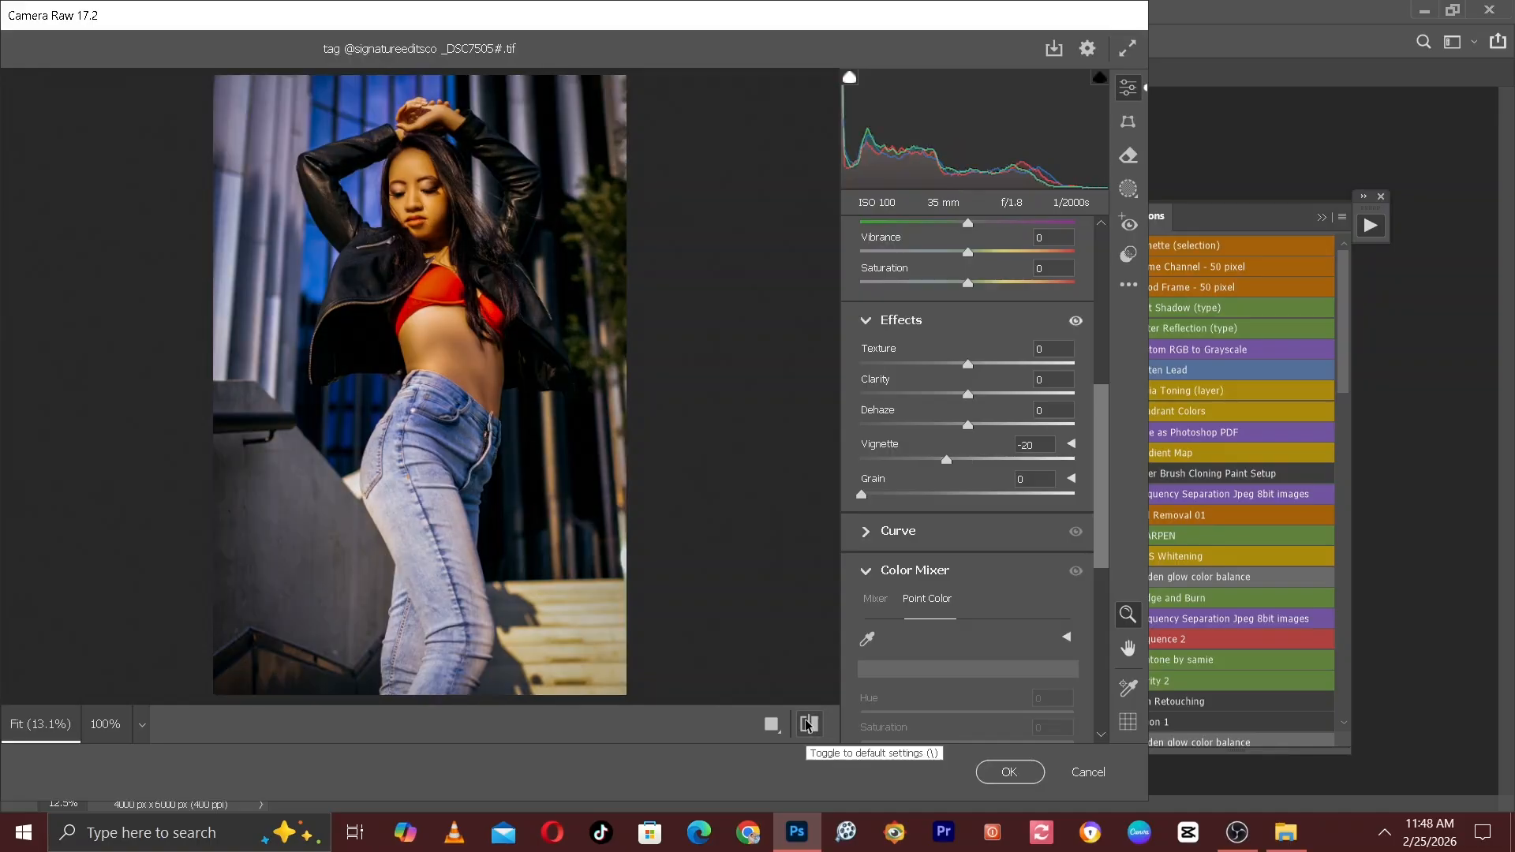
left_click(807, 721)
left_click(806, 721)
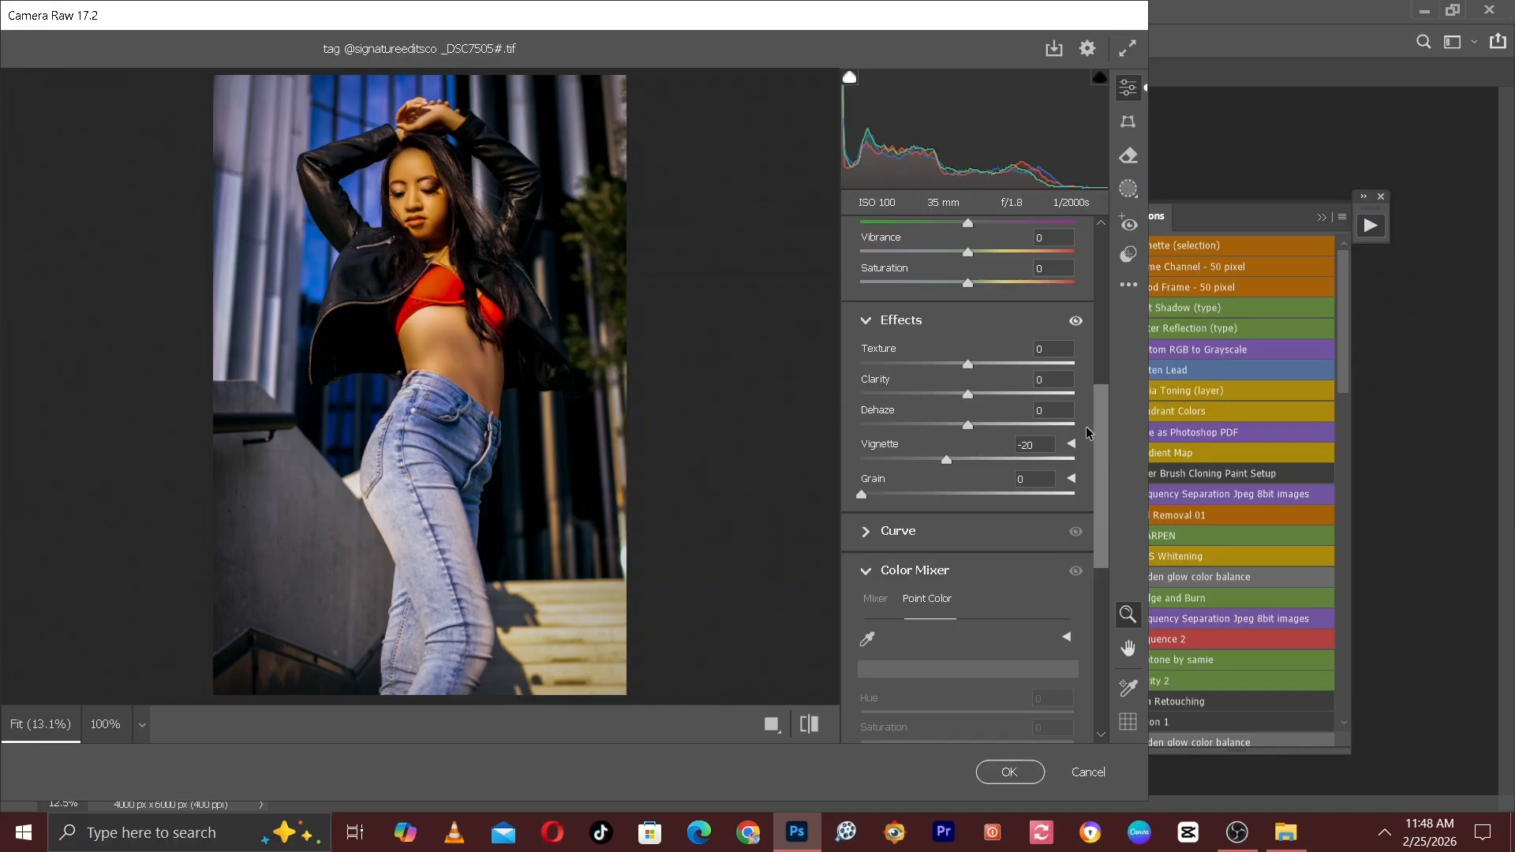
Try to sample the green foliage beside the building as a Point Color in the Color Mixer.
left_click_drag(1096, 434, 1107, 399)
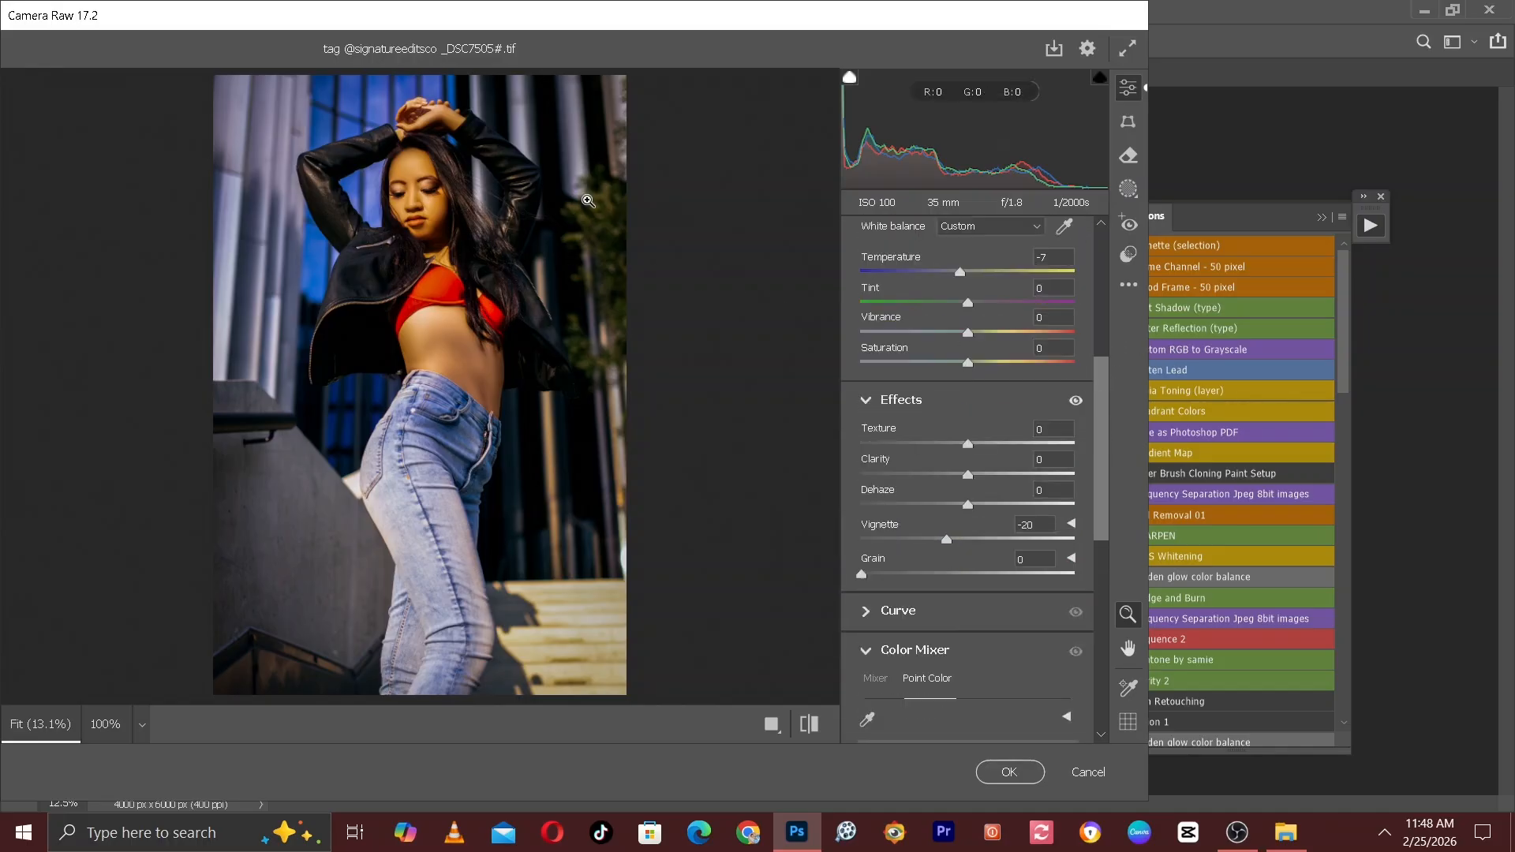
left_click_drag(1102, 493, 1105, 517)
left_click(866, 575)
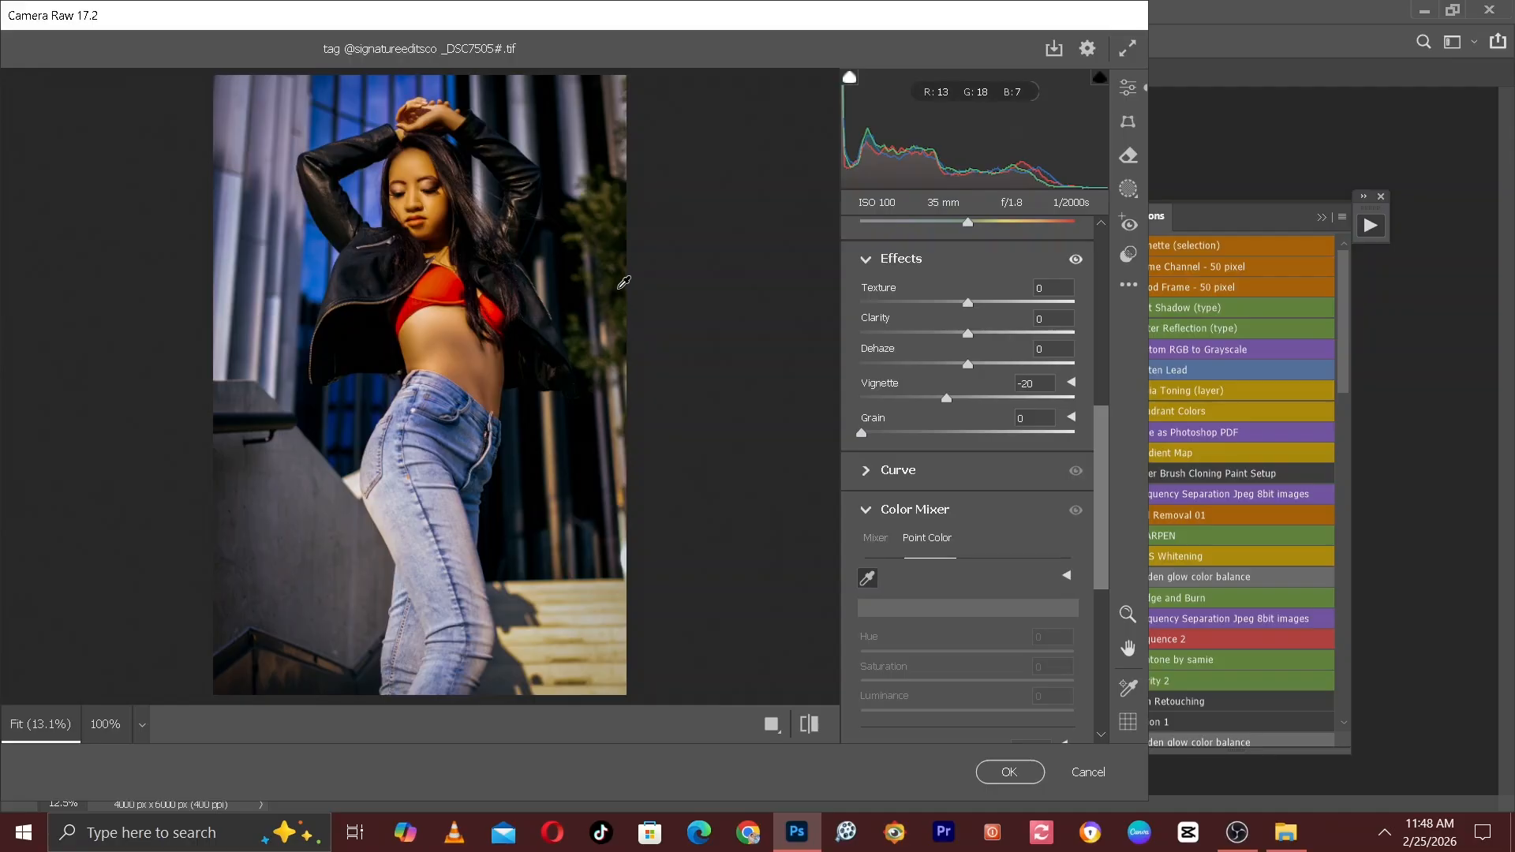
left_click(615, 282)
left_click(754, 357)
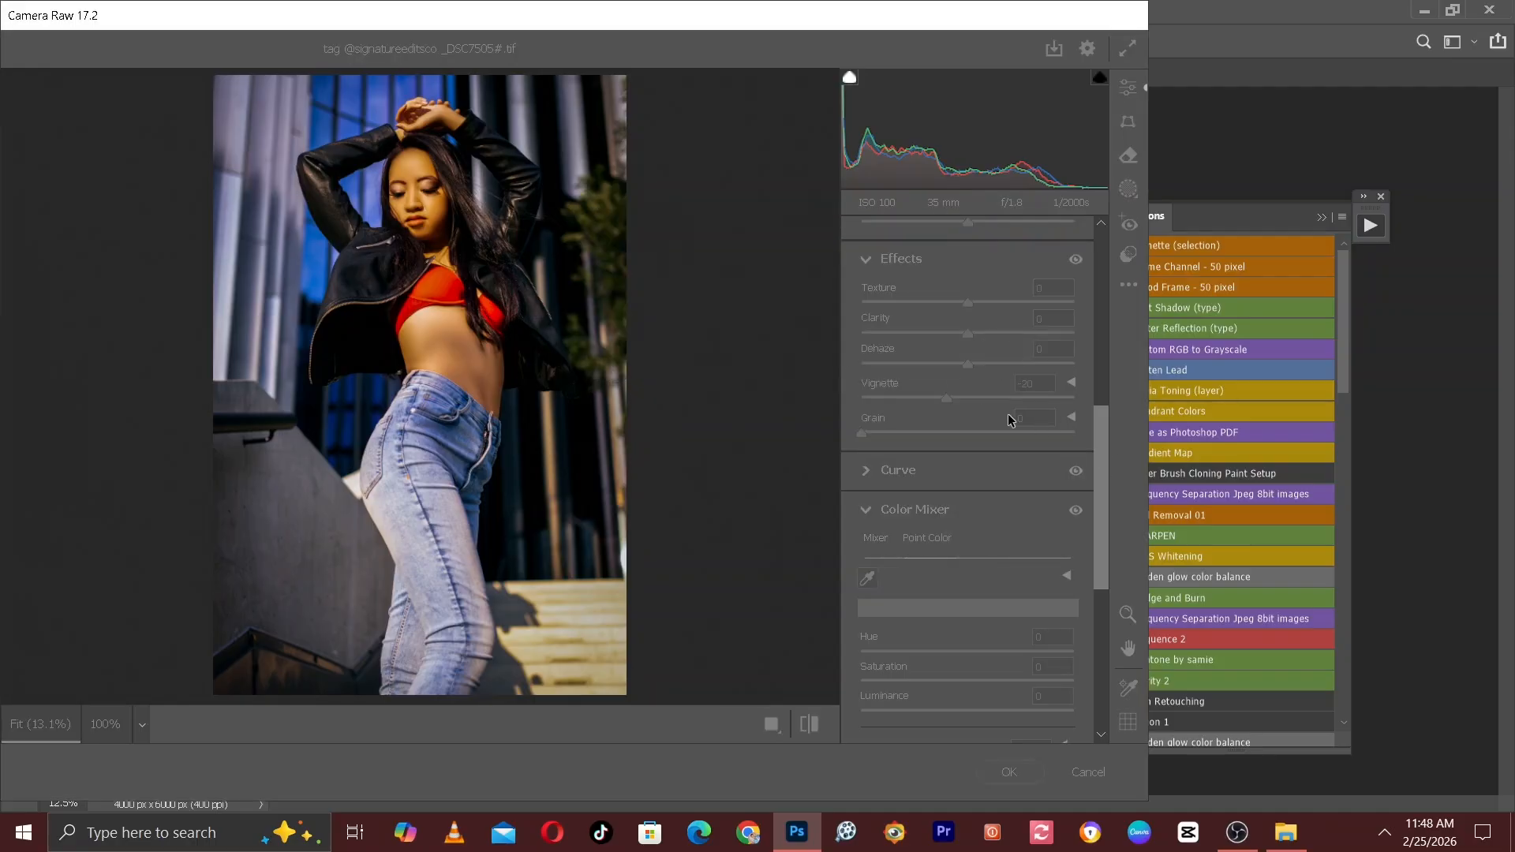
In the HSL Color Mixer, set the saturation of Greens to +100, Aquas to +69 and Blues to +9.
left_click(877, 539)
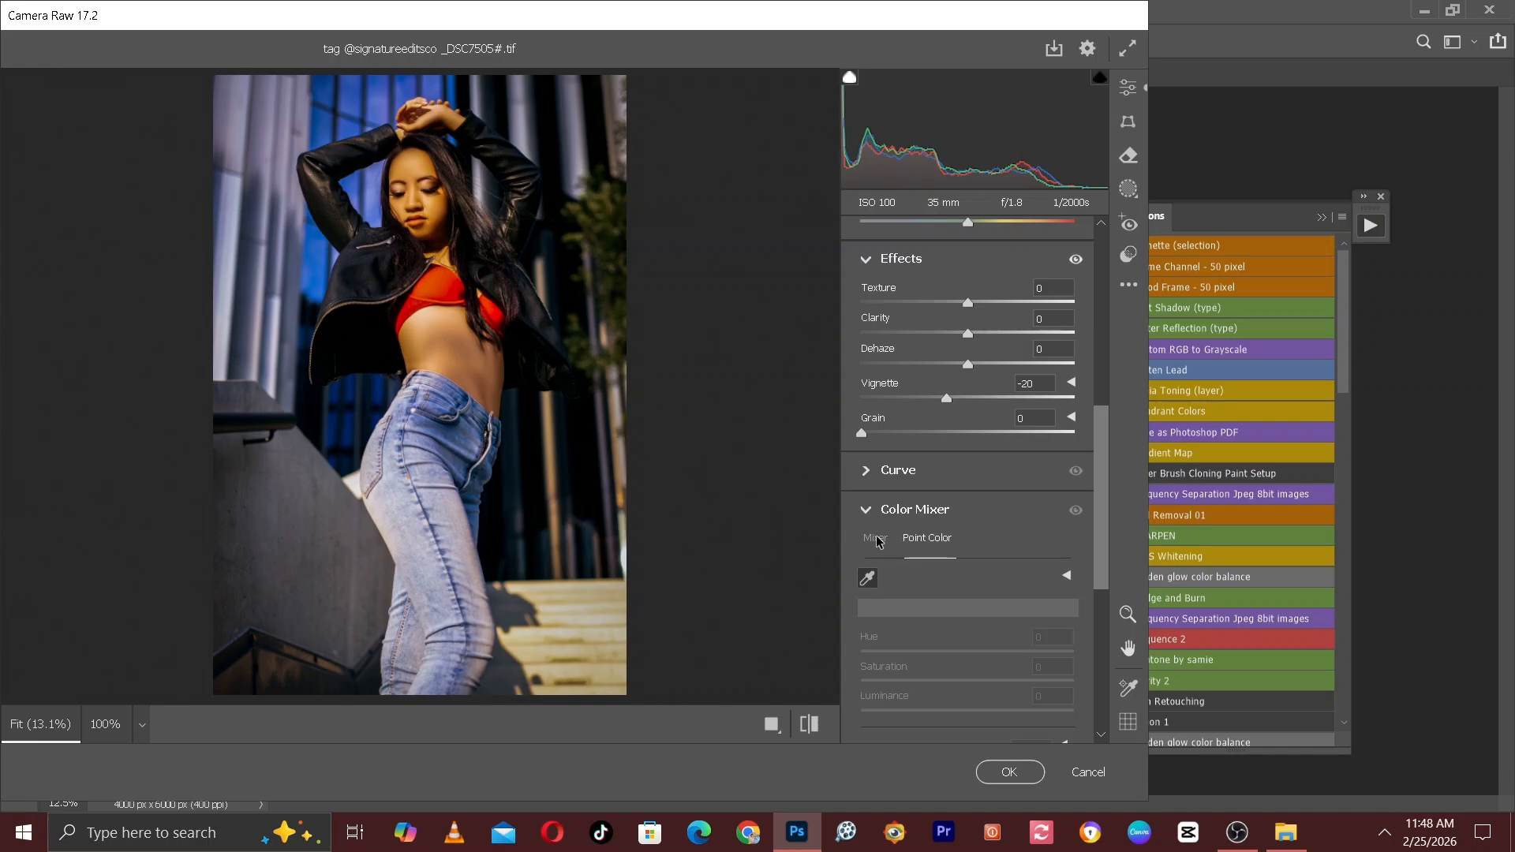
left_click_drag(1102, 438, 1103, 516)
left_click_drag(981, 498, 1204, 507)
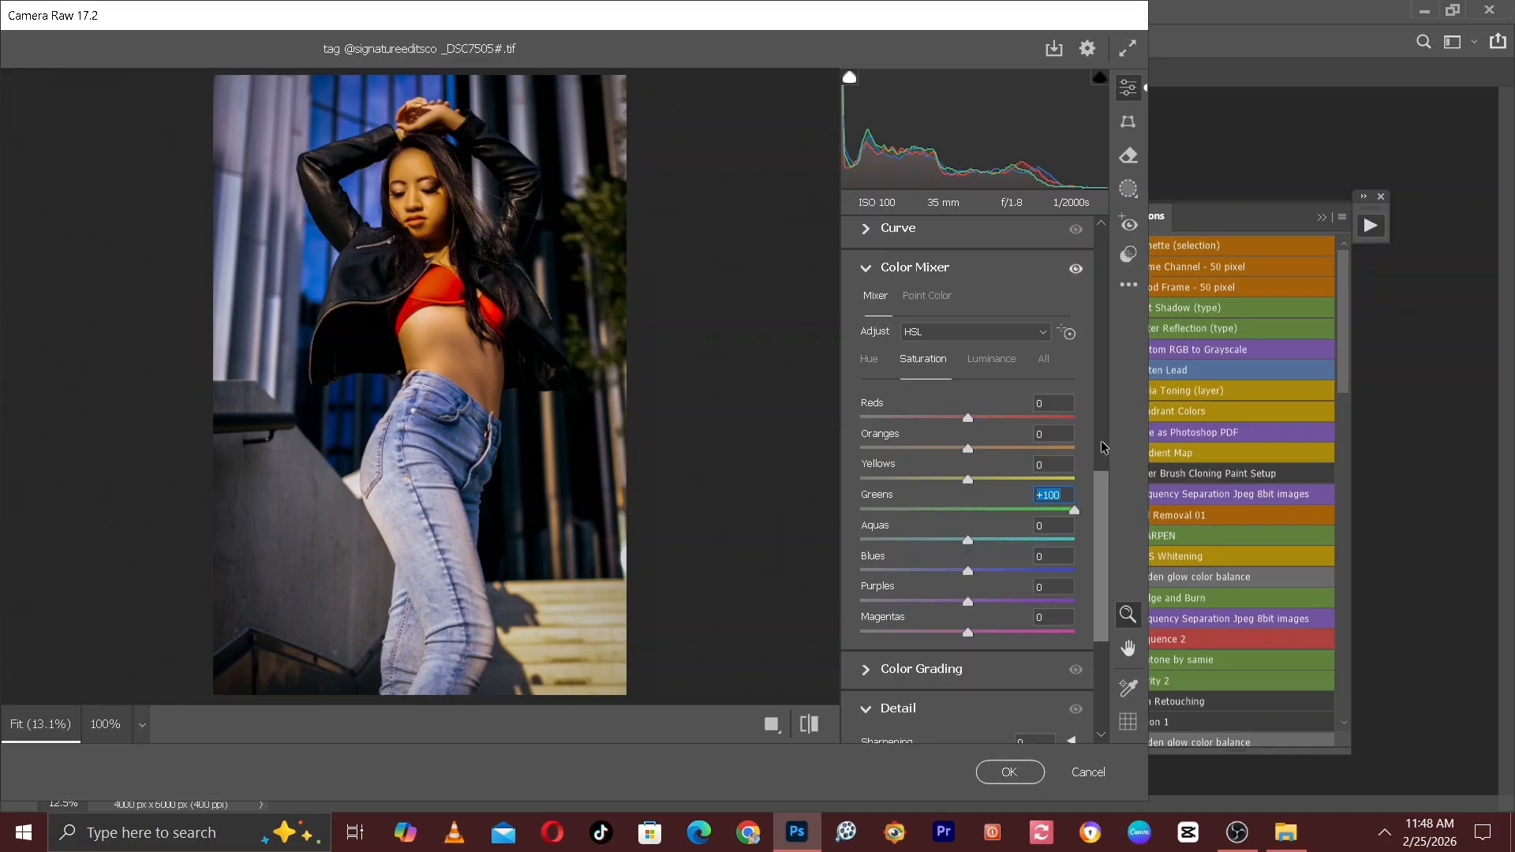
left_click(992, 359)
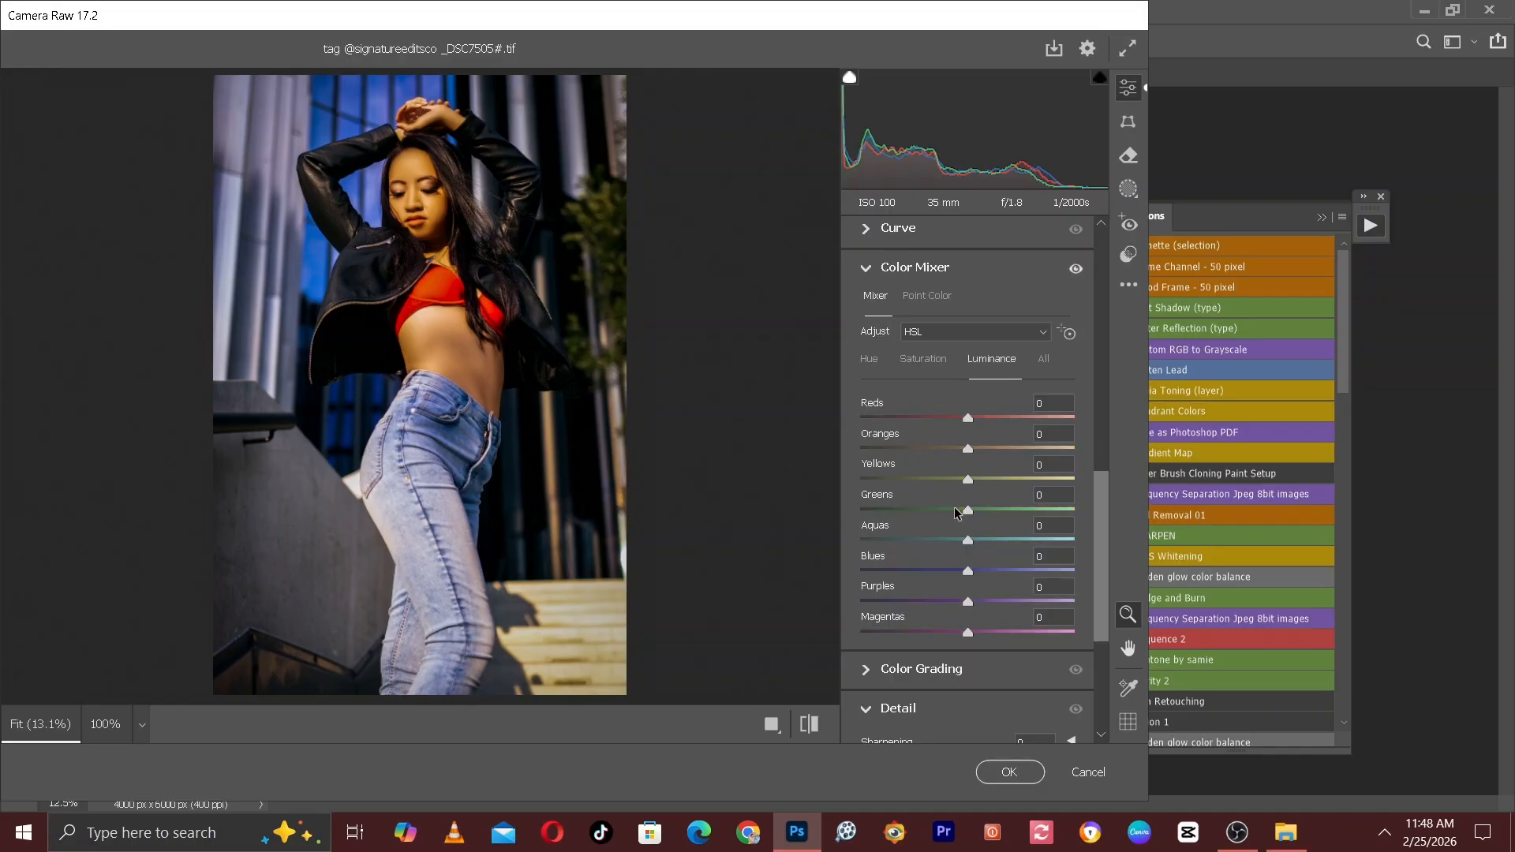
left_click_drag(953, 513, 978, 543)
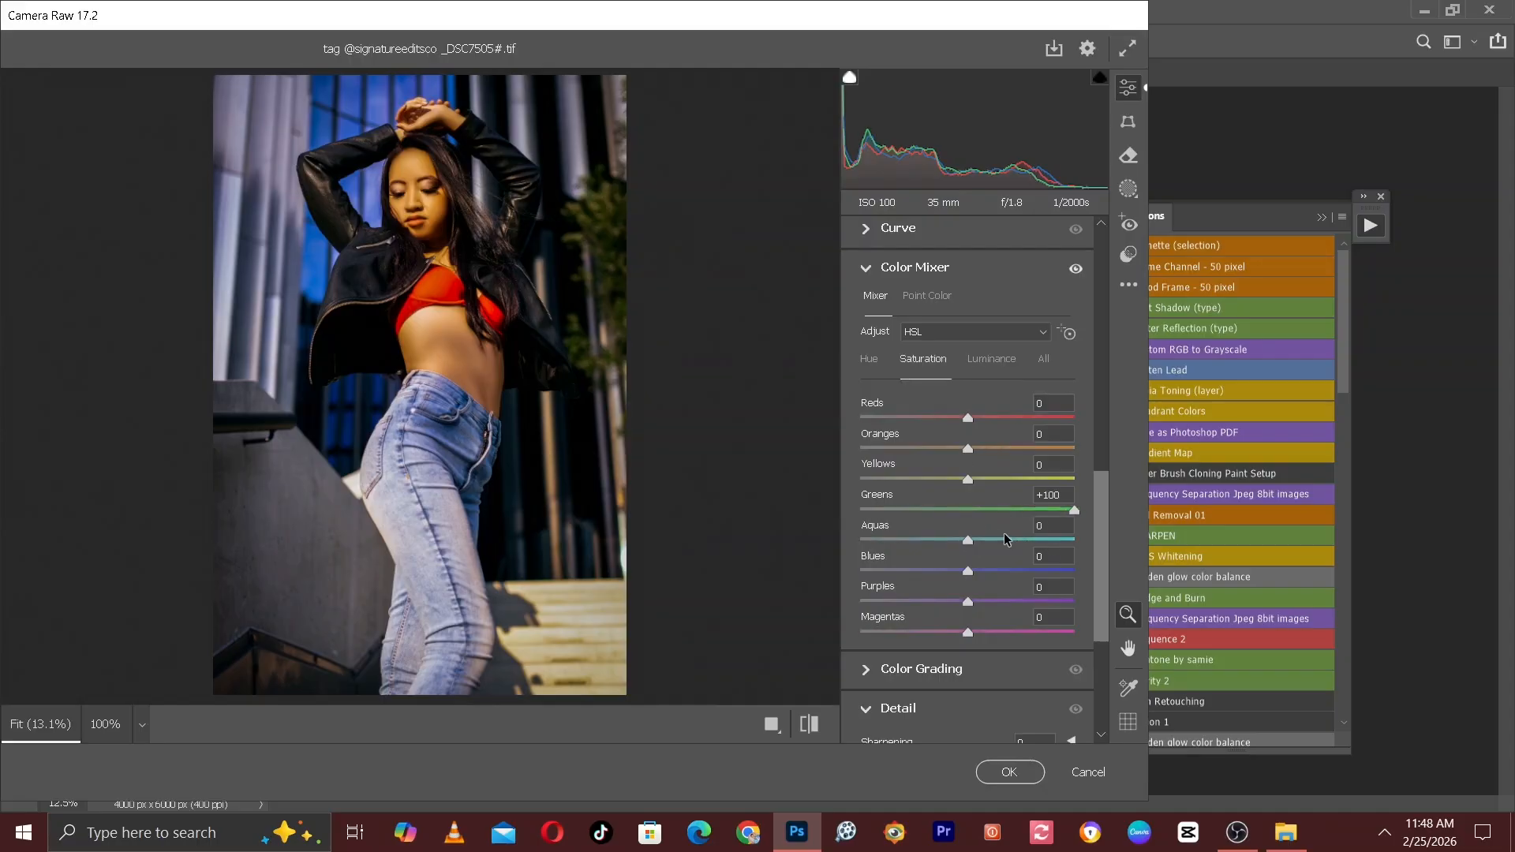
left_click_drag(989, 540, 978, 576)
Compare the photo before and after the Camera Raw changes, apply them to Layer 2, and check the result by toggling that layer's visibility.
left_click(818, 724)
left_click(818, 724)
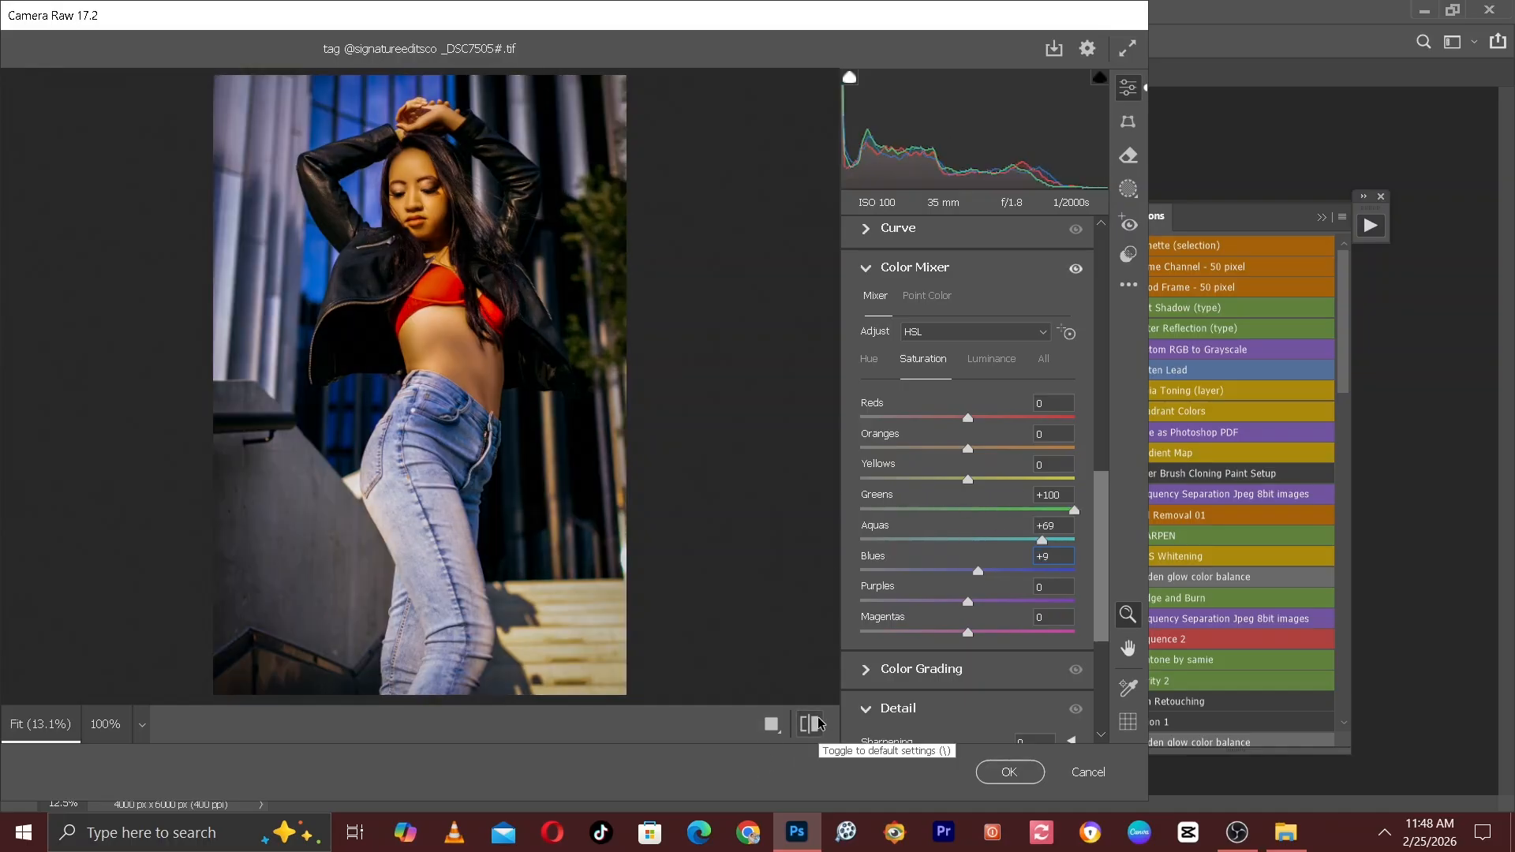
left_click(818, 724)
left_click(818, 724)
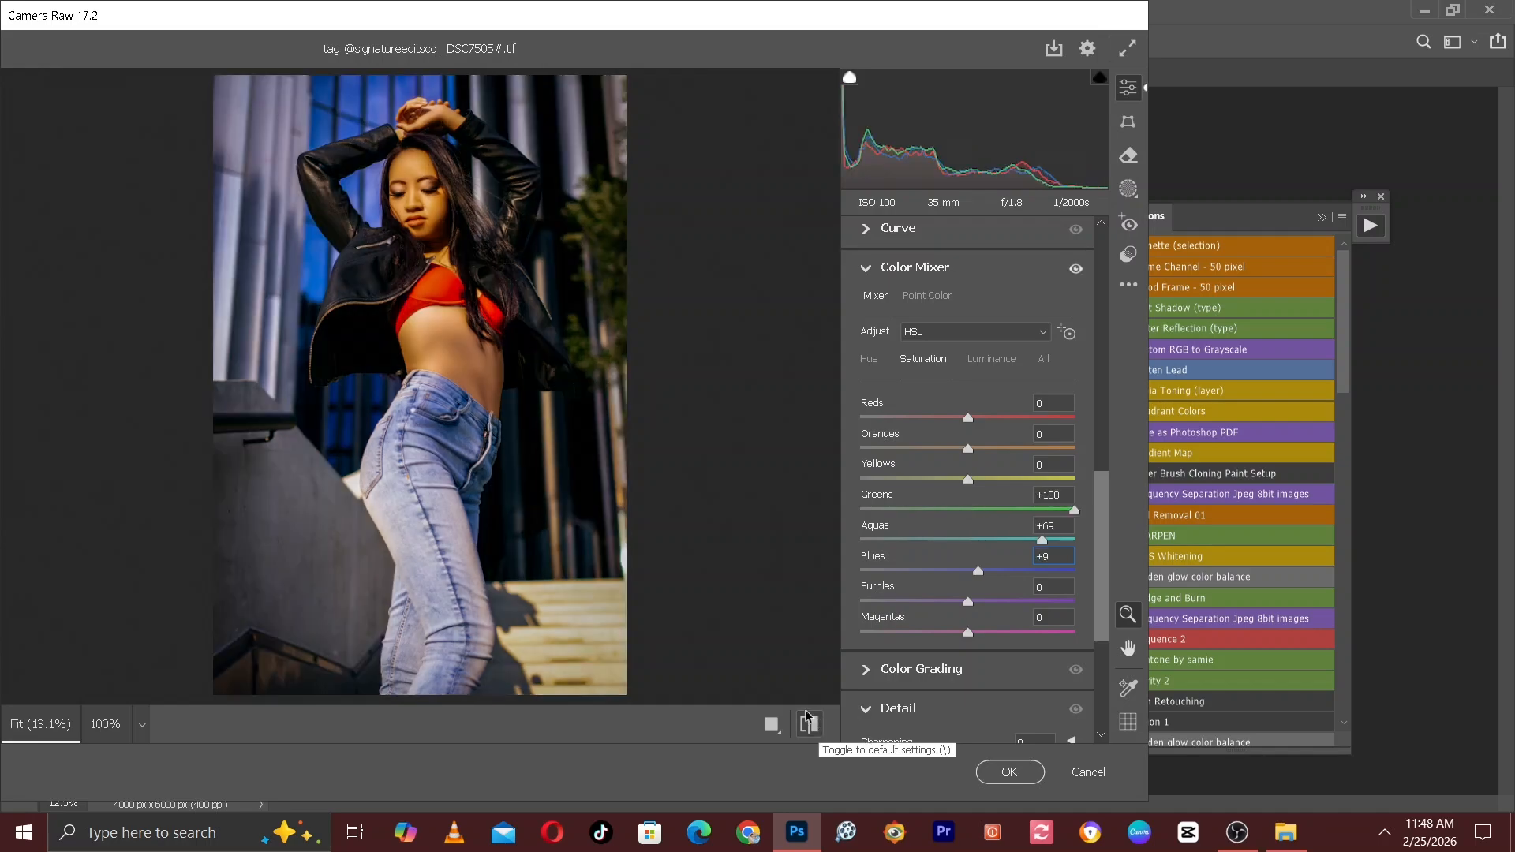
left_click(1002, 778)
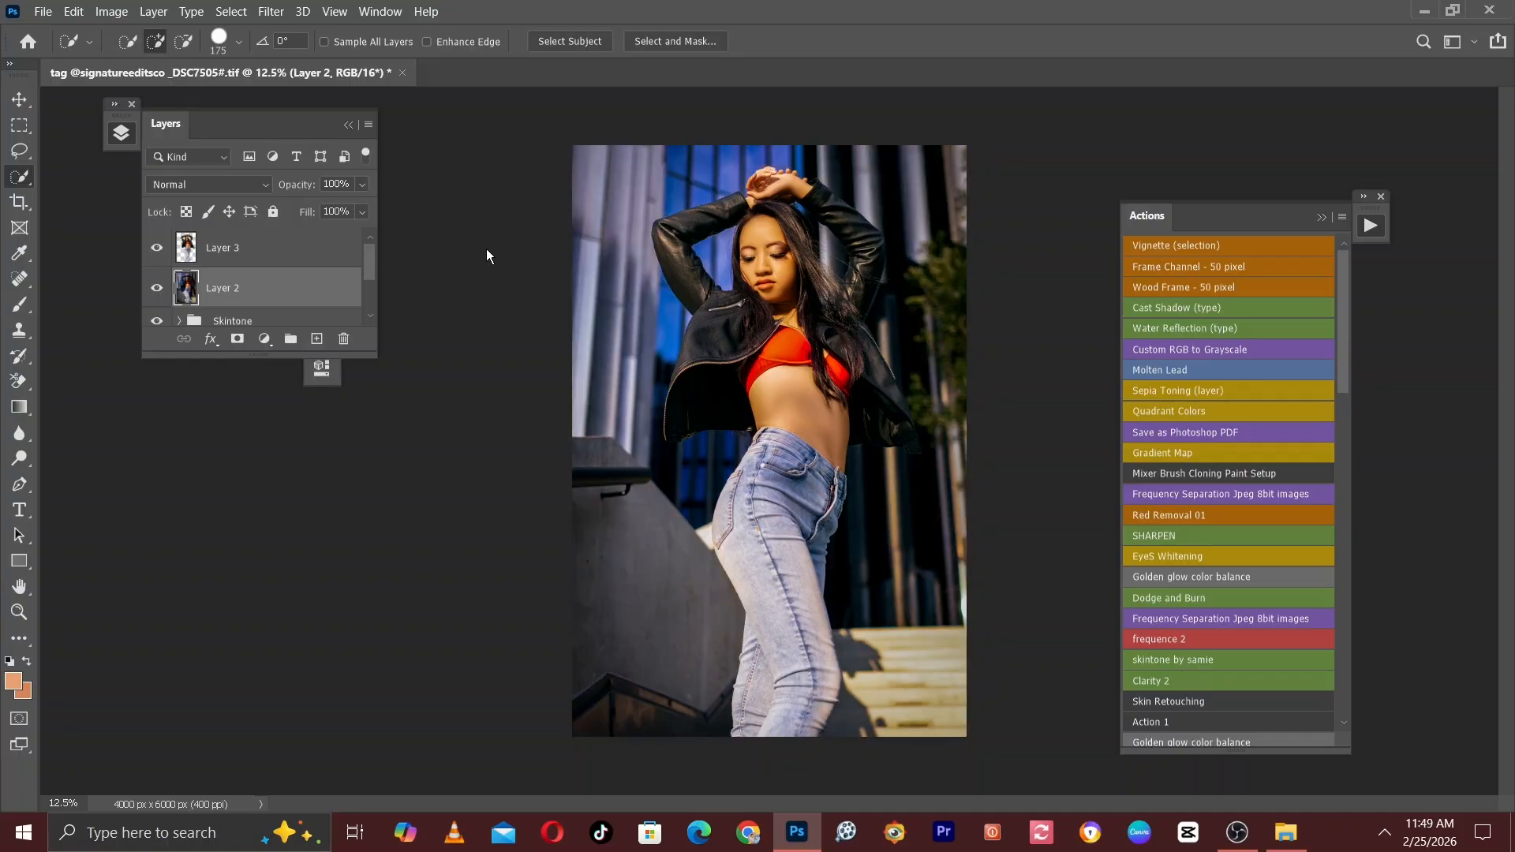
left_click(161, 291)
Open the cut-out subject on Layer 3 in the Camera Raw Filter.
left_click(258, 250)
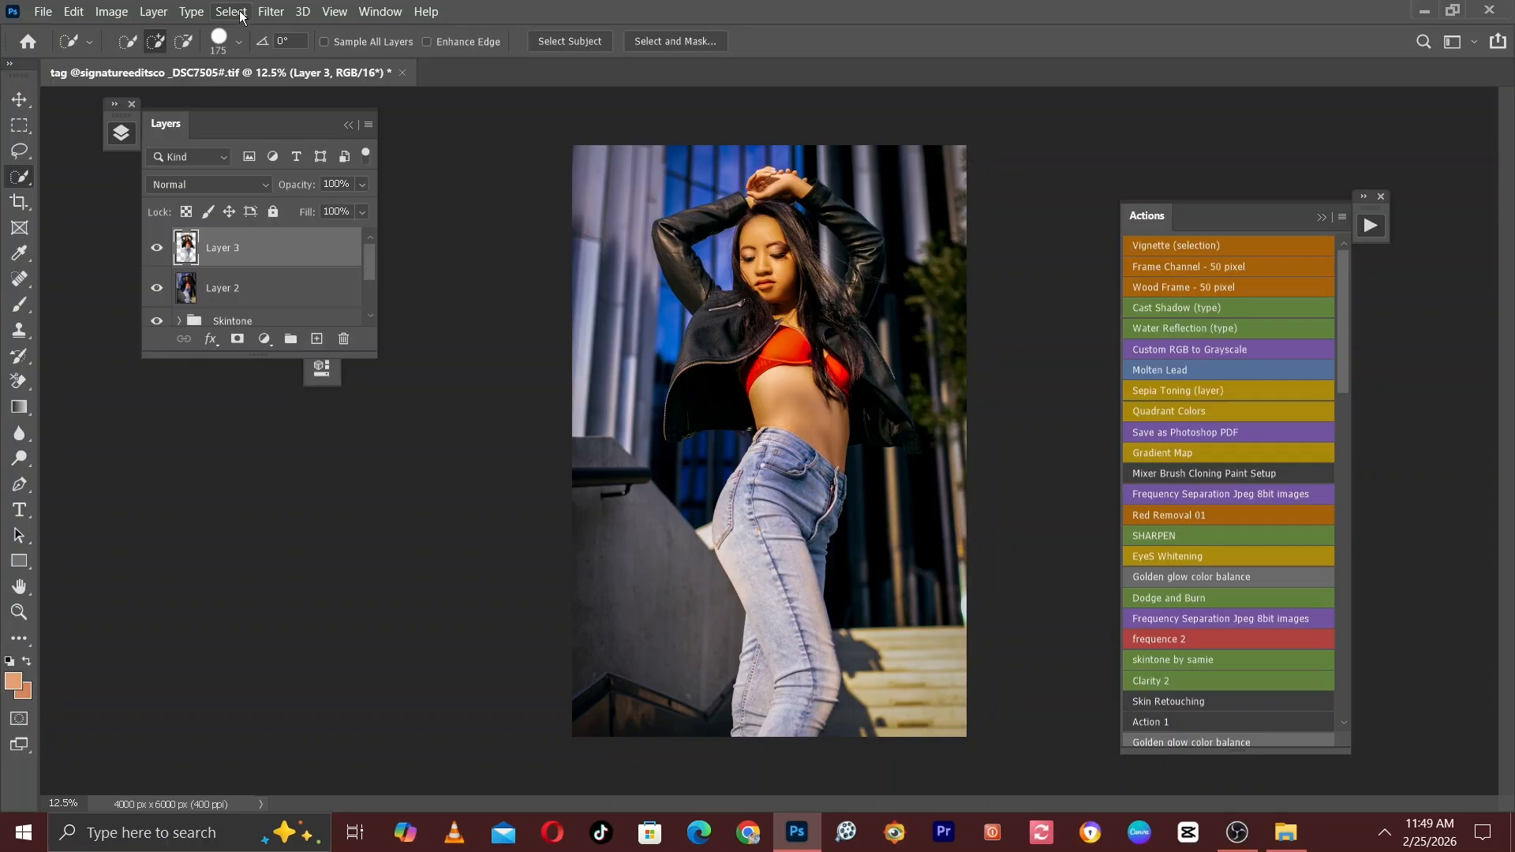
left_click(270, 11)
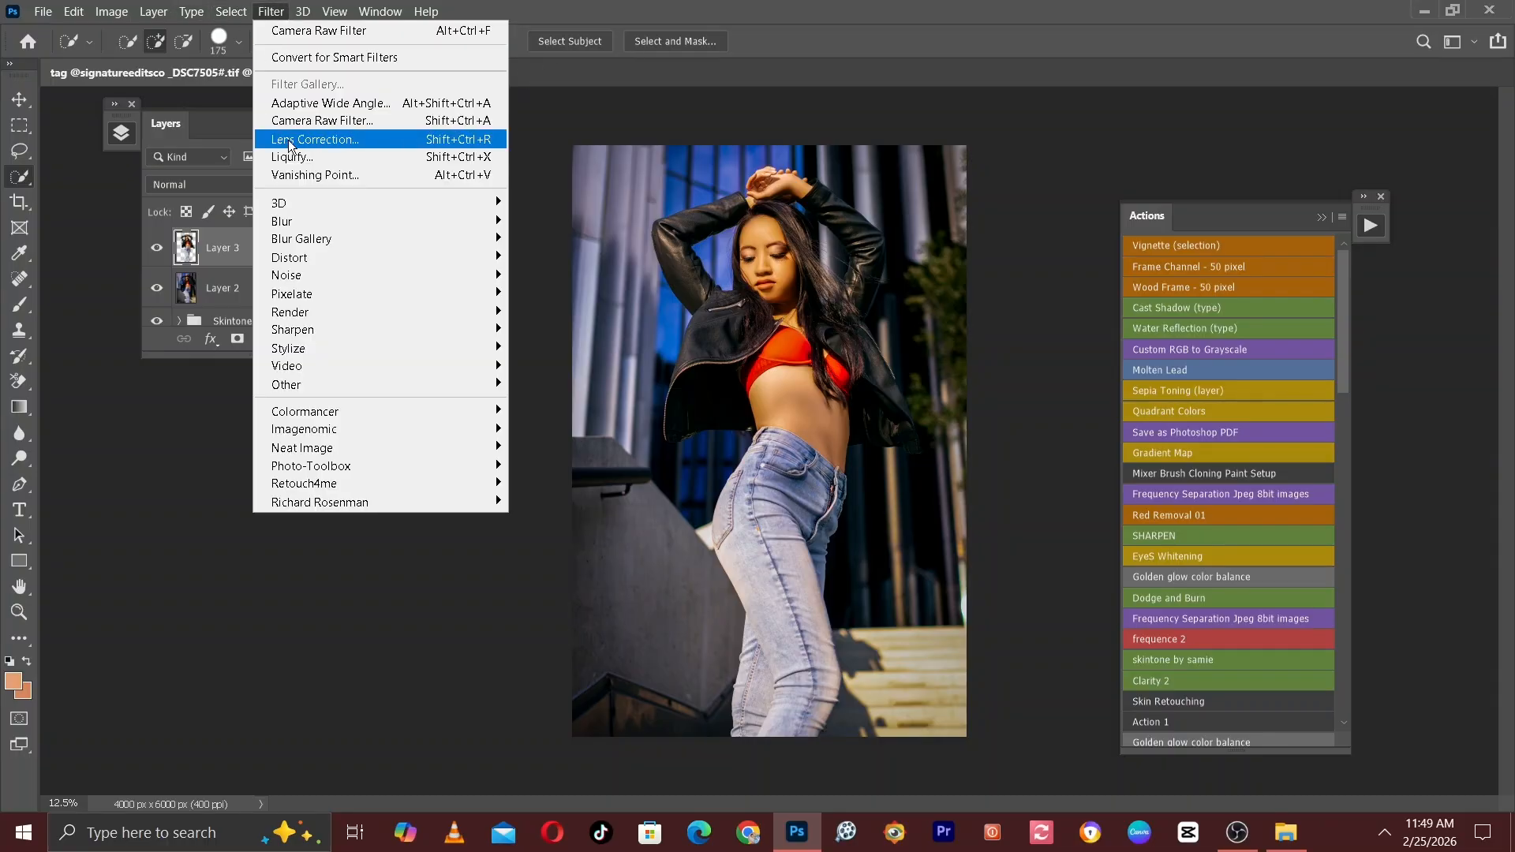
left_click(326, 121)
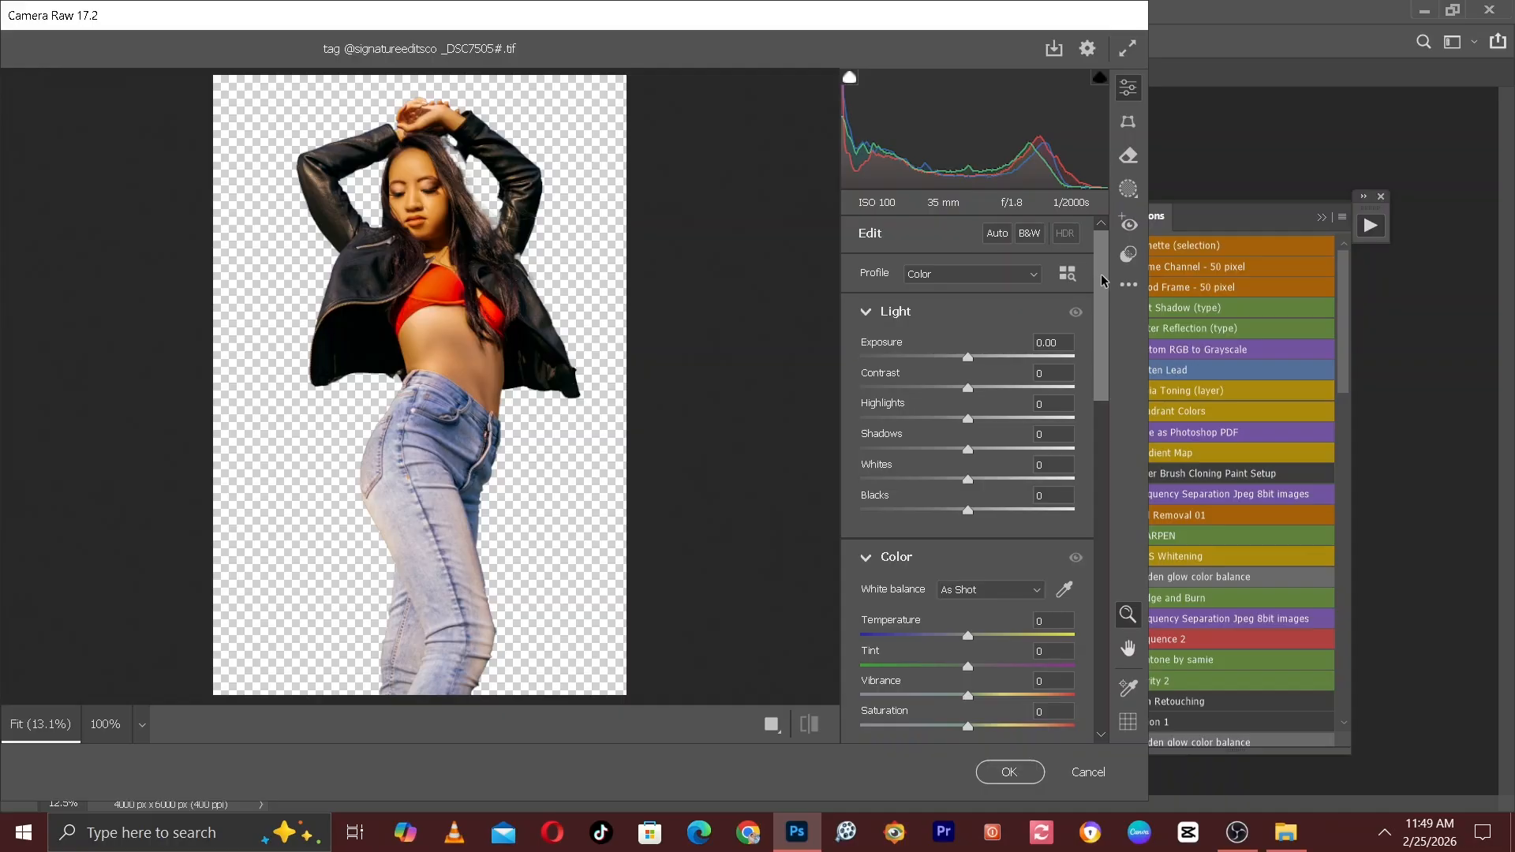
Sample the blue denim near the front pocket of the jeans as a Point Color in the Color Mixer.
scroll(1103, 277, "down", 2)
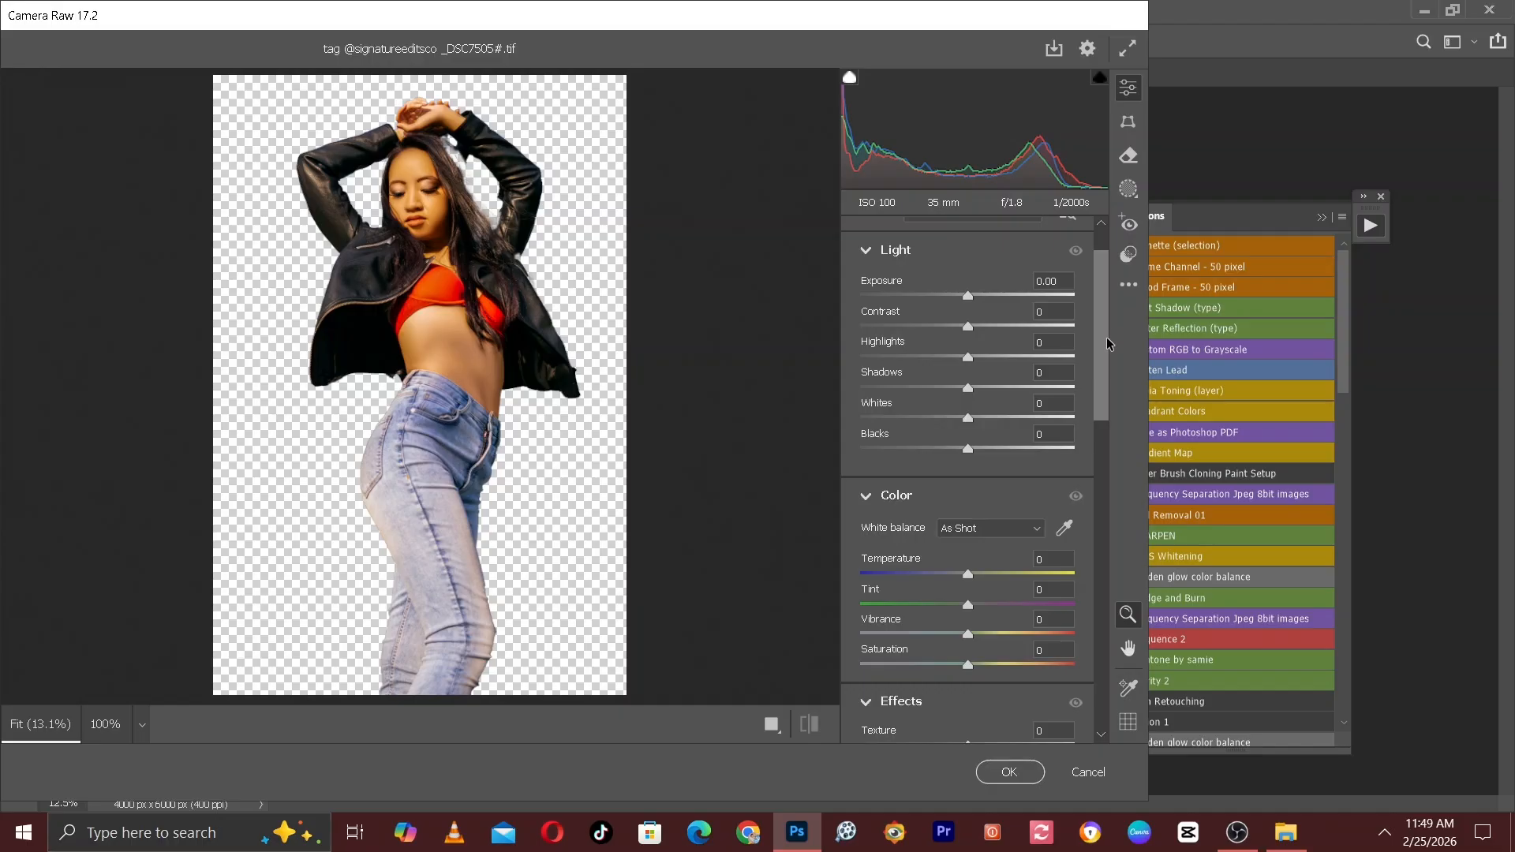
left_click_drag(1108, 343, 1101, 501)
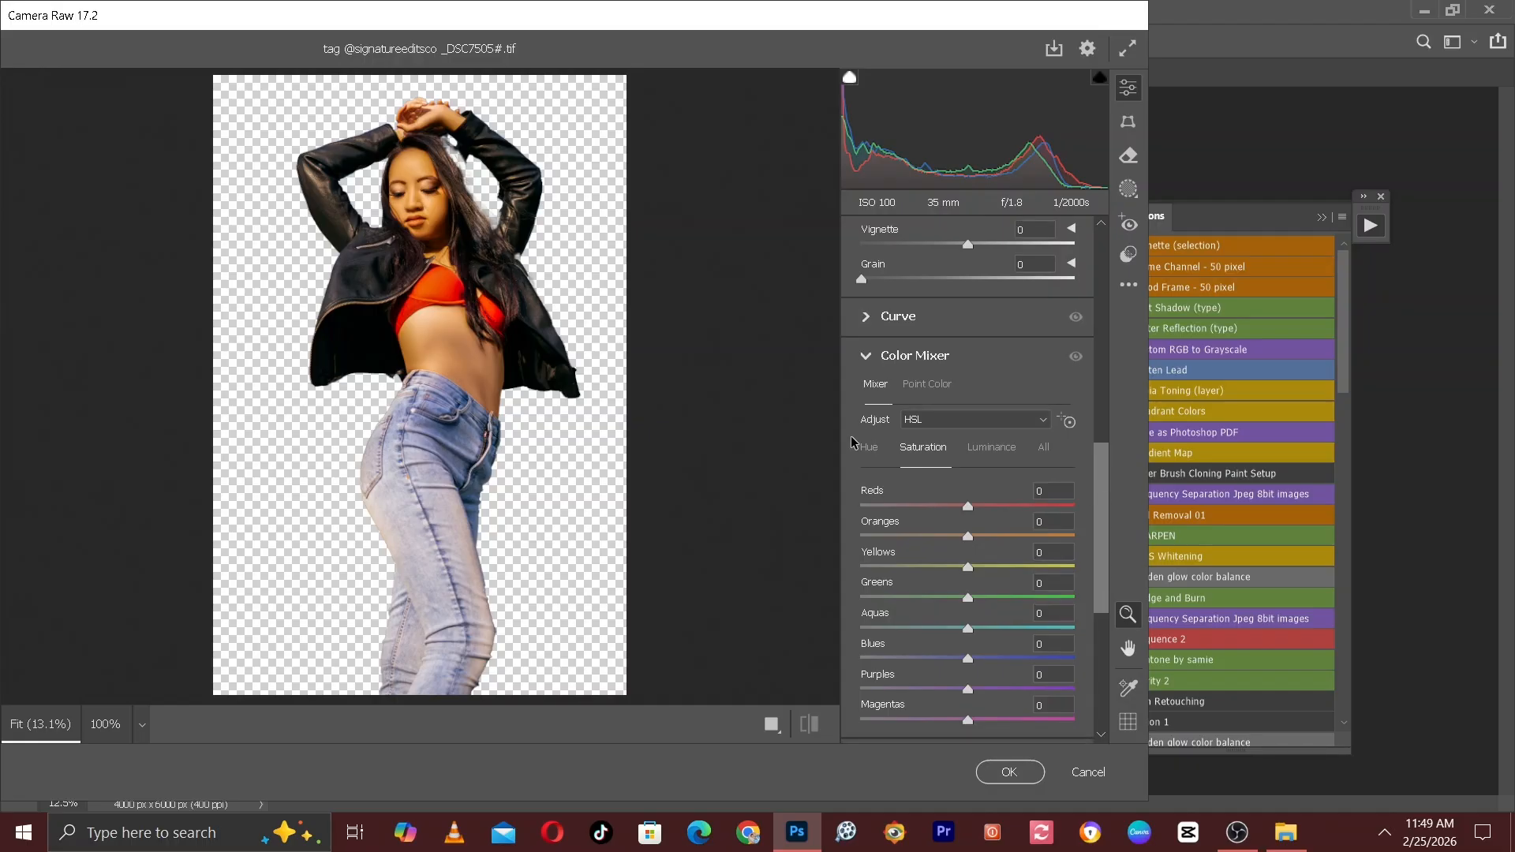
left_click(917, 387)
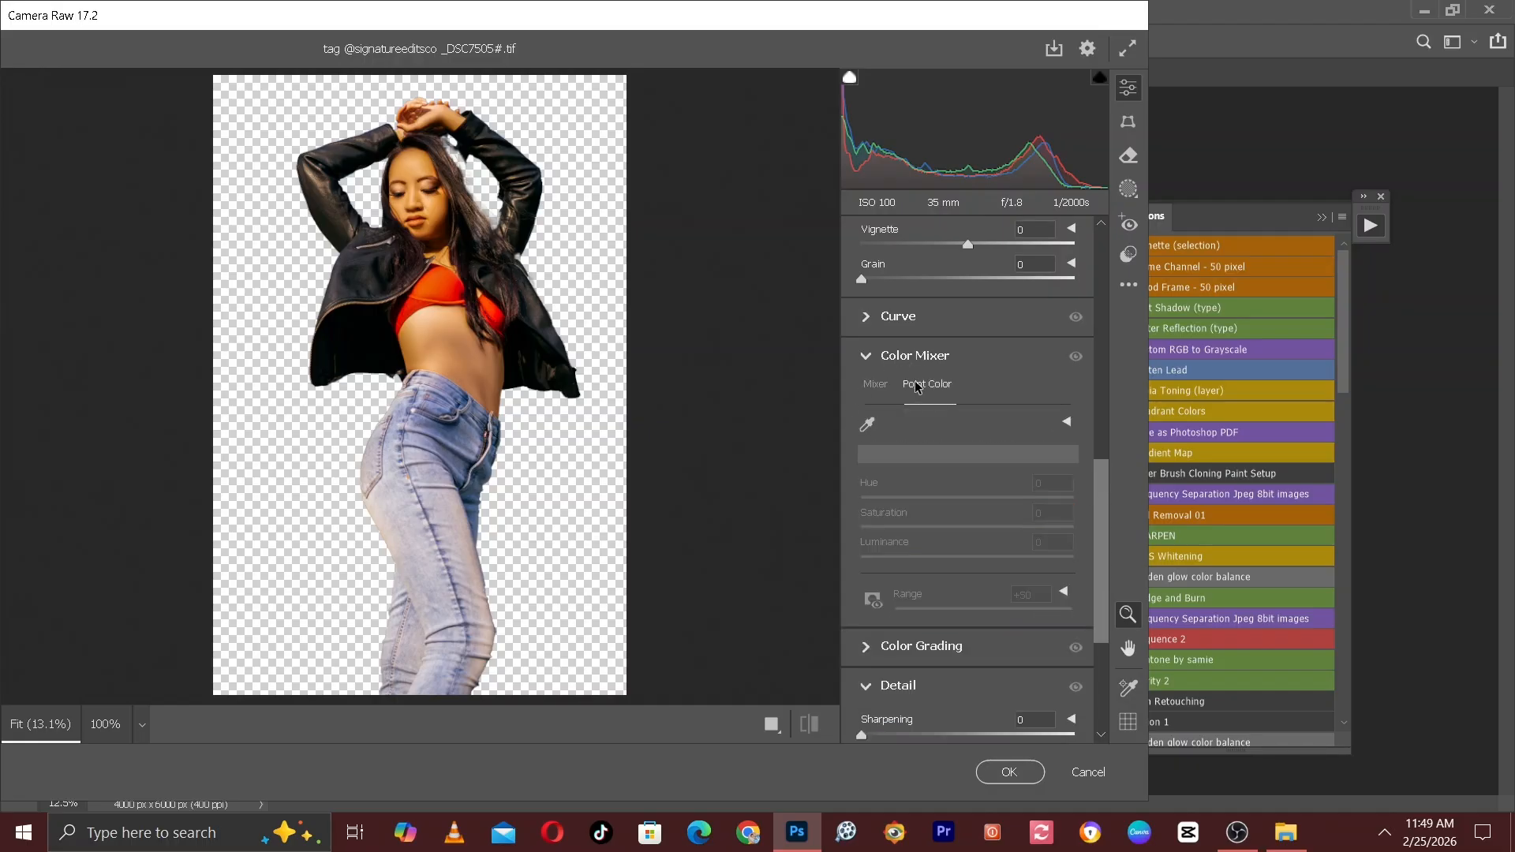
left_click(869, 425)
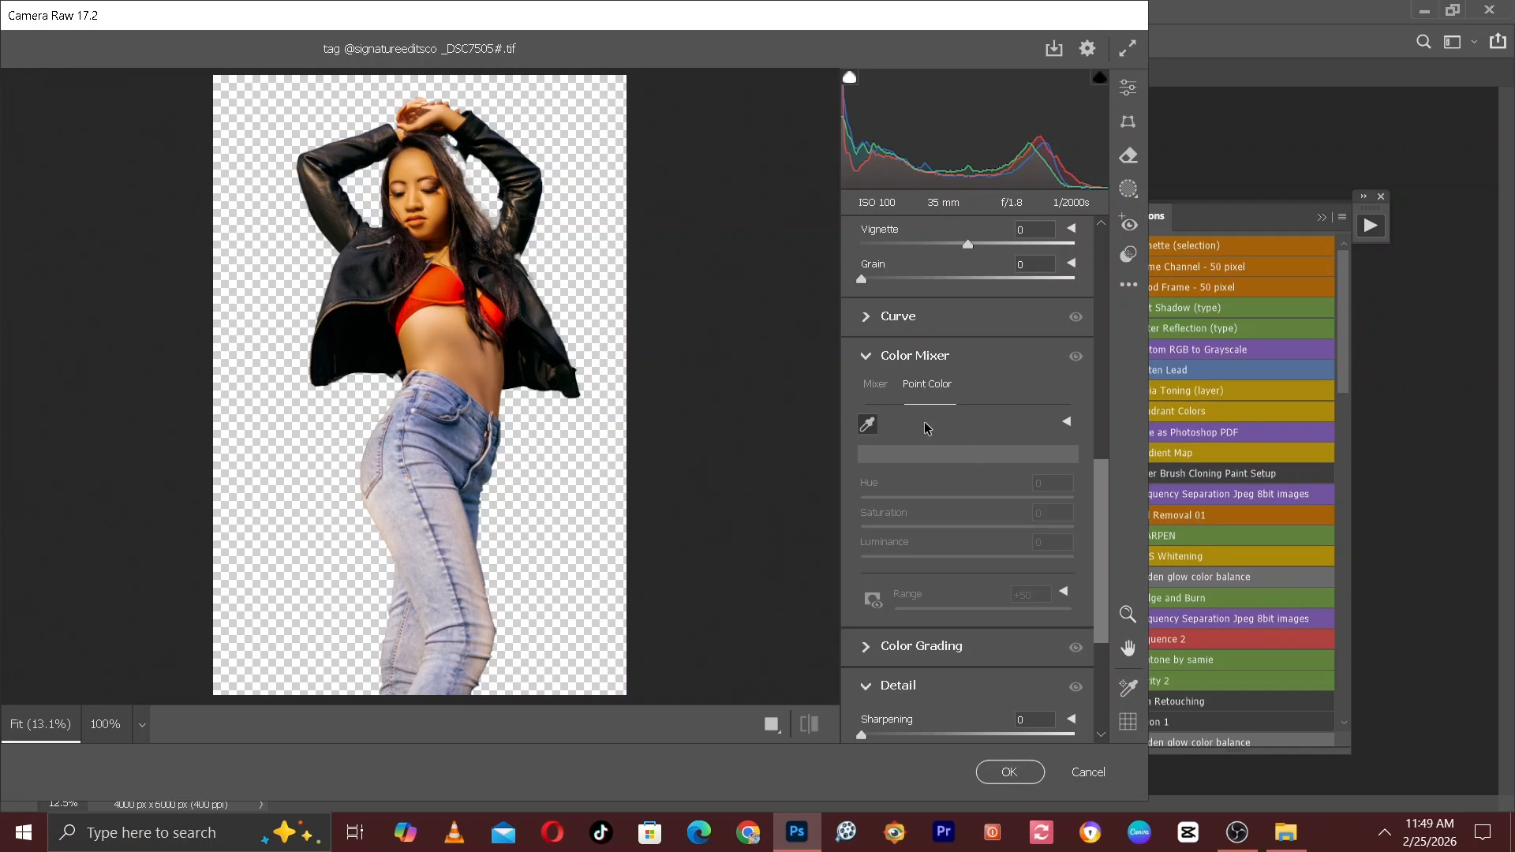
key("ctrl+equal")
key("ctrl+equal")
key("ctrl+equal")
key("ctrl+equal")
key("ctrl+equal")
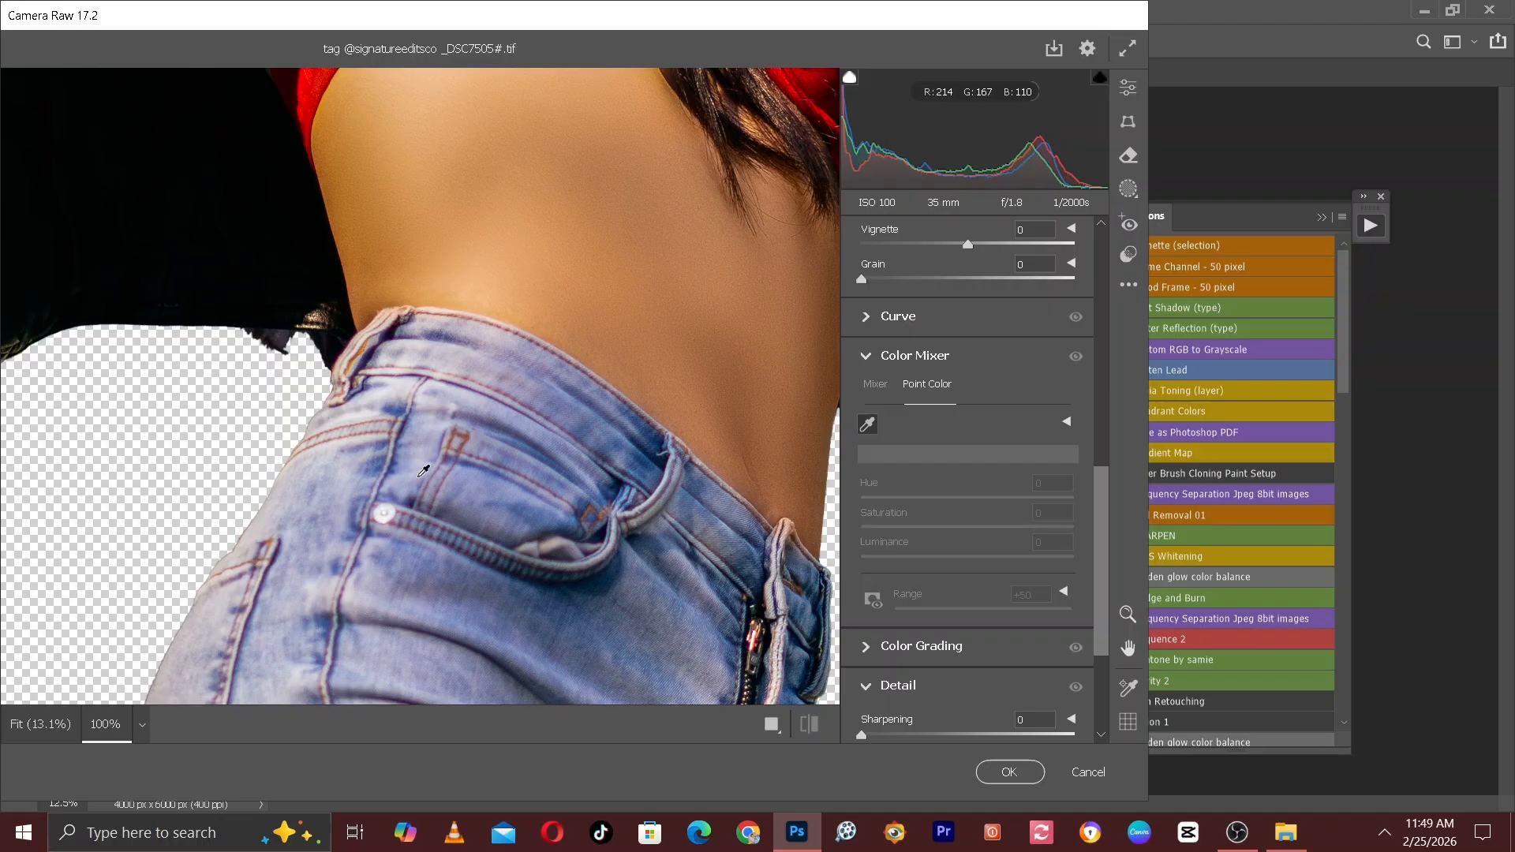
key("space")
left_click_drag(409, 529, 362, 296)
left_click(557, 334)
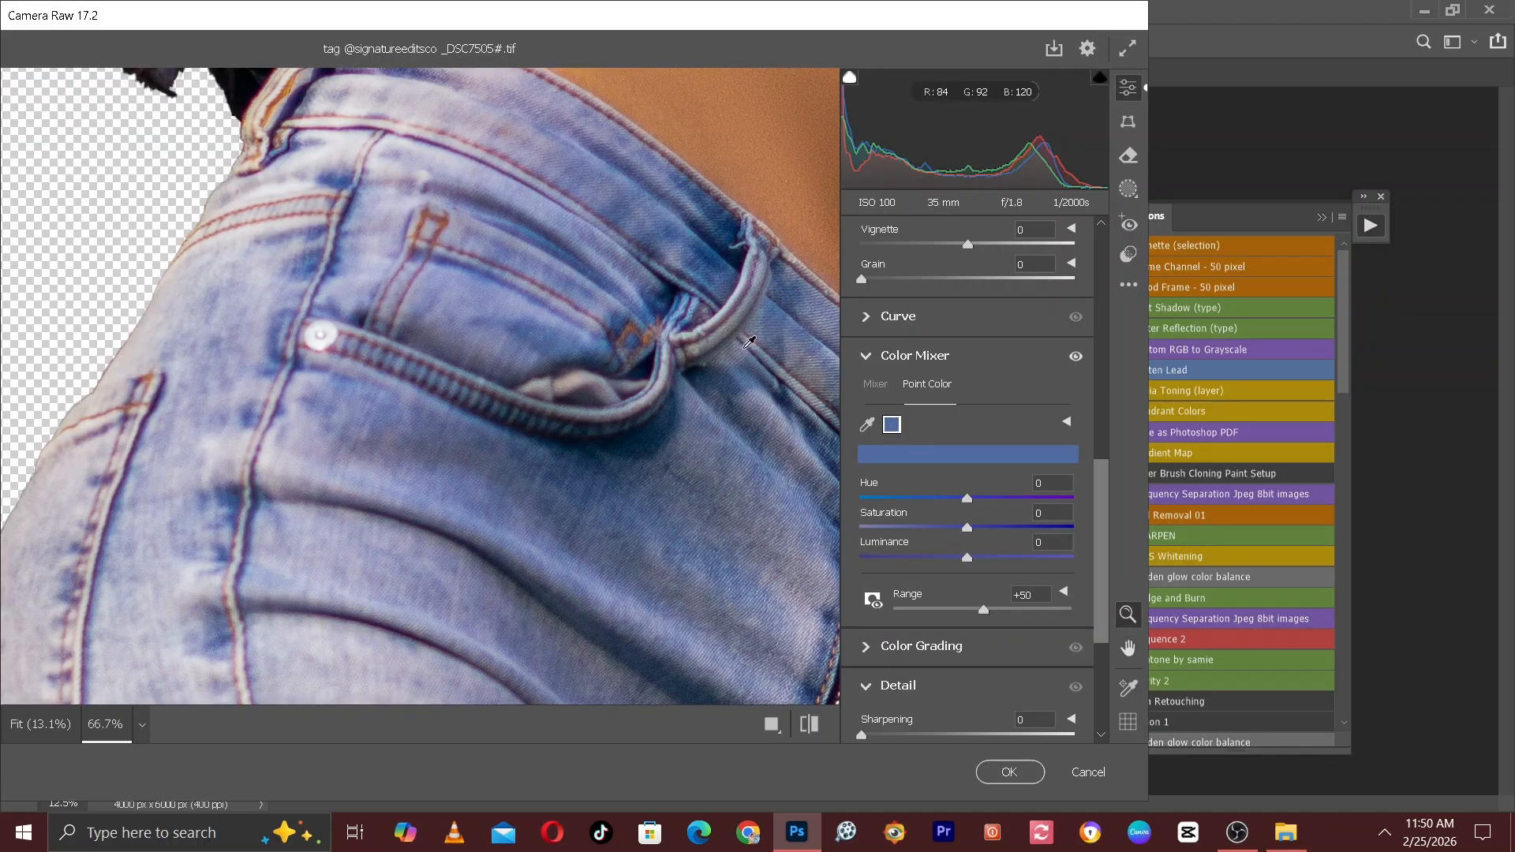
Set the sampled denim blue to Hue +11, Saturation +28 and Luminance +1, and compare the subject before and after.
key("ctrl+minus")
key("ctrl+minus")
key("ctrl+minus")
key("ctrl+minus")
key("ctrl+minus")
key("ctrl+minus")
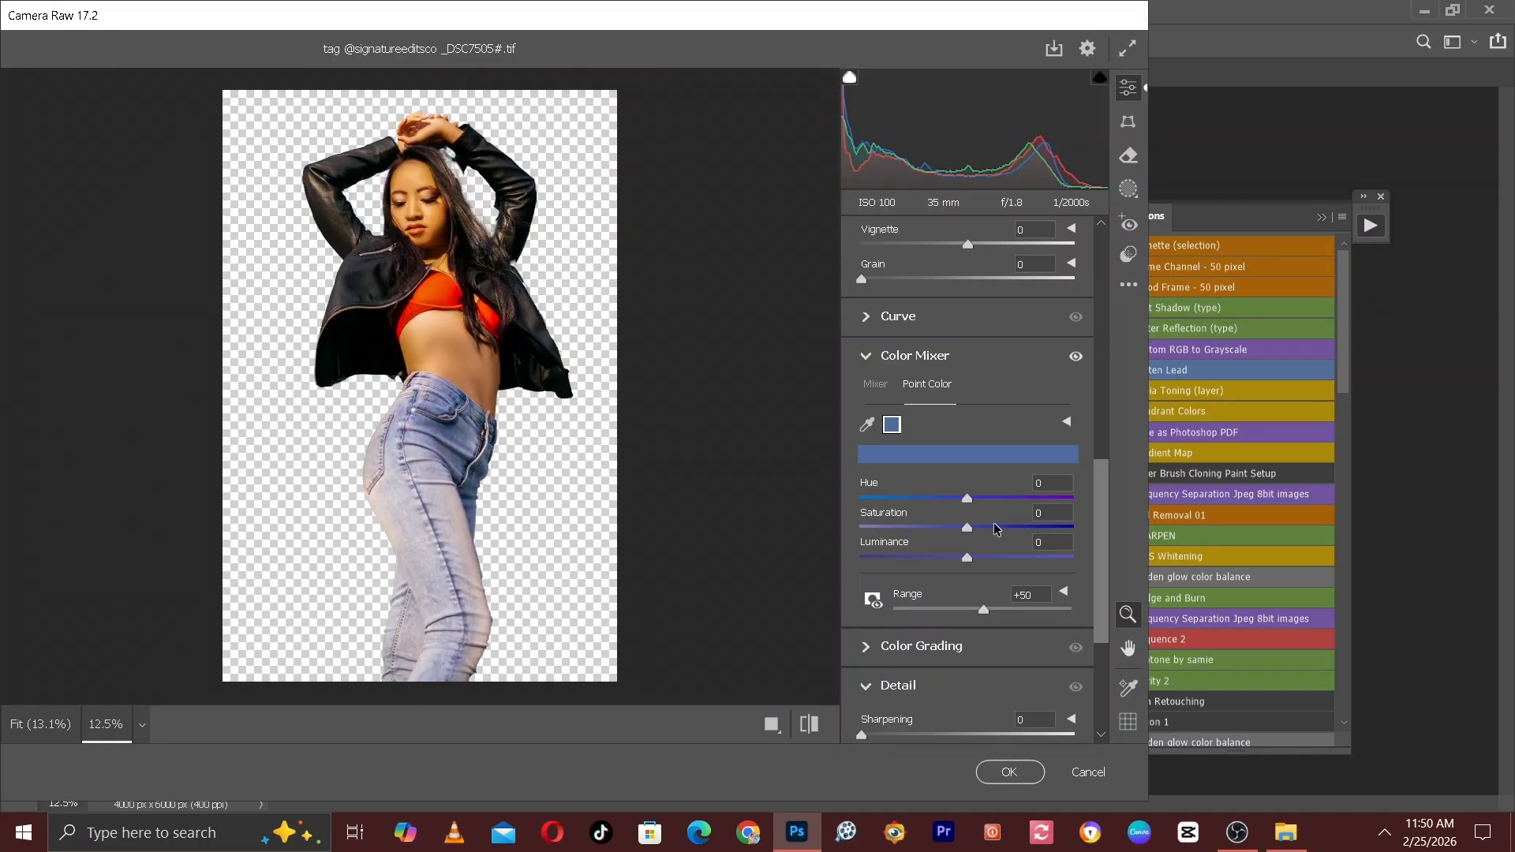
left_click_drag(1004, 528, 998, 527)
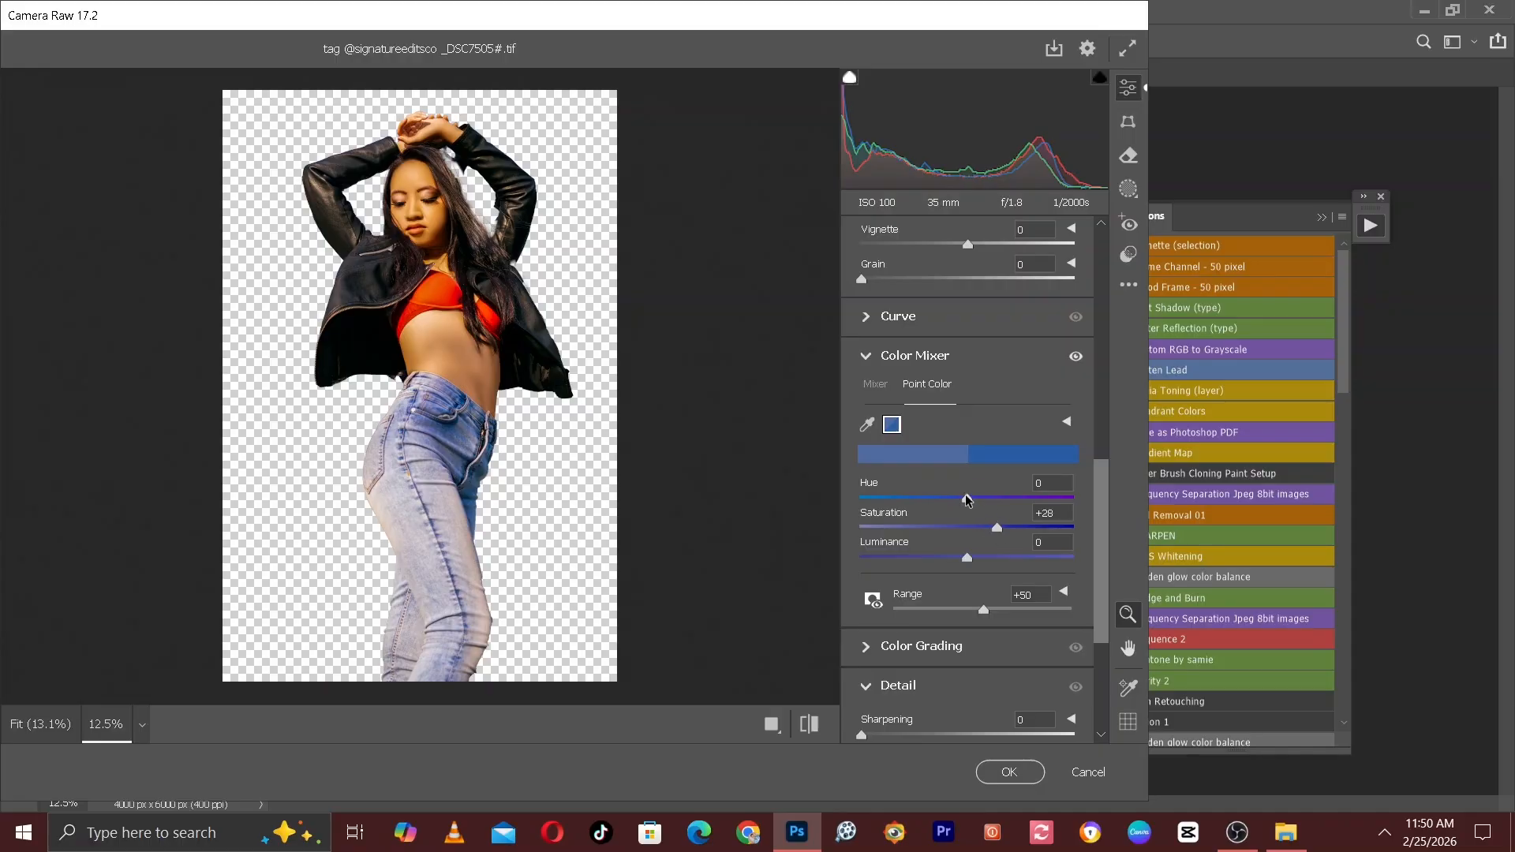
mouse_move(966, 499)
left_mouse_down()
mouse_move(928, 470)
mouse_move(978, 490)
left_mouse_up()
left_click_drag(969, 557, 970, 558)
left_click(810, 724)
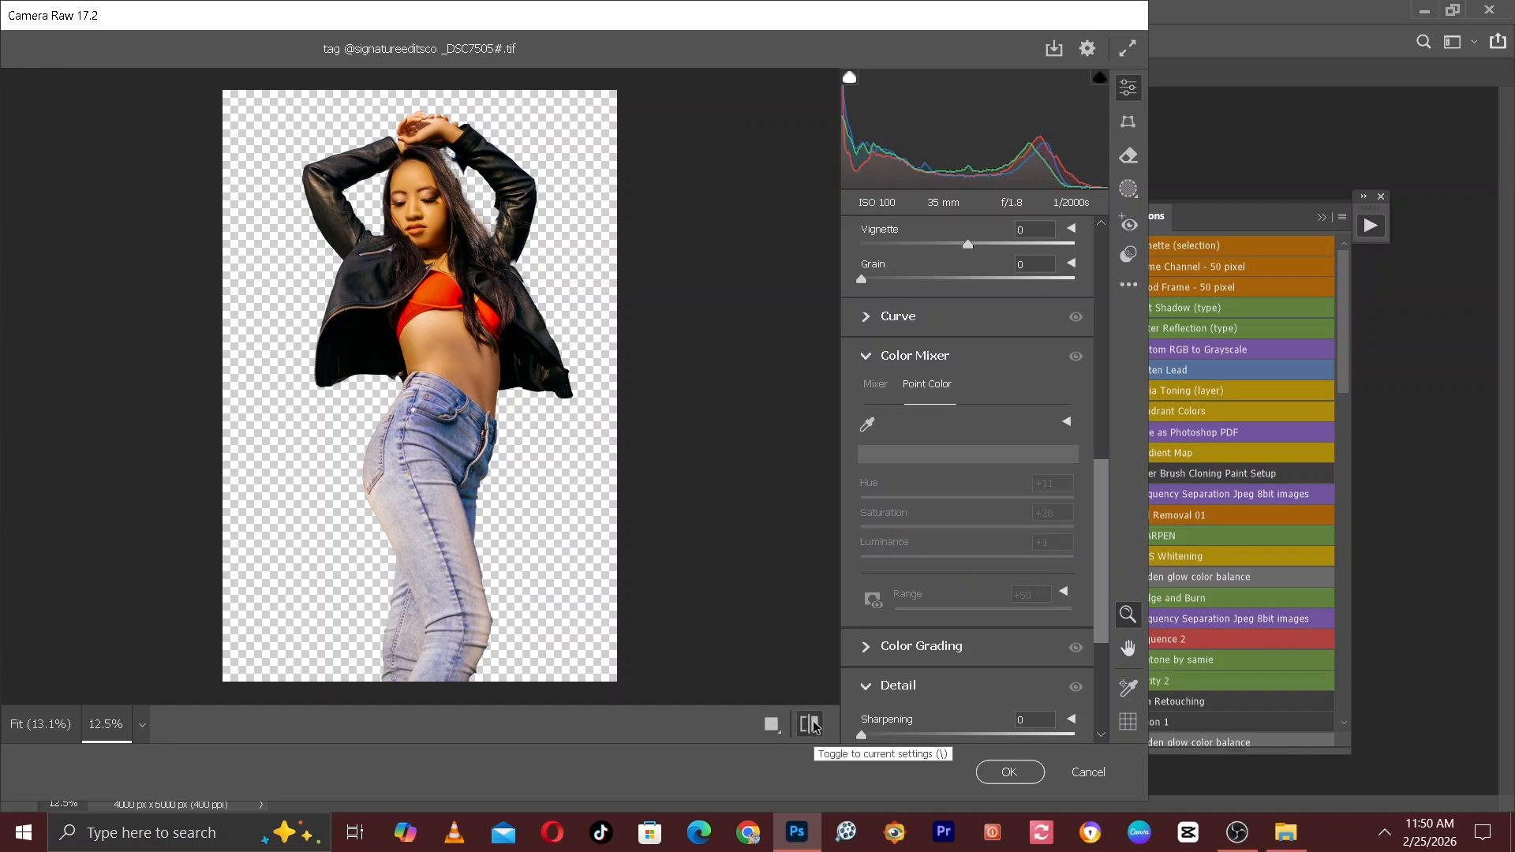
left_click(811, 723)
left_click(811, 723)
left_click(811, 723)
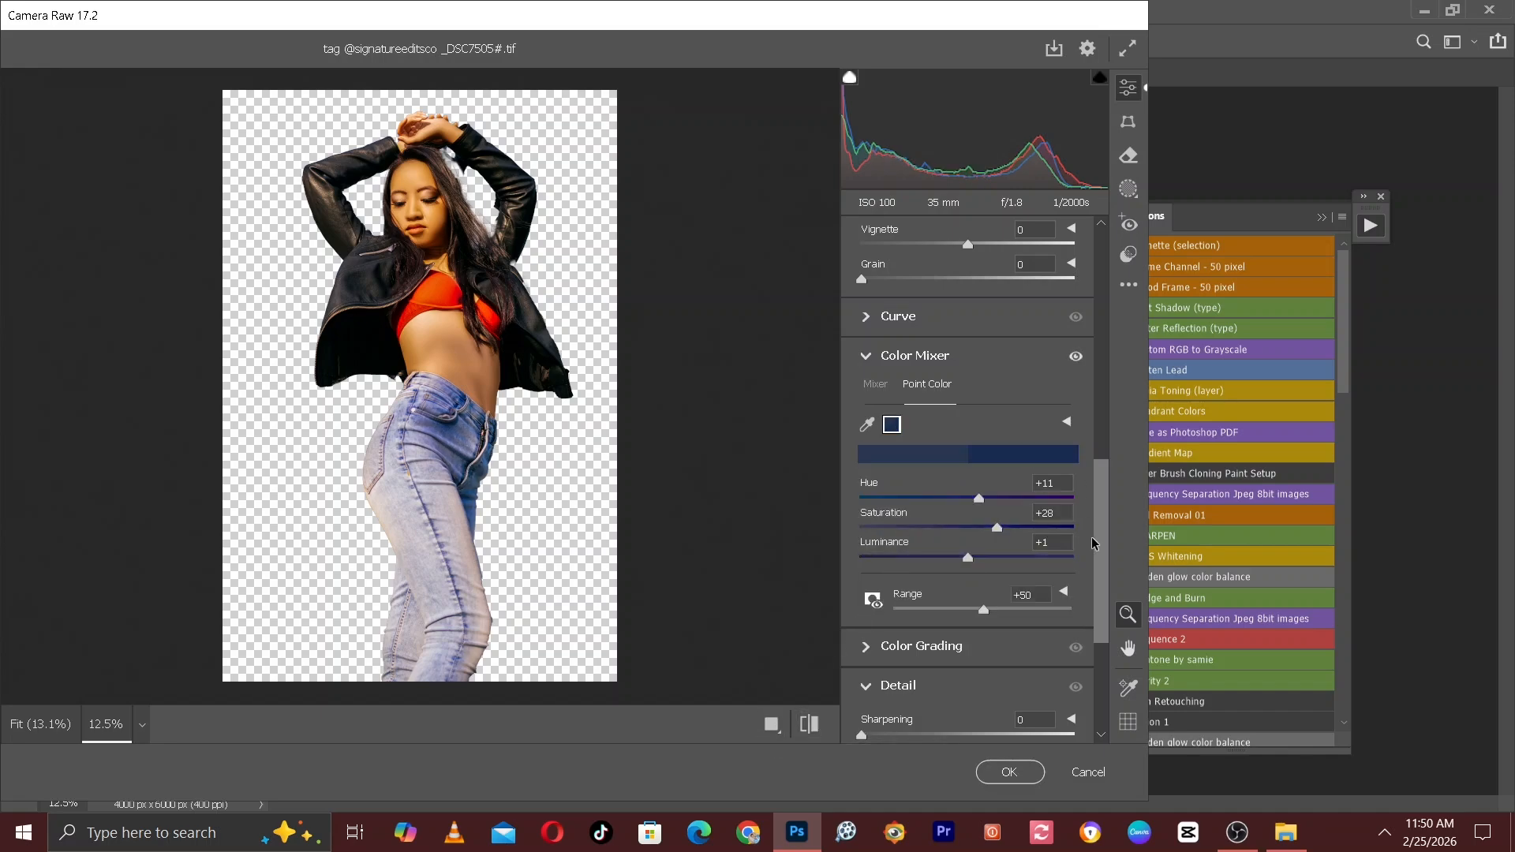
In the Light settings, set Highlights to -9, Whites to -6, Exposure to -0.10 and Contrast to +9.
left_click_drag(1104, 510, 1079, 248)
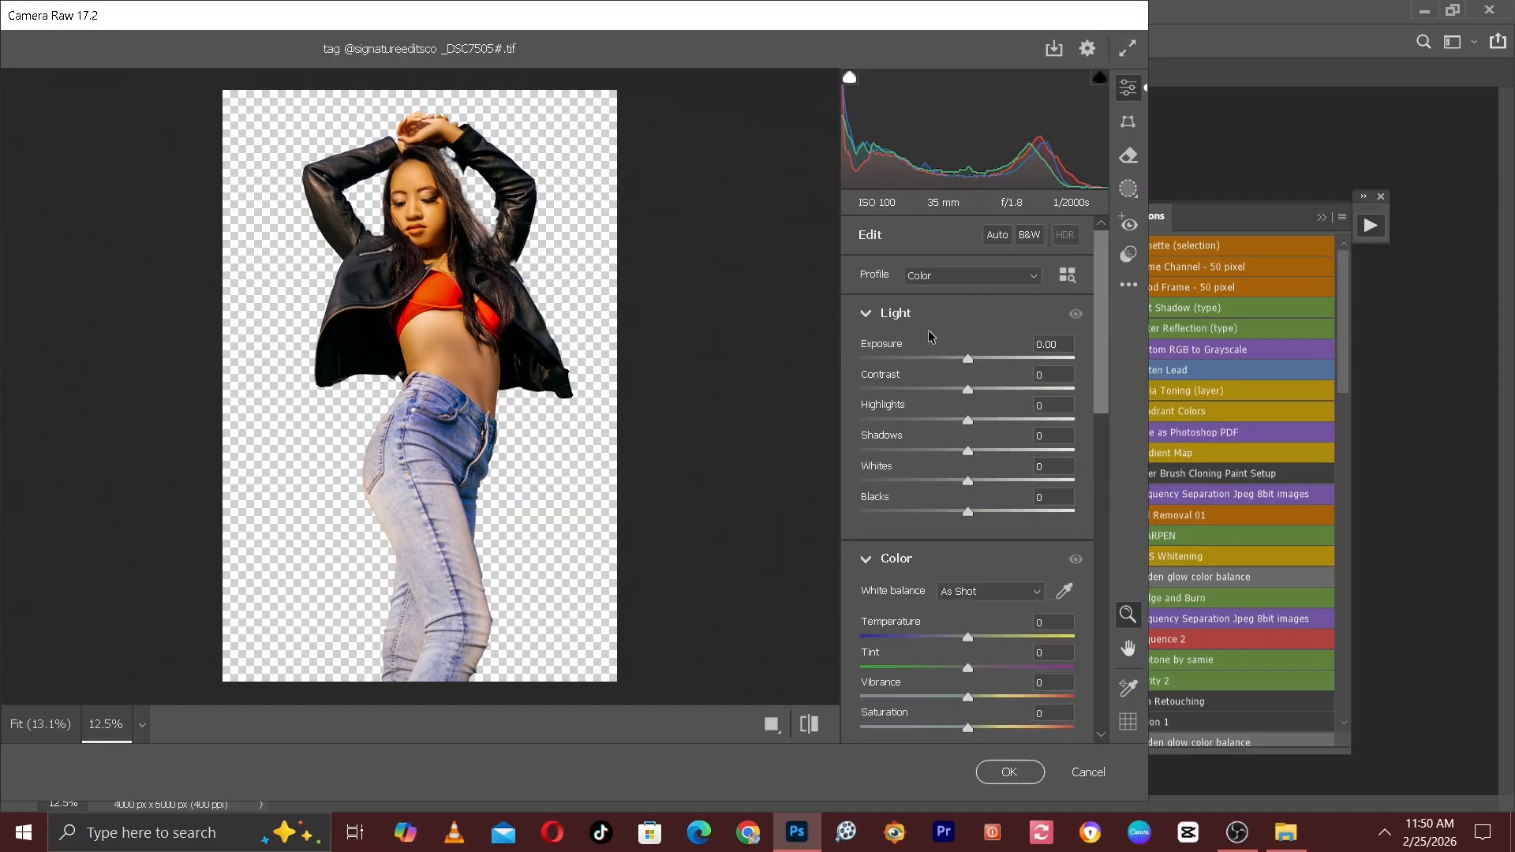
left_click_drag(964, 424, 951, 421)
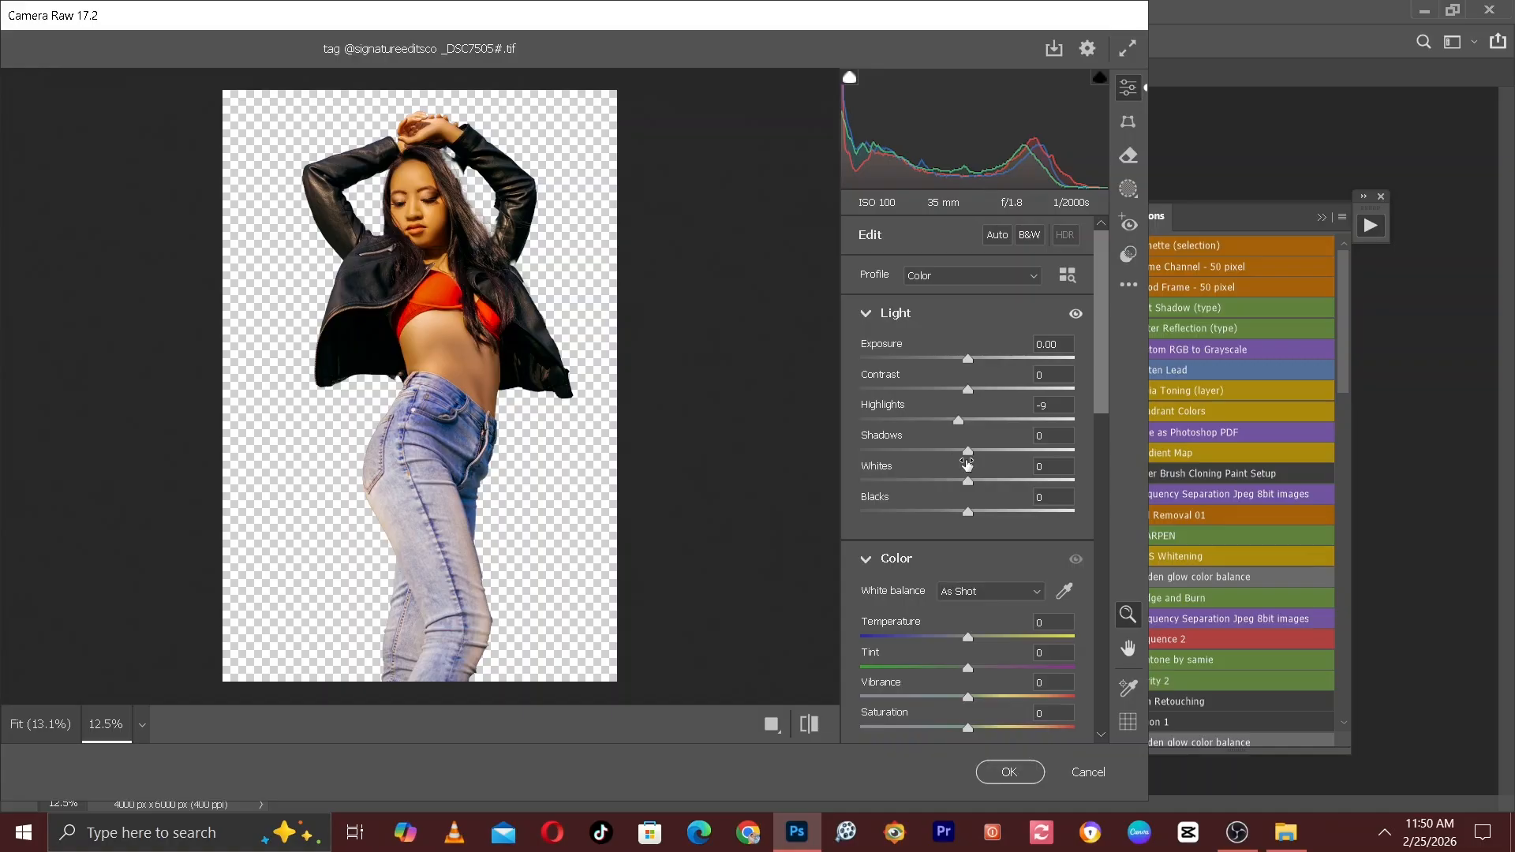
left_click_drag(967, 479, 962, 480)
left_click_drag(970, 364, 968, 364)
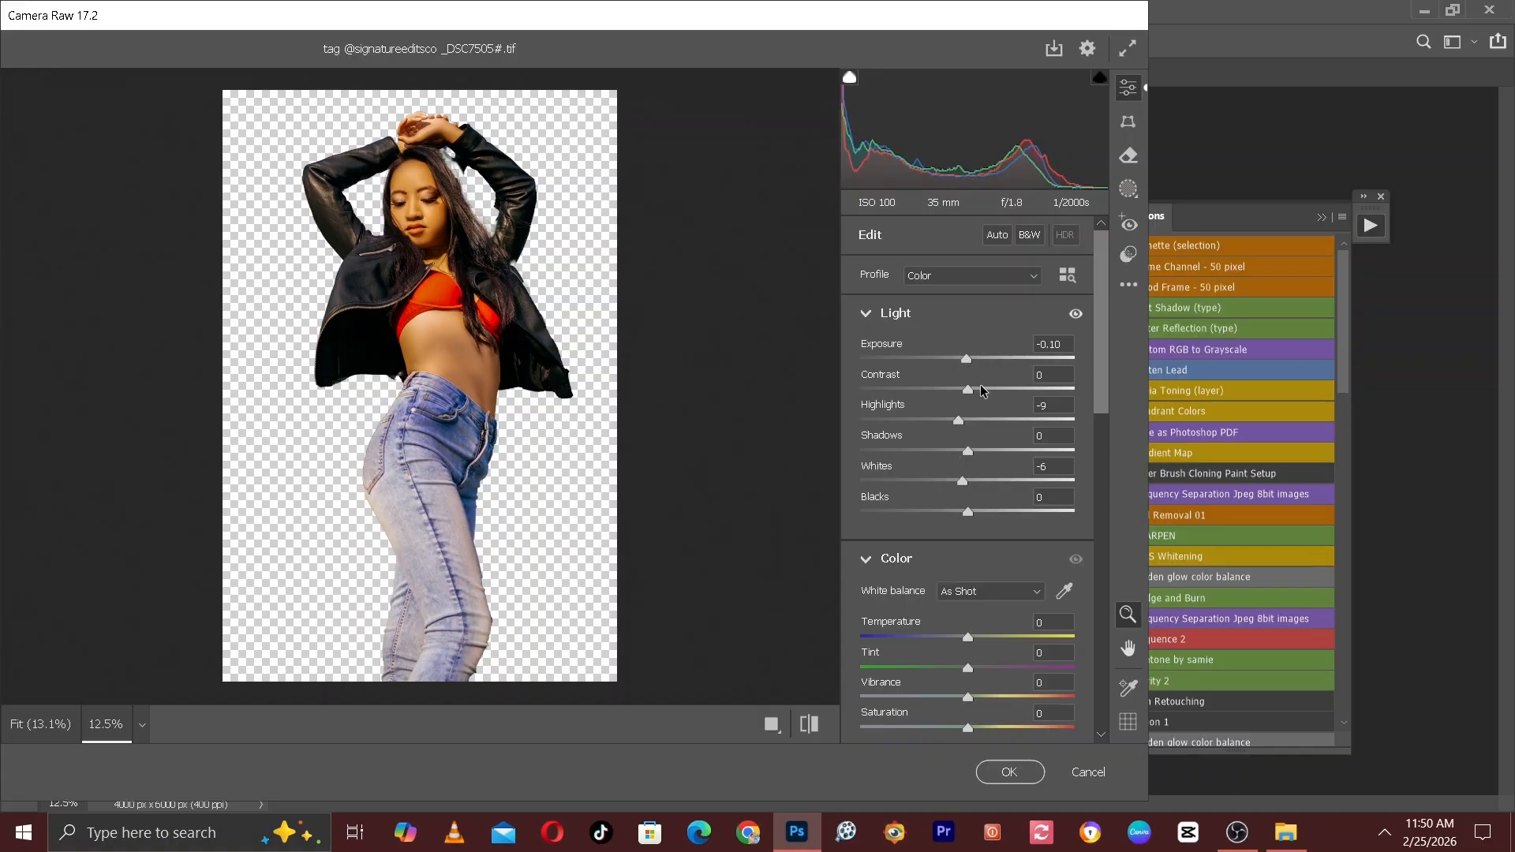
left_click(978, 390)
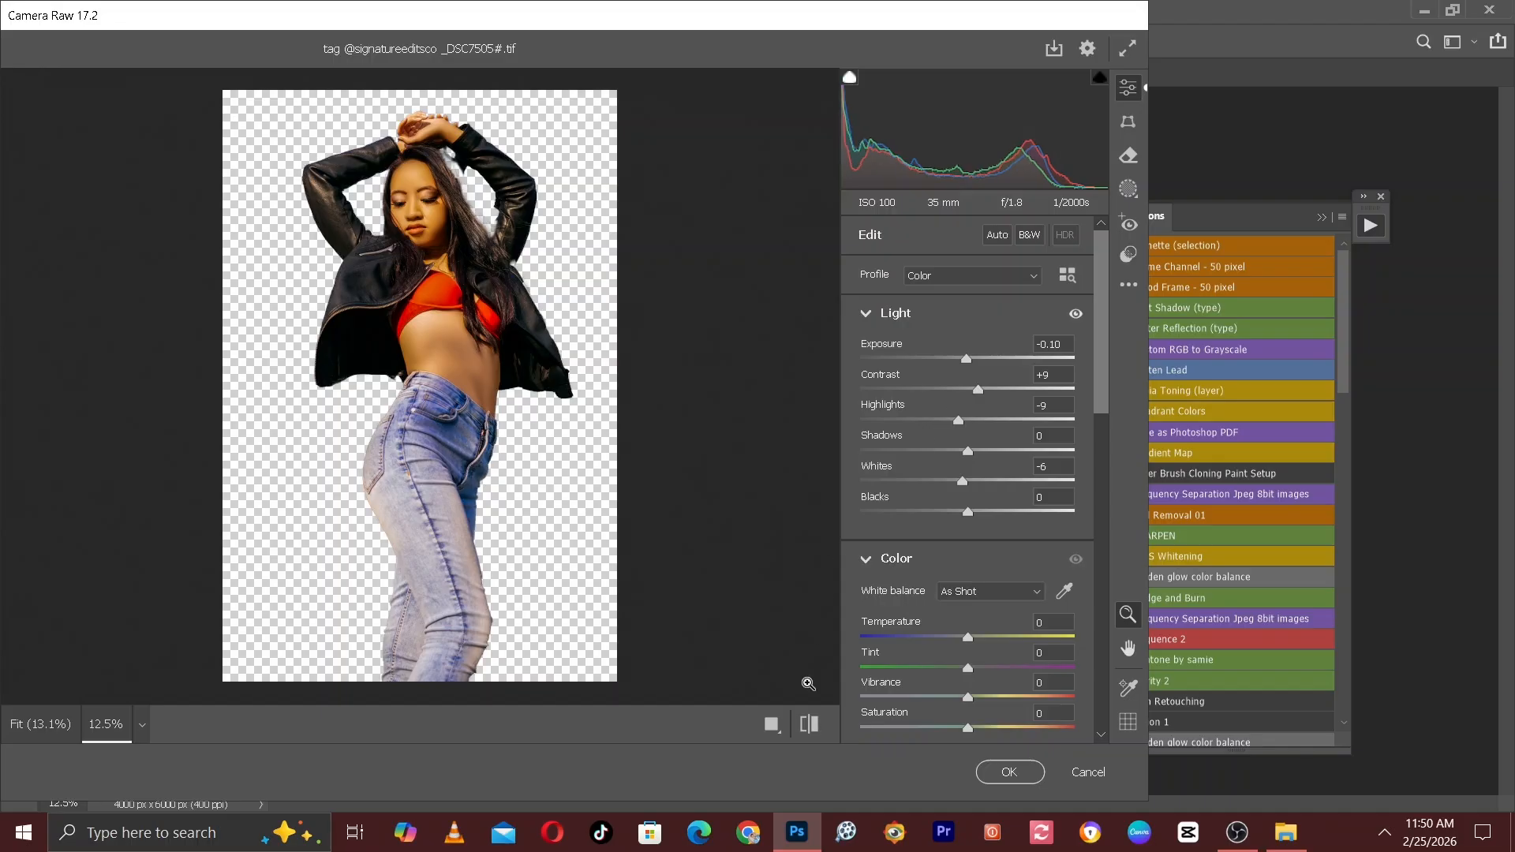
Compare the subject before and after the Camera Raw changes and apply them to Layer 3.
left_click(806, 732)
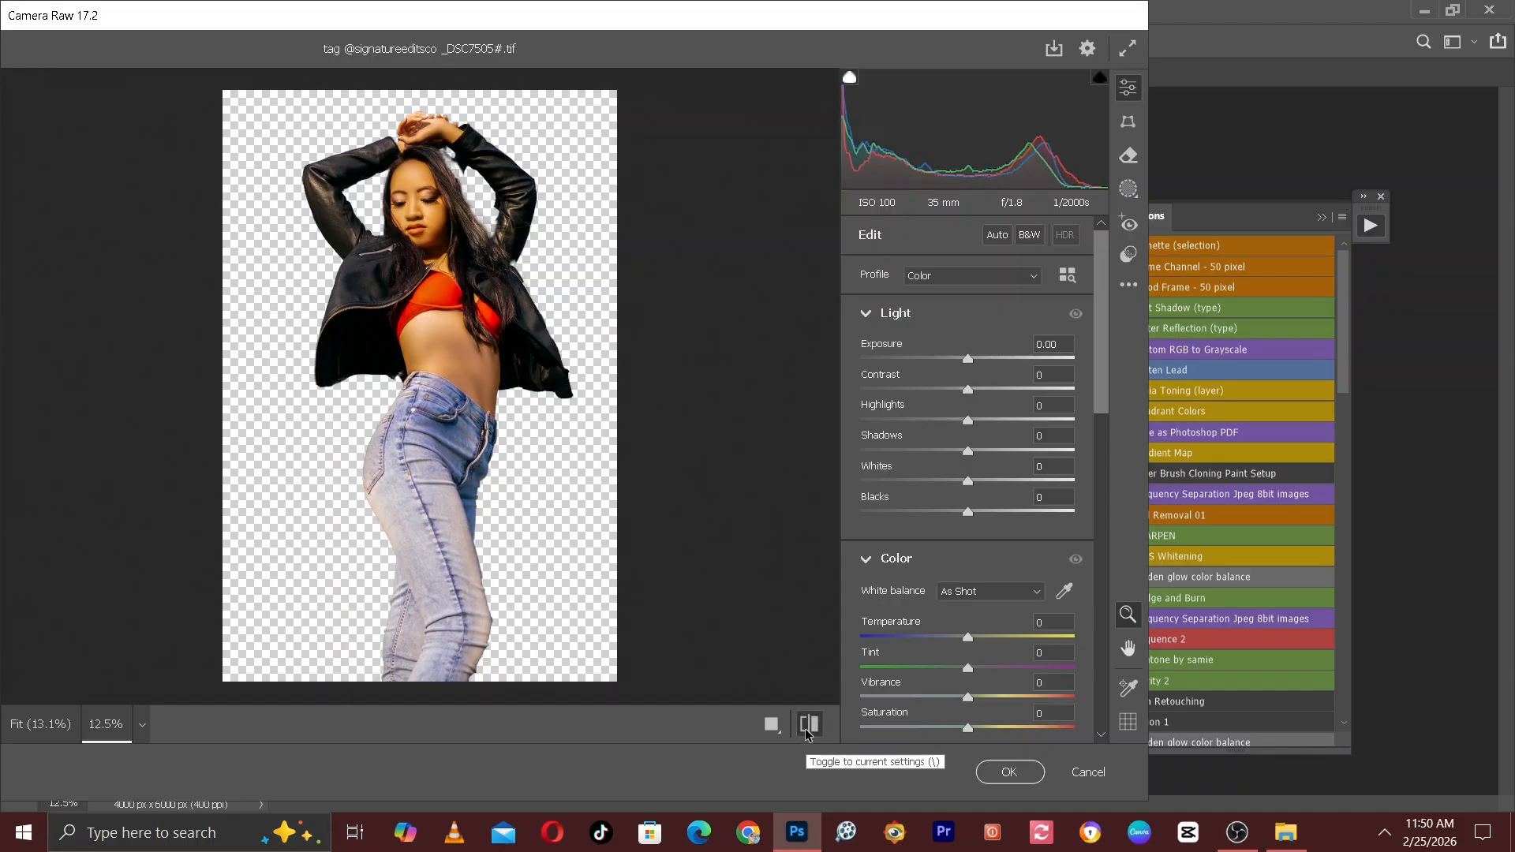
left_click(807, 730)
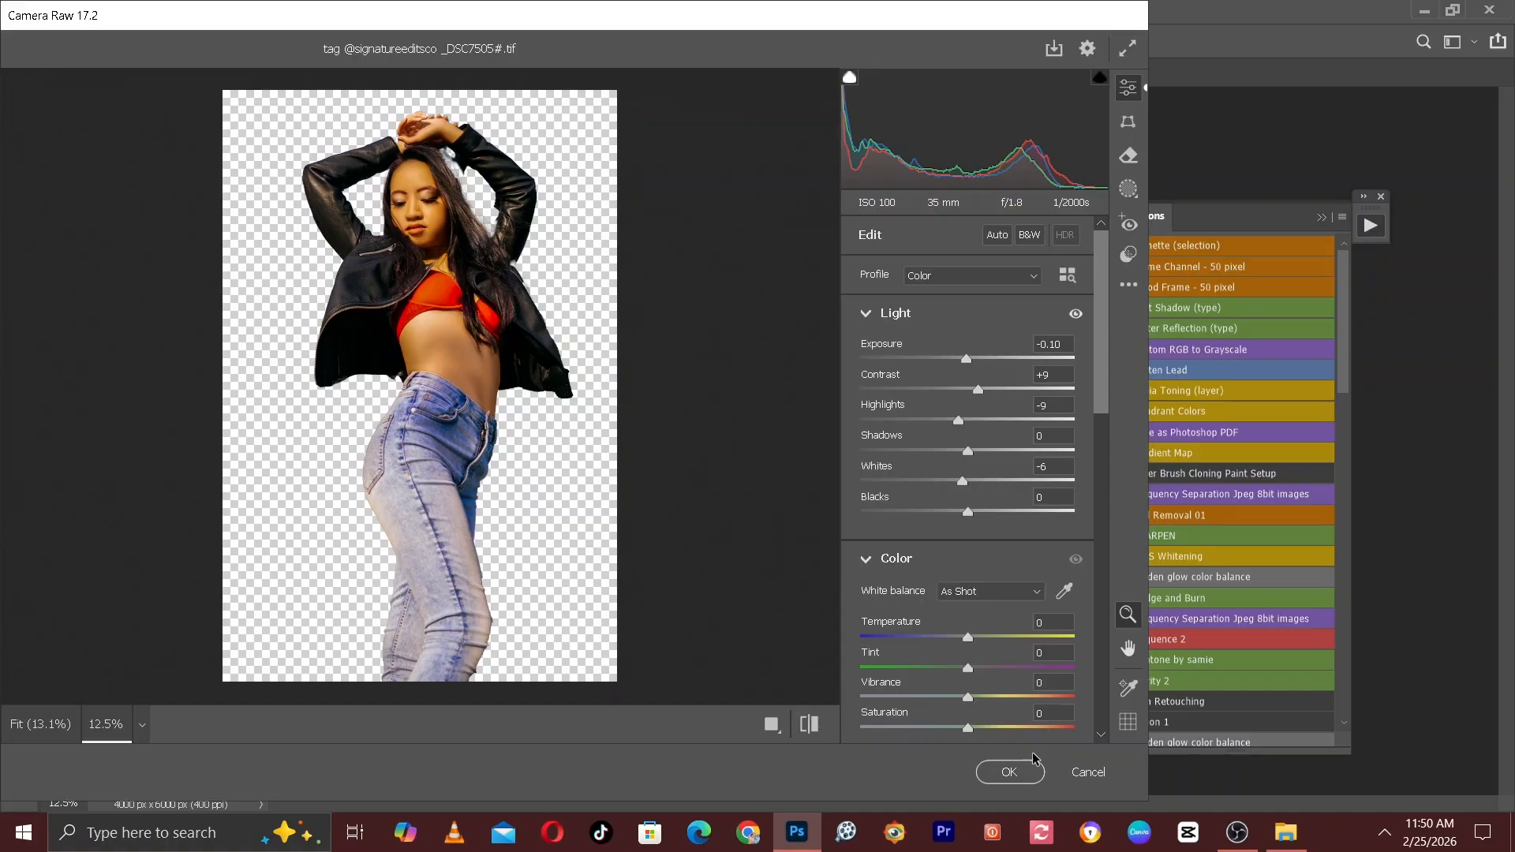
left_click(1026, 771)
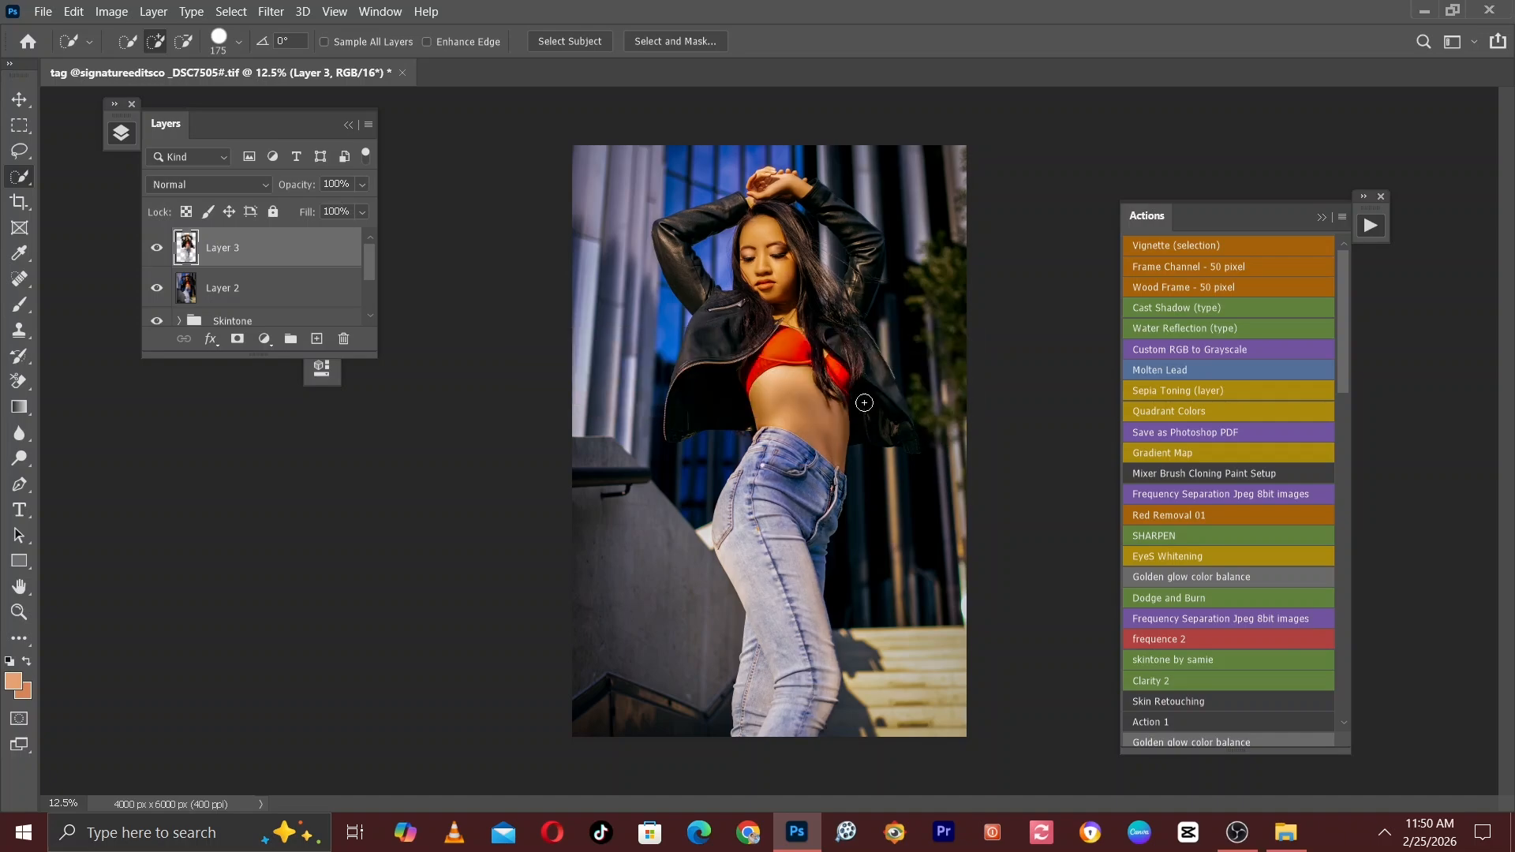
Select Layer 2 and Layer 3, check the effect of Layer 3 by toggling its visibility, and group both layers.
mouse_move(372, 249)
left_mouse_down()
mouse_move(372, 264)
mouse_move(368, 250)
left_mouse_up()
left_click(237, 291)
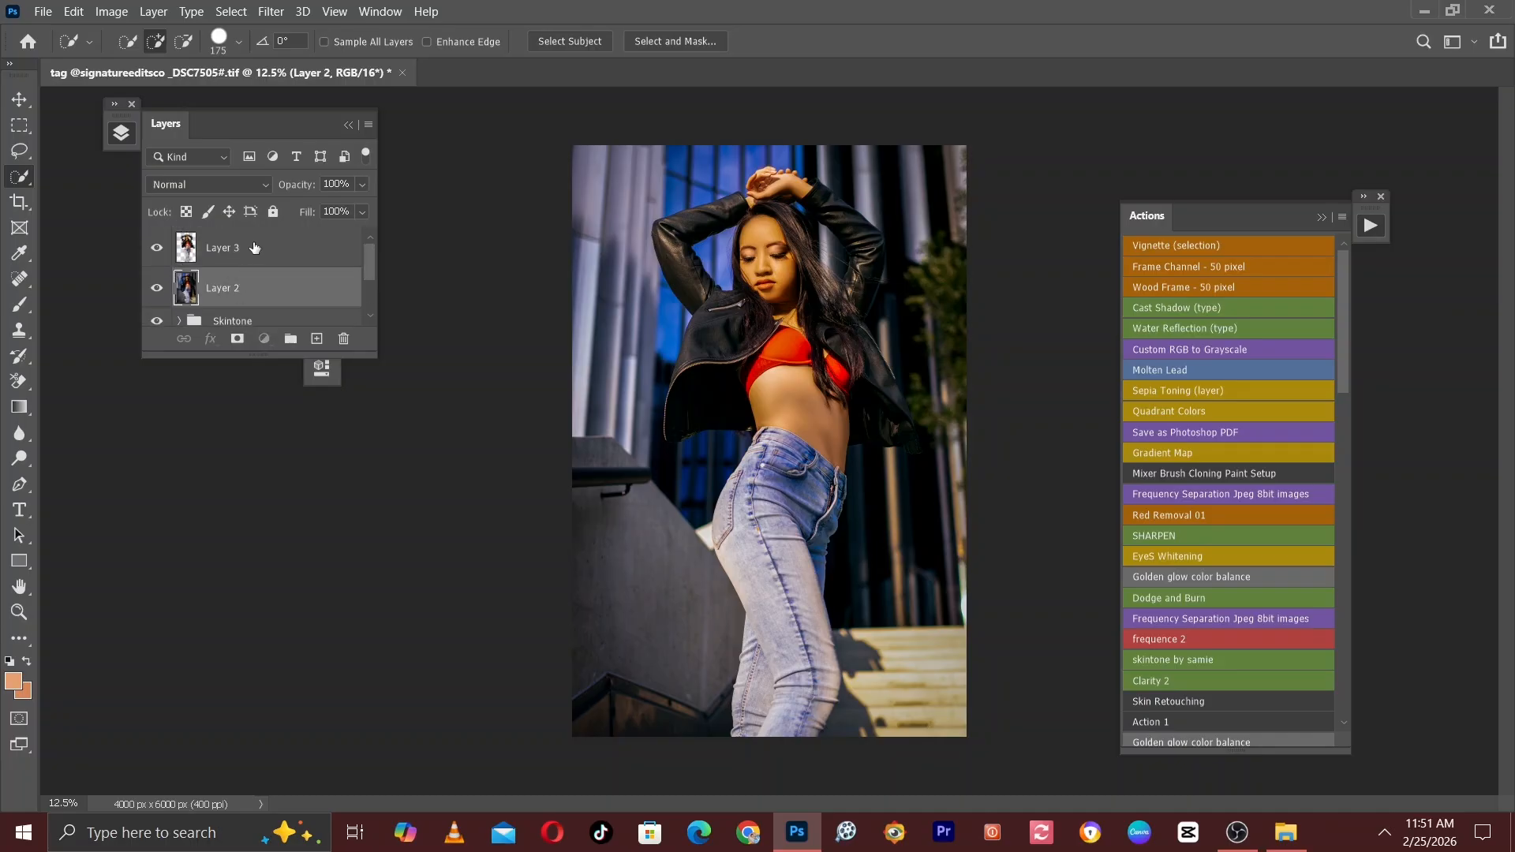
left_click(236, 251, "shift")
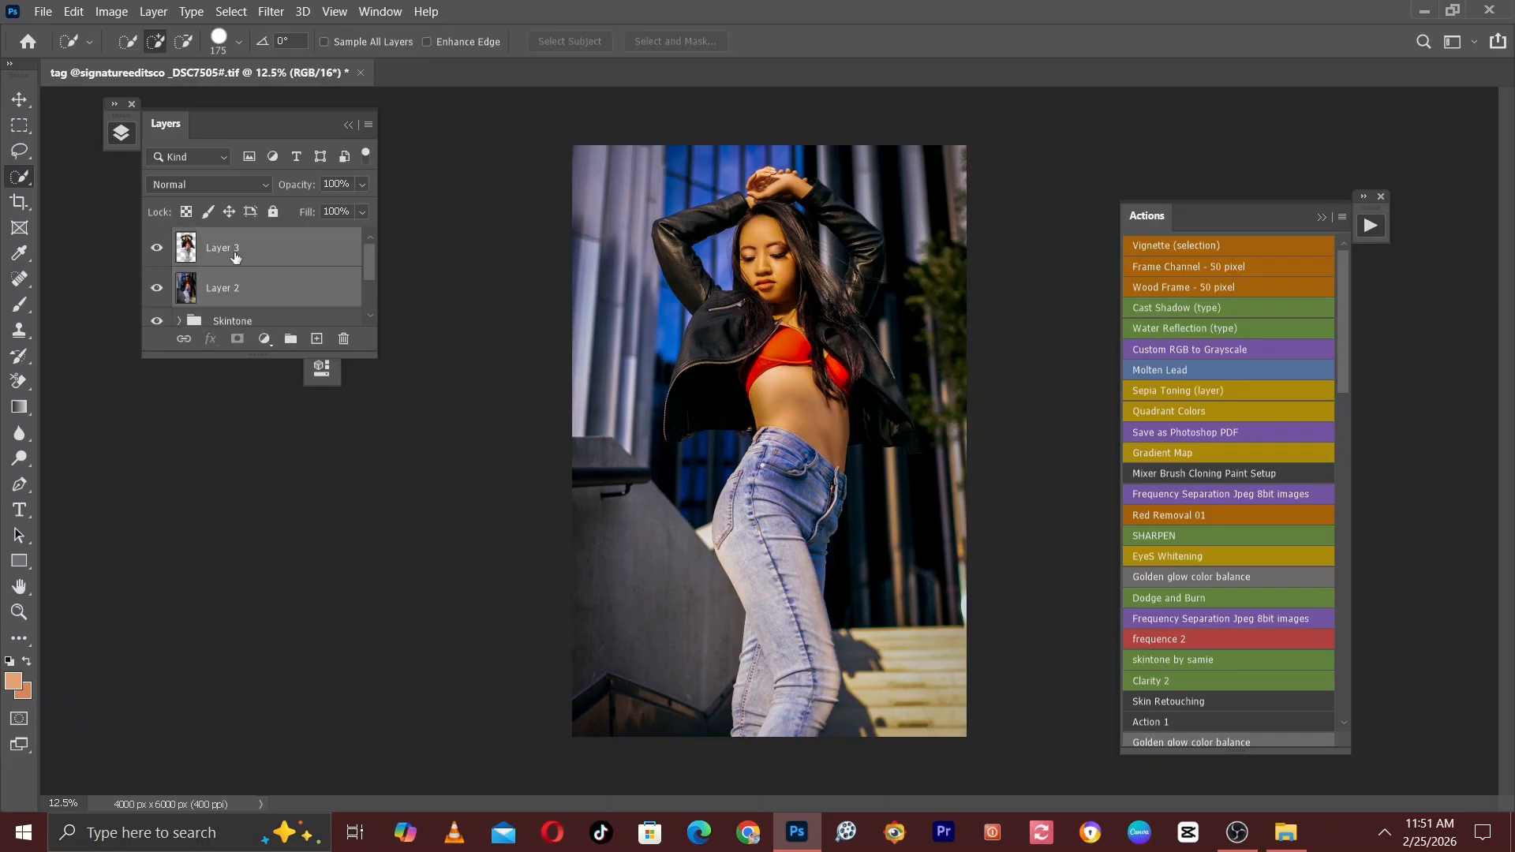
left_click(156, 248)
left_click(156, 249)
key("ctrl+g")
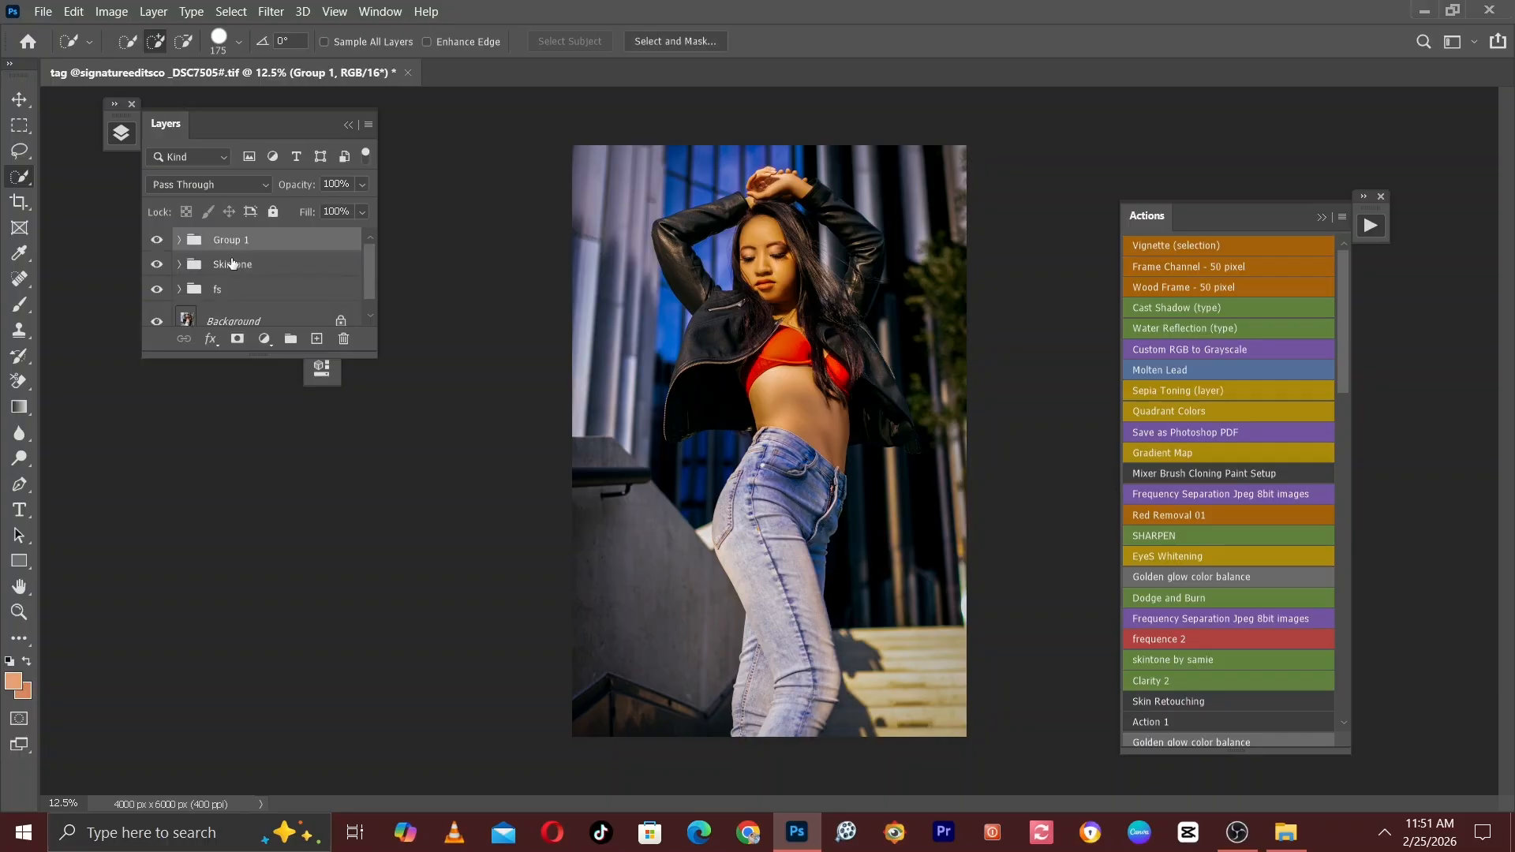
Rename the new layer group as Background control.
double_click(232, 240)
type("Background control")
key("Return")
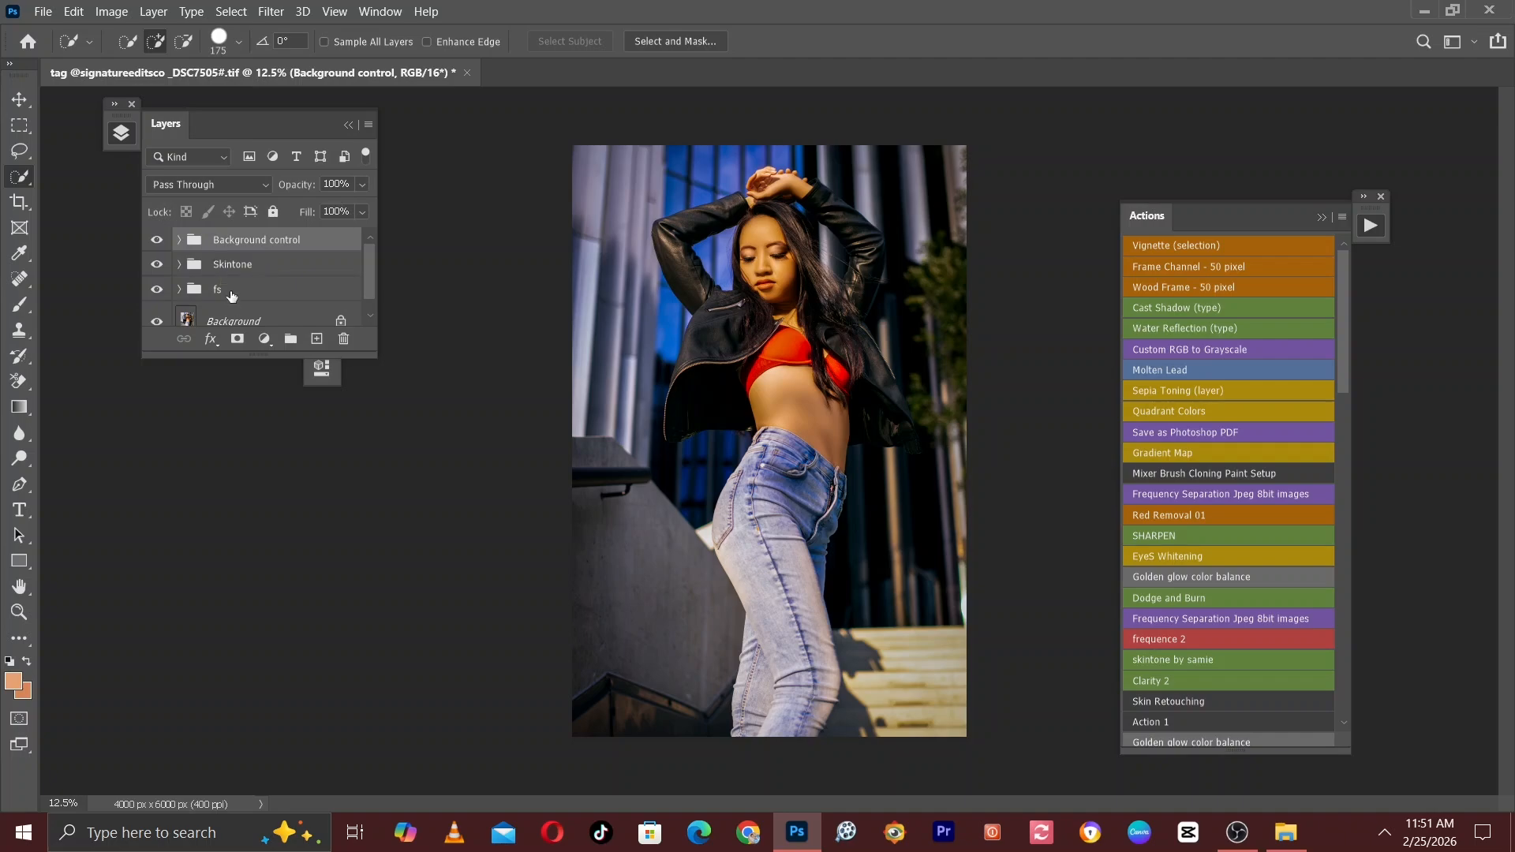
Select the Background control, Skintone and fs groups and compare the photo with and without the Background control group.
left_click(231, 289, "shift")
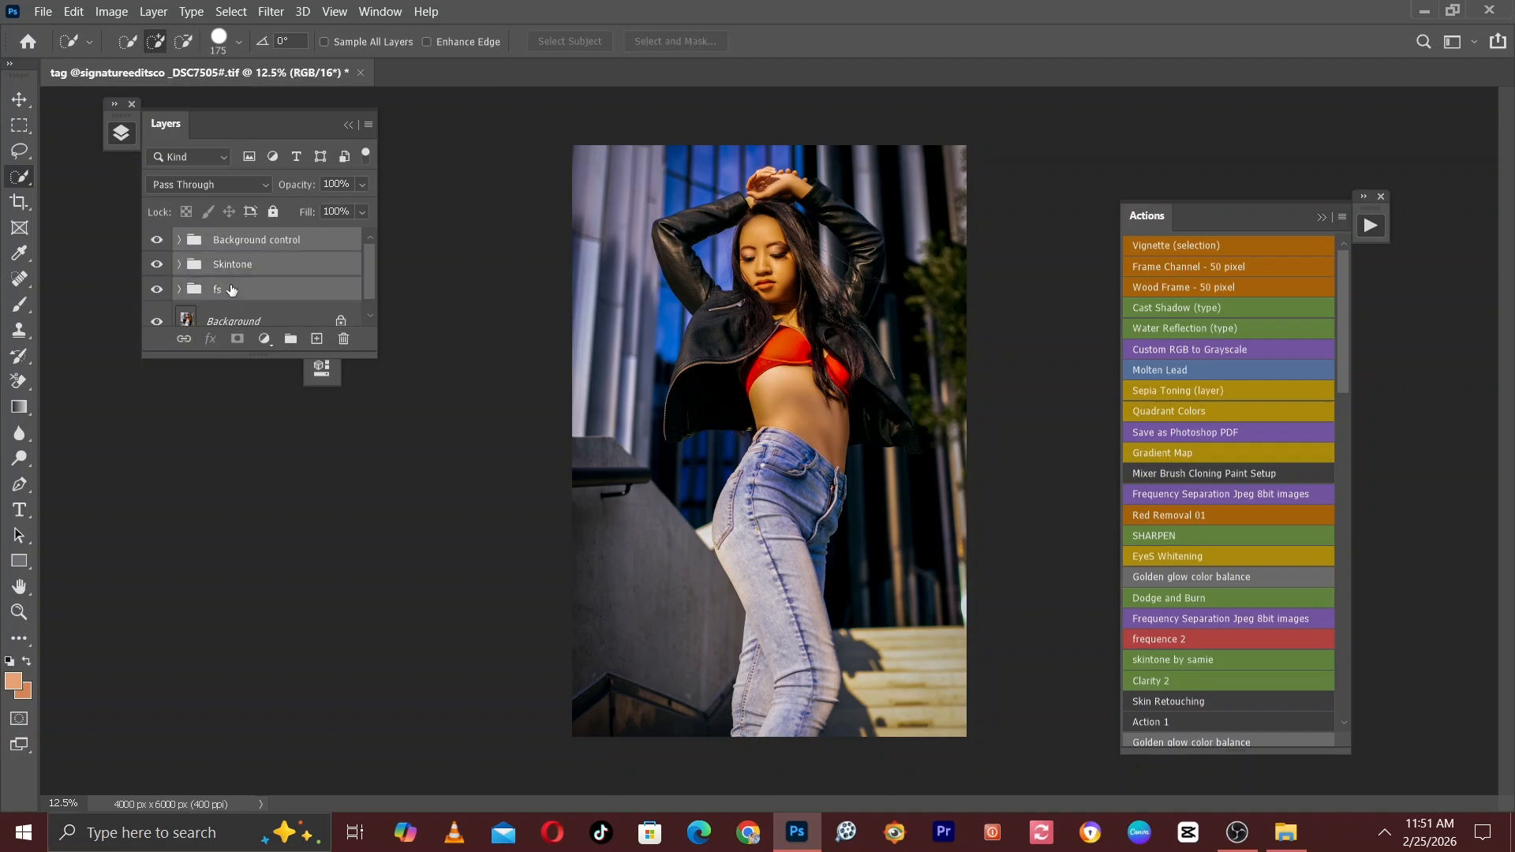
left_click(157, 238)
left_click(156, 237)
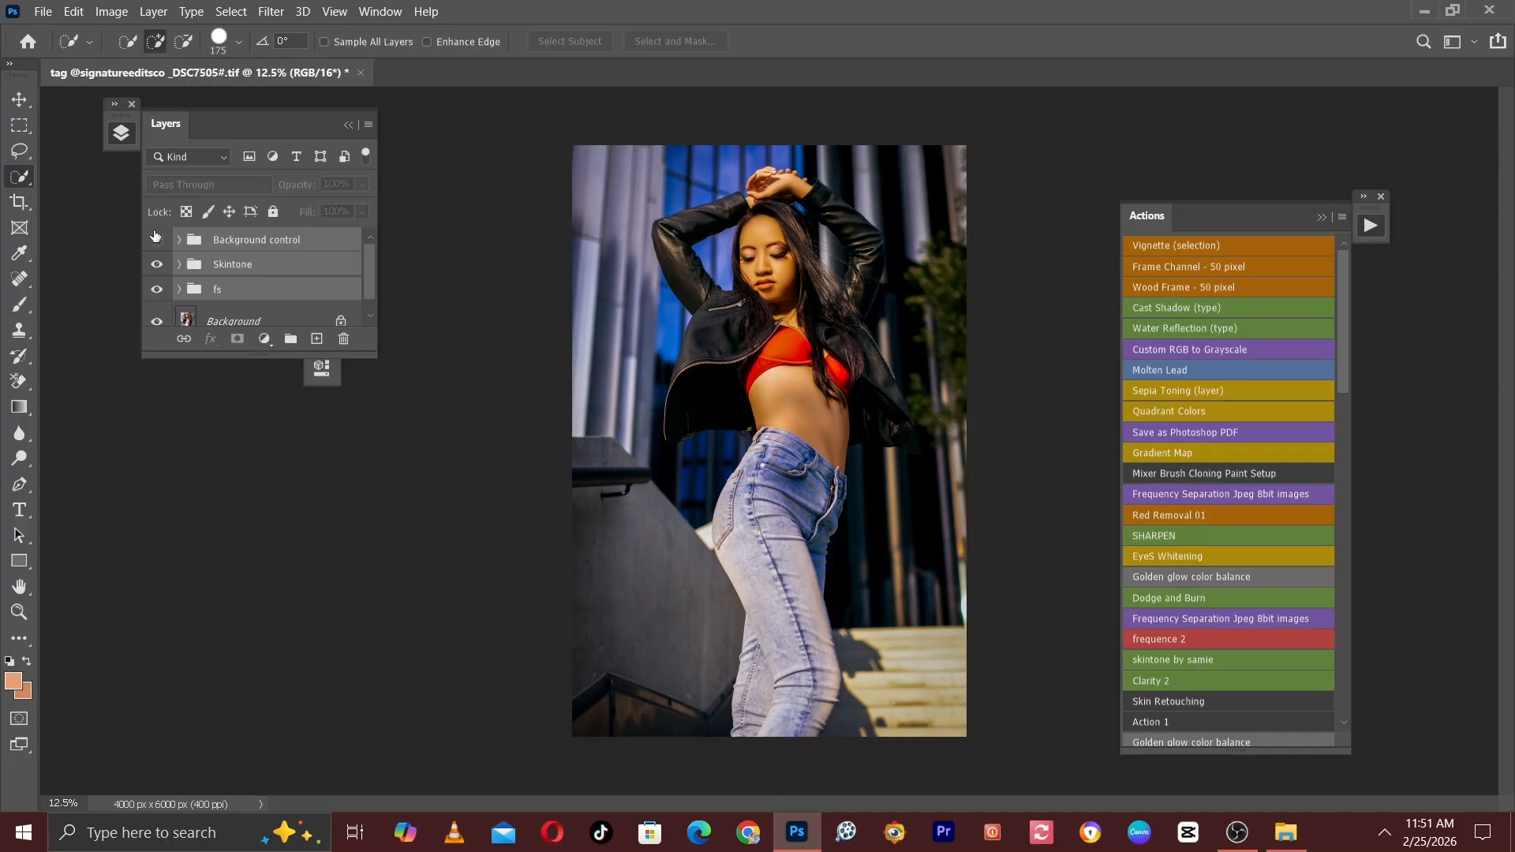
left_click(156, 237)
left_click(155, 237)
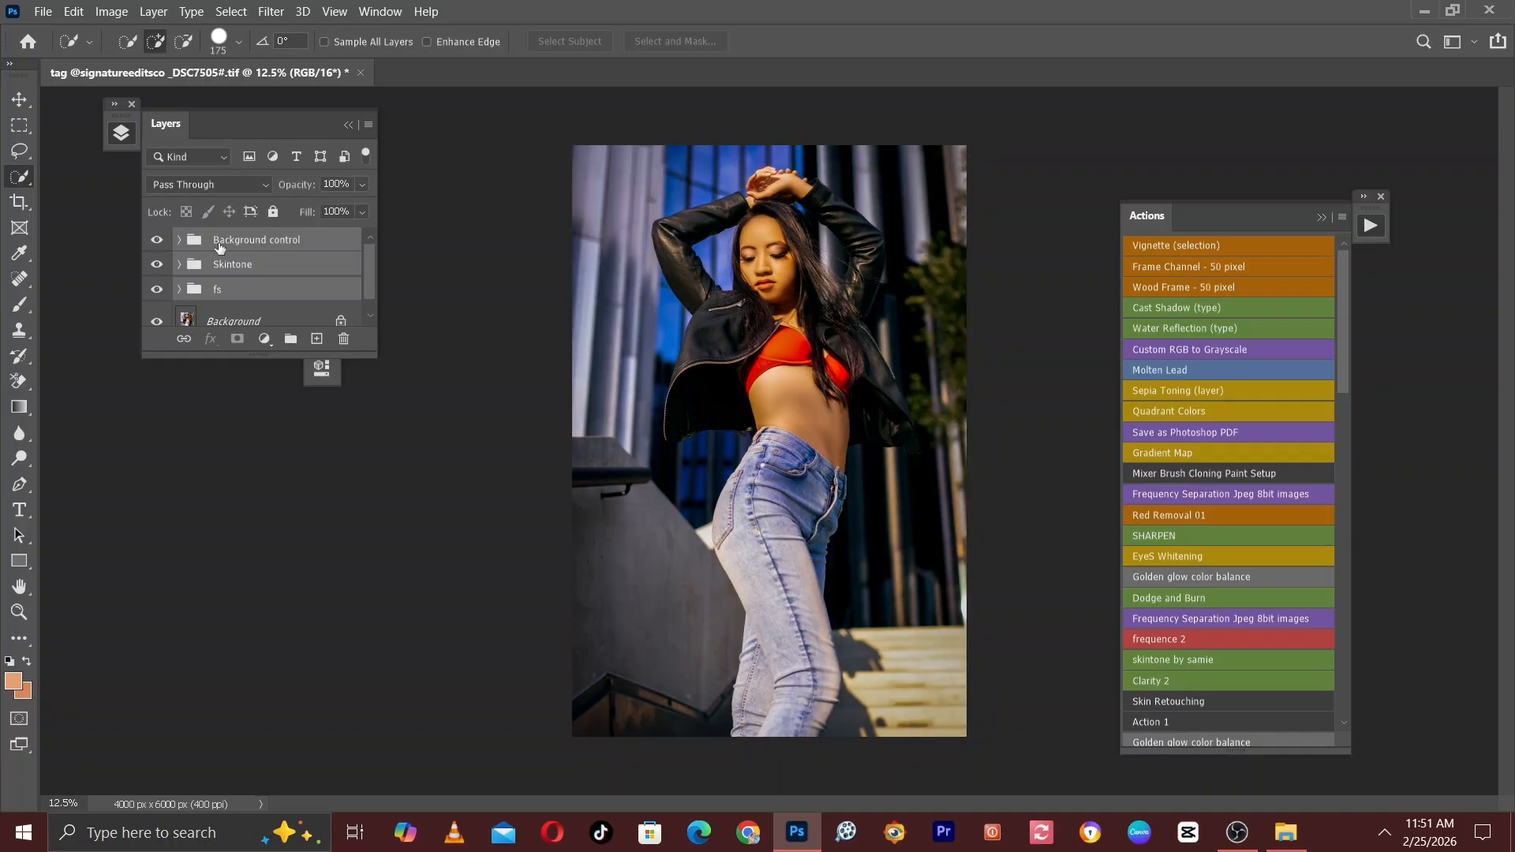
Stamp the visible image onto a new layer above the Background control group and add a Color Balance adjustment layer over it.
left_click(274, 245)
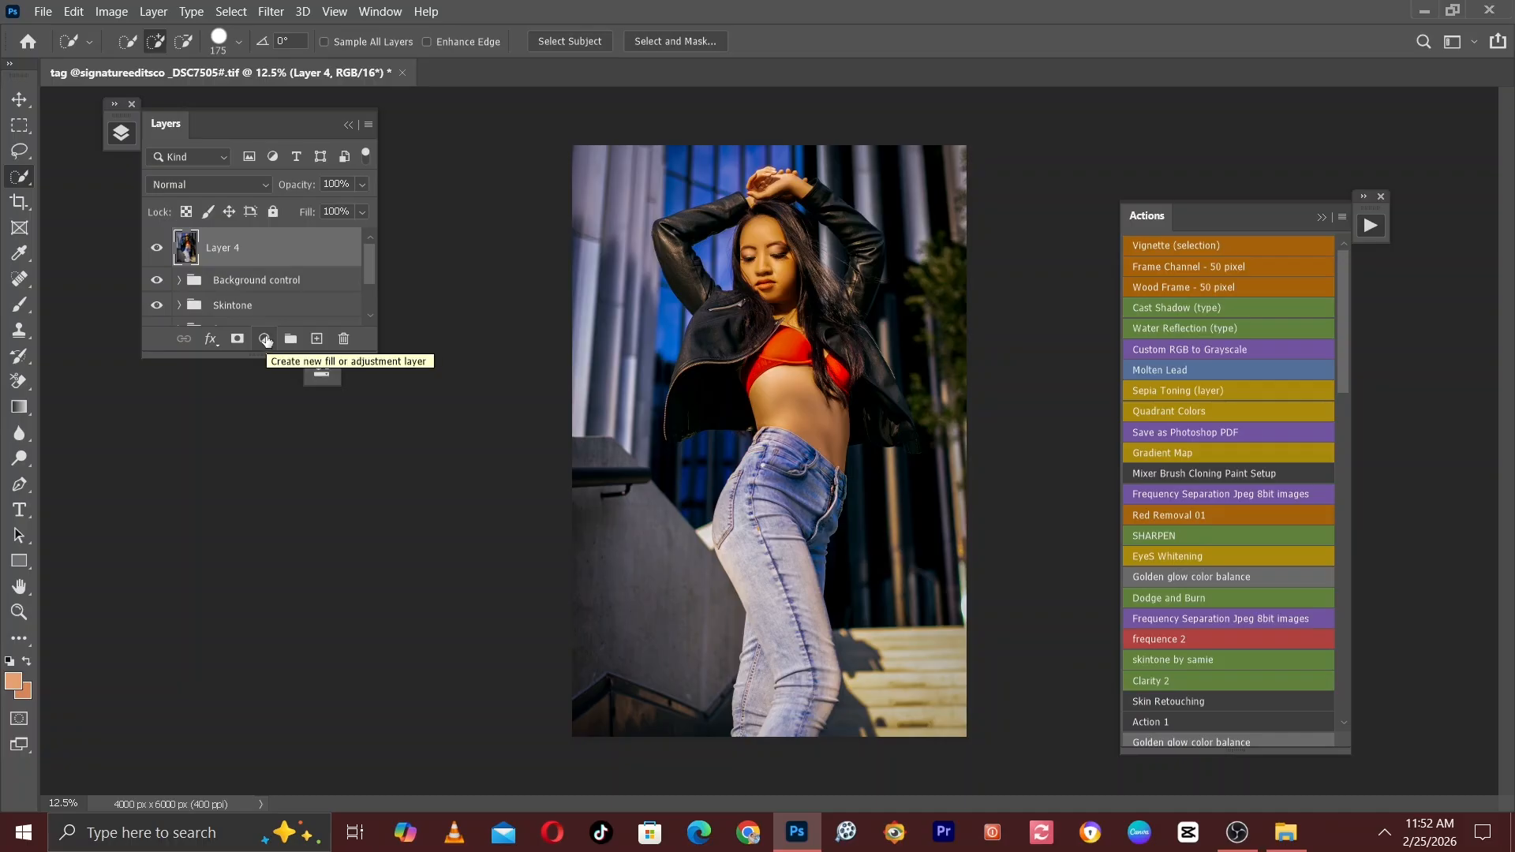
left_click(266, 340)
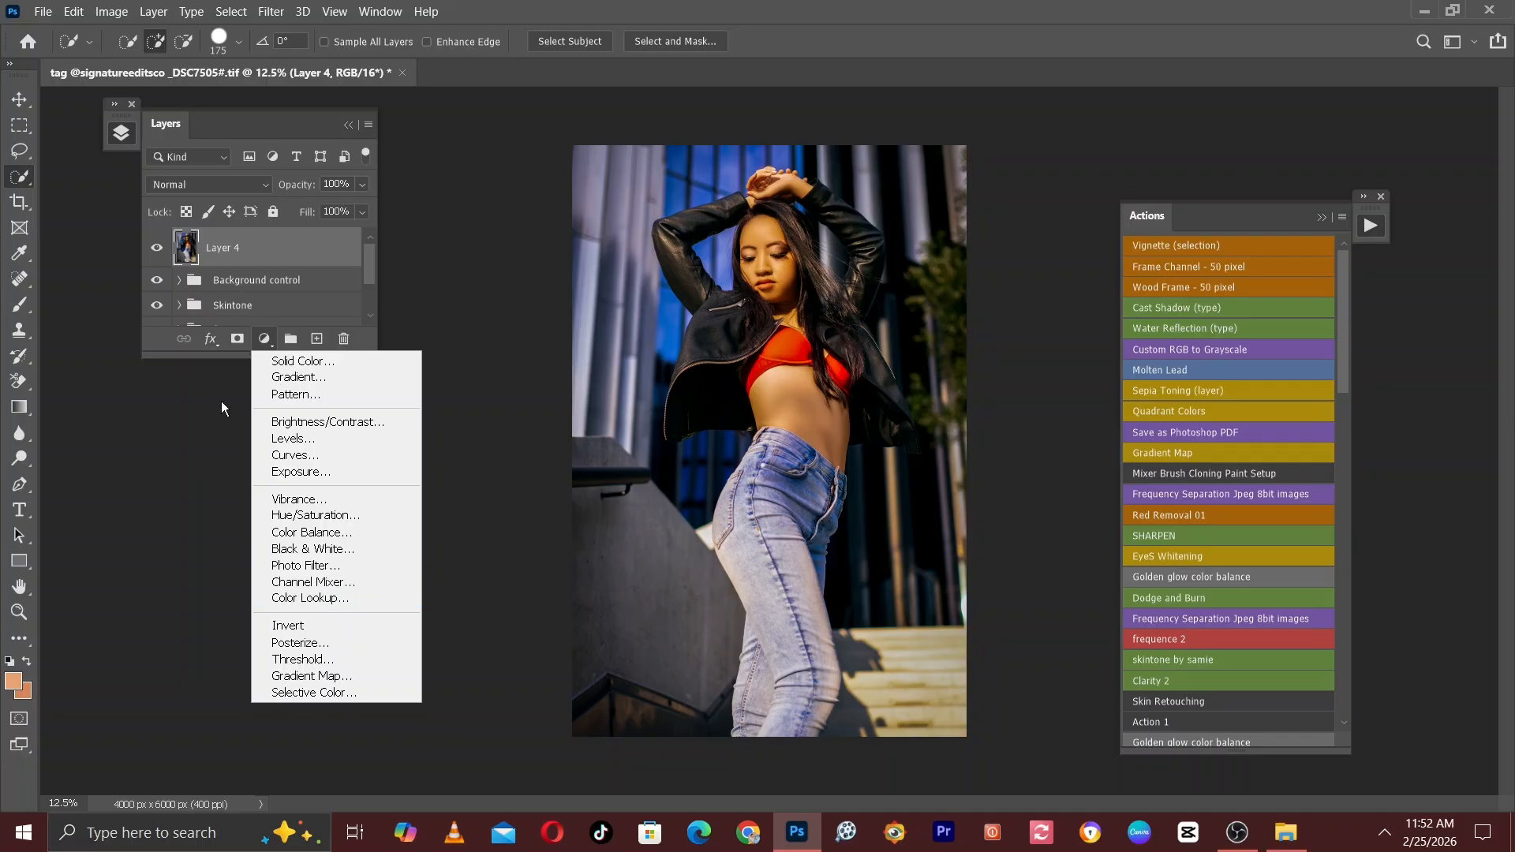
left_click(316, 538)
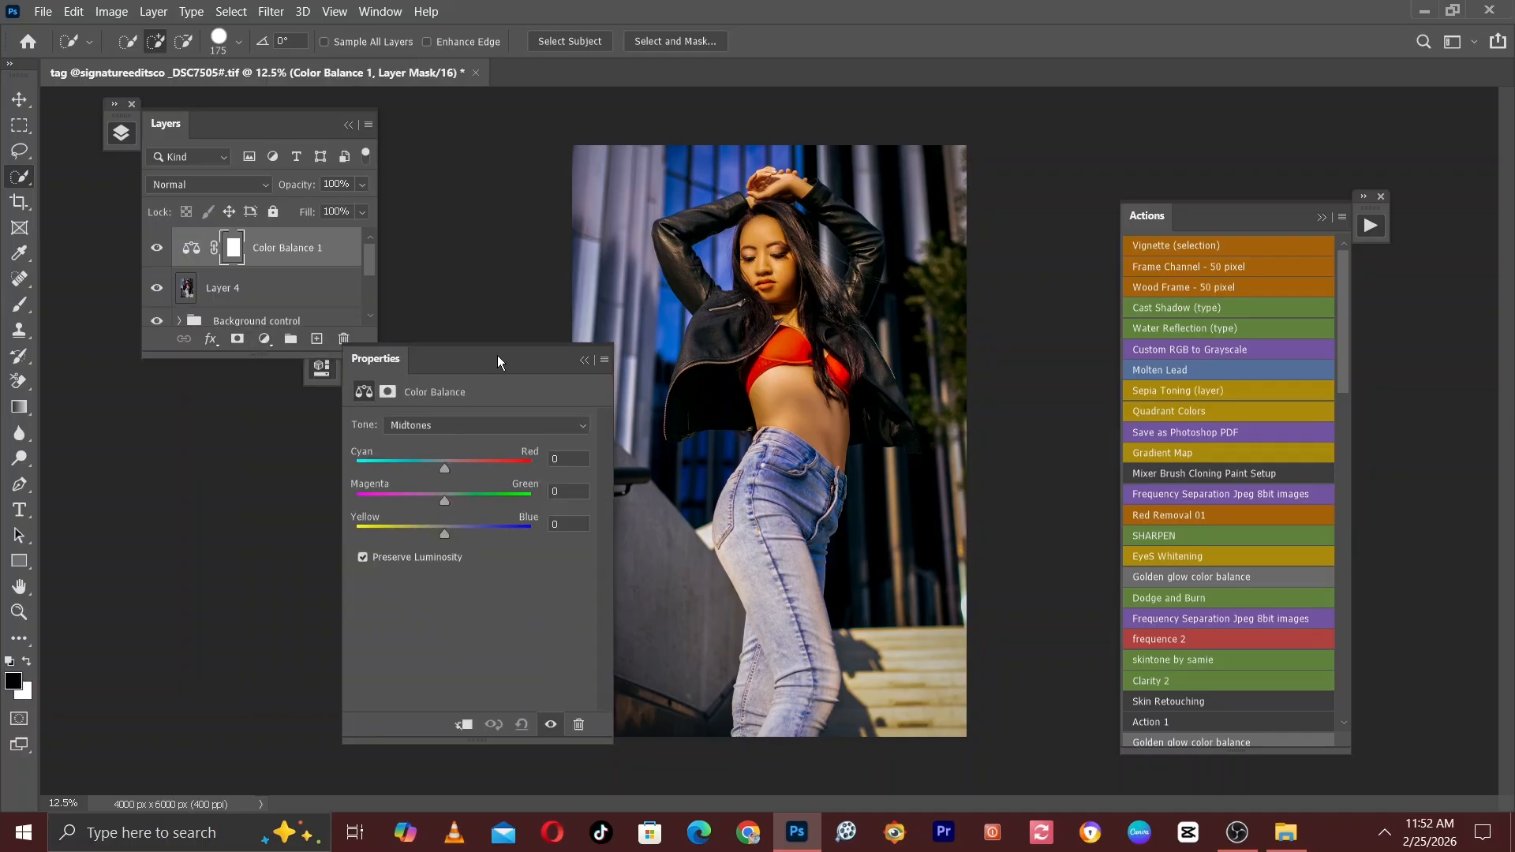
left_click_drag(497, 355, 989, 368)
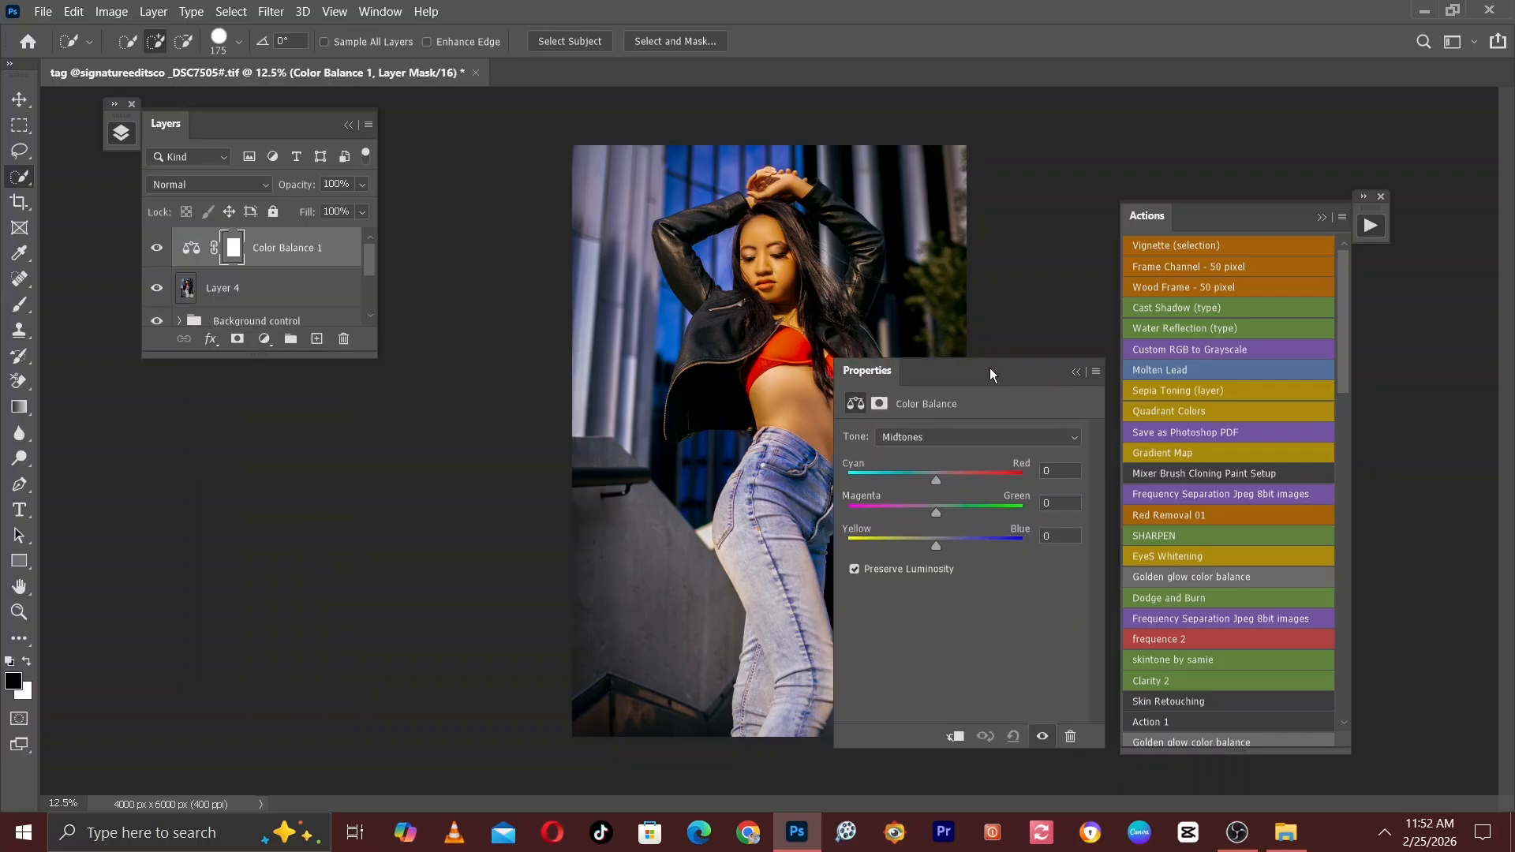
left_click(1322, 217)
left_click_drag(968, 372, 1179, 195)
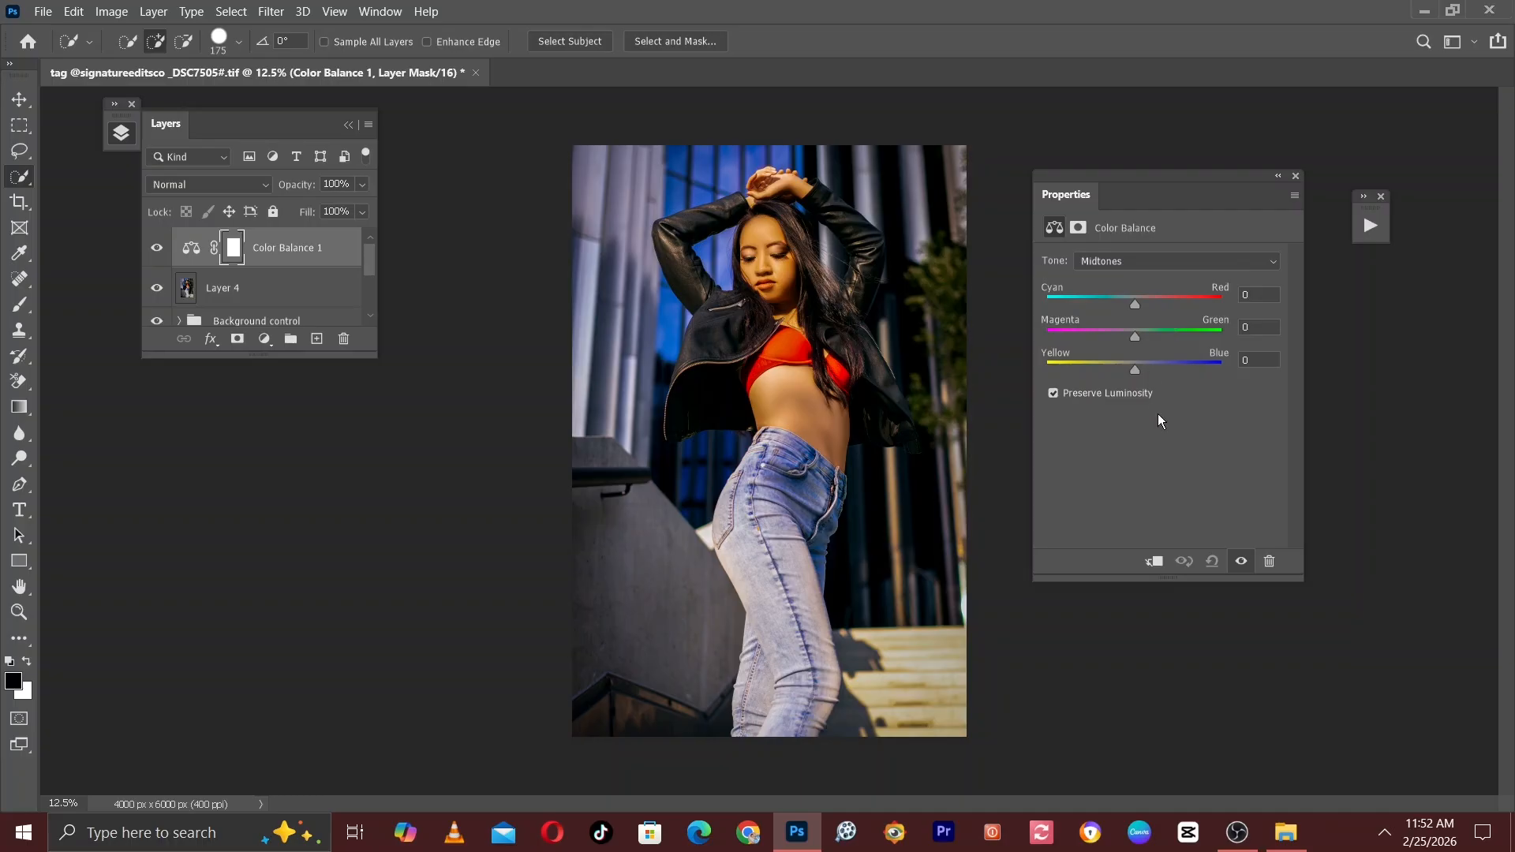
Set the Yellow–Blue value of the Color Balance highlights to +28 while viewing the subject up close.
left_click(1115, 260)
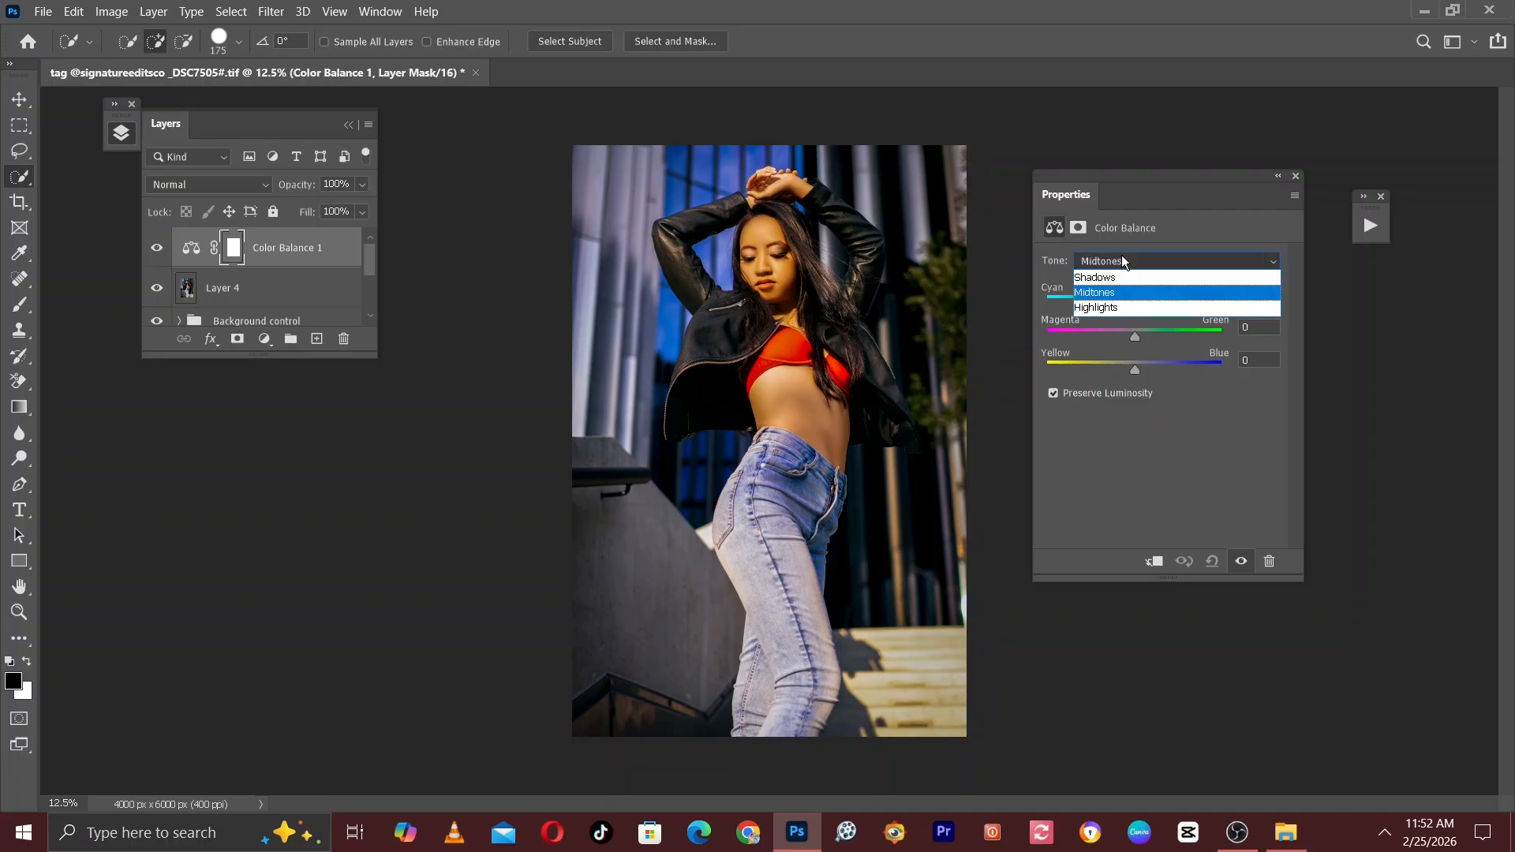
left_click(1107, 308)
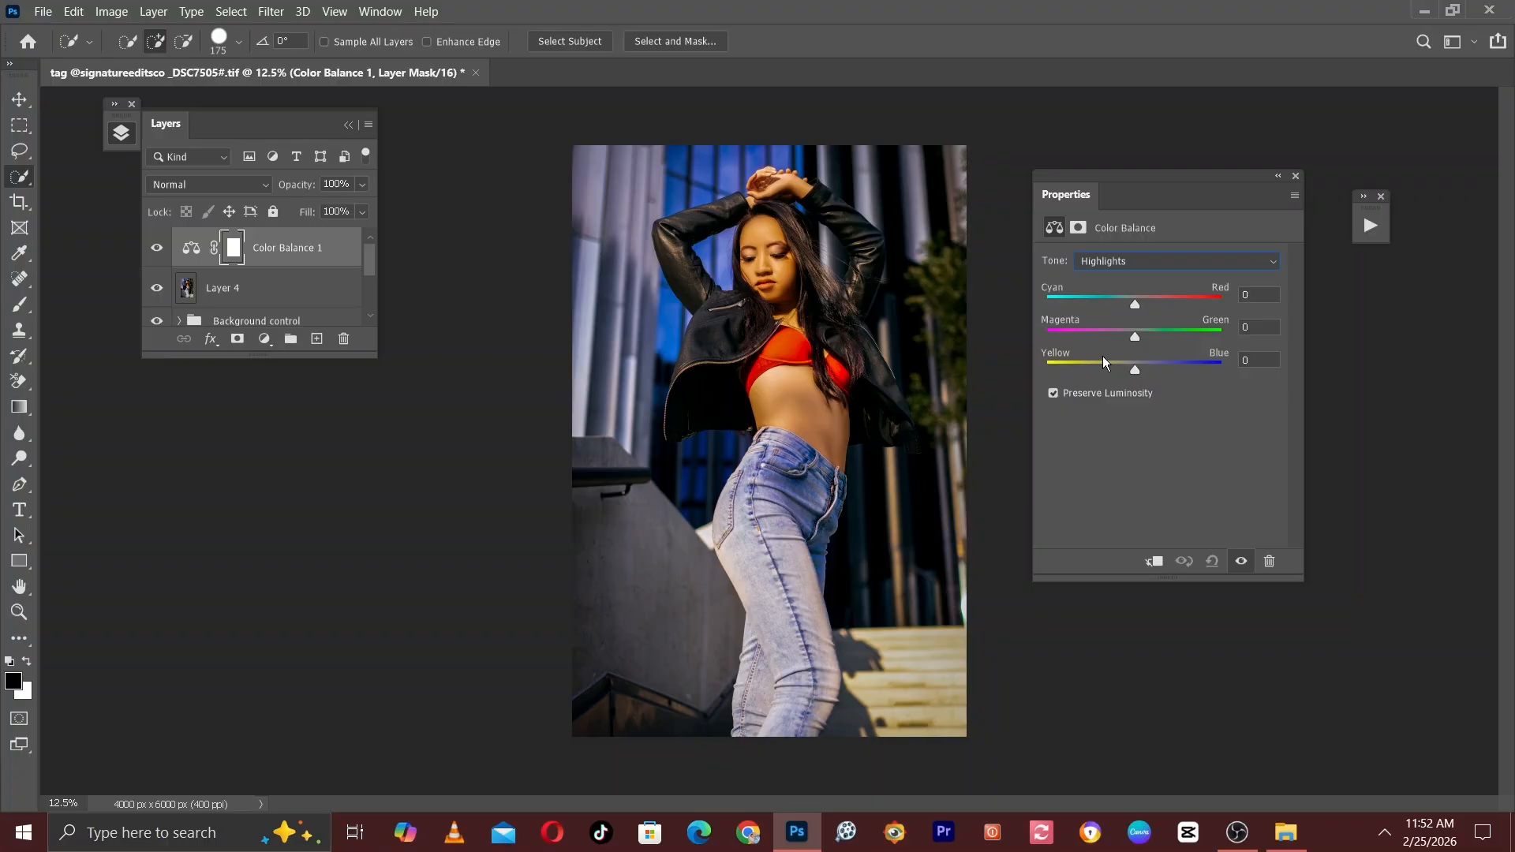
key("ctrl+plus")
key("ctrl+plus")
key("ctrl+plus")
left_click_drag(909, 226, 806, 549)
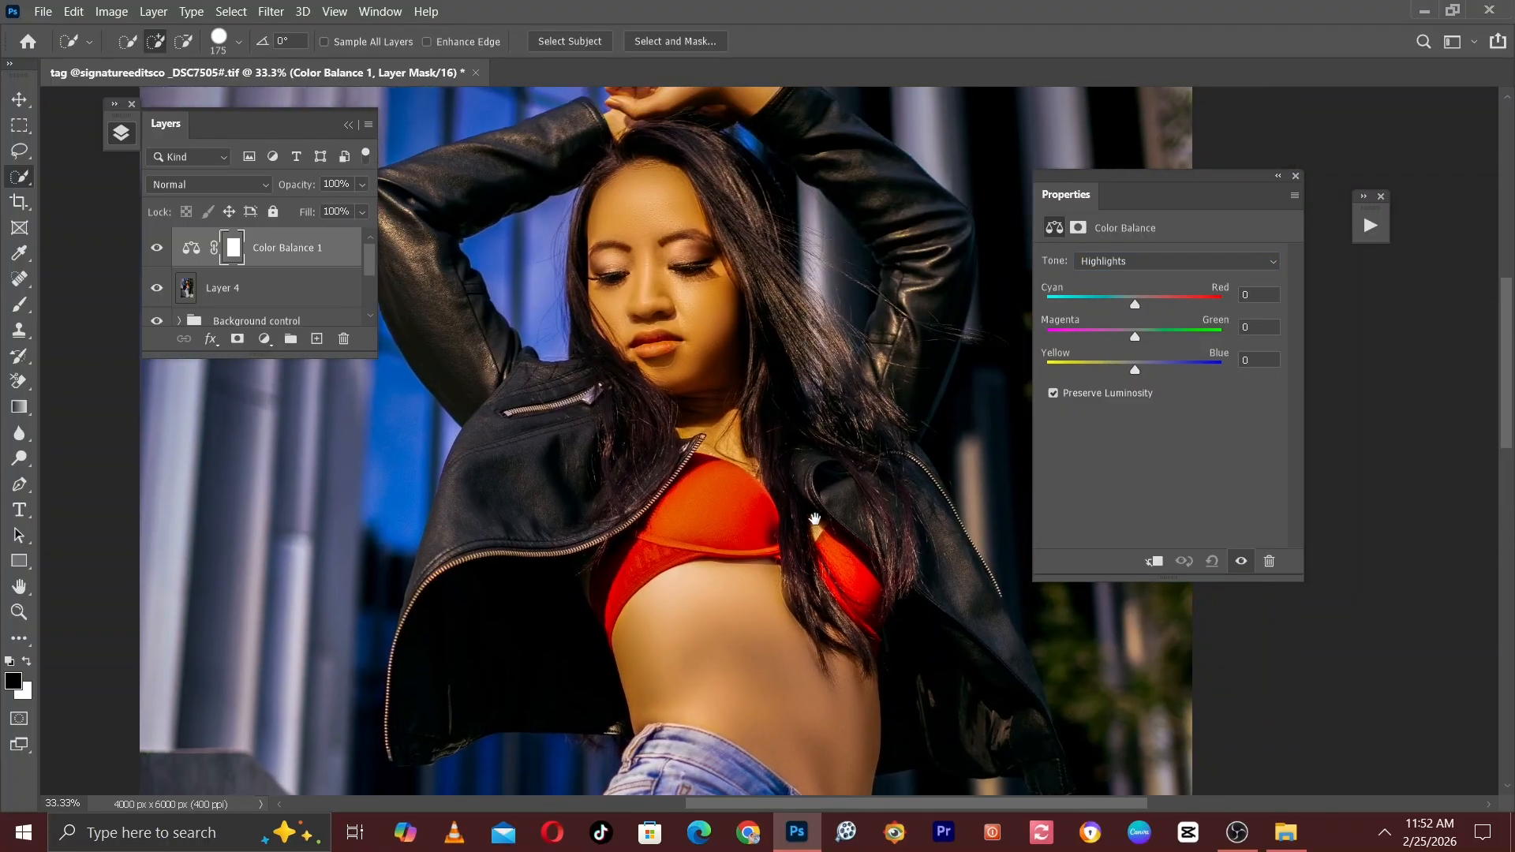
left_click(1138, 371)
left_click(1138, 371)
left_click_drag(1138, 370, 1148, 367)
left_click_drag(1134, 366, 1160, 367)
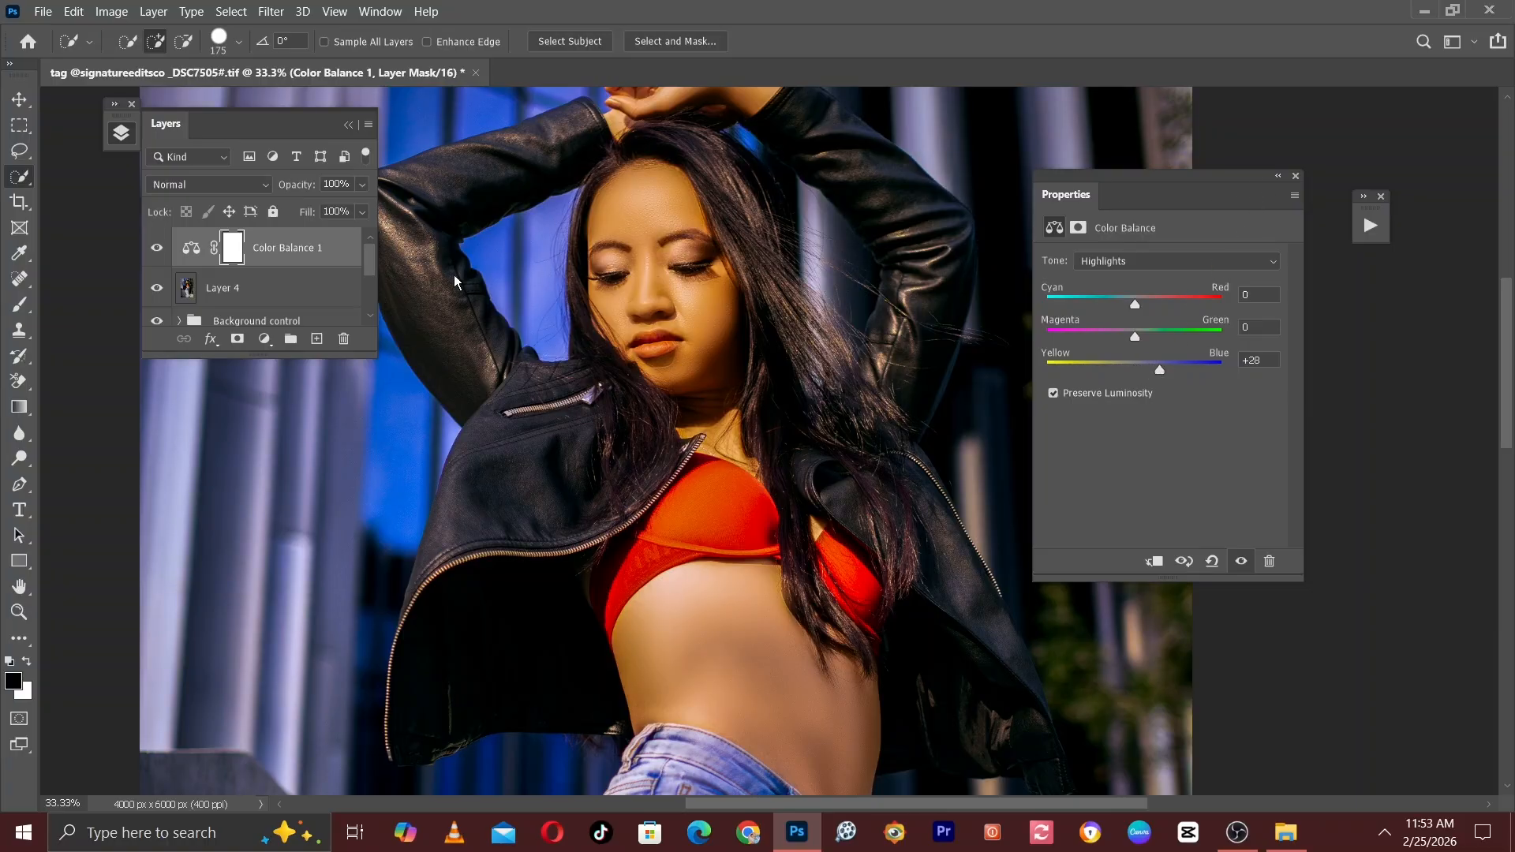
key("ctrl+minus")
key("ctrl+minus")
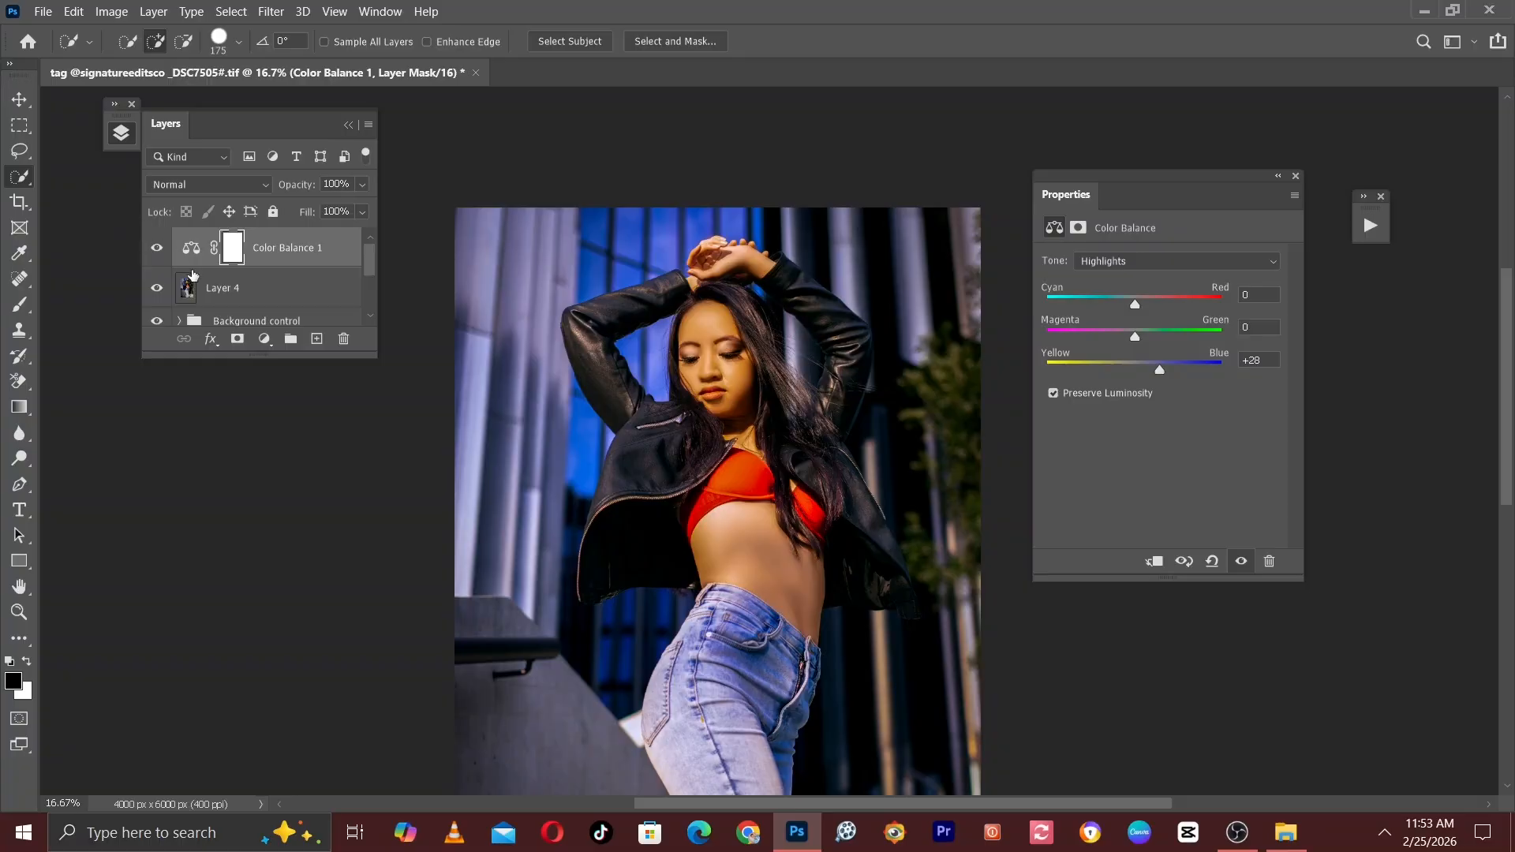
Compare the photo with and without the Color Balance layer and set the highlights' Yellow–Blue value to +16.
left_click(158, 249)
left_click(158, 249)
left_click(157, 249)
left_click(158, 250)
key("ctrl+plus")
key("ctrl+plus")
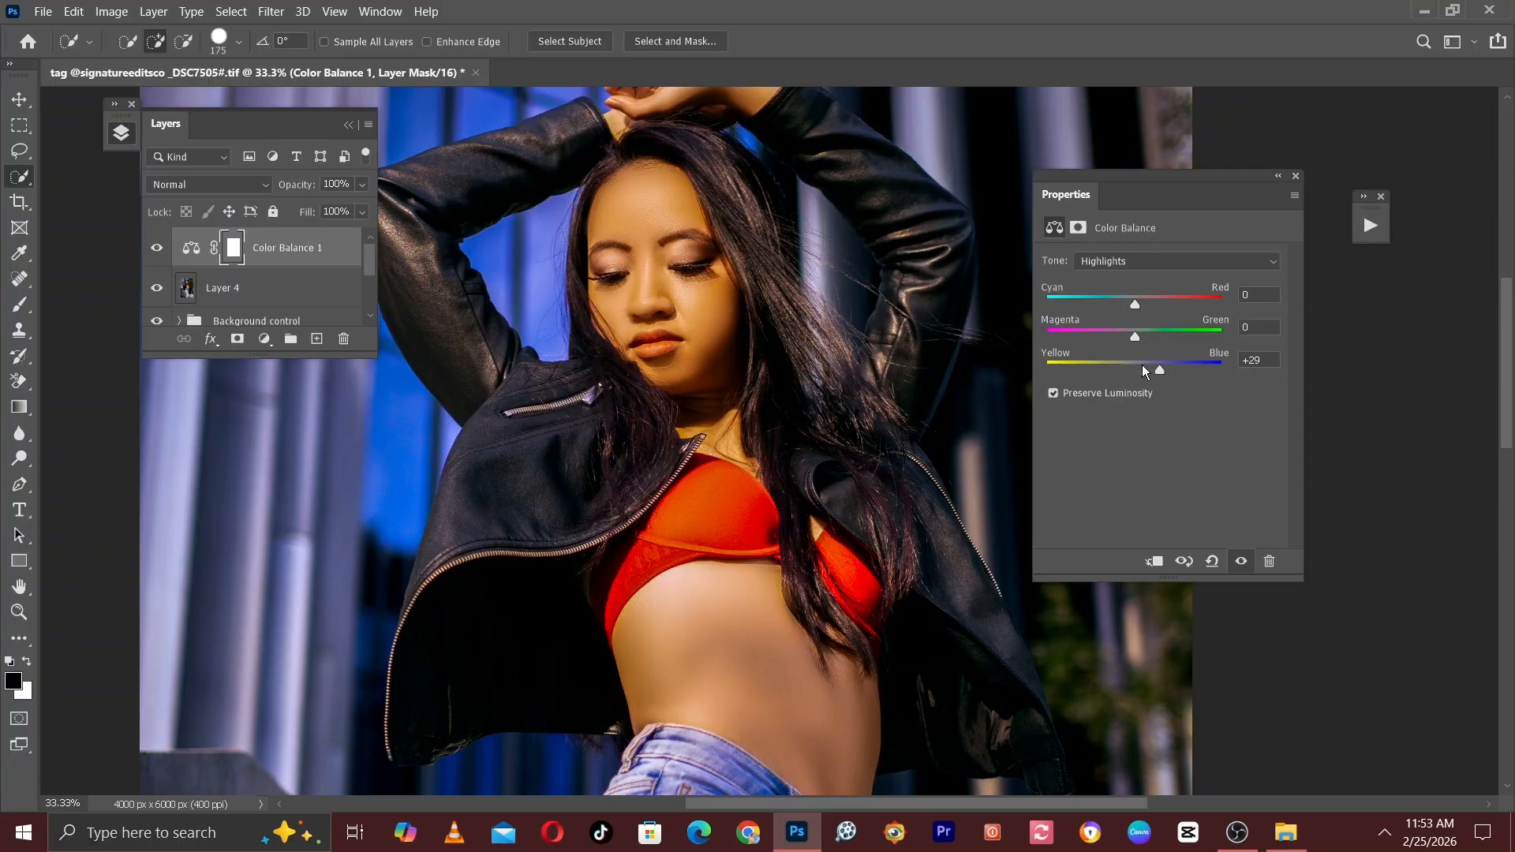
mouse_move(1142, 365)
left_mouse_down()
mouse_move(1128, 365)
mouse_move(1147, 365)
left_mouse_up()
key("ctrl+minus")
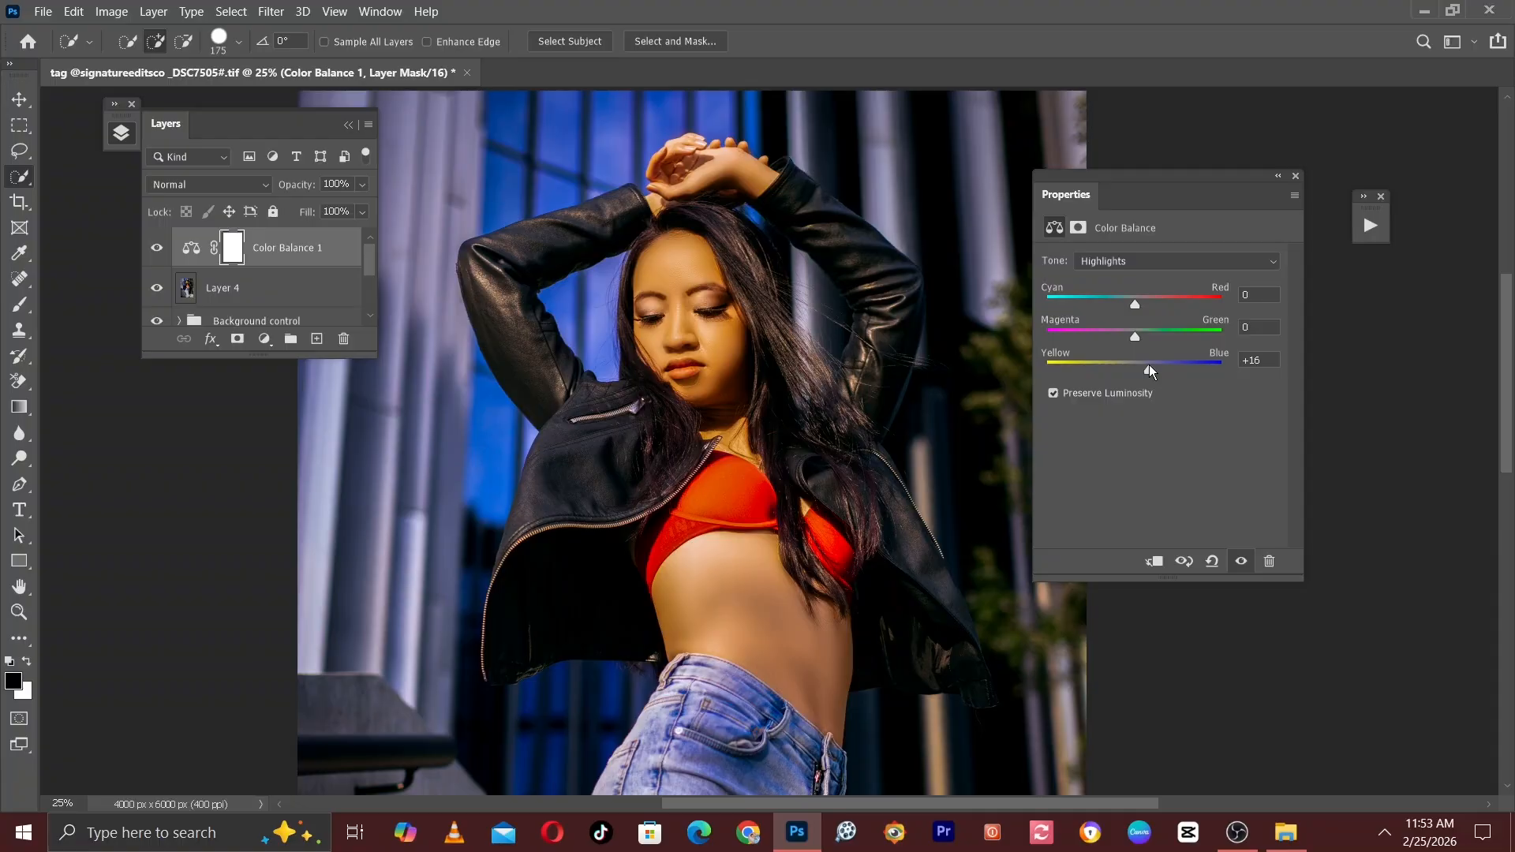
key("ctrl+plus")
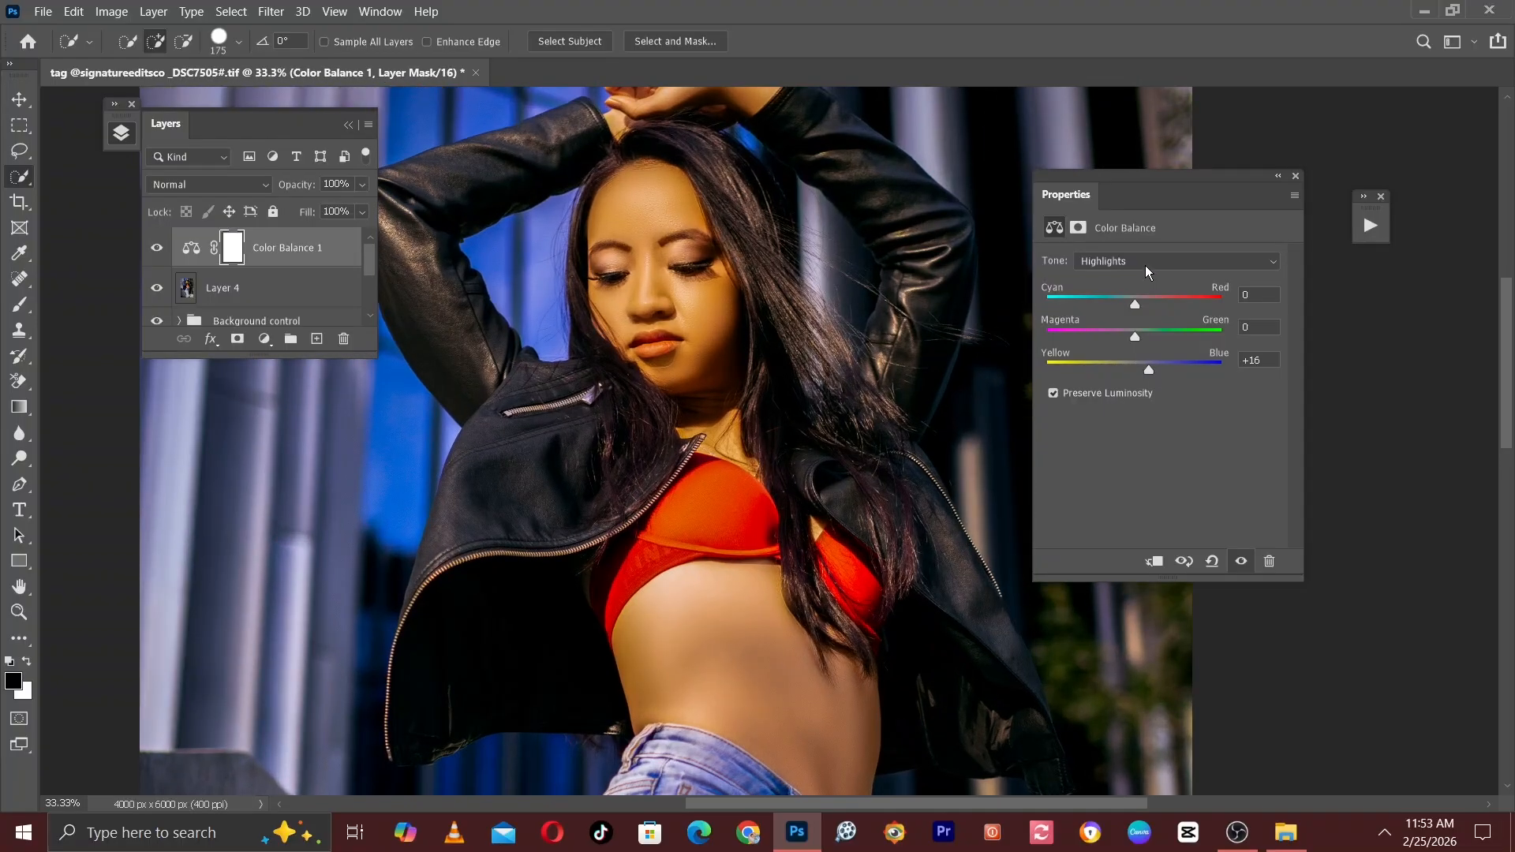
Set the Yellow–Blue value of the Color Balance shadows to +2.
left_click(1093, 268)
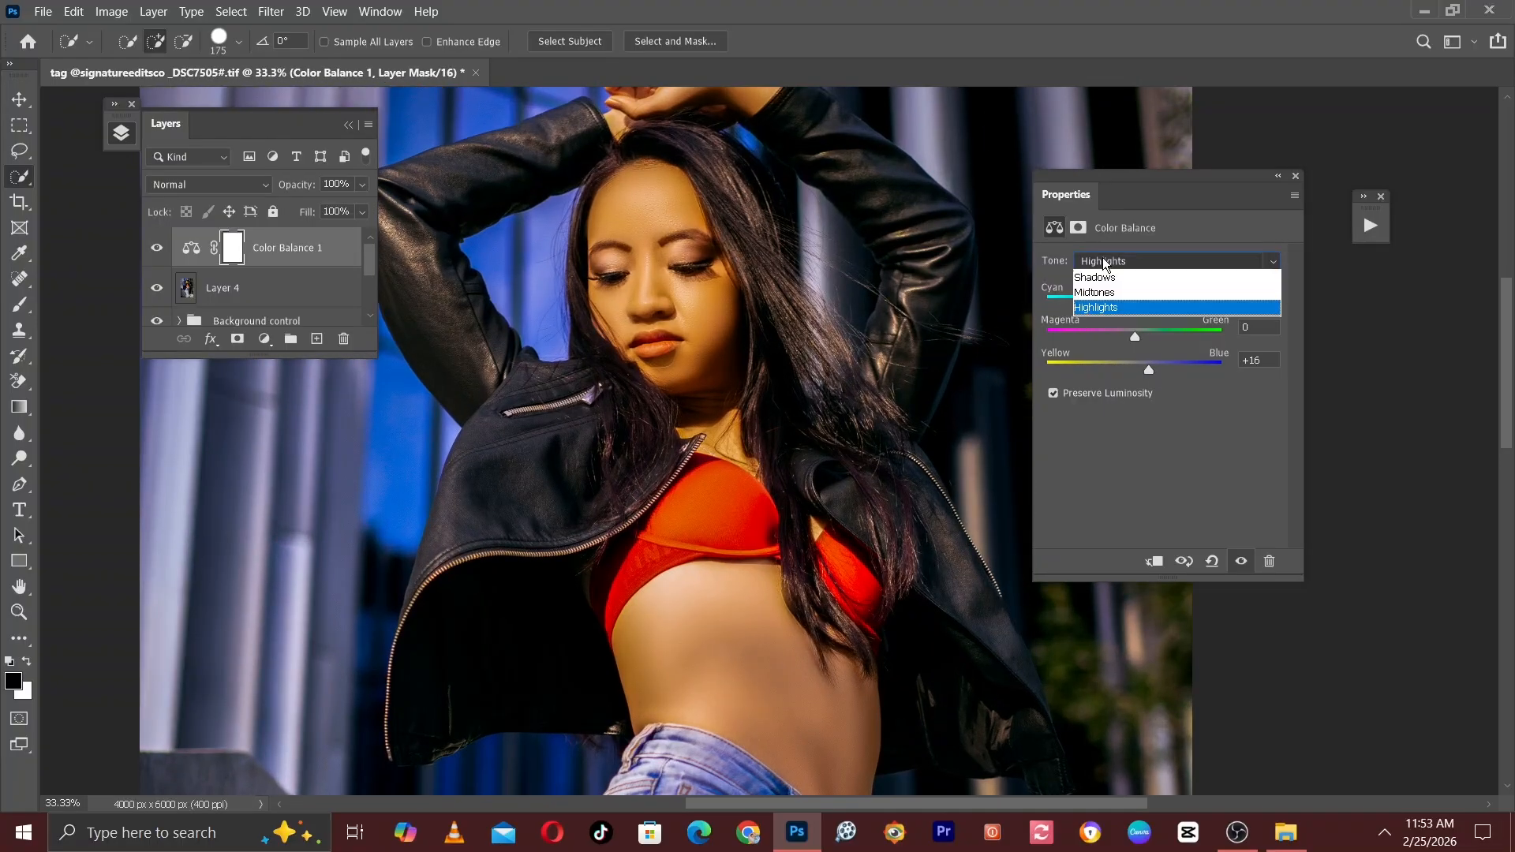
left_click(1091, 281)
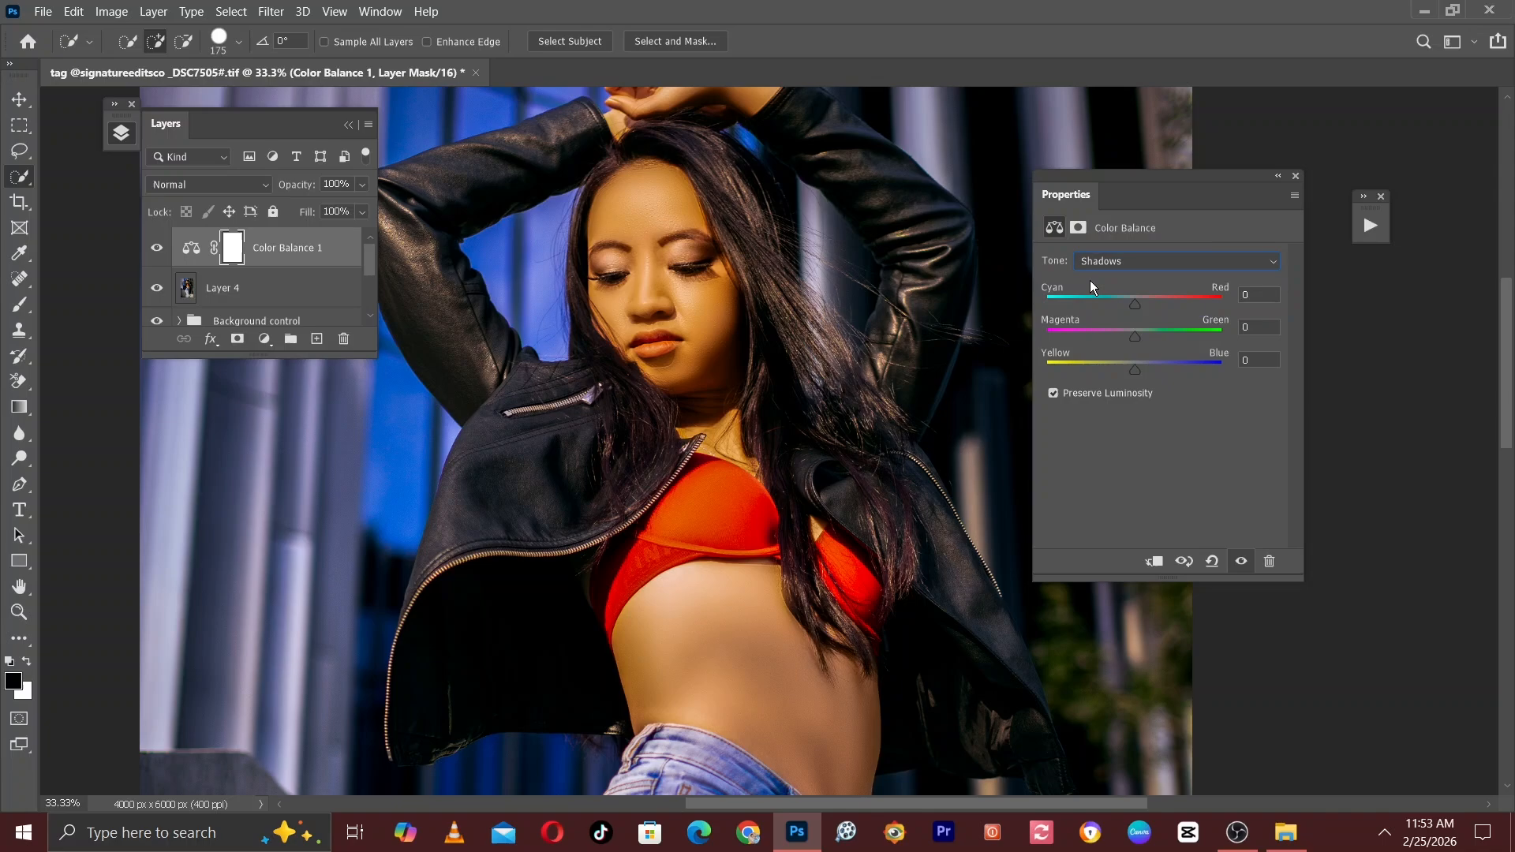
left_click(1138, 368)
left_click(1139, 368)
left_click_drag(1139, 367, 1138, 370)
Set the Yellow–Blue value of the Color Balance midtones to +7.
left_click(1113, 262)
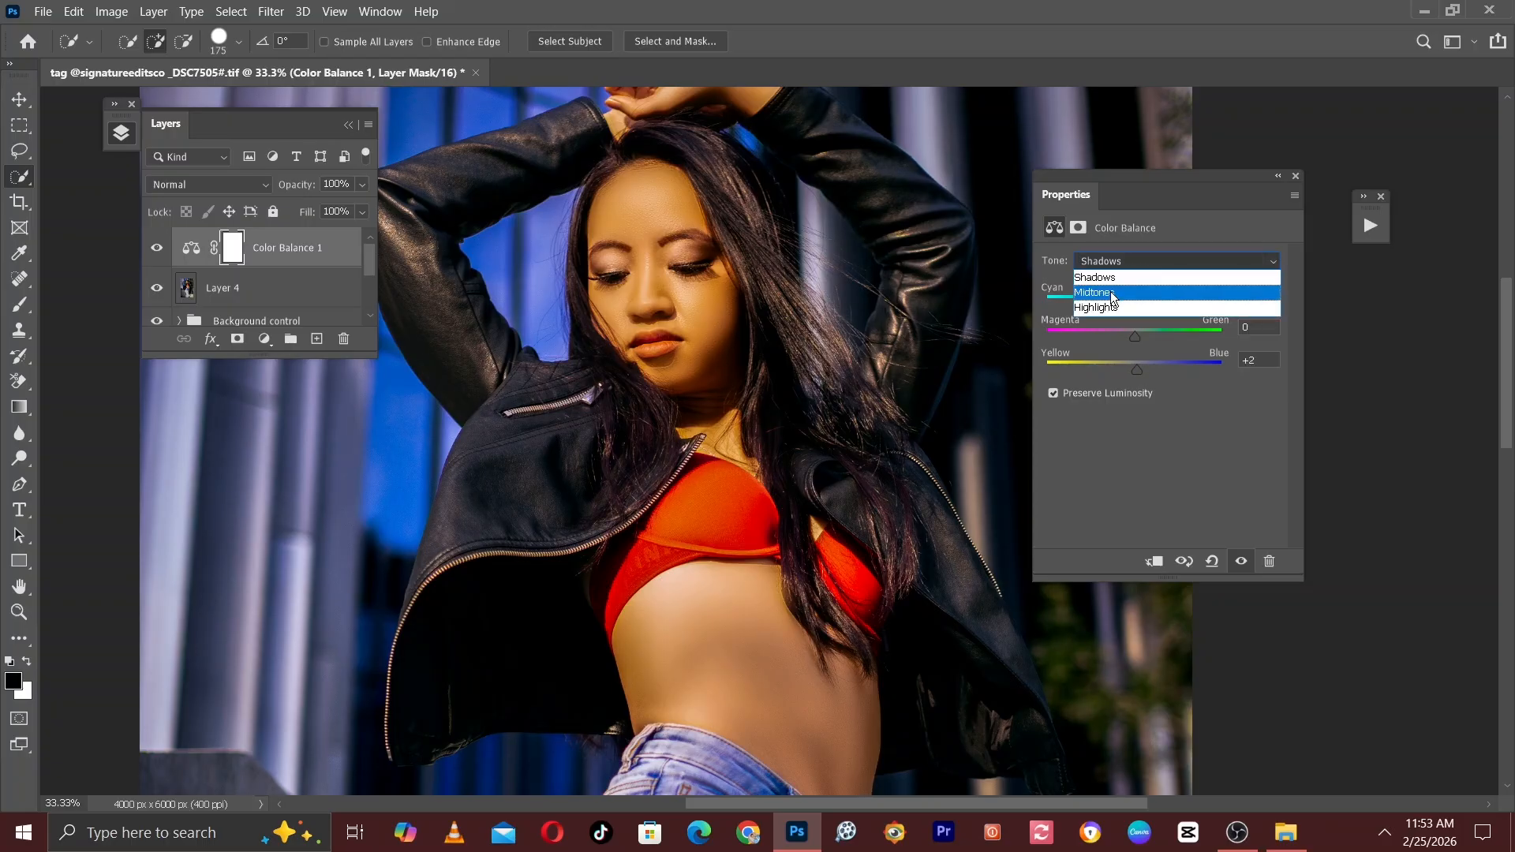
left_click(1125, 290)
left_click_drag(1139, 368, 1142, 365)
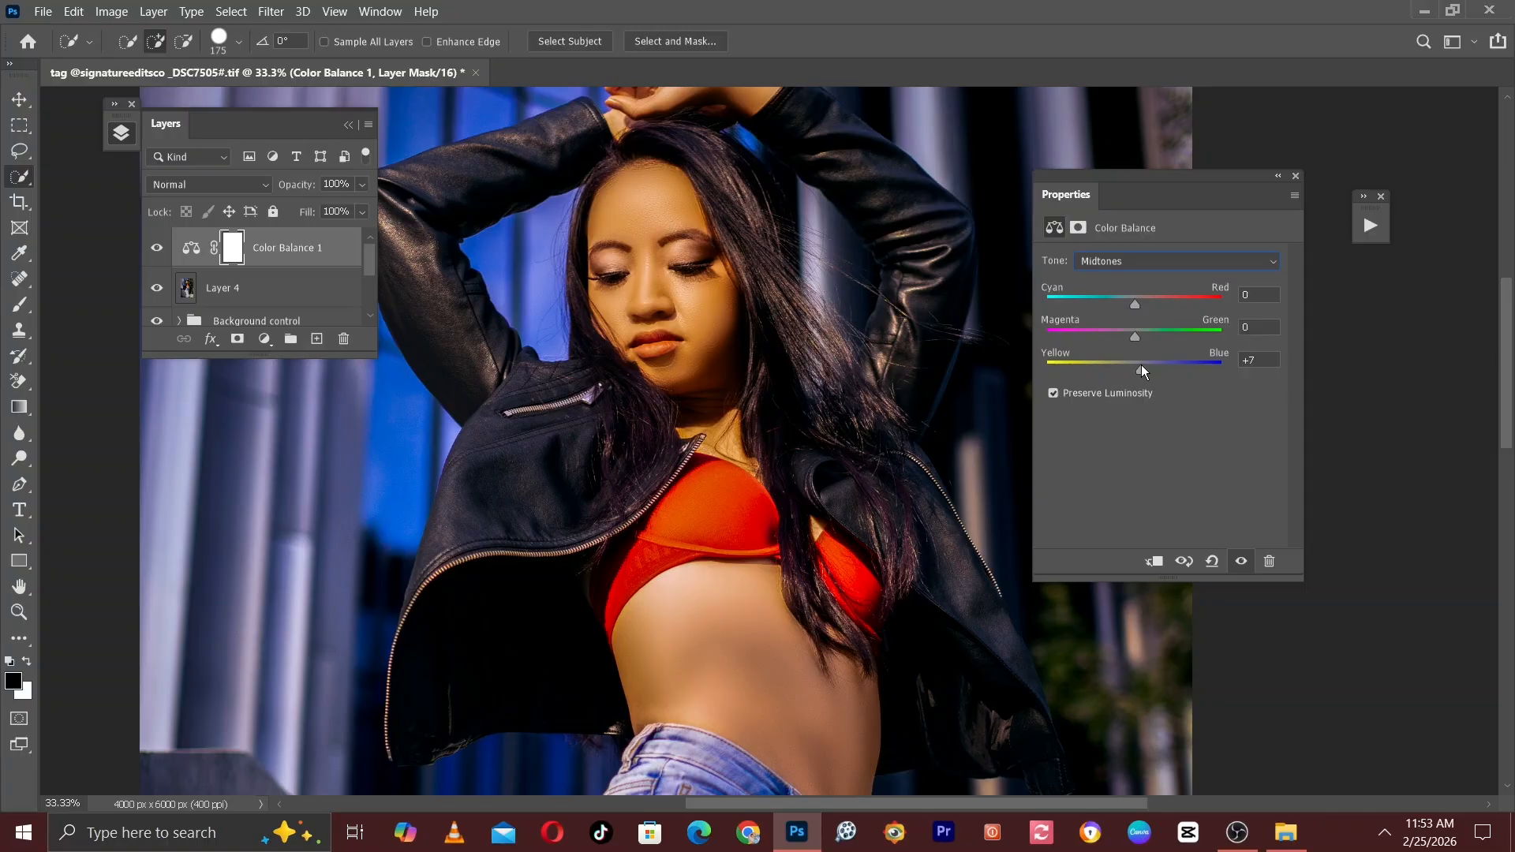
View the whole photo and compare it with and without the Color Balance adjustment.
key("ctrl+minus")
key("ctrl+minus")
key("ctrl+minus")
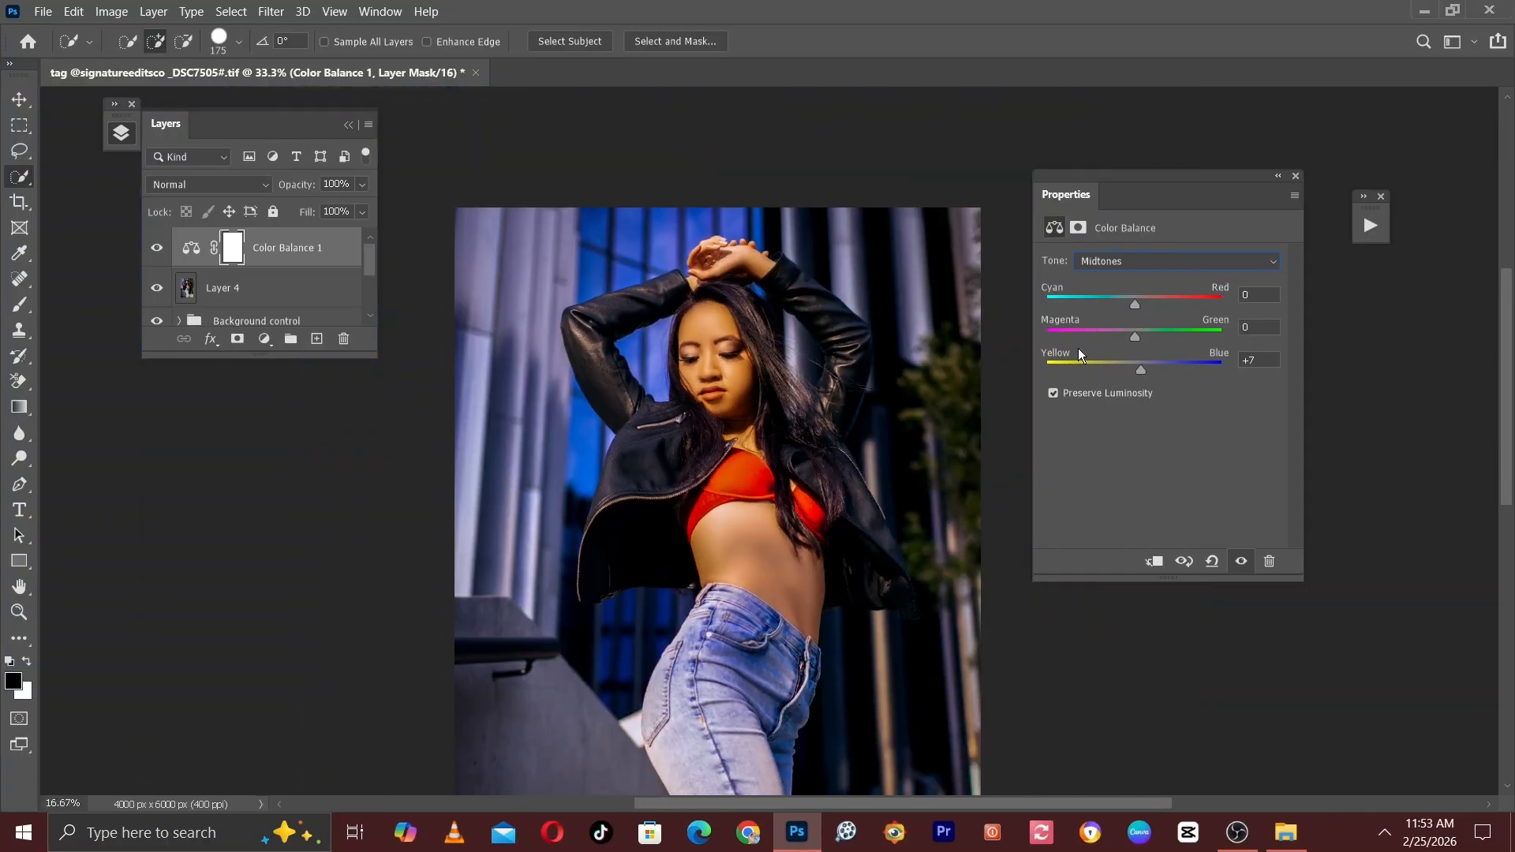
left_click(157, 249)
left_click(157, 249)
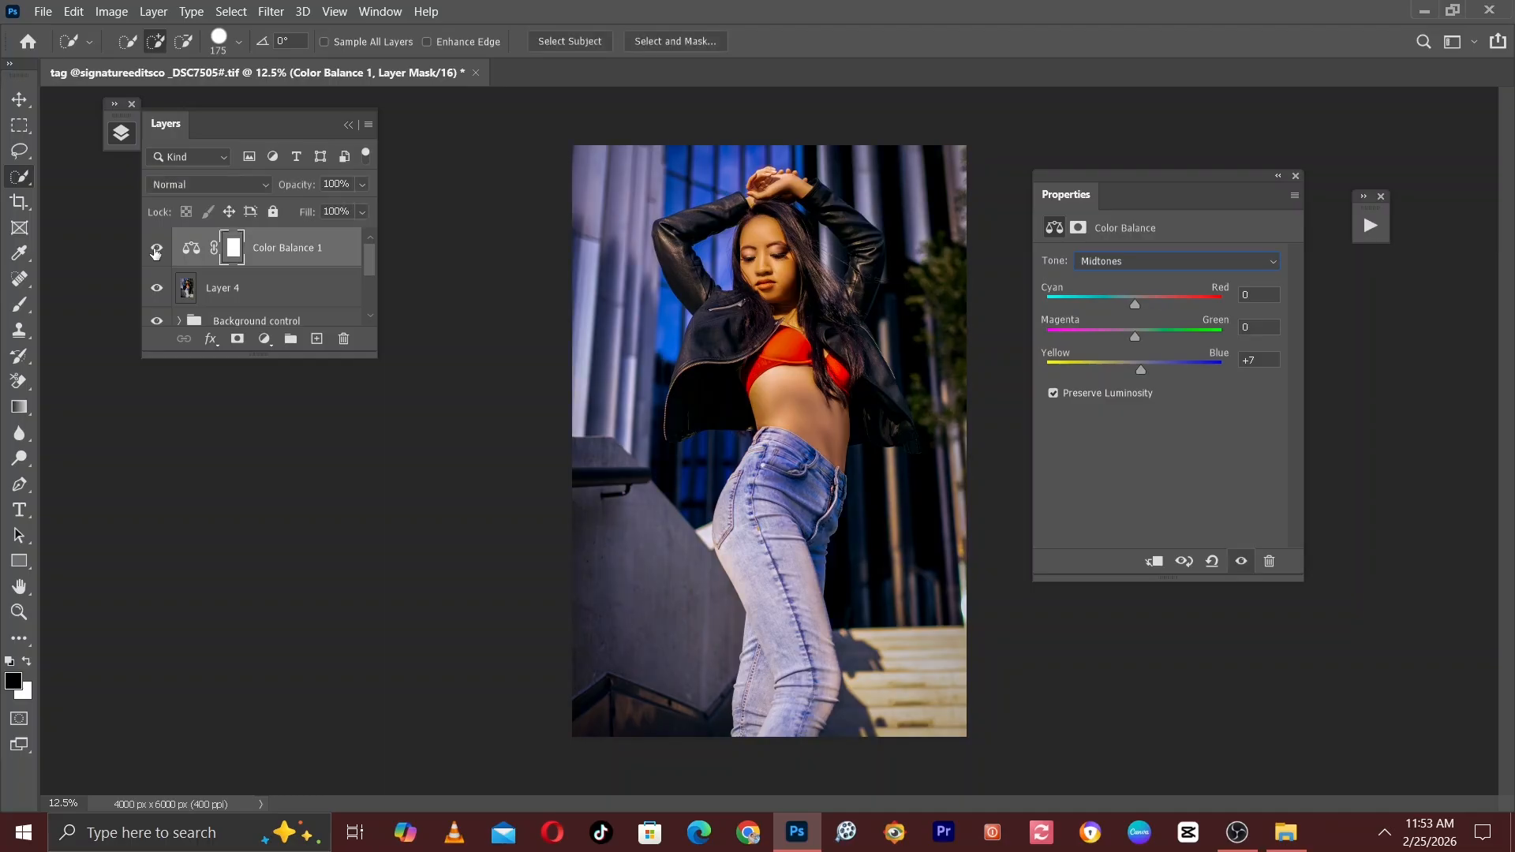
left_click(158, 249)
left_click(157, 249)
Set the Magenta–Green value of the Color Balance midtones to +4.
left_click(1134, 337)
left_click(1181, 260)
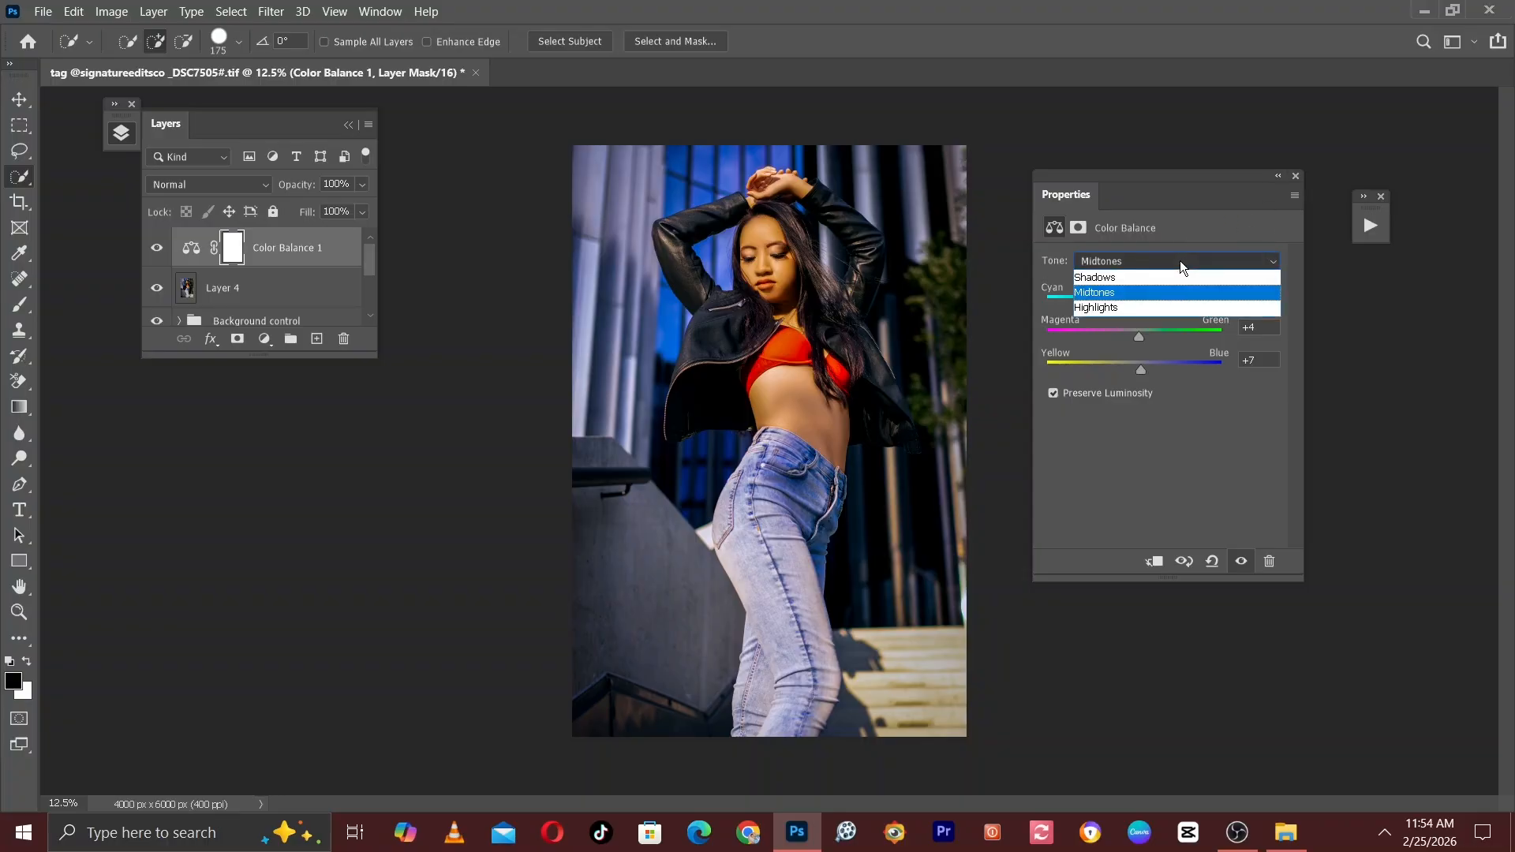
left_click(1181, 260)
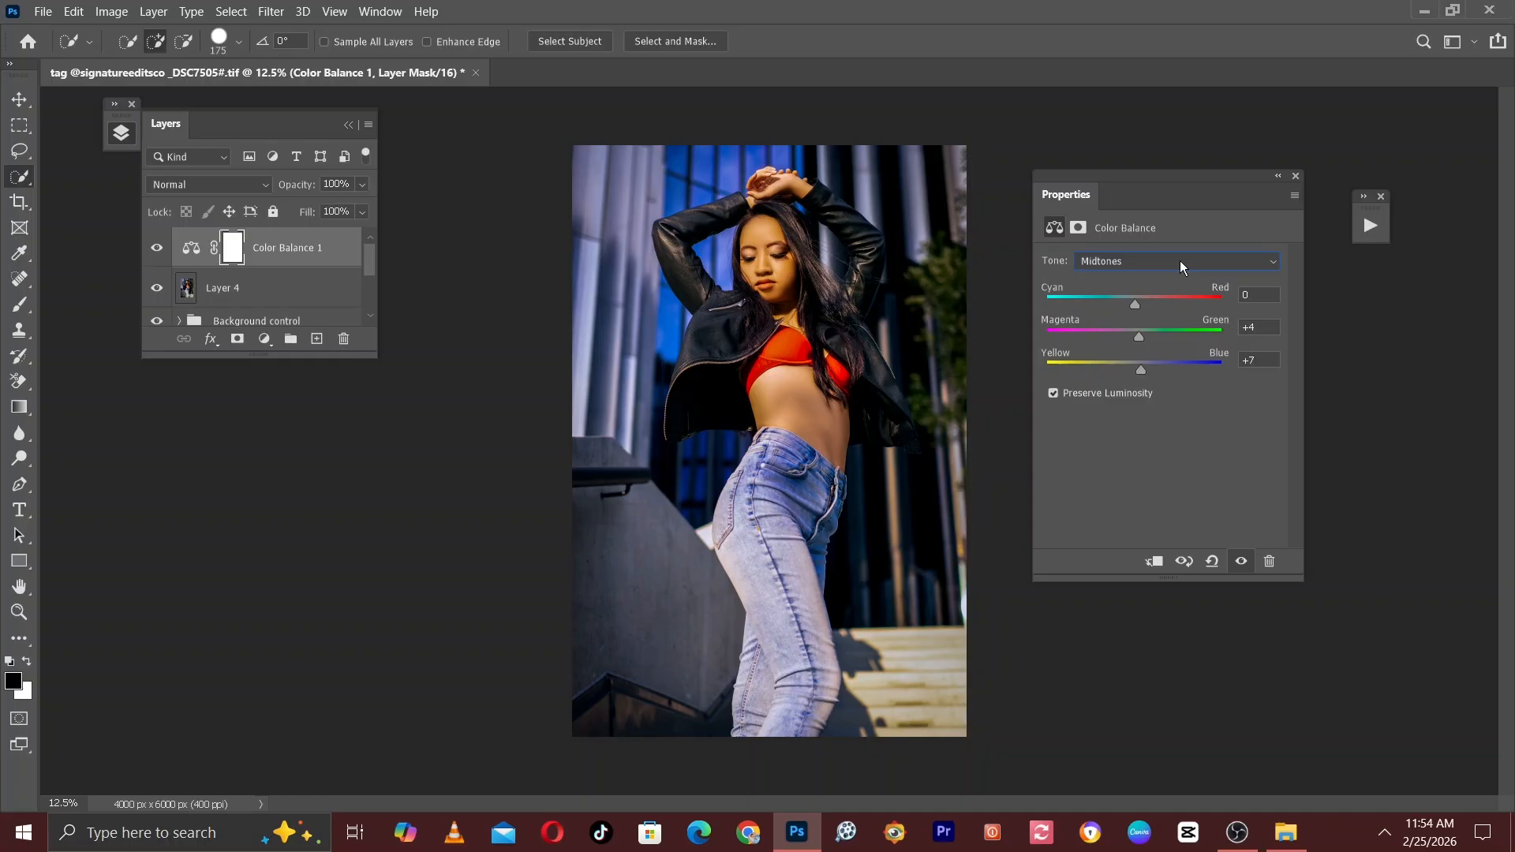
Toggle the Color Balance layer's visibility to check its overall effect, and collapse its adjustment settings.
left_click(153, 249)
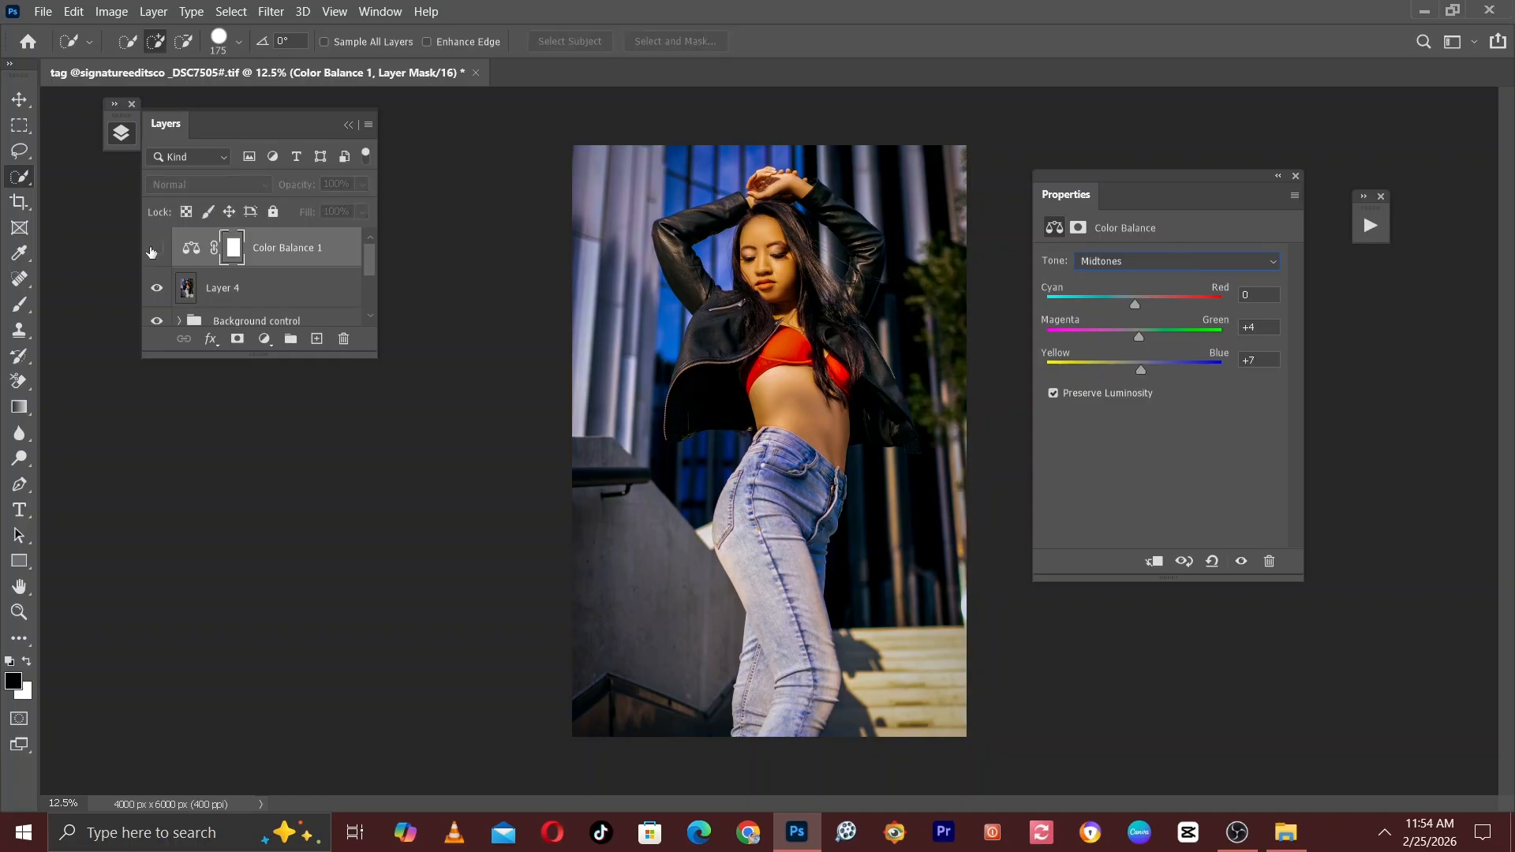
left_click(153, 249)
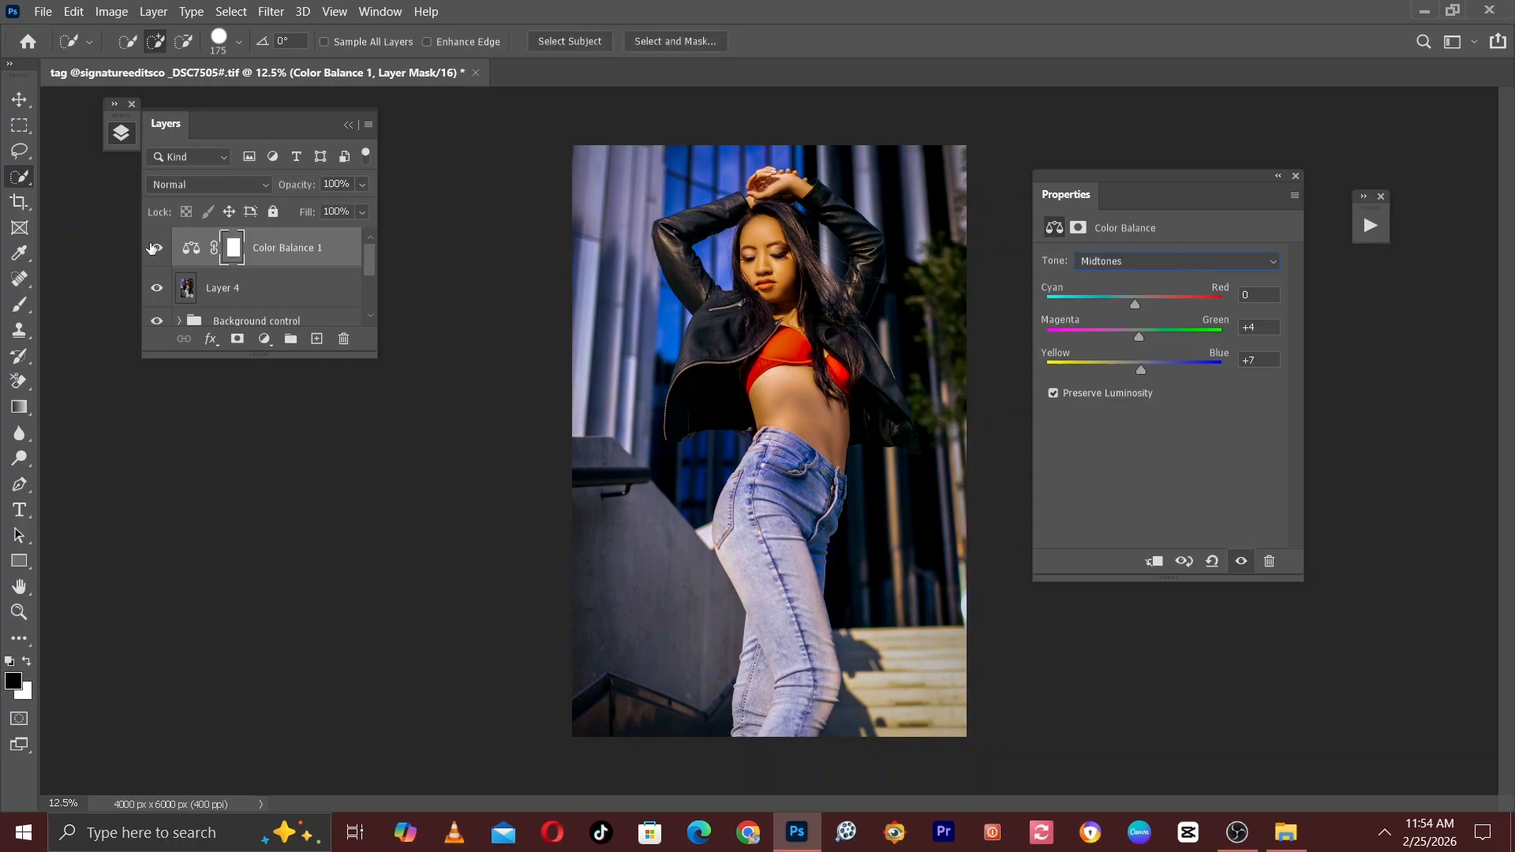
left_click(158, 249)
left_click(158, 250)
left_click(1277, 176)
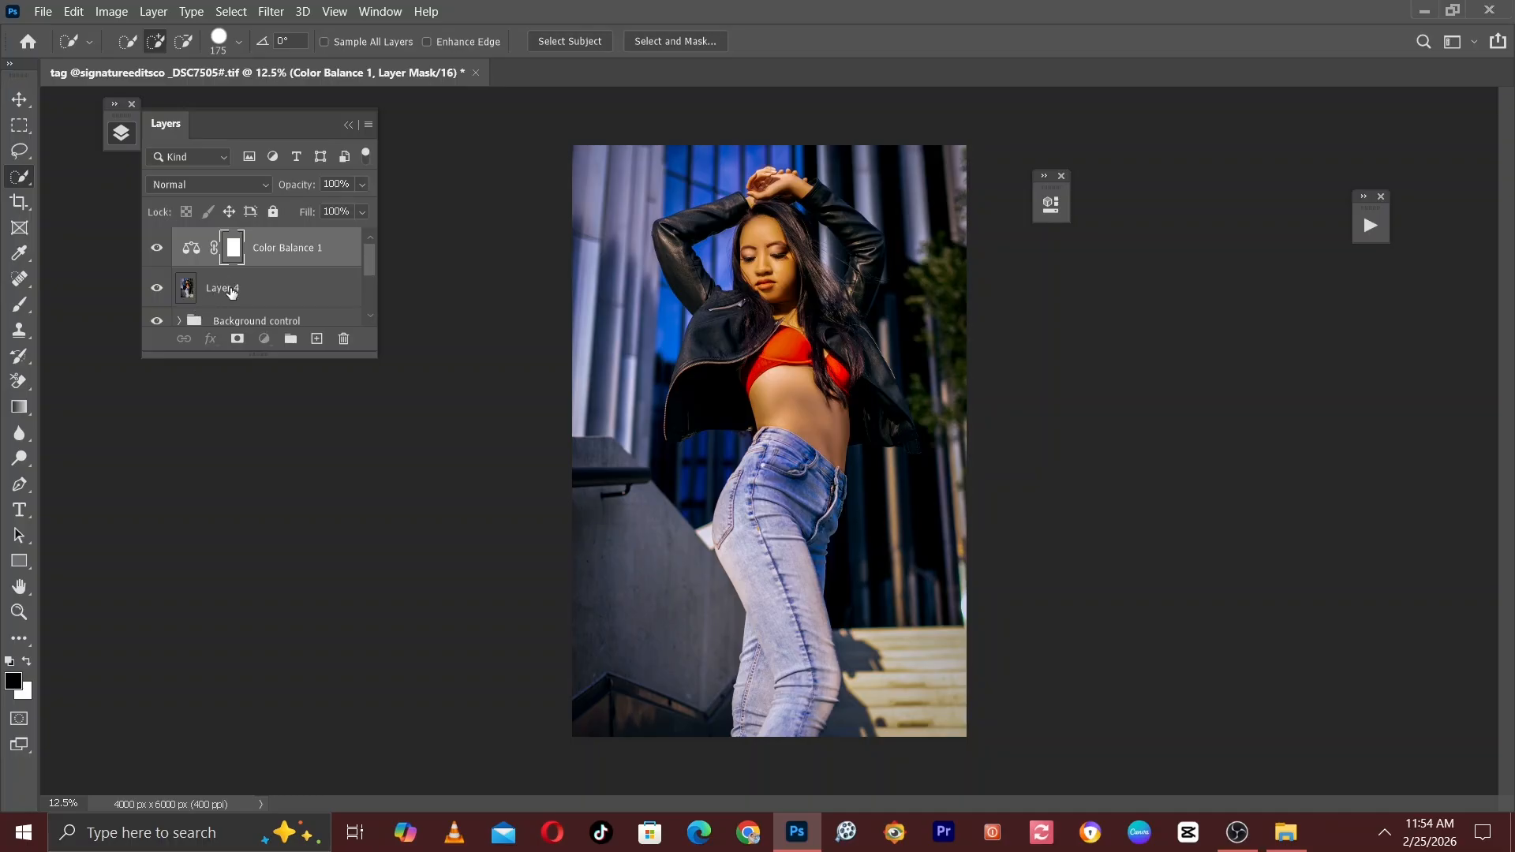
Group the Color Balance 1 layer with Layer 4 and name the group Color correction.
left_click(225, 297)
left_click(278, 256, "ctrl")
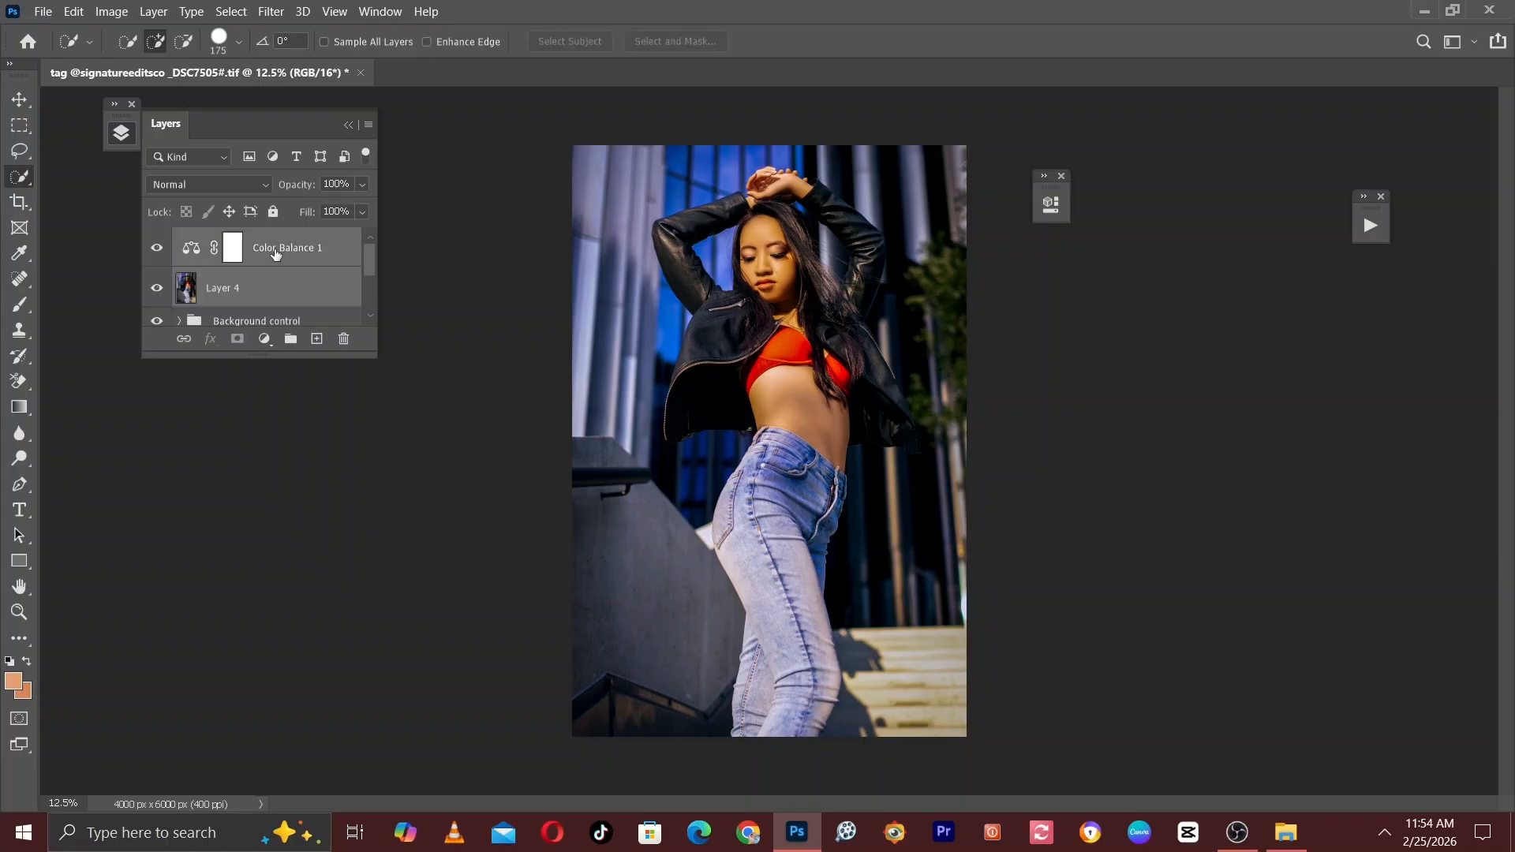
key("ctrl+g")
double_click(230, 239)
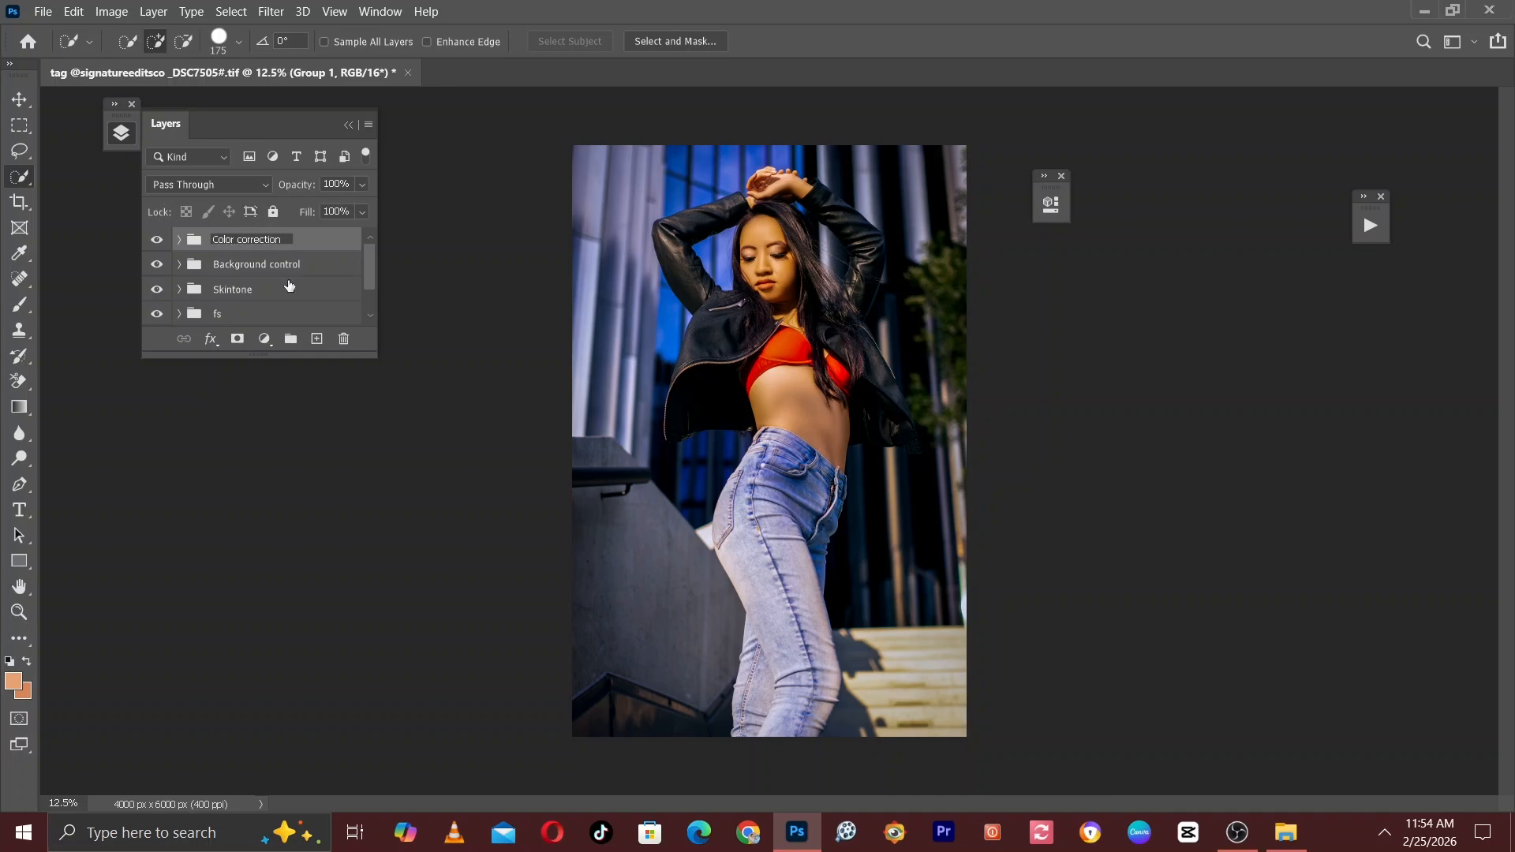
key("Return")
Compare the photo with and without the Color correction group and adjust the group's opacity.
left_click(237, 245, "ctrl")
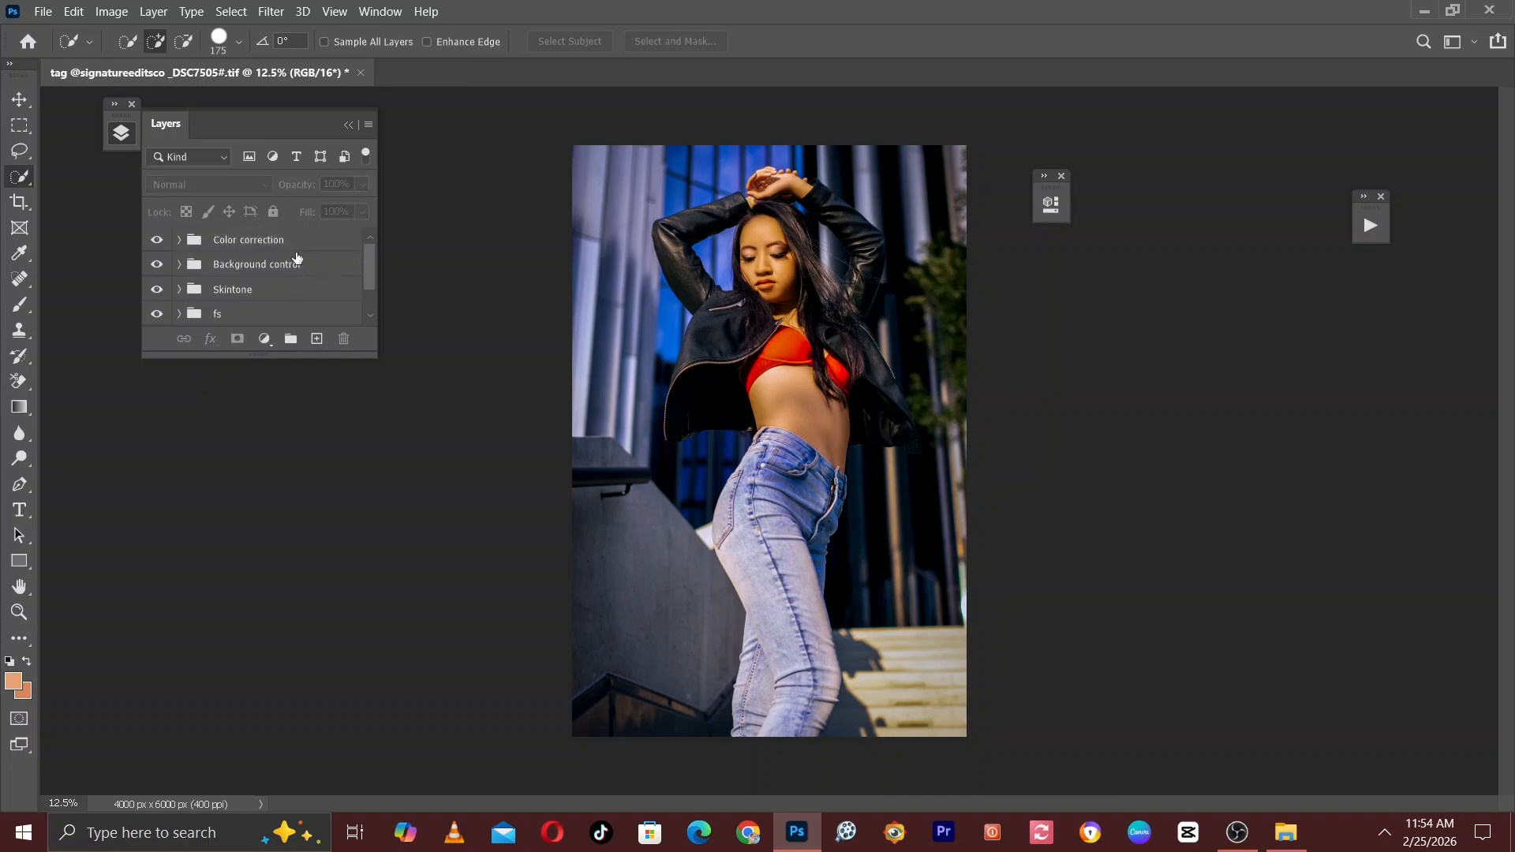
left_click(157, 241)
left_click(157, 241)
left_click(302, 249)
left_click(362, 185)
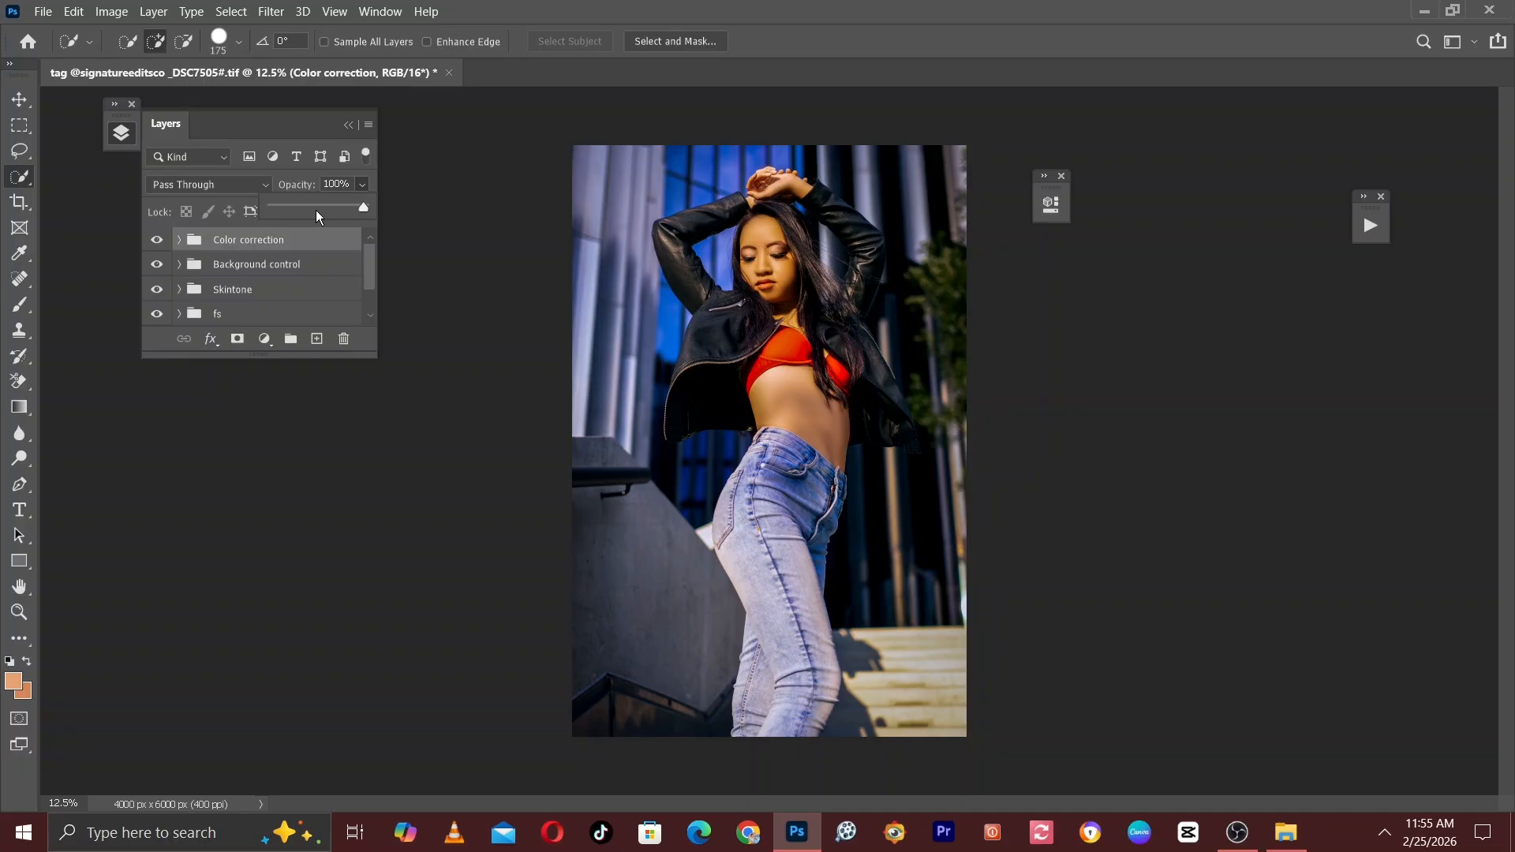
left_click_drag(317, 215, 273, 218)
left_click(427, 274)
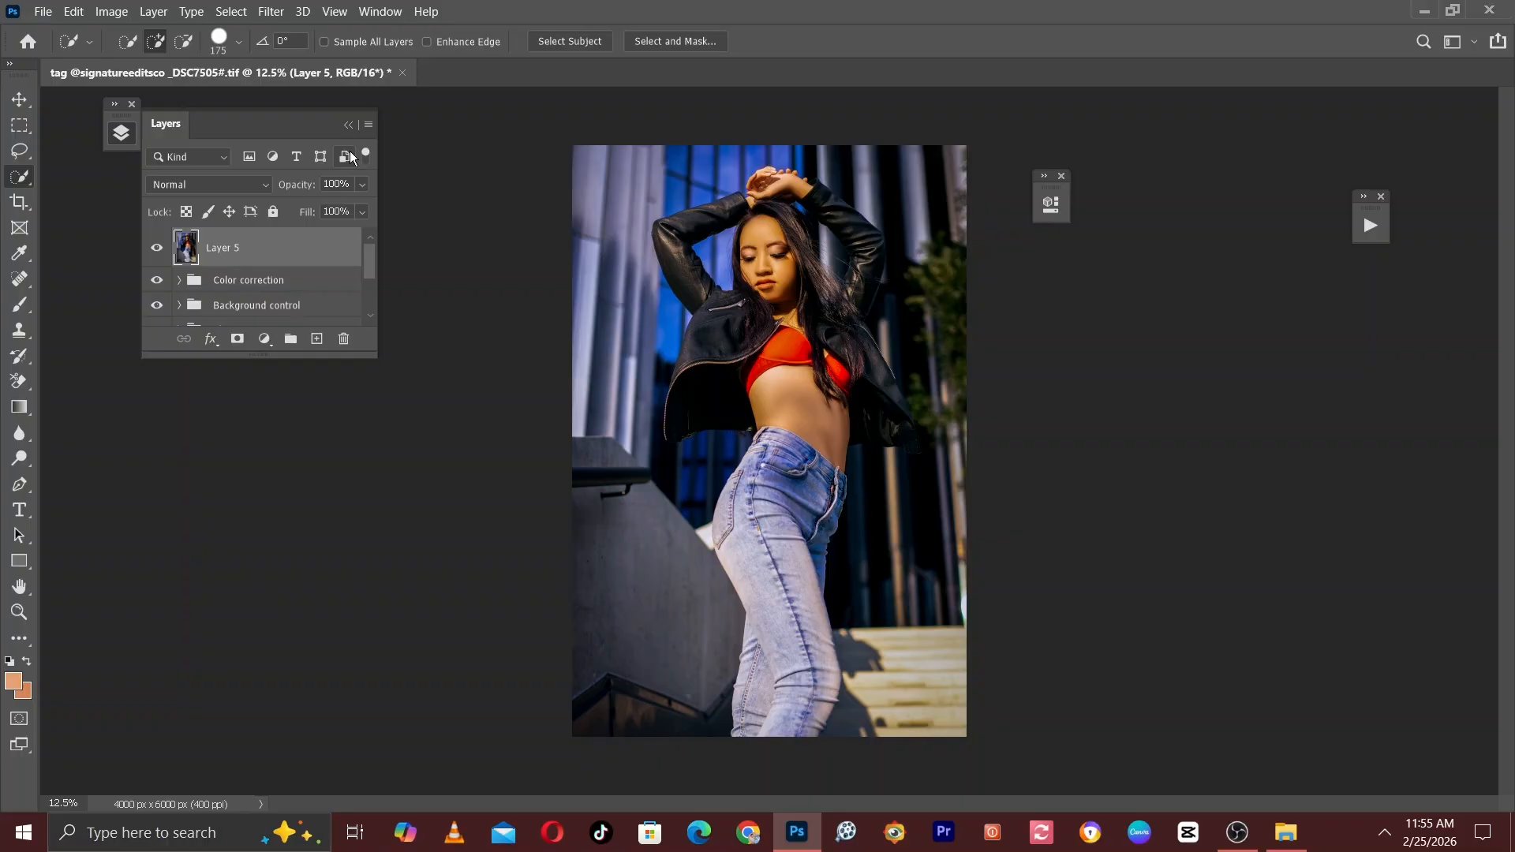
Stamp the visible image onto a new layer above the Color correction group and open it in Camera Raw, zoomed in on the face.
left_click(271, 11)
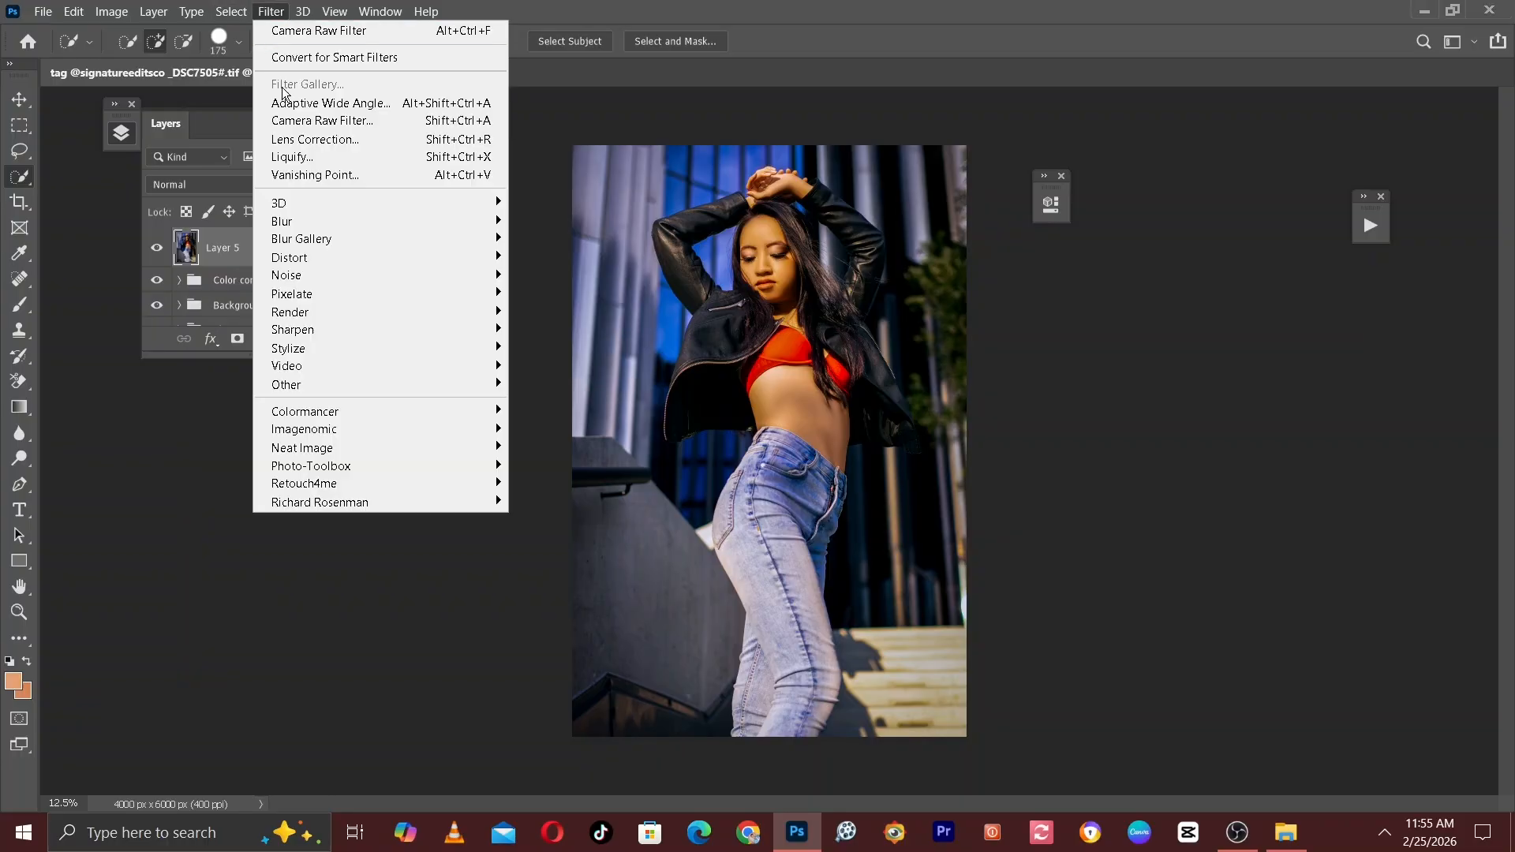
left_click(306, 123)
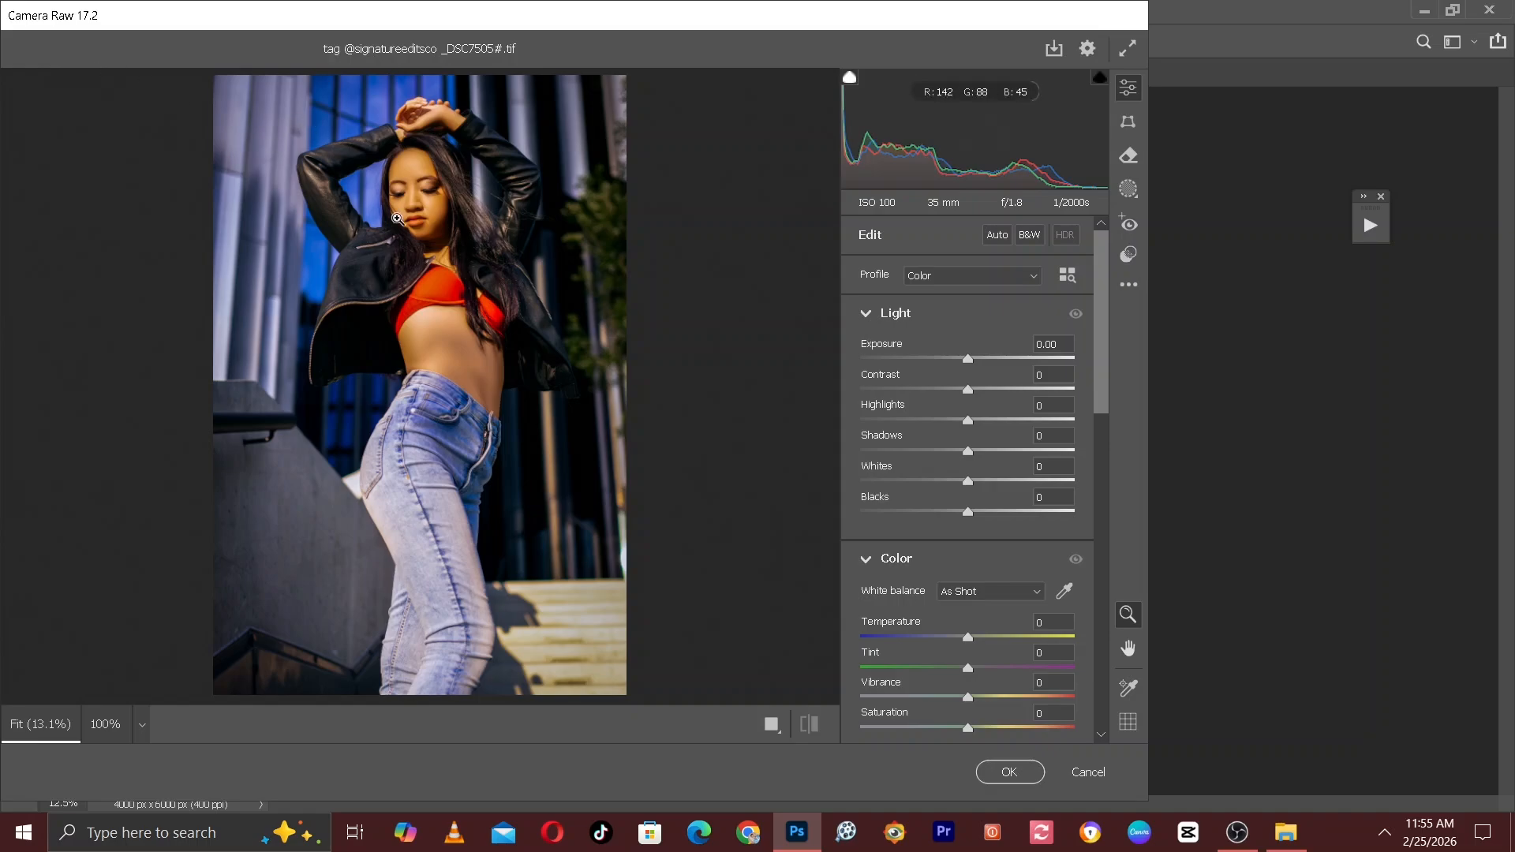
left_click(417, 166)
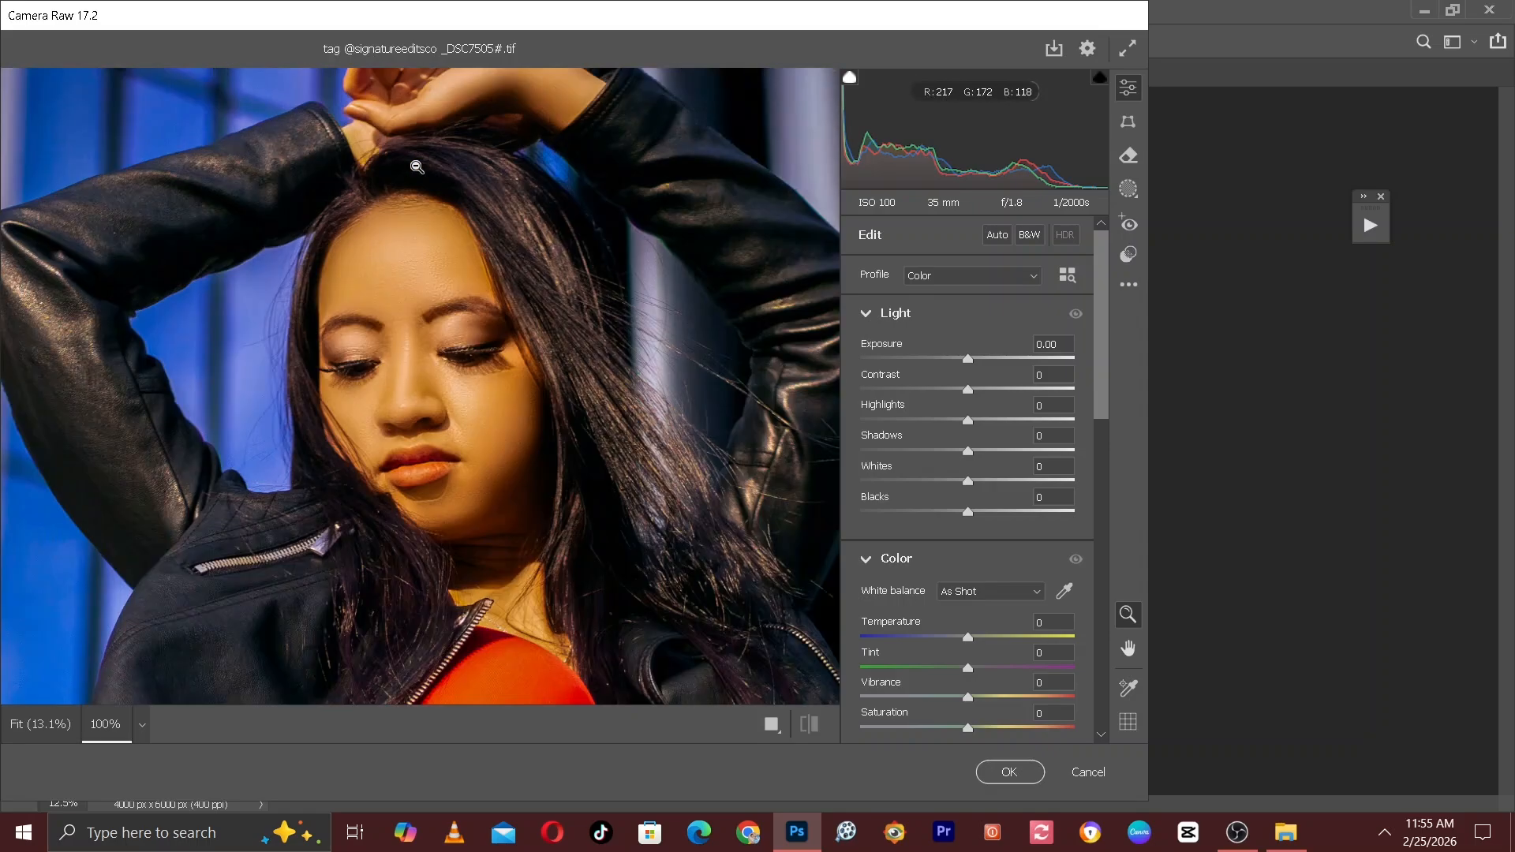
left_click_drag(451, 233, 613, 176)
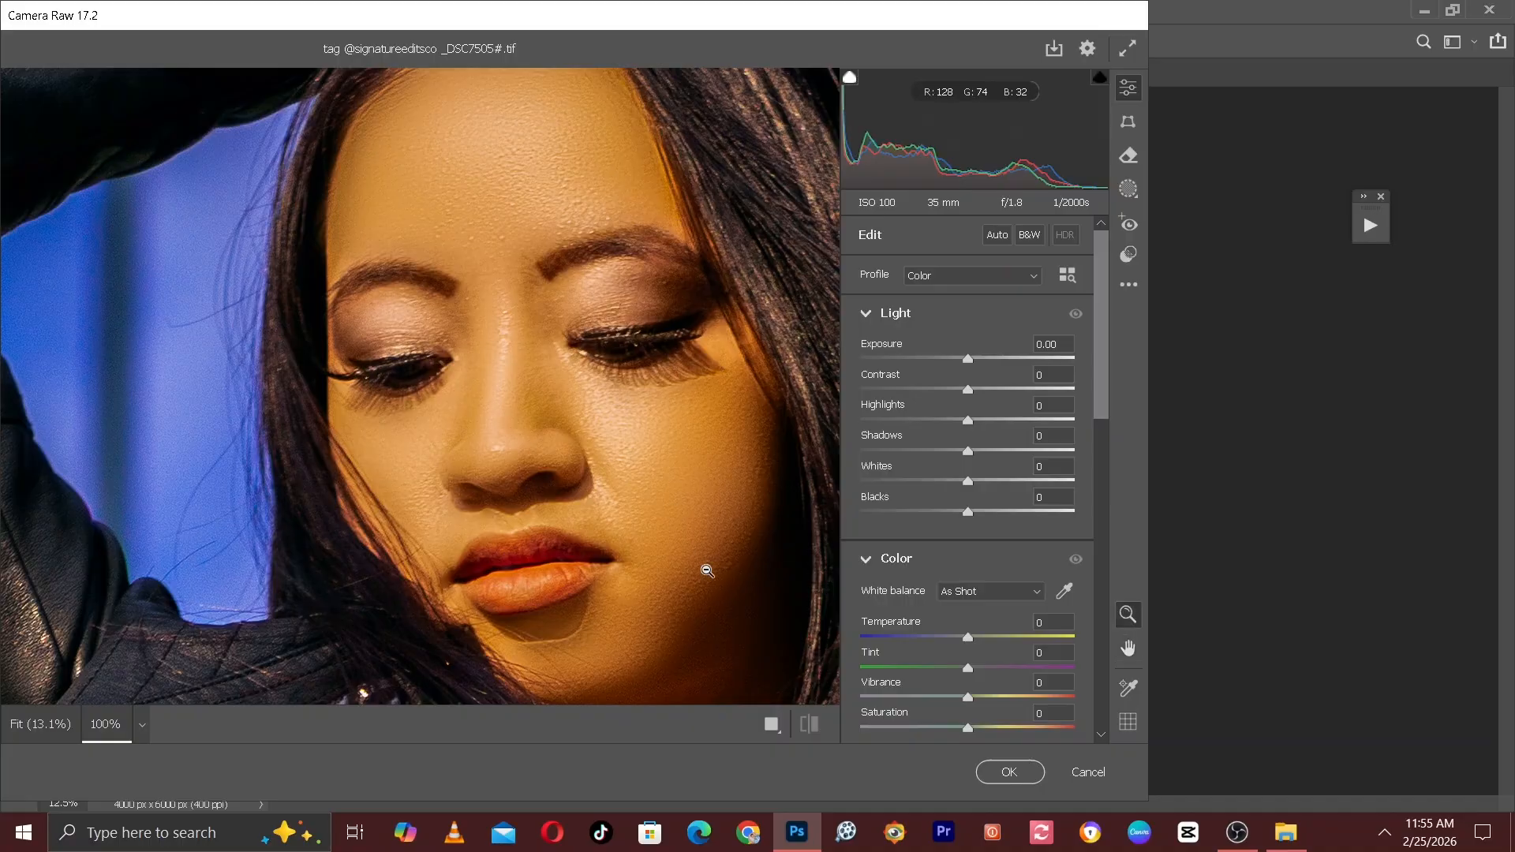
key("ctrl+minus")
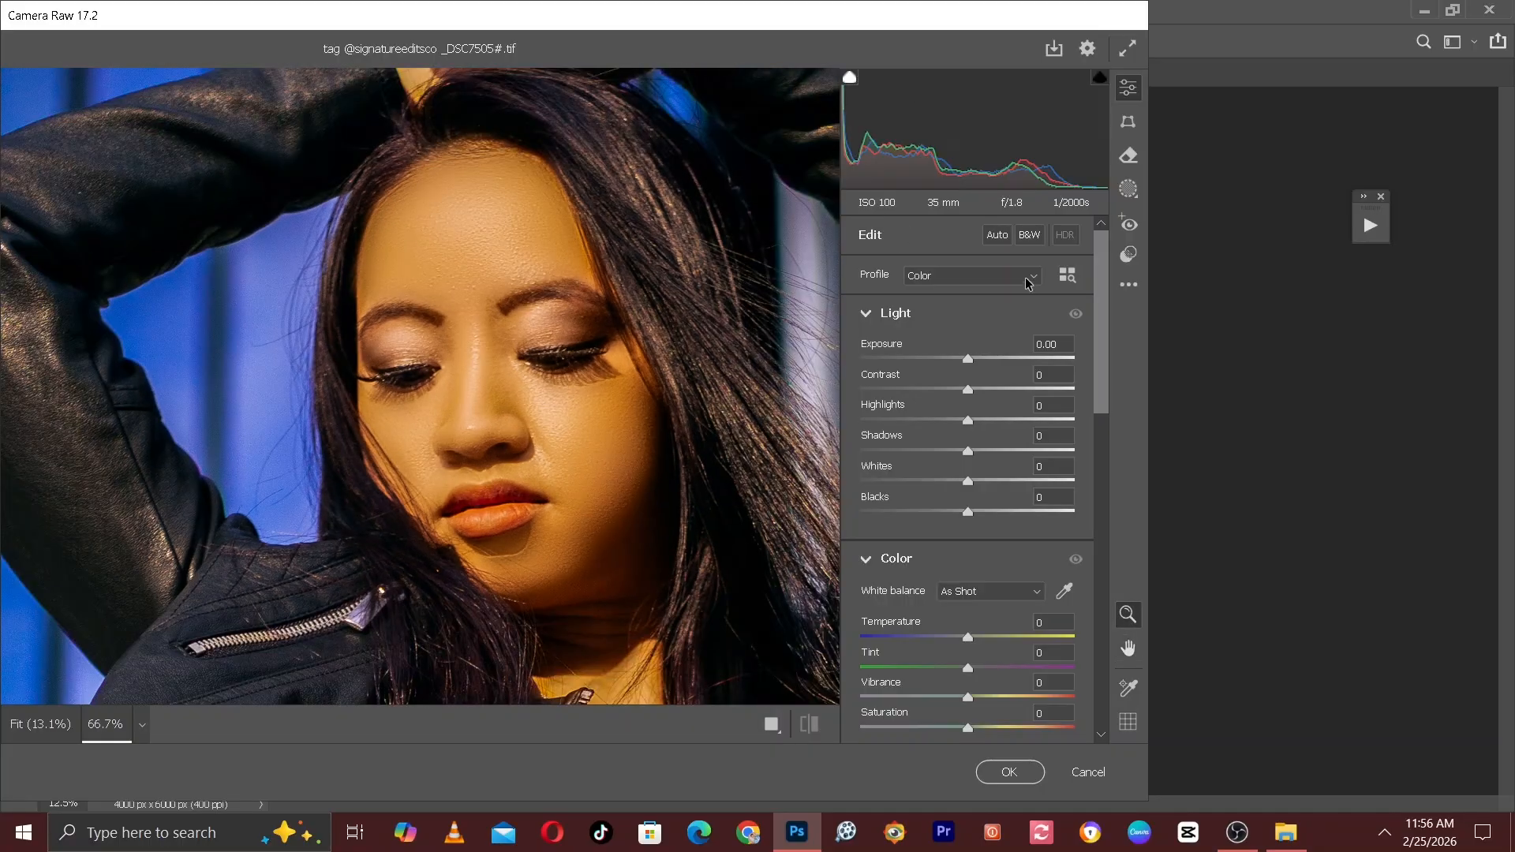
Raise Clarity slightly and set Sharpening to 10 in the Camera Raw filter.
scroll(1094, 358, "down", 3)
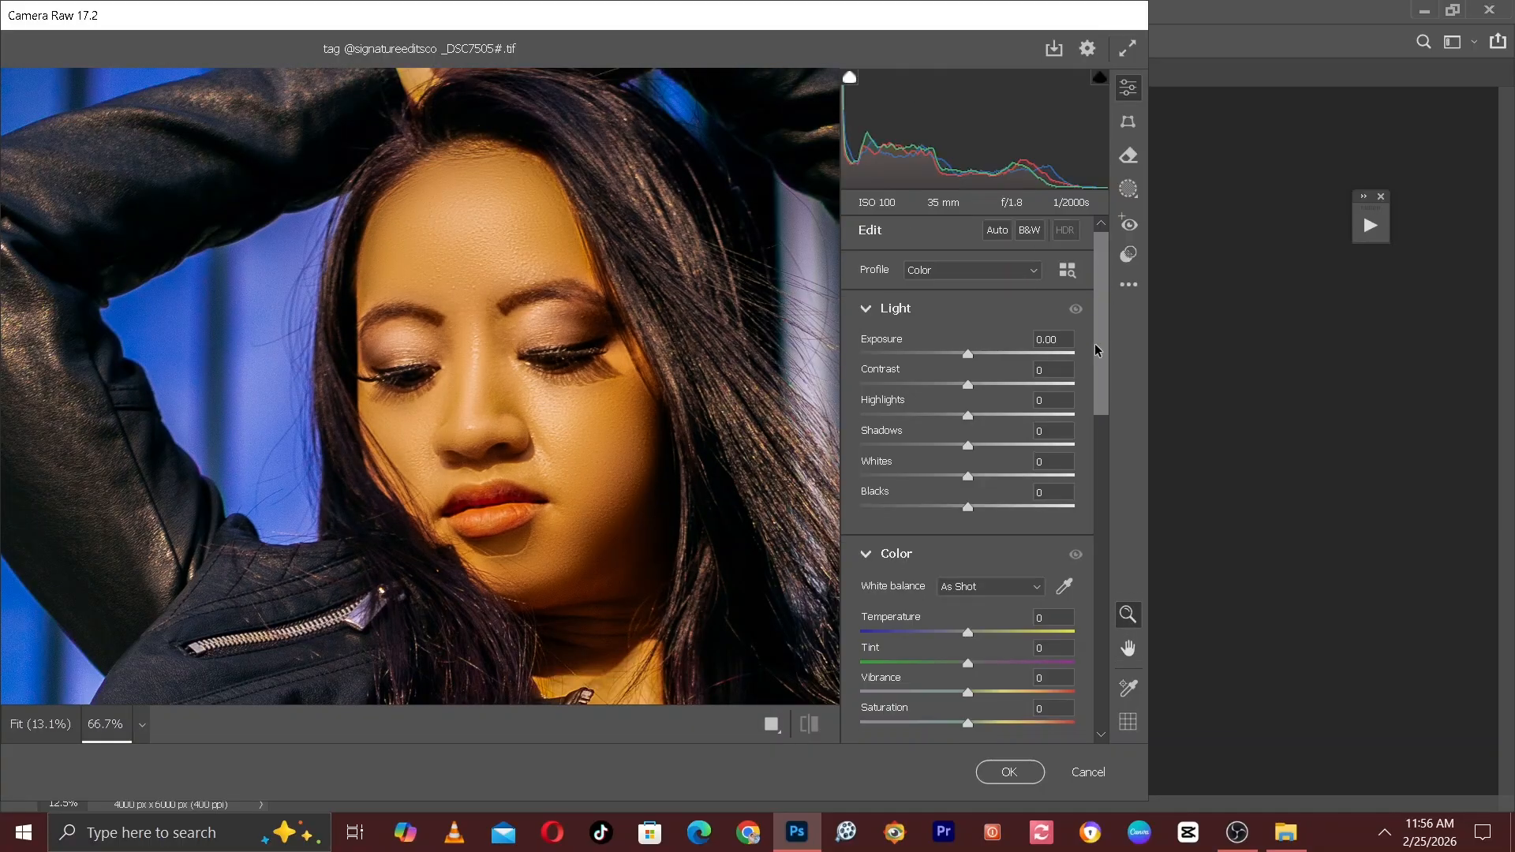
left_click_drag(1093, 352, 1091, 483)
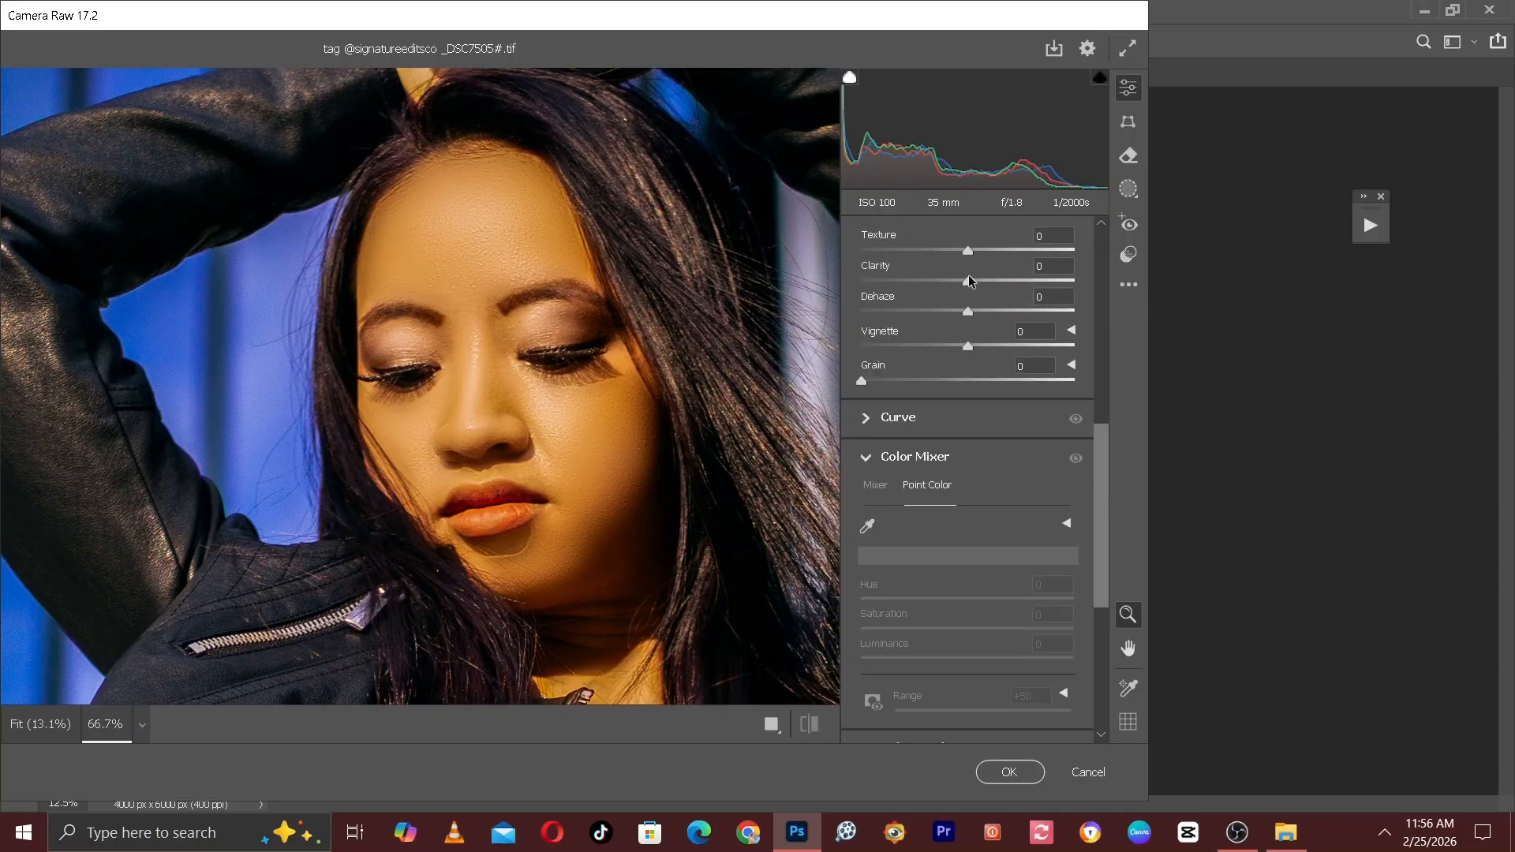
left_click_drag(970, 281, 977, 281)
left_click_drag(1094, 528, 1100, 604)
left_click_drag(862, 640, 876, 646)
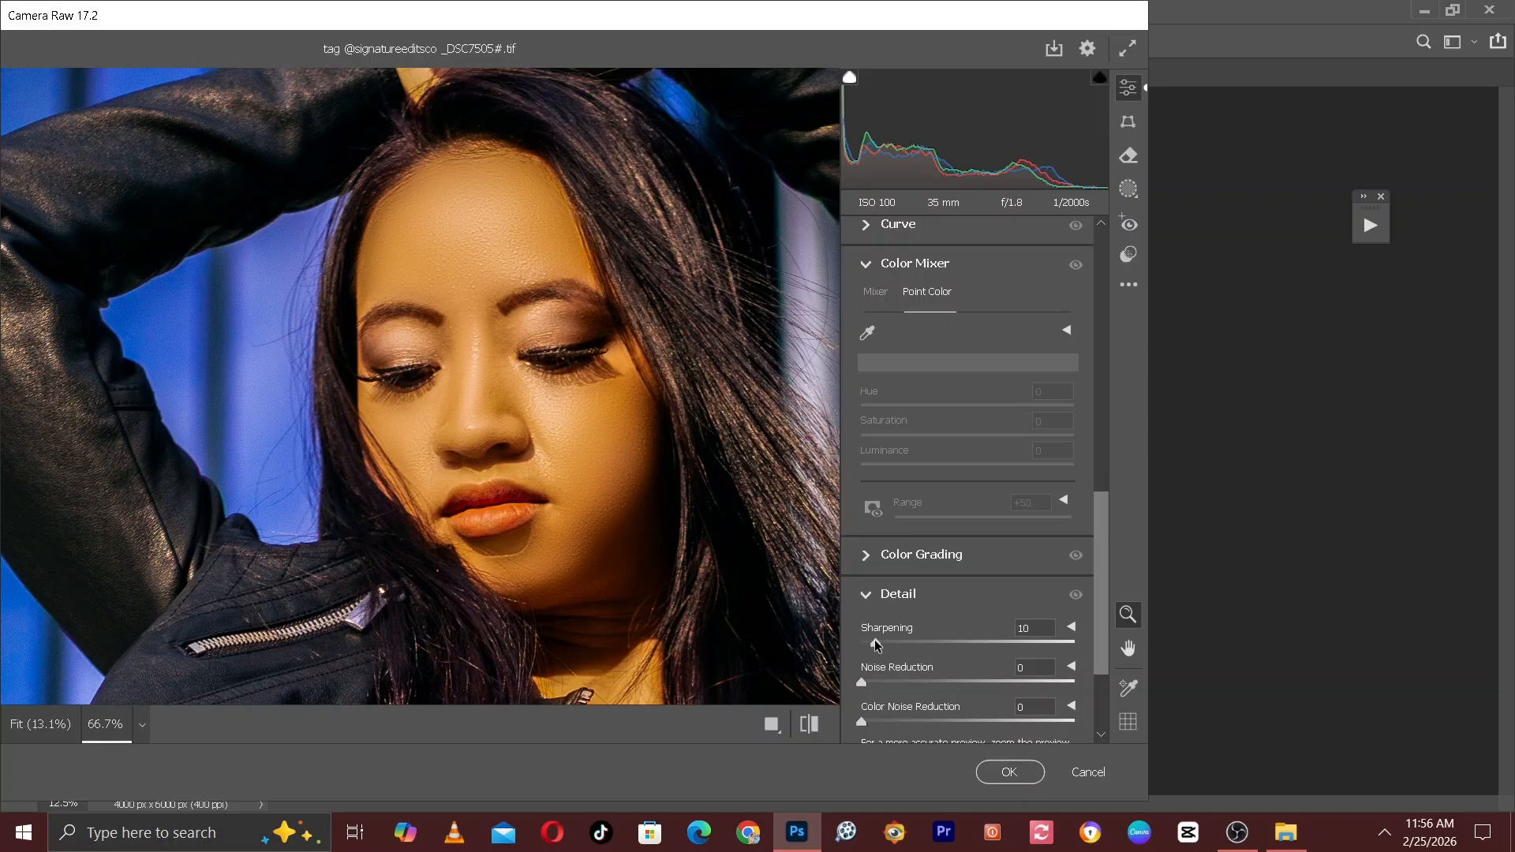
Compare the Camera Raw edits with the default settings and commit the filter to Layer 5.
left_click(811, 726)
left_click(811, 726)
left_click(812, 726)
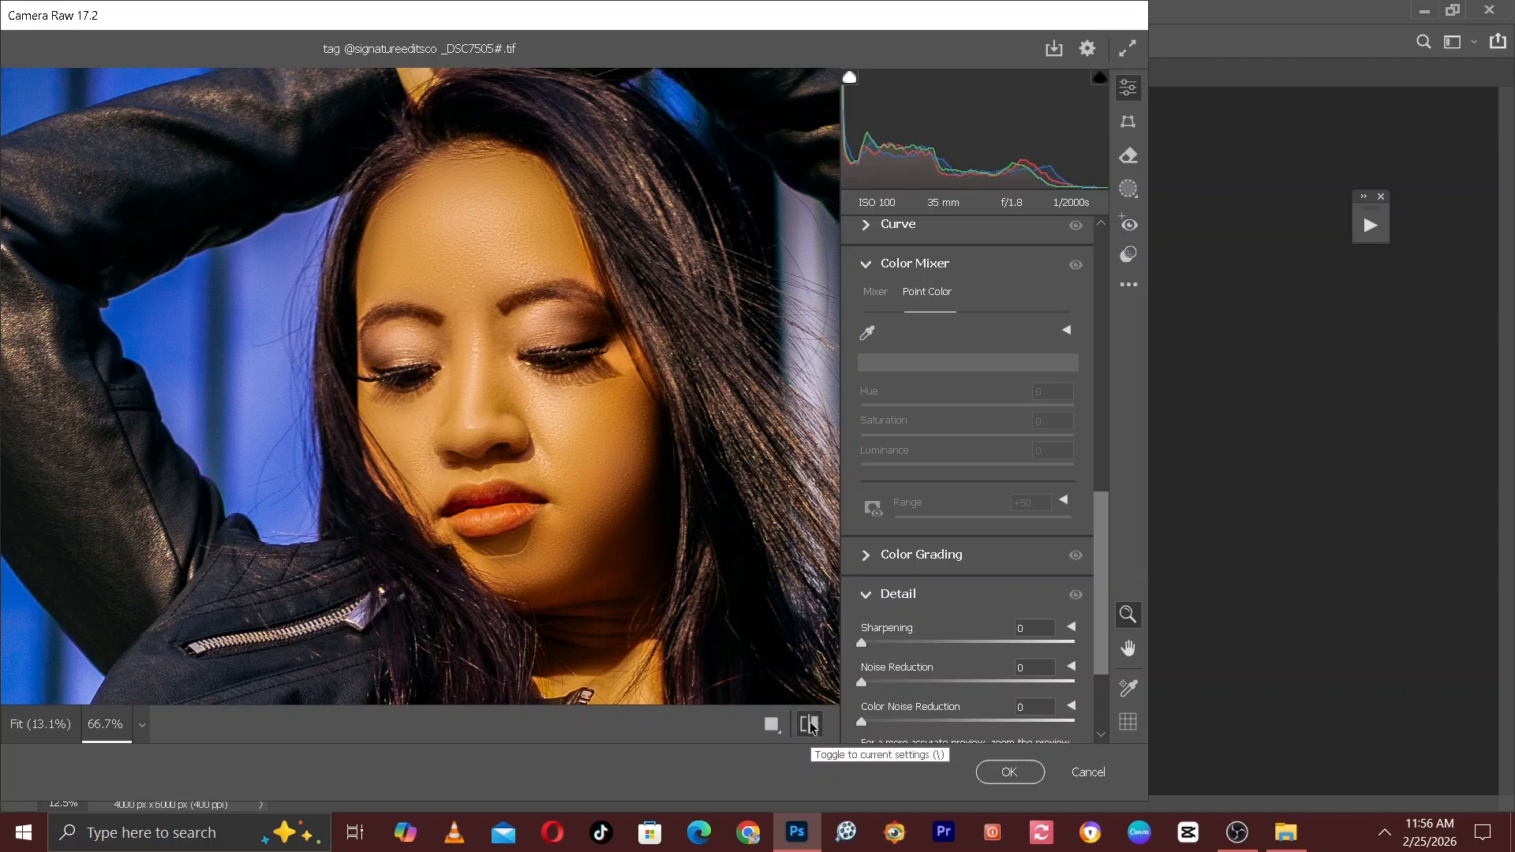
left_click(1028, 776)
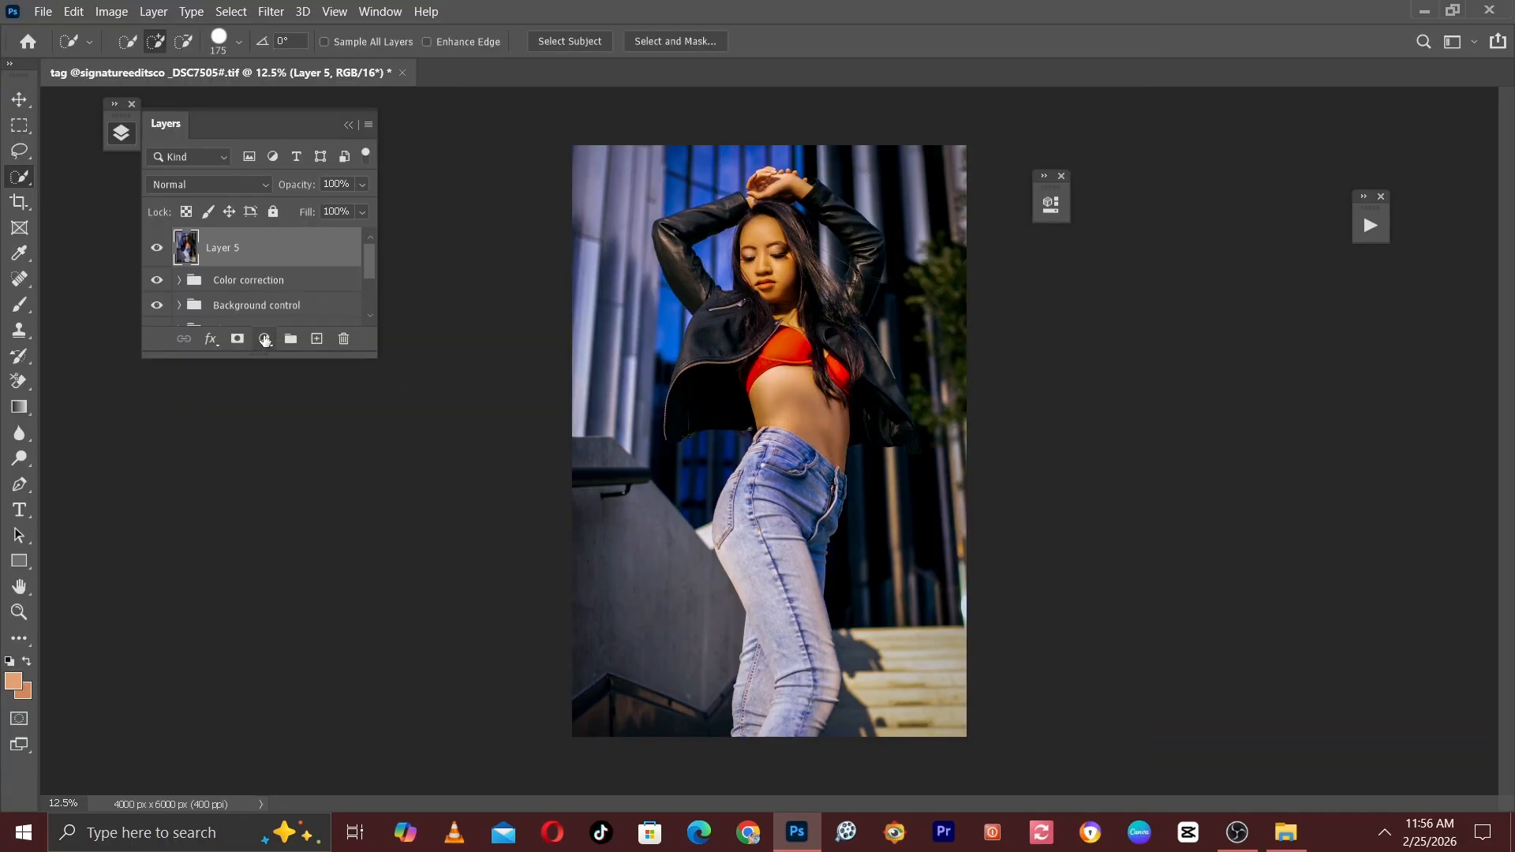
Add a Curves adjustment layer above Layer 5 and move its settings clear of the photo.
left_click(265, 340)
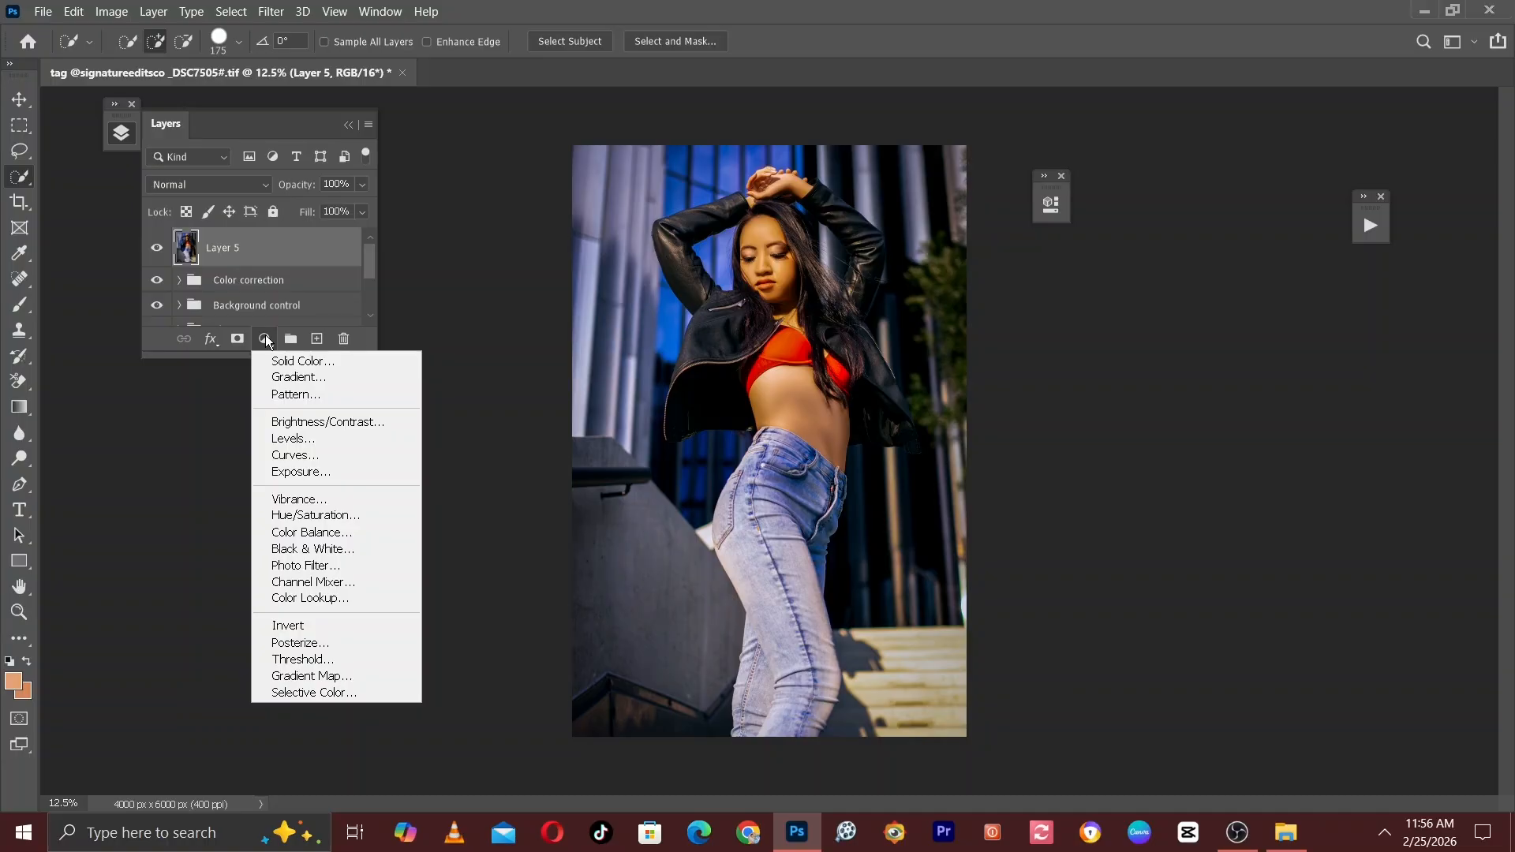
left_click(293, 455)
left_click_drag(929, 196, 1201, 243)
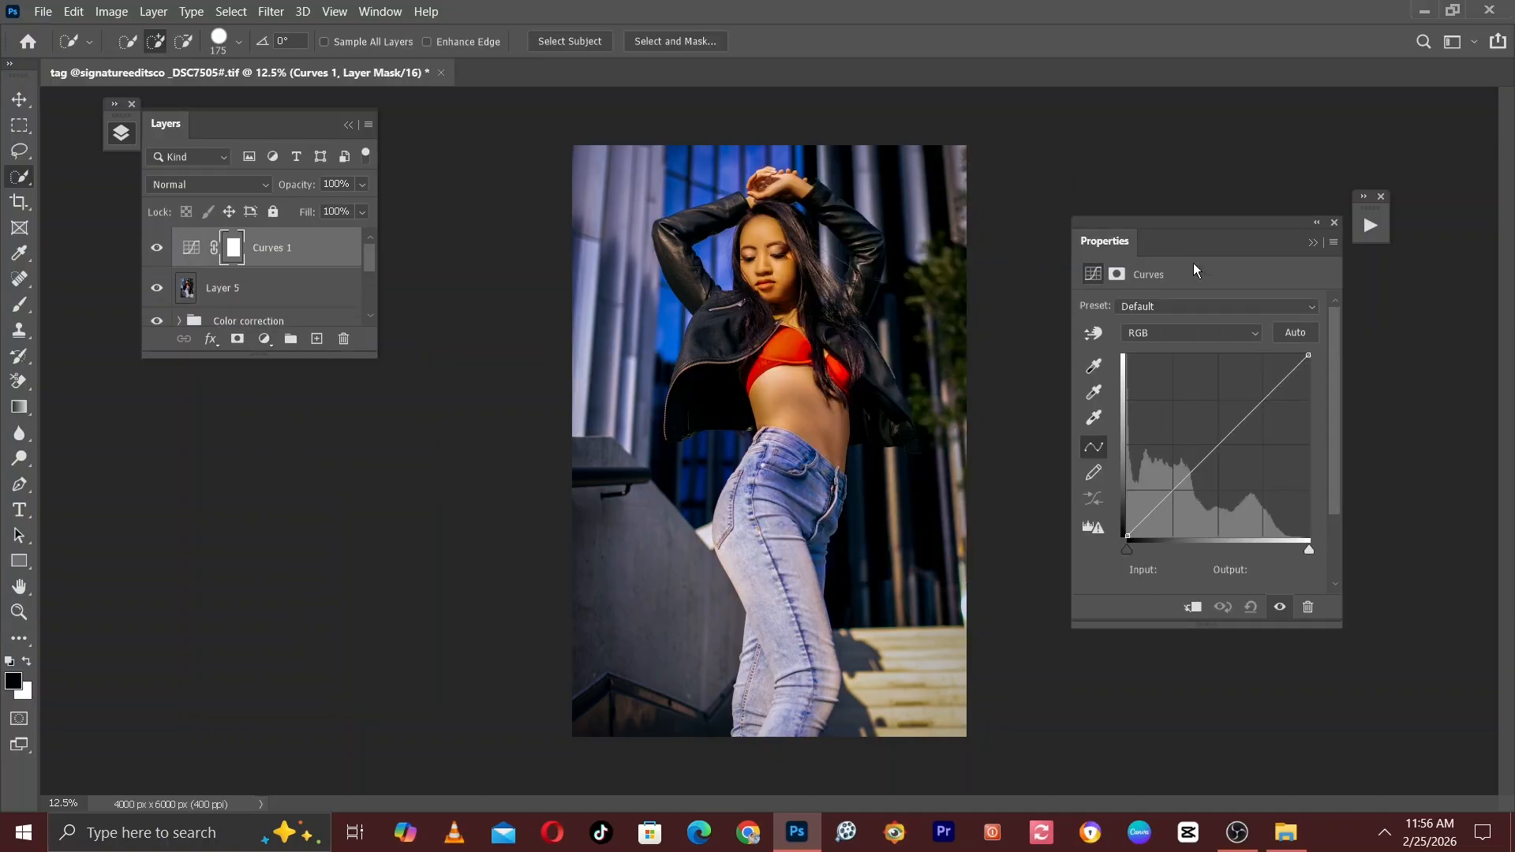
Shape the RGB curve into a contrast S: darken the shadows, lift midtone input 124 to about 130 and highlight input 220 to 234.
left_click_drag(1173, 494, 1164, 504)
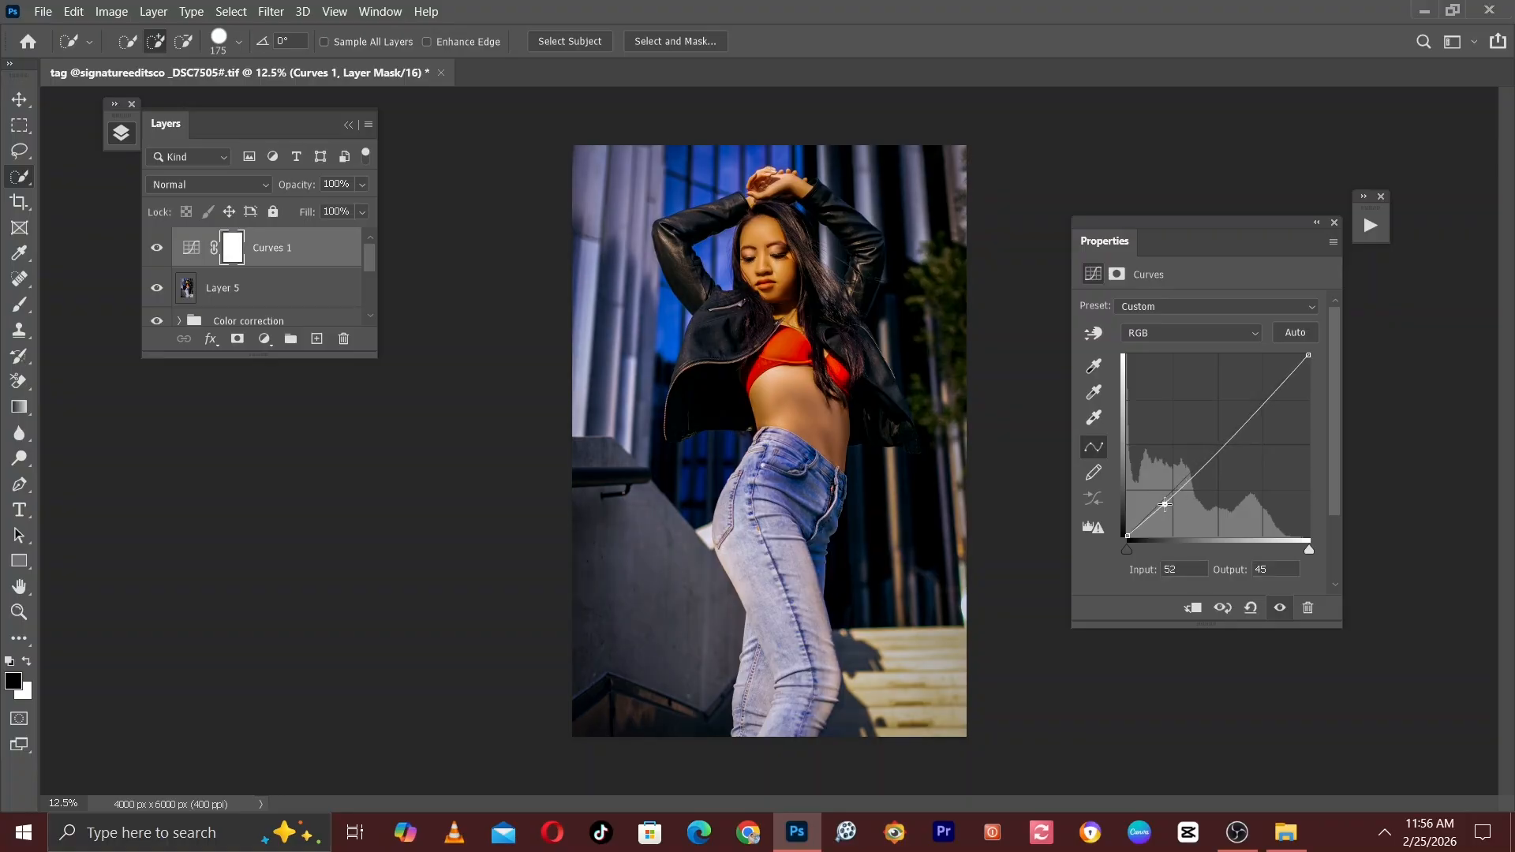
left_click_drag(1220, 444, 1216, 444)
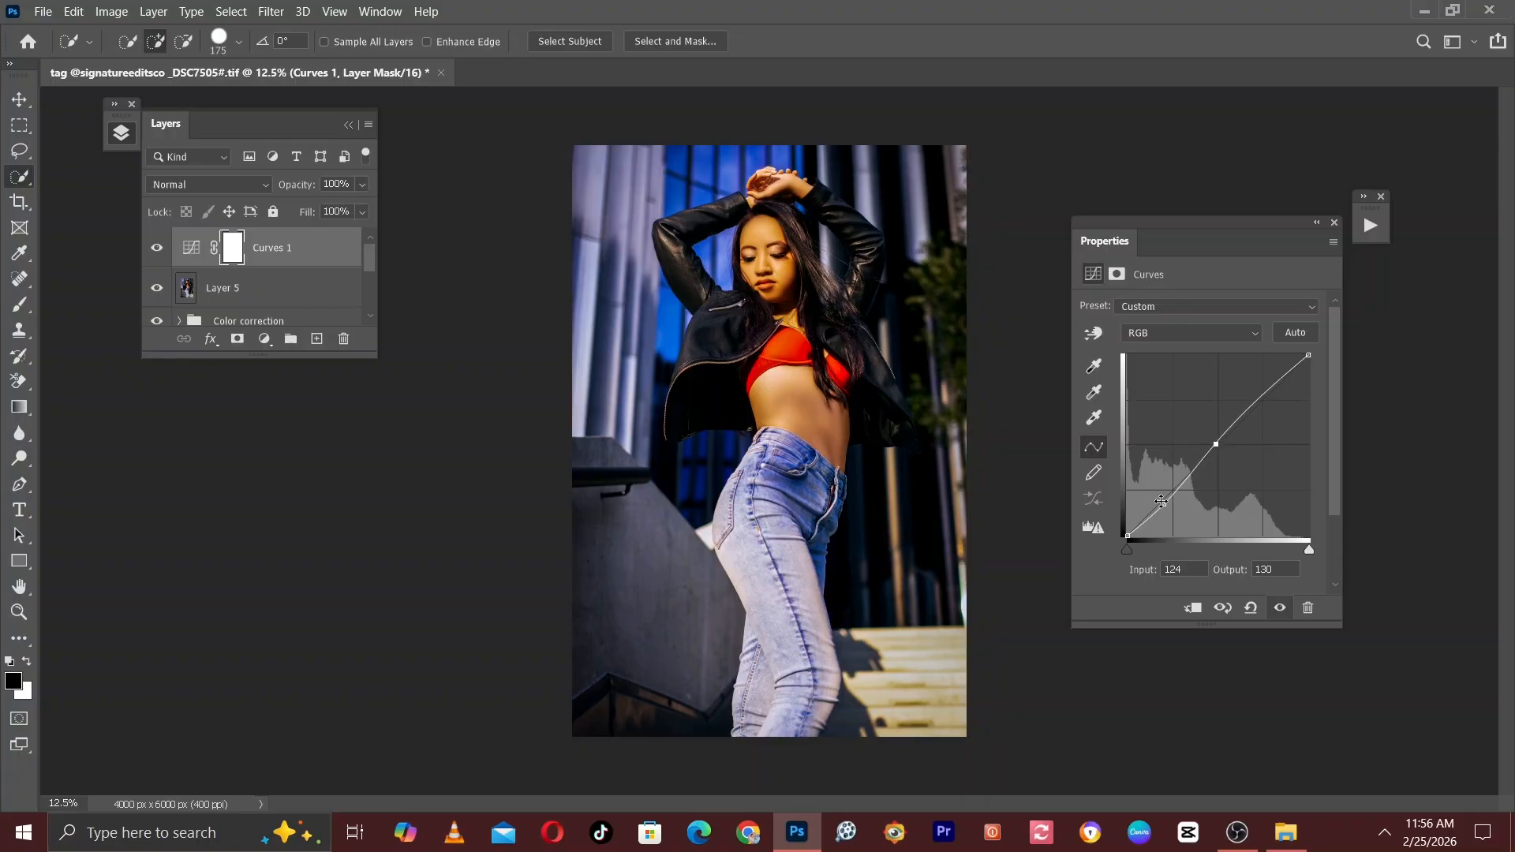
left_click_drag(1162, 501, 1150, 517)
left_click(1283, 377)
left_click_drag(1283, 376, 1281, 368)
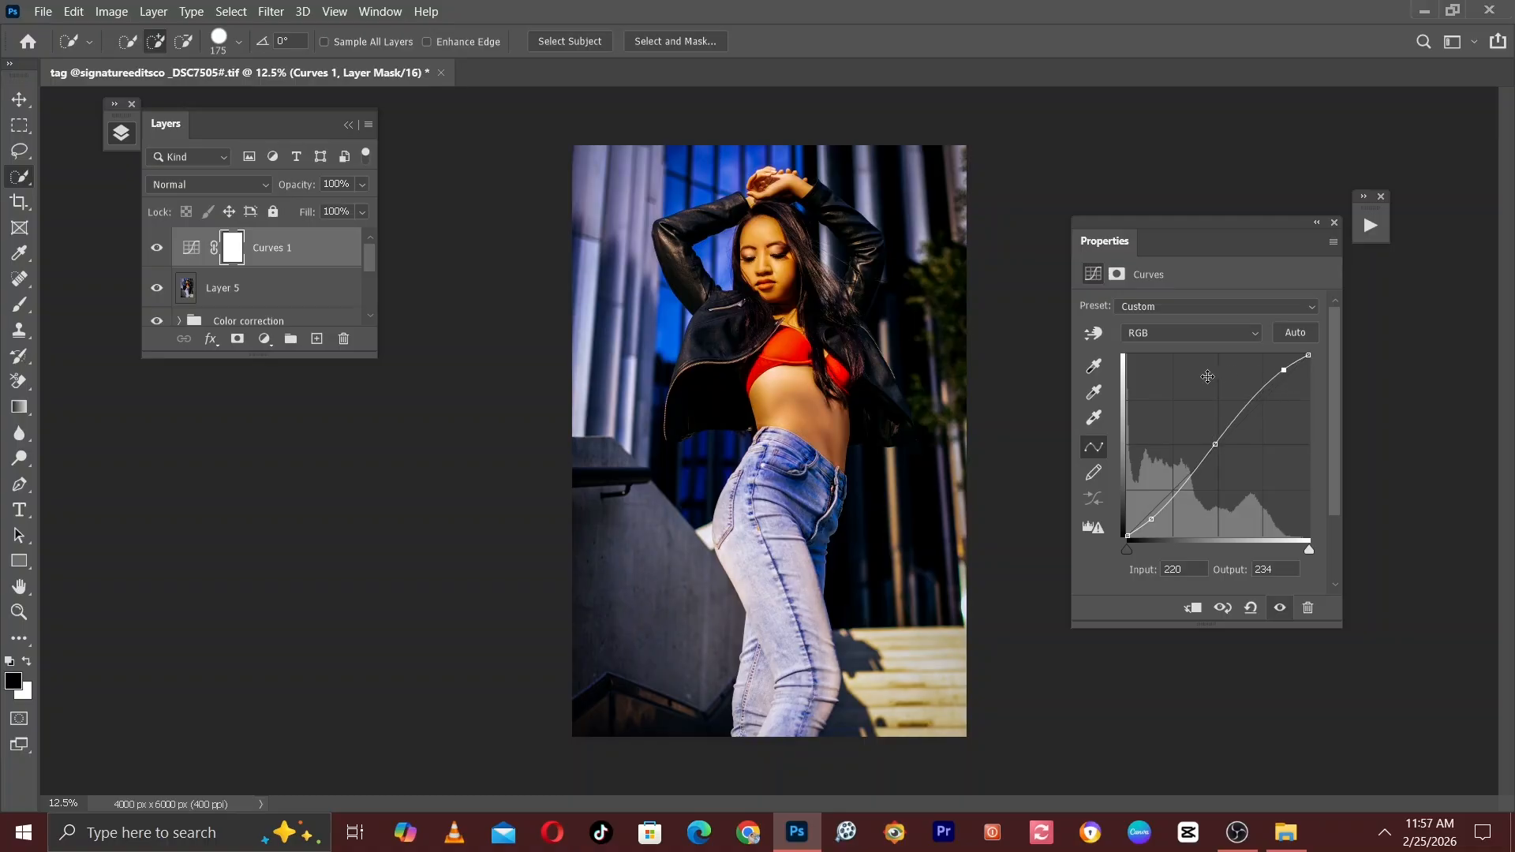
left_click(1315, 225)
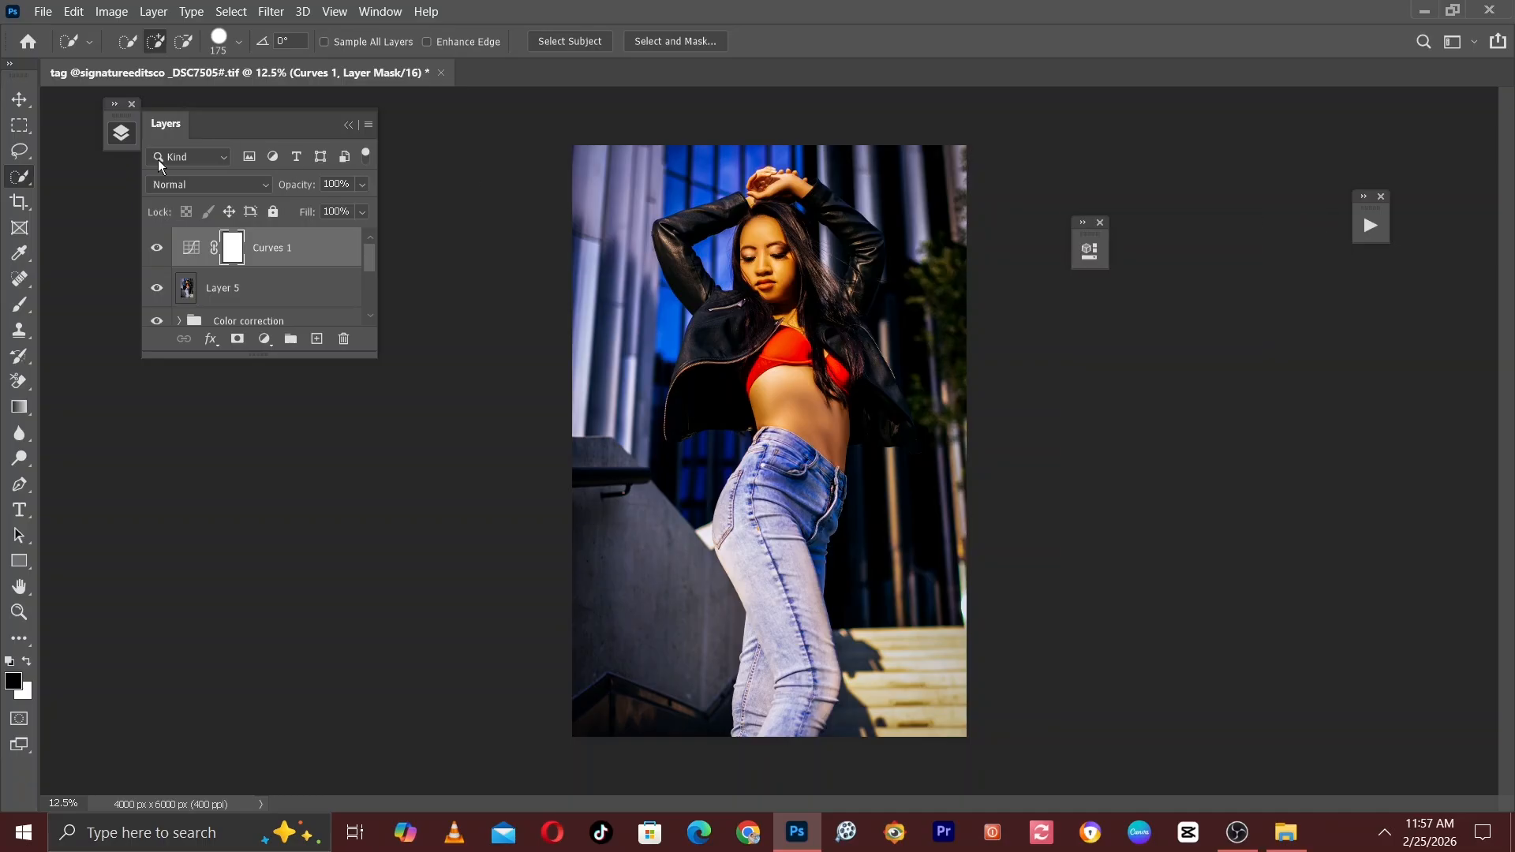
Compare the photo with and without the Curves 1 adjustment, both close up and at a wider view.
left_click(155, 248)
left_click(155, 250)
key("ctrl+plus")
key("ctrl+plus")
left_click(154, 250)
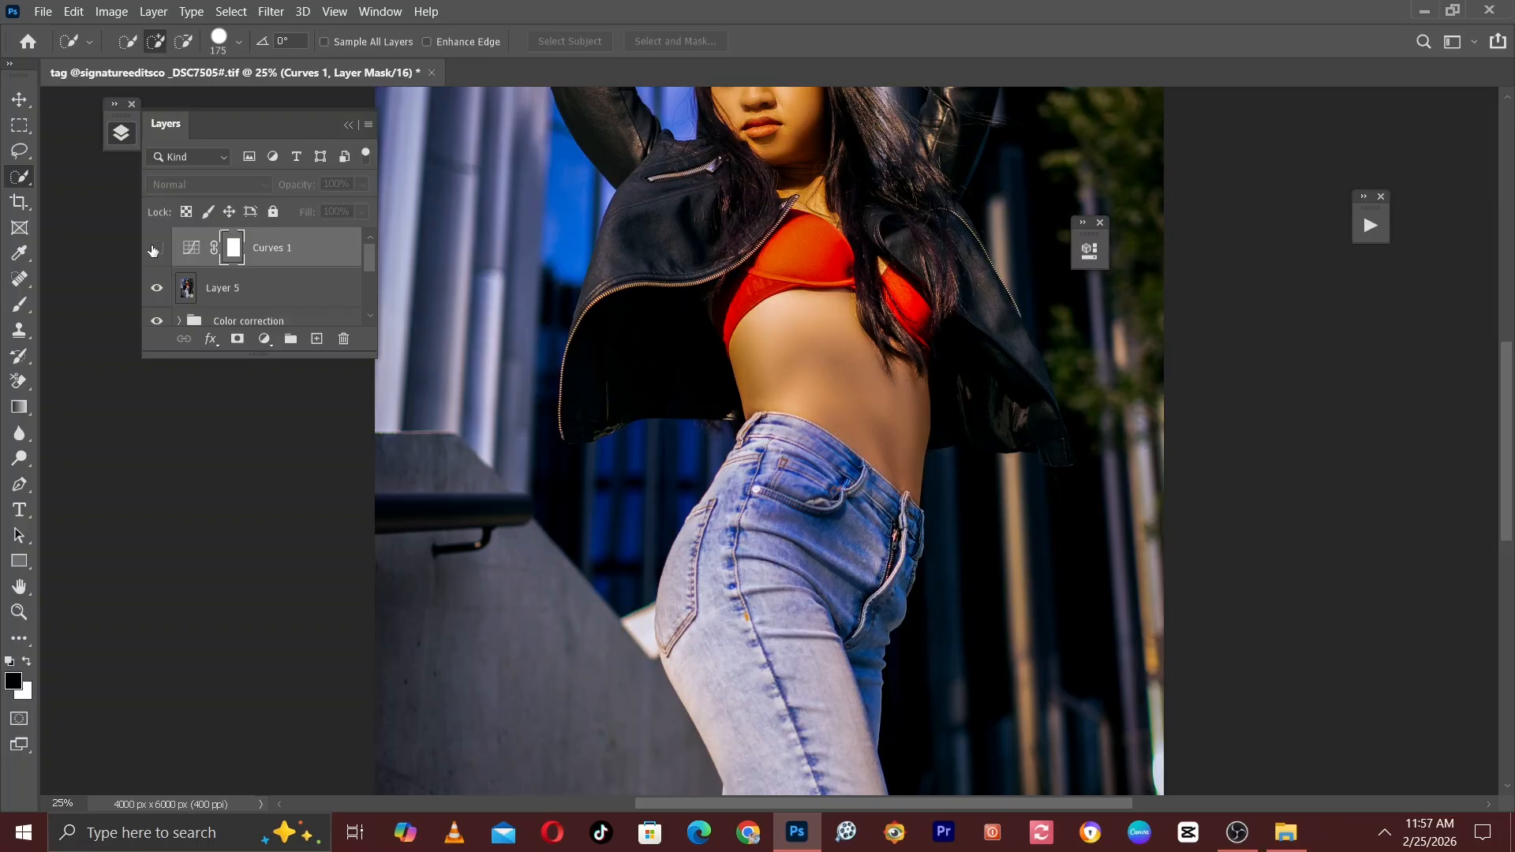
left_click(155, 250)
scroll(552, 346, "up", 3)
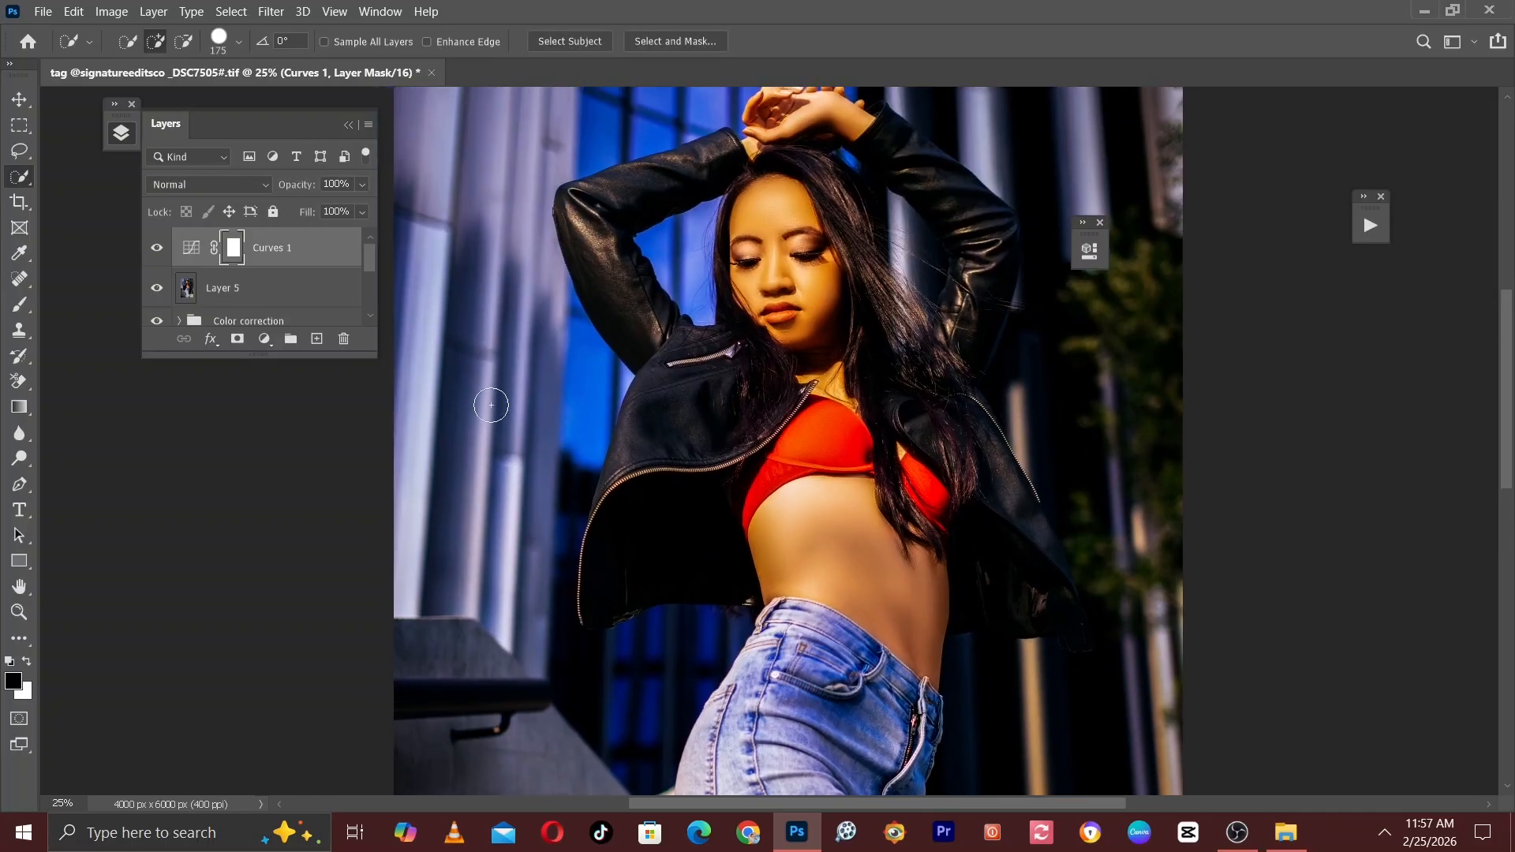
key("ctrl+minus")
left_click(157, 249)
left_click(157, 250)
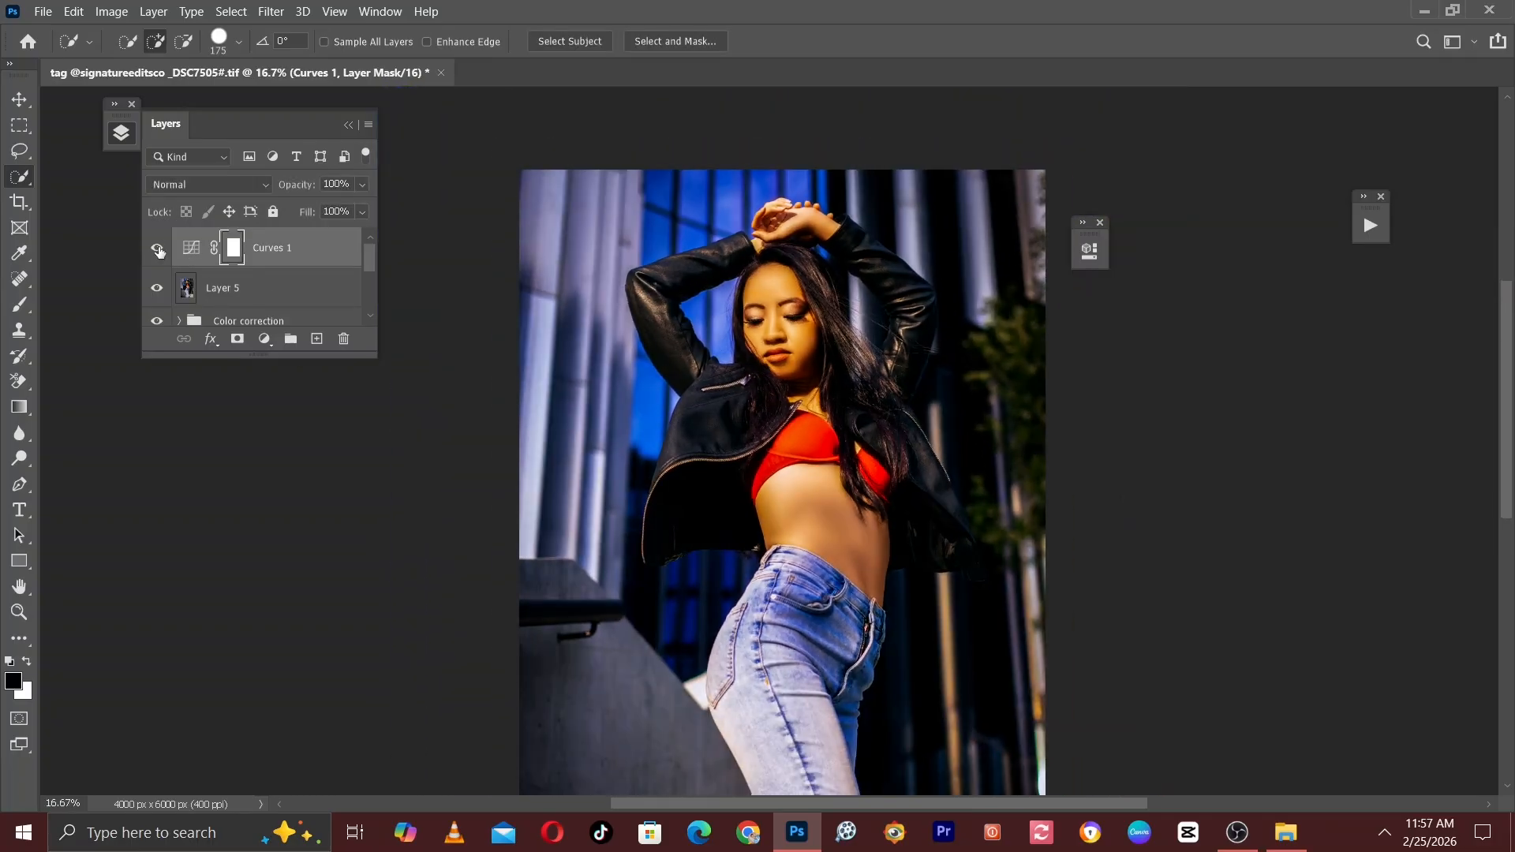
Group Layer 5 with Curves 1 and name the group shharpen.
left_click(221, 288)
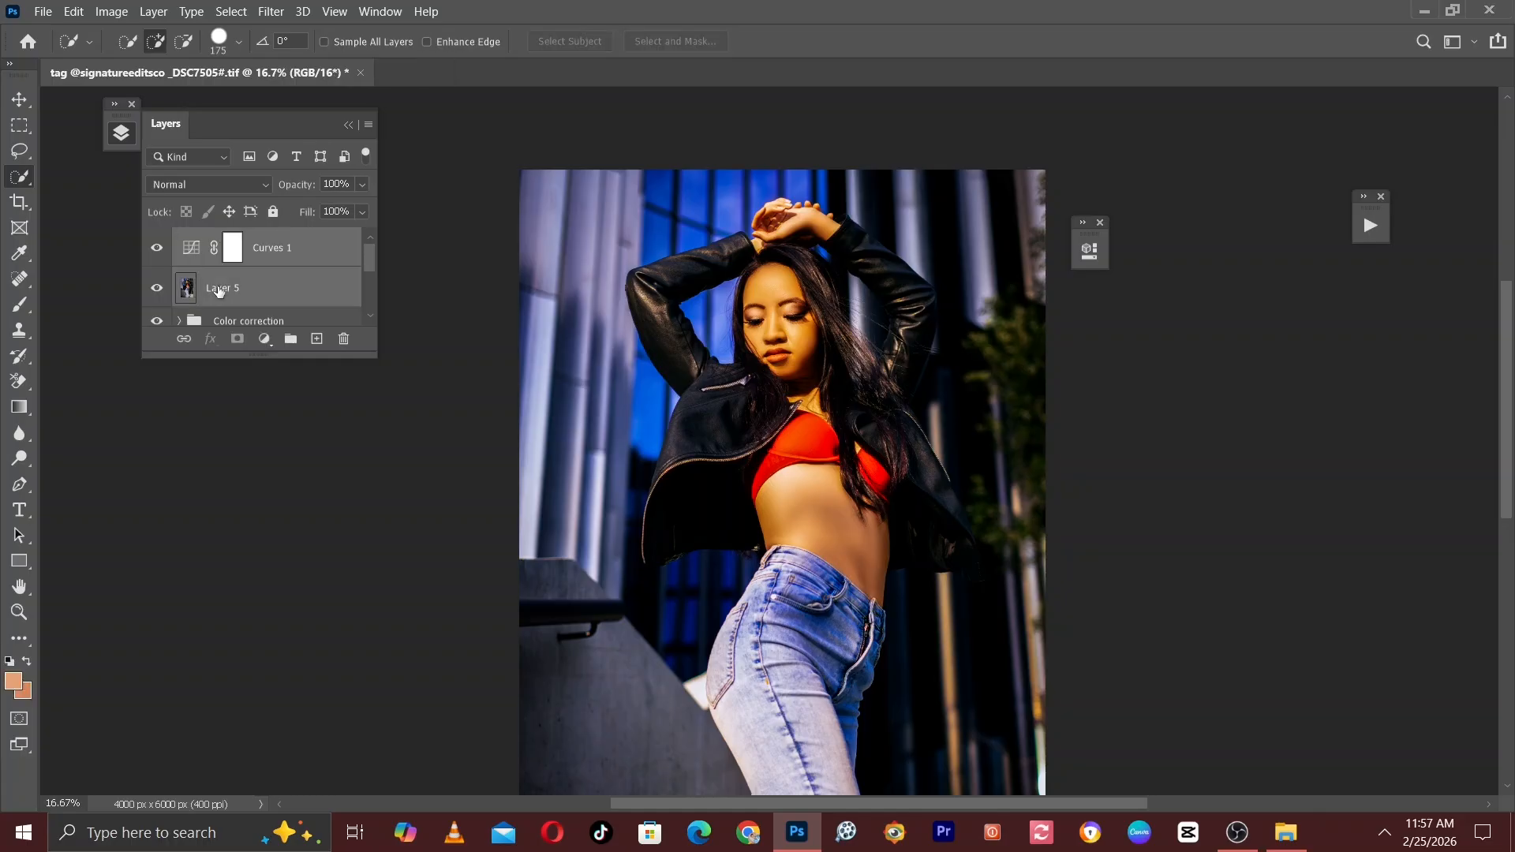
key("ctrl+g")
double_click(237, 241)
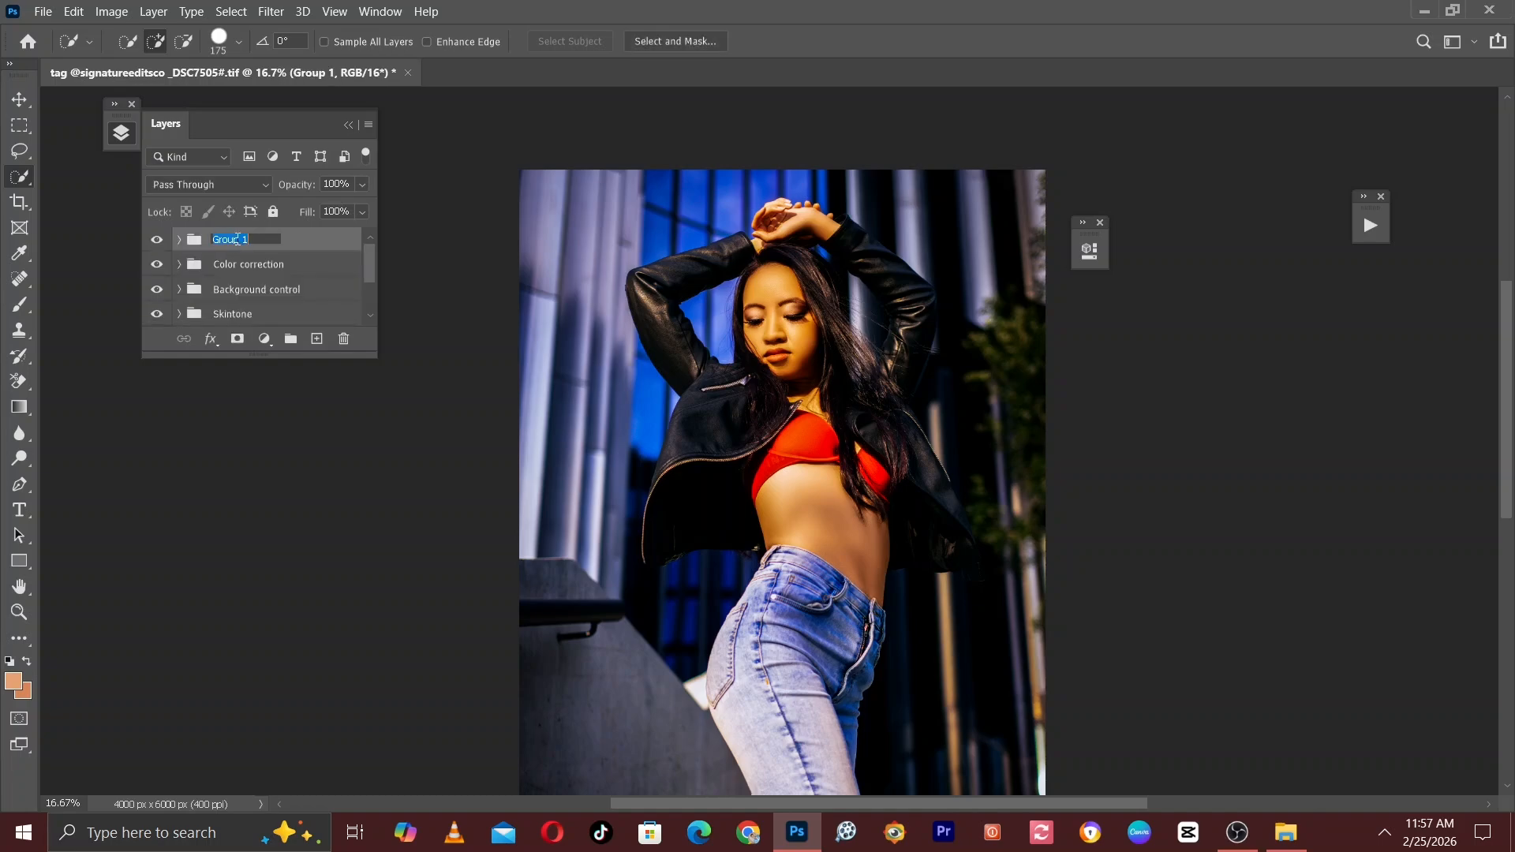
type("shharpen")
key("Return")
Compare the photo with and without the shharpen group and reduce the group's opacity to 64%.
mouse_move(369, 258)
left_mouse_down()
mouse_move(374, 279)
mouse_move(382, 241)
left_mouse_up()
key("ctrl+minus")
key("ctrl+plus")
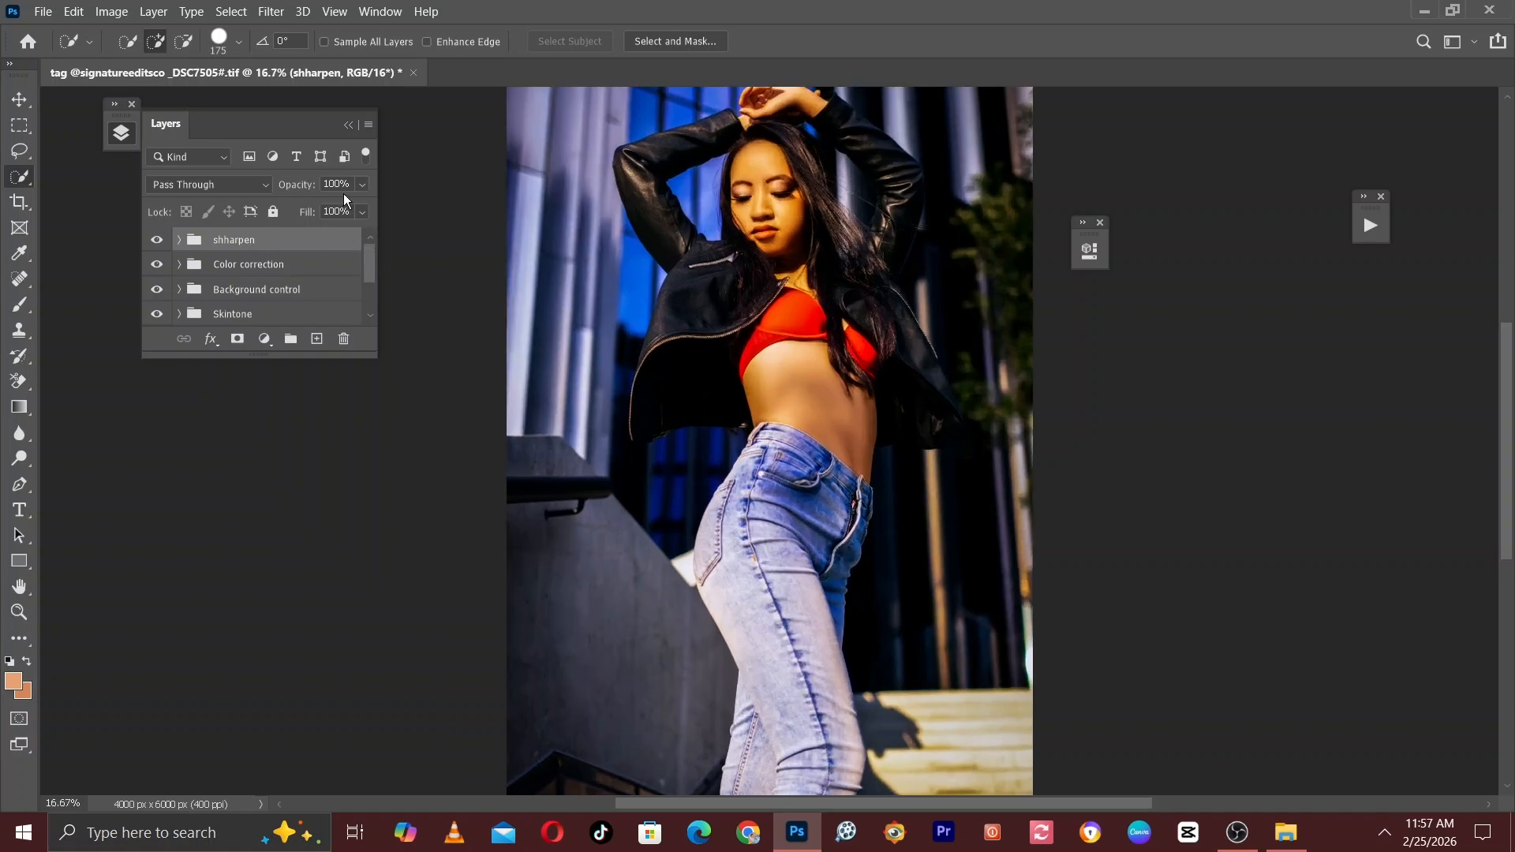
left_click(158, 240)
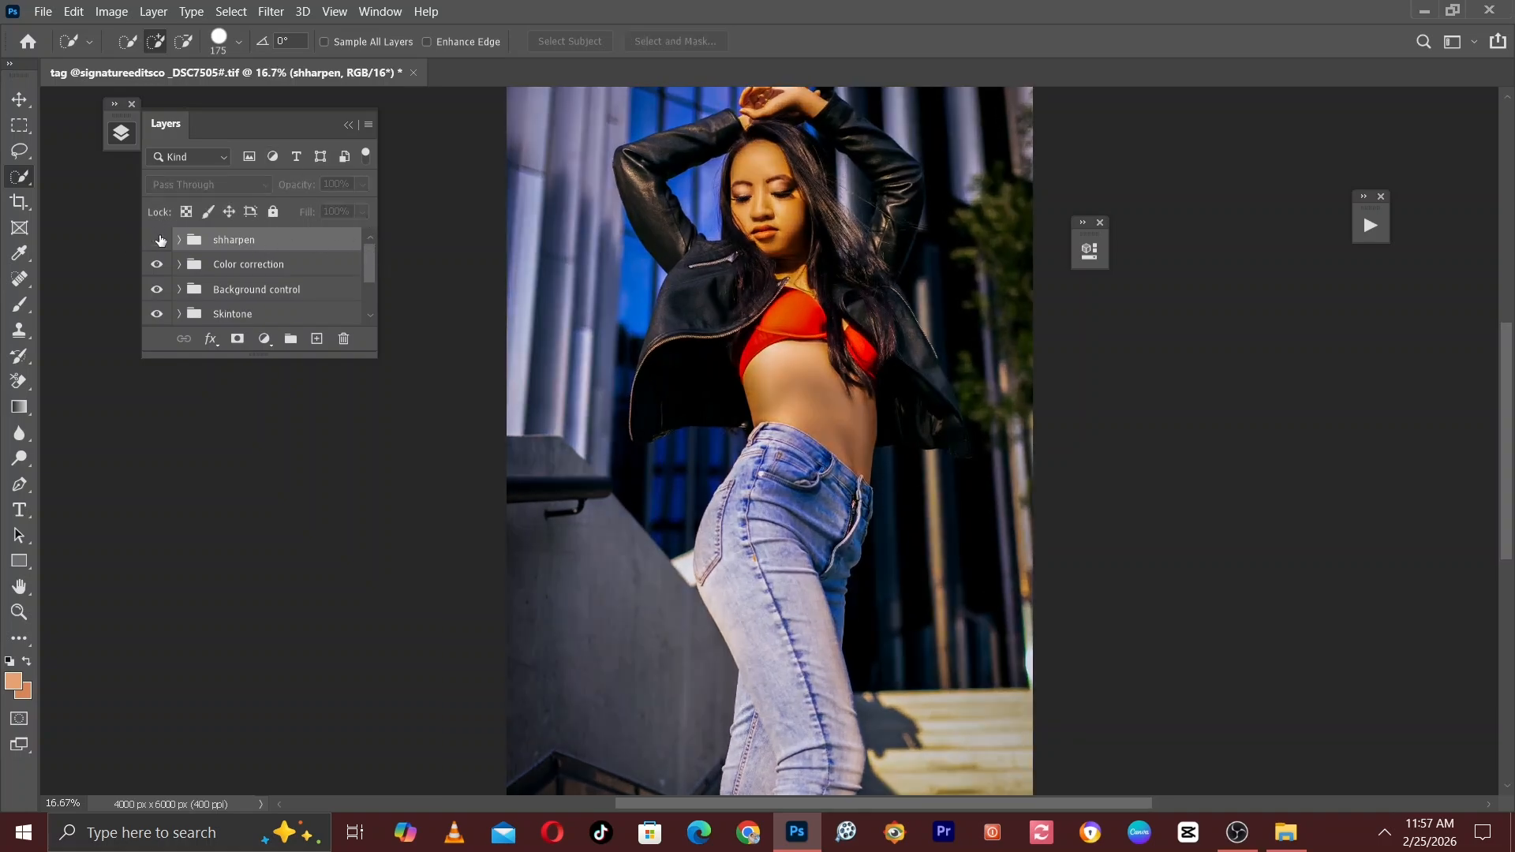
left_click(160, 241)
left_click(160, 241)
left_click(160, 240)
left_click(160, 240)
left_click(160, 240)
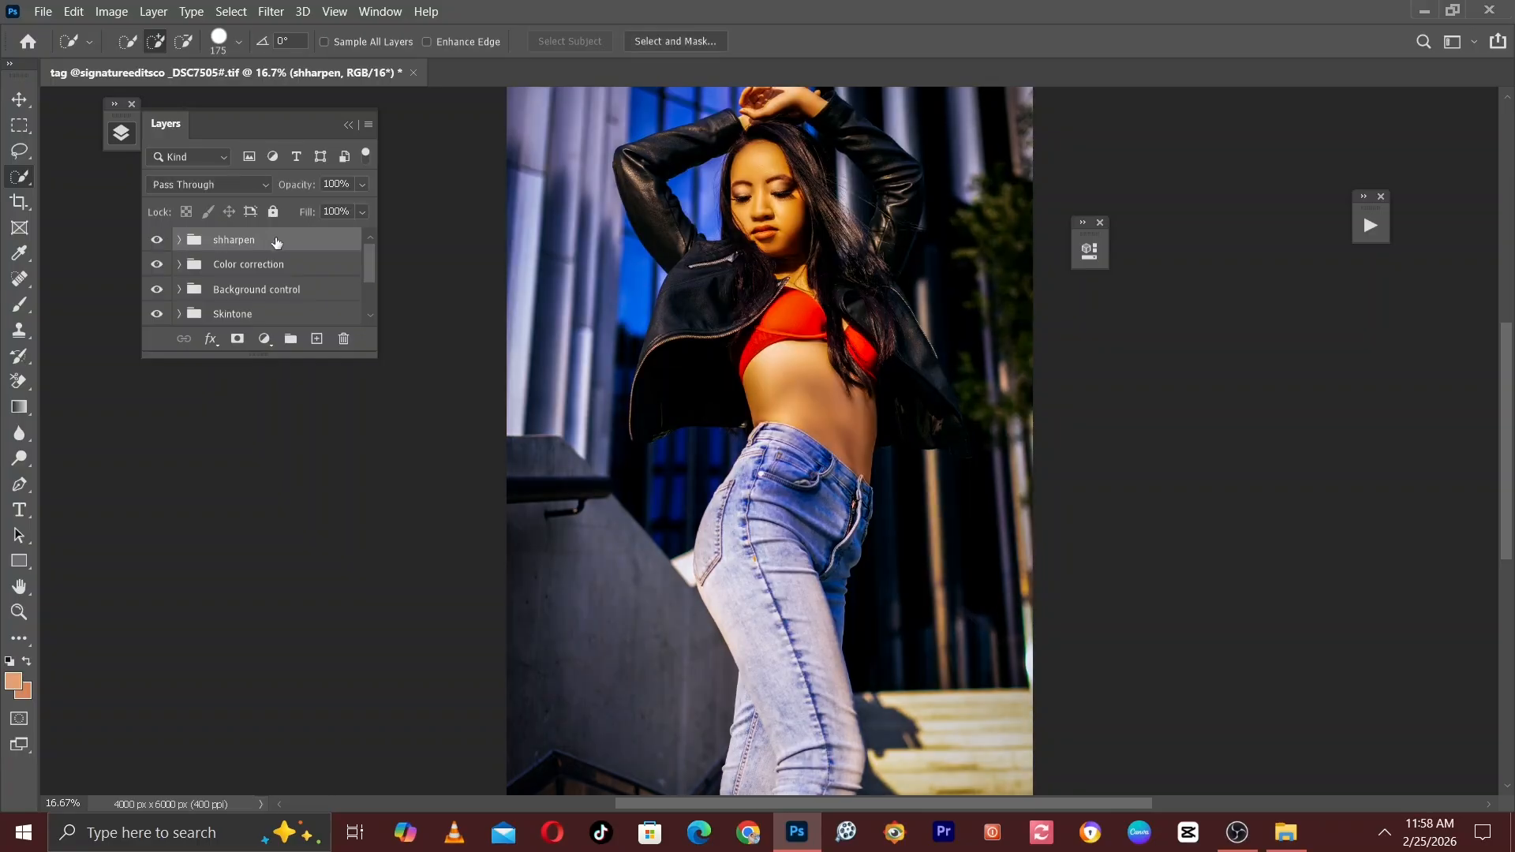
left_click(367, 185)
mouse_move(339, 205)
left_mouse_down()
mouse_move(284, 216)
mouse_move(332, 223)
left_mouse_up()
Check the effect of the Color correction and Background control groups by hiding and showing each one.
left_click(154, 267)
left_click(155, 269)
left_click(156, 271)
left_click(212, 266)
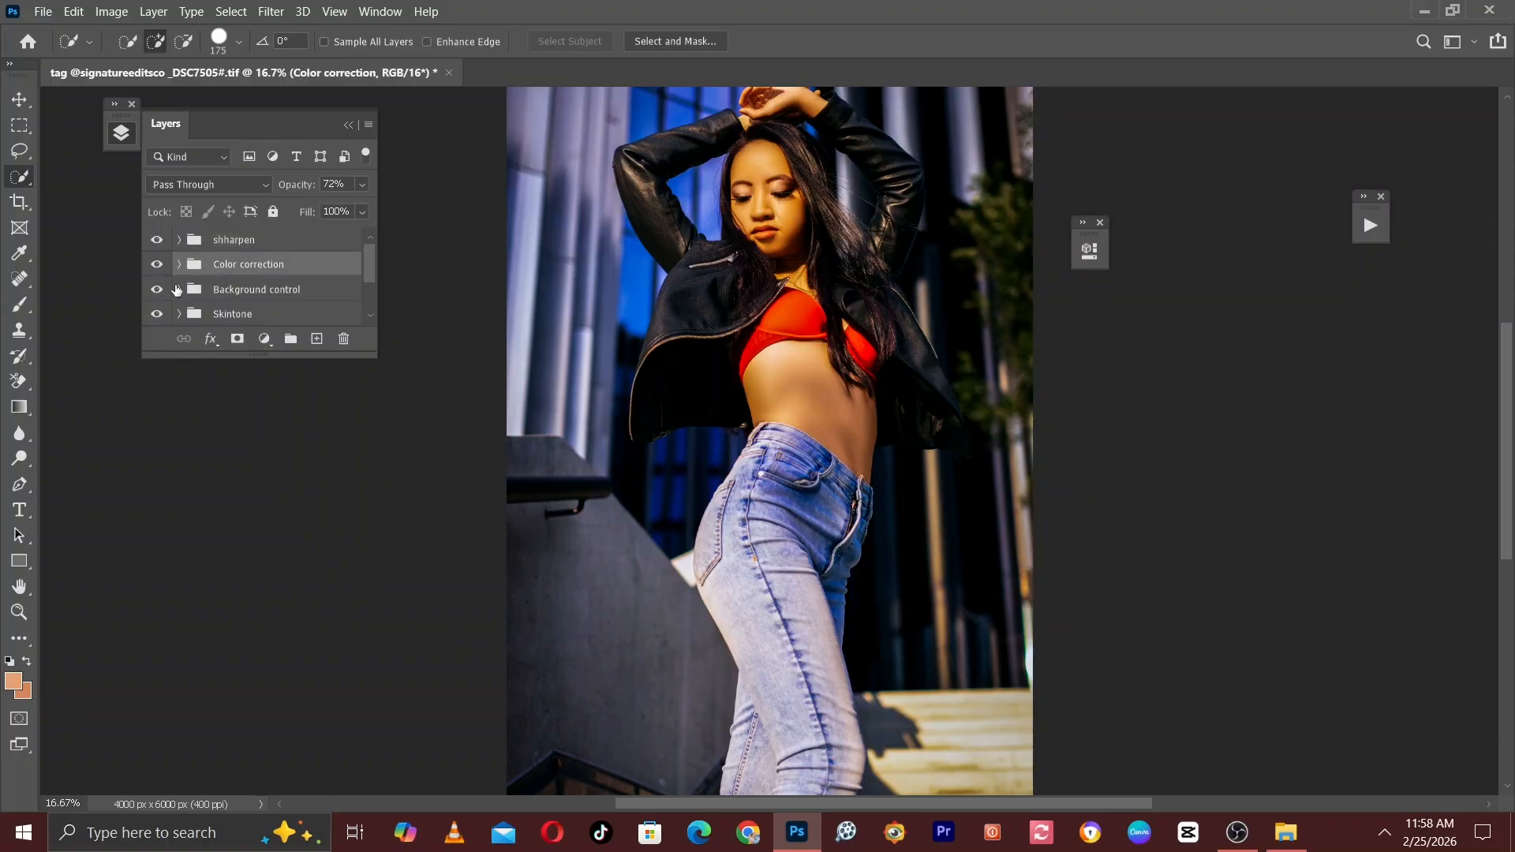
left_click(241, 291)
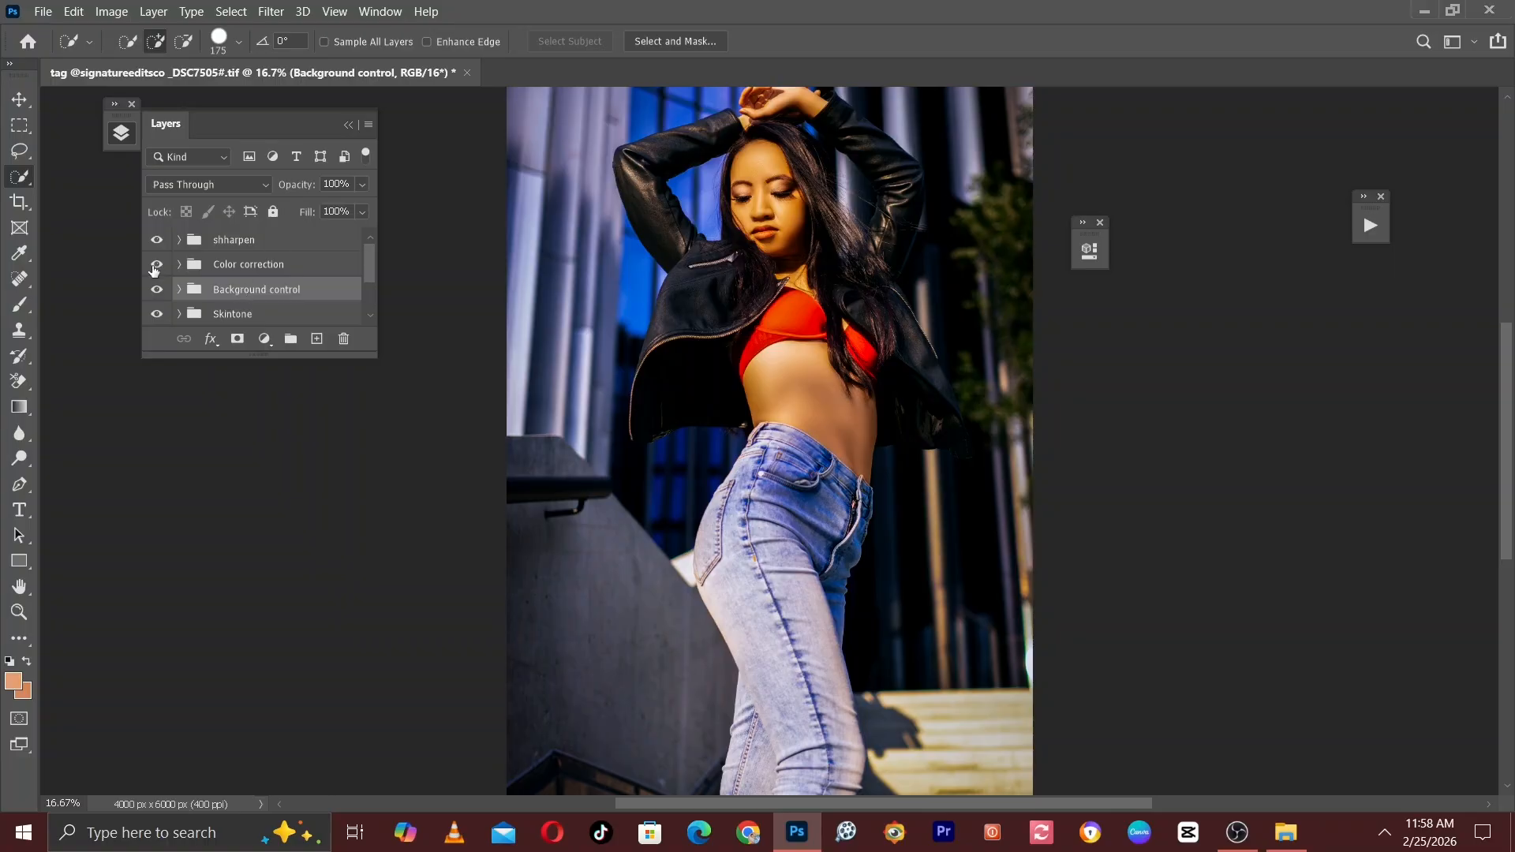
left_click(155, 290)
left_click(154, 290)
left_click(155, 289)
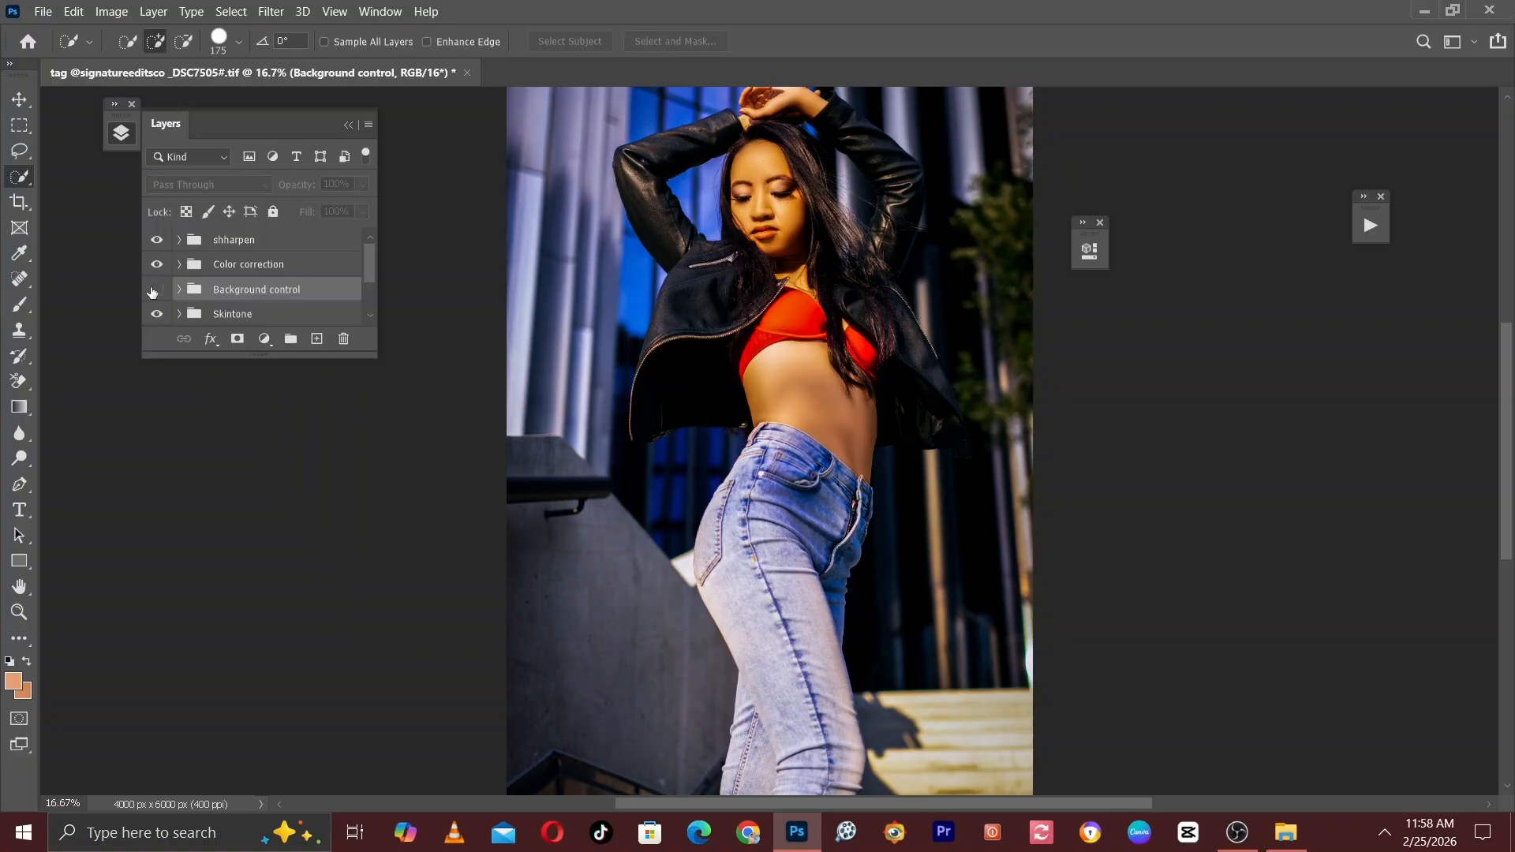
left_click(155, 289)
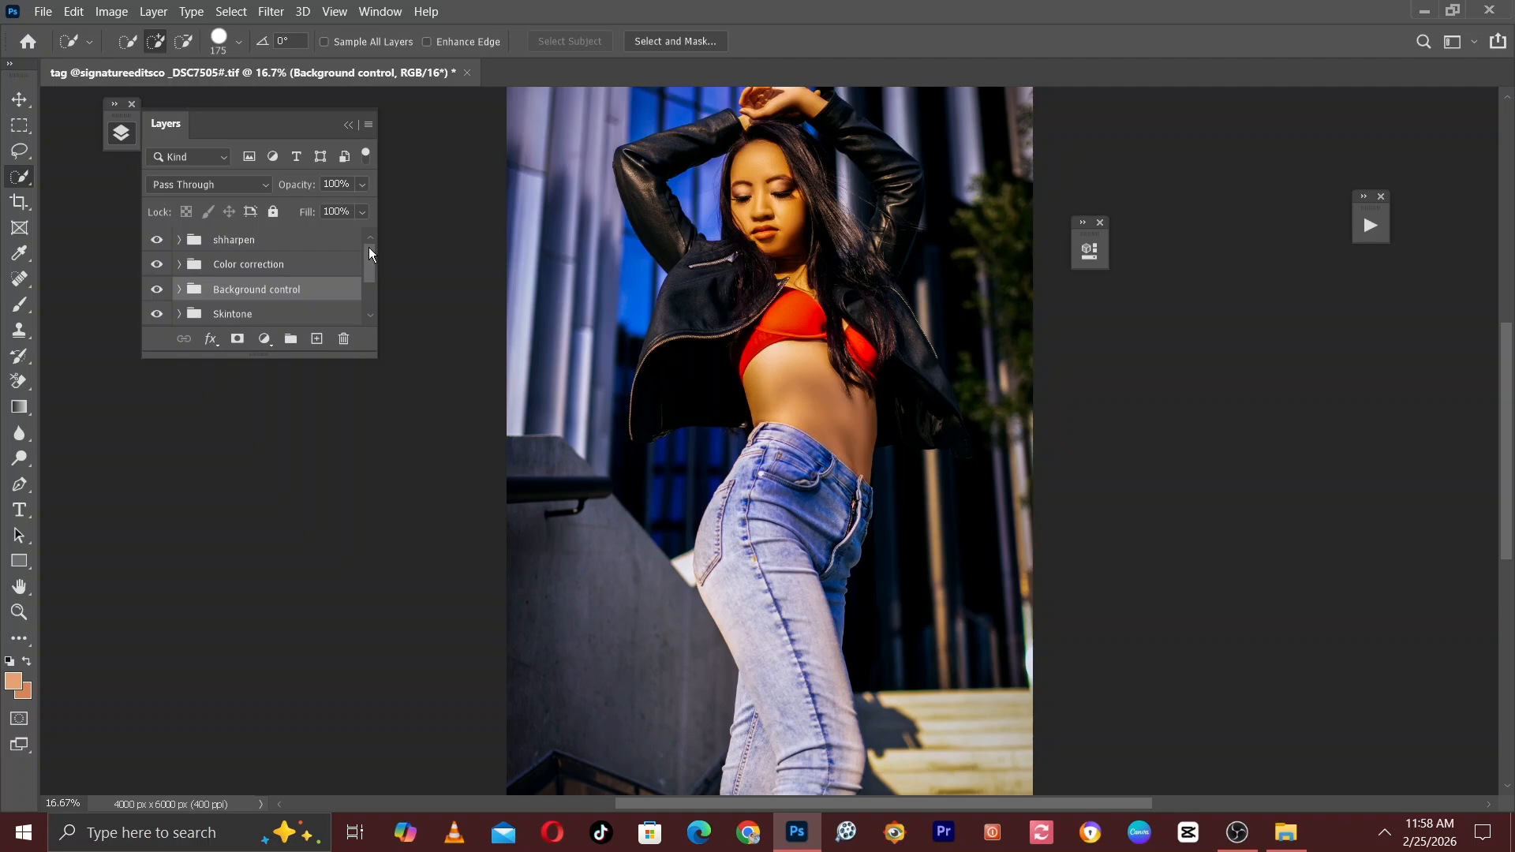
Check the effect of the Skintone and fs groups by toggling their visibility.
left_click_drag(367, 248, 371, 273)
left_click(251, 252)
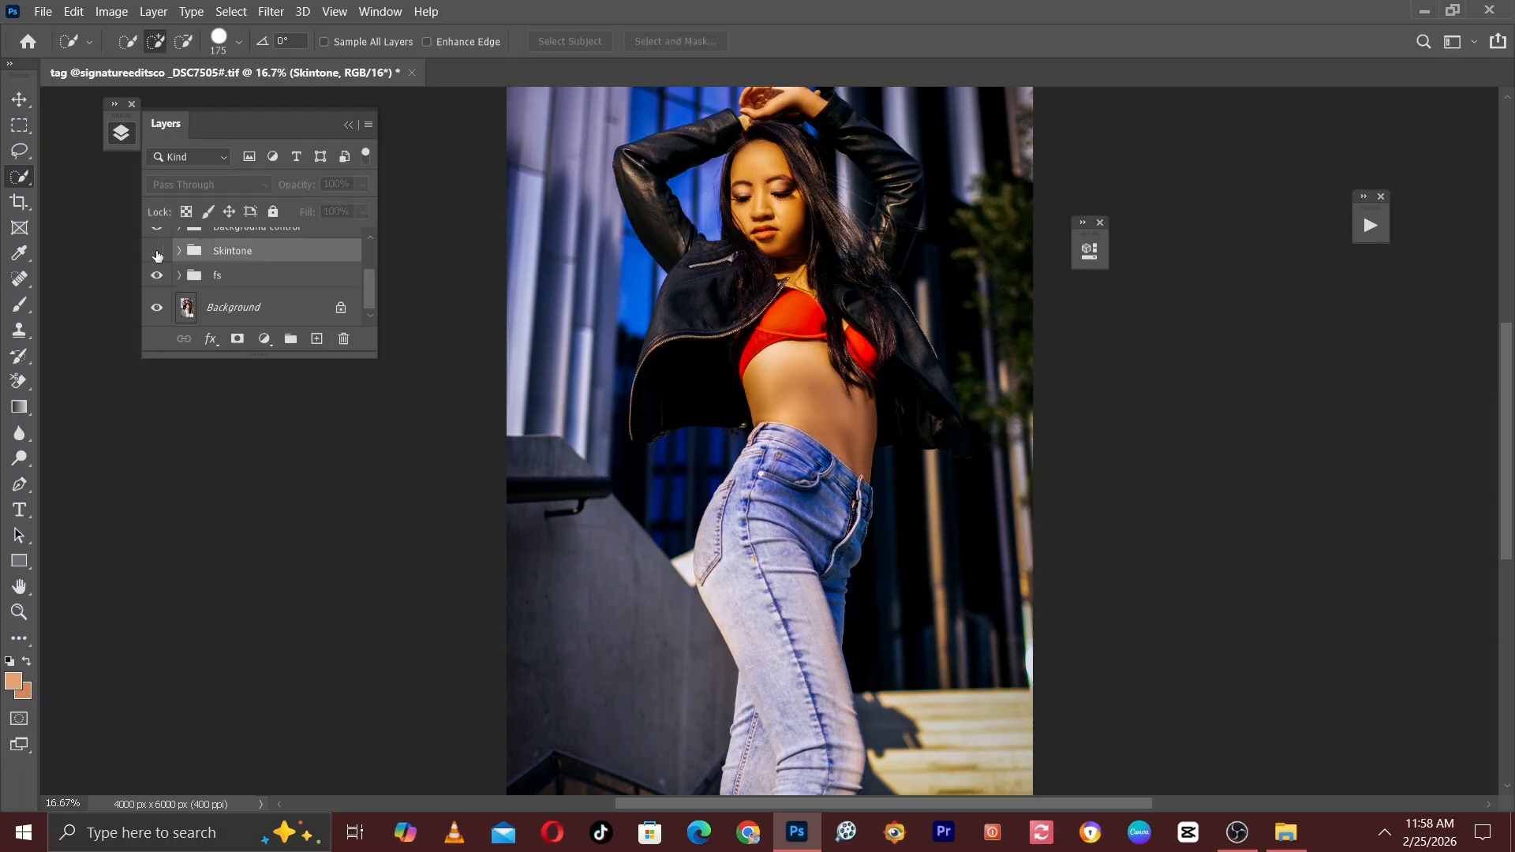
left_click(209, 274)
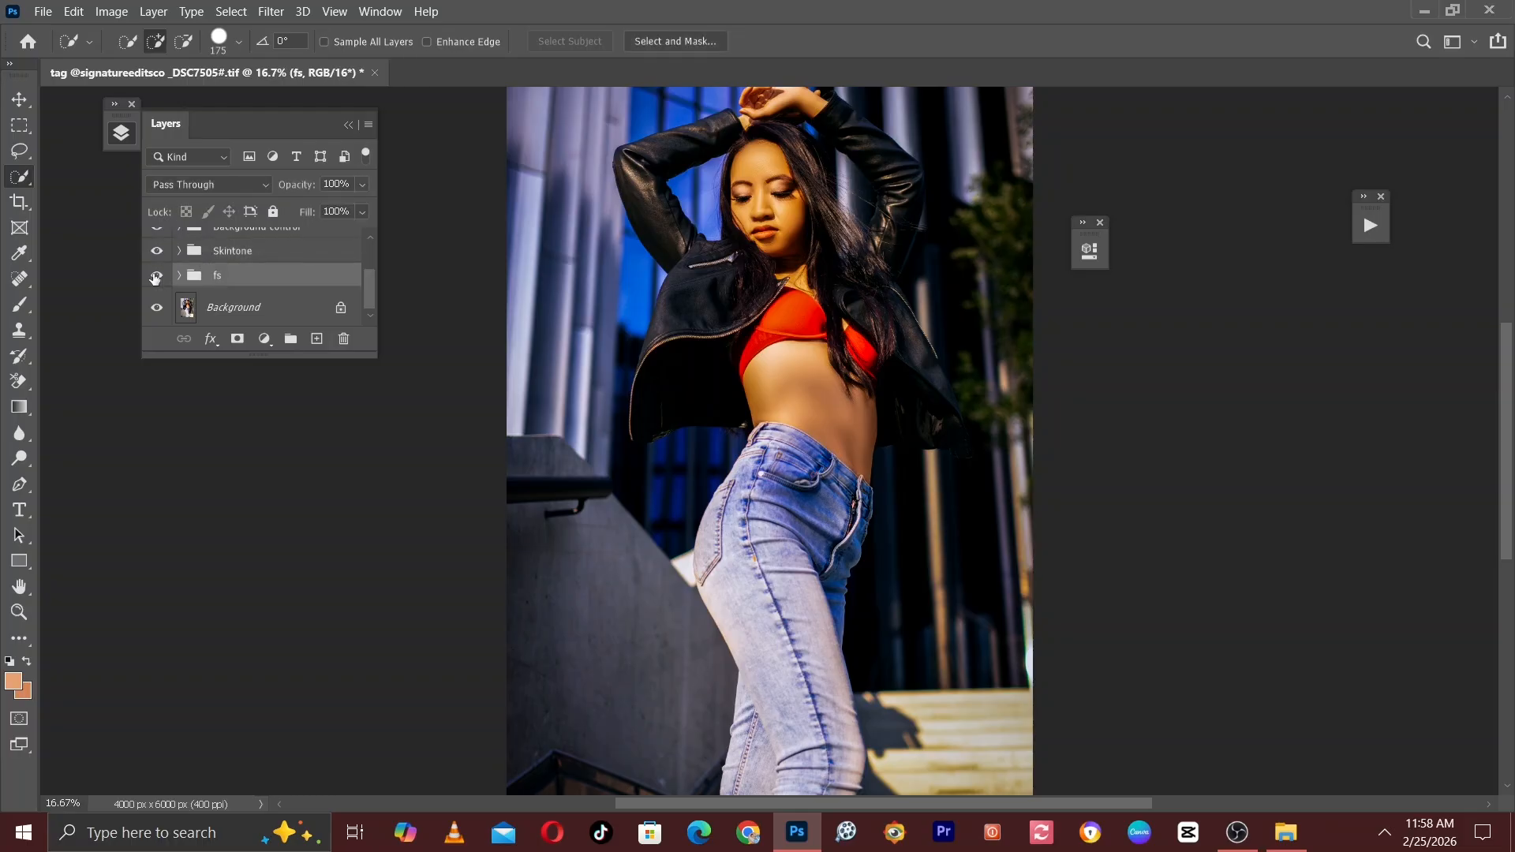
left_click(155, 276)
left_click(155, 277)
left_click_drag(366, 285, 353, 238)
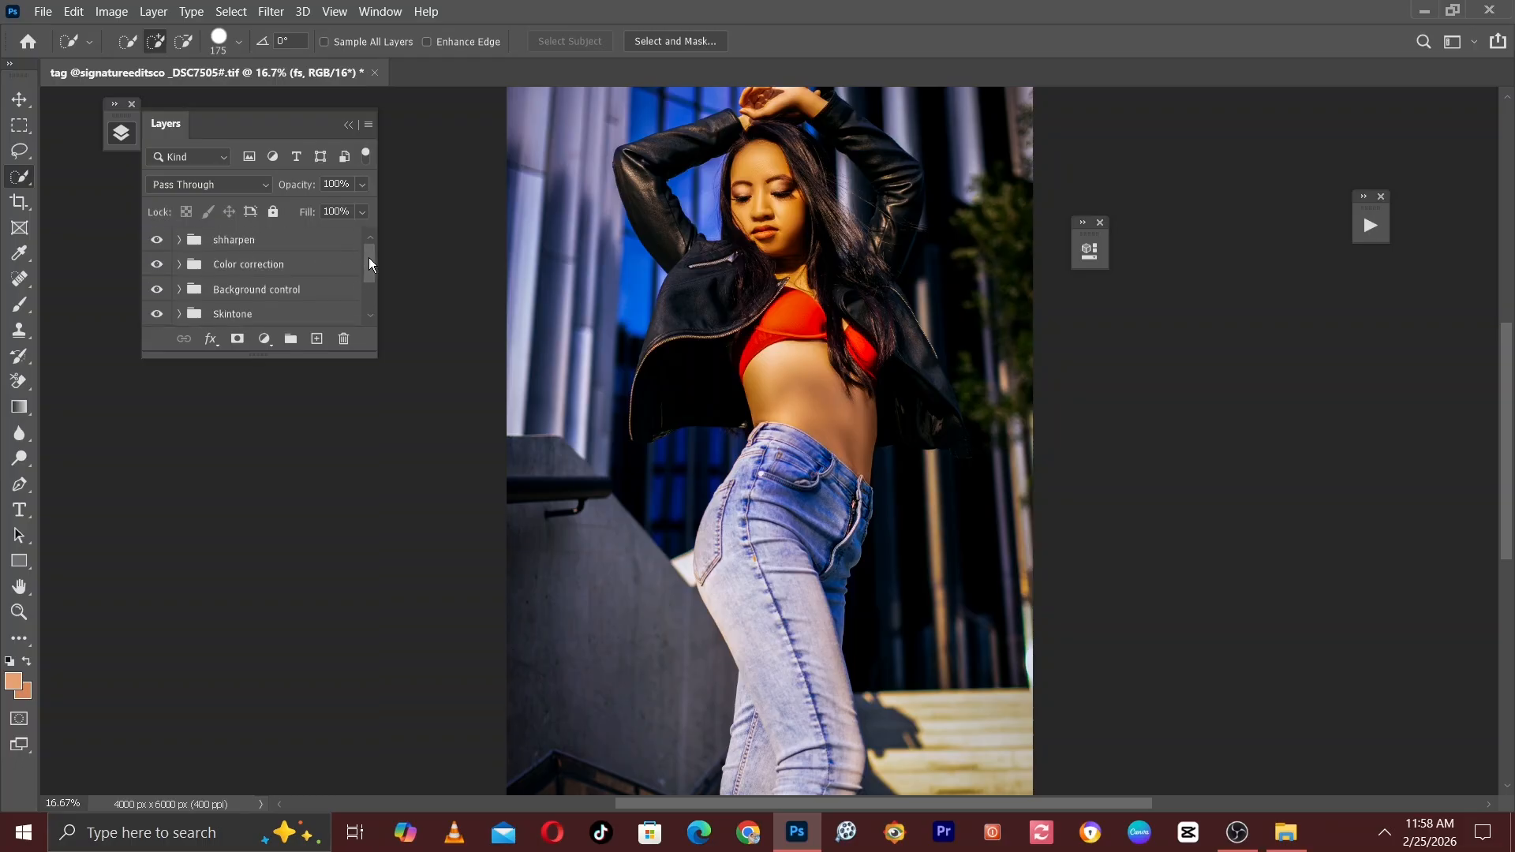
mouse_move(368, 258)
left_mouse_down()
mouse_move(373, 290)
mouse_move(367, 262)
left_mouse_up()
Combine all groups from shharpen down to fs into one parent group and compare it with the original photo.
left_click(268, 246, "shift")
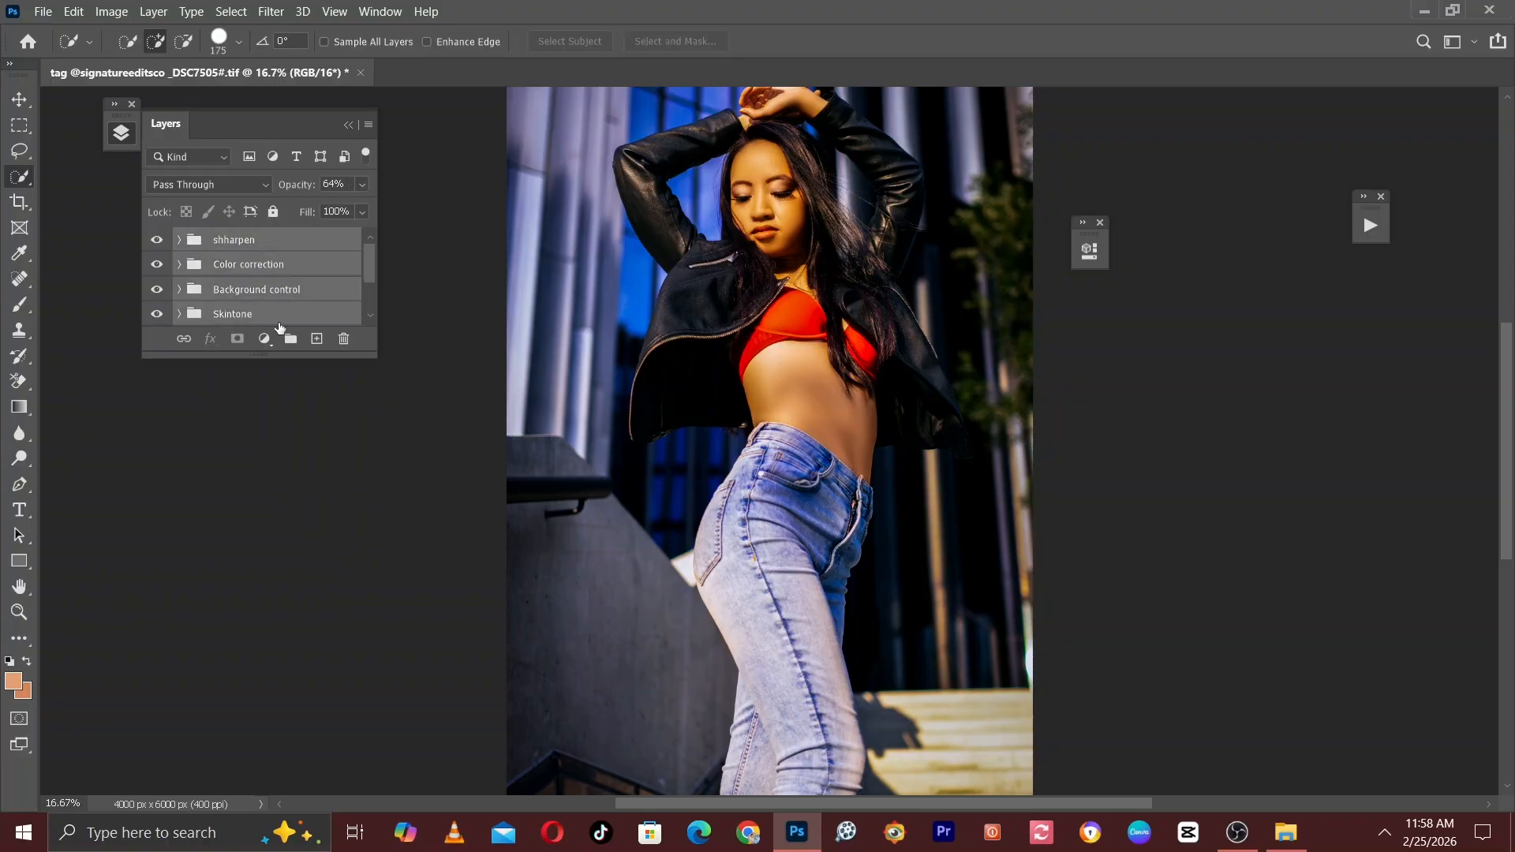
left_click_drag(282, 268, 290, 339)
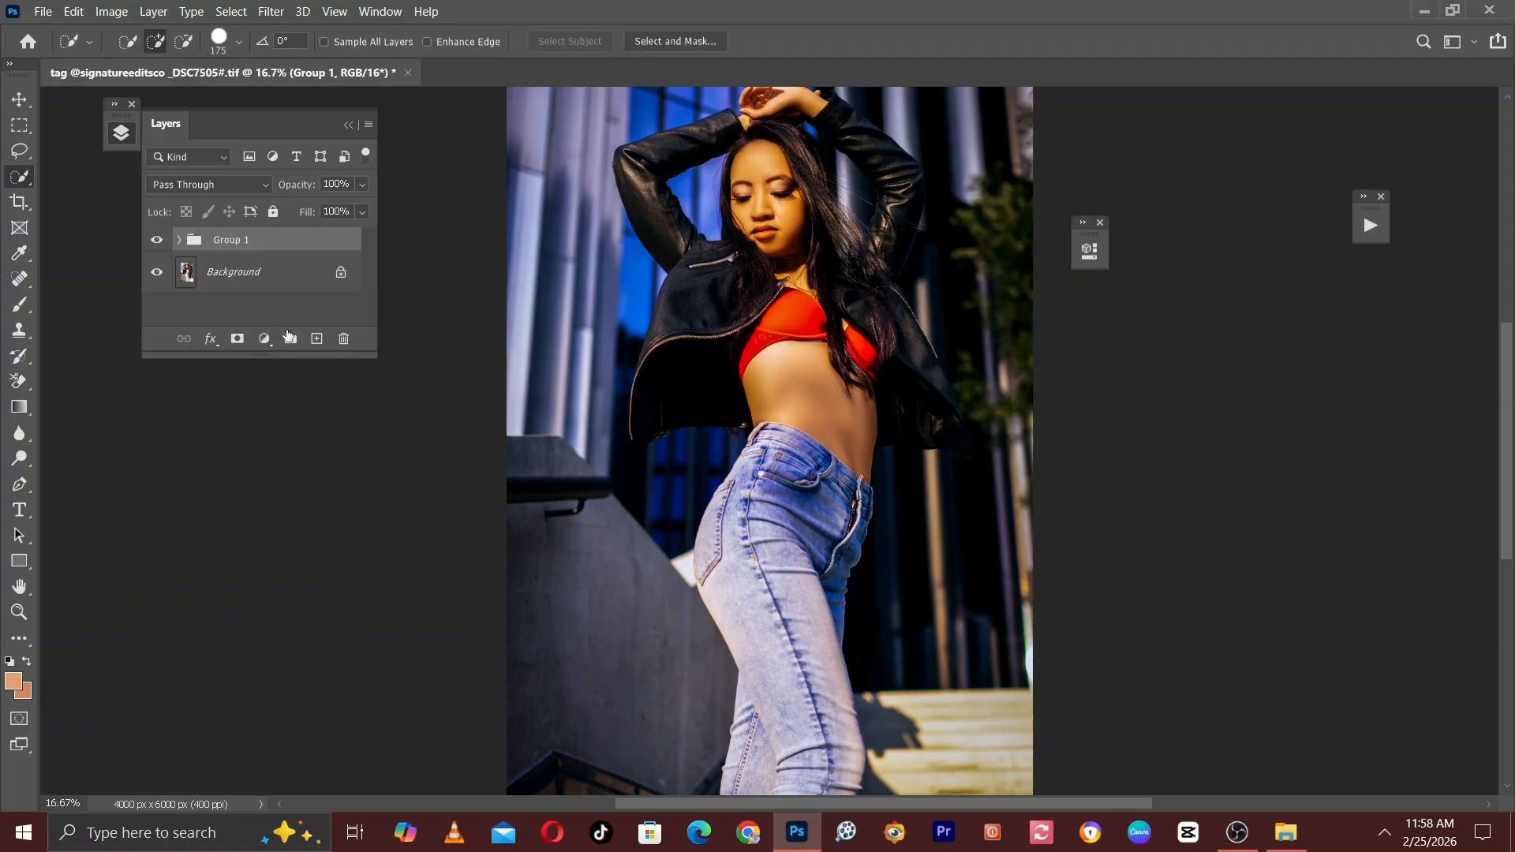
left_click(157, 241)
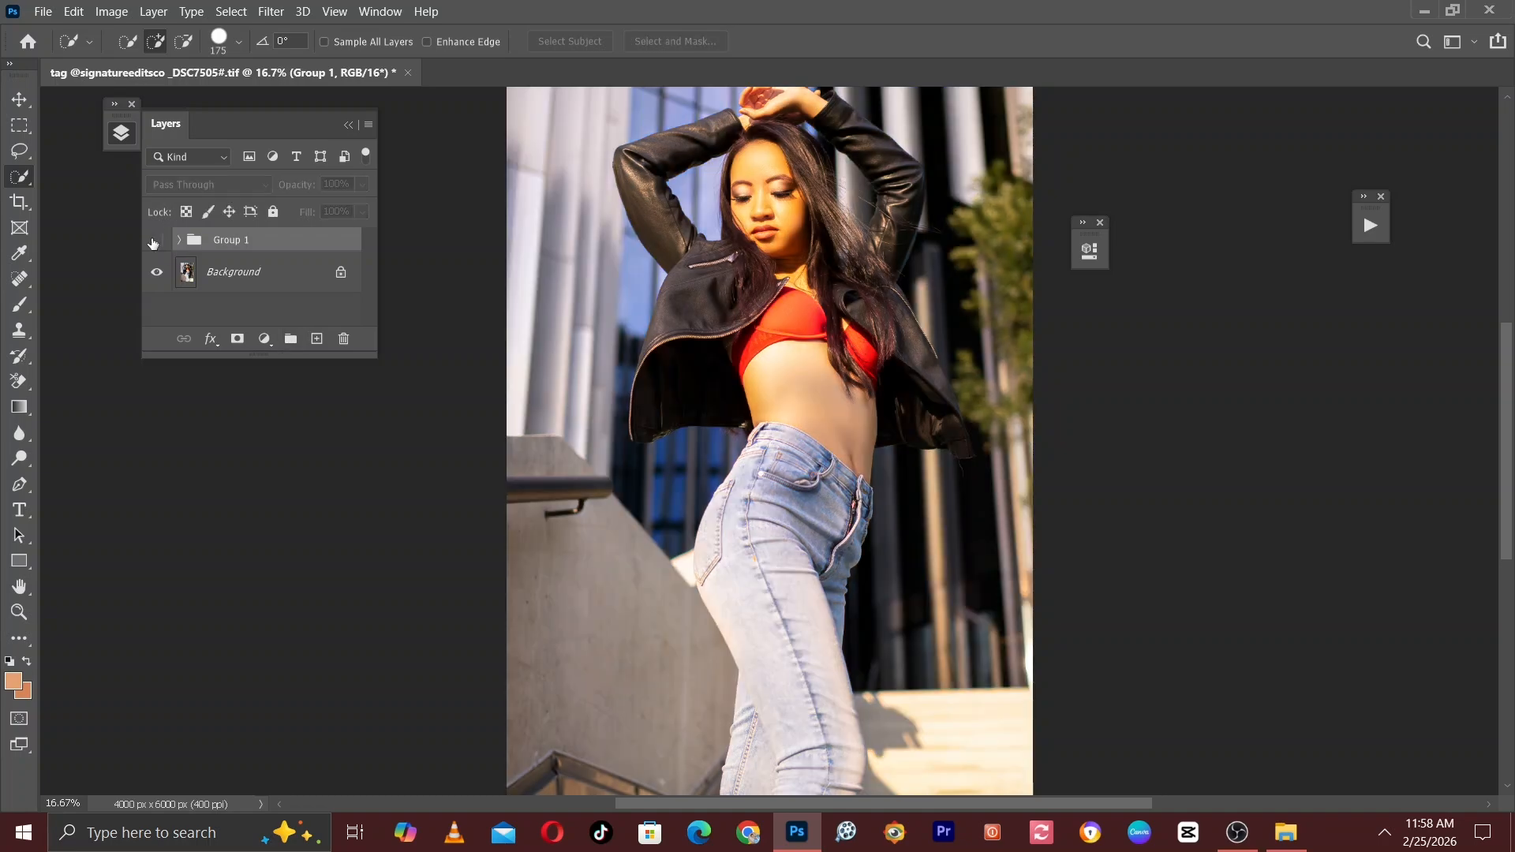
left_click(156, 241)
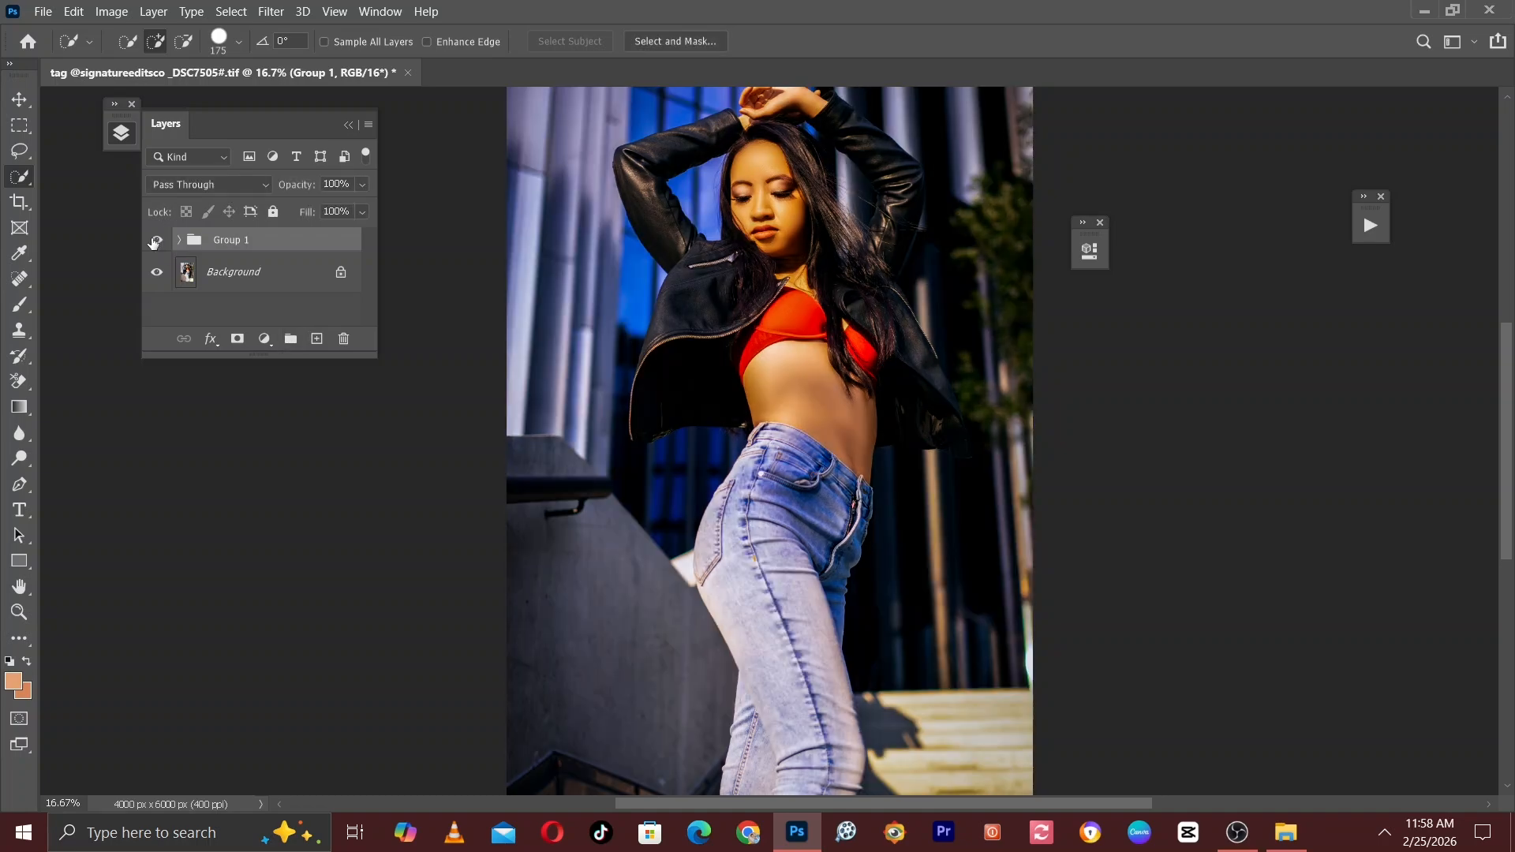
Rename the parent group as Final and deselect it.
double_click(224, 240)
type("Main")
key("BackSpace")
type("F")
type("ir")
type("al")
left_click(261, 308)
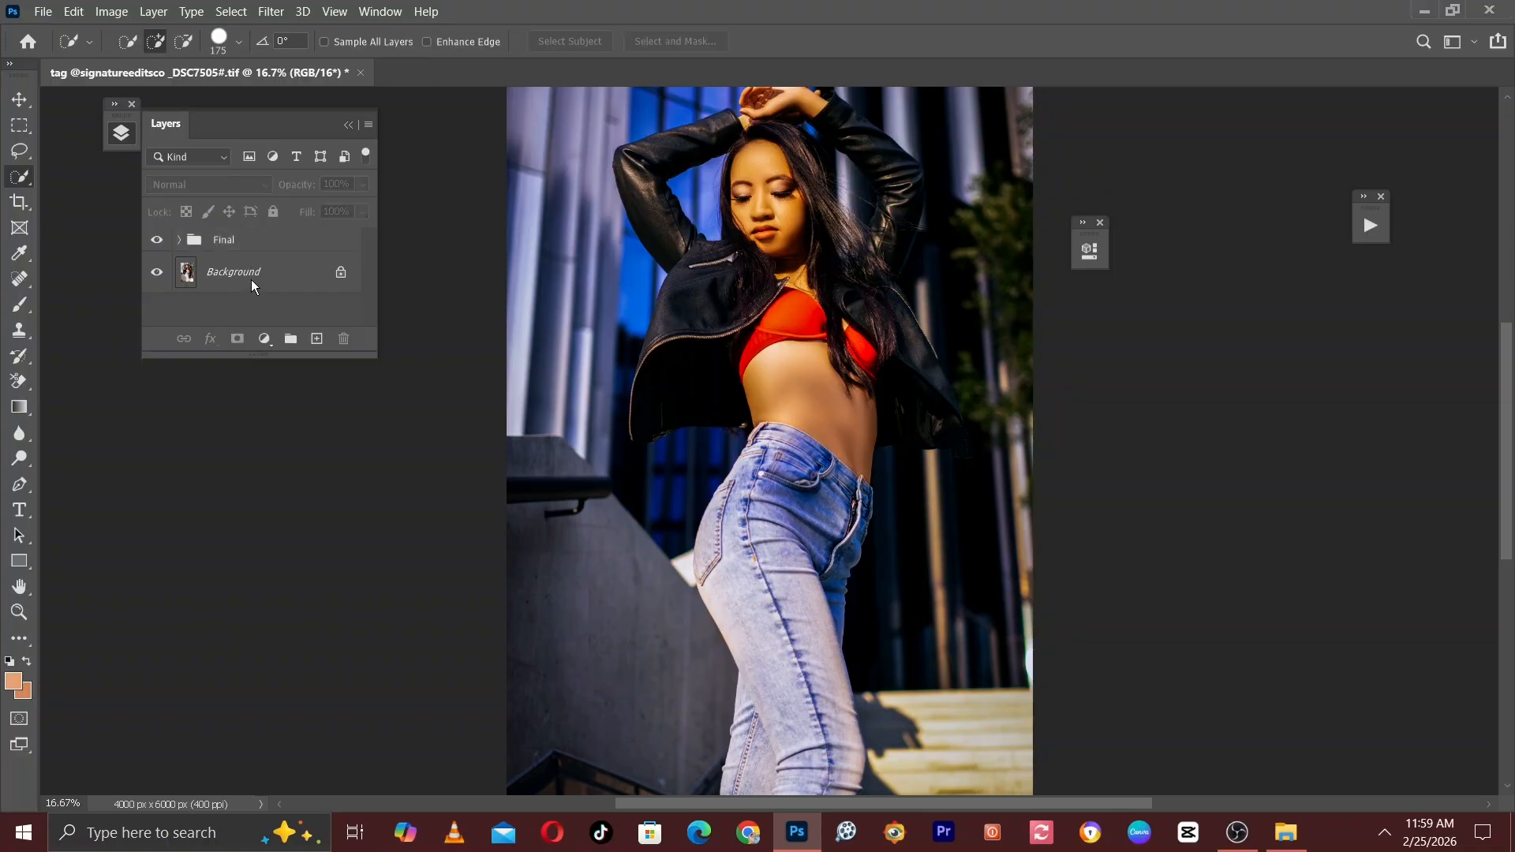
Compare the whole edited photo with the original by hiding and showing the Final group.
key("ctrl+minus")
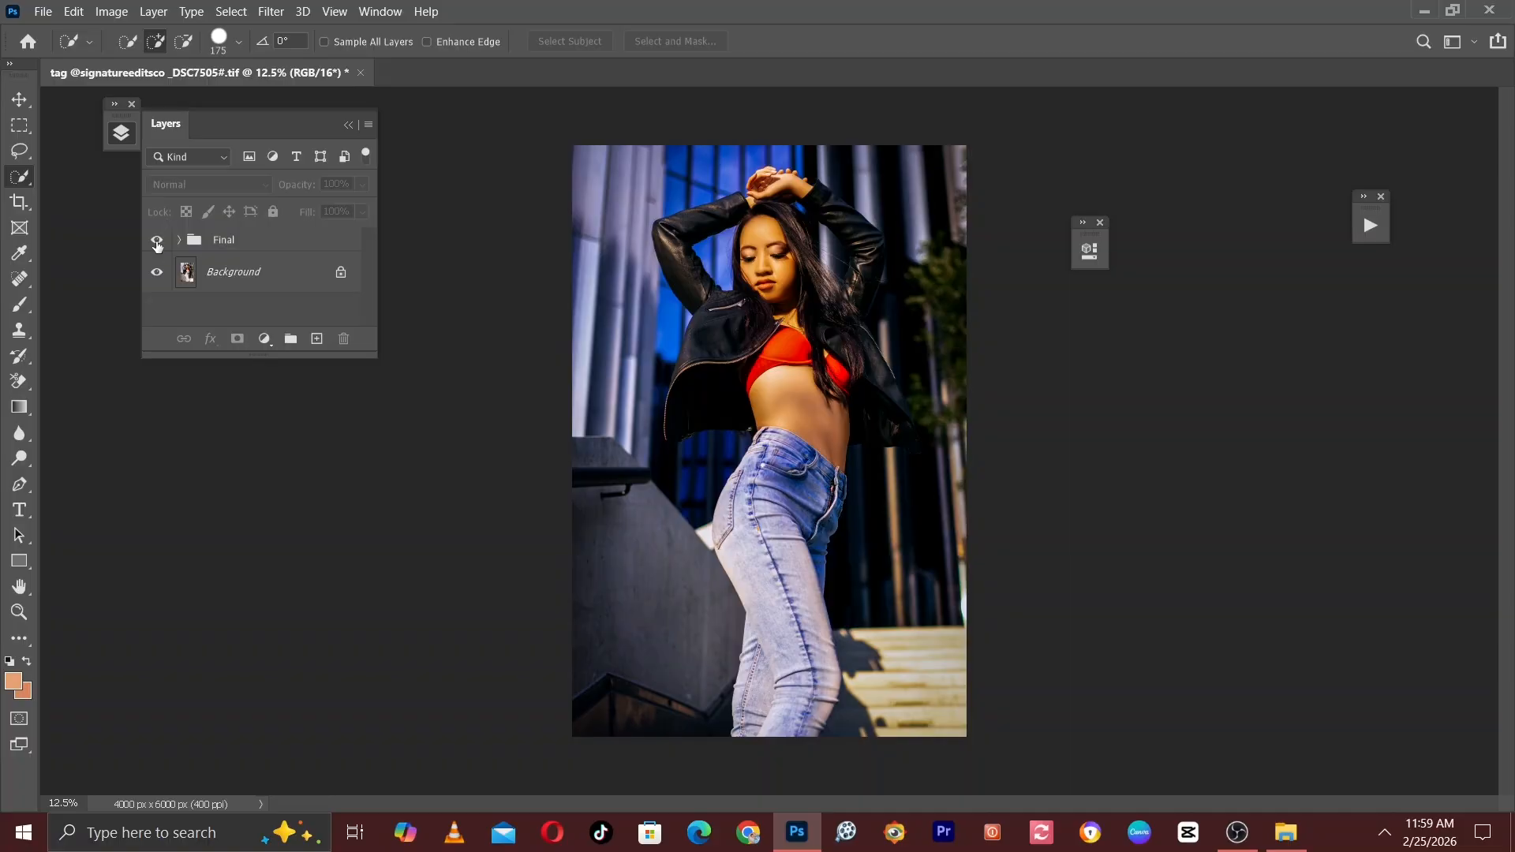
left_click(157, 241)
left_click(157, 241)
Lower the Final group's opacity to 84% while checking the subject close up.
key("ctrl+plus")
key("ctrl+plus")
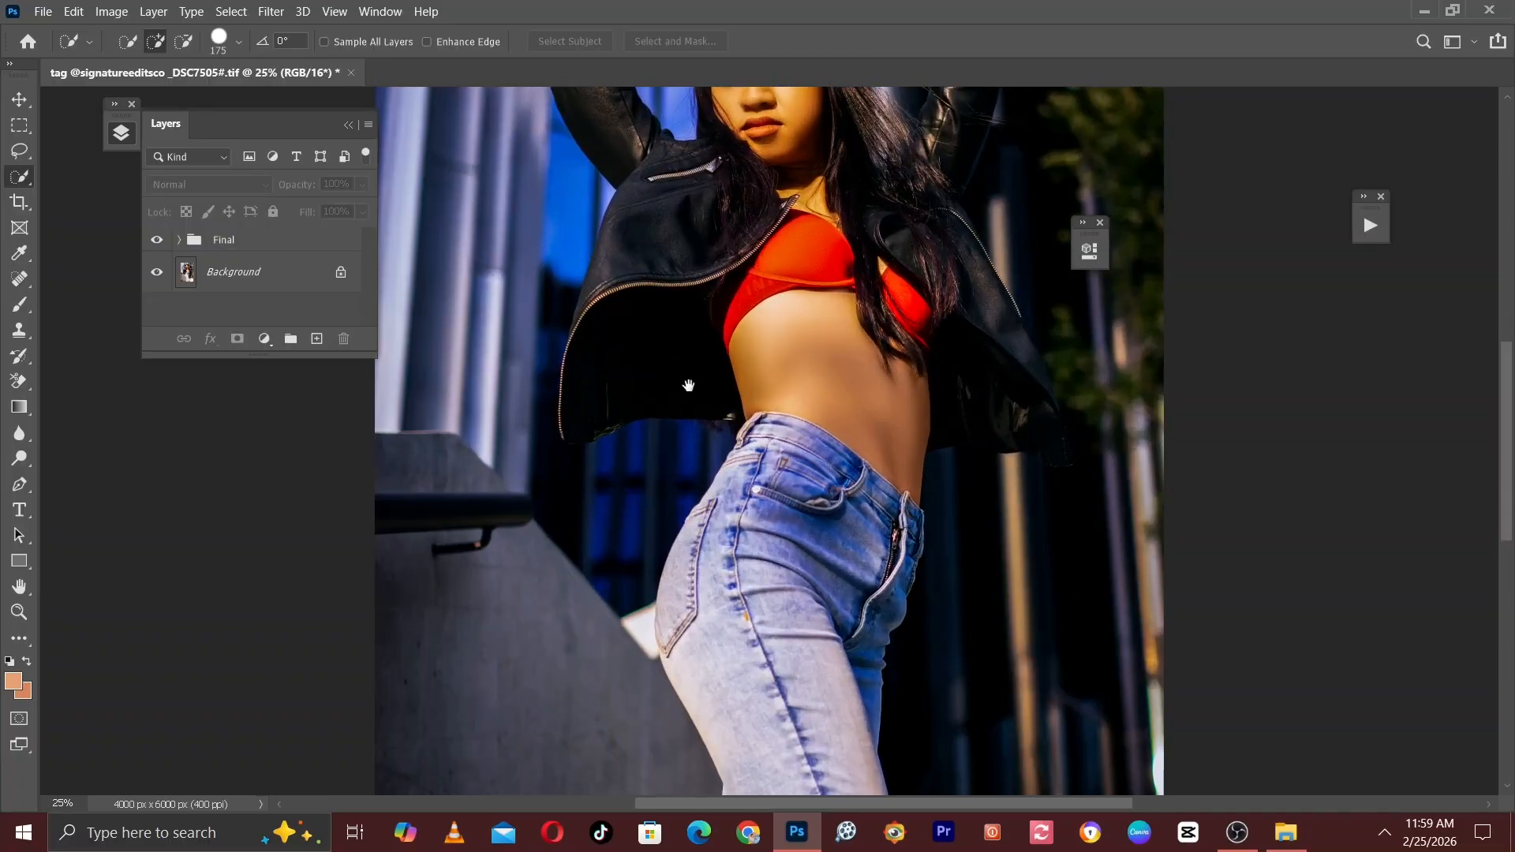
left_click_drag(689, 386, 689, 413)
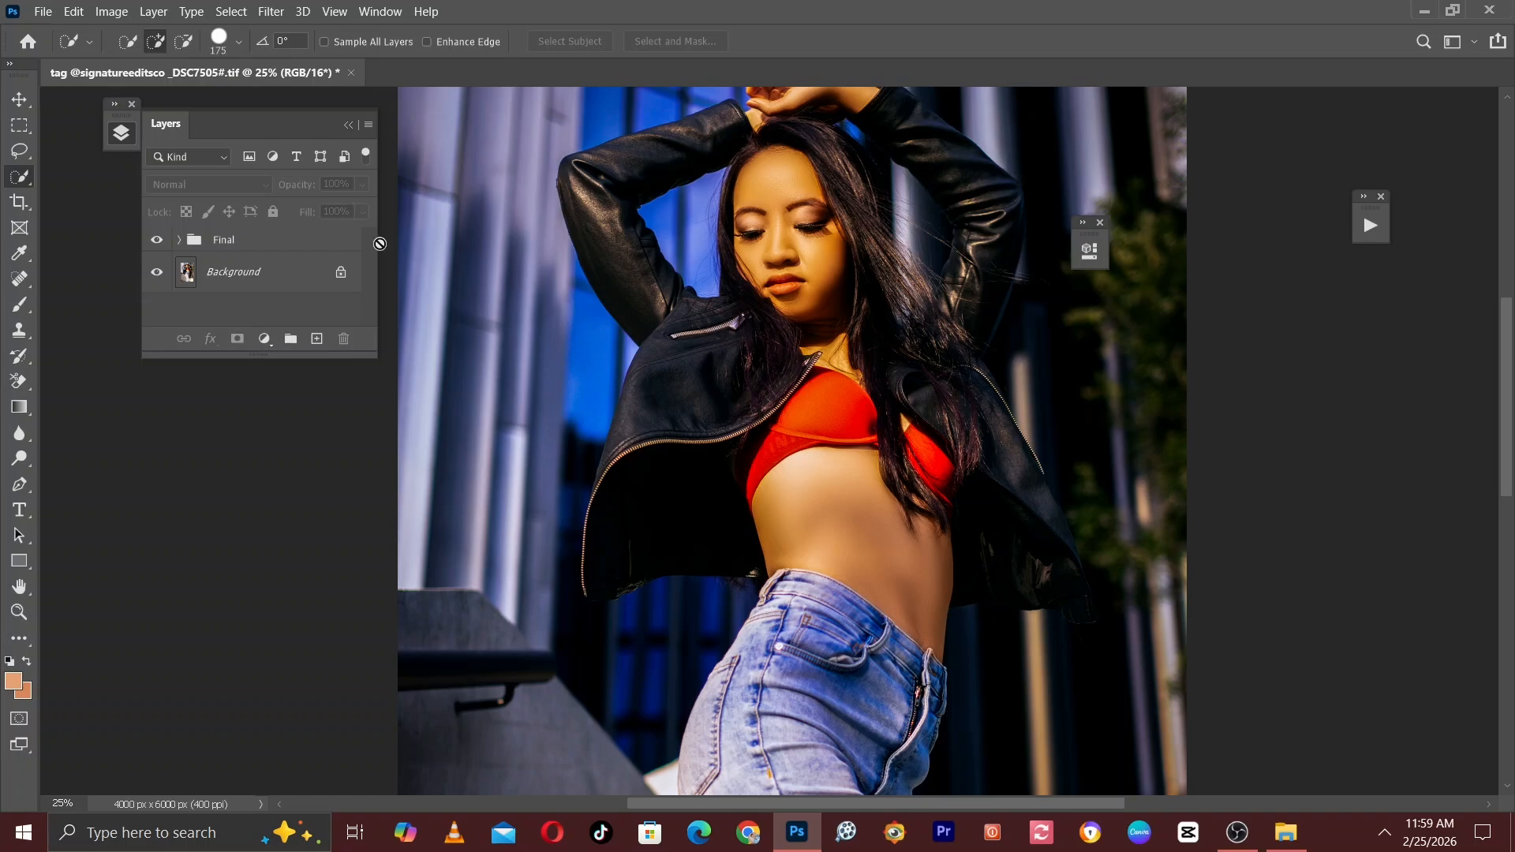
left_click(247, 249)
left_click(363, 183)
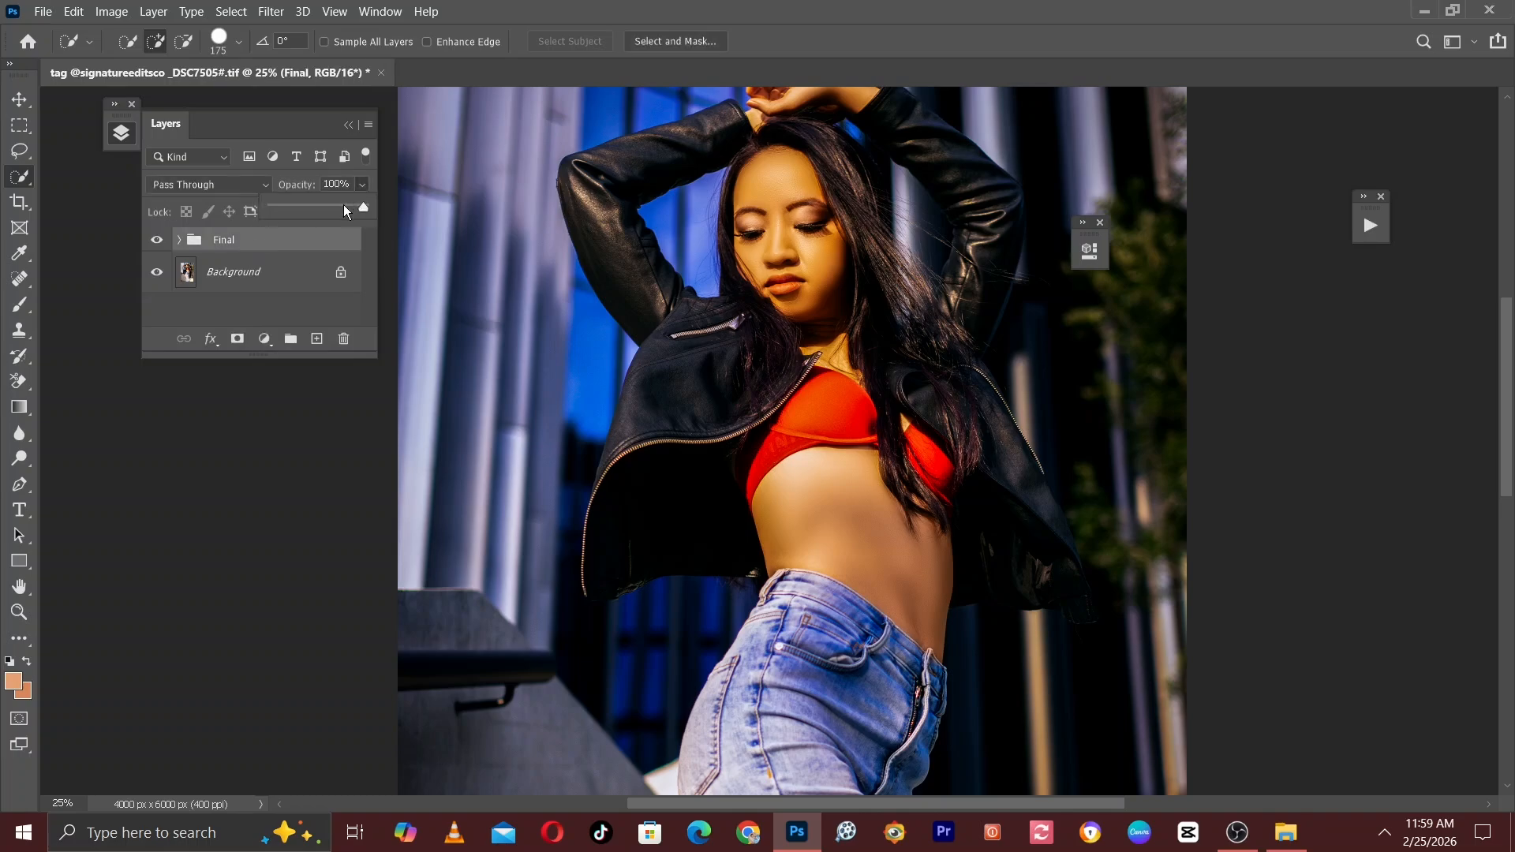
mouse_move(343, 205)
left_mouse_down()
mouse_move(244, 209)
mouse_move(329, 219)
left_mouse_up()
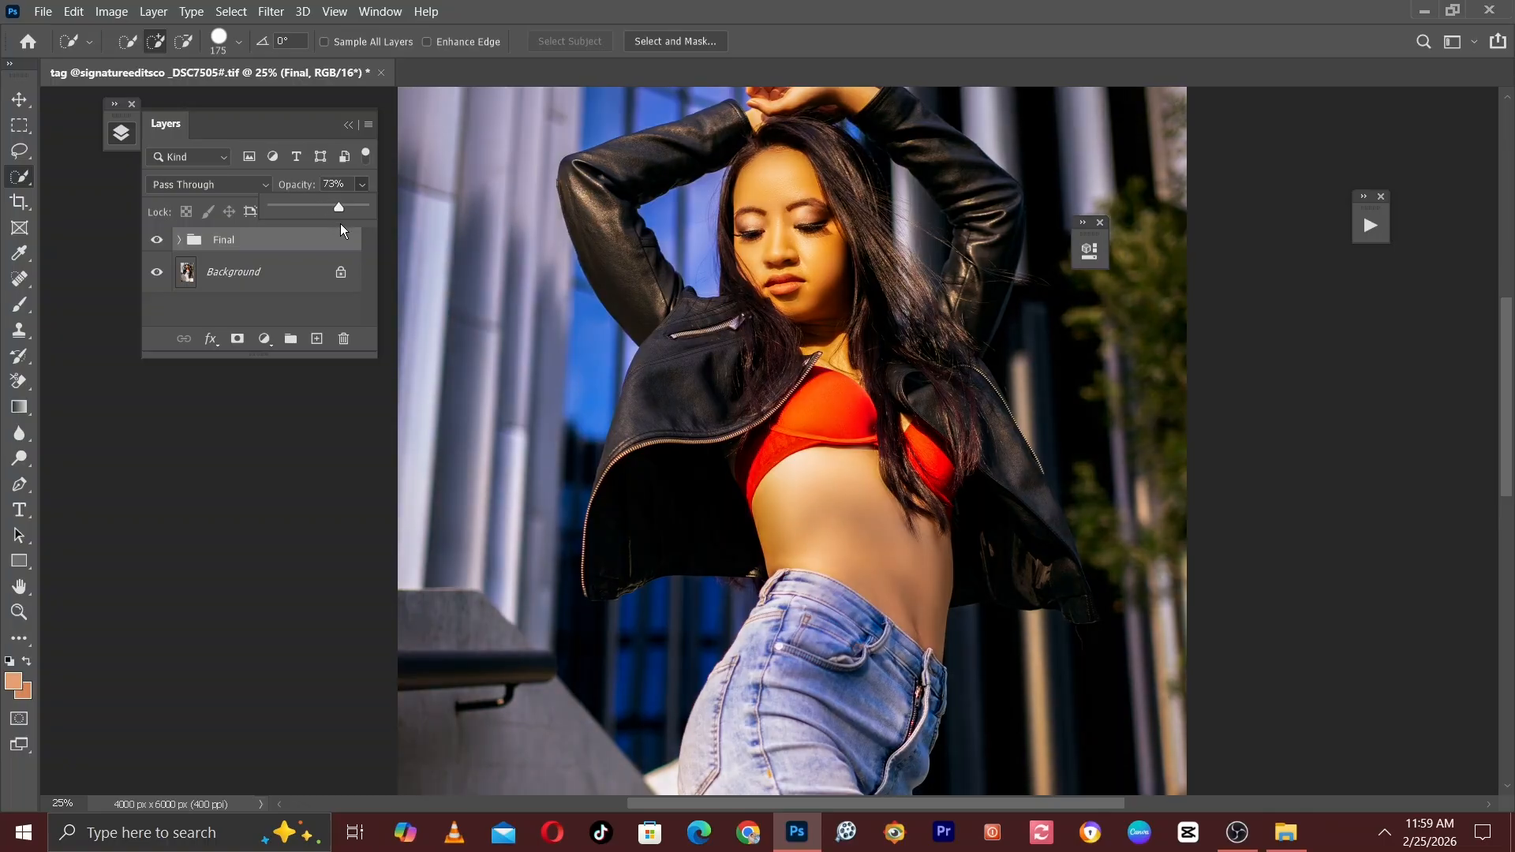
left_click_drag(343, 224, 349, 224)
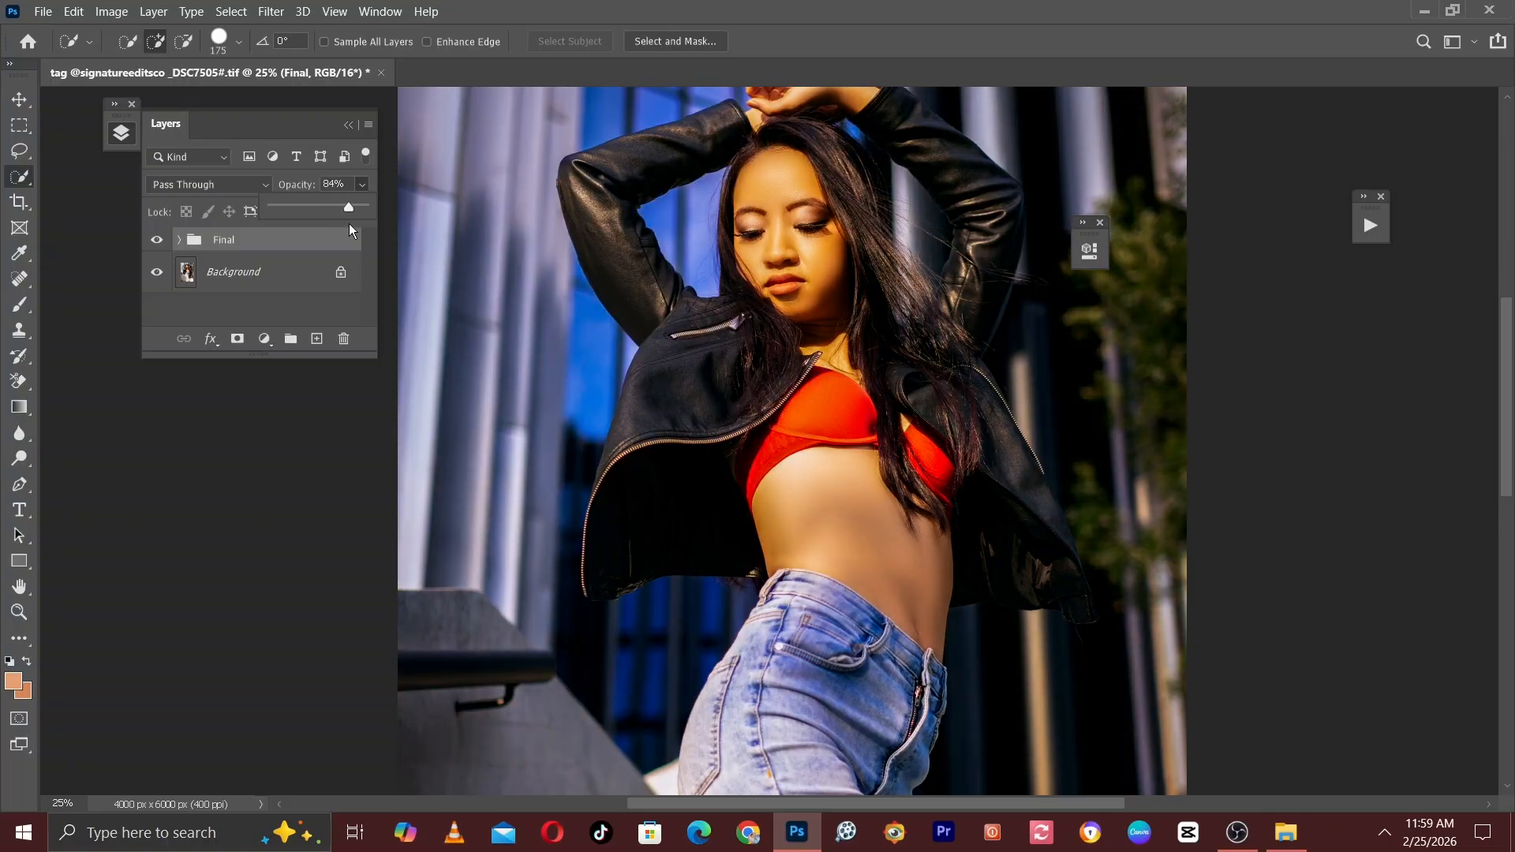
Review the softened grade against the original across the full image, leaving the Final group visible.
key("ctrl+minus")
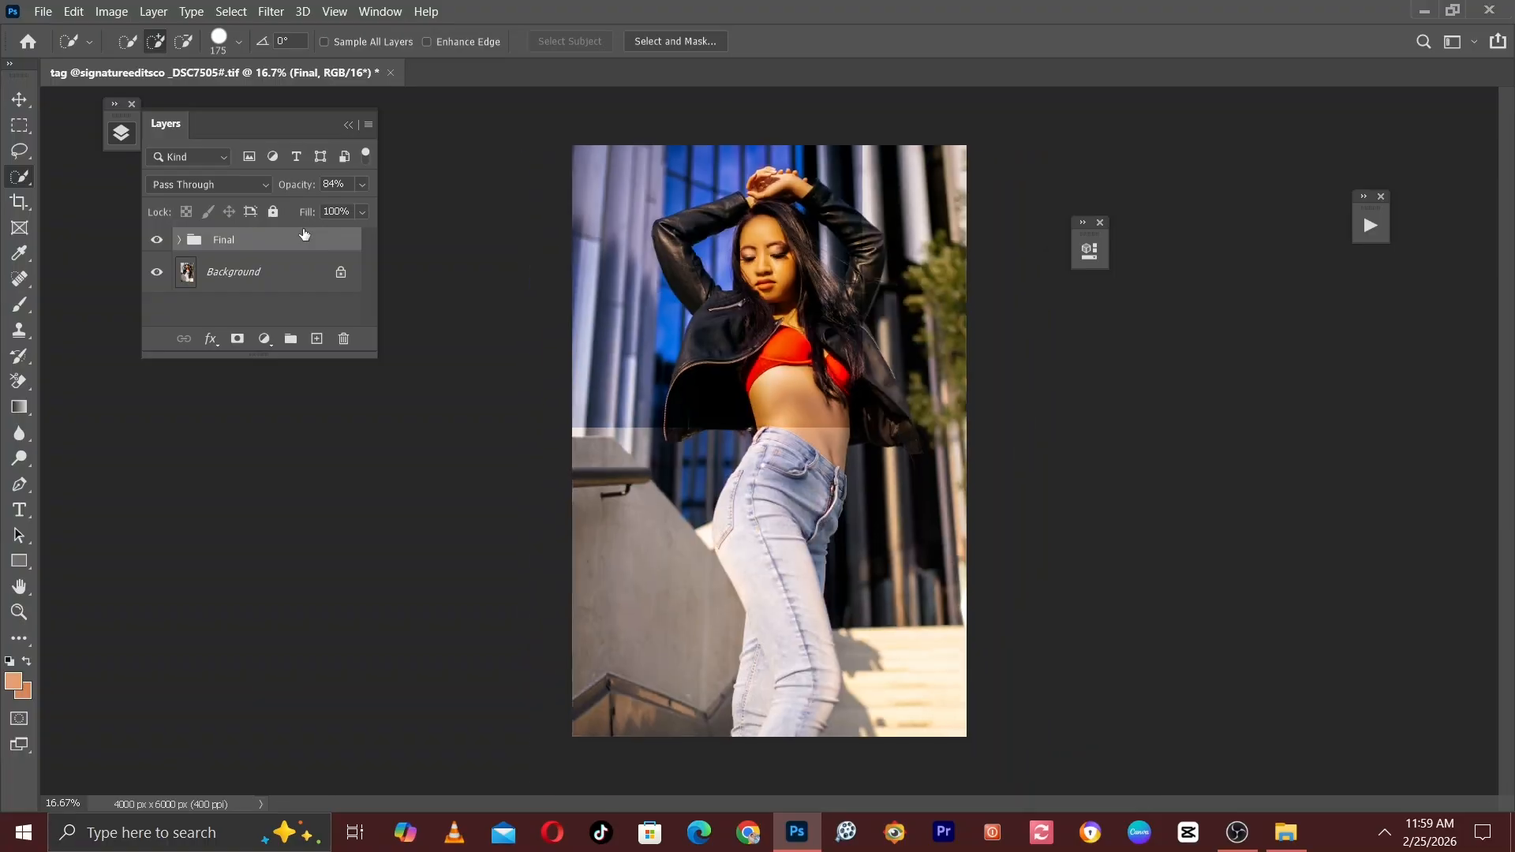
left_click(163, 240)
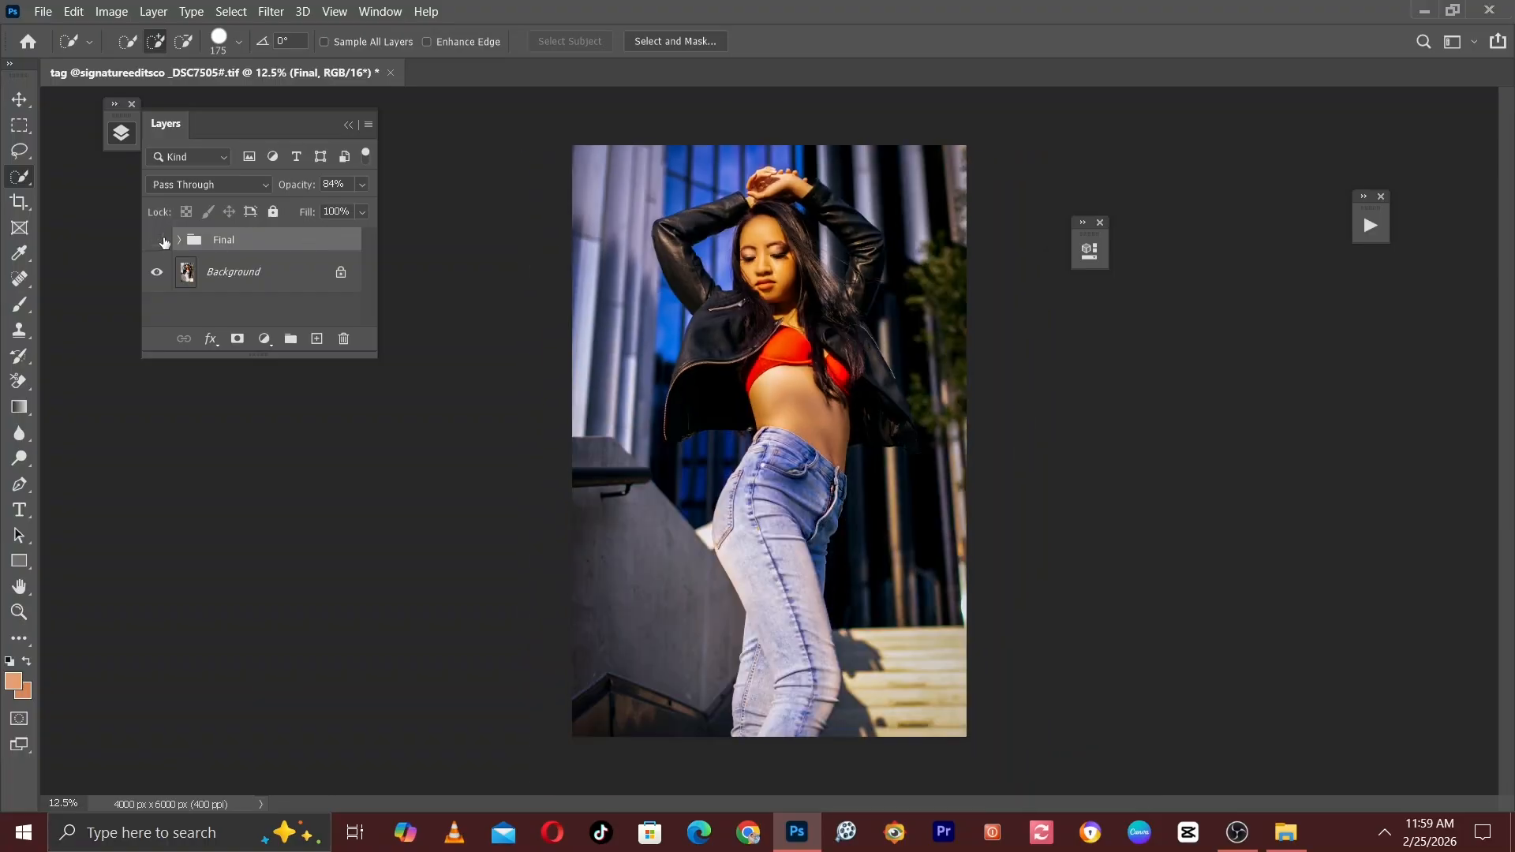
left_click(162, 240)
left_click(163, 240)
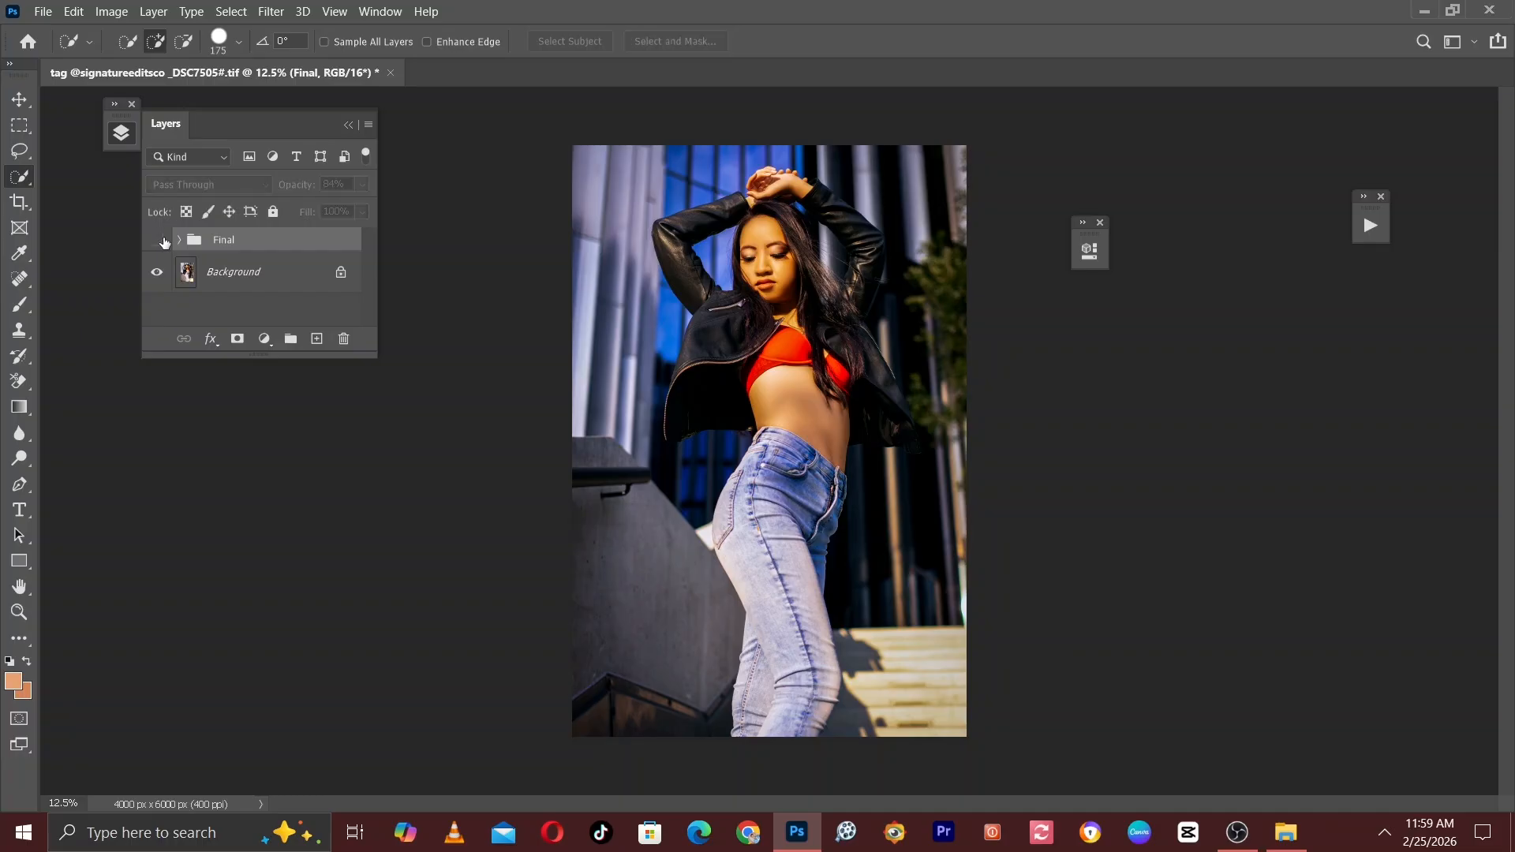
left_click(163, 240)
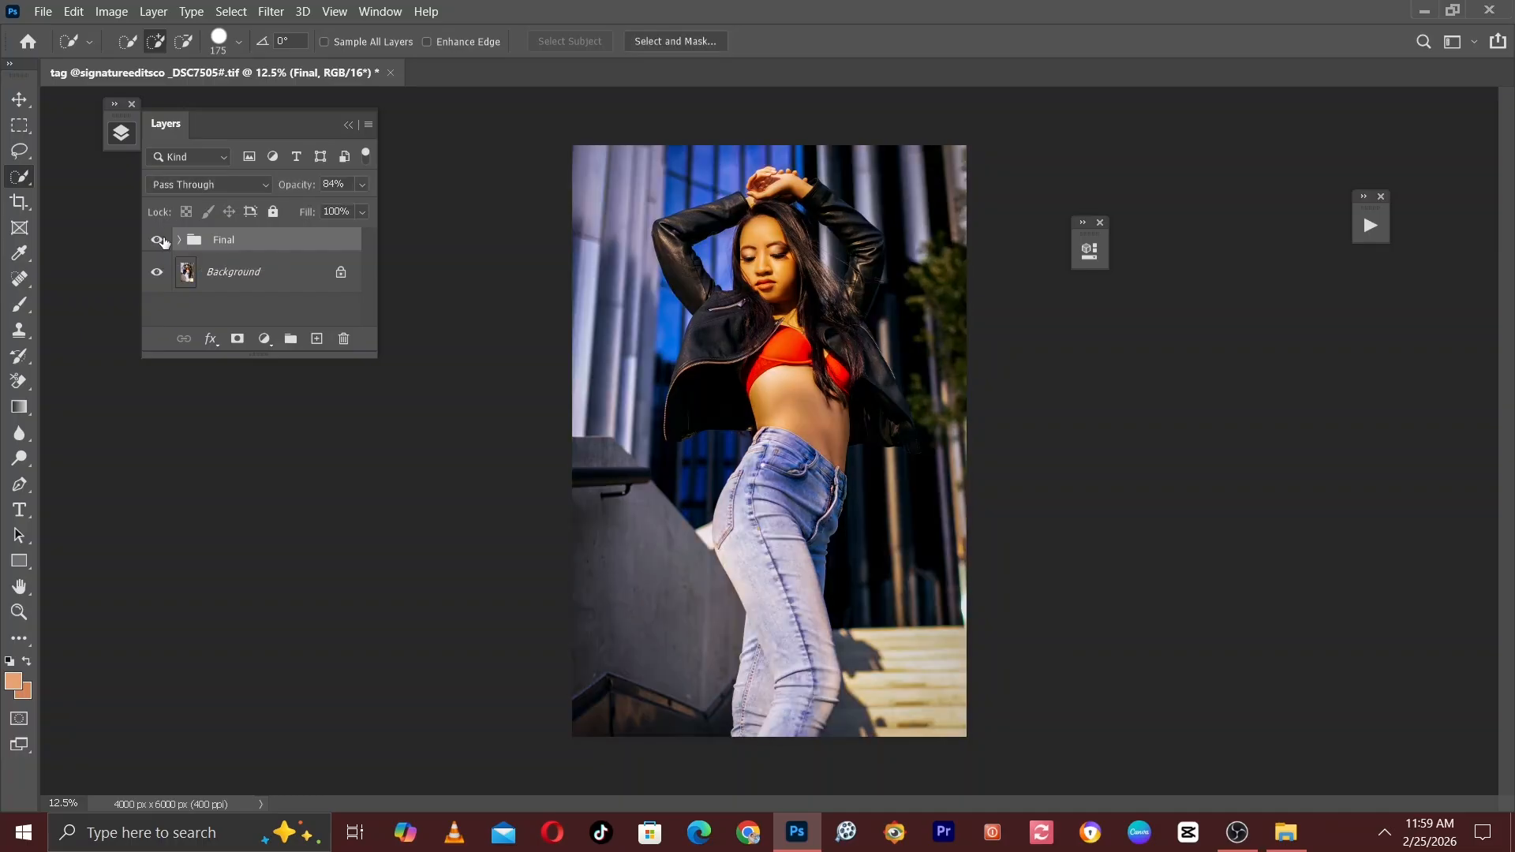